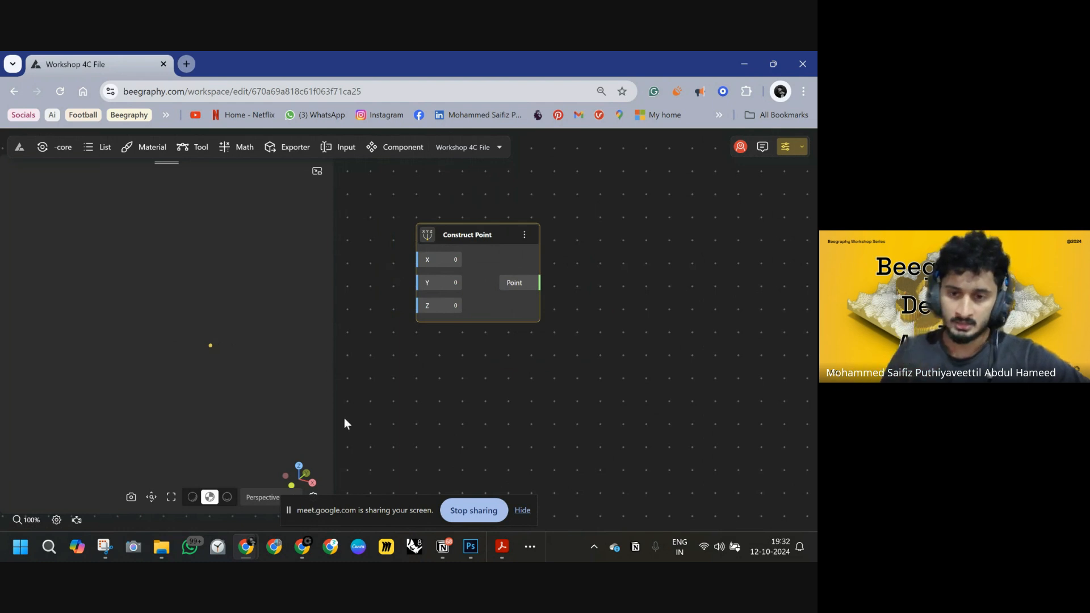
- Switch to Photoshop and outline the tall pole's foot, main tube, upper collar and green handle in orange
right_click_drag(732, 306, 611, 316)
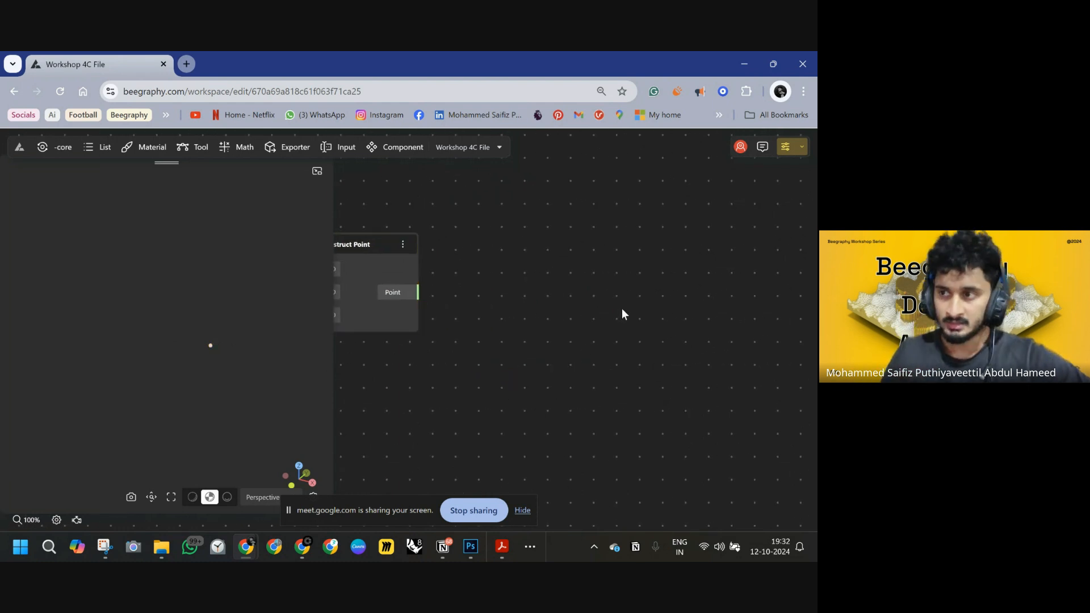
double_click(623, 313)
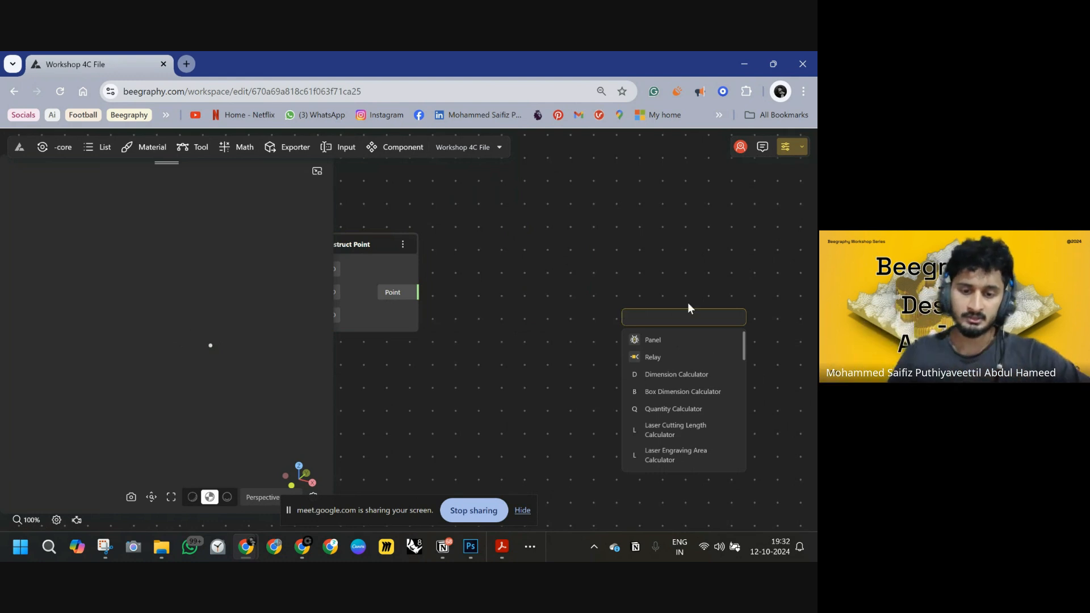
left_click(471, 547)
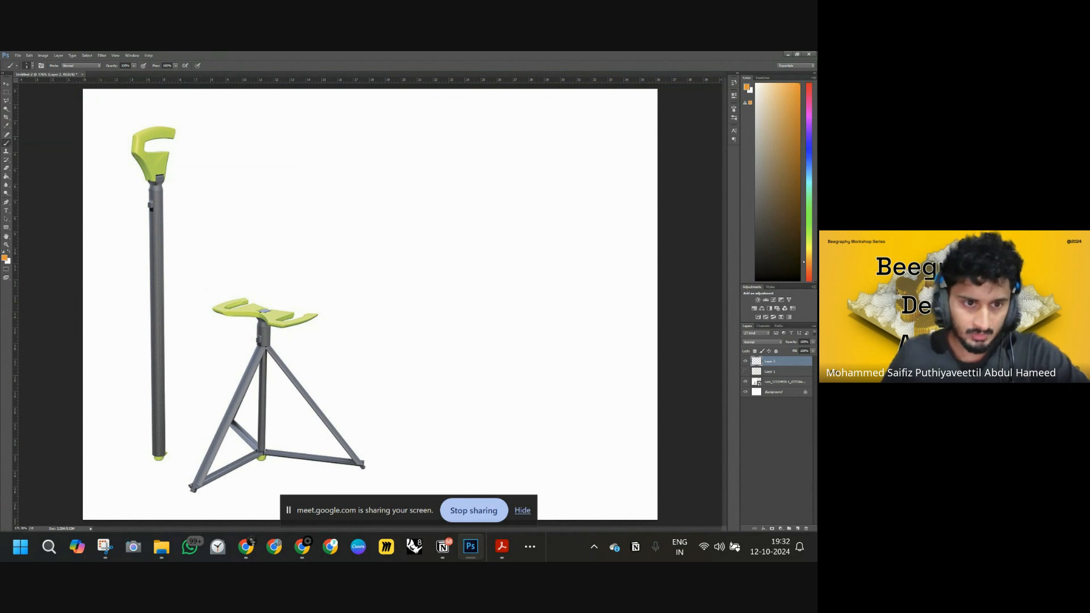
mouse_move(167, 451)
left_mouse_down()
mouse_move(143, 449)
mouse_move(152, 464)
mouse_move(172, 454)
mouse_move(135, 347)
mouse_move(145, 208)
mouse_move(177, 208)
mouse_move(185, 414)
mouse_move(169, 443)
left_mouse_up()
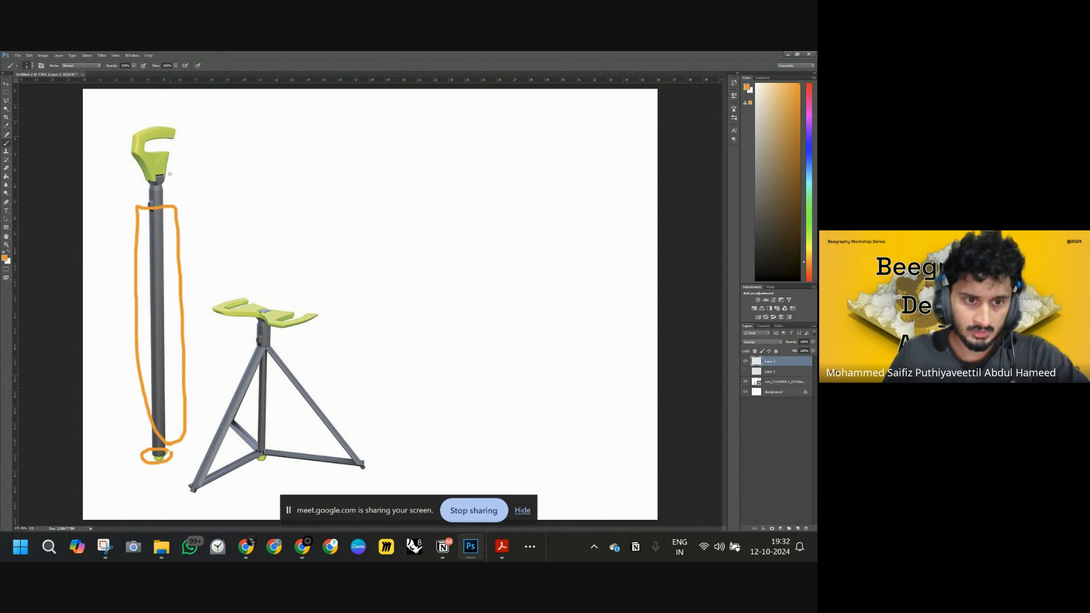
mouse_move(167, 178)
left_mouse_down()
mouse_move(143, 193)
mouse_move(170, 215)
mouse_move(179, 172)
mouse_move(143, 184)
mouse_move(145, 115)
mouse_move(189, 142)
mouse_move(165, 183)
left_mouse_up()
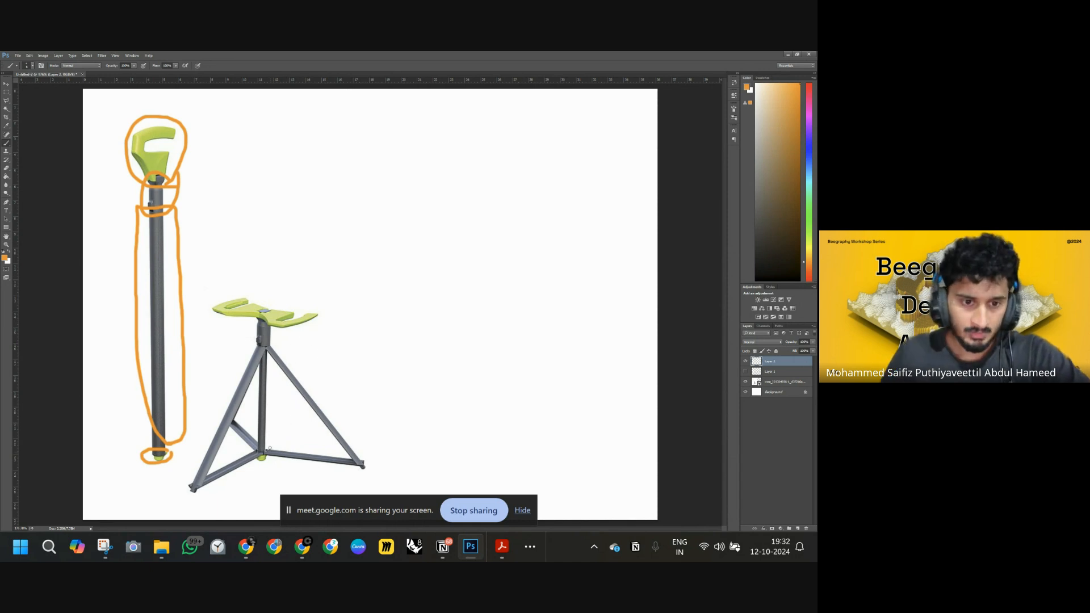
- Sketch a sloping and a horizontal line along the stool's leg, and mark the pole's midpoint with a dot and dashed line
mouse_move(274, 347)
left_mouse_down()
mouse_move(376, 458)
mouse_move(375, 474)
mouse_move(268, 472)
left_mouse_up()
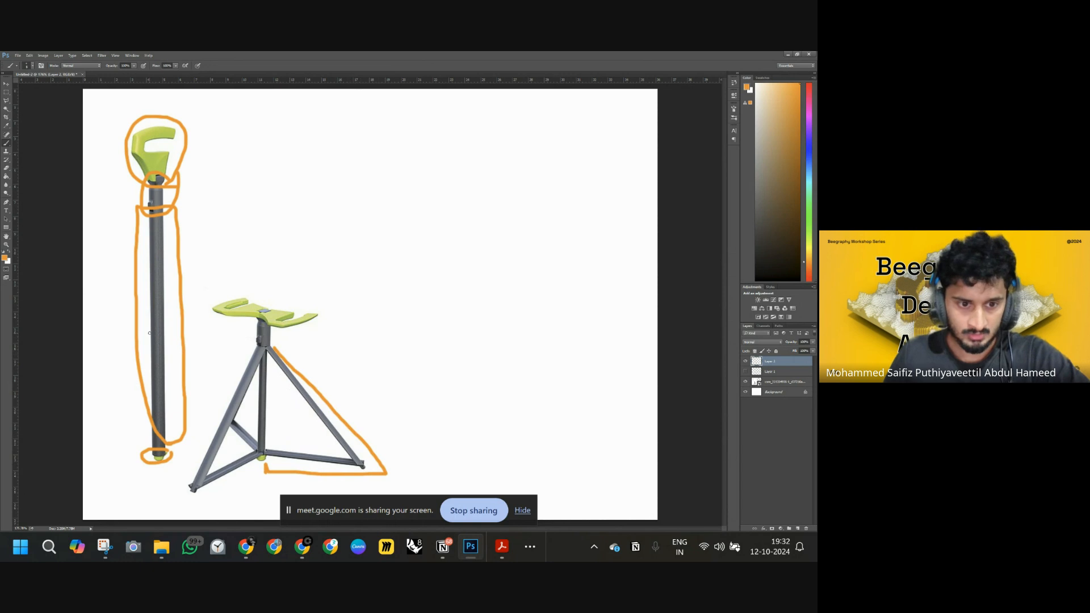
left_click(160, 320)
left_click_drag(121, 320, 120, 321)
left_click_drag(126, 320, 149, 320)
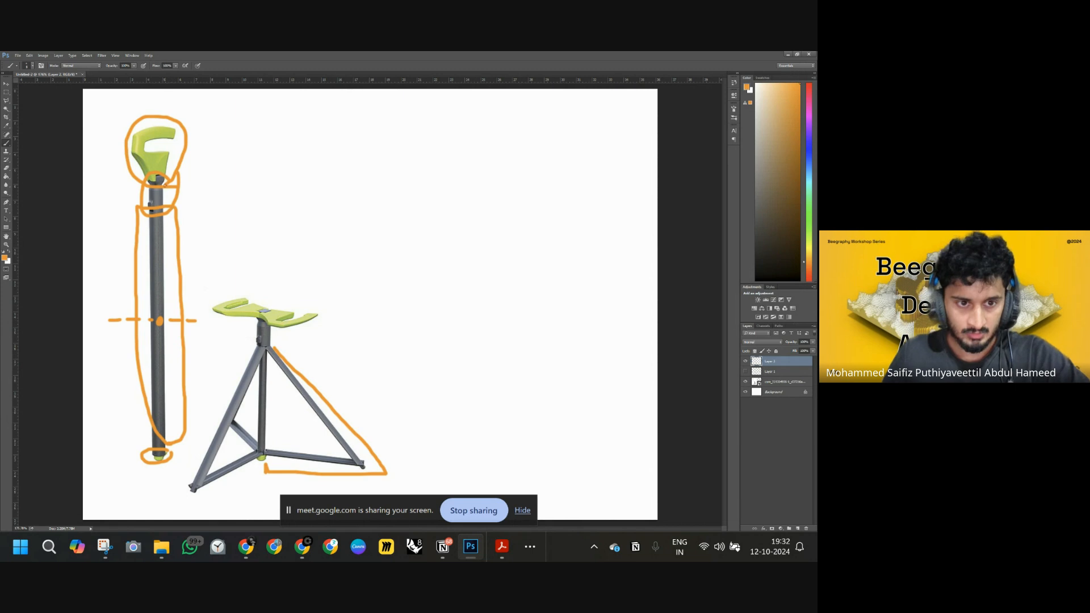
- Draw a downward arrow beside the pole's upper part and circle the joint below the handle and the one under the seat
left_click_drag(190, 215, 189, 243)
left_click_drag(198, 230, 191, 245)
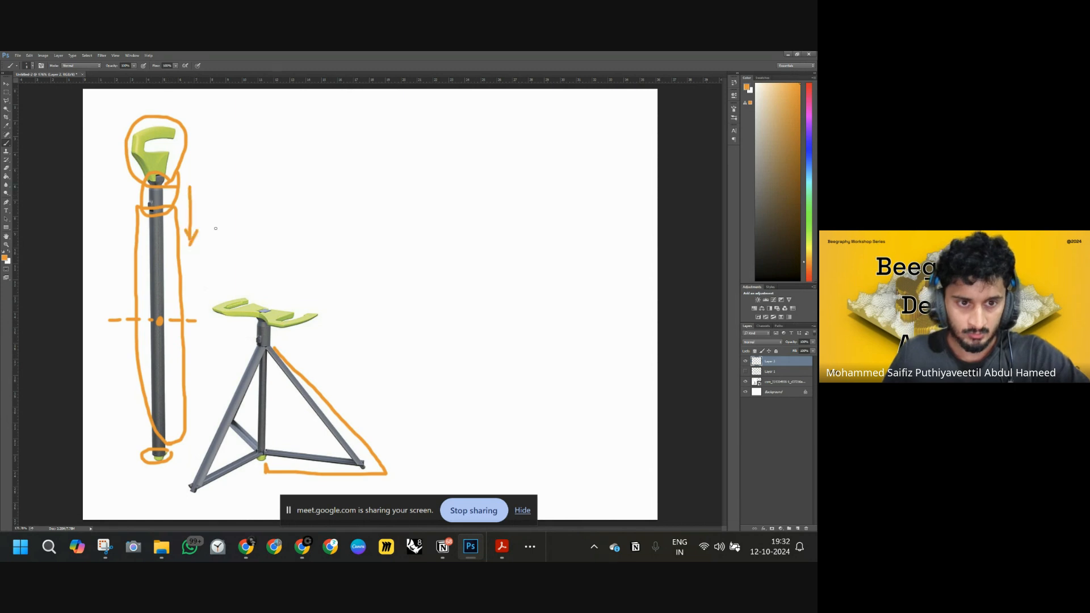
mouse_move(166, 181)
left_mouse_down()
mouse_move(147, 184)
mouse_move(159, 188)
left_mouse_up()
mouse_move(265, 332)
left_mouse_down()
mouse_move(254, 340)
mouse_move(244, 327)
left_mouse_up()
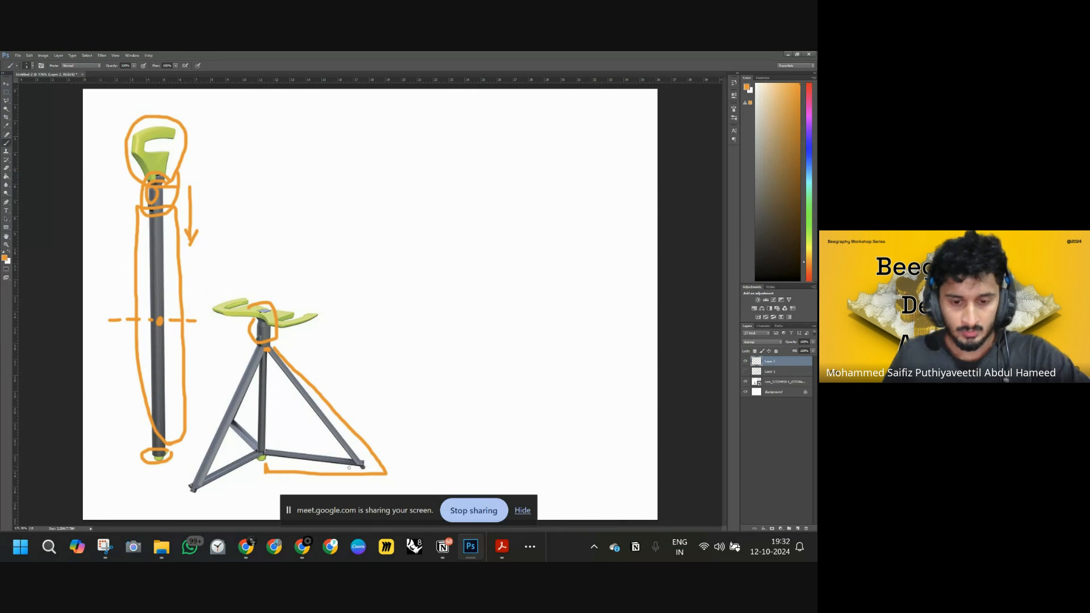
- Close the leg triangle with a vertical line and label its two short sides a and its long side √2a
mouse_move(268, 359)
left_mouse_down()
mouse_move(267, 452)
mouse_move(290, 421)
mouse_move(249, 421)
mouse_move(260, 421)
left_mouse_up()
left_click_drag(312, 467, 338, 485)
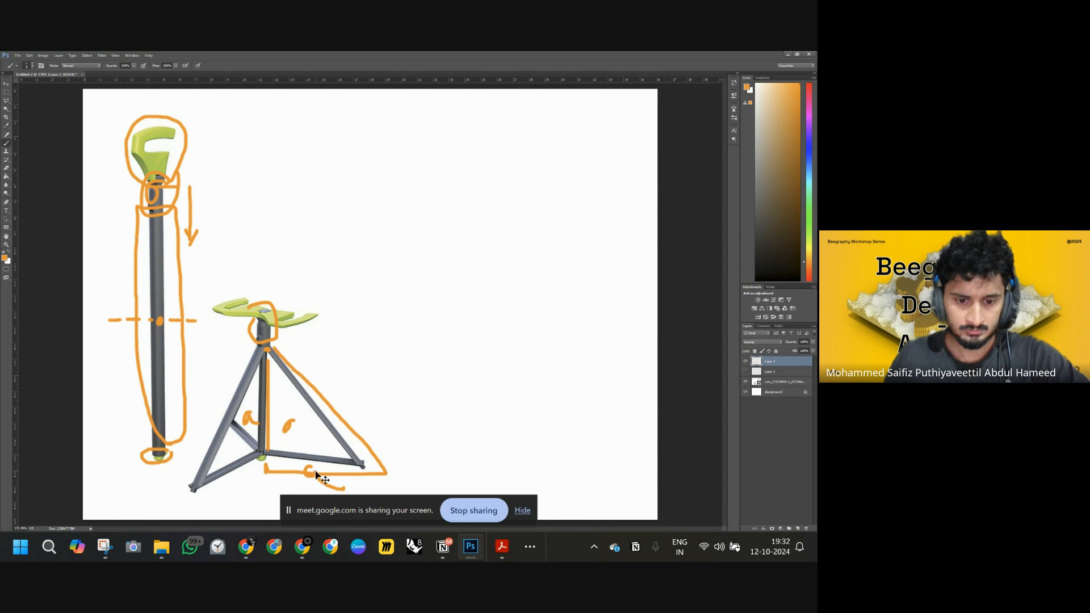
key("ctrl+alt+z")
key("ctrl+alt+z")
key("ctrl+alt+z")
left_click_drag(245, 416, 243, 422)
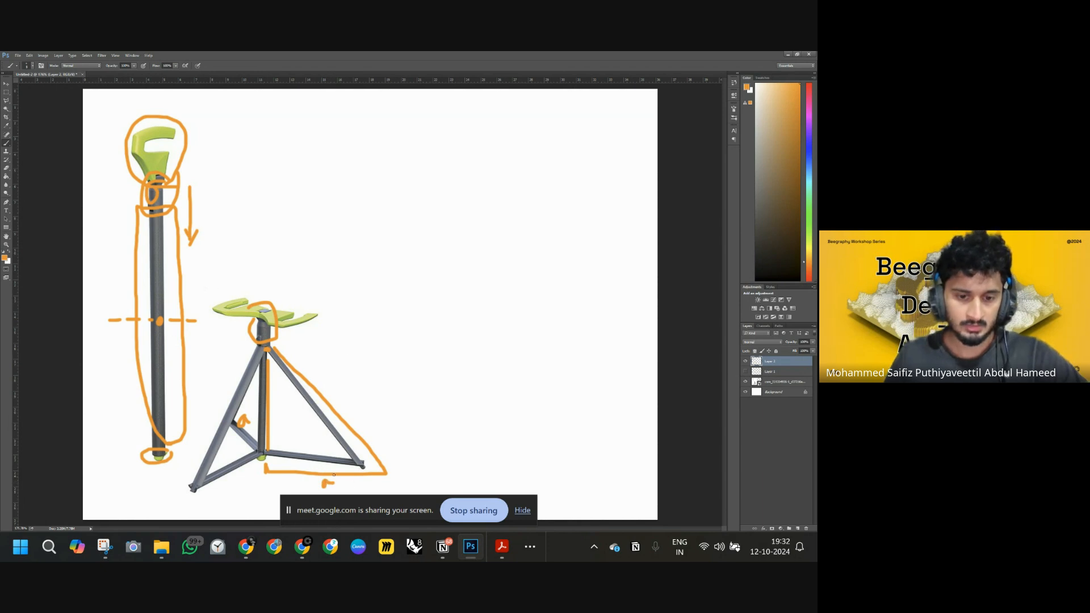
mouse_move(340, 377)
left_mouse_down()
mouse_move(344, 396)
mouse_move(360, 372)
mouse_move(353, 397)
mouse_move(392, 386)
left_mouse_up()
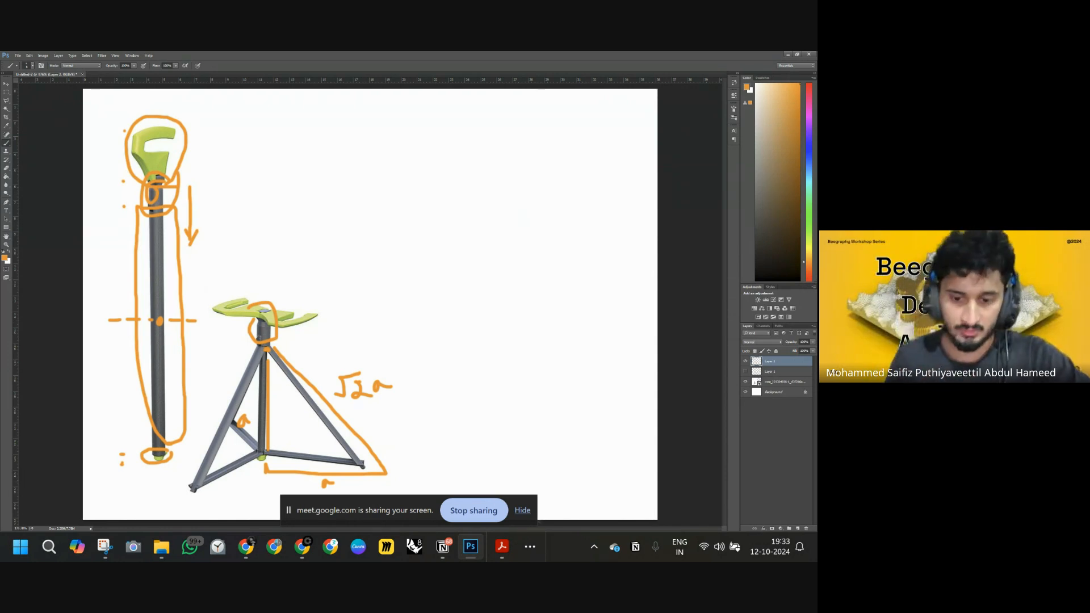
- Switch back to the Beegraphy workspace, add a Move node and connect the constructed point to its Geometry input
mouse_move(246, 544)
left_click(243, 517)
left_click(473, 351)
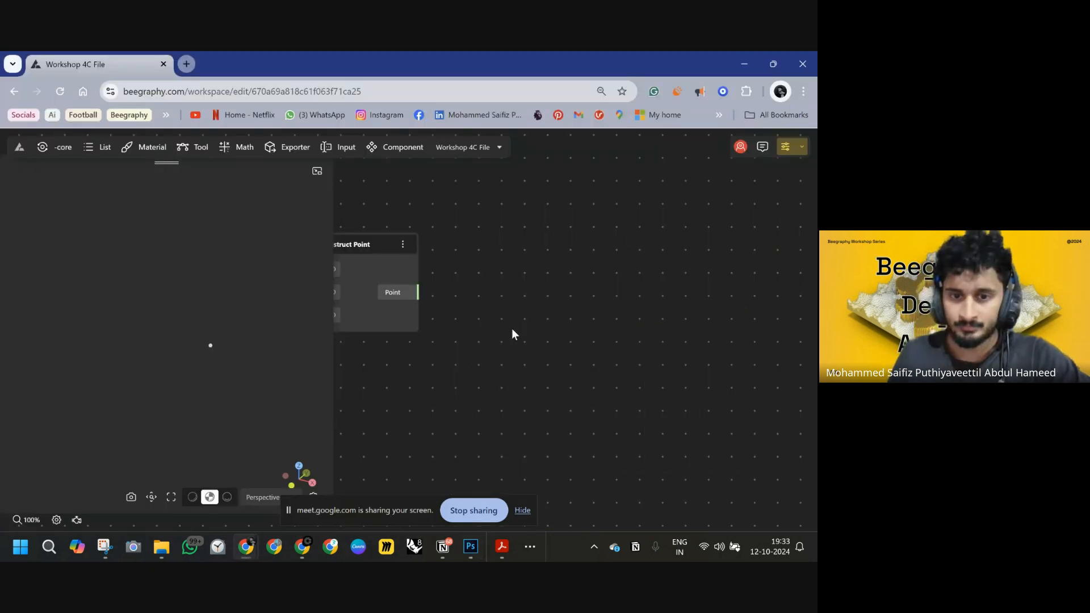
double_click(627, 319)
type("move")
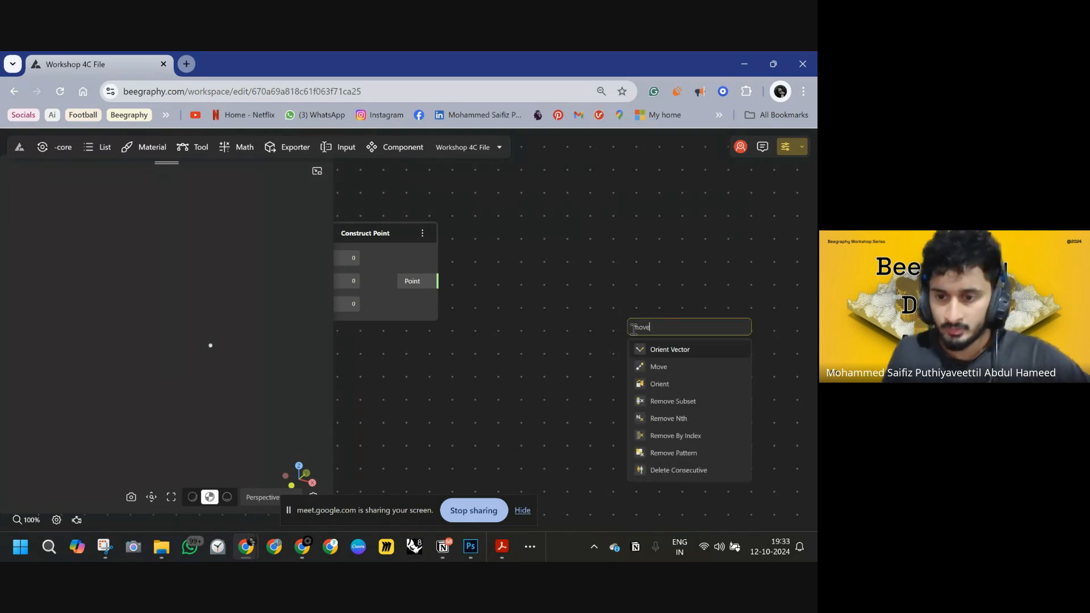
left_click(653, 366)
left_click_drag(627, 353, 438, 281)
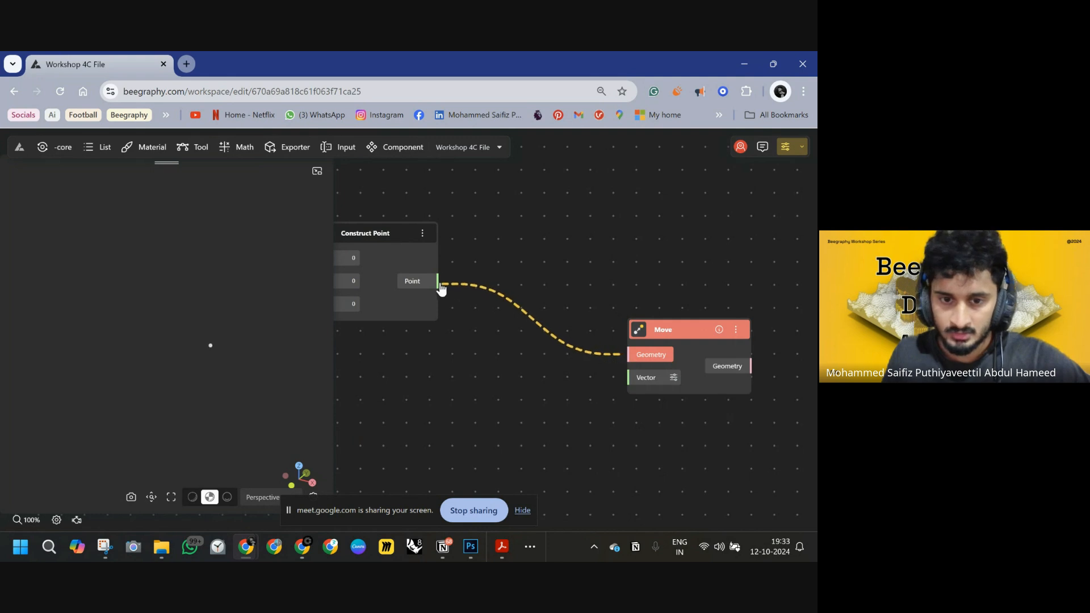
left_click_drag(672, 329, 694, 284)
- Add a VectorZ node between the two nodes and connect its output to the Move node's Vector input
double_click(568, 368)
type("z")
left_click(601, 399)
left_click_drag(612, 379, 526, 377)
left_click_drag(604, 402, 647, 334)
left_click_drag(544, 379, 561, 364)
left_click_drag(546, 427, 683, 330)
- Add a number constant of 1.5 and connect it to the VectorZ node's Factor
double_click(513, 364)
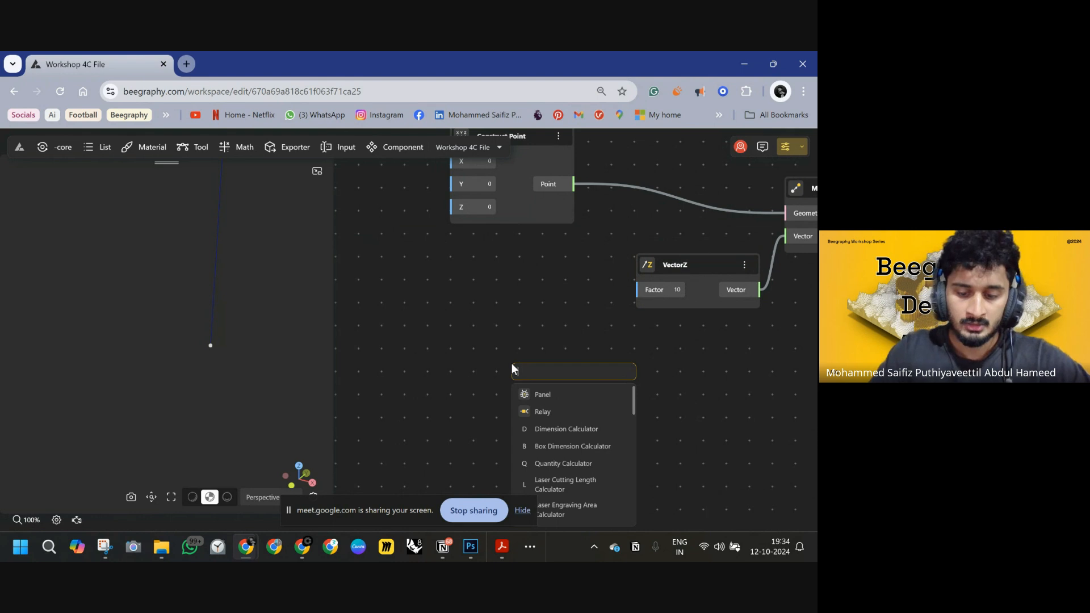
type("0.1")
key("BackSpace")
key("BackSpace")
key("BackSpace")
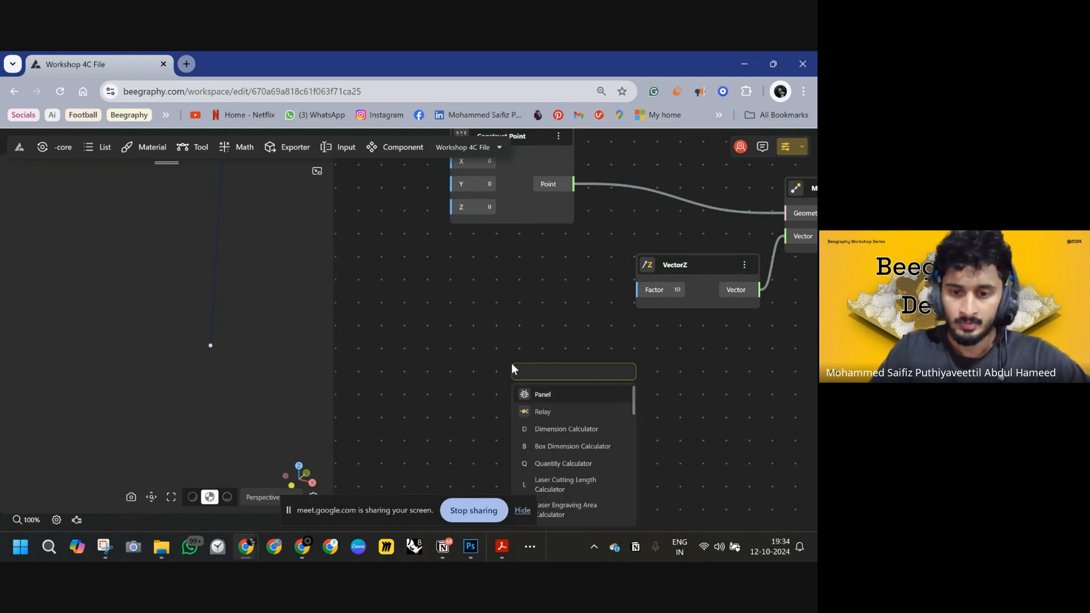
type("0.5")
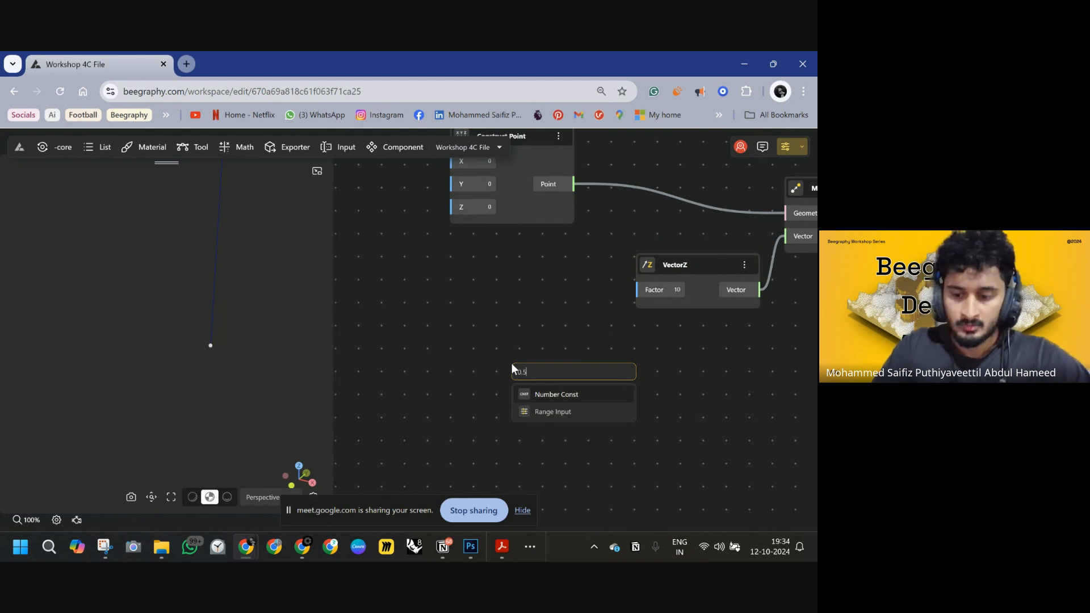
key("BackSpace")
key("BackSpace")
key("BackSpace")
type("1.5")
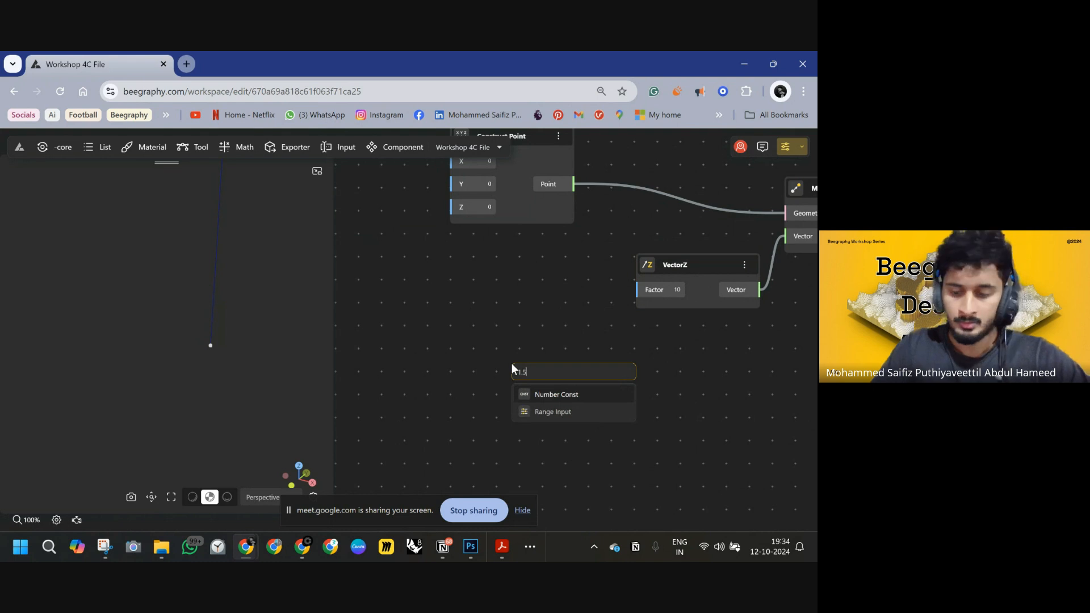
key("Return")
left_click_drag(596, 375, 529, 298)
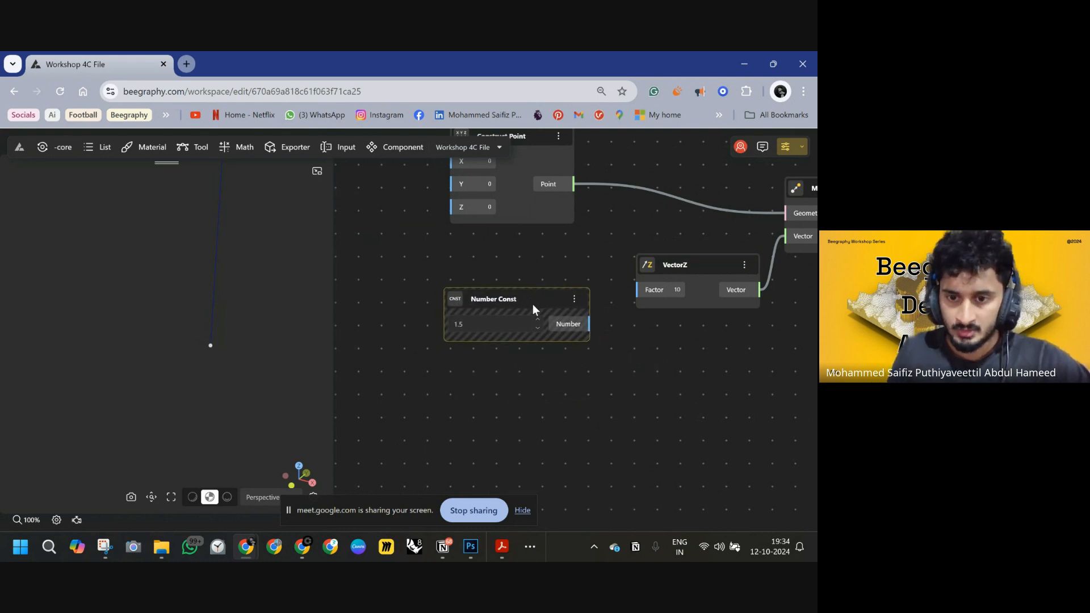
left_click_drag(589, 324, 637, 290)
- Shift the Move node slightly and add a Cylinder node below it
left_click_drag(722, 348, 563, 367)
left_click(703, 213)
left_click_drag(702, 210, 722, 210)
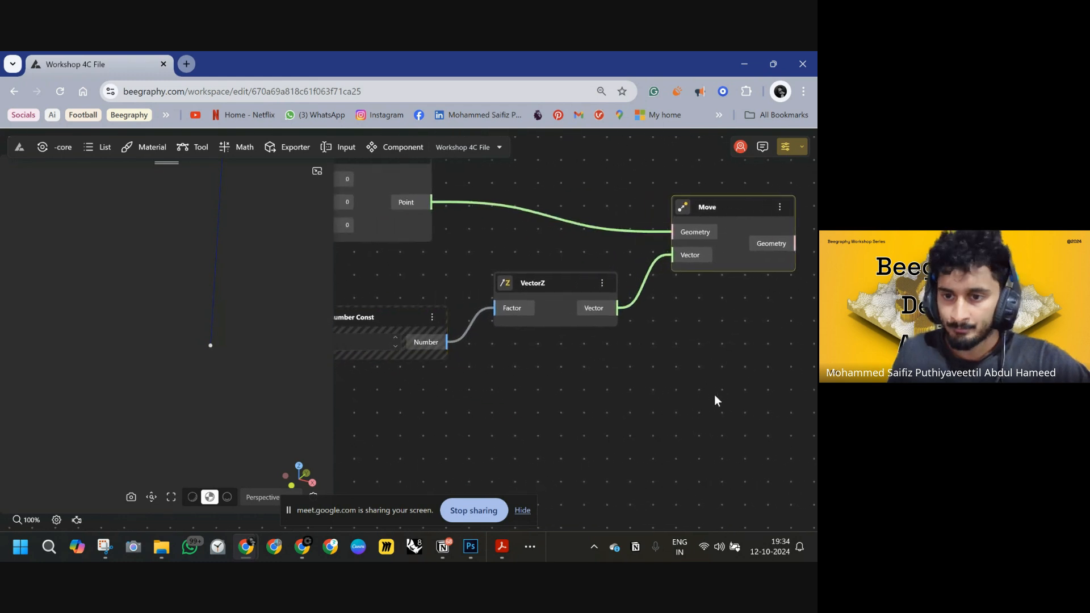
left_click_drag(768, 418, 655, 384)
double_click(630, 367)
type("cyl")
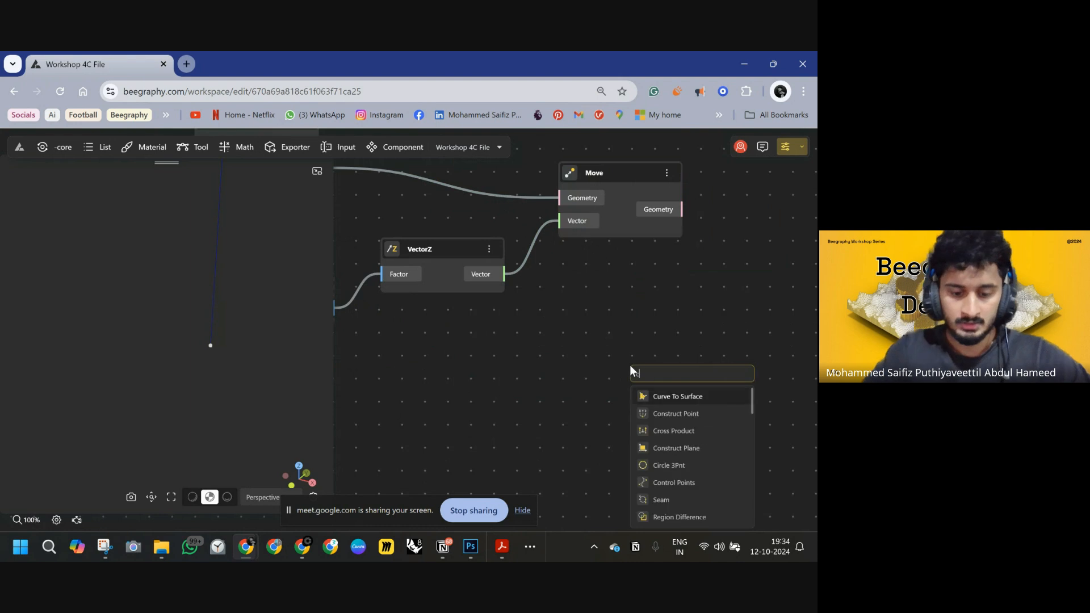
key("Return")
left_click_drag(664, 363, 608, 283)
scroll(608, 283, "down", 1)
scroll(696, 315, "down", 2)
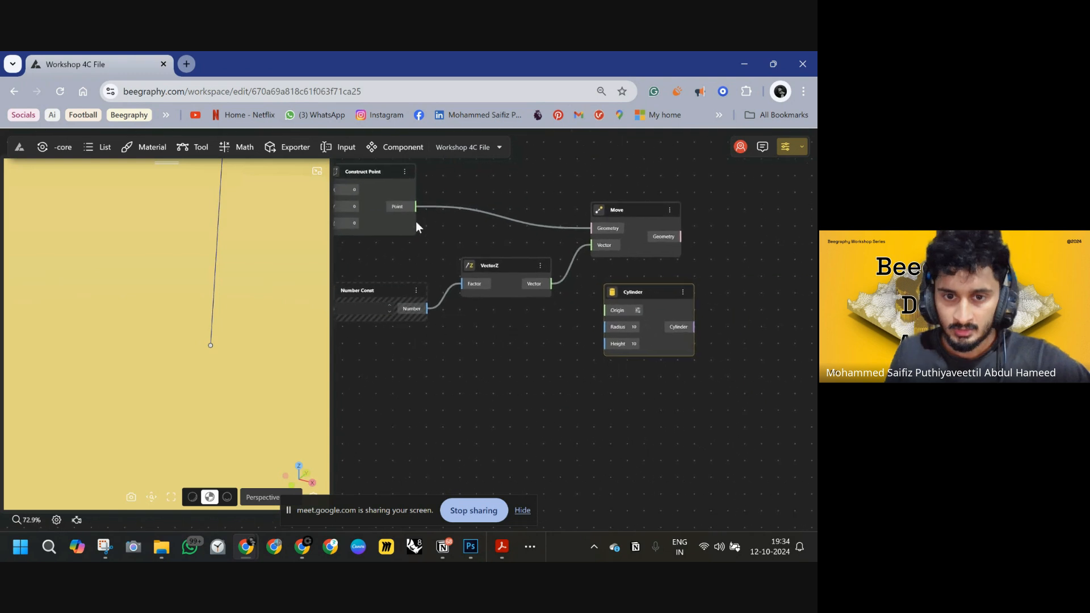
- Connect the constructed point to the cylinder's Origin and the 1.5 constant to its Height, and fit the model in the viewport
left_click_drag(417, 206, 601, 310)
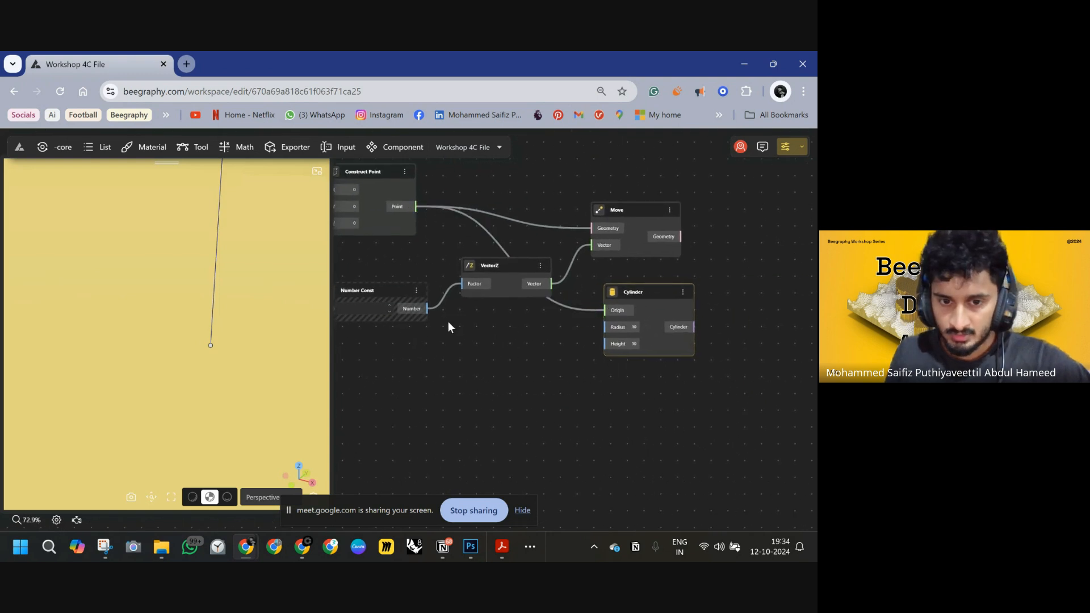
left_click_drag(447, 321, 559, 297)
left_click_drag(716, 320, 538, 285)
left_click_drag(755, 273, 742, 277)
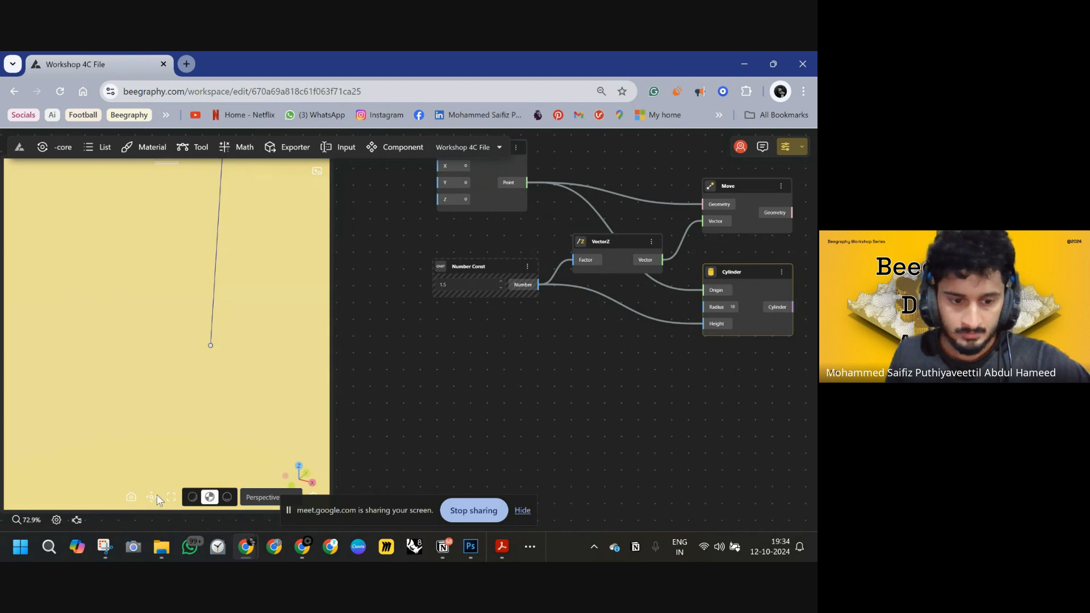
left_click(151, 498)
right_click_drag(592, 357, 595, 354)
mouse_move(513, 327)
right_mouse_down()
mouse_move(529, 309)
mouse_move(515, 332)
right_mouse_up()
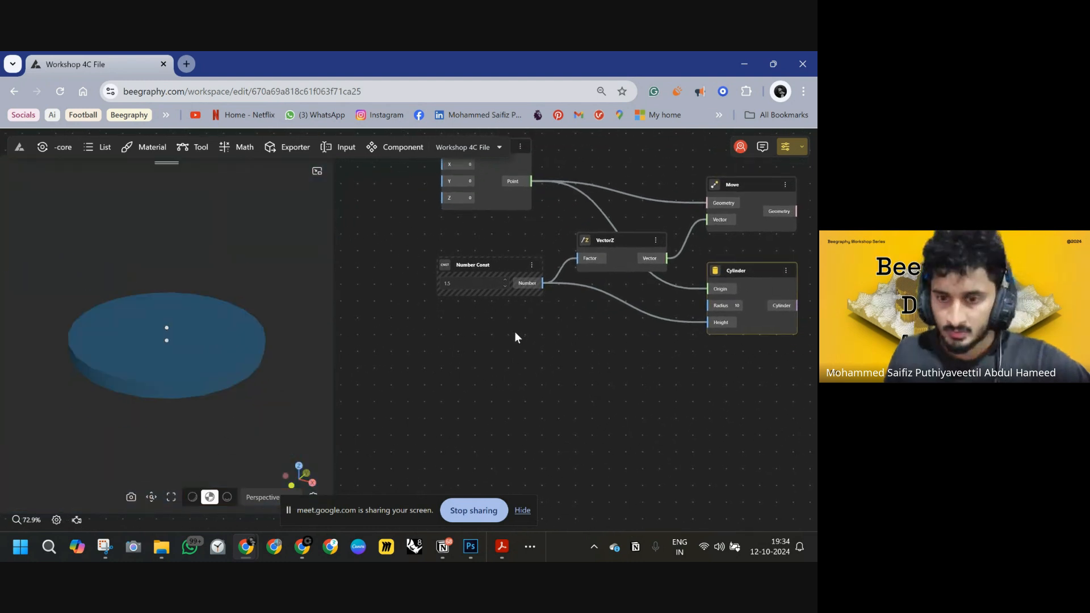
- Add a number constant of 1.2 and connect it to the cylinder's Radius
double_click(455, 339)
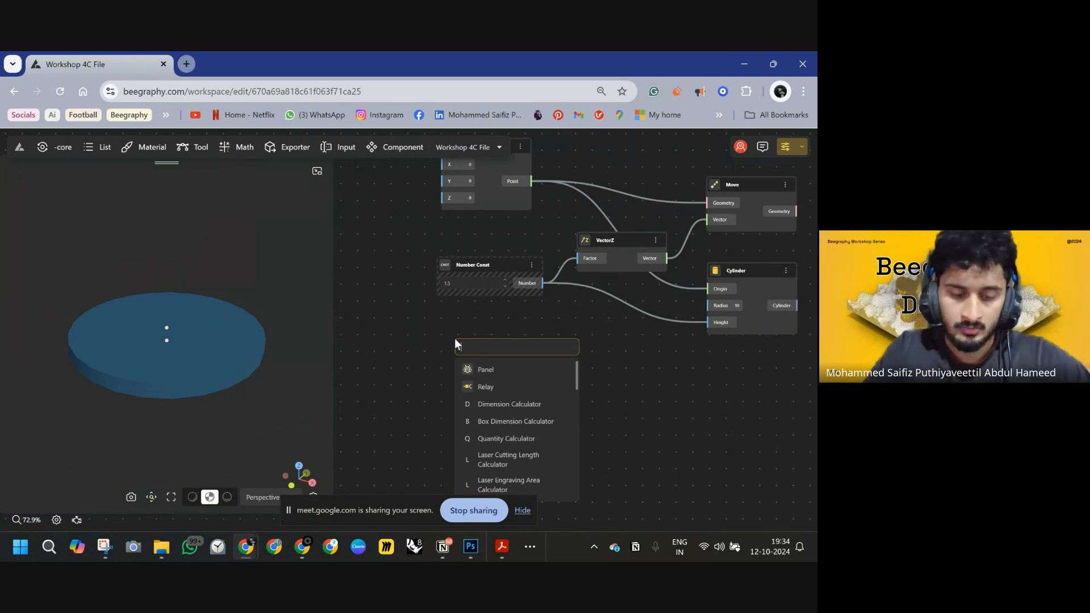
type("1.2")
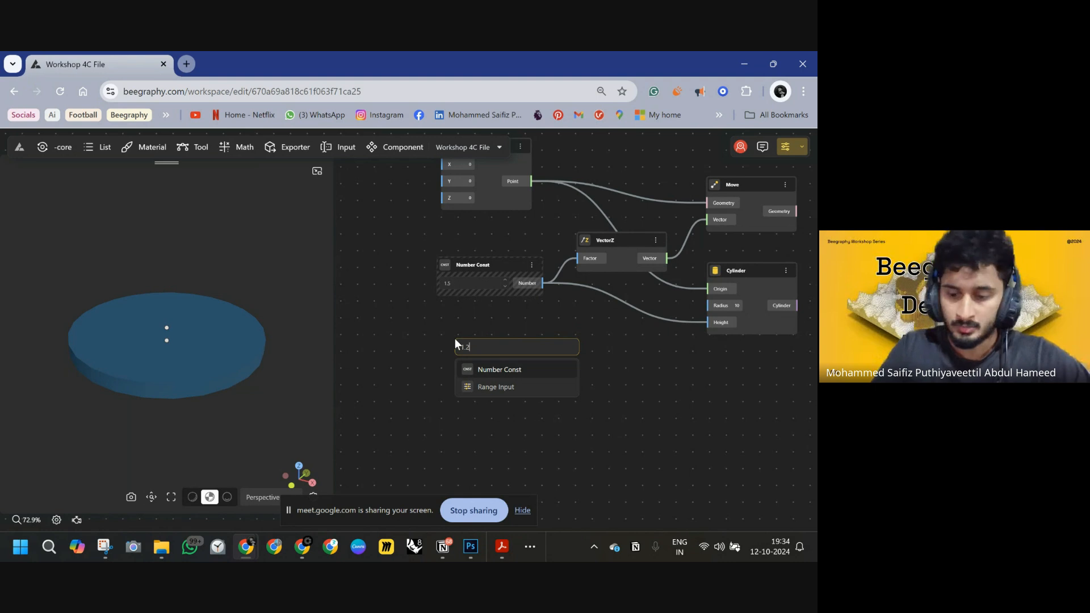
key("Return")
left_click_drag(520, 349, 709, 305)
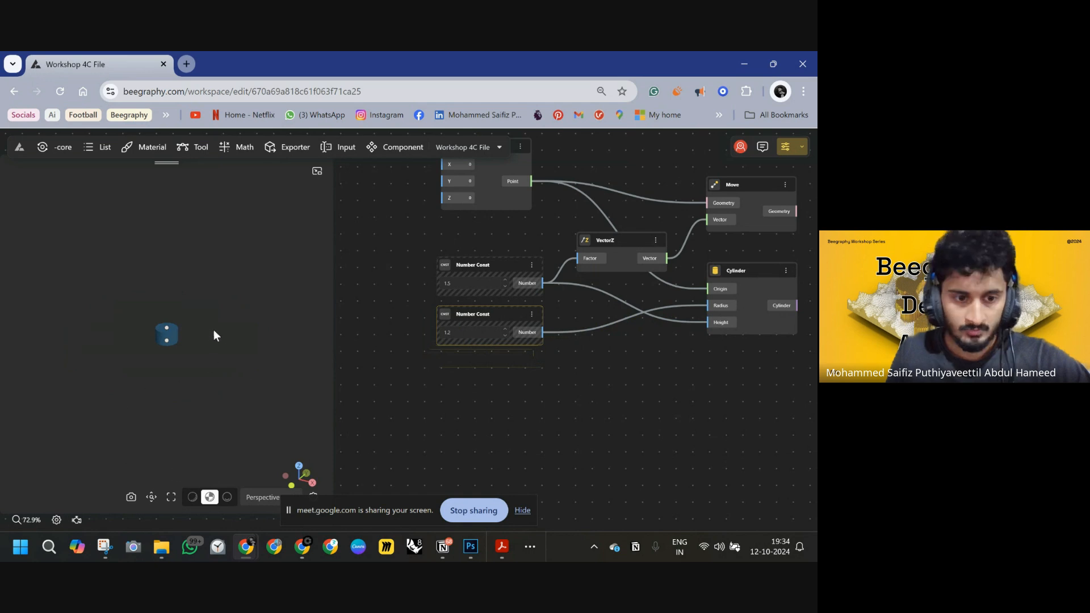
- Add a second Move node well apart from the existing nodes and connect the first Move's Geometry output to its Geometry
scroll(621, 348, "down", 5)
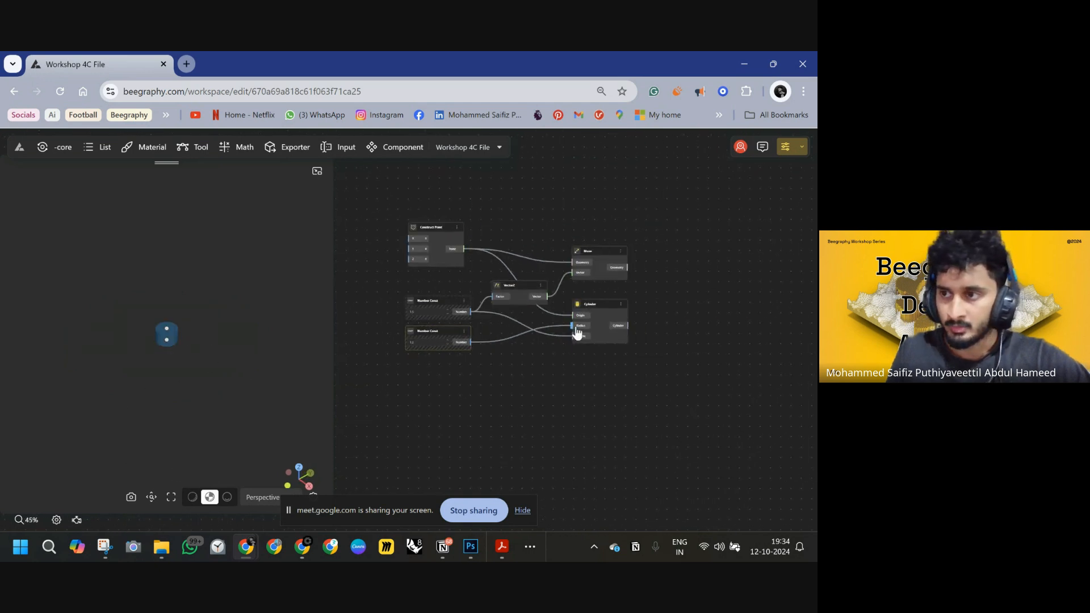
left_click_drag(654, 317, 528, 328)
scroll(483, 400, "down", 6)
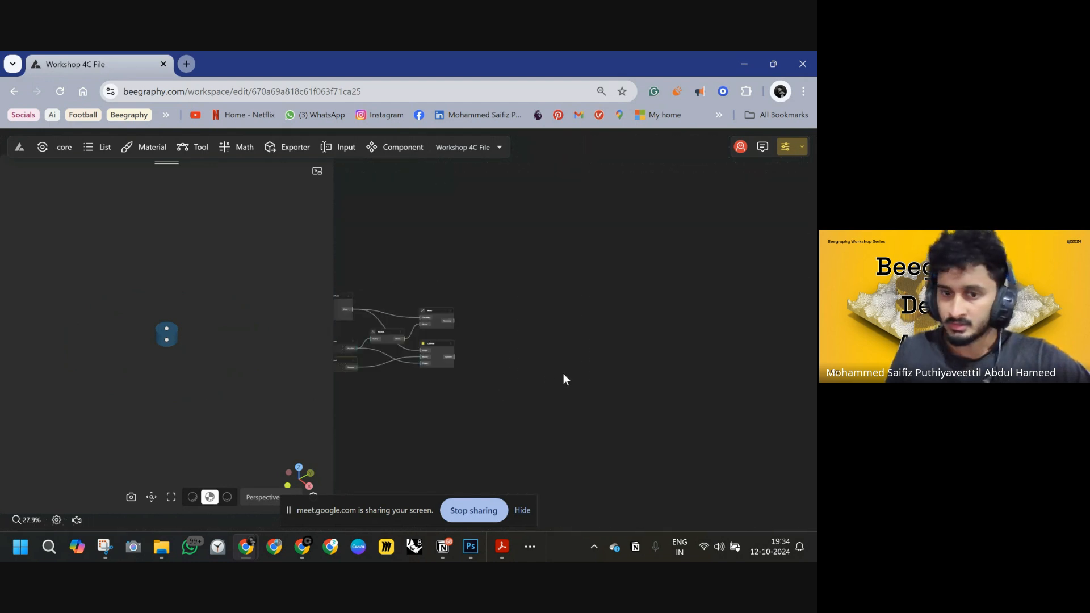
scroll(598, 344, "down", 2)
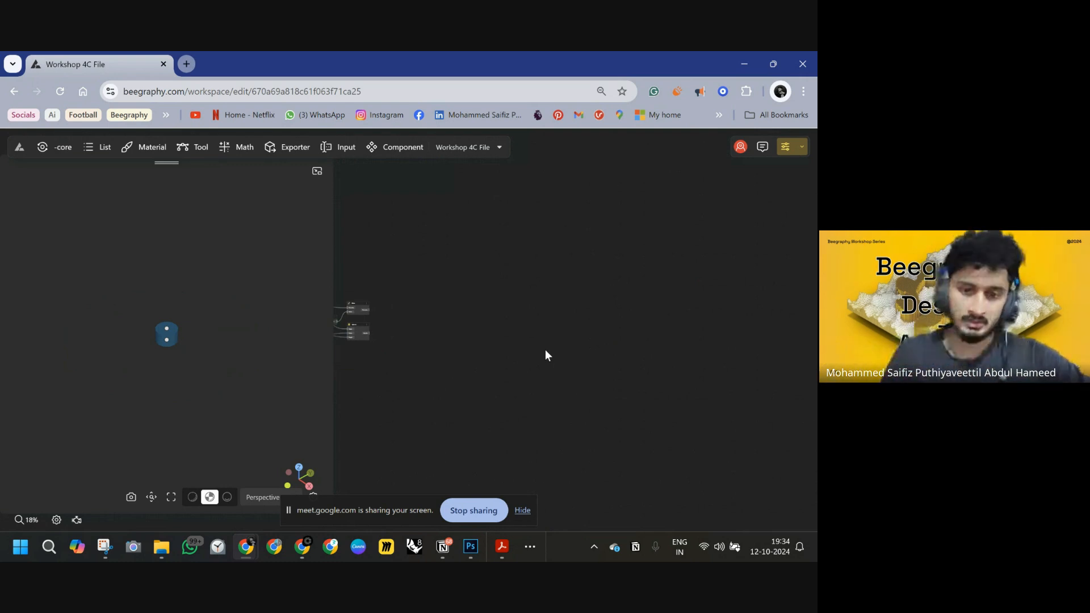
scroll(529, 345, "up", 2)
scroll(482, 318, "up", 5)
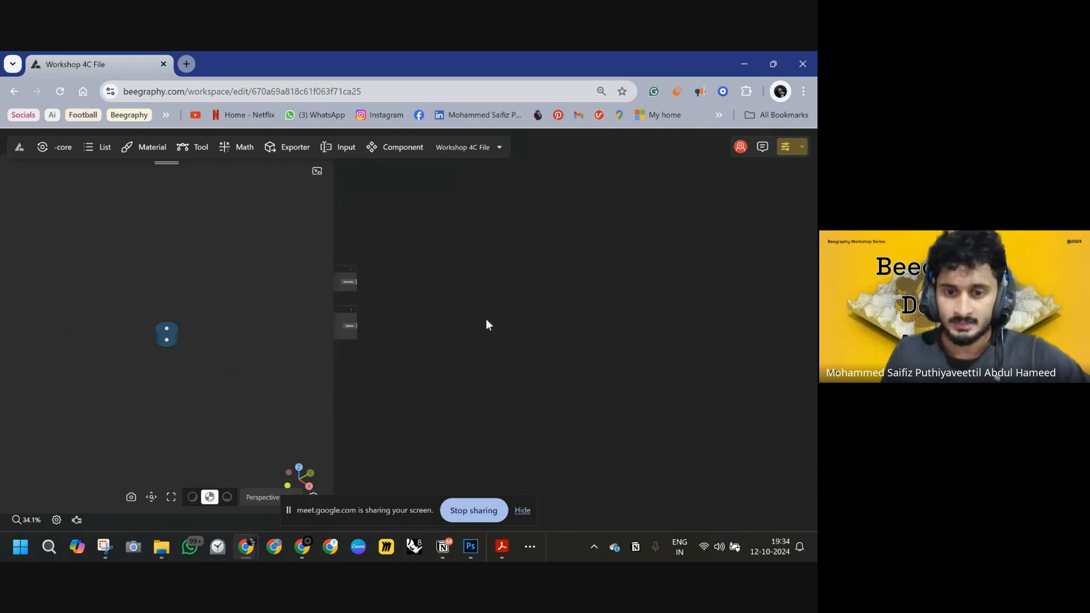
double_click(562, 299)
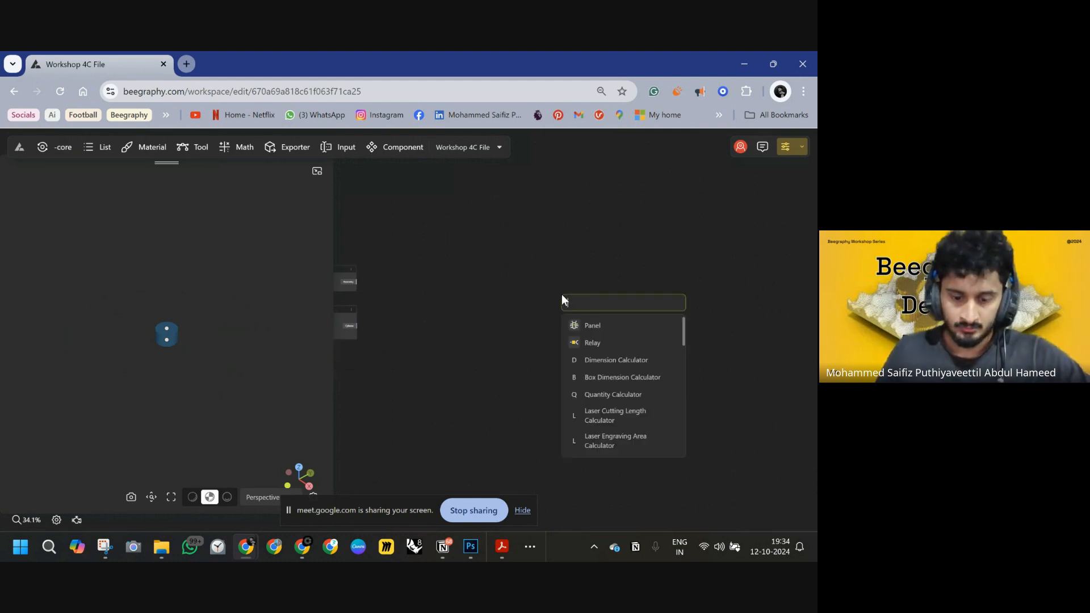
type("move")
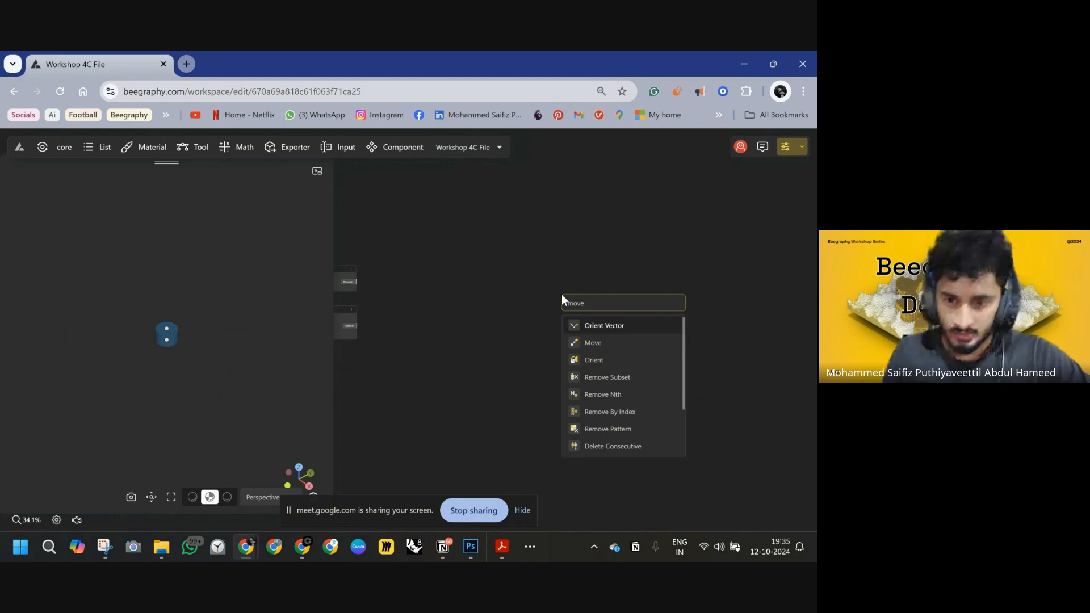
left_click(592, 345)
left_click_drag(562, 307, 357, 283)
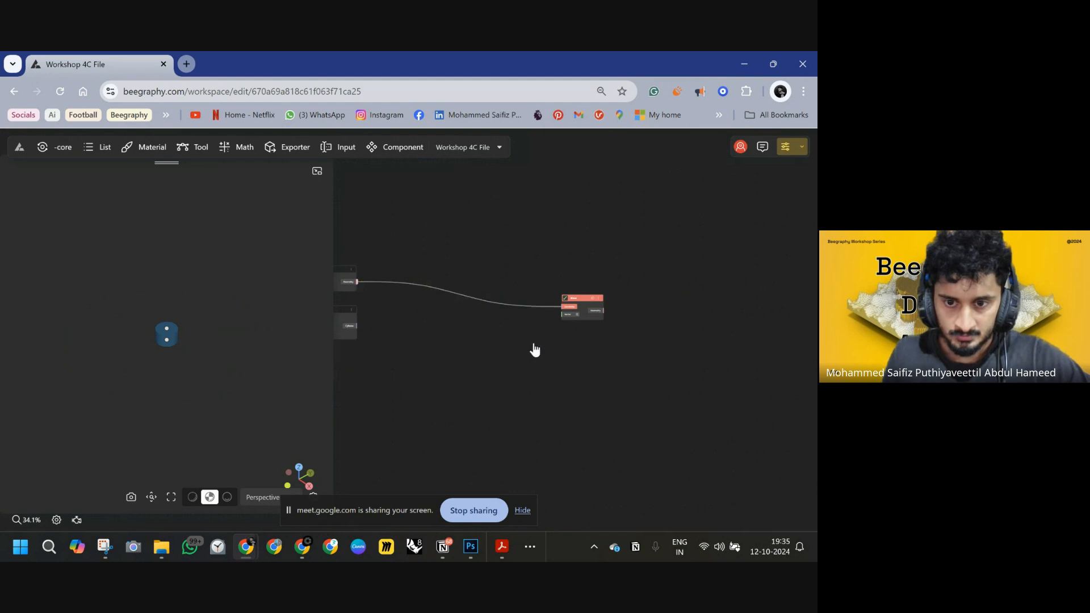
- Rename the 1.5 number constant as "non slip"
left_click_drag(594, 381, 642, 376)
scroll(727, 366, "up", 3)
scroll(576, 326, "up", 2)
scroll(452, 284, "up", 2)
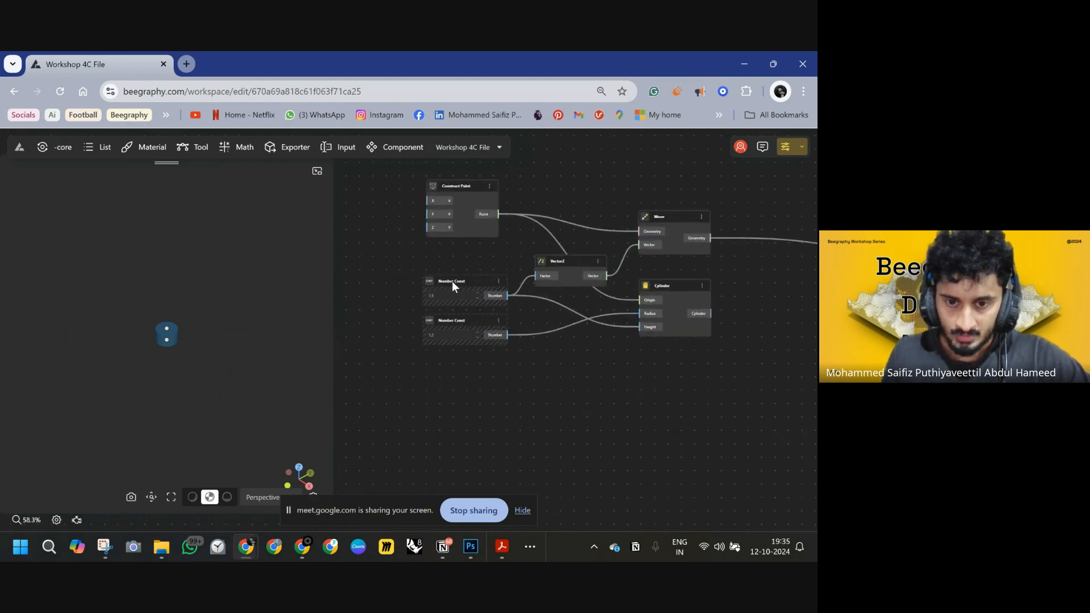
scroll(442, 284, "up", 3)
double_click(442, 284)
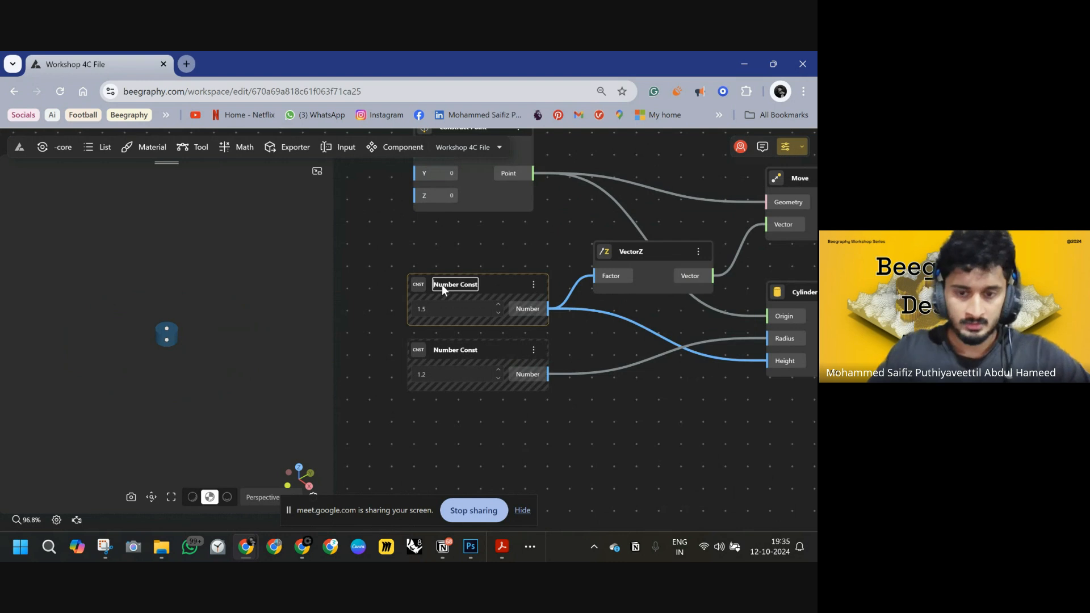
double_click(442, 284)
type("no")
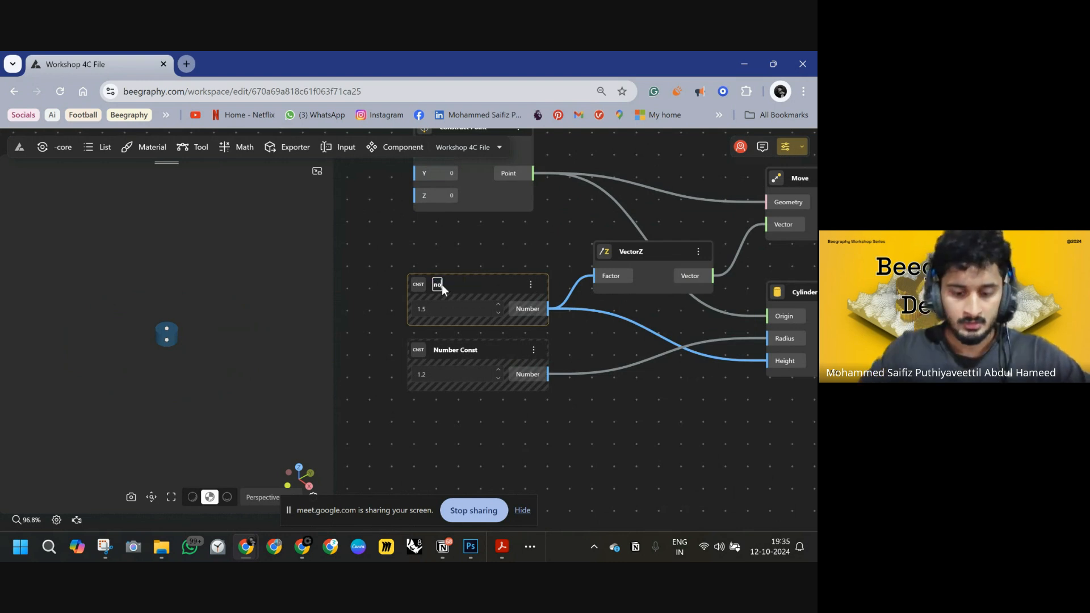
type("n slip")
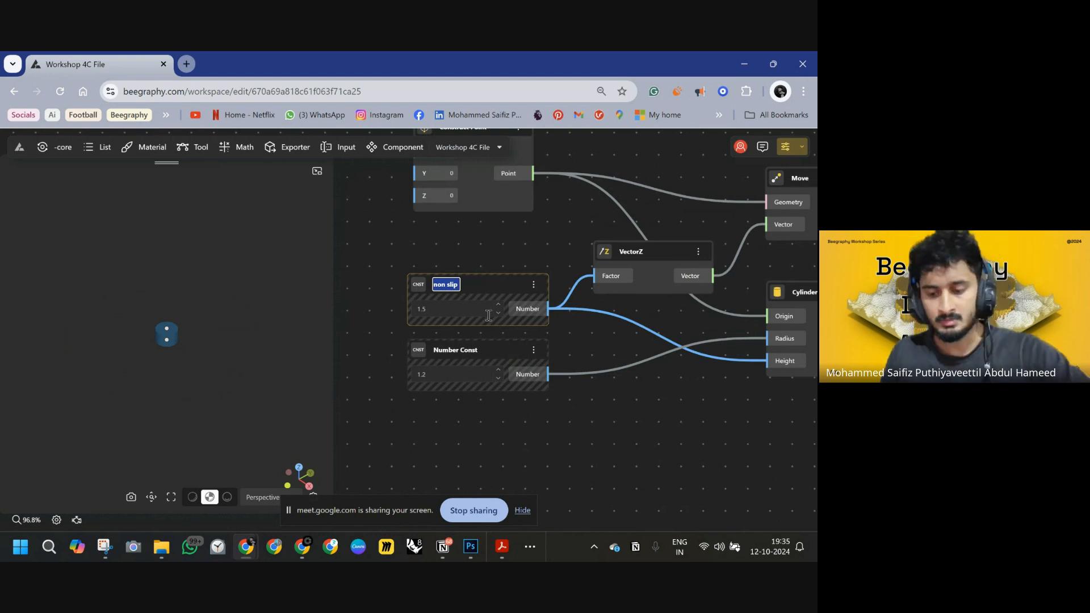
- Replace the "non slip" constant with a range input from 0.5 to 2 feeding the VectorZ Factor and the cylinder Height
double_click(449, 414)
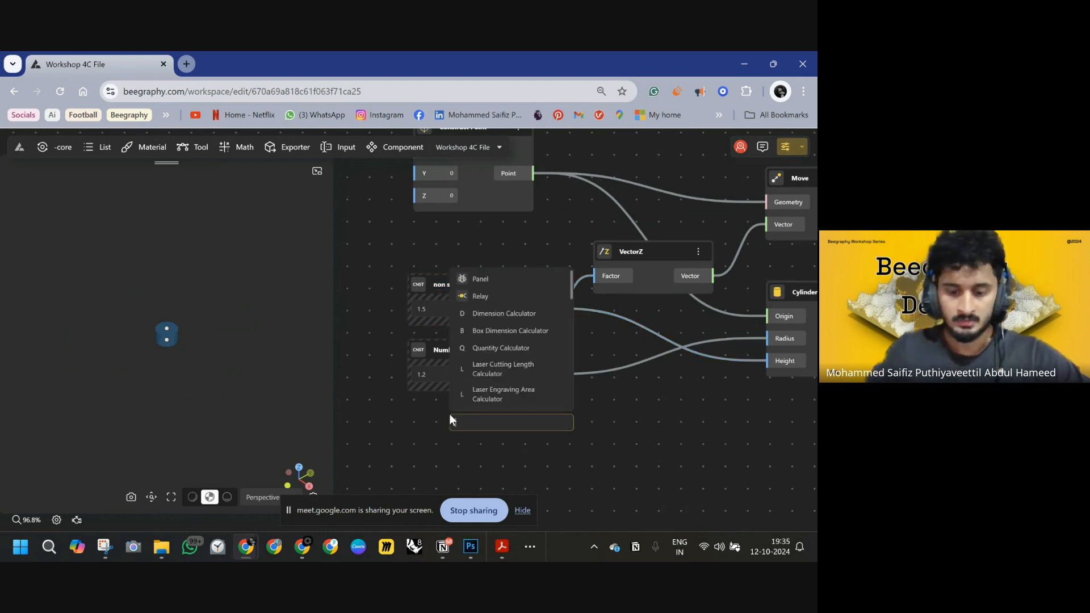
type("n")
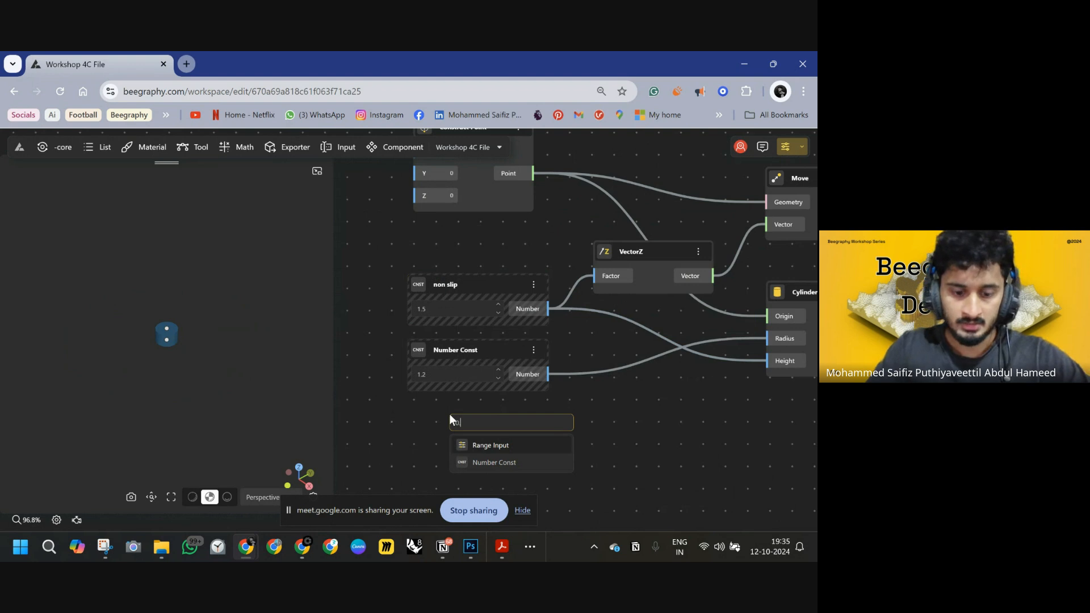
type(".5 <")
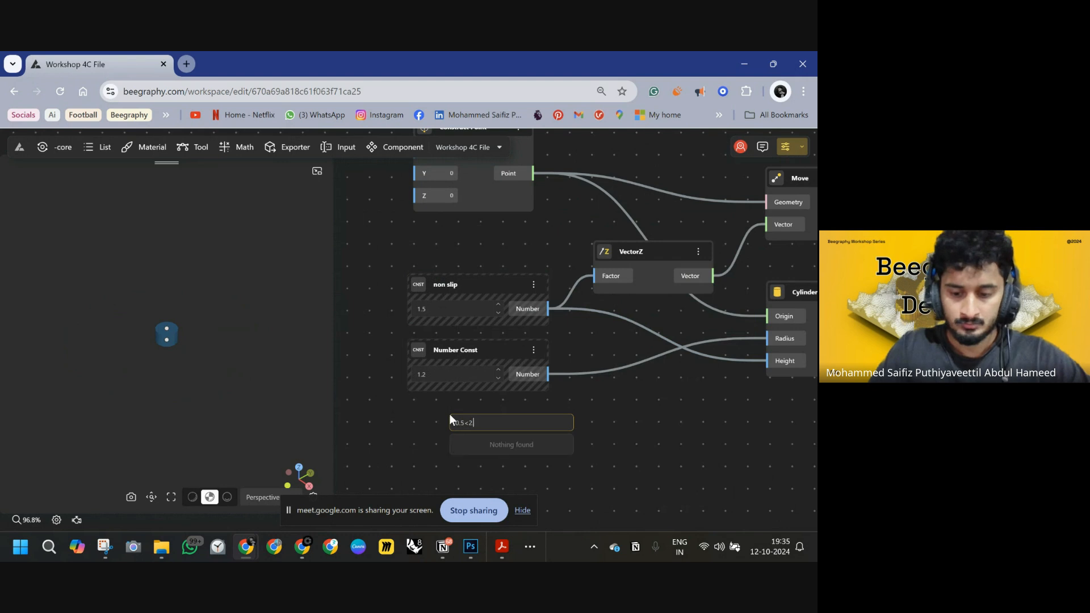
key("Return")
left_click_drag(496, 424, 427, 256)
left_click_drag(548, 309, 546, 281)
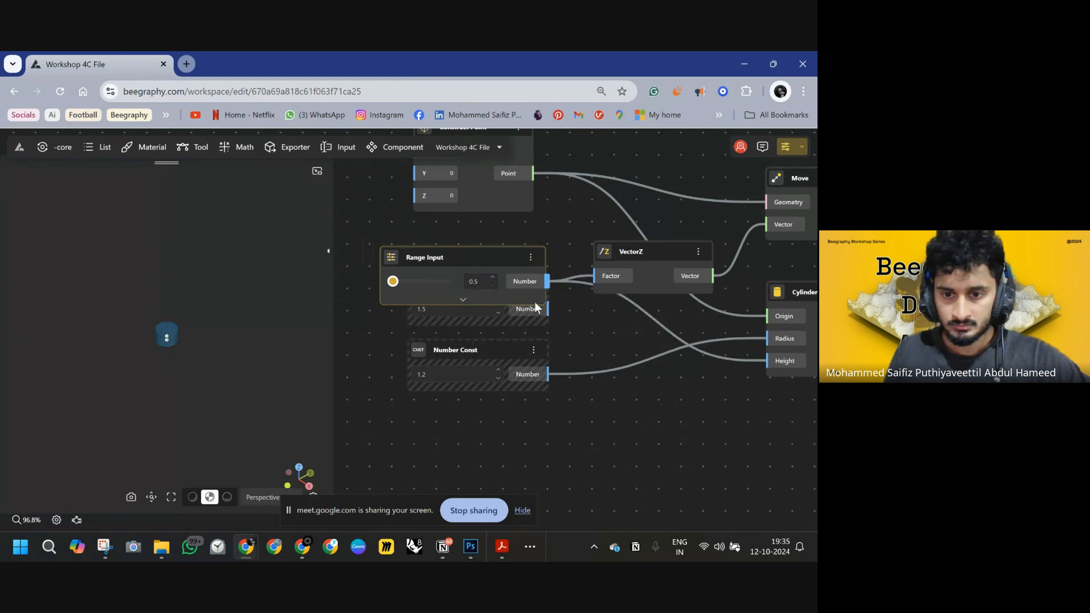
left_click(490, 322)
key("Delete")
- Reposition the range input beside the VectorZ node and rename it "Non slip base"
left_click_drag(431, 259, 448, 276)
key("ctrl+a")
type("N")
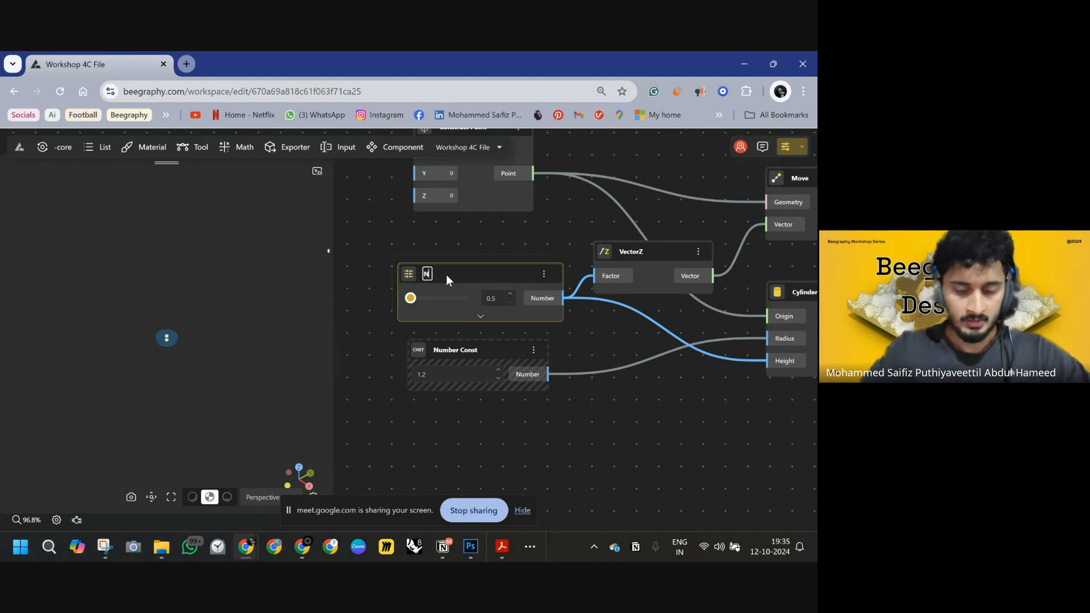
type("on slip base")
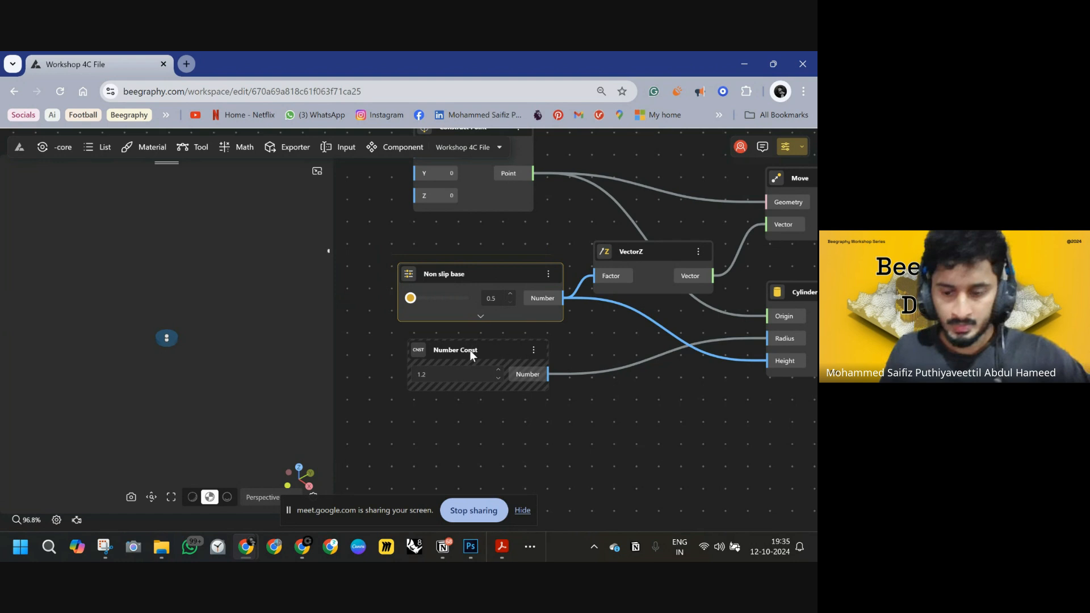
- Duplicate the "Non slip base" range input and use the copy in place of the 1.2 constant for the cylinder's Radius
left_click_drag(469, 350, 474, 416)
left_click(458, 280)
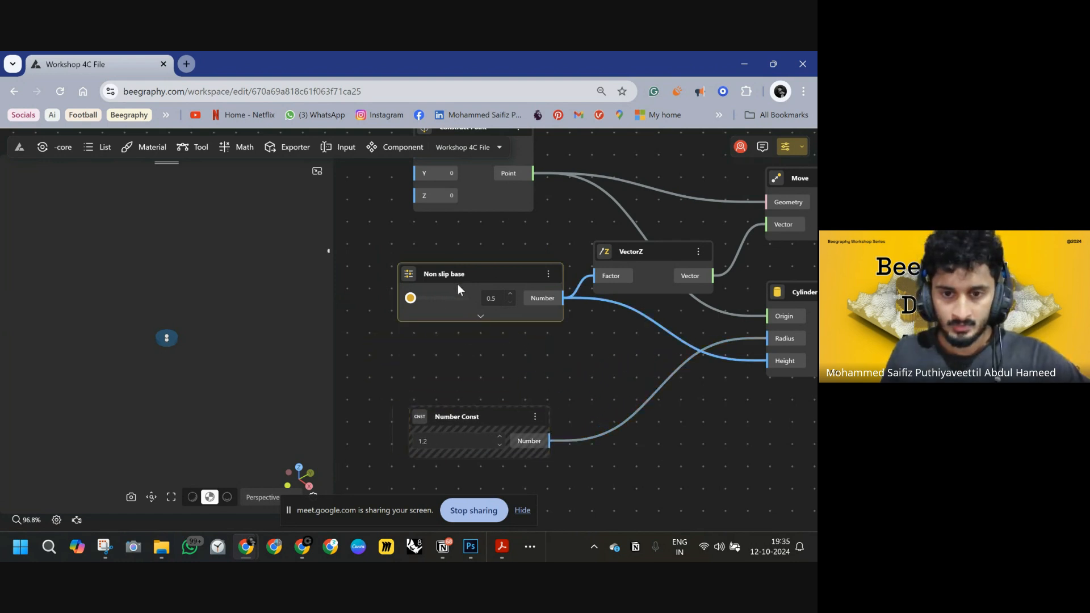
key("ctrl+c")
key("ctrl+v")
left_click_drag(468, 282, 461, 336)
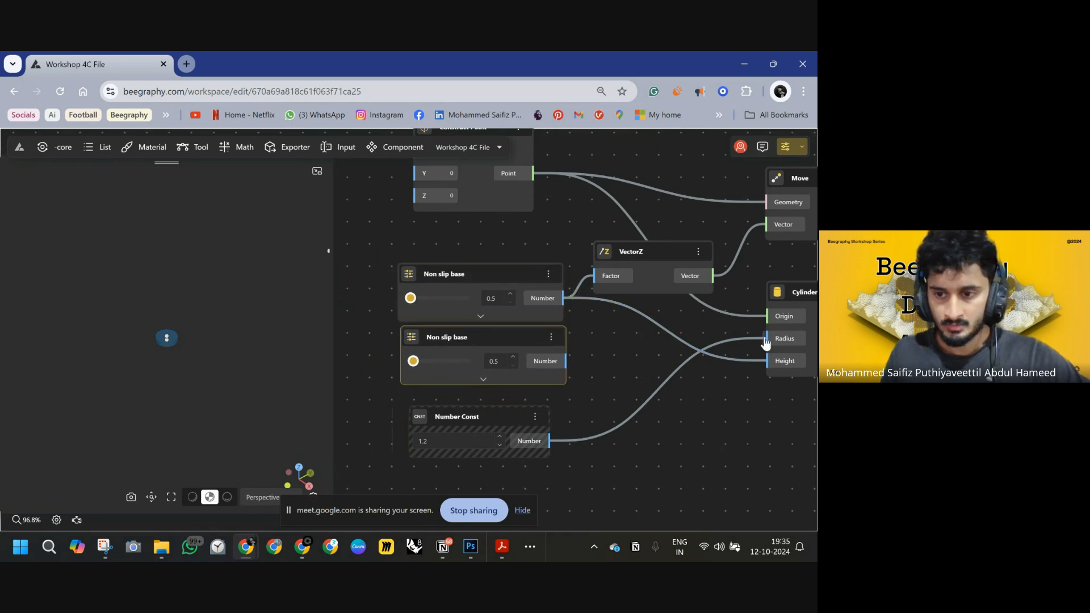
left_click_drag(549, 442, 566, 362)
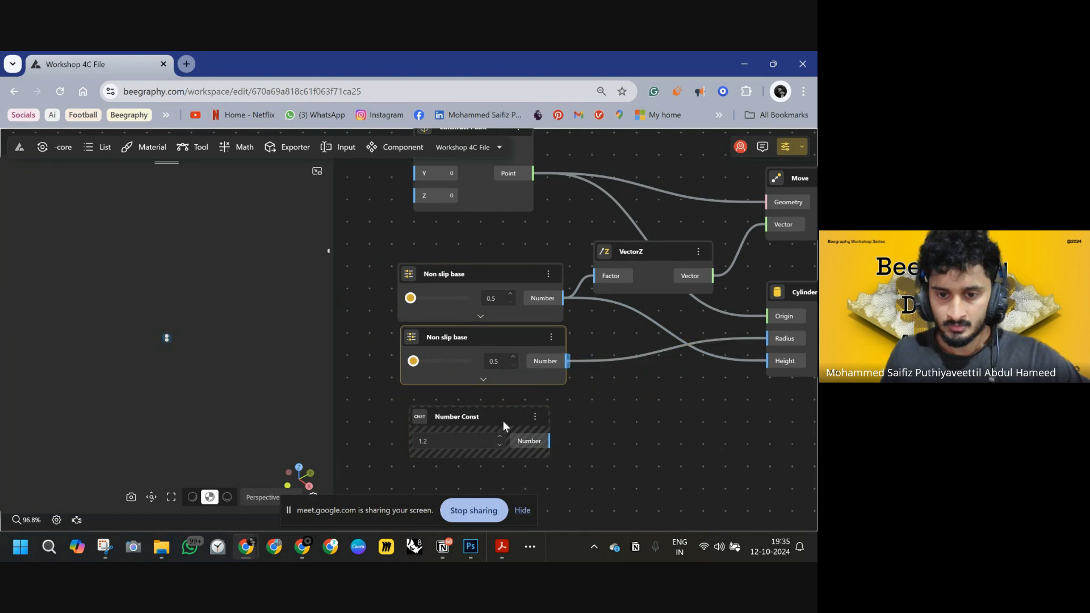
left_click(498, 422)
key("Delete")
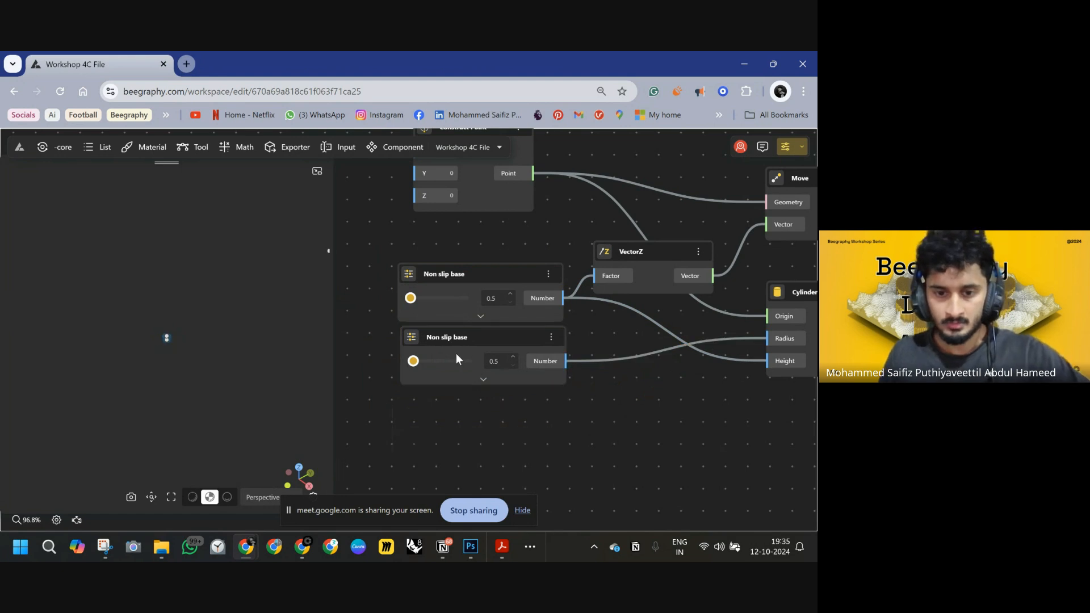
- Set the range input for the cylinder's radius to 1.3 and the one for its height to 1.4
mouse_move(441, 367)
left_mouse_down()
mouse_move(463, 370)
mouse_move(442, 368)
left_mouse_up()
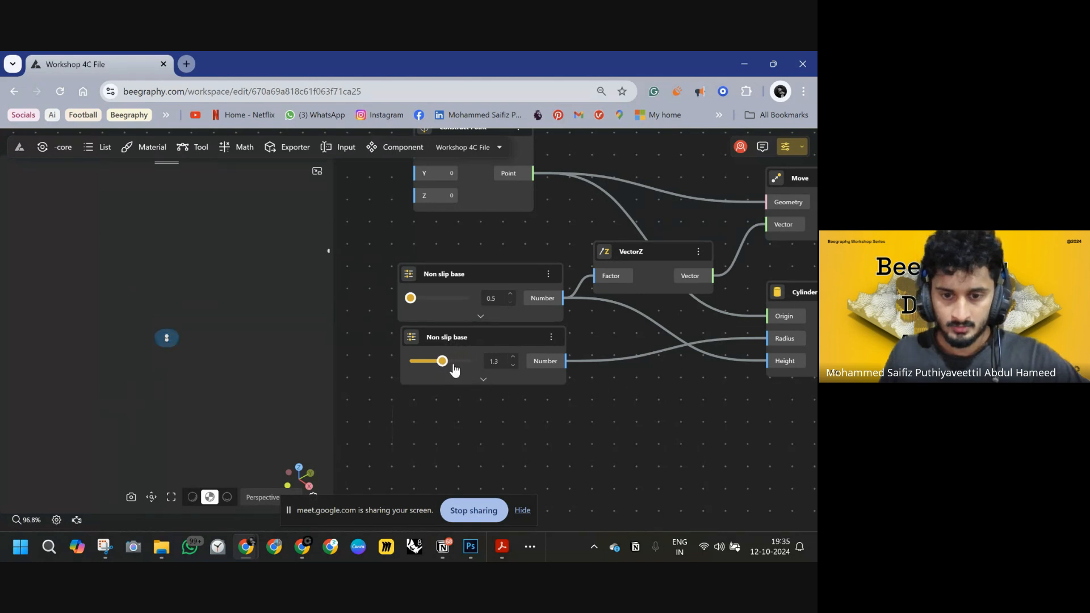
left_click_drag(418, 299, 444, 303)
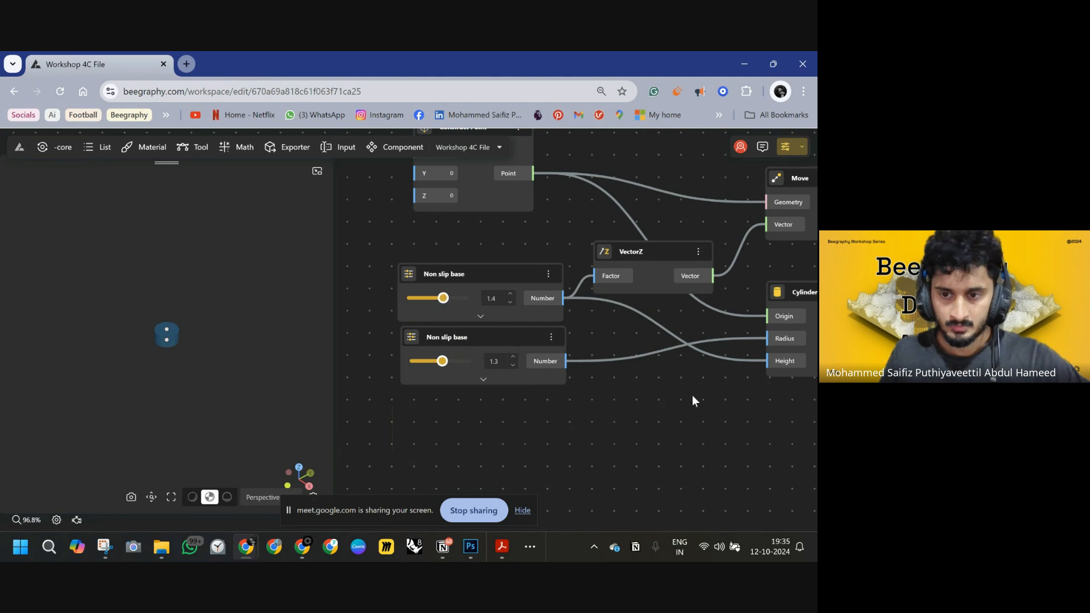
- Shift the second Move node slightly up and add a VectorZ node connected to its Vector input
scroll(559, 356, "down", 5)
left_click_drag(622, 204, 340, 392)
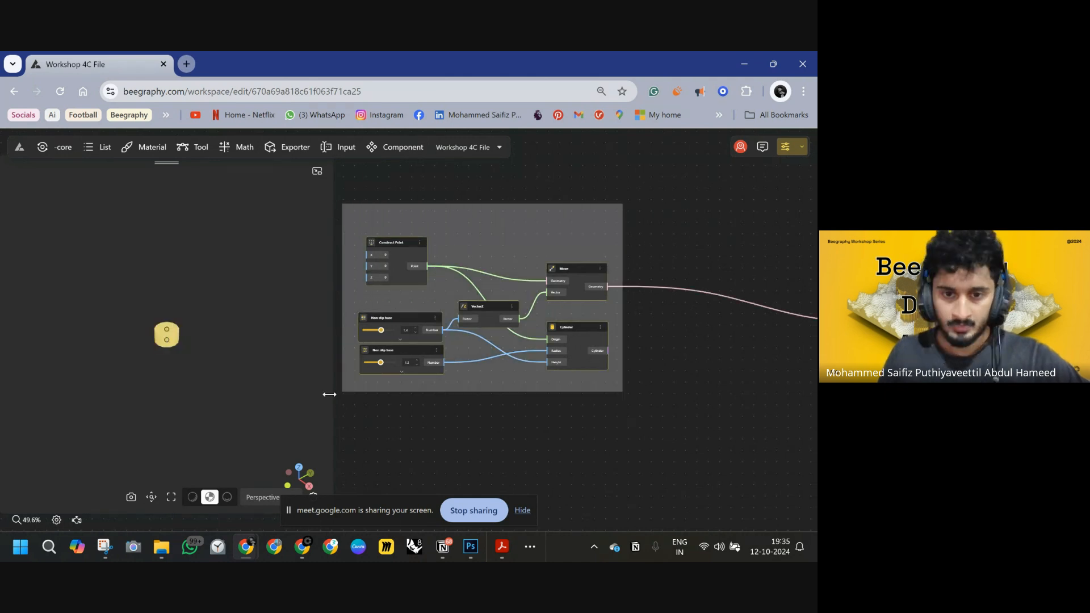
middle_click_drag(681, 430, 589, 389)
middle_click_drag(690, 393, 662, 385)
middle_click_drag(716, 363, 577, 372)
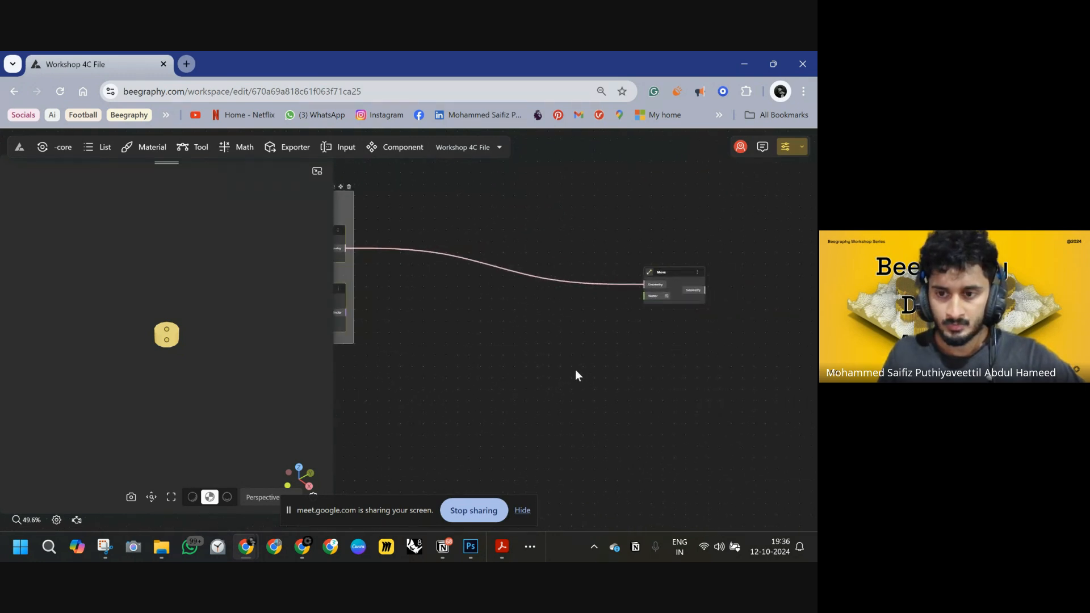
left_click(641, 345)
middle_click_drag(642, 345, 537, 337)
left_click_drag(581, 268, 589, 244)
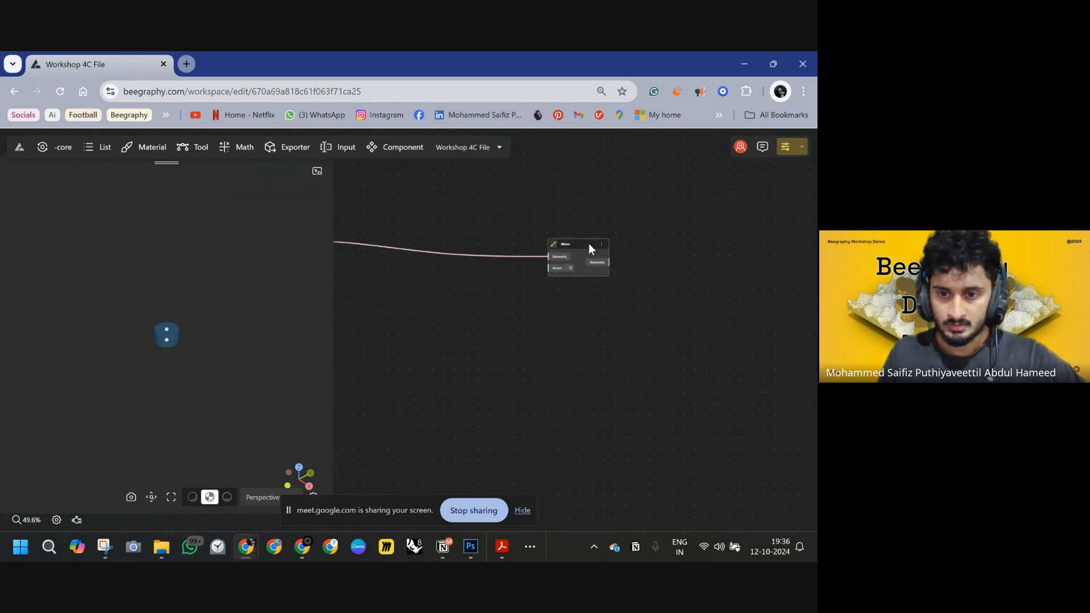
double_click(489, 308)
type("vector")
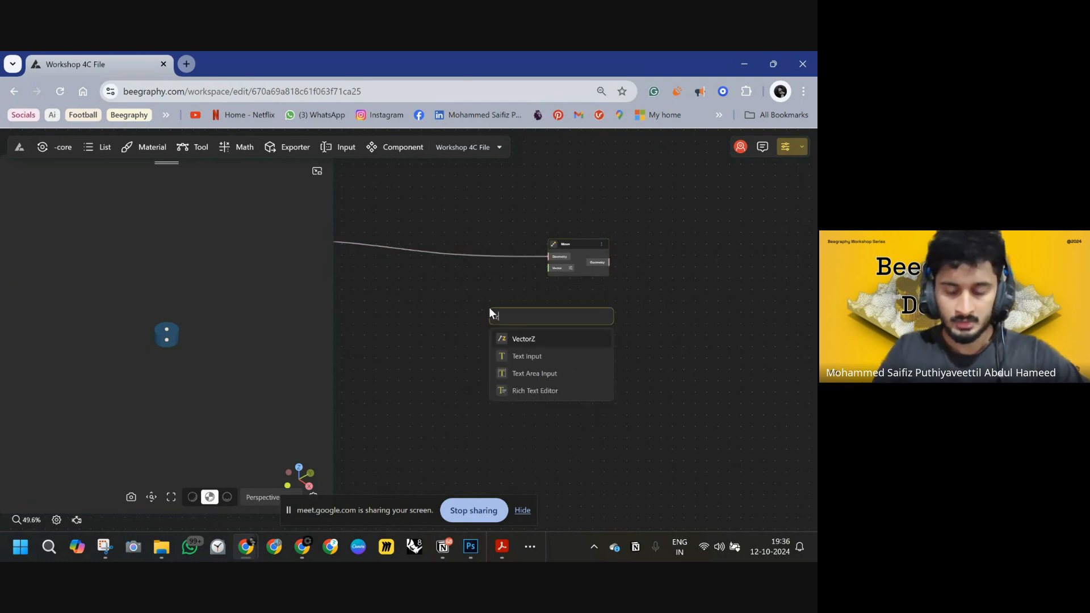
left_click(540, 339)
left_click_drag(516, 312, 545, 267)
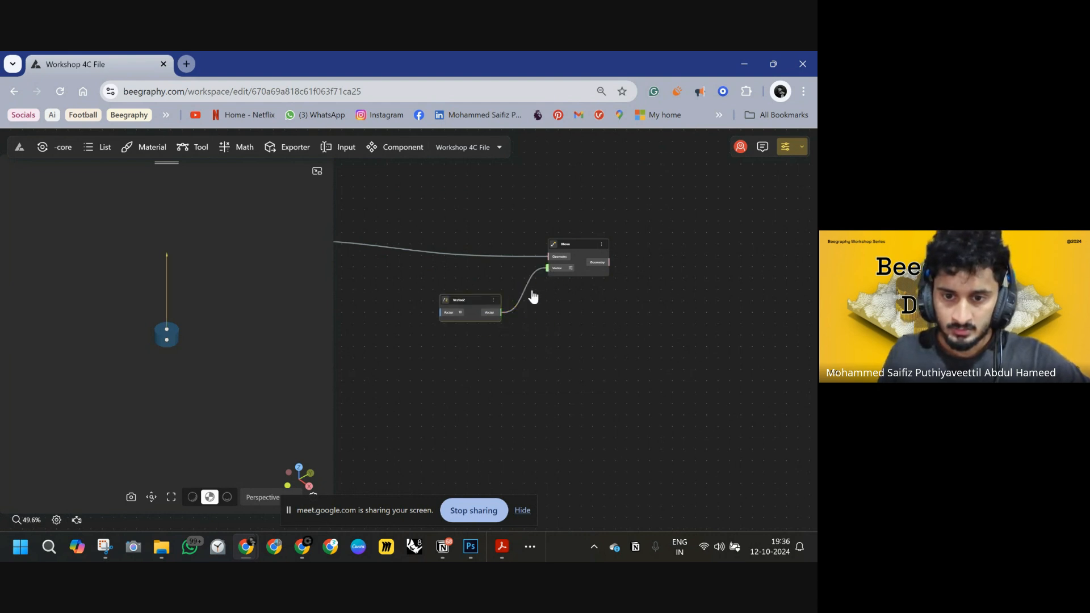
- Add a range input from 70 to 100 and connect its Number to the Factor of the second VectorZ node
scroll(545, 296, "down", 3)
scroll(590, 307, "up", 3)
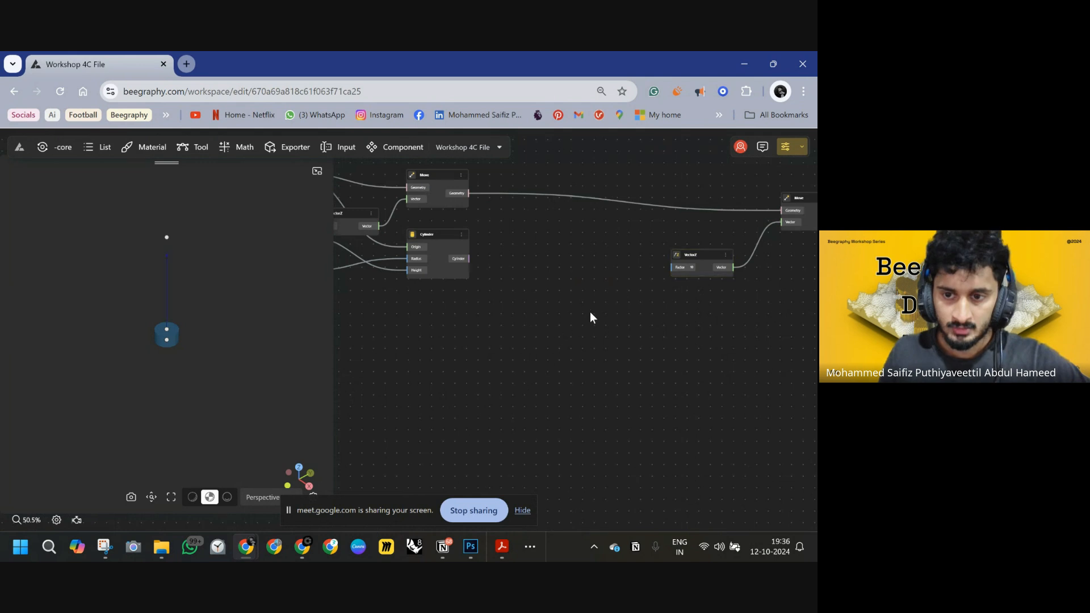
double_click(590, 313)
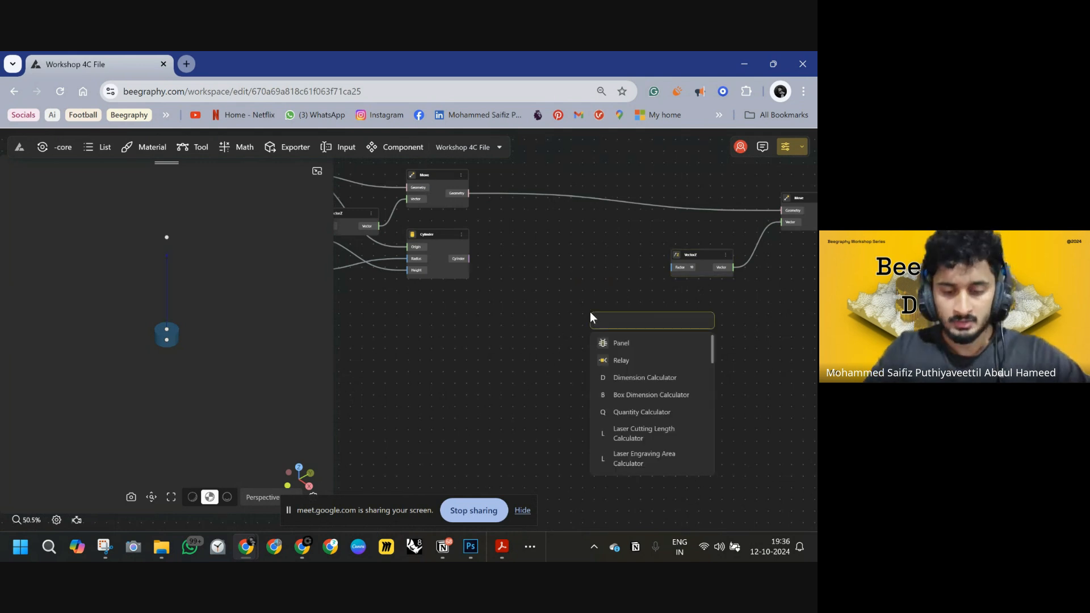
type("70")
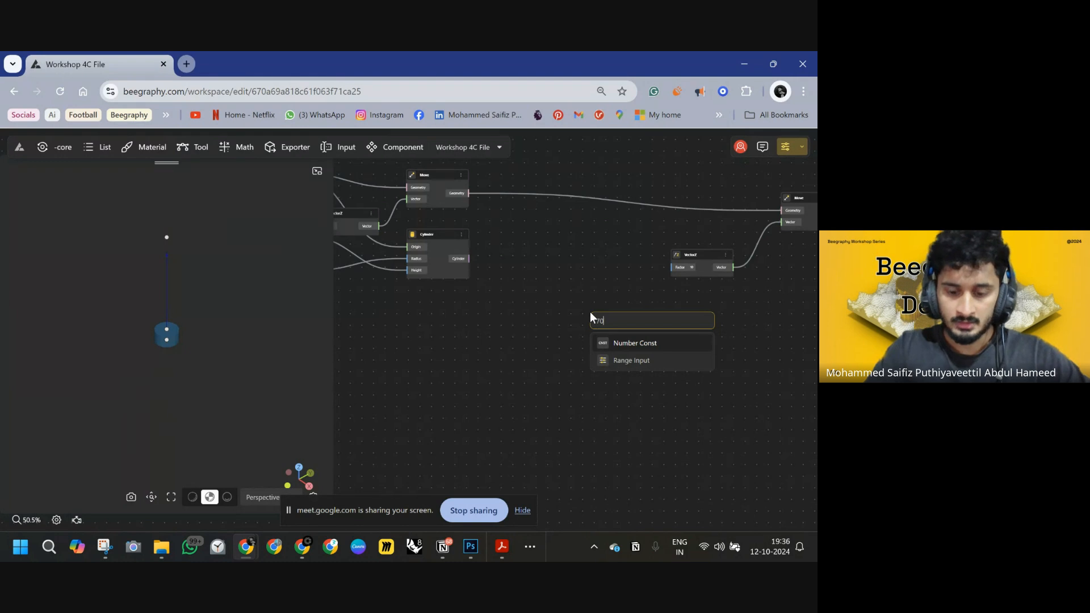
type("<100")
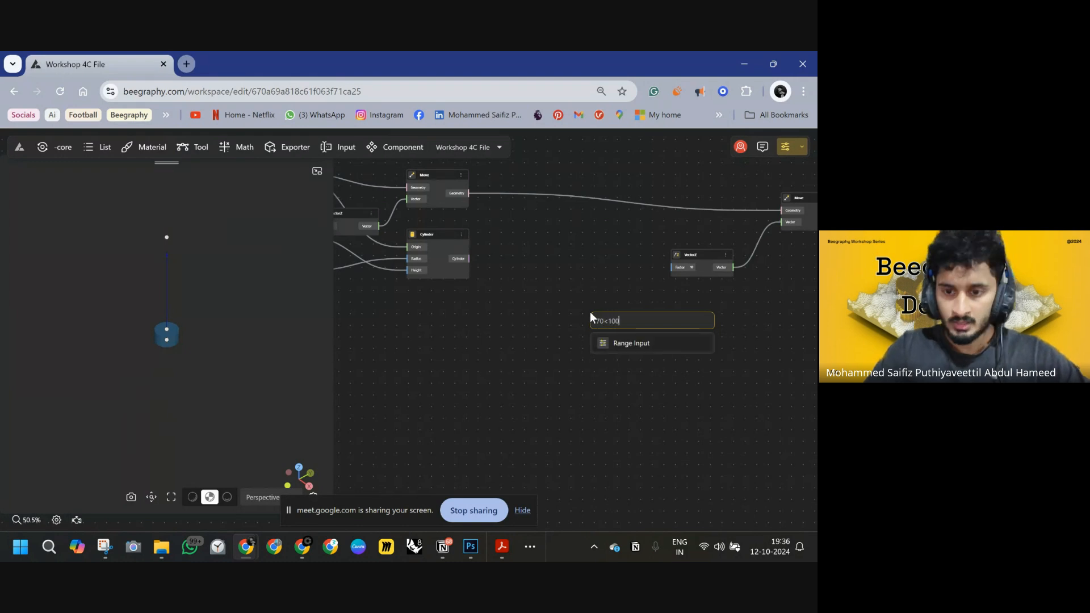
left_click(600, 339)
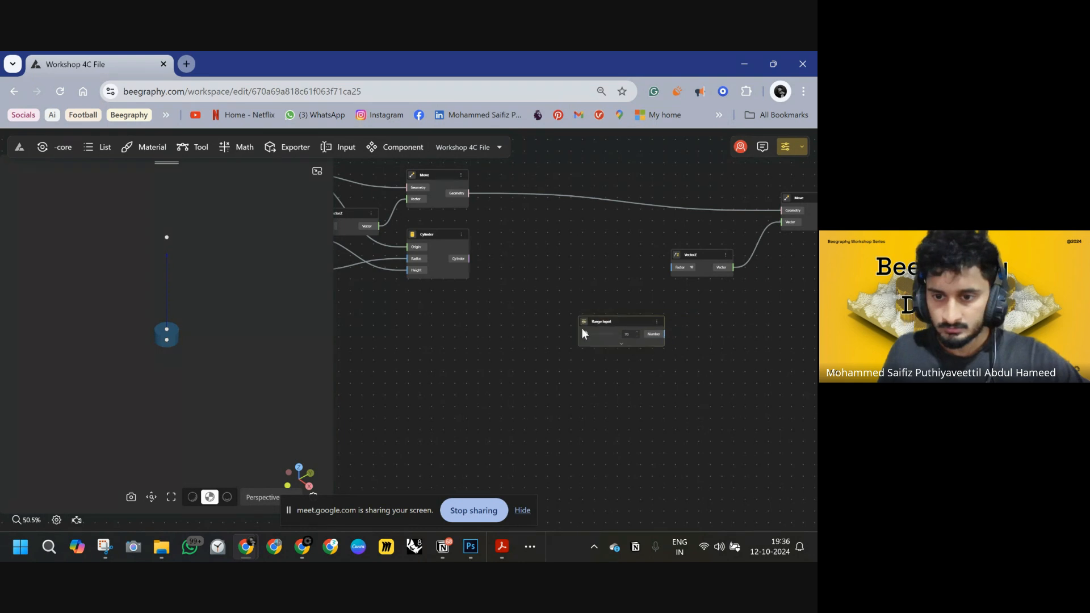
left_click_drag(566, 350, 675, 268)
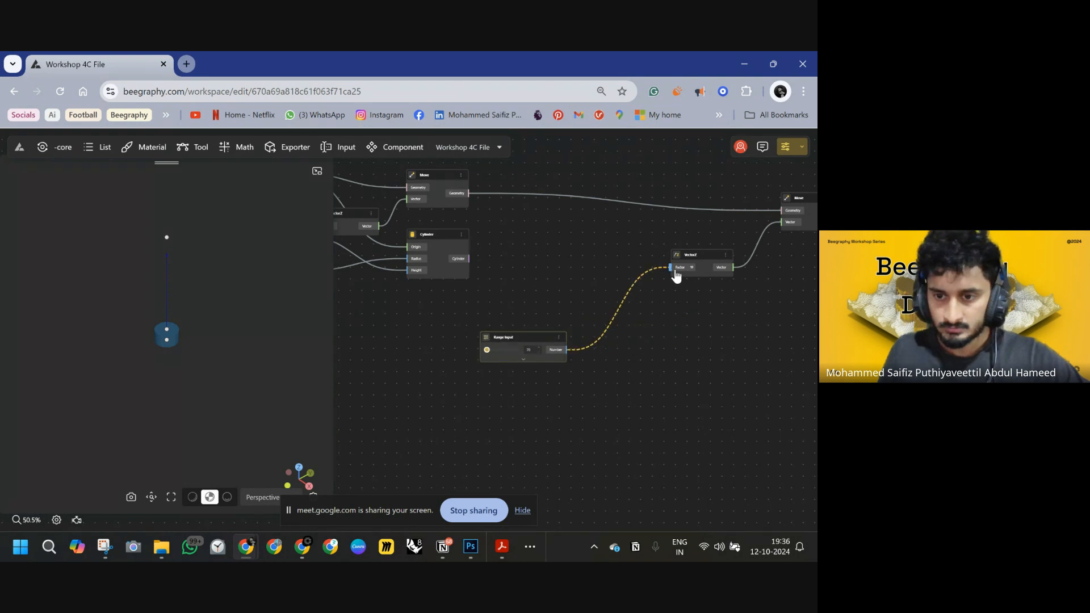
- Rename the range input driving the second VectorZ node to "Height of the stick" and raise its slider slightly
scroll(494, 344, "up", 3)
double_click(502, 329)
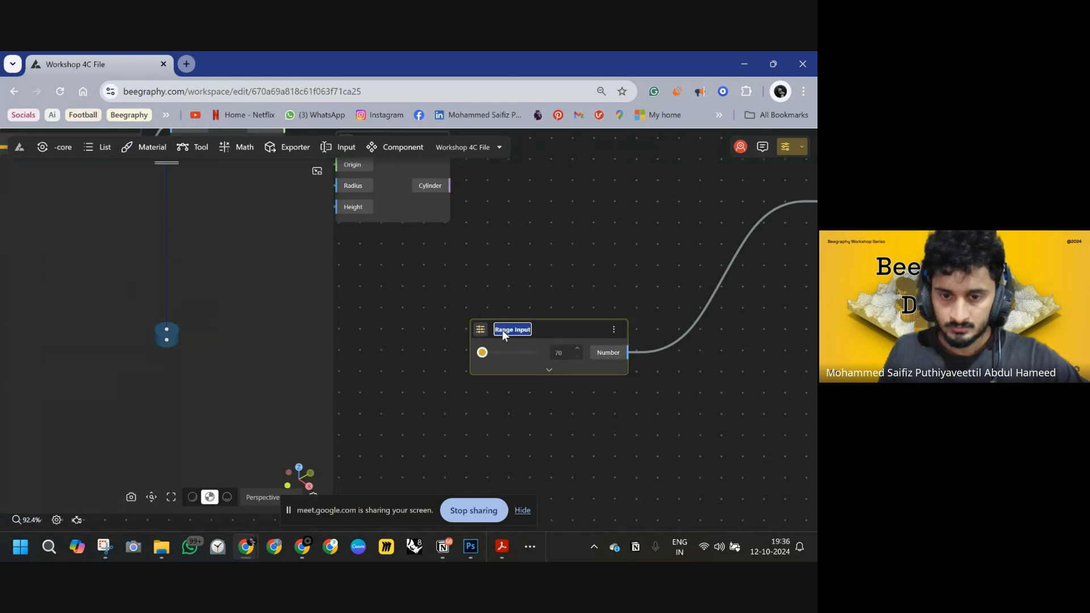
type("Height of the stick")
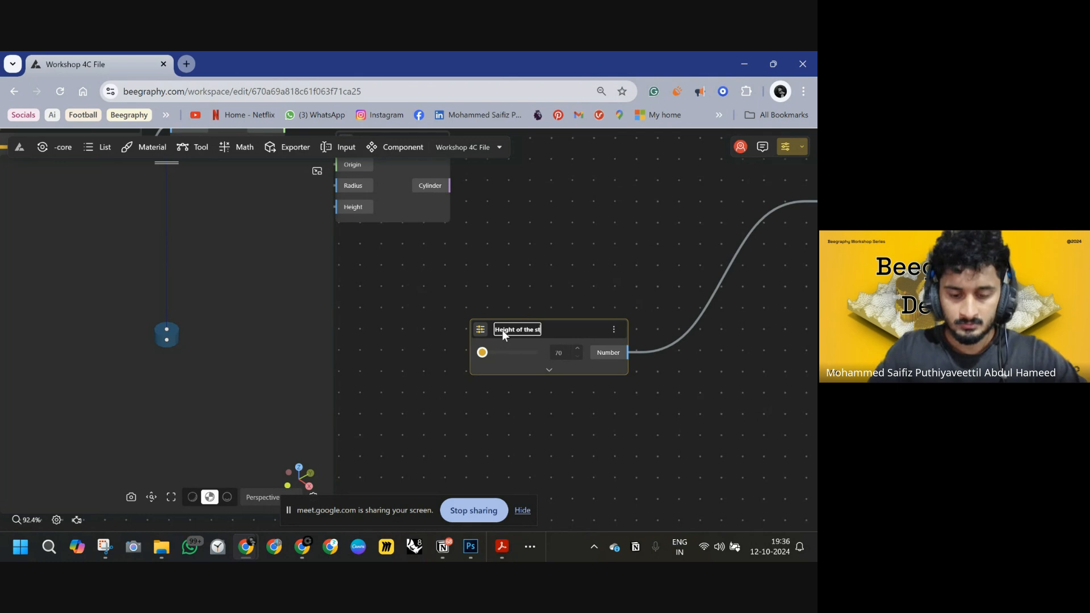
key("Return")
scroll(634, 299, "down", 5)
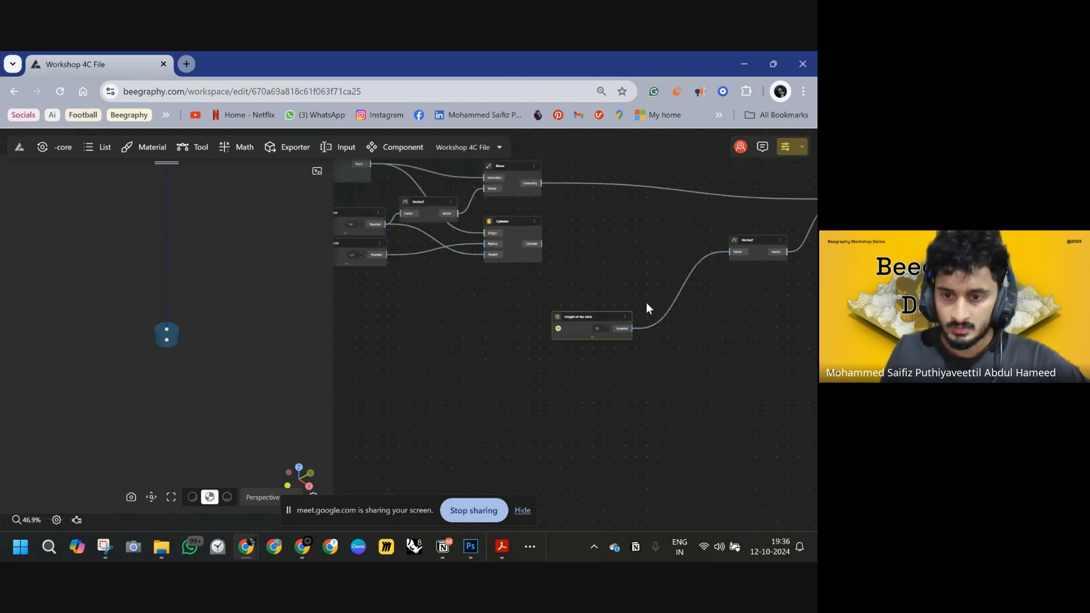
left_click_drag(653, 302, 398, 354)
scroll(625, 343, "down", 3)
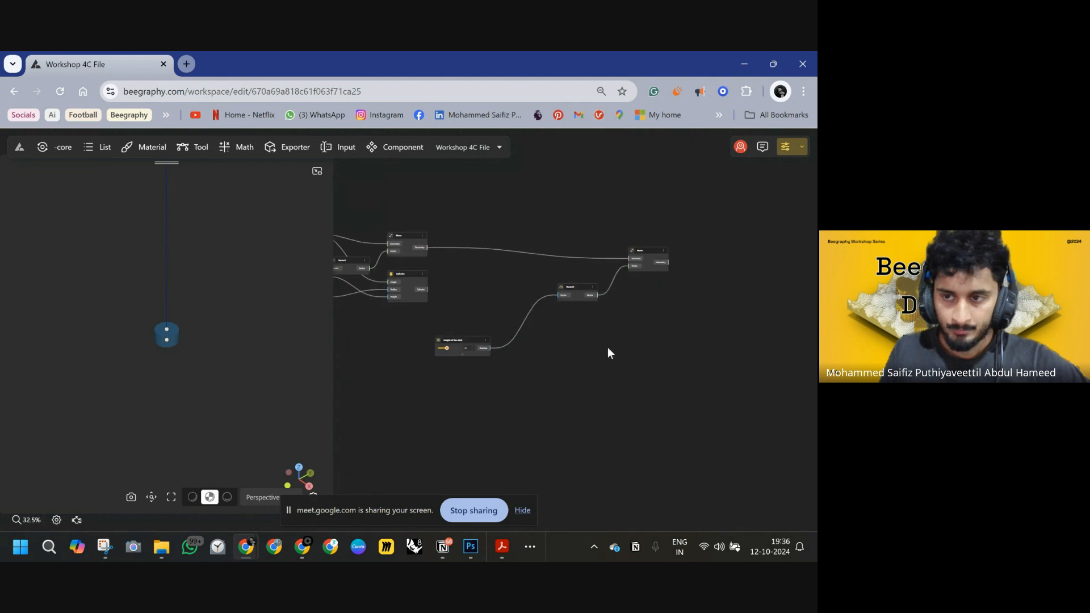
left_click_drag(595, 257, 645, 240)
scroll(585, 290, "down", 5)
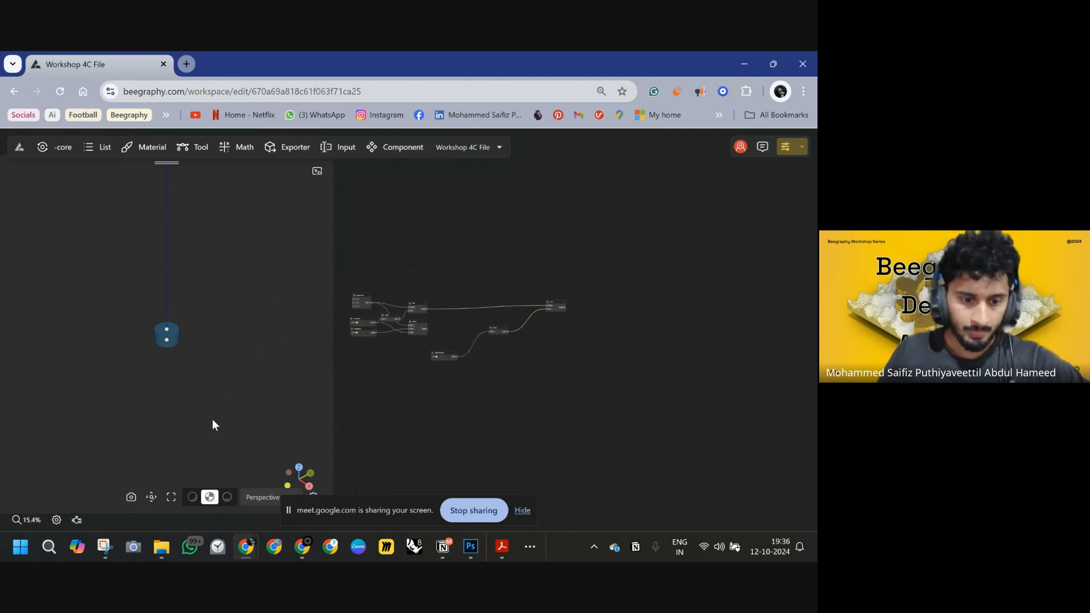
- Switch to Photoshop, sketch a near-vertical line with end ticks and a dot just below its middle, and return to Beegraphy
left_click(470, 547)
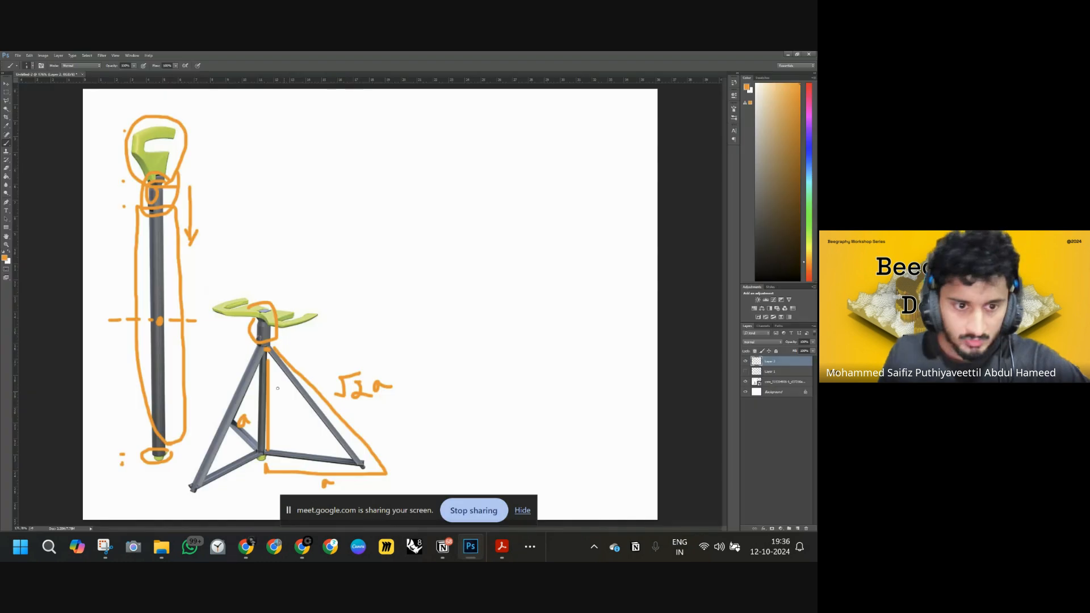
left_click_drag(469, 156, 489, 459)
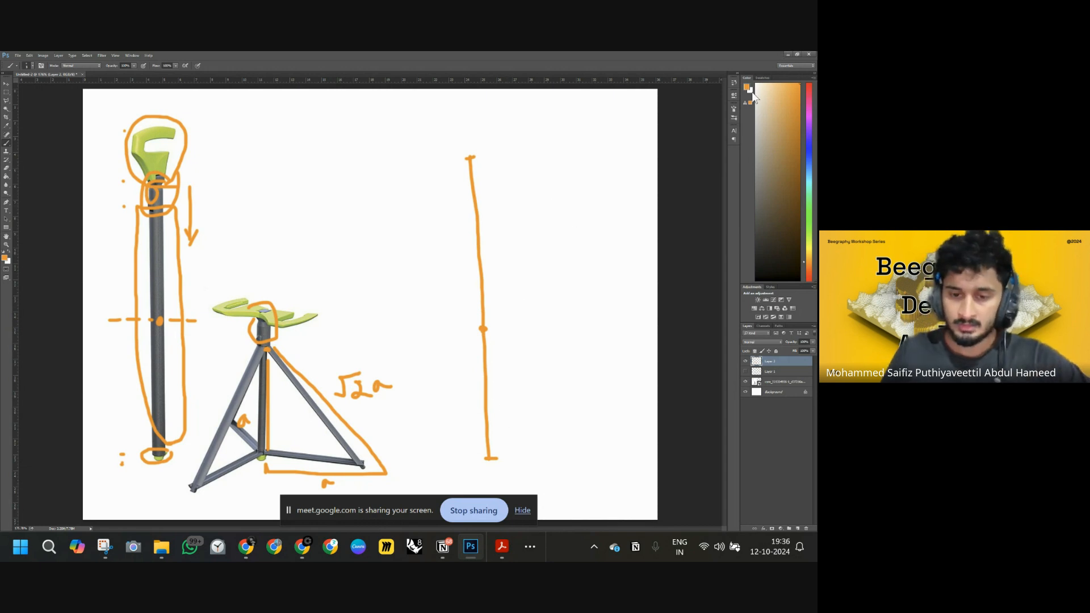
mouse_move(237, 553)
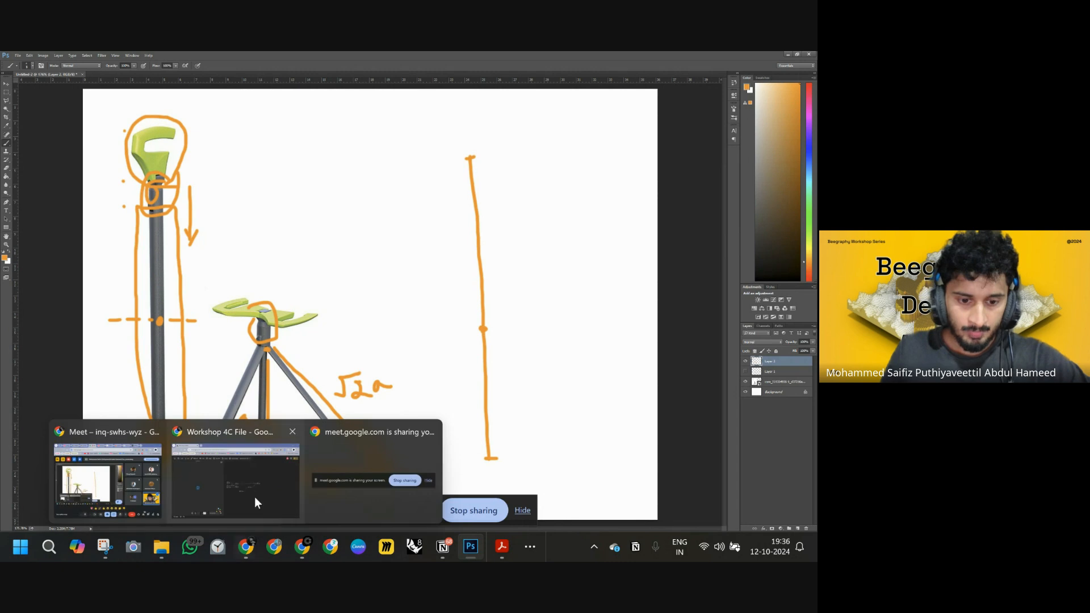
left_click(251, 511)
- Shift the second Move node slightly down and add a Line node beyond it, a little higher up
left_click_drag(482, 308, 498, 350)
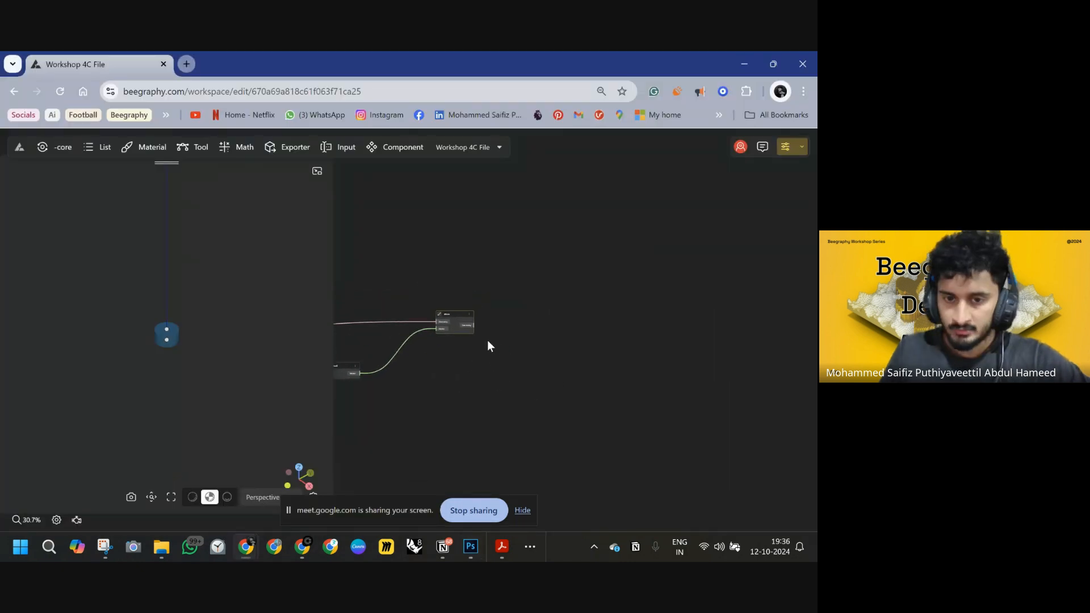
left_click_drag(457, 319, 450, 332)
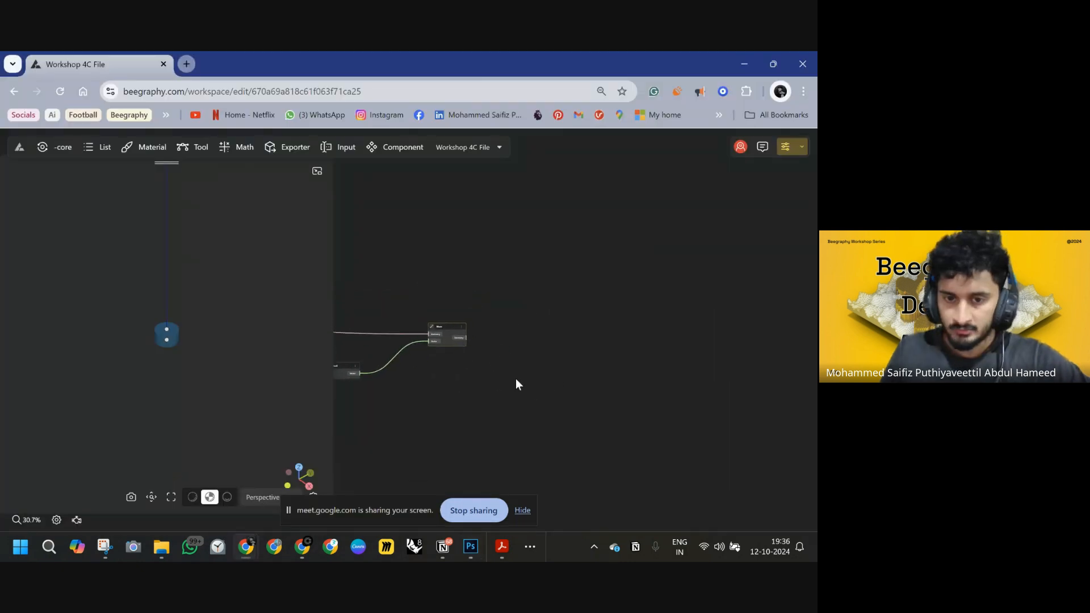
double_click(499, 325)
type("line")
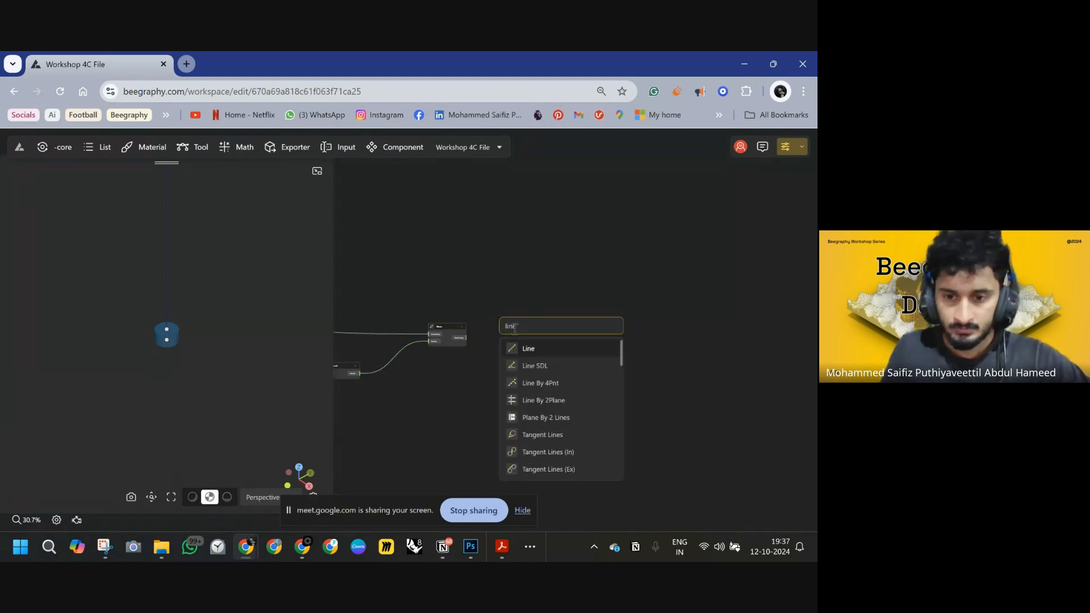
left_click(527, 349)
left_click_drag(514, 322, 515, 283)
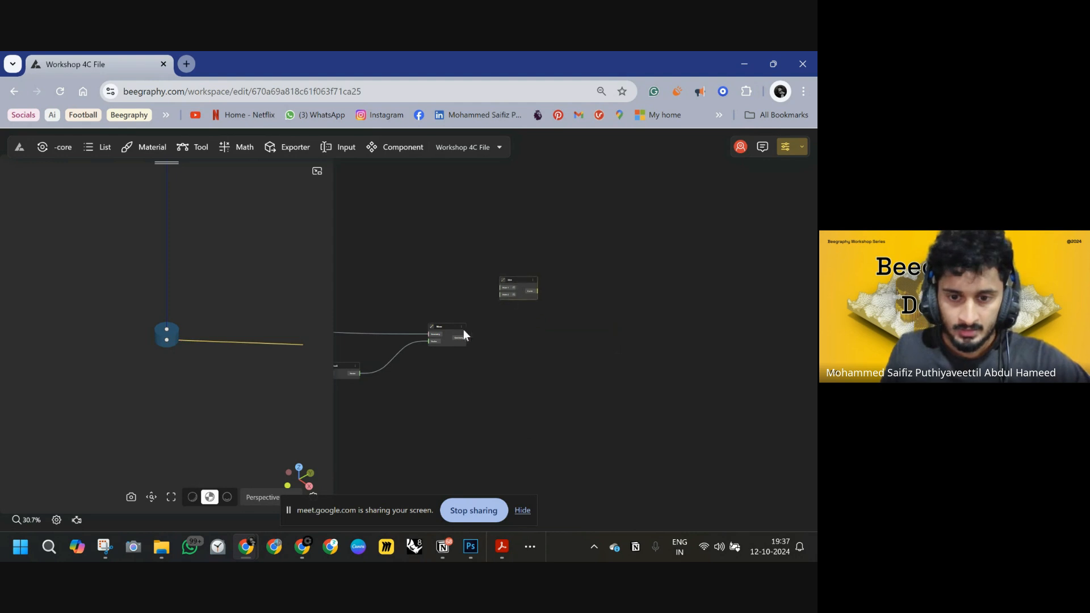
- Connect the second Move node's Geometry to the Line's Point 1 and the first Move node's Geometry to Point 2
scroll(420, 323, "up", 3)
left_click_drag(476, 329, 557, 366)
right_click_drag(489, 390, 716, 341)
scroll(605, 366, "down", 4)
right_click_drag(605, 366, 595, 355)
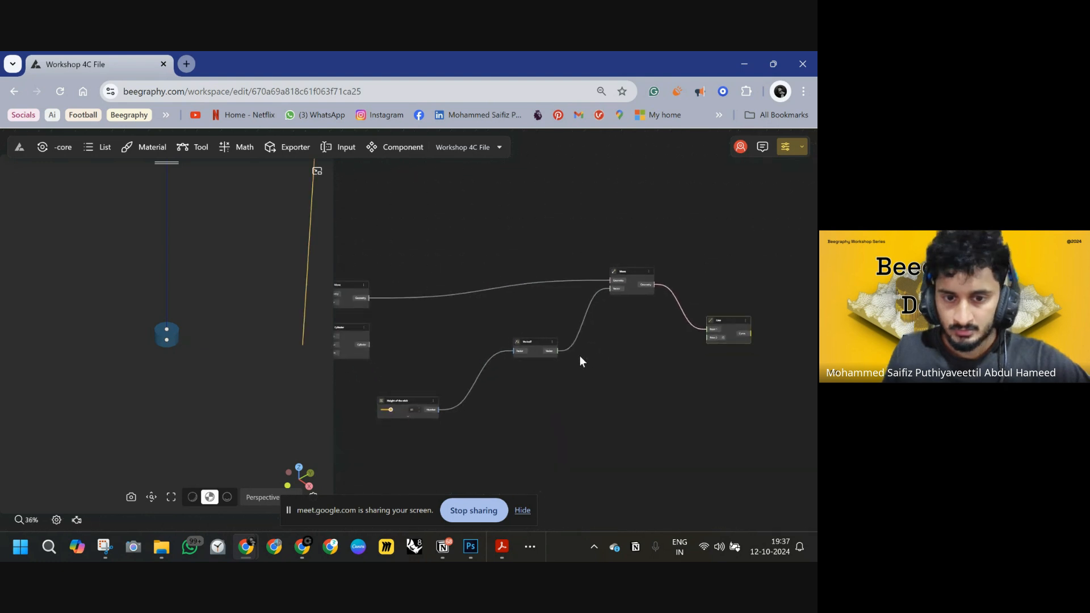
left_click(350, 288)
left_click_drag(369, 298, 707, 339)
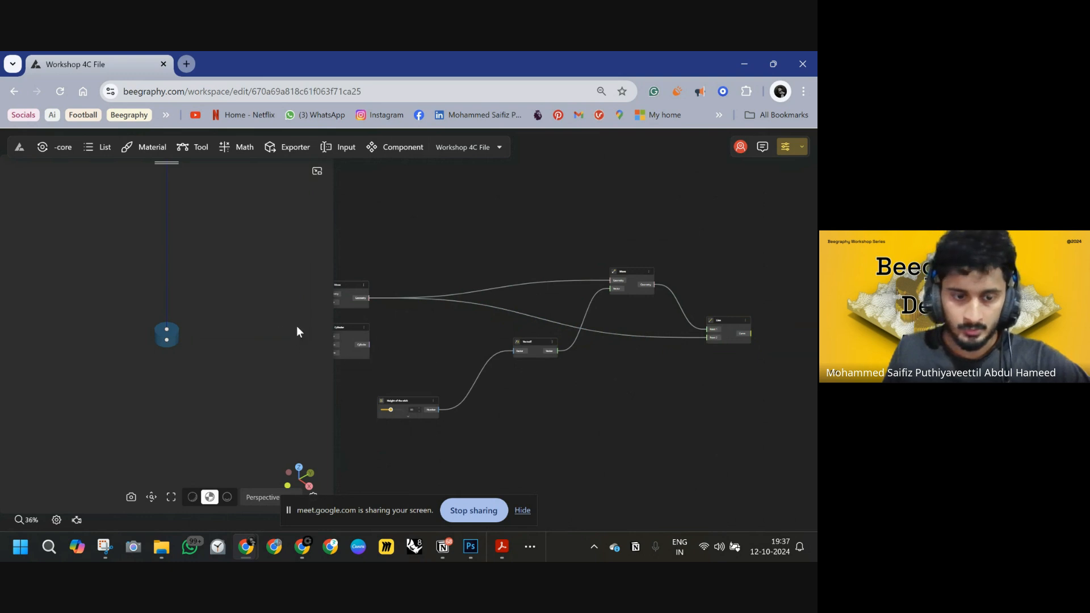
scroll(487, 333, "down", 5)
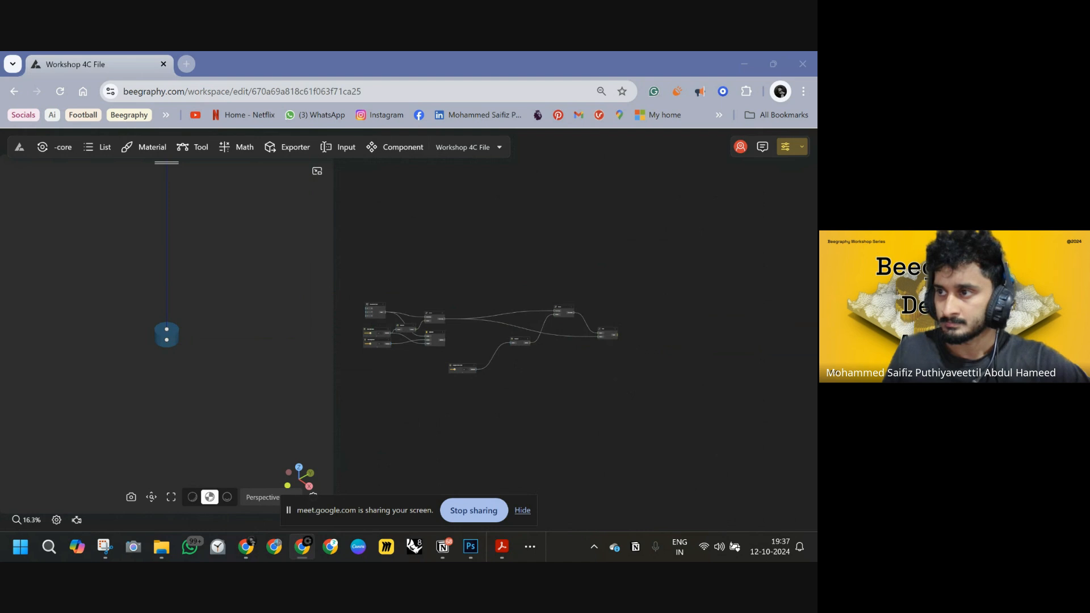
left_click(611, 335)
left_click(151, 497)
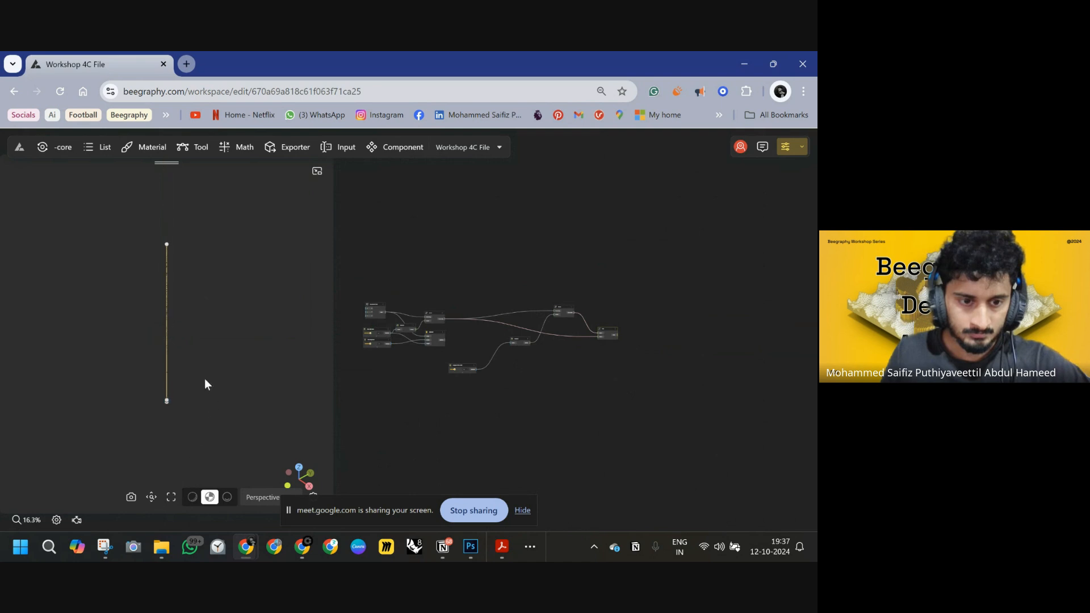
scroll(178, 328, "up", 3)
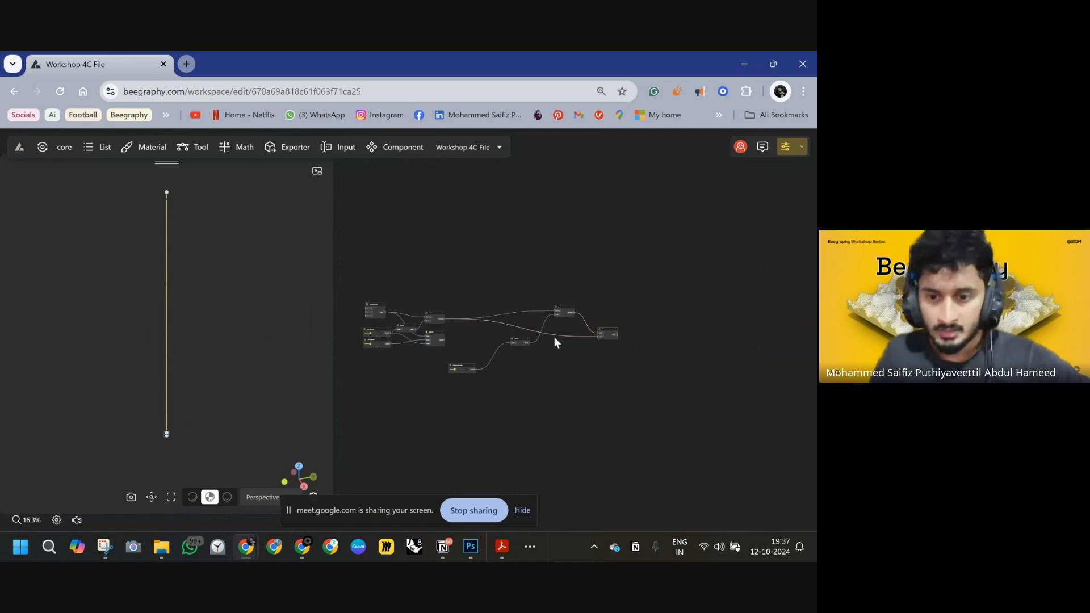
- Rearrange the second Move node and its VectorZ node into a tighter layout next to the Line node
scroll(554, 324, "up", 4)
left_click_drag(562, 278, 561, 340)
left_click_drag(480, 338, 481, 376)
left_click_drag(654, 332, 543, 354)
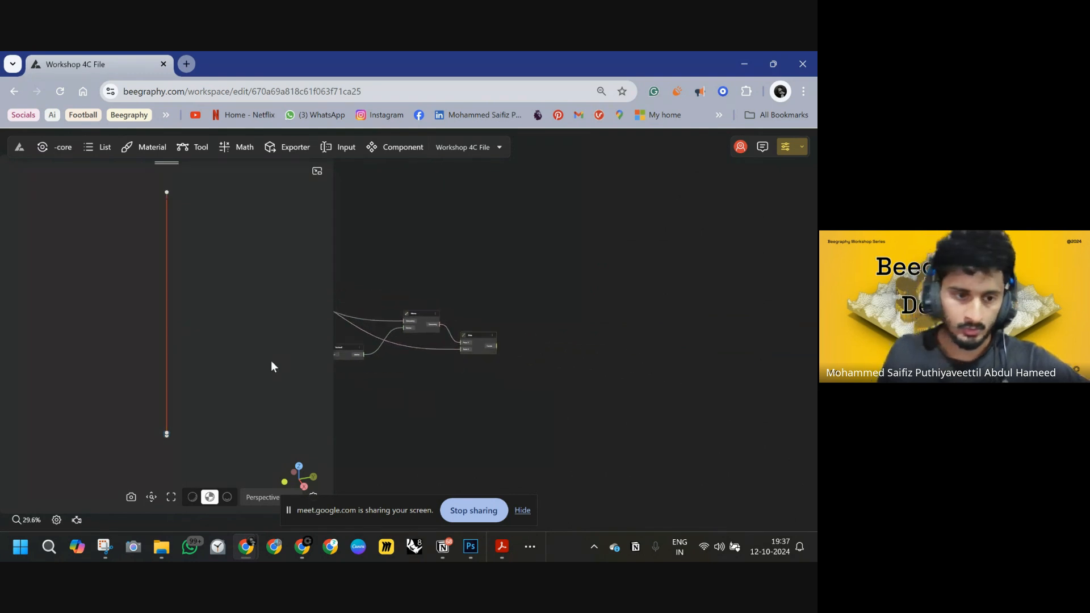
left_click(167, 346)
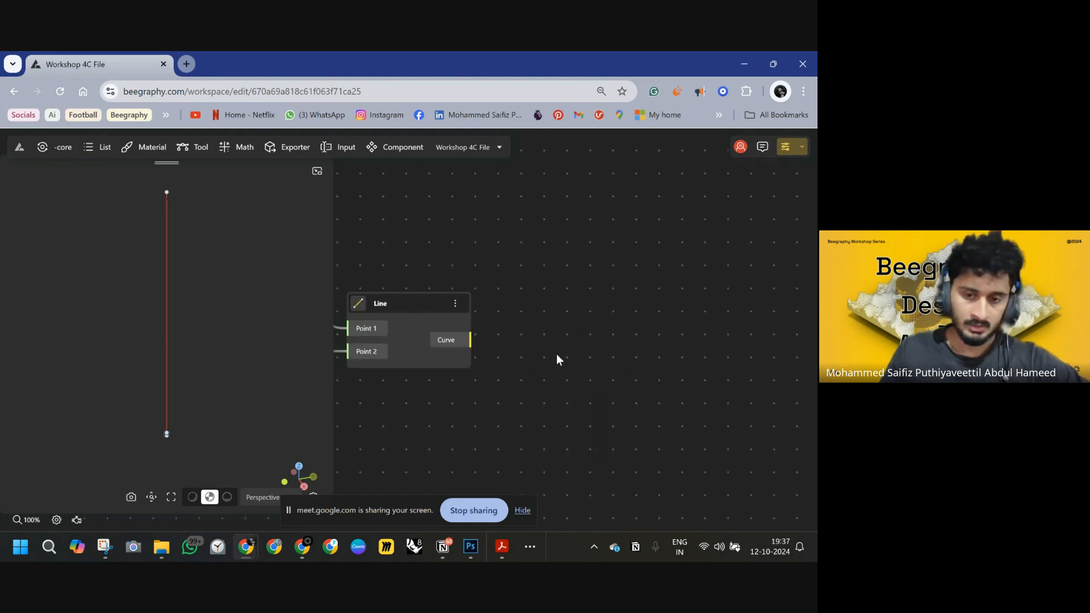
- Add an Evaluate Curve node and connect the Line node's Curve output to its Curve input
scroll(557, 360, "down", 5)
double_click(563, 306)
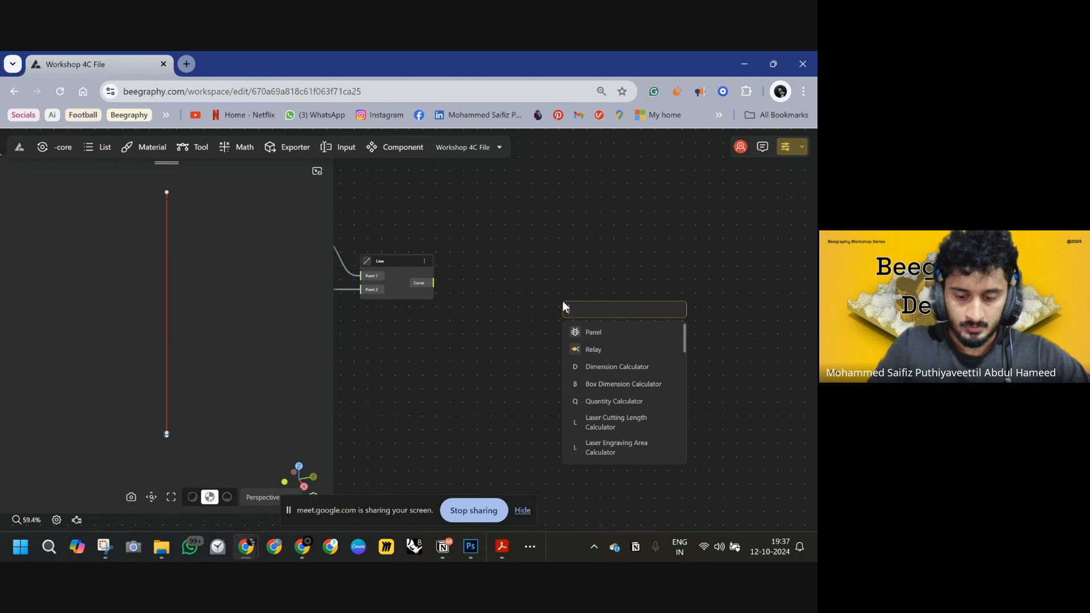
type("e")
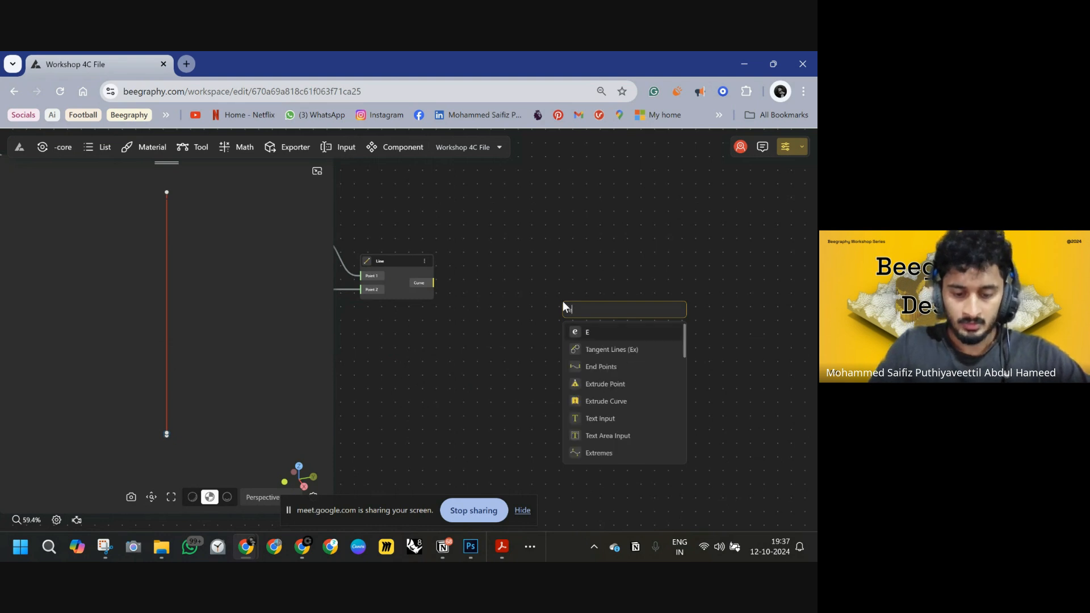
type("valu")
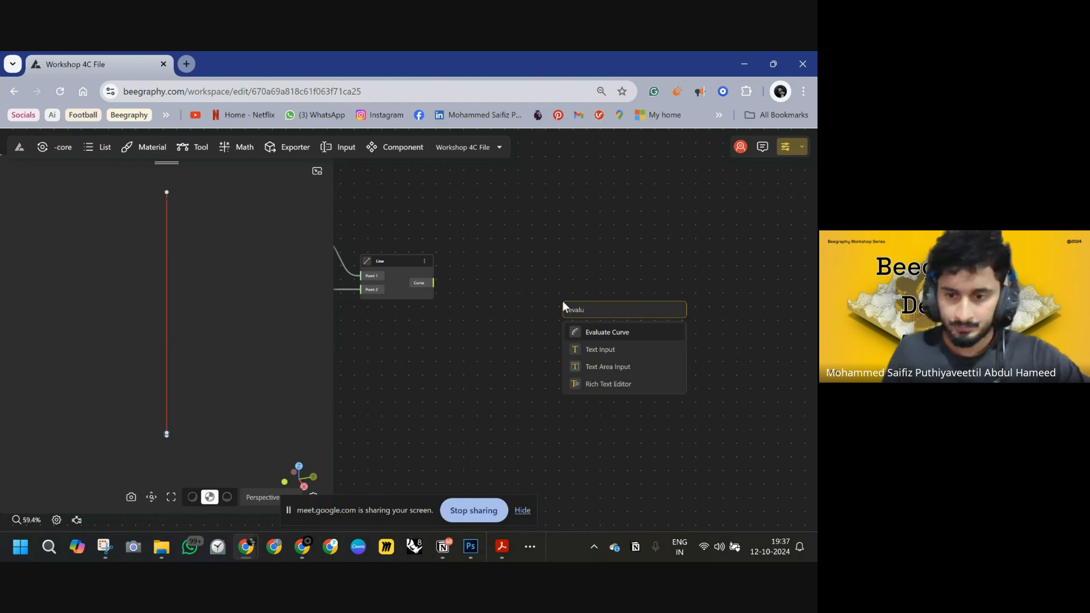
left_click(631, 334)
left_click_drag(574, 307, 435, 282)
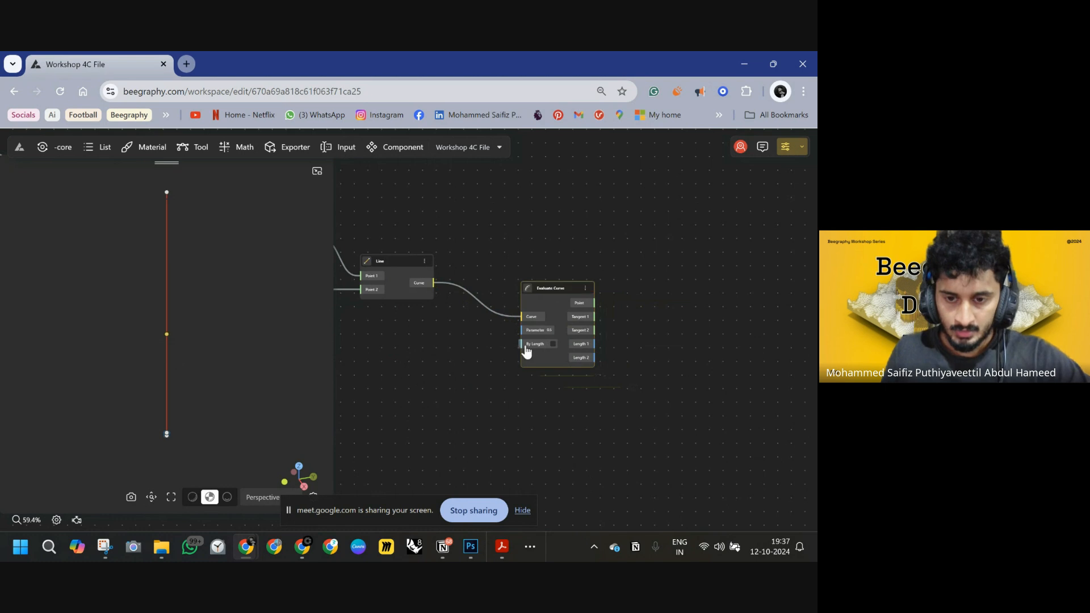
scroll(531, 352, "up", 5)
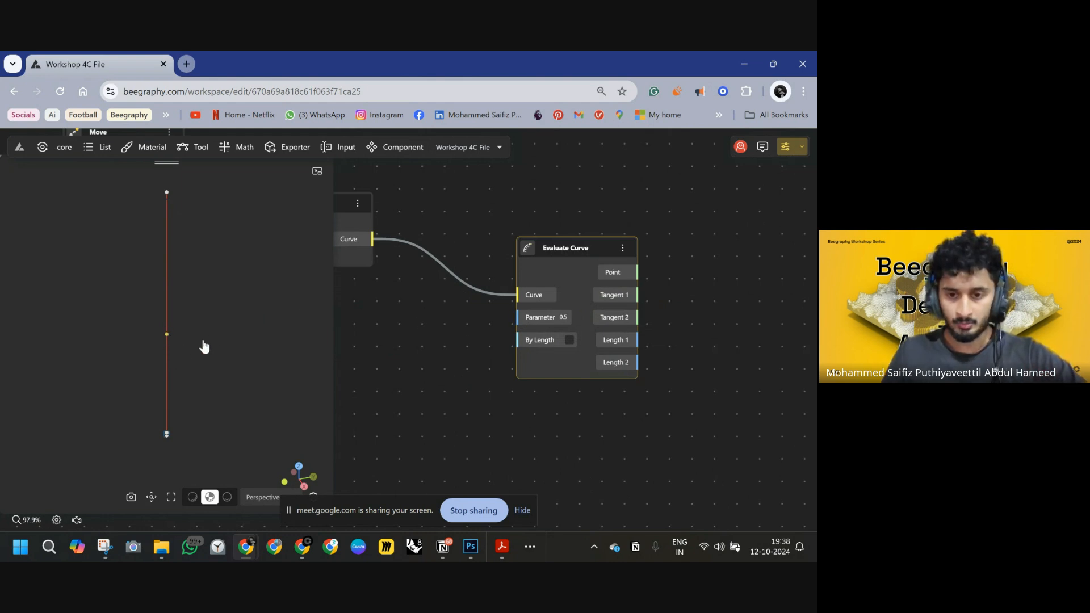
left_click_drag(439, 390, 561, 370)
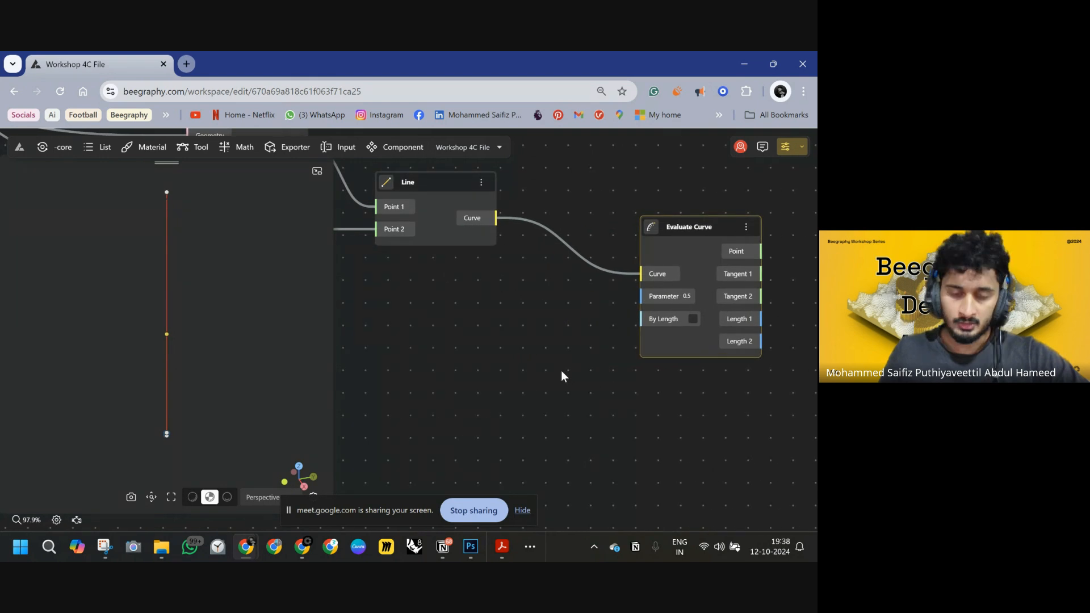
- Switch to Photoshop, label the sketched line's upper segment √2a and lower segment a, and mark the division with a short tick
left_click(470, 548)
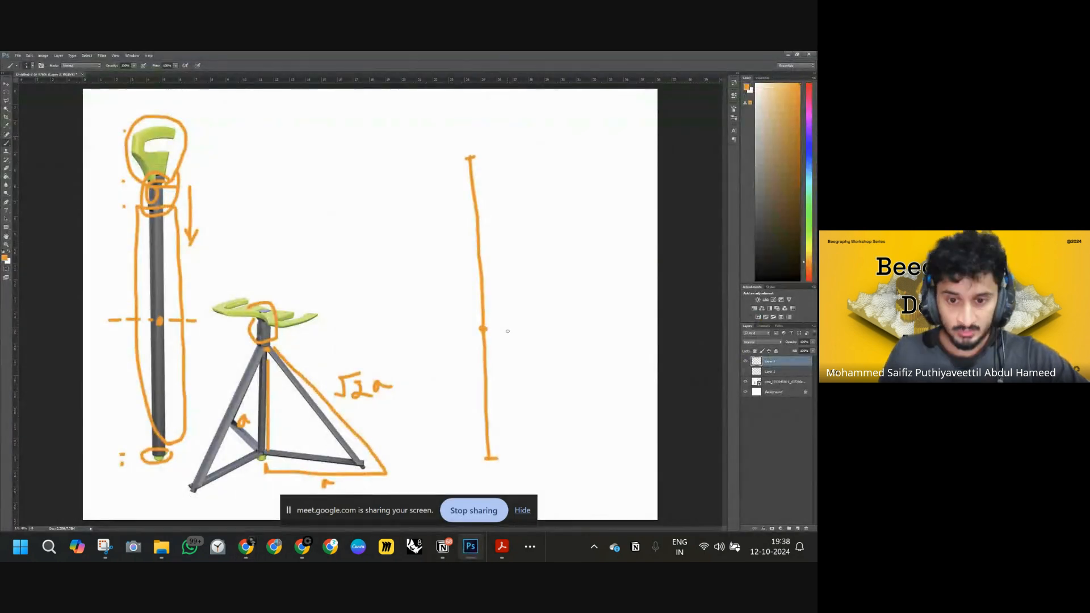
right_click(403, 417)
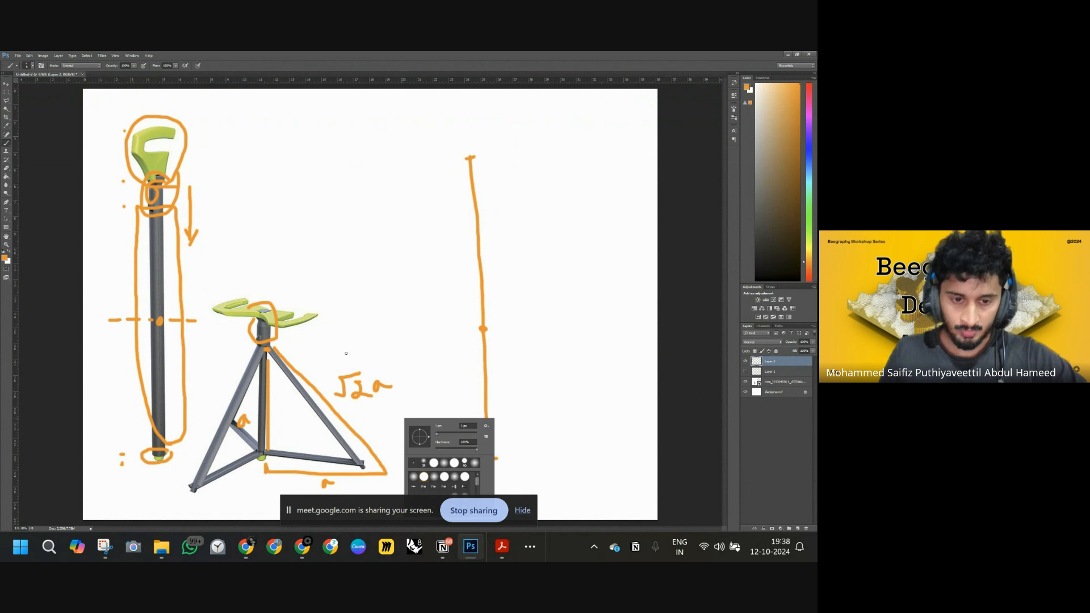
left_click(490, 243)
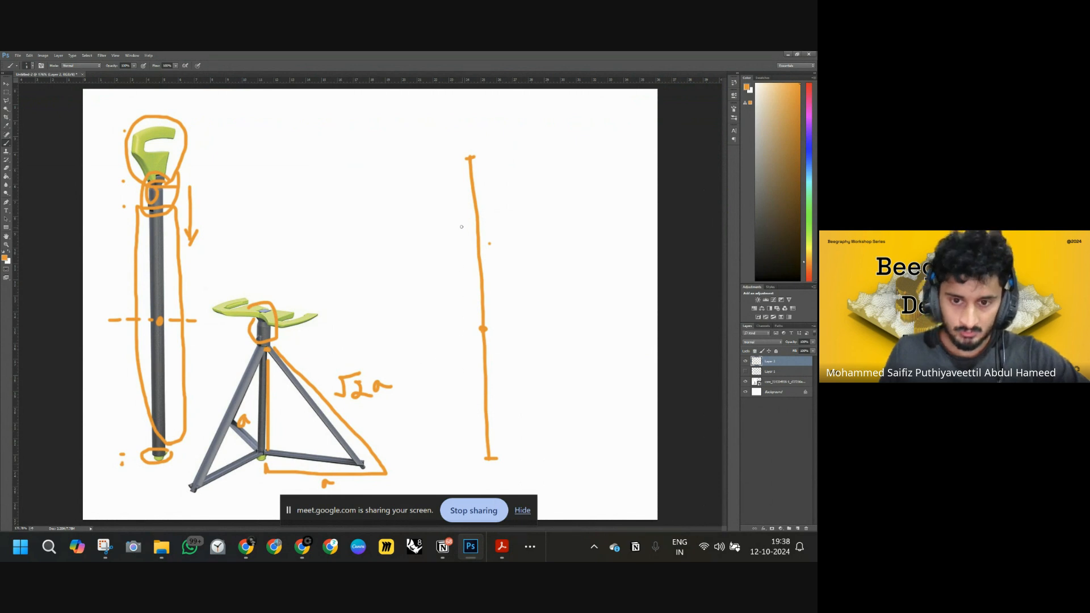
mouse_move(414, 266)
left_mouse_down()
mouse_move(435, 239)
mouse_move(434, 262)
left_mouse_up()
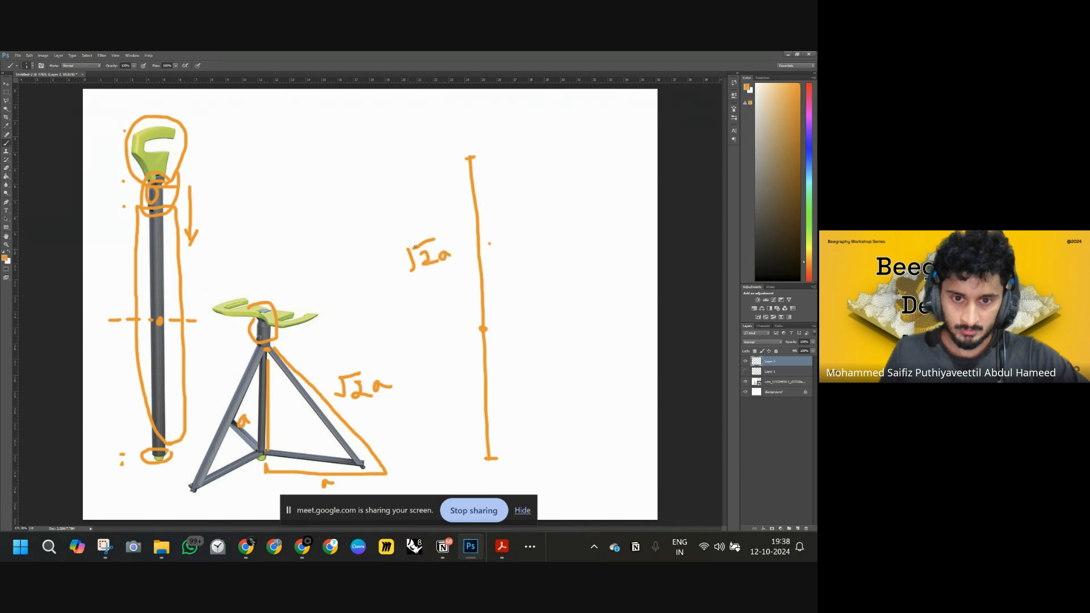
left_click_drag(441, 374, 448, 377)
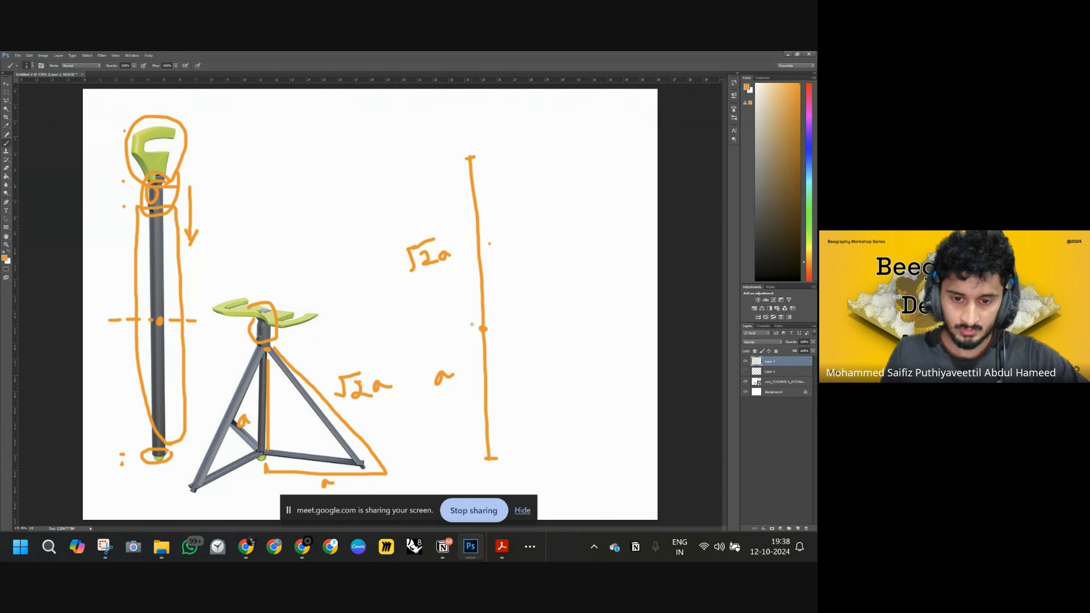
left_click_drag(483, 328, 503, 329)
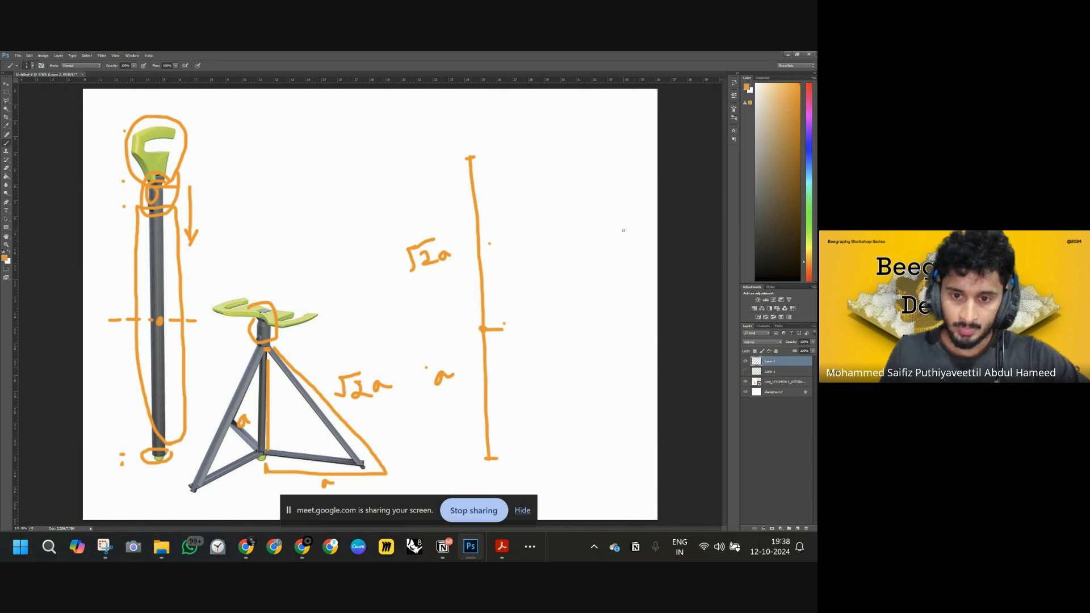
- Write the ratio a / (√2a + a) beside the sketched line
left_click_drag(570, 227, 617, 230)
left_click_drag(550, 285, 552, 274)
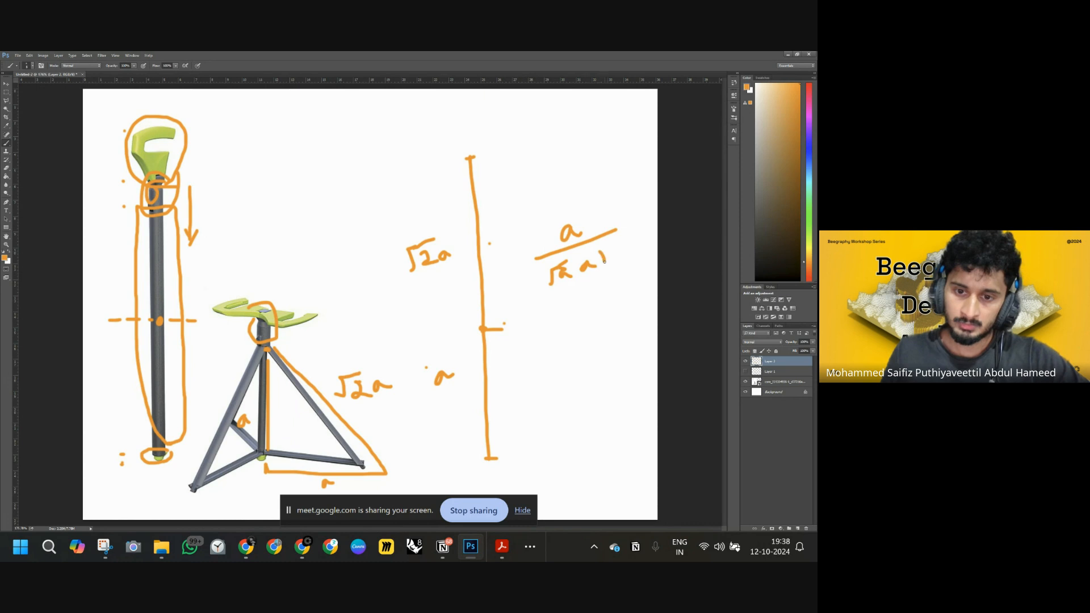
left_click_drag(612, 250, 618, 247)
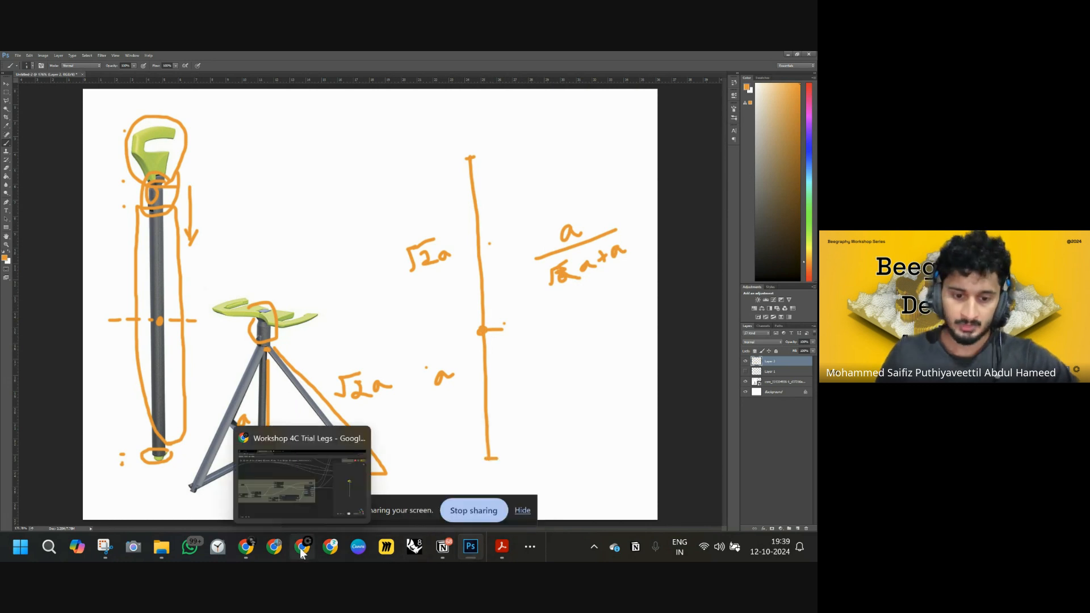
- Switch to the Beegraphy workspace, add a Math Expression node below the Line node, and connect its Number output to Evaluate Curve's Parameter input
mouse_move(275, 552)
left_click(241, 497)
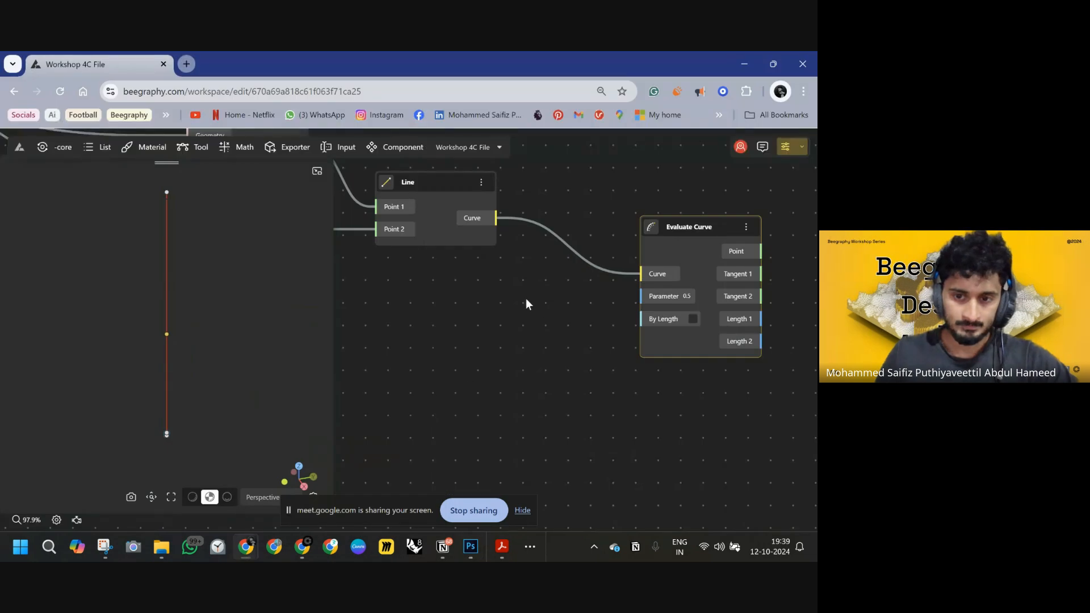
double_click(409, 323)
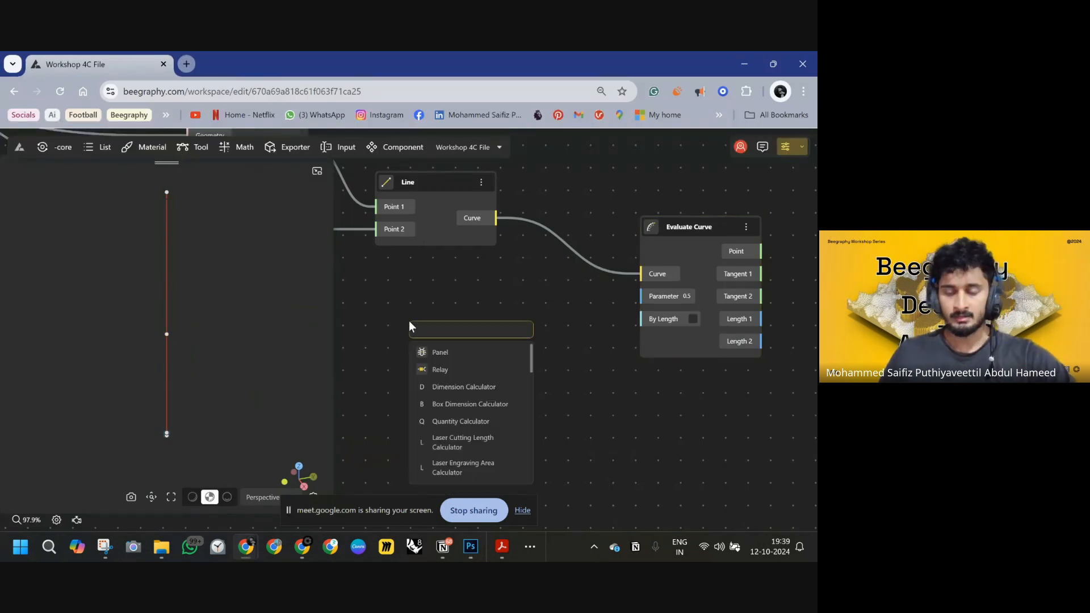
type("math")
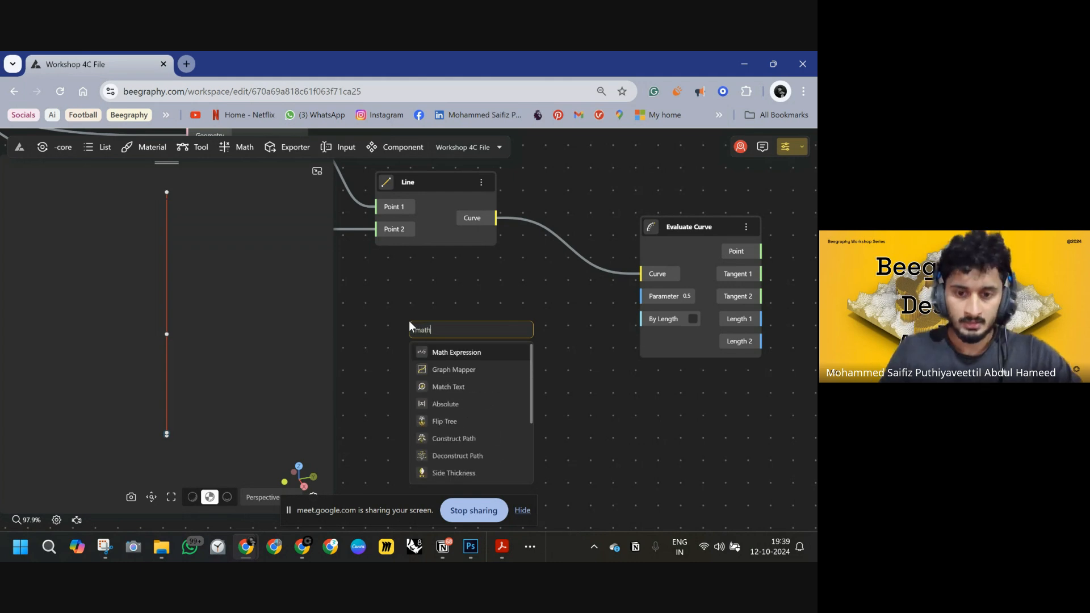
left_click(451, 353)
left_click_drag(468, 336, 416, 302)
left_click_drag(599, 354, 647, 301)
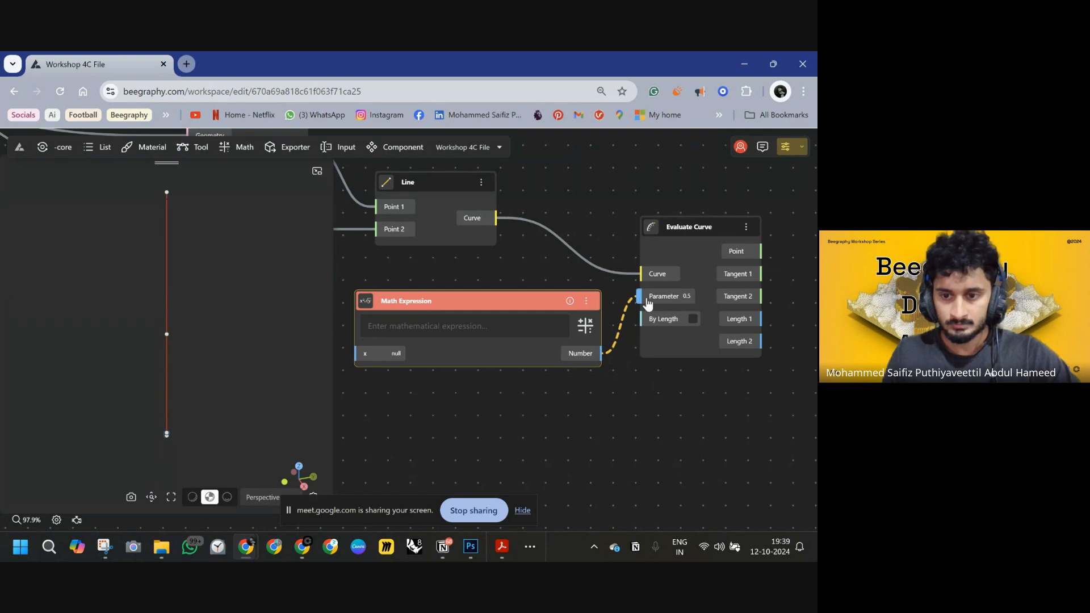
- Enter the formula 1/(x+1) in the Math Expression node
left_click_drag(528, 398, 629, 390)
left_click(520, 315)
type("1")
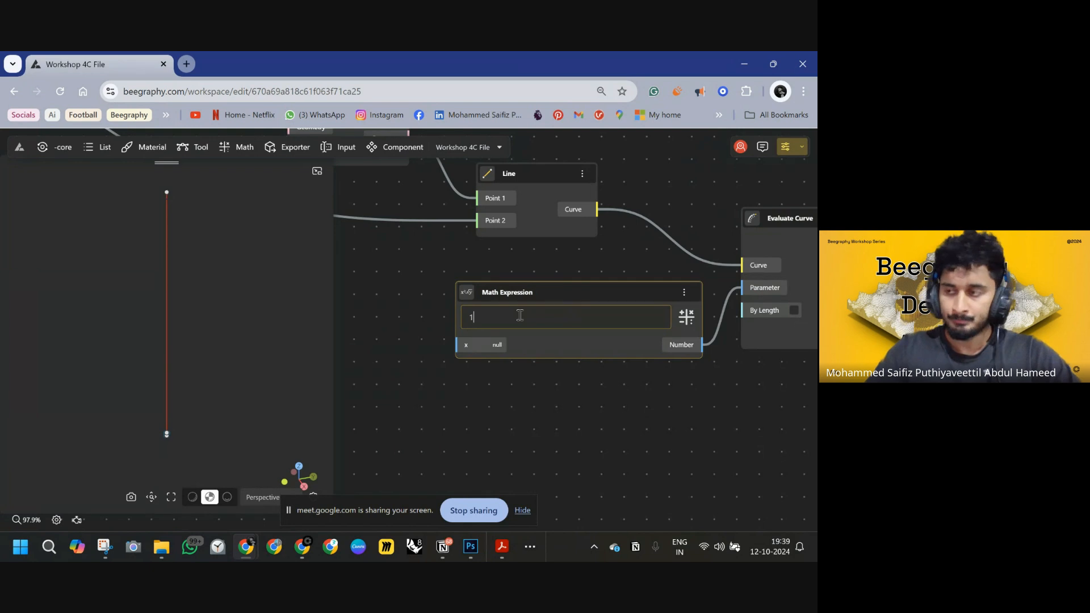
type("/")
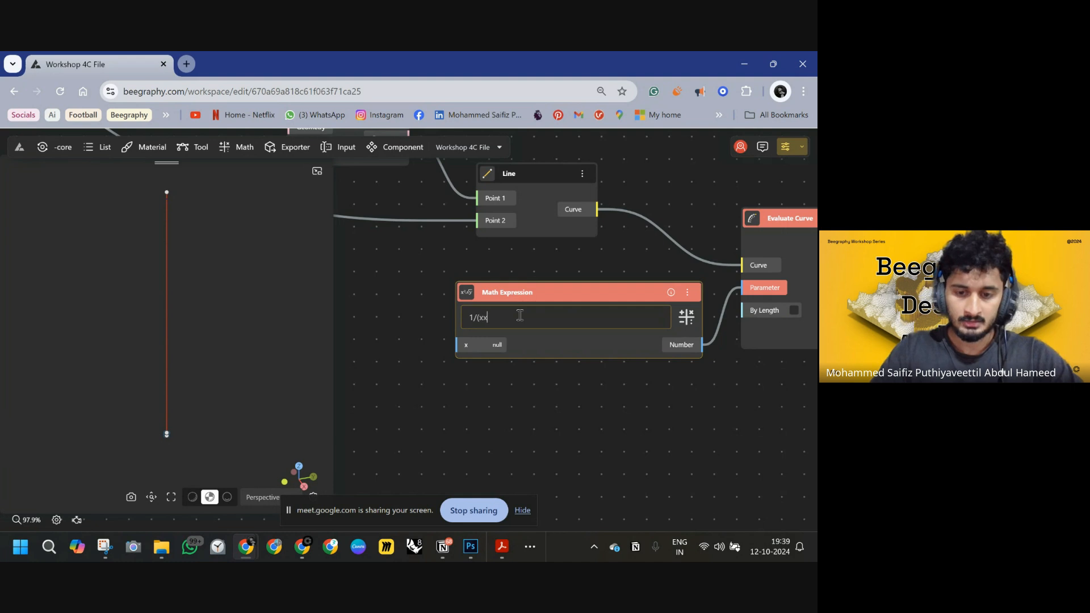
type("(x+1)")
- Add a Square Root node beside the Math Expression node and connect its Number output to the expression's x input
left_click_drag(544, 389, 699, 368)
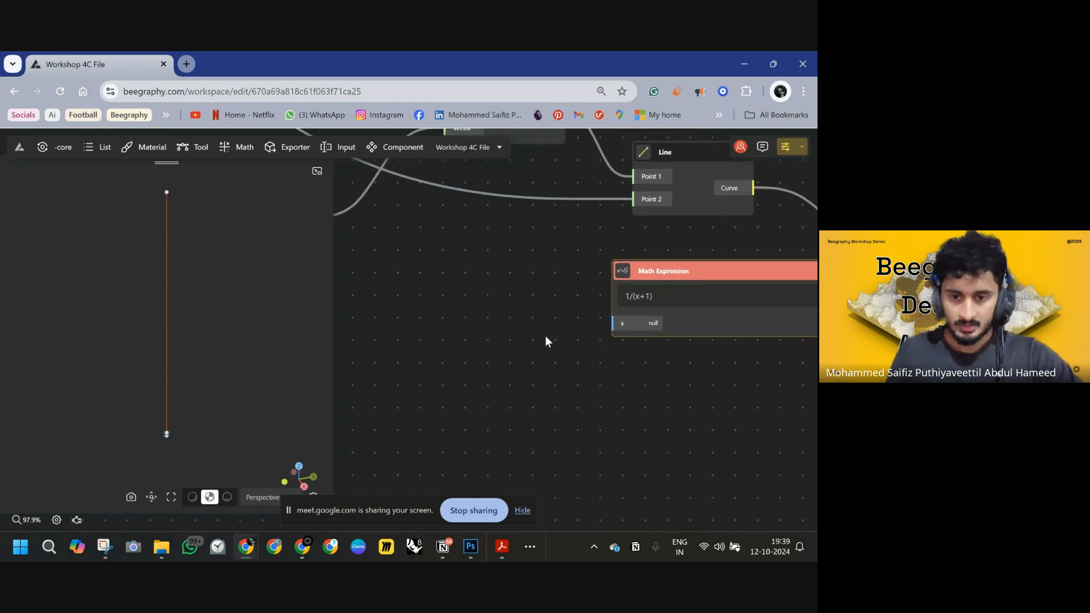
double_click(505, 341)
type("SQ")
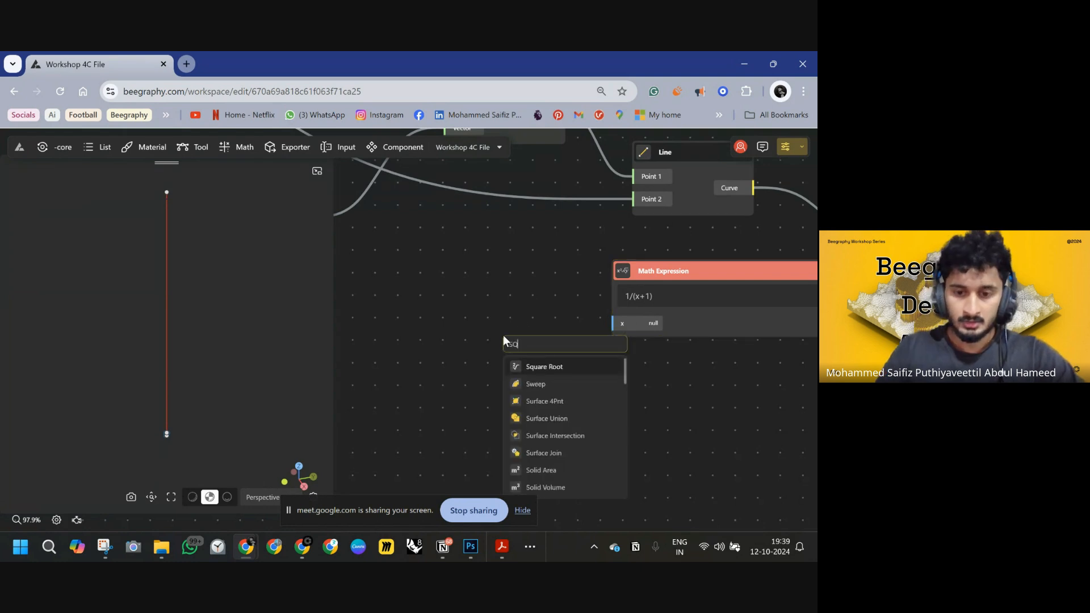
left_click(539, 367)
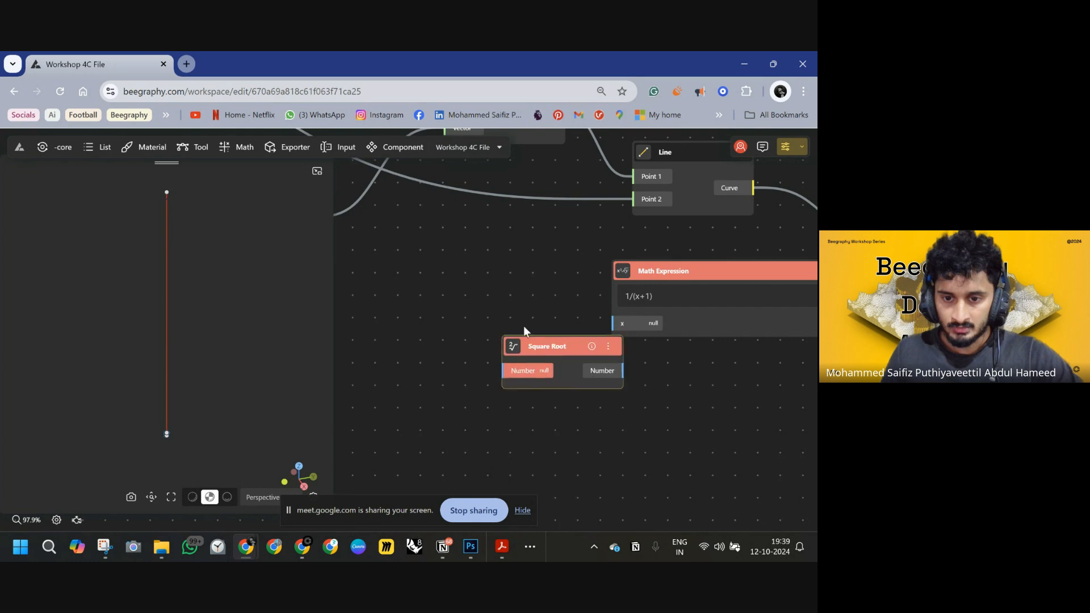
left_click_drag(543, 351, 498, 308)
left_click_drag(582, 329, 618, 324)
left_click_drag(525, 308, 521, 301)
- Set the Square Root node's Number input to 2
left_click(503, 322)
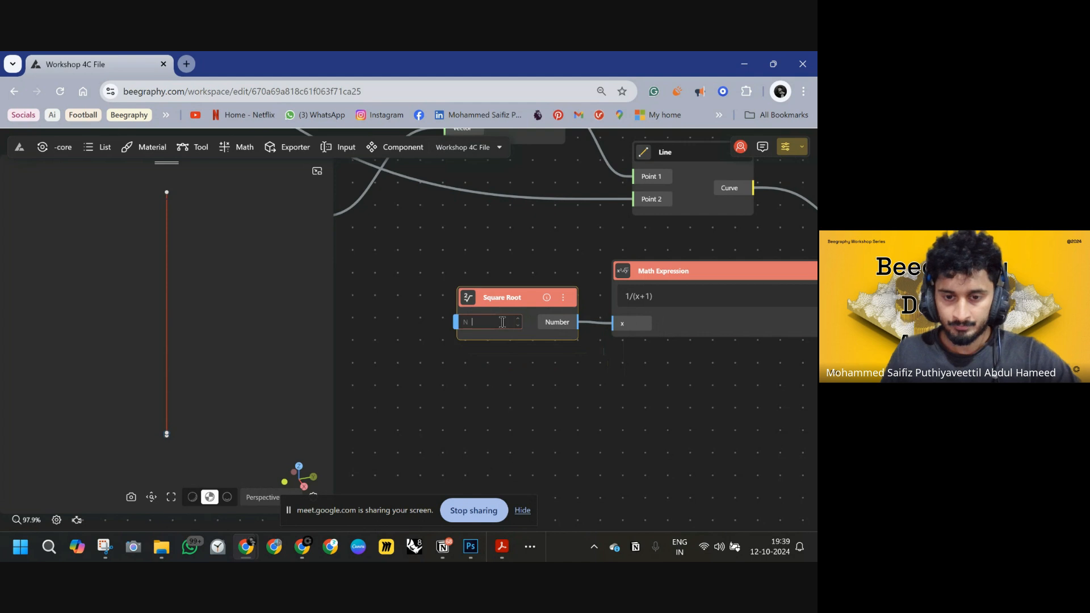
type("2")
left_click(516, 375)
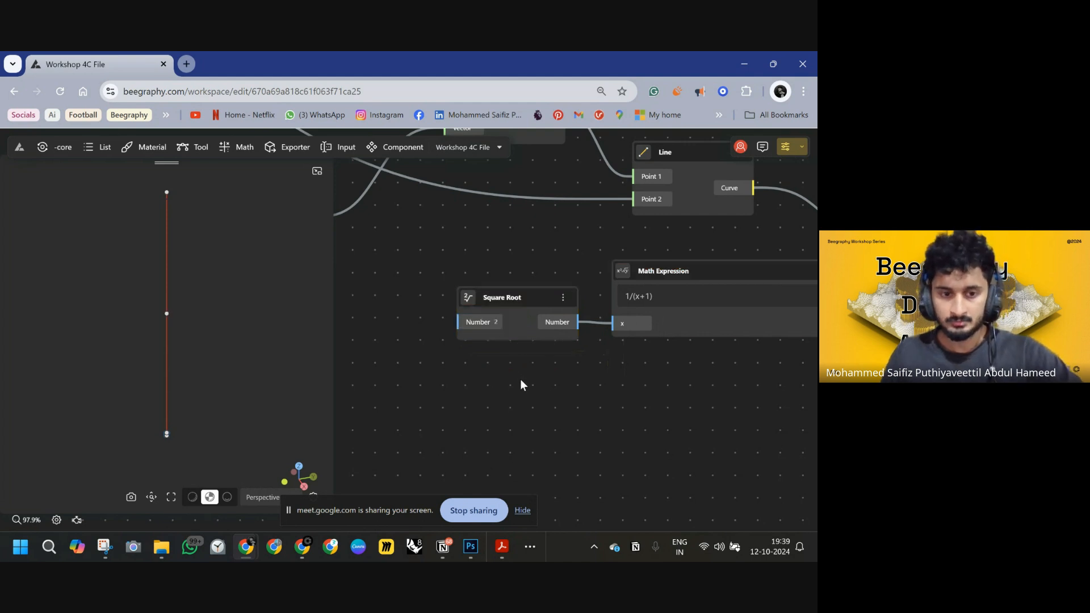
- Examine the evaluated point's position along the stick's centre line and the nodes that feed Evaluate Curve
left_click_drag(599, 379, 472, 380)
mouse_move(644, 346)
left_mouse_down()
mouse_move(549, 356)
mouse_move(658, 342)
left_mouse_up()
left_click_drag(718, 254, 648, 282)
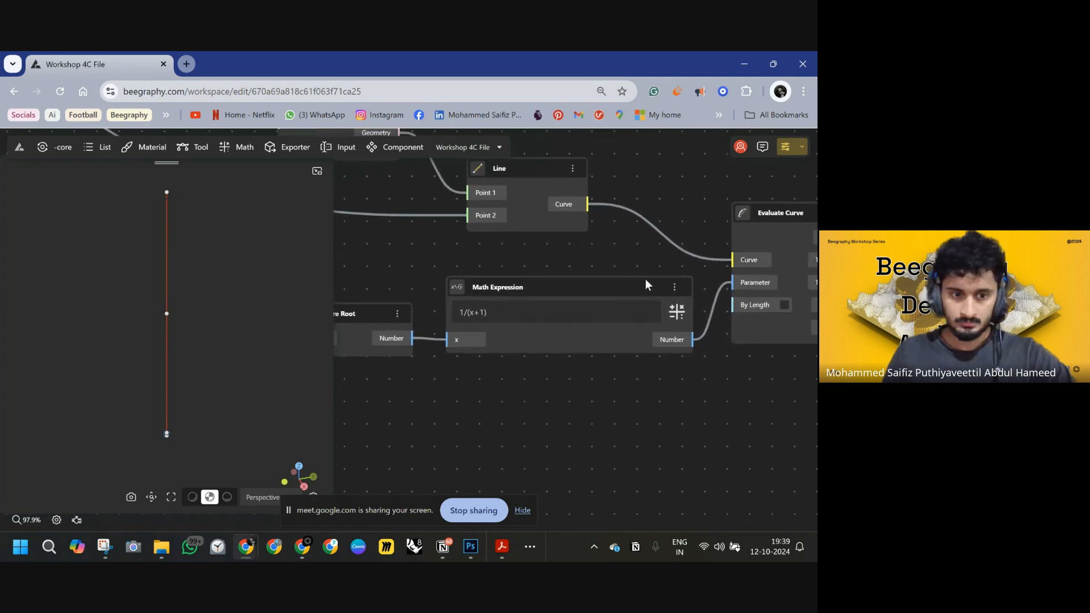
left_click_drag(273, 308, 193, 288)
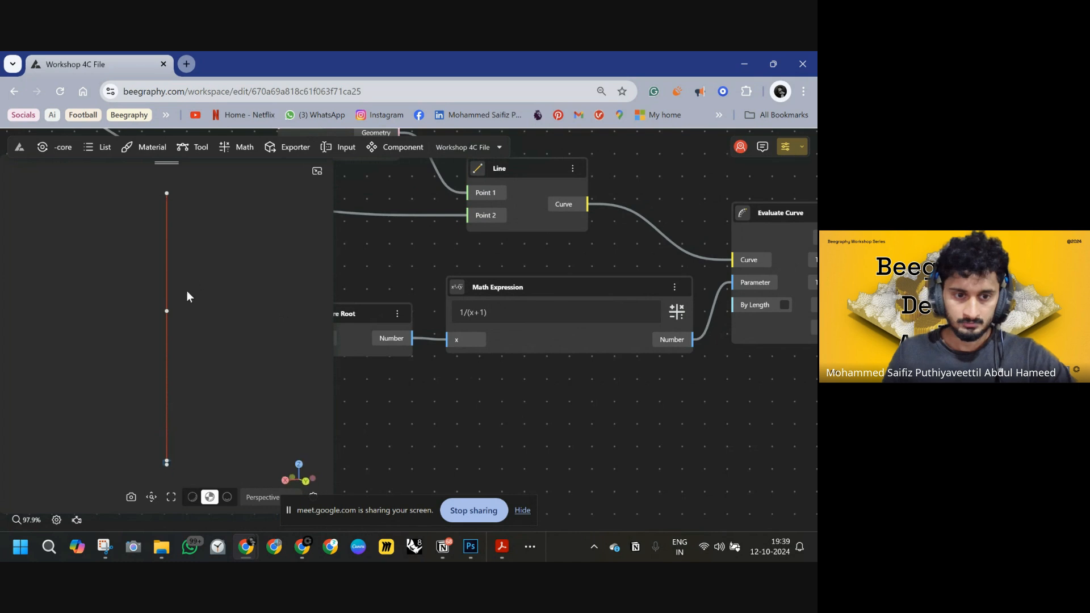
scroll(612, 309, "down", 4)
left_click_drag(642, 348, 683, 357)
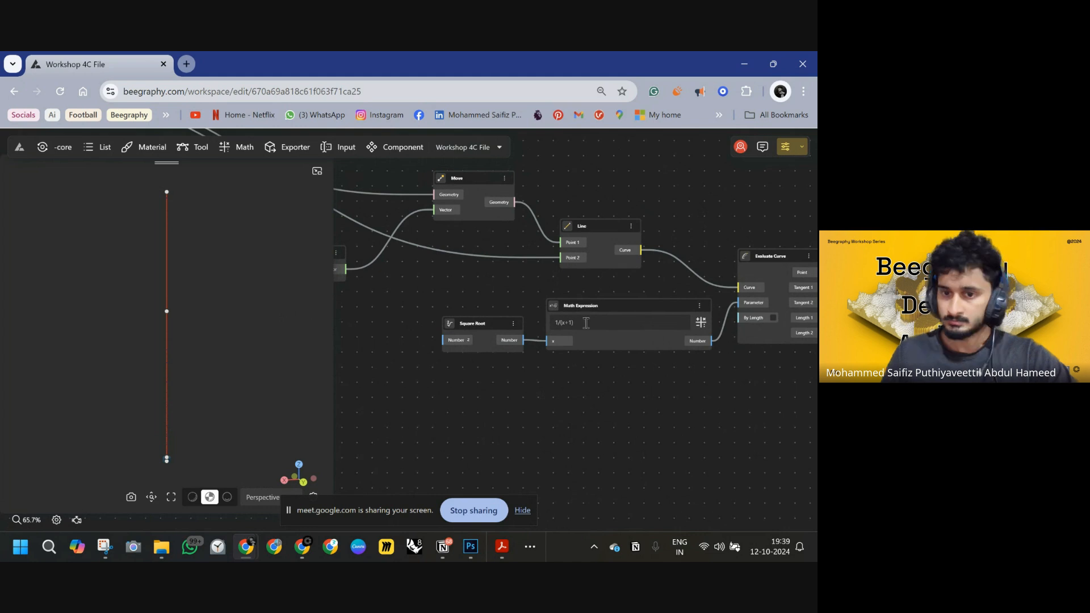
scroll(580, 321, "up", 5)
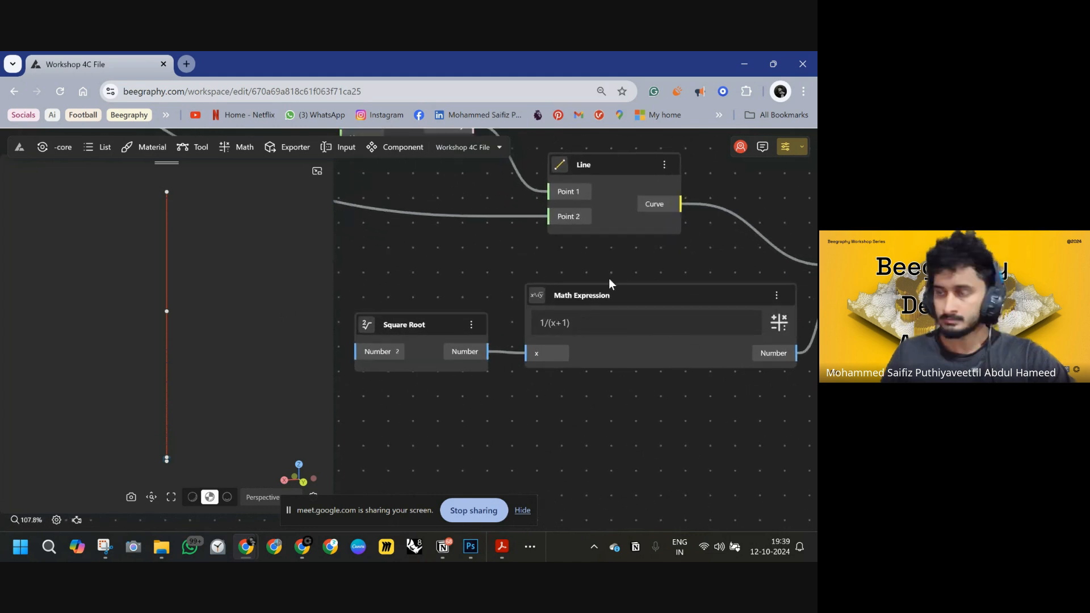
scroll(609, 277, "down", 5)
- Swap the Line node's inputs so the Move node's Geometry feeds Point 2 and the unmoved geometry feeds Point 1
left_click_drag(558, 271, 642, 343)
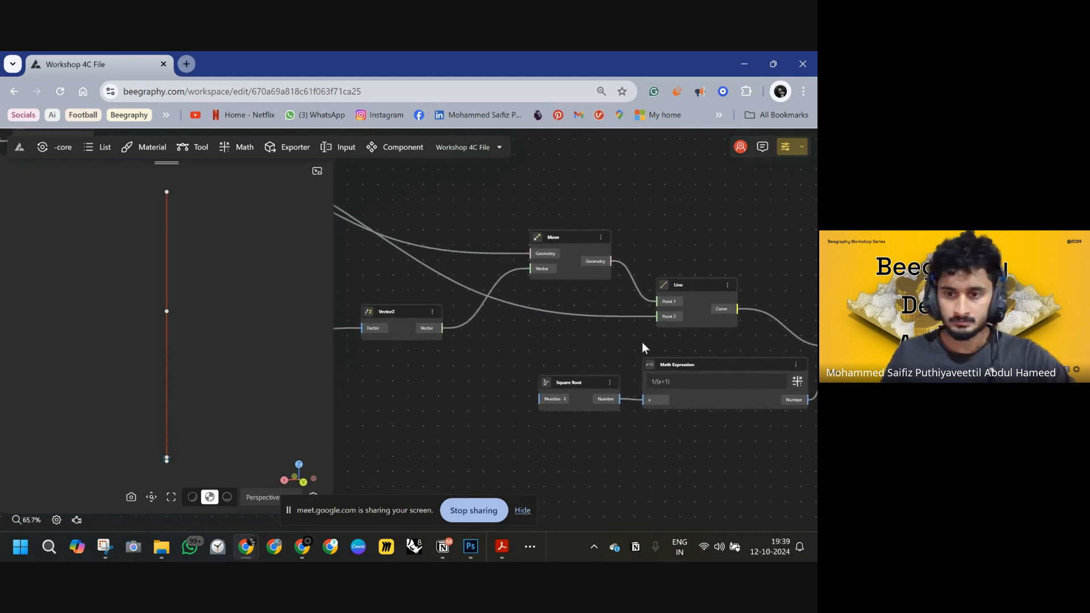
double_click(610, 320)
left_click_drag(621, 322, 614, 267)
left_click(670, 239)
scroll(673, 290, "down", 3)
right_click_drag(708, 304, 460, 285)
key("Delete")
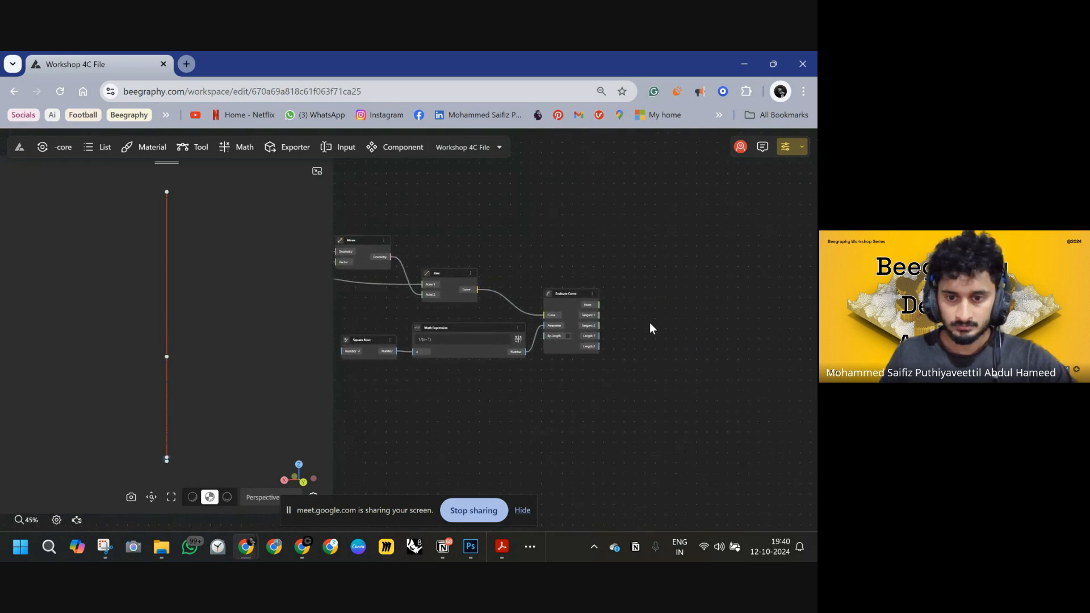
- Switch to Photoshop, sketch a diagonal leg from the division mark with a base stroke below it, and mark the upper and lower segments
right_click_drag(650, 323, 594, 325)
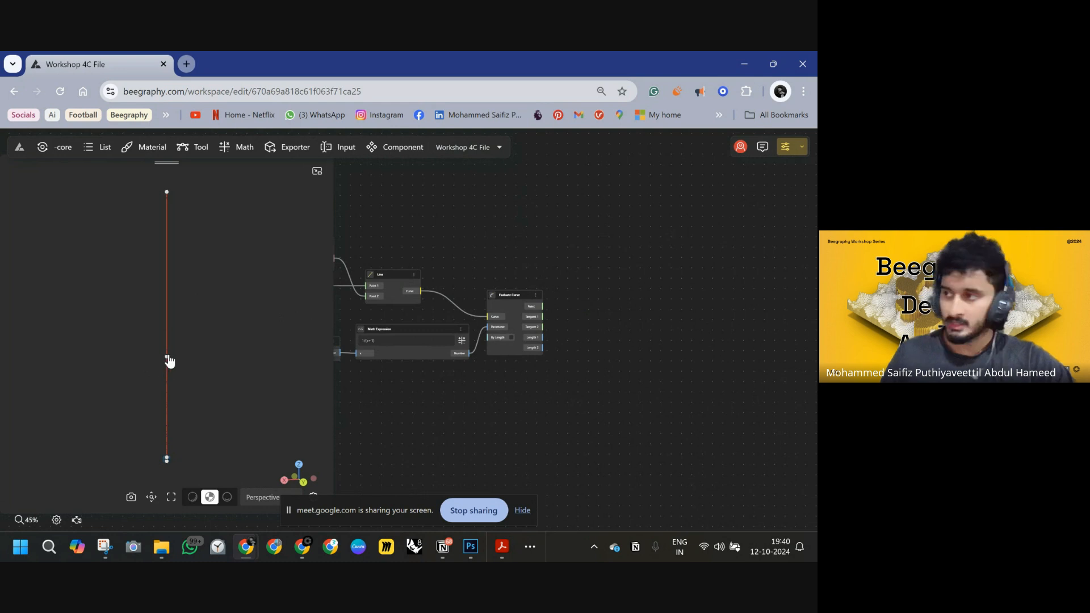
scroll(579, 345, "down", 5)
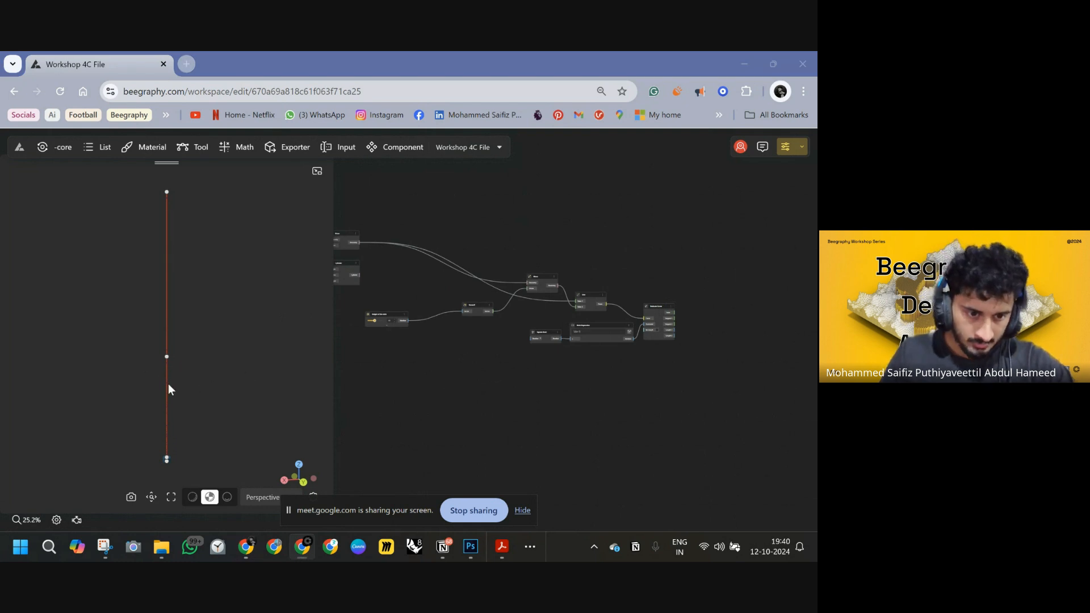
mouse_move(245, 554)
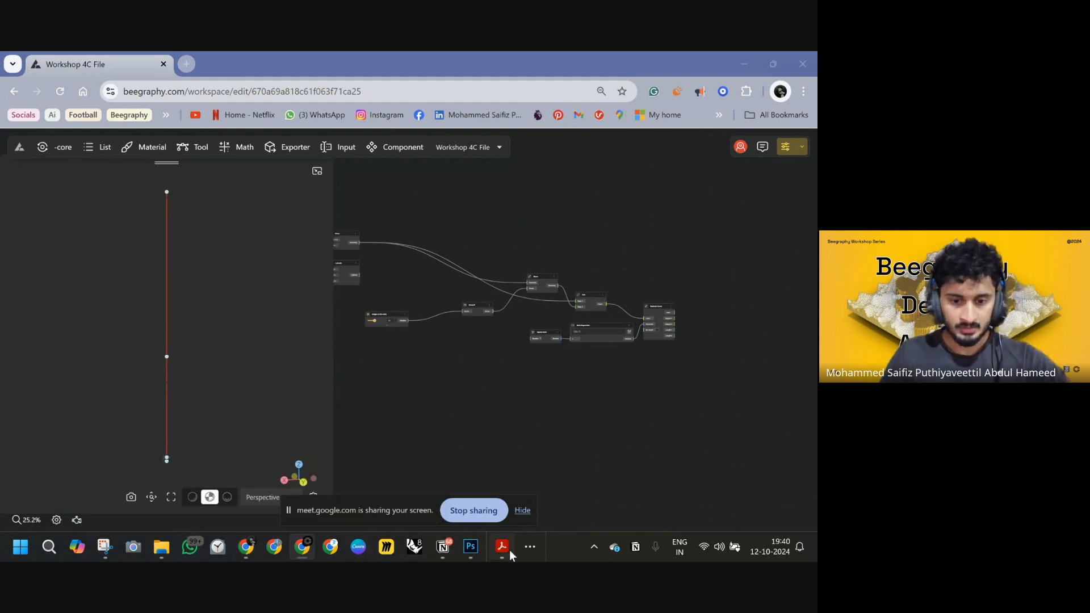
left_click(471, 547)
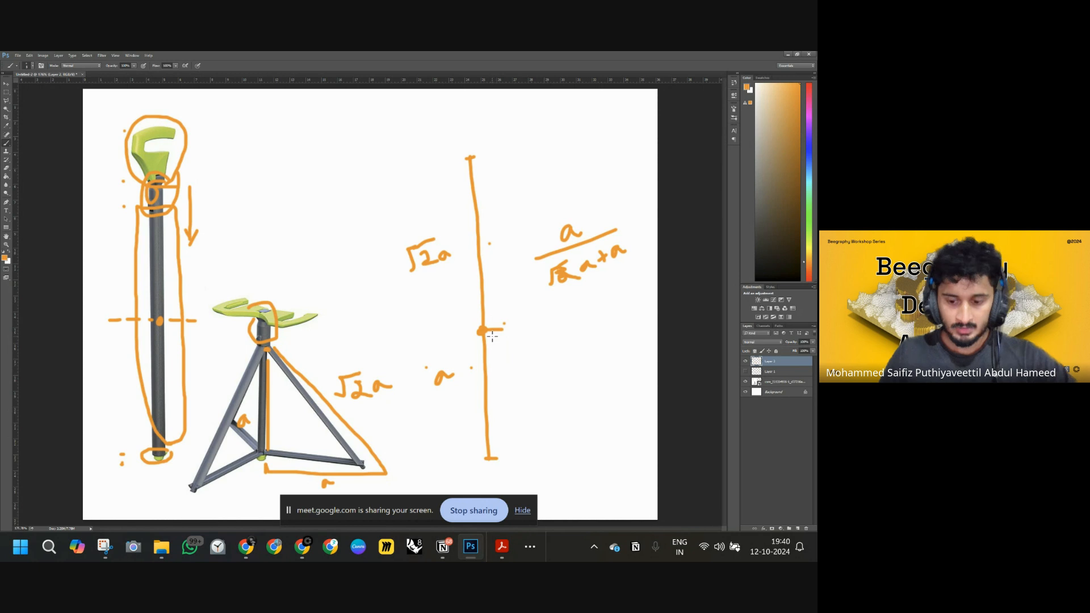
mouse_move(488, 334)
left_mouse_down()
mouse_move(543, 365)
mouse_move(614, 440)
left_mouse_up()
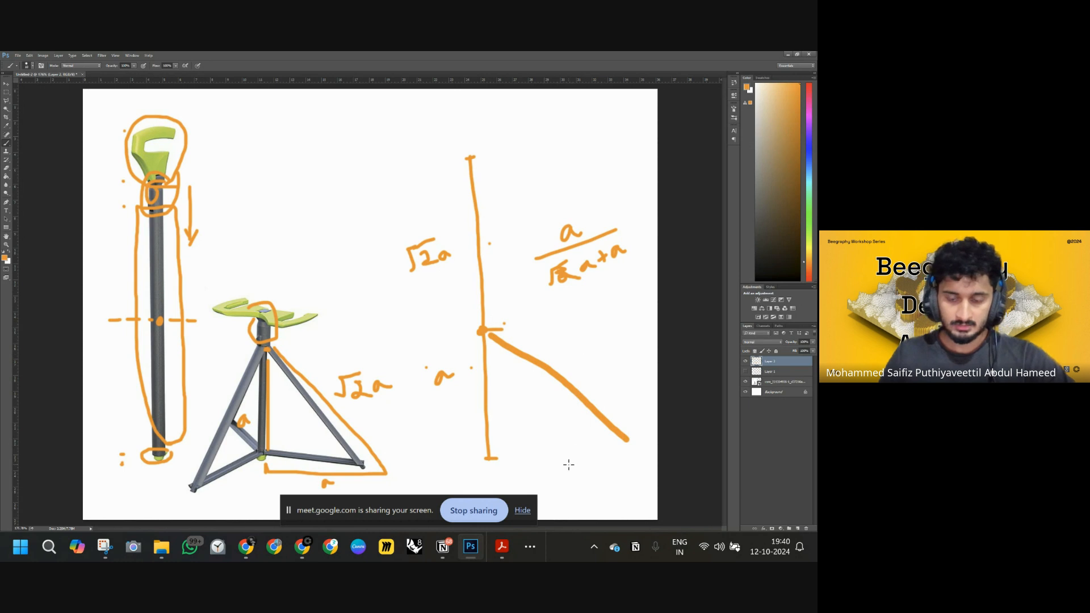
left_click_drag(511, 457, 618, 448)
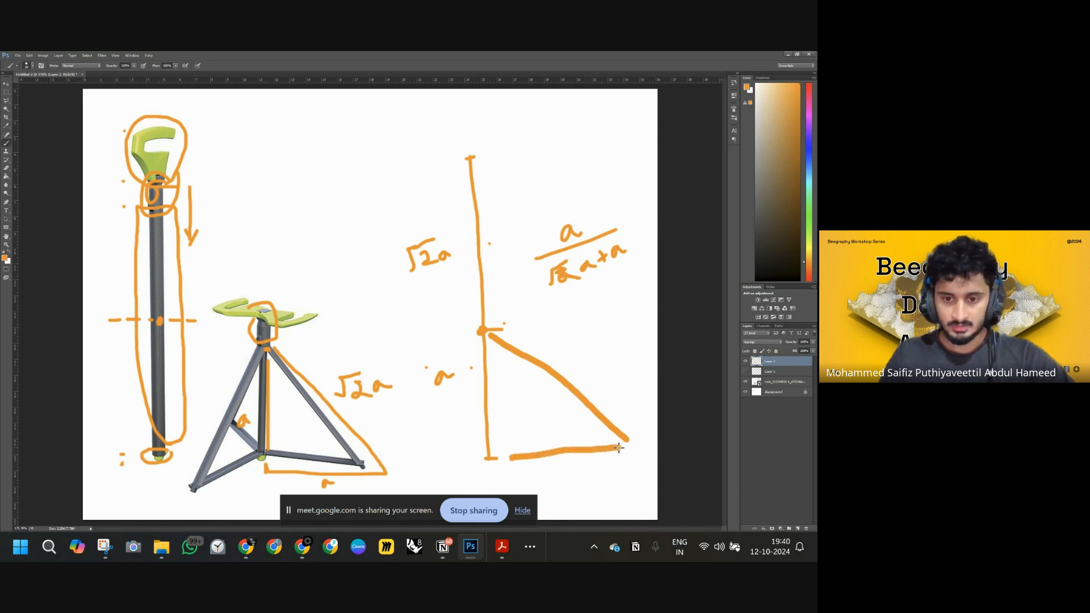
left_click_drag(484, 211, 493, 215)
left_click_drag(497, 386, 514, 376)
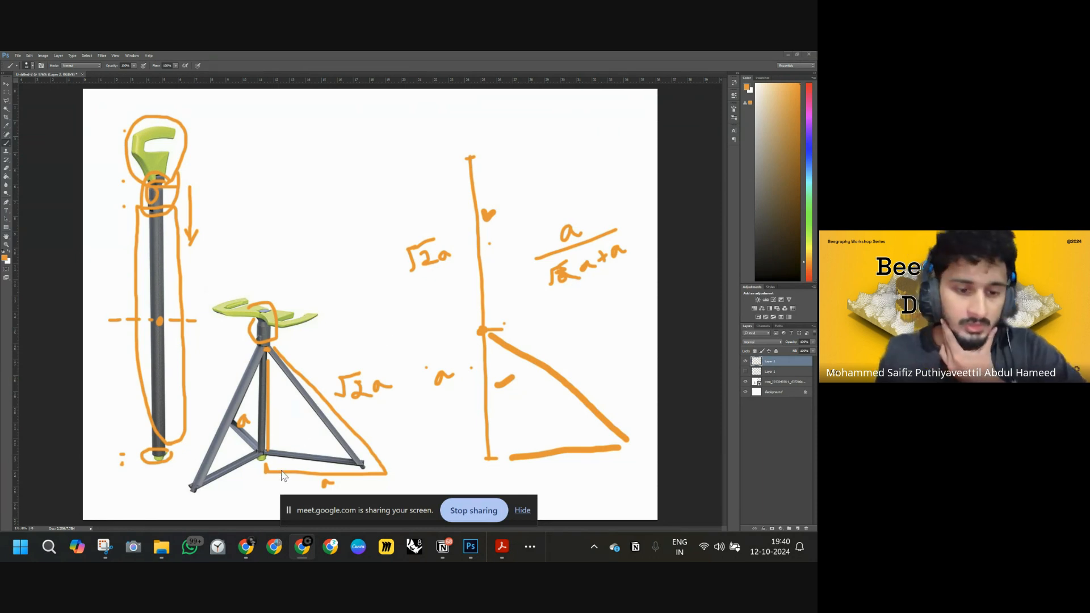
- Switch back to the Beegraphy workspace
mouse_move(246, 549)
left_click(236, 477)
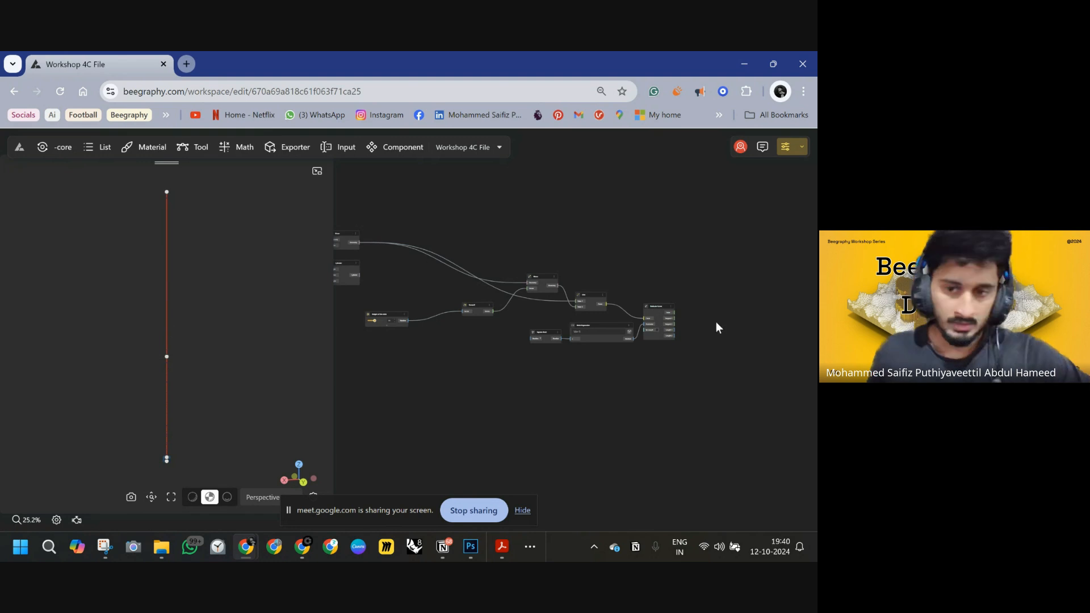
scroll(687, 338, "up", 5)
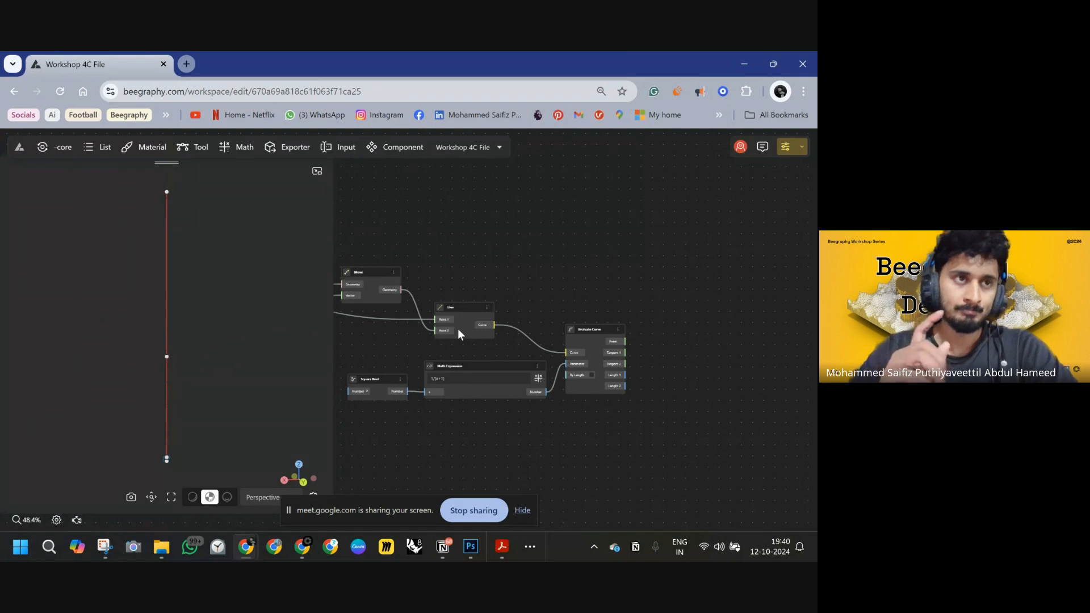
- Try to split the centre line with a Shatter node fed by the Line node's Curve and Evaluate Curve's Point
double_click(609, 254)
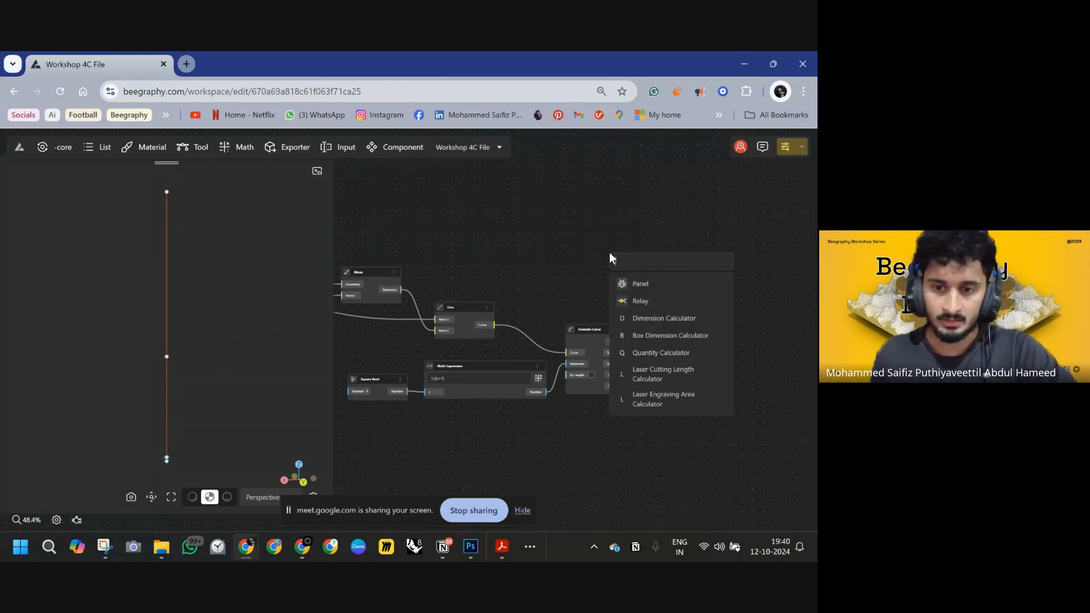
type("SHAT")
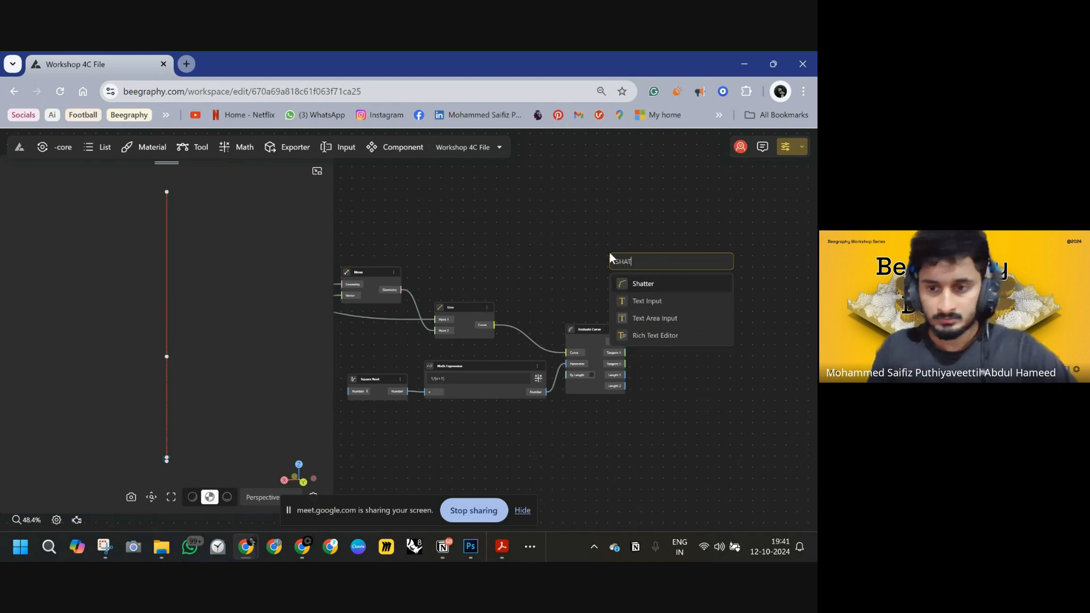
key("Return")
scroll(519, 336, "up", 5)
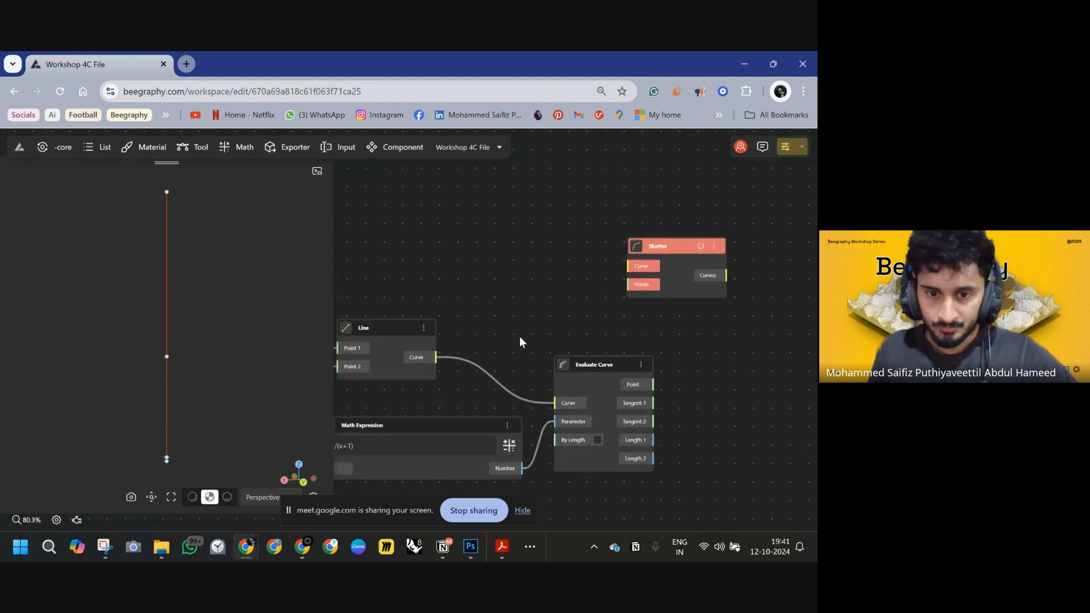
left_click_drag(528, 322, 723, 232)
left_click_drag(724, 290, 548, 267)
left_click_drag(522, 311, 544, 226)
left_click_drag(634, 282, 554, 295)
left_click_drag(505, 203, 573, 231)
left_click_drag(589, 331, 618, 323)
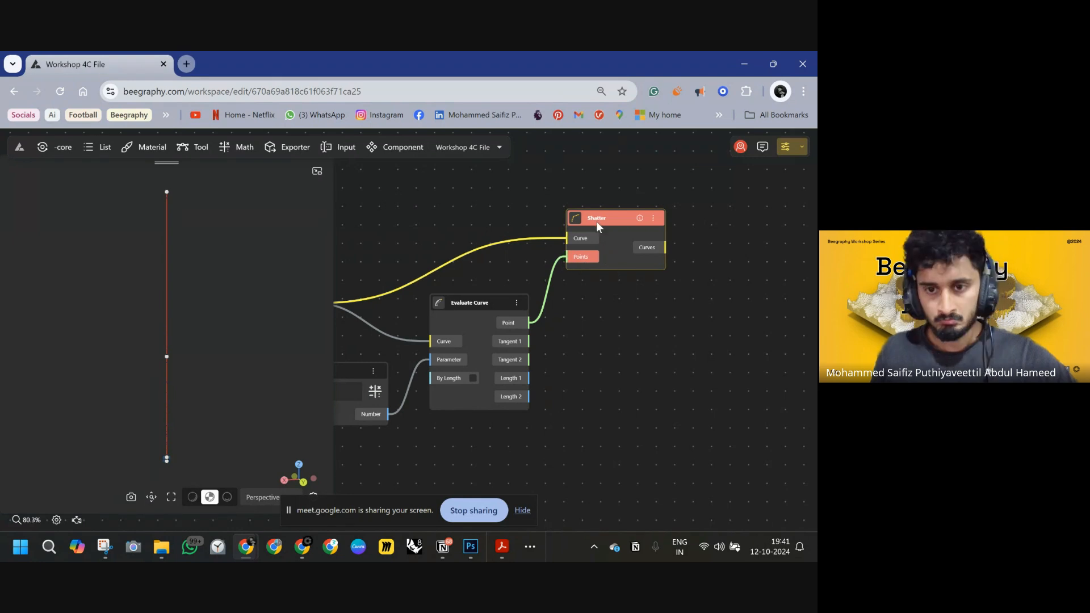
- Inspect the Shatter node's Points input and delete the Shatter node
right_click(580, 258)
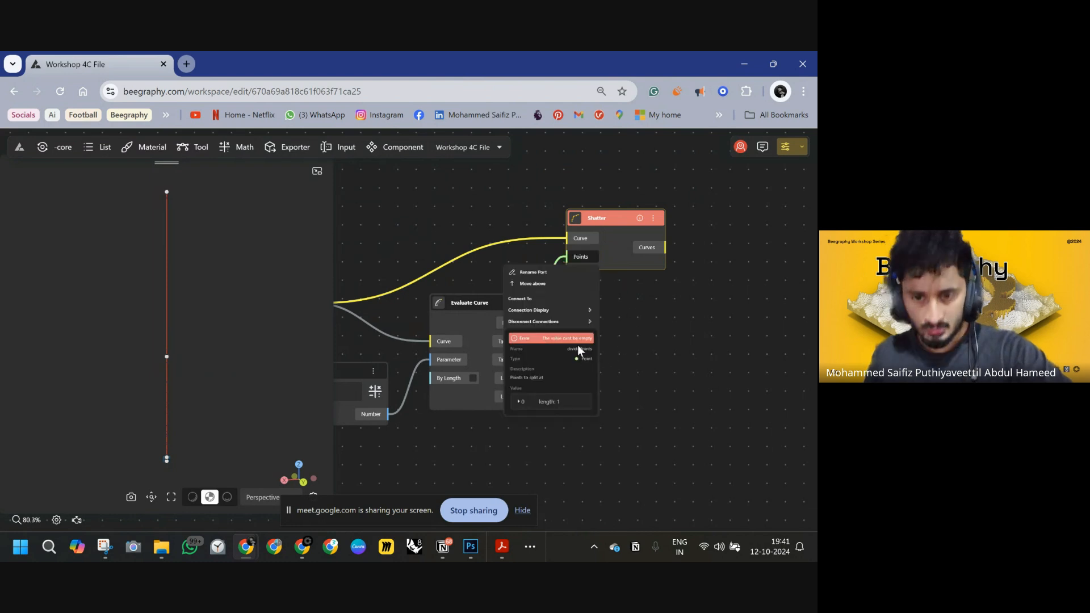
left_click(635, 328)
left_click(612, 221)
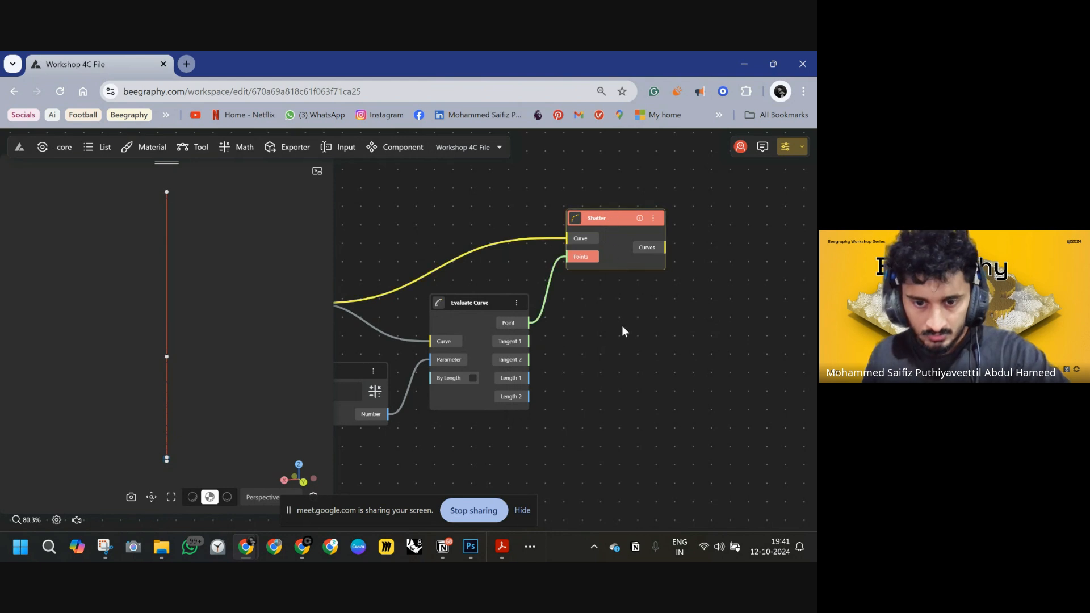
key("Delete")
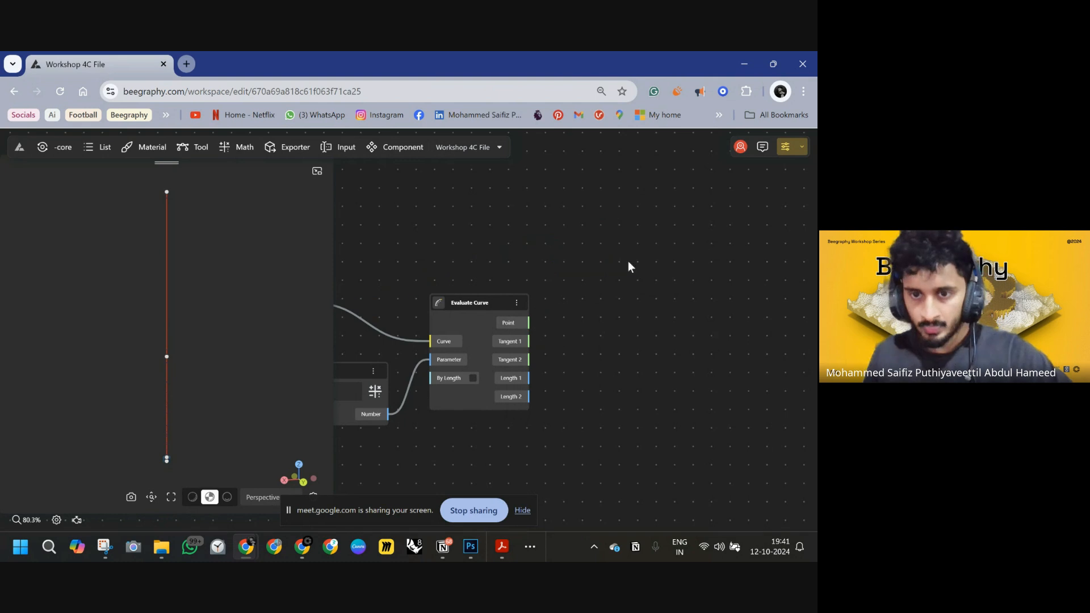
- Add a new Line node beyond the Evaluate Curve node and duplicate it so two Line nodes are available
scroll(625, 272, "down", 4)
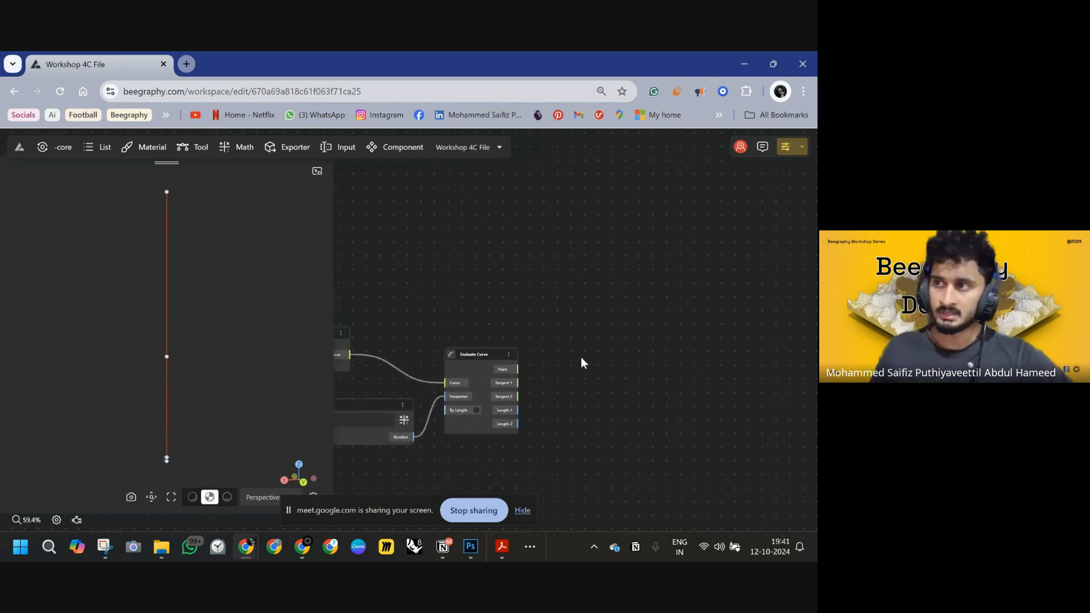
double_click(594, 239)
type("Line")
left_click(625, 275)
left_click_drag(620, 248, 612, 418)
key("ctrl+c")
key("ctrl+v")
middle_click_drag(523, 311, 675, 256)
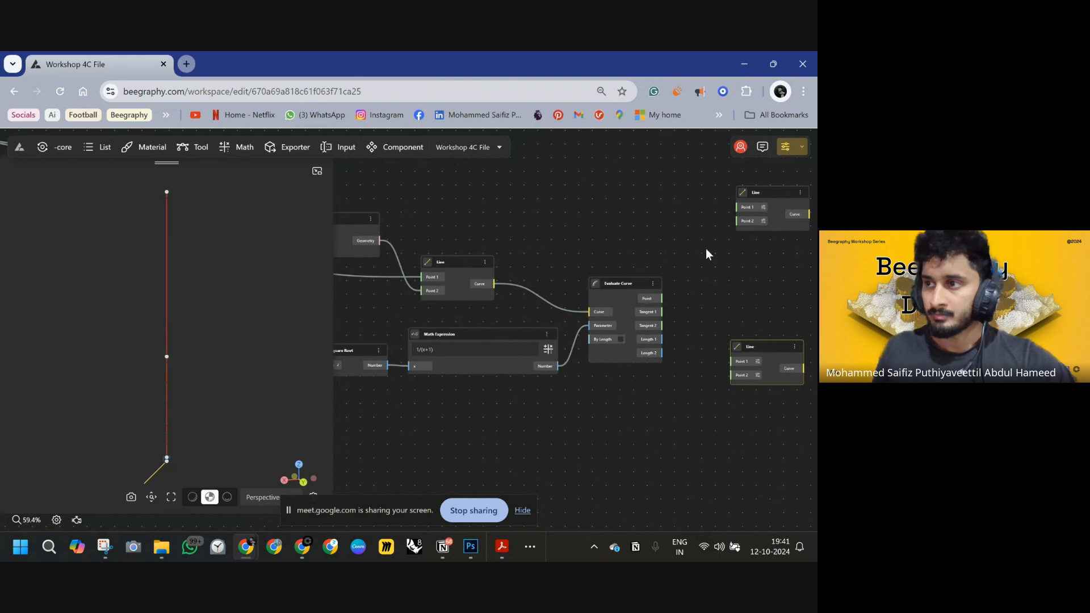
- Move one spare Line node above the Evaluate Curve node and connect the second Move node's Geometry to its Point 1
left_click_drag(736, 193, 612, 161)
middle_click_drag(520, 242, 524, 284)
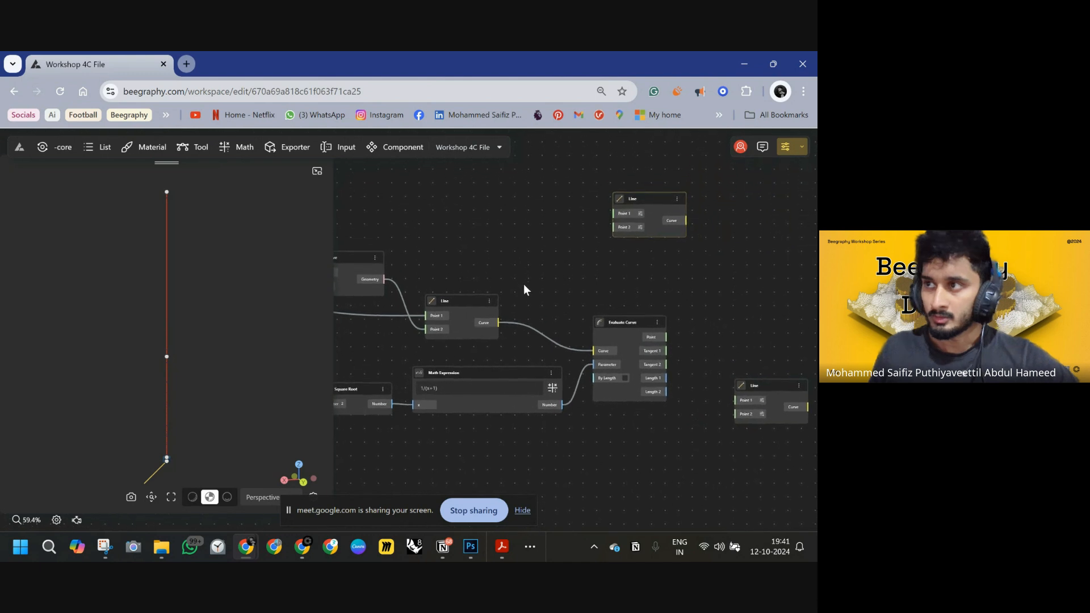
middle_click_drag(477, 377, 626, 370)
middle_click_drag(521, 290, 438, 339)
left_click_drag(450, 330, 678, 260)
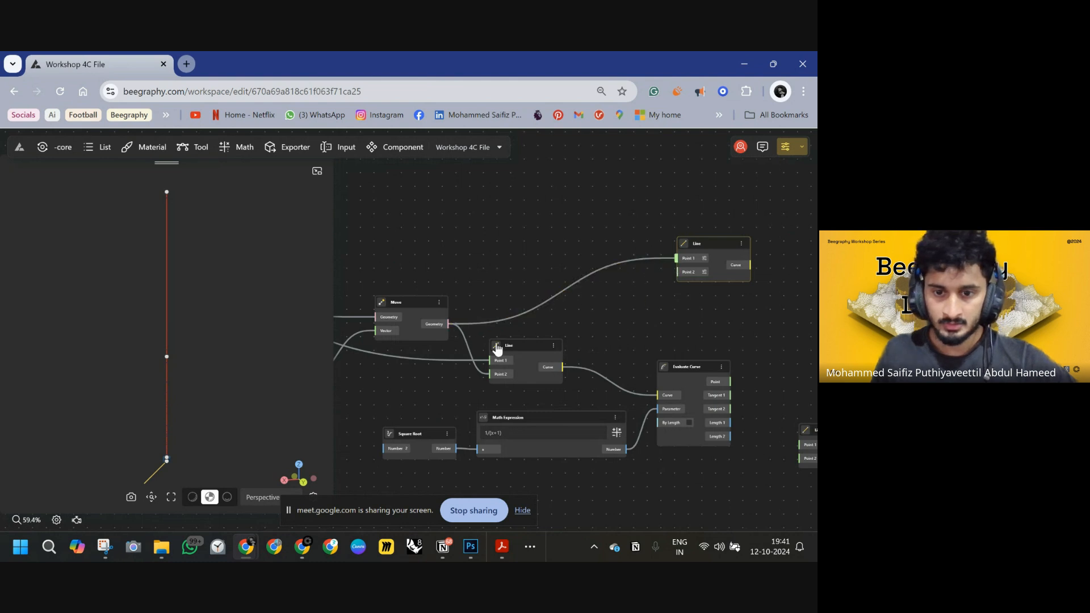
- Hide the original centre Line node and connect Evaluate Curve's Point to the new upper Line's Point 2
left_click(167, 284)
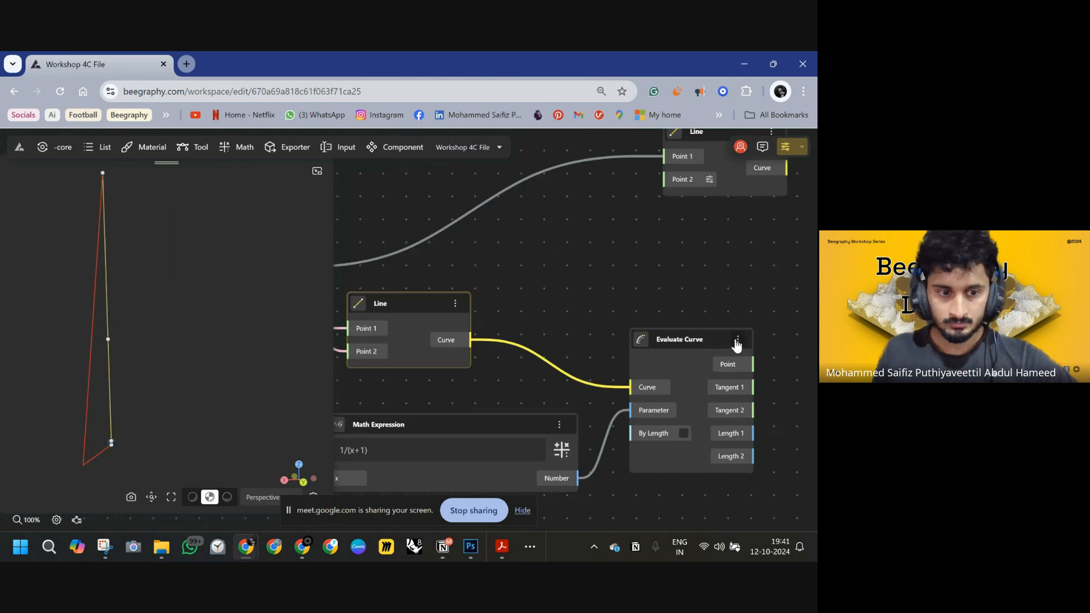
left_click(456, 304)
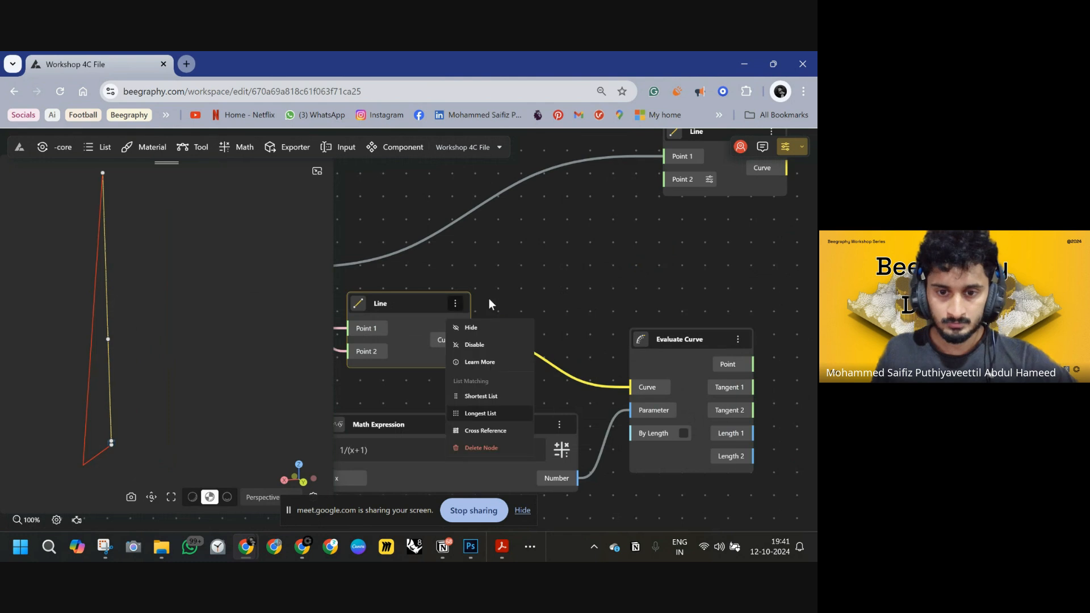
left_click(489, 328)
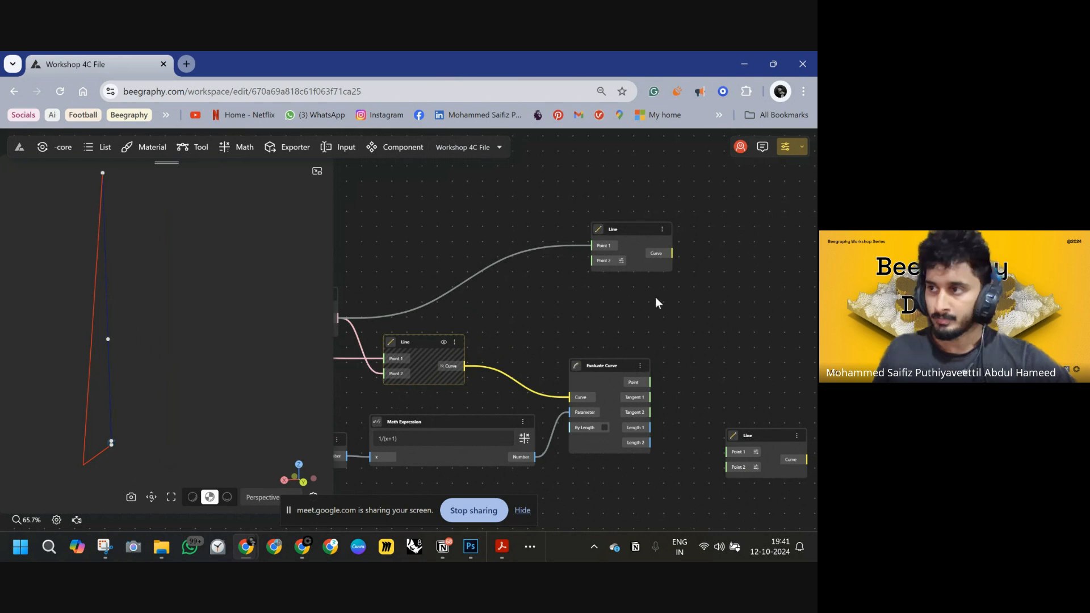
right_click_drag(544, 355, 549, 350)
left_click_drag(628, 224, 658, 377)
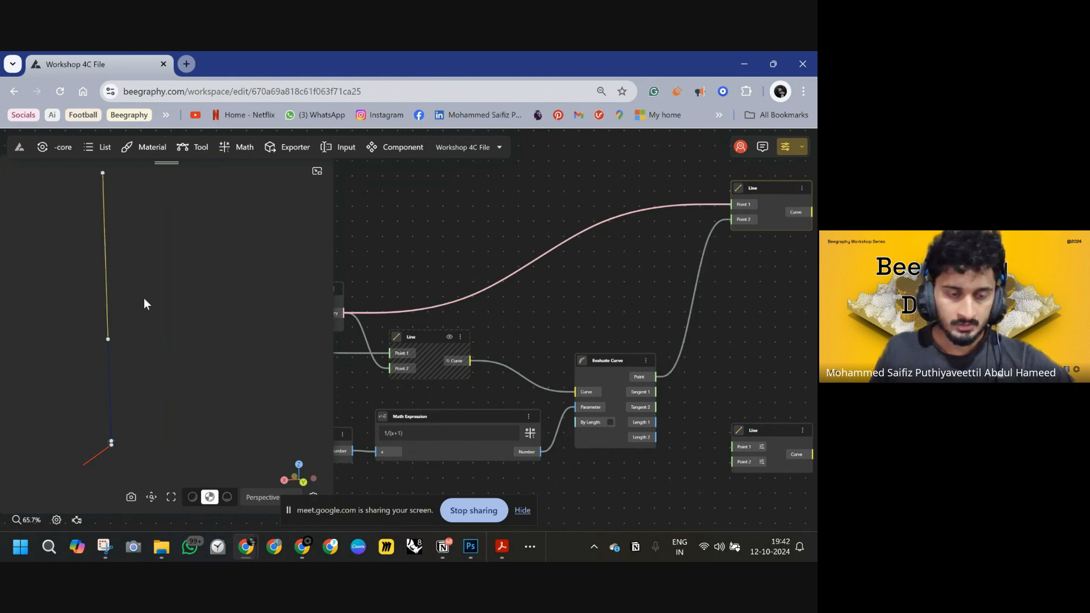
- Duplicate the connected upper Line node with its wires and place the copy below the original
scroll(128, 286, "down", 1)
scroll(435, 301, "down", 2)
right_click_drag(674, 271, 574, 214)
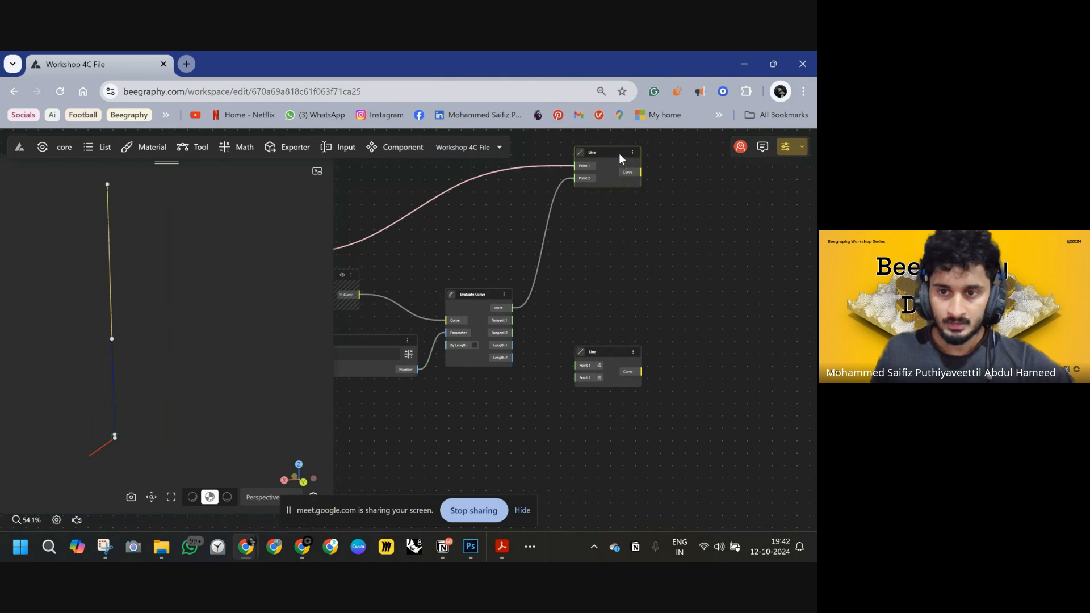
left_click(611, 182)
key("ctrl+d")
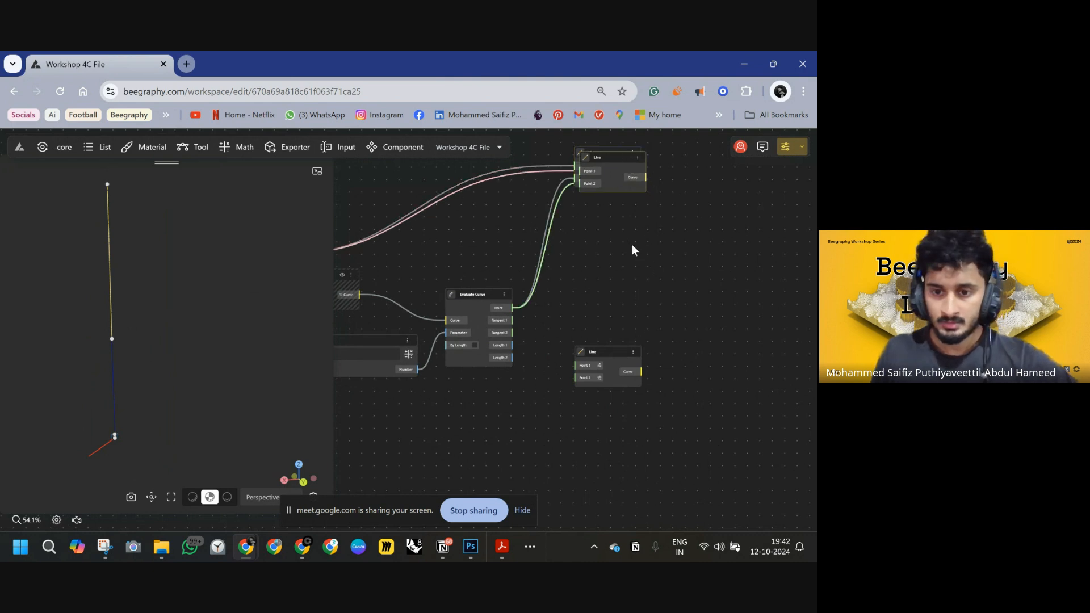
left_click_drag(618, 157, 645, 258)
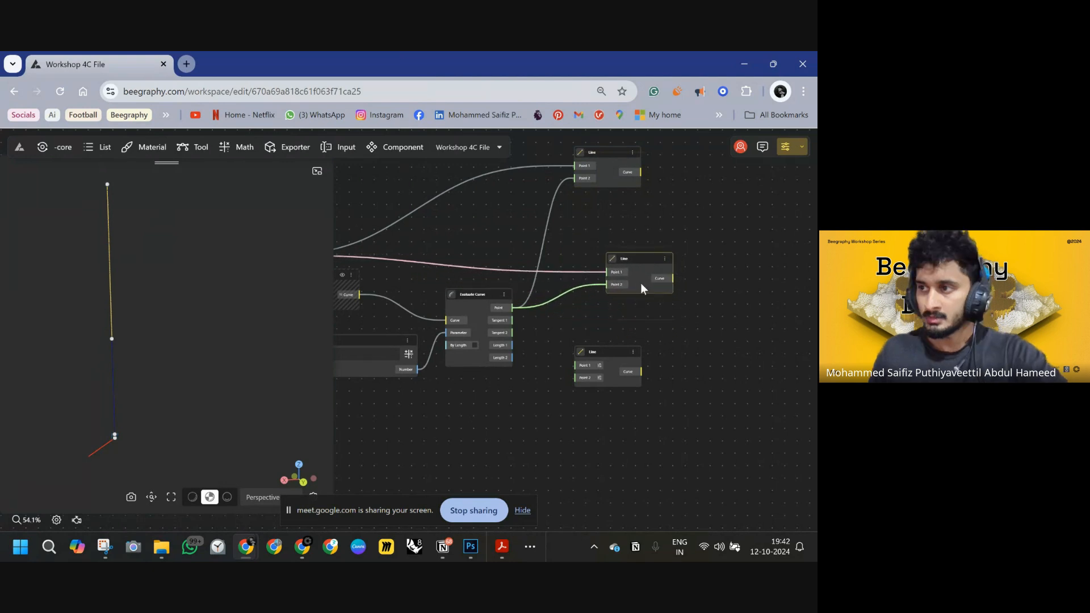
- Delete the unused spare Line node that has no connected points
middle_click_drag(638, 377, 687, 392)
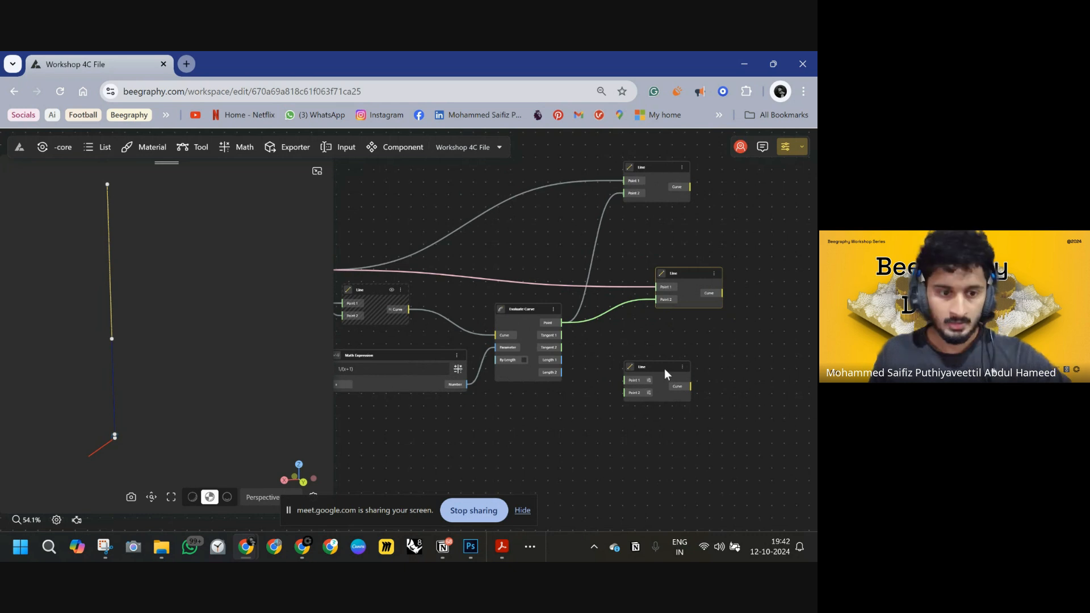
scroll(530, 335, "down", 5)
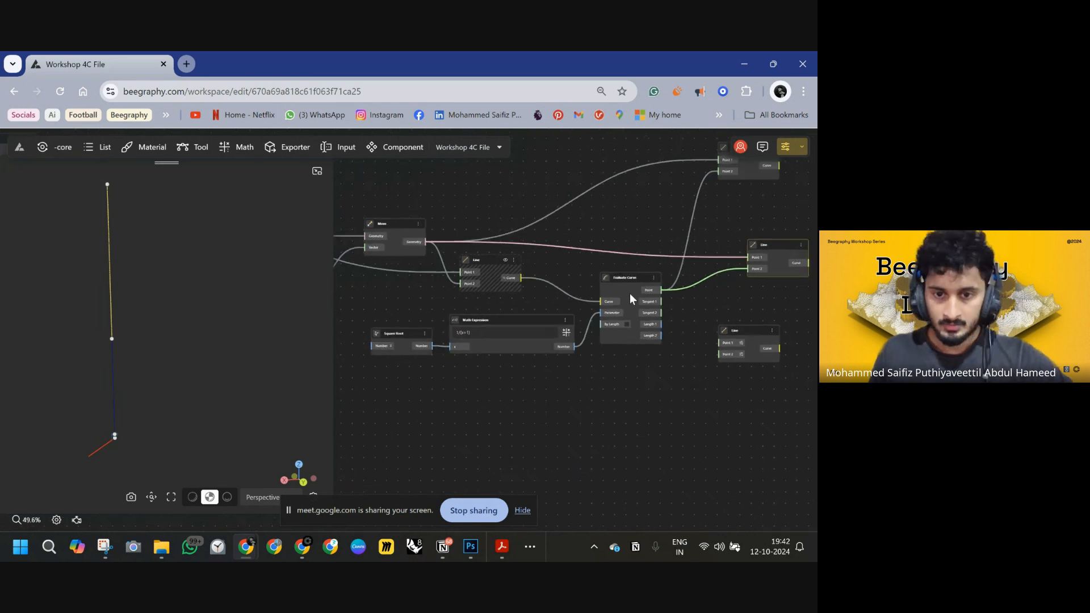
left_click_drag(706, 254, 708, 281)
key("Delete")
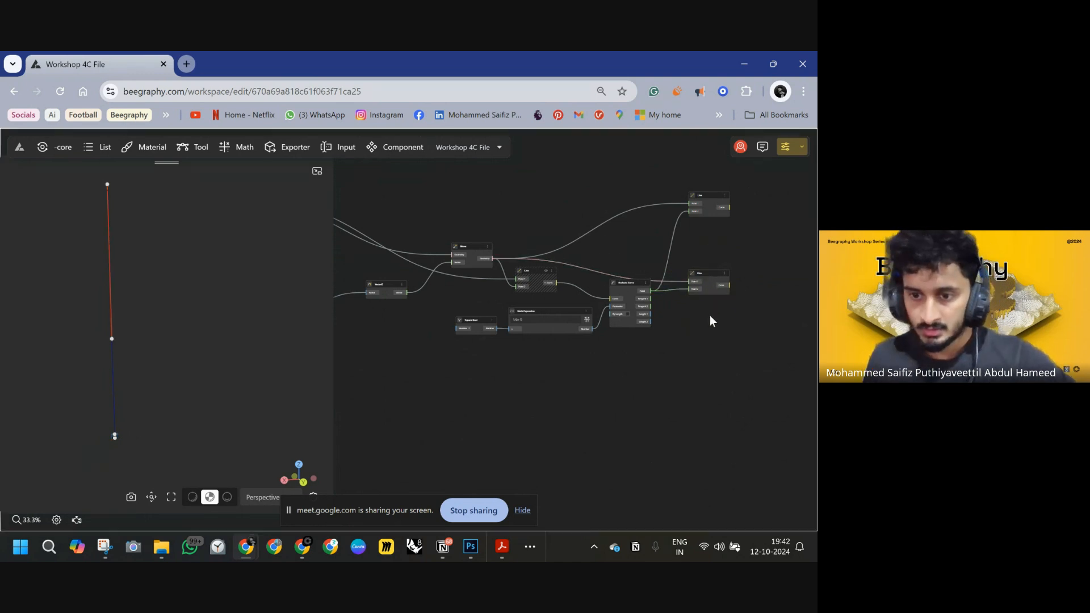
- Rewire the duplicated Line's Point 1 to the first Move node's Geometry, the source of the original centre line's Point 1
middle_click_drag(654, 263, 814, 289)
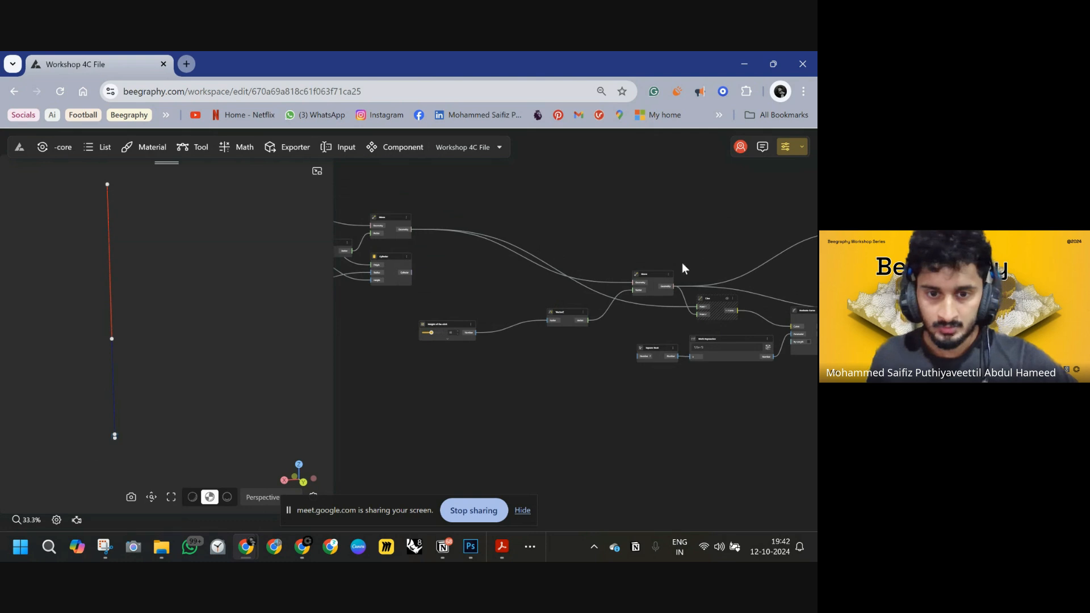
middle_click_drag(671, 260, 559, 241)
left_click_drag(764, 288, 336, 215)
left_click(502, 224)
middle_click_drag(483, 226, 534, 225)
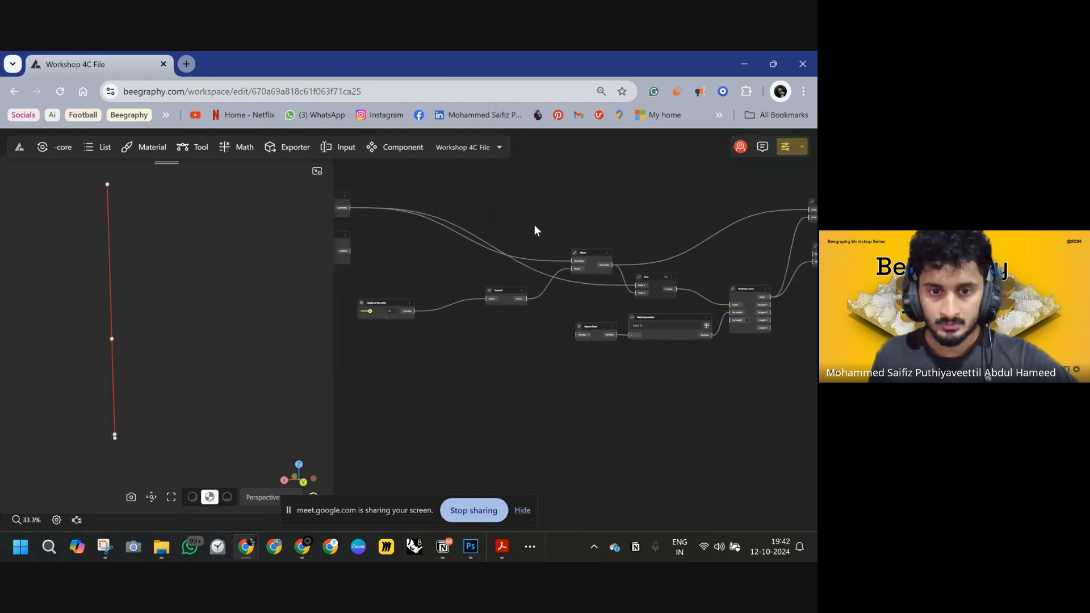
left_click_drag(814, 259, 343, 219)
scroll(404, 229, "down", 3)
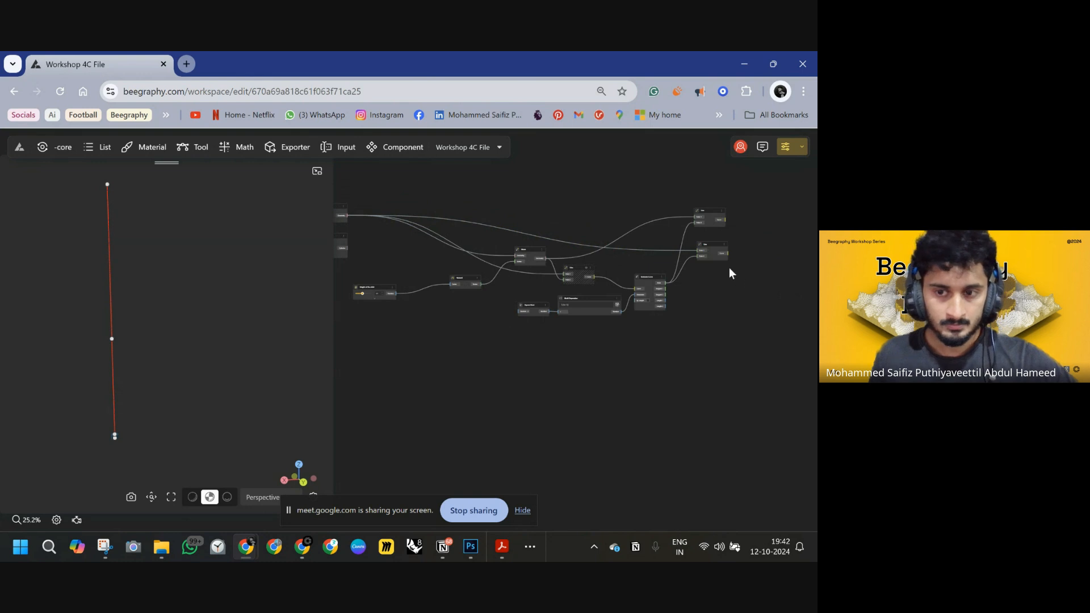
- Arrange the two segment Line nodes in one column beyond Evaluate Curve with clear space between them
left_click_drag(711, 244, 626, 262)
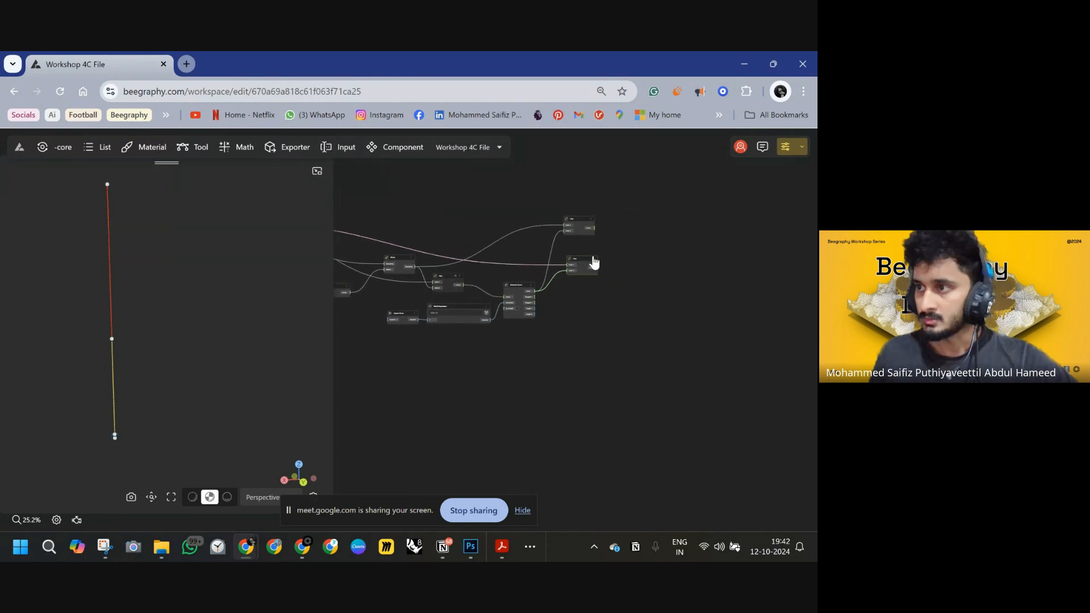
scroll(579, 221, "up", 2)
left_click_drag(578, 219, 583, 165)
left_click_drag(585, 269, 587, 275)
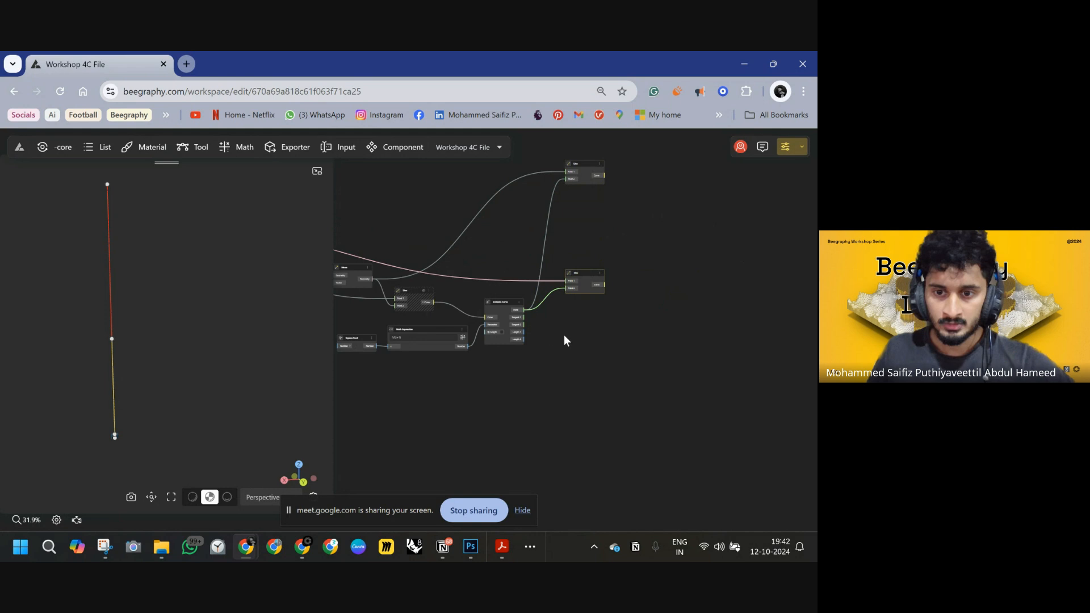
middle_click_drag(574, 335, 512, 347)
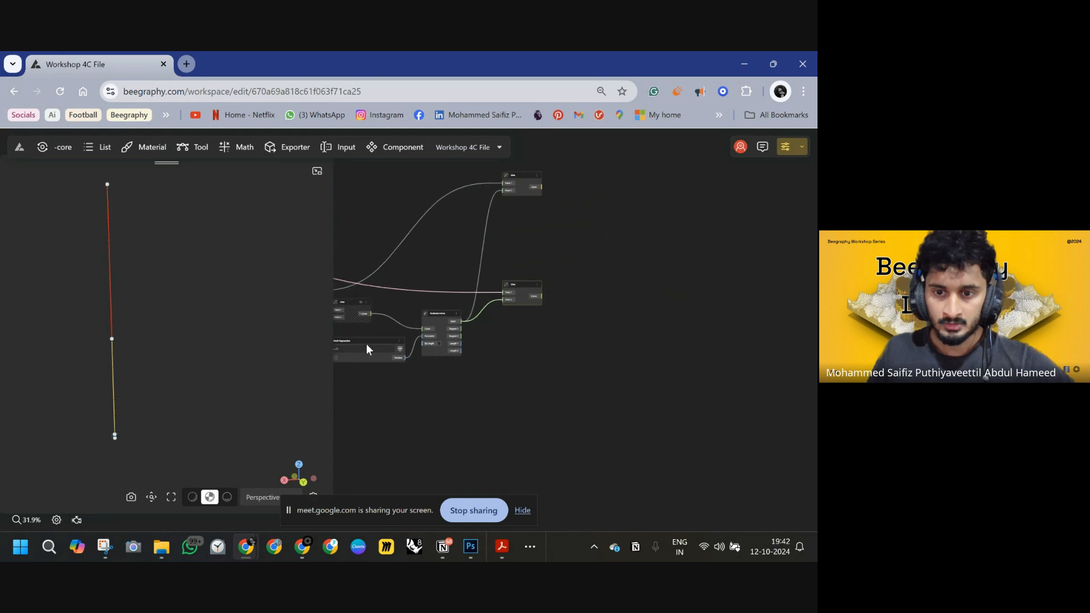
- Switch to the Photoshop sketch and draw an upward orange arrow along the lower segment marked a
left_click(467, 547)
left_click_drag(487, 457, 488, 346)
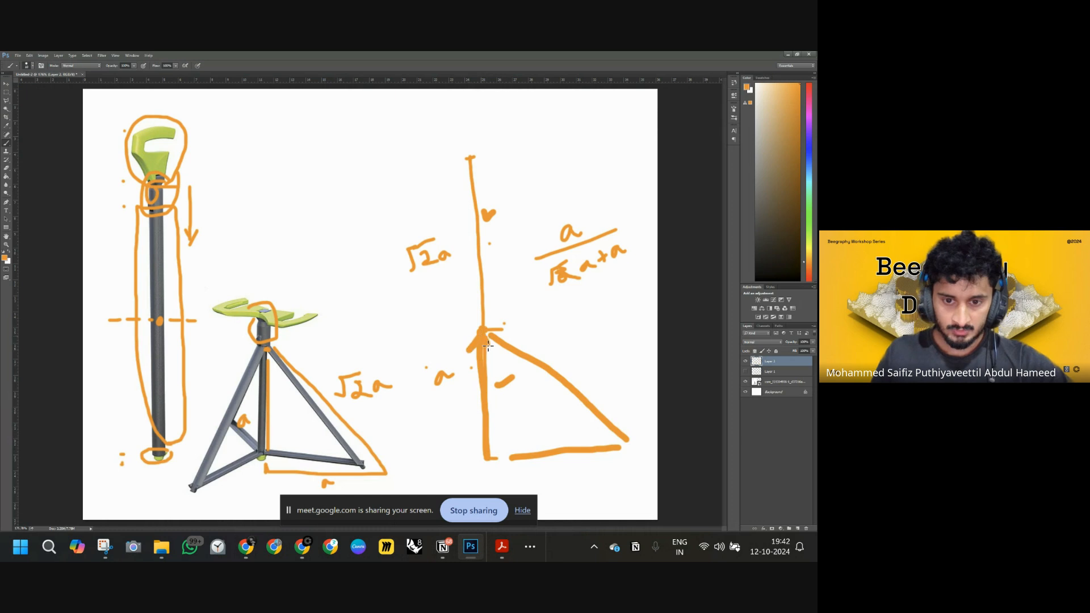
- Change the brush's foreground colour to blue
right_click(7, 142)
left_click(32, 148)
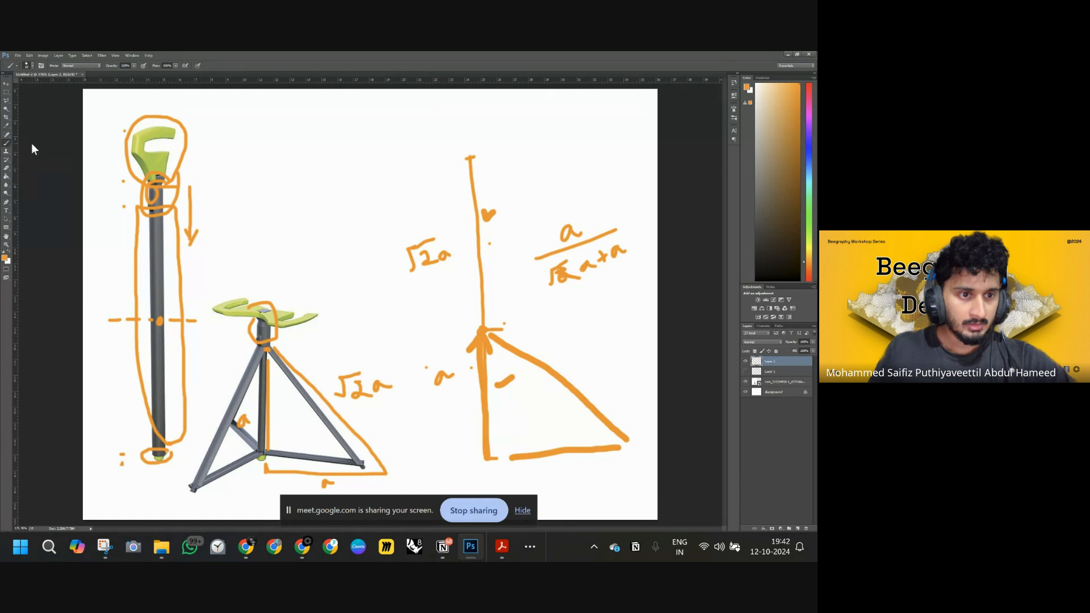
left_click(5, 259)
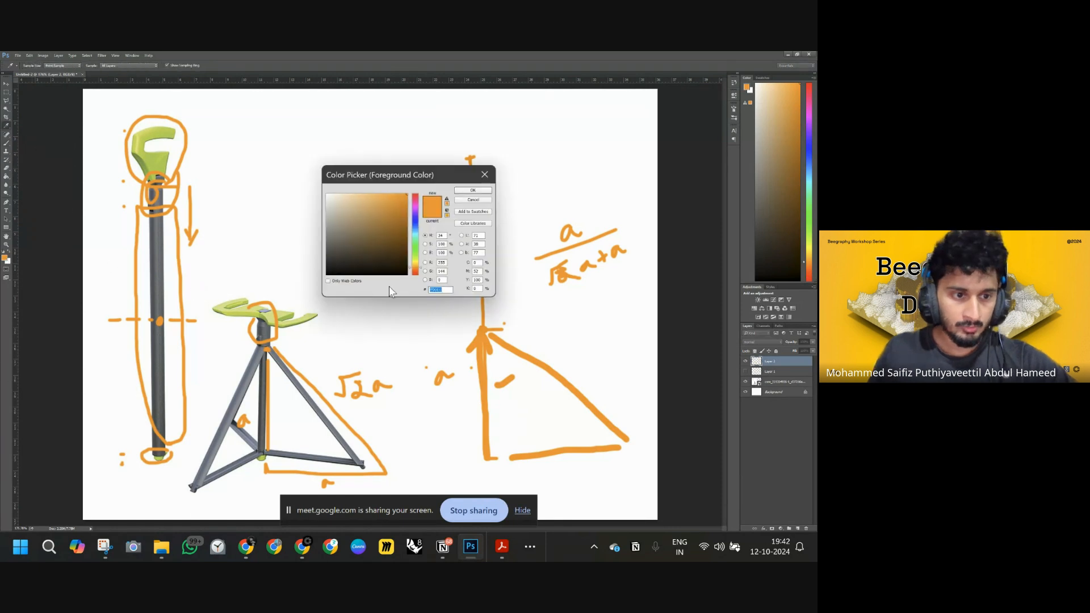
left_click(415, 226)
left_click(473, 191)
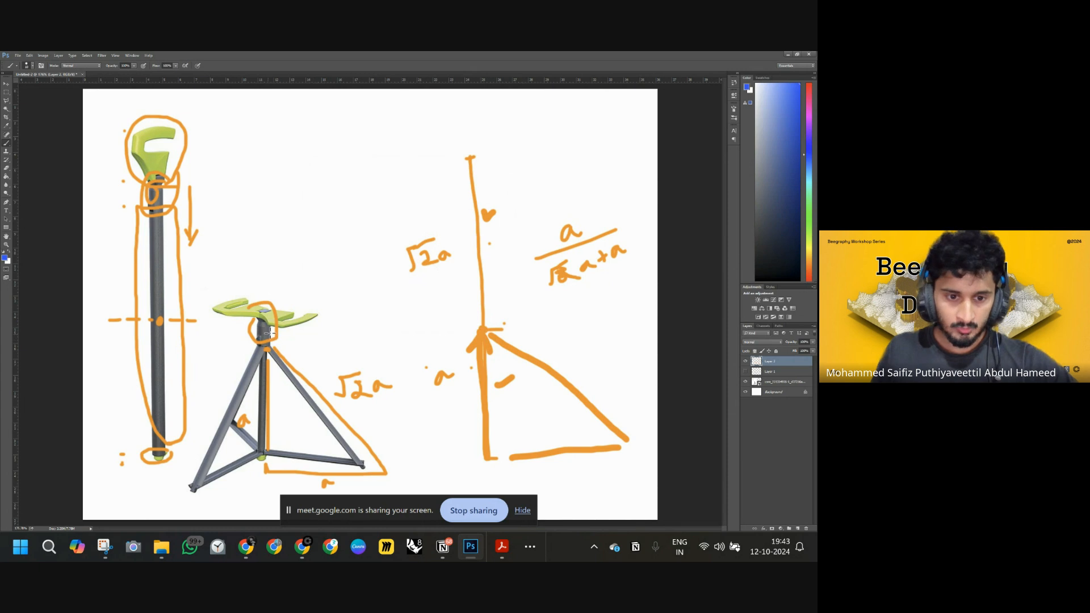
- Circle the stool's seat joint, mark the upper segment's ends as 0 and 1, and add a downward arrow beside it
mouse_move(260, 297)
left_mouse_down()
mouse_move(294, 310)
mouse_move(283, 287)
left_mouse_up()
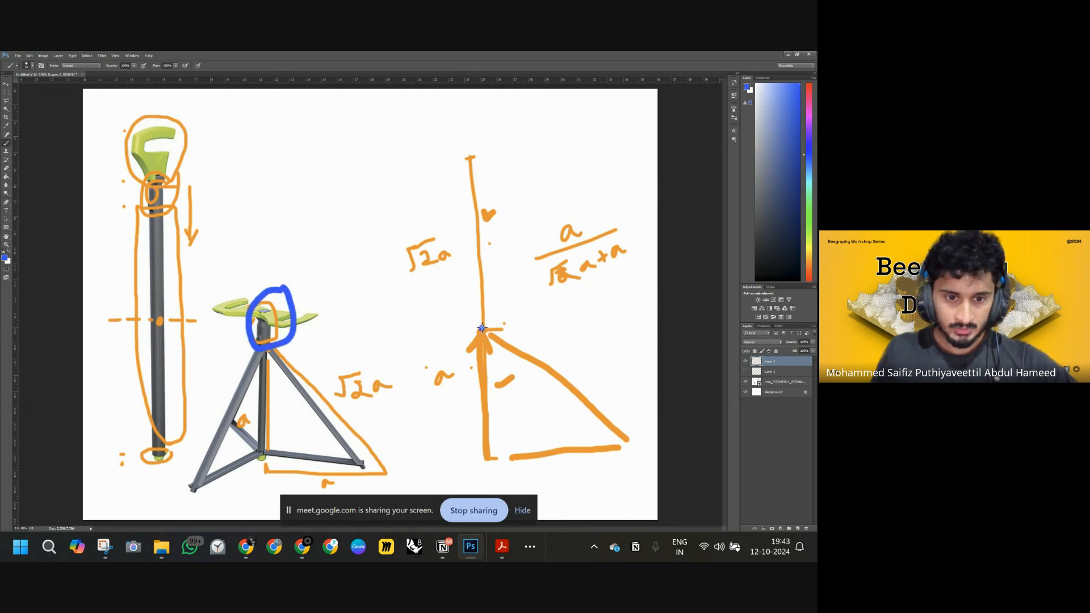
left_click(470, 160)
mouse_move(503, 160)
left_mouse_down()
mouse_move(511, 254)
mouse_move(517, 233)
left_mouse_up()
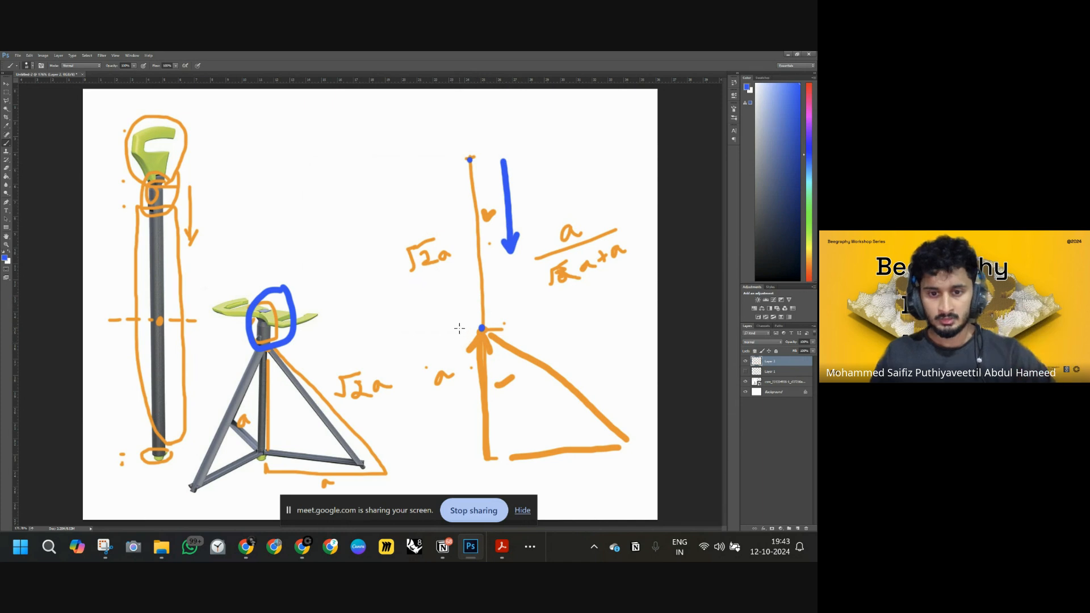
left_click_drag(458, 328, 458, 324)
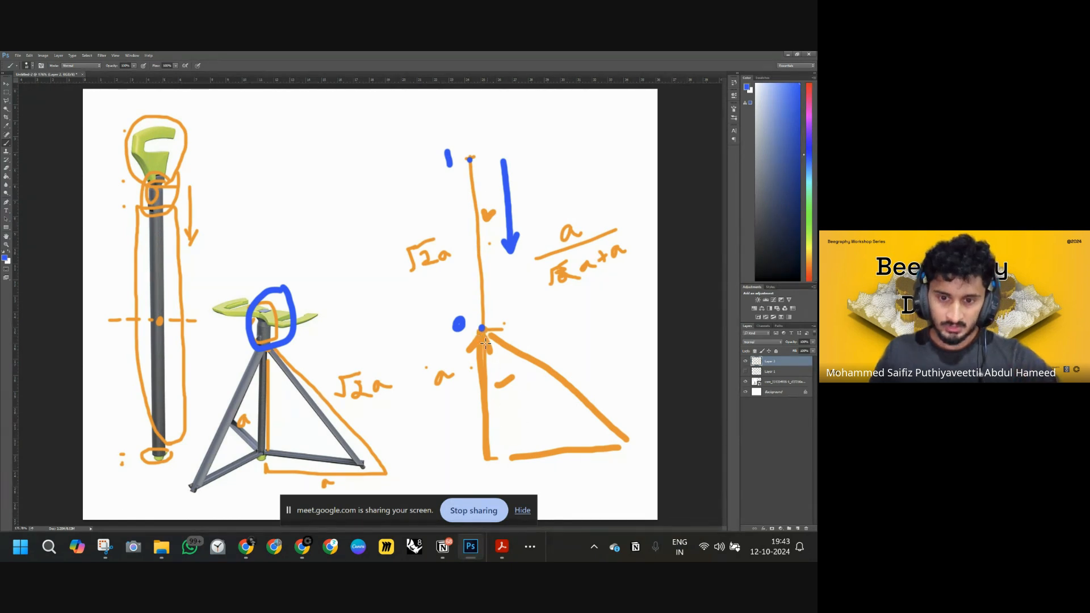
- Draw a blue arrow along the triangle's base and a dashed arc from joint to leg foot, labelled 0, 1 and 90°
mouse_move(495, 454)
left_mouse_down()
mouse_move(605, 452)
mouse_move(613, 442)
left_mouse_up()
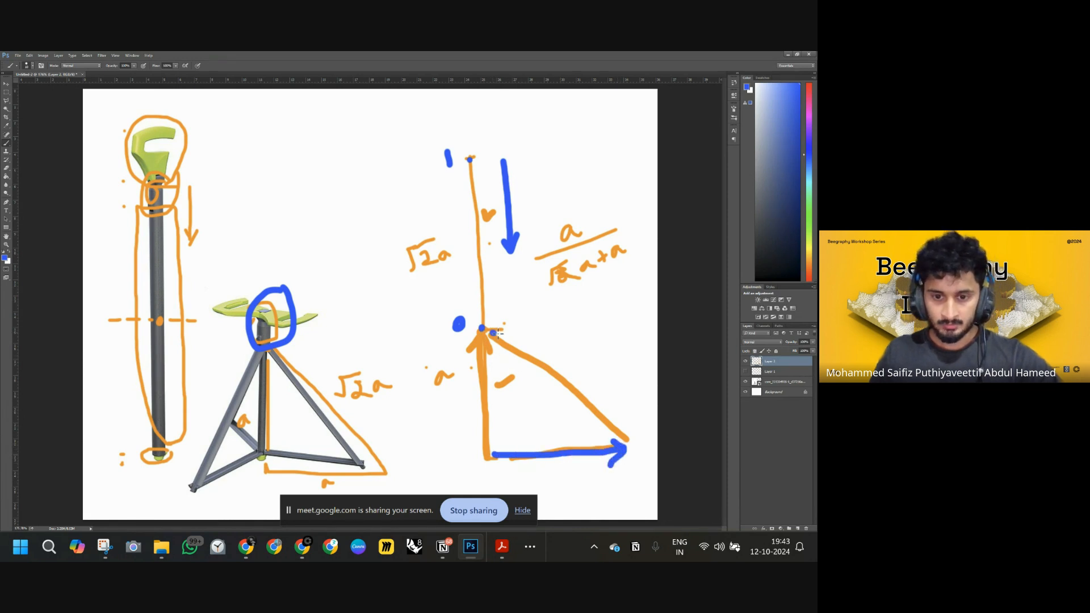
left_click_drag(551, 353, 582, 373)
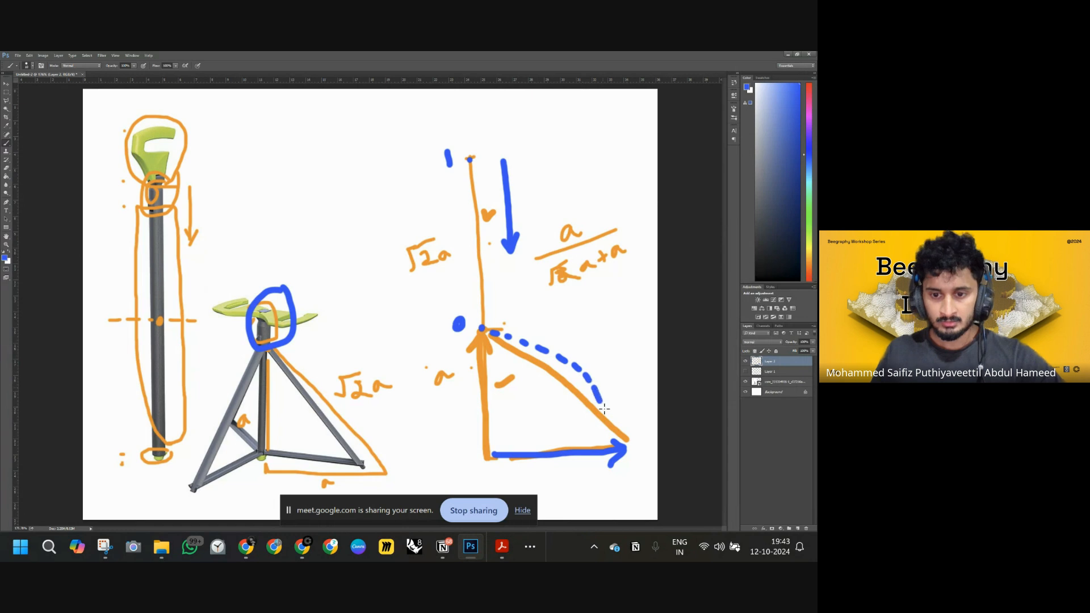
left_click_drag(617, 431, 626, 442)
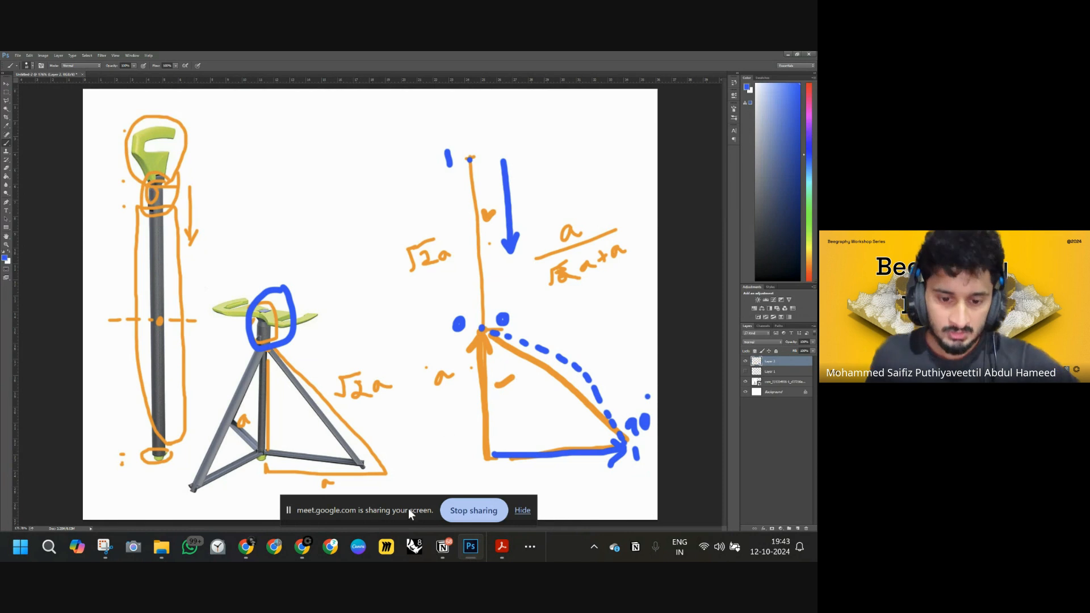
- Switch back to Beegraphy, add a Rotate node and connect the lower segment Line's Curve to its Geometry input
left_click(248, 497)
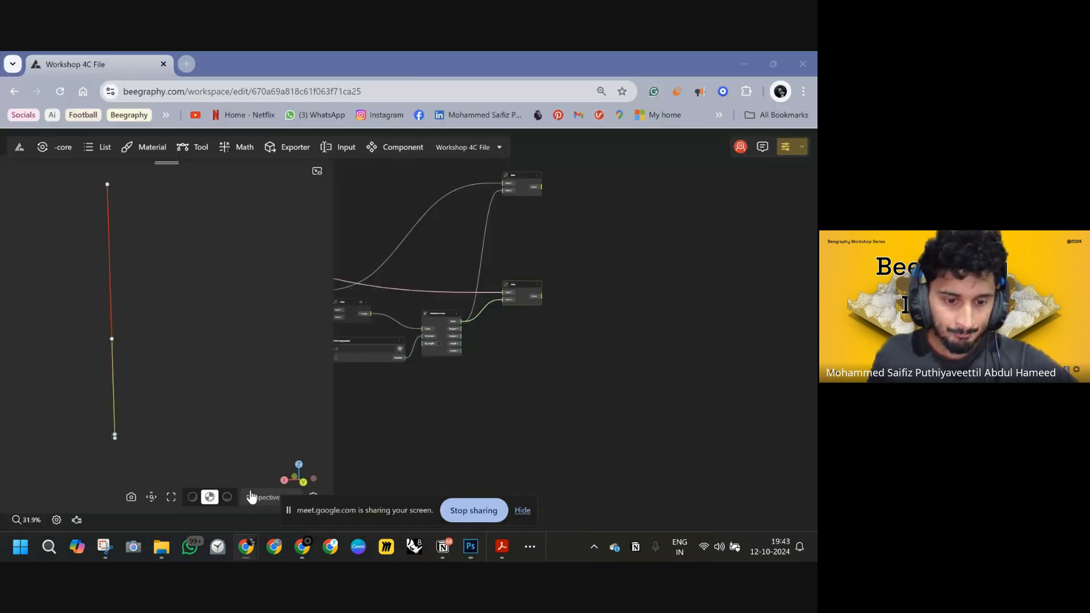
left_click_drag(614, 323, 525, 327)
scroll(523, 322, "up", 3)
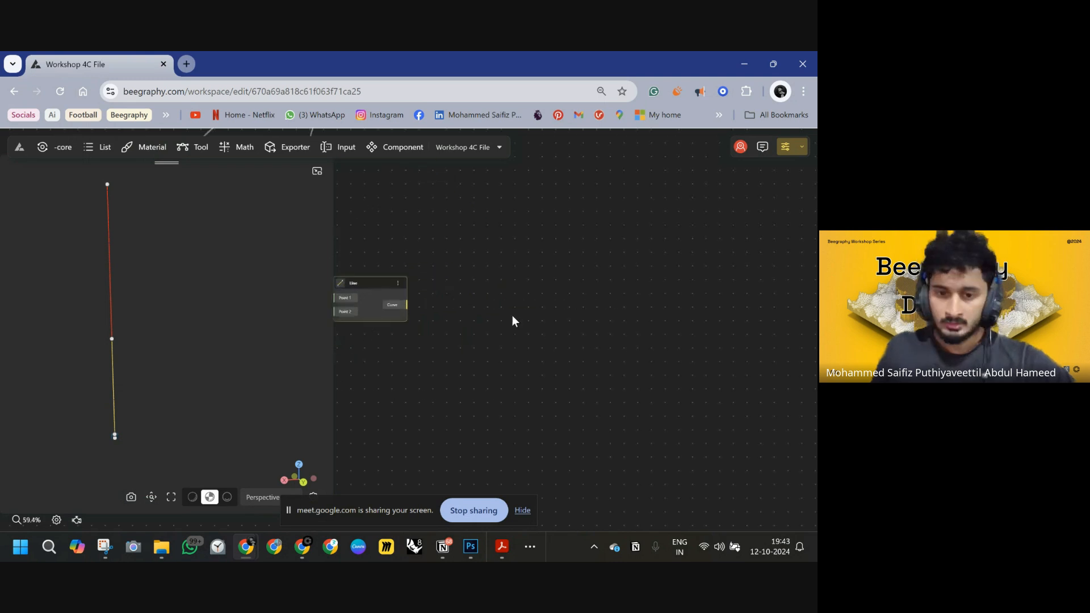
double_click(616, 324)
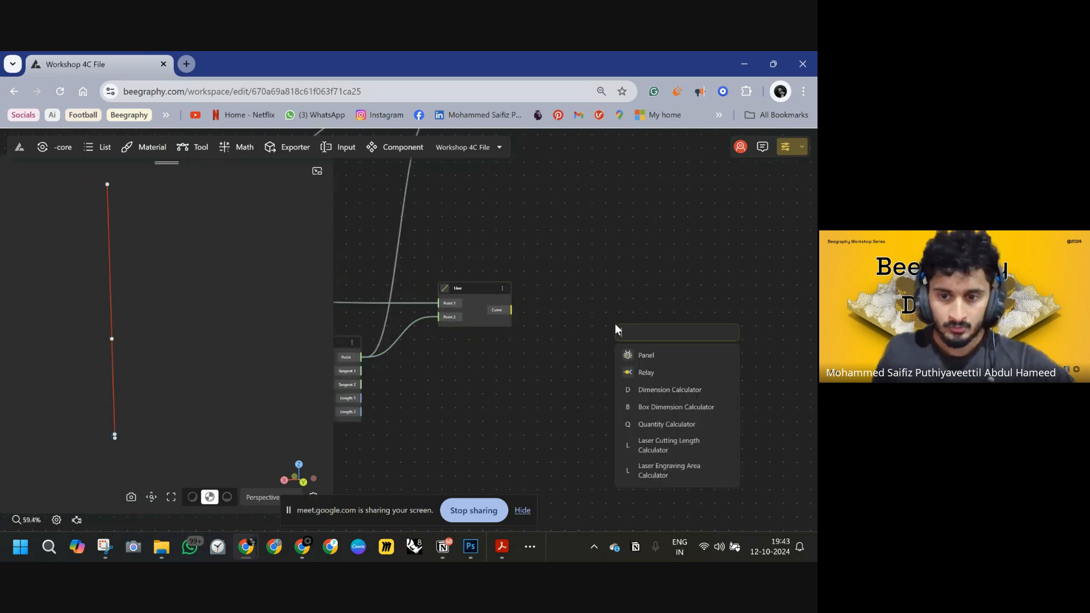
type("ROTATE")
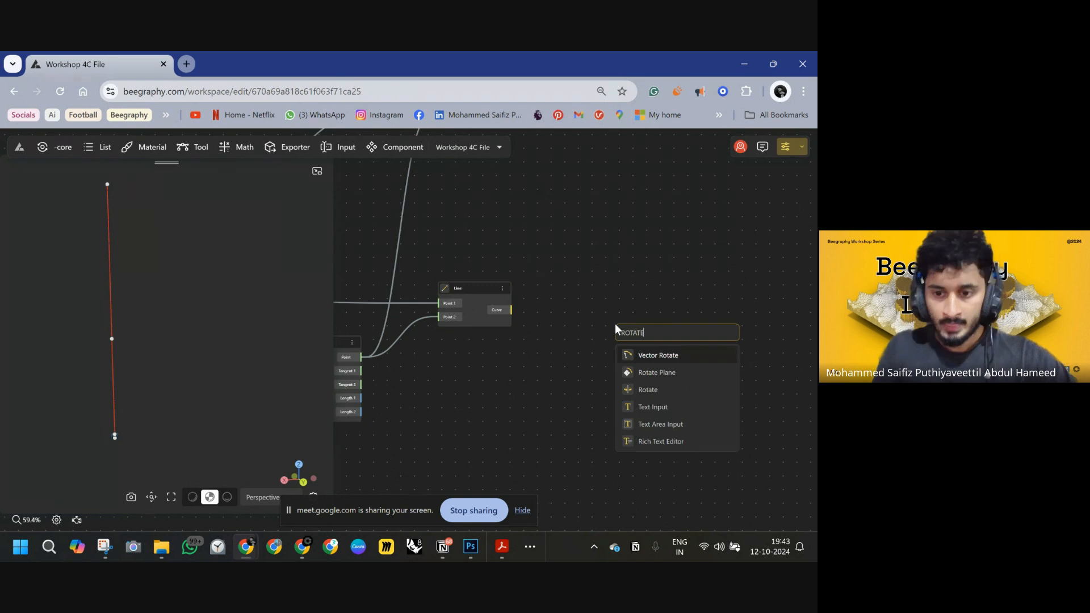
left_click(651, 391)
left_click_drag(647, 333, 511, 312)
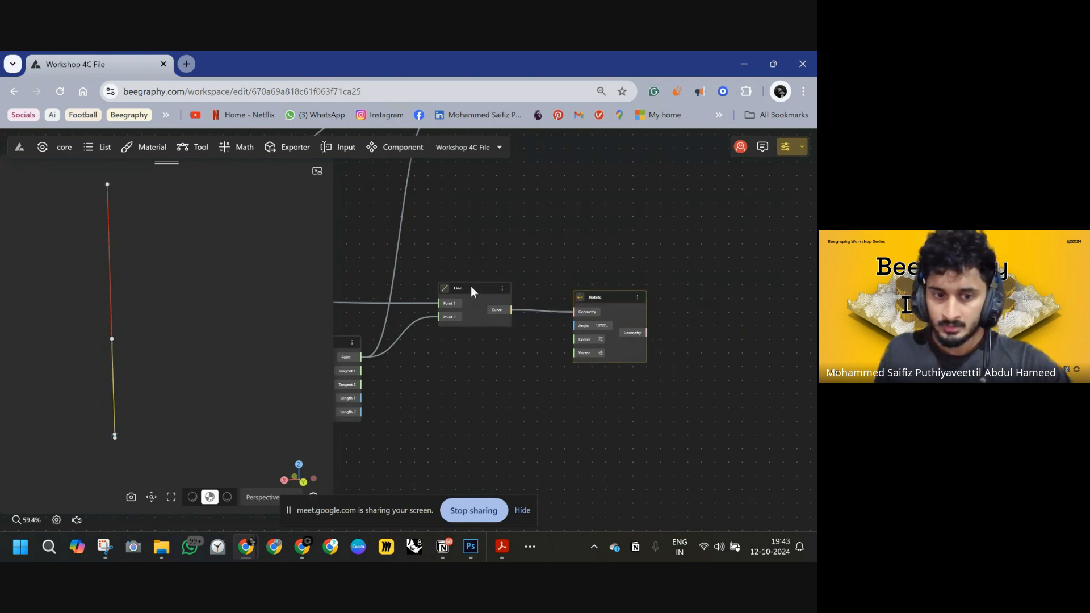
left_click_drag(603, 303, 619, 304)
left_click_drag(556, 379, 709, 371)
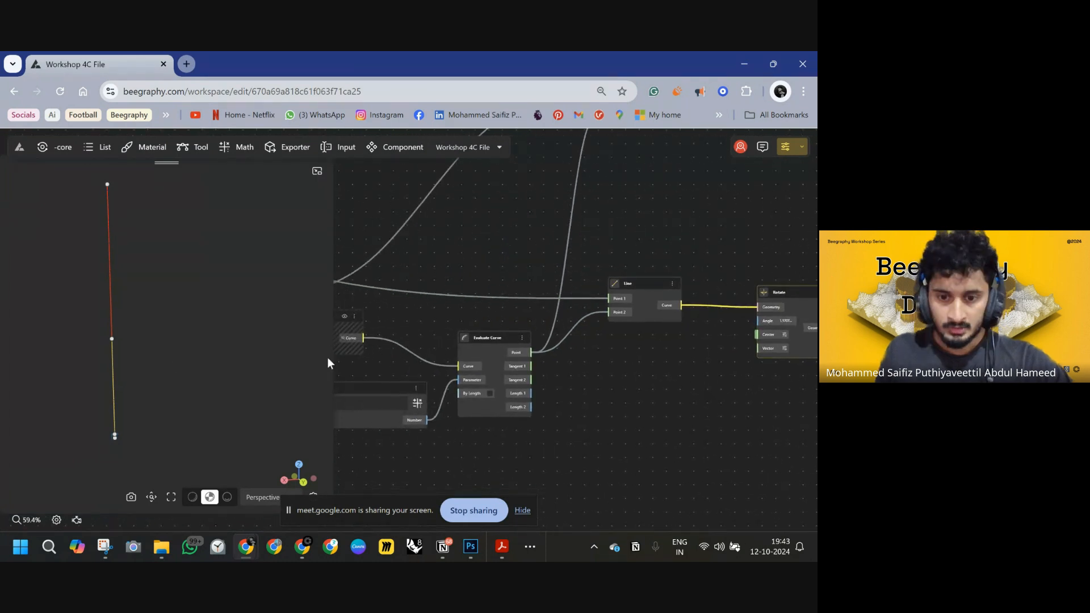
scroll(522, 400, "down", 10)
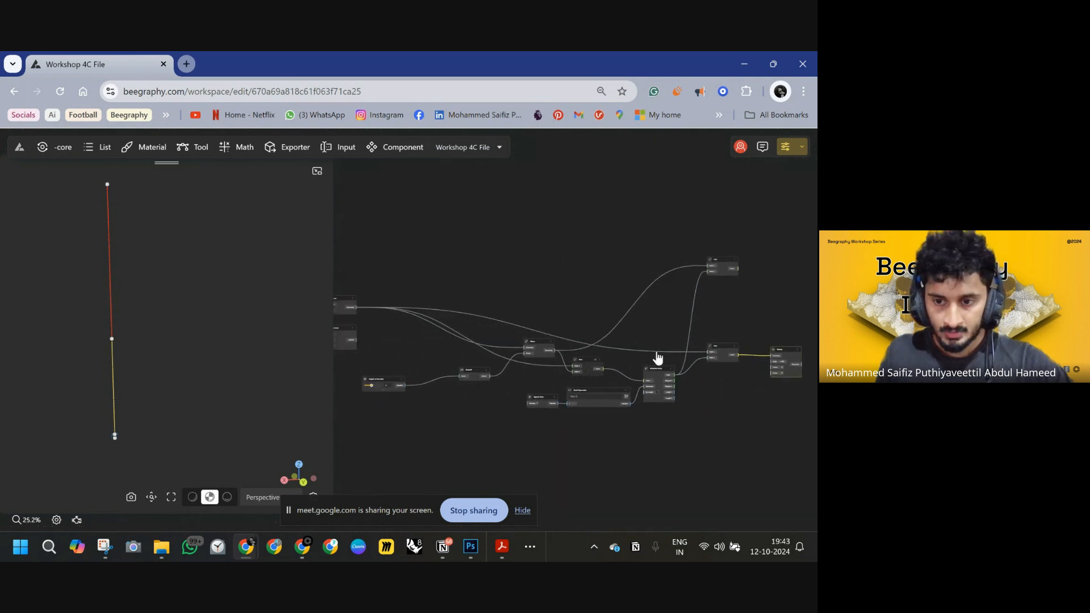
- Feed the relayed point into the Rotate node's Center, then add a VectorX node and connect it to Rotate's Vector input
left_click_drag(706, 382, 637, 362)
scroll(613, 342, "up", 6)
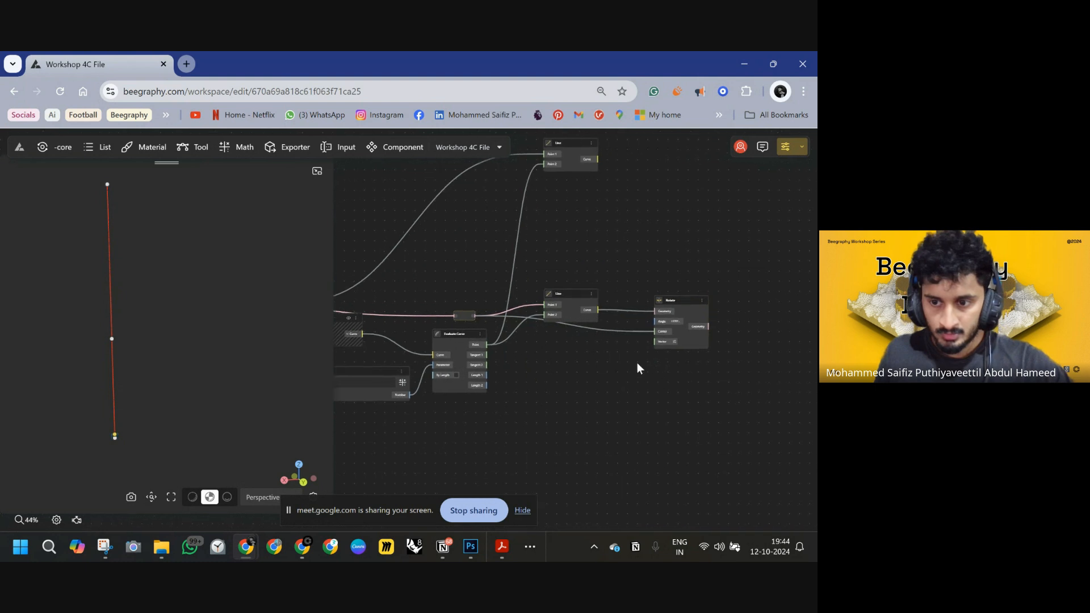
scroll(608, 359, "up", 5)
double_click(549, 357)
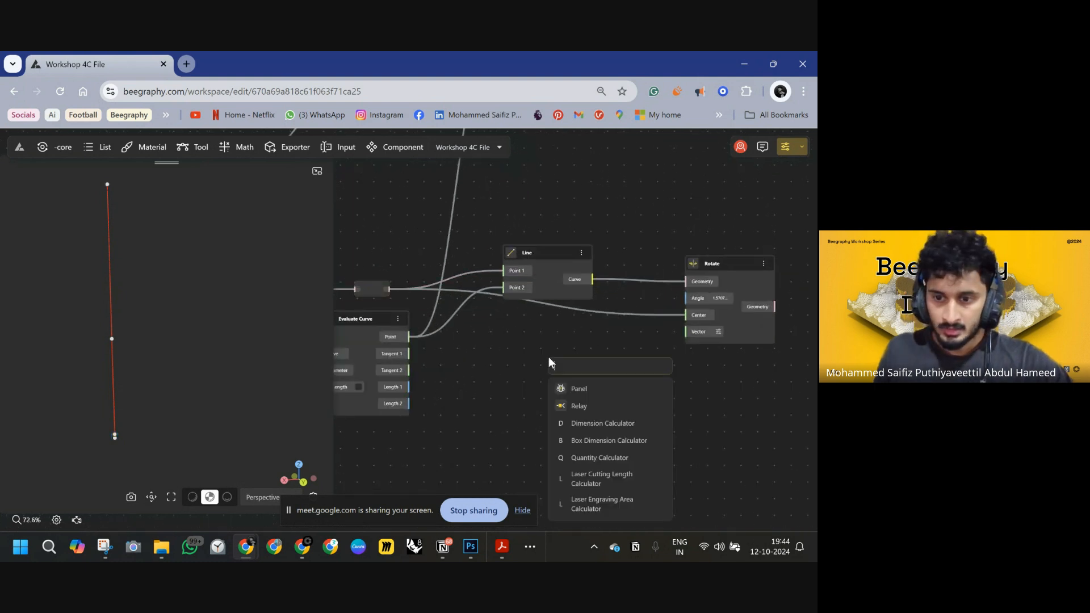
type("x")
left_click(574, 405)
left_click_drag(564, 385, 688, 333)
right_click_drag(618, 284, 665, 345)
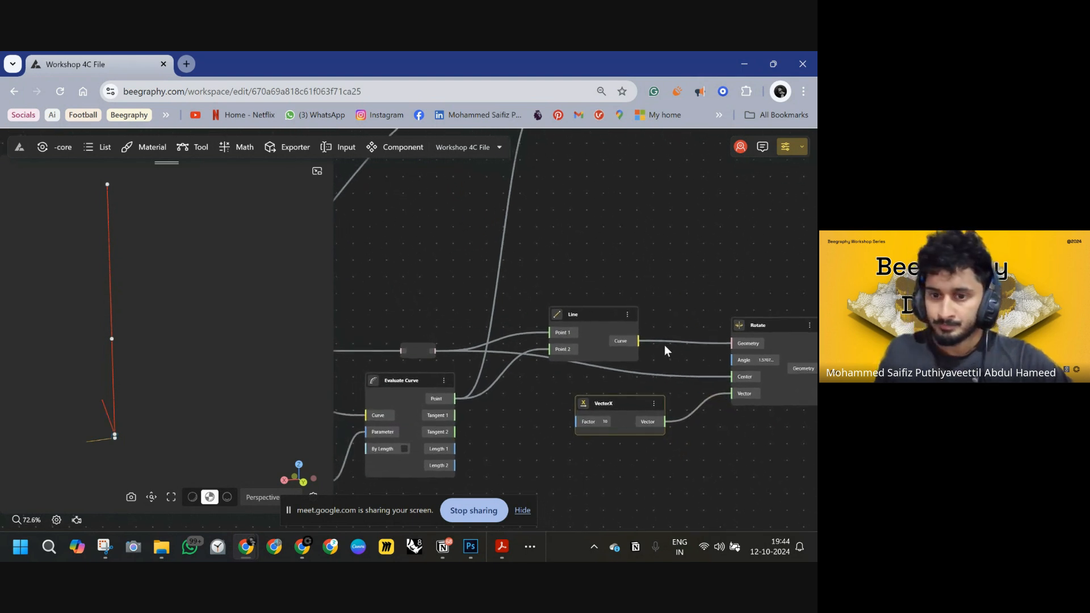
- Add a DegToRad node above the lower Line node and connect its Radian output to Rotate's Angle input
double_click(588, 276)
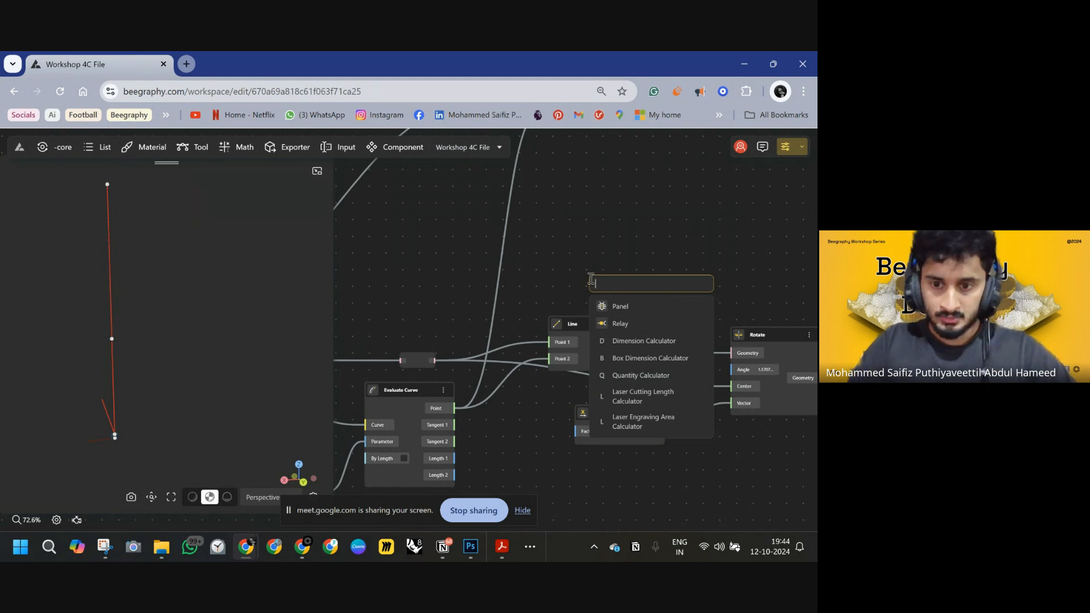
type("DE")
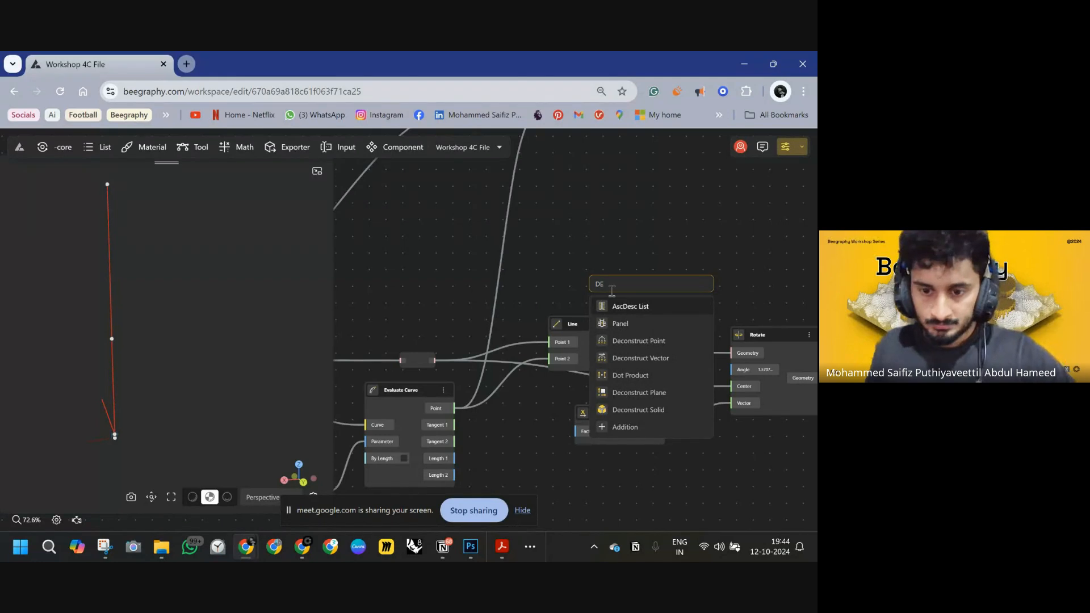
type("GR")
double_click(598, 284)
type("DE")
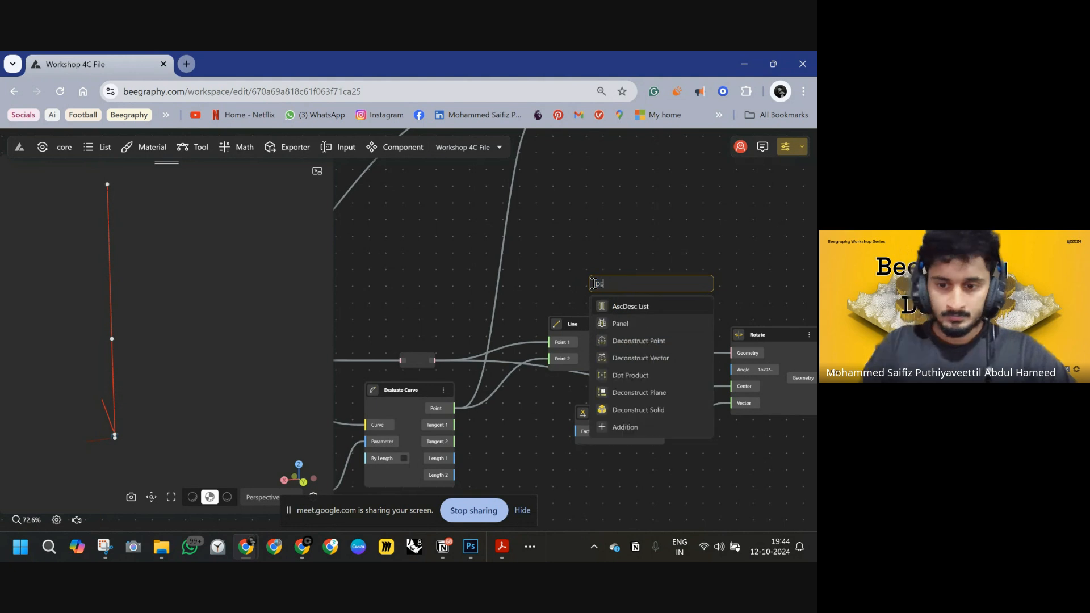
type("G")
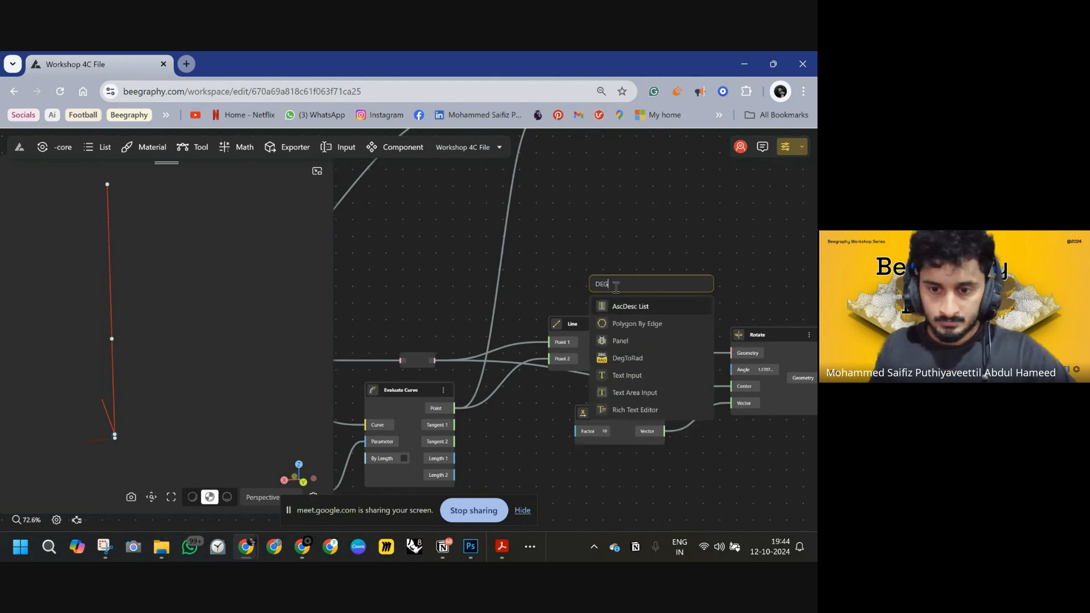
left_click(625, 356)
left_click_drag(622, 285, 577, 265)
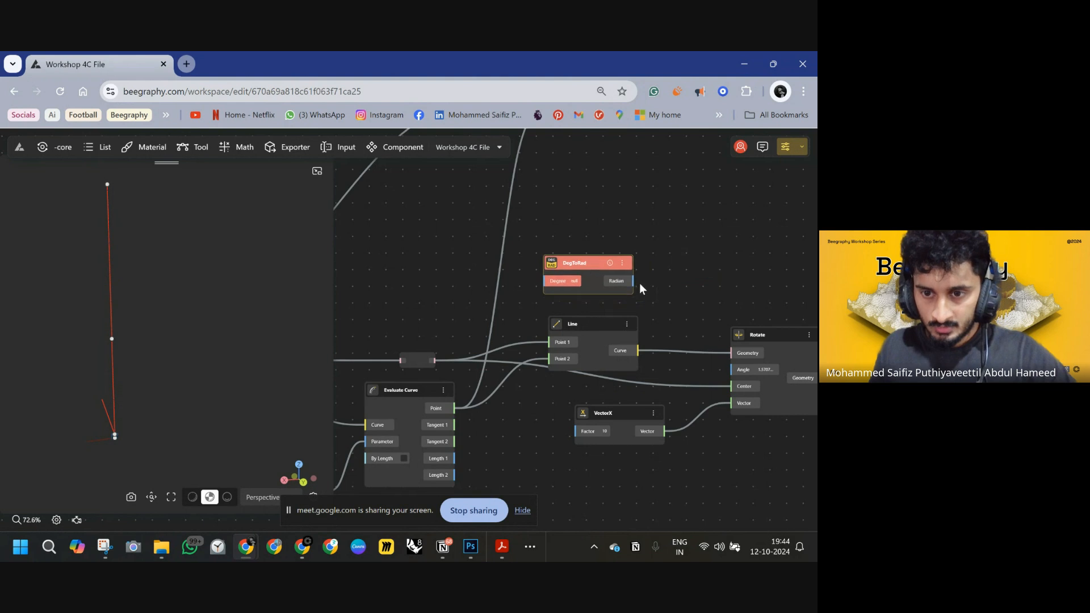
left_click_drag(634, 282, 731, 370)
right_click_drag(667, 256, 748, 275)
- Add a Range Input running from 0 to 90 for DegToRad's Degree input
double_click(438, 285)
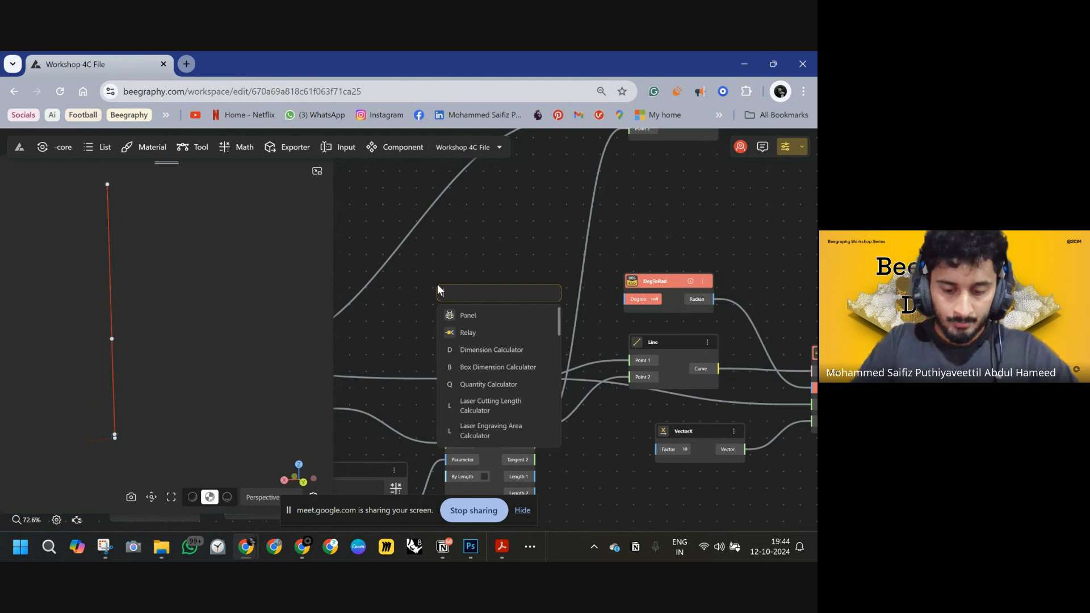
type("0<")
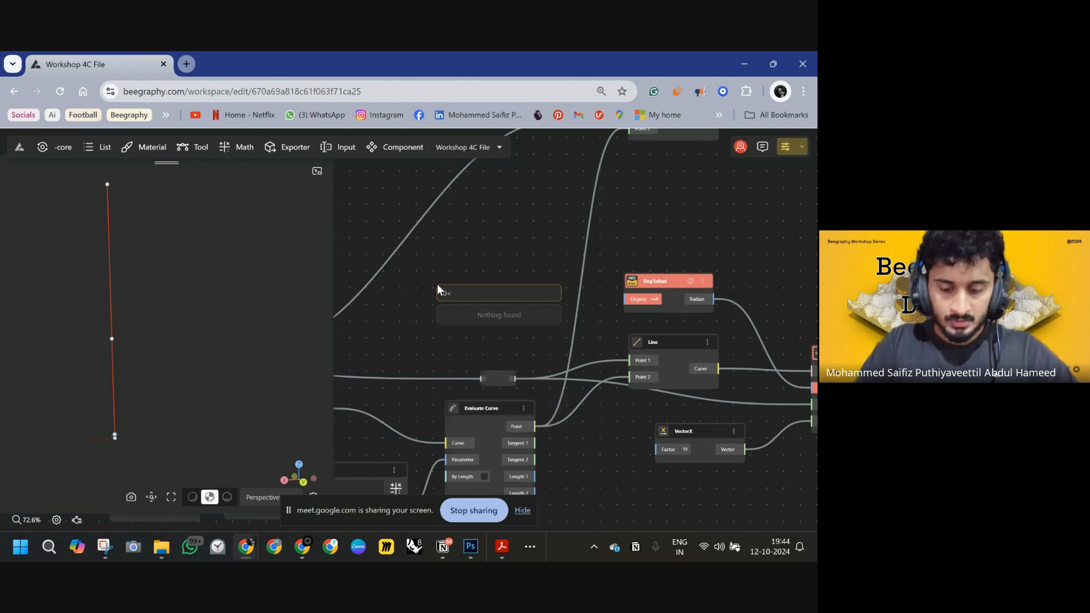
type("90")
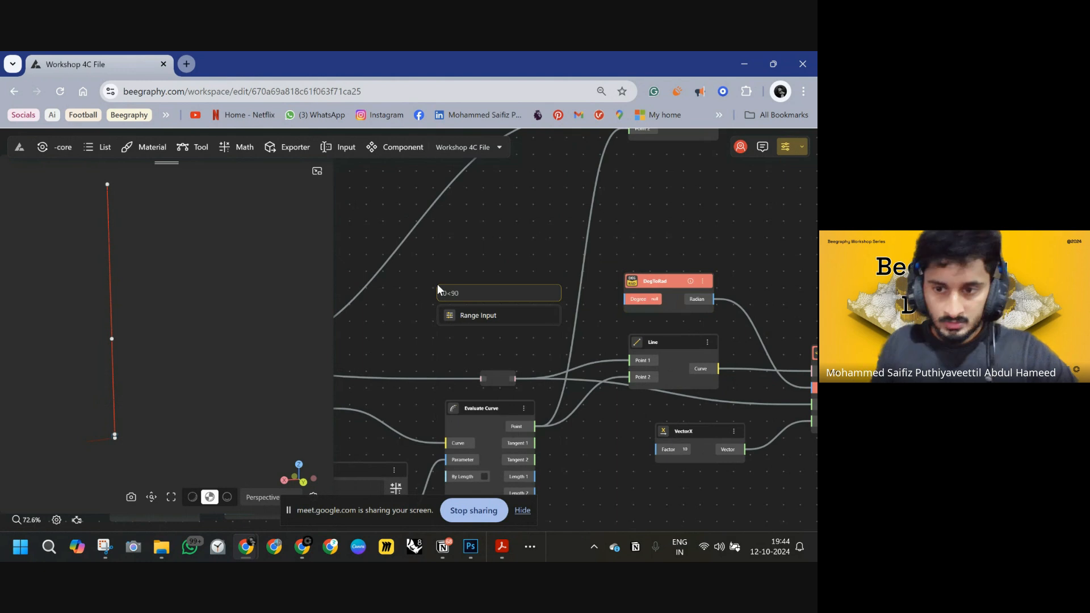
left_click(548, 316)
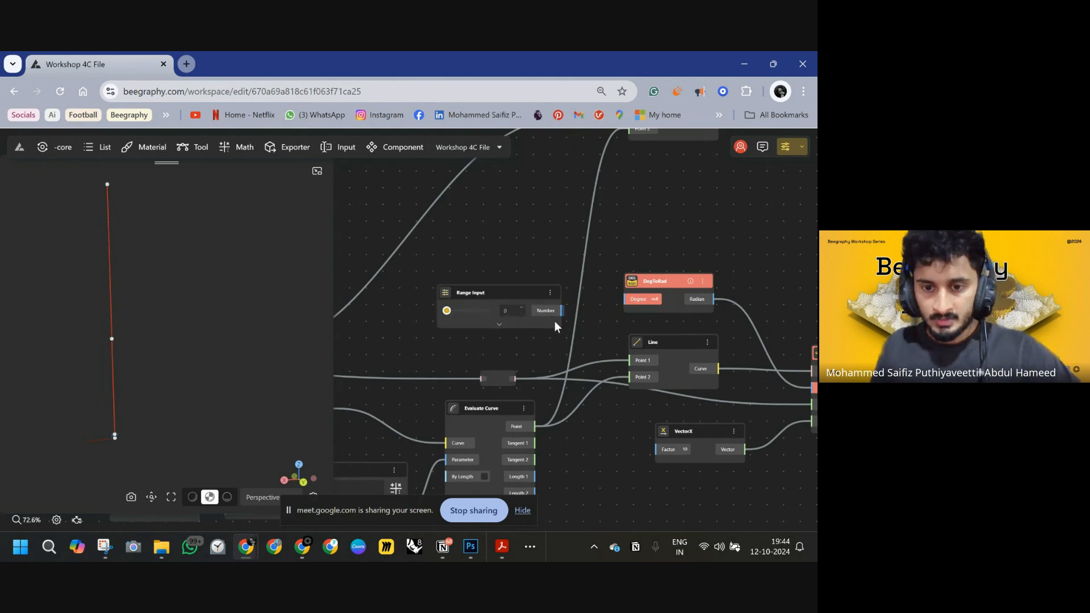
- Link the Range Input to DegToRad, move it back toward the start of the graph and rename it STICK TO SEAT SWITCH
left_click_drag(613, 310, 375, 201)
scroll(659, 334, "down", 4)
middle_click_drag(517, 283, 730, 367)
left_click_drag(591, 289, 393, 196)
middle_click_drag(541, 302, 801, 420)
scroll(546, 286, "up", 7)
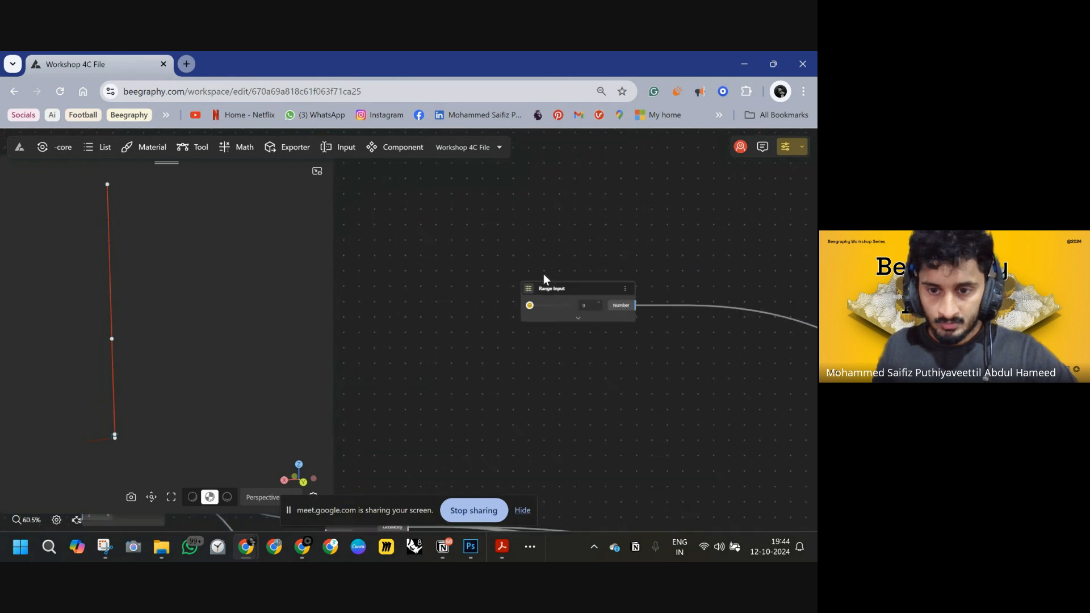
double_click(552, 293)
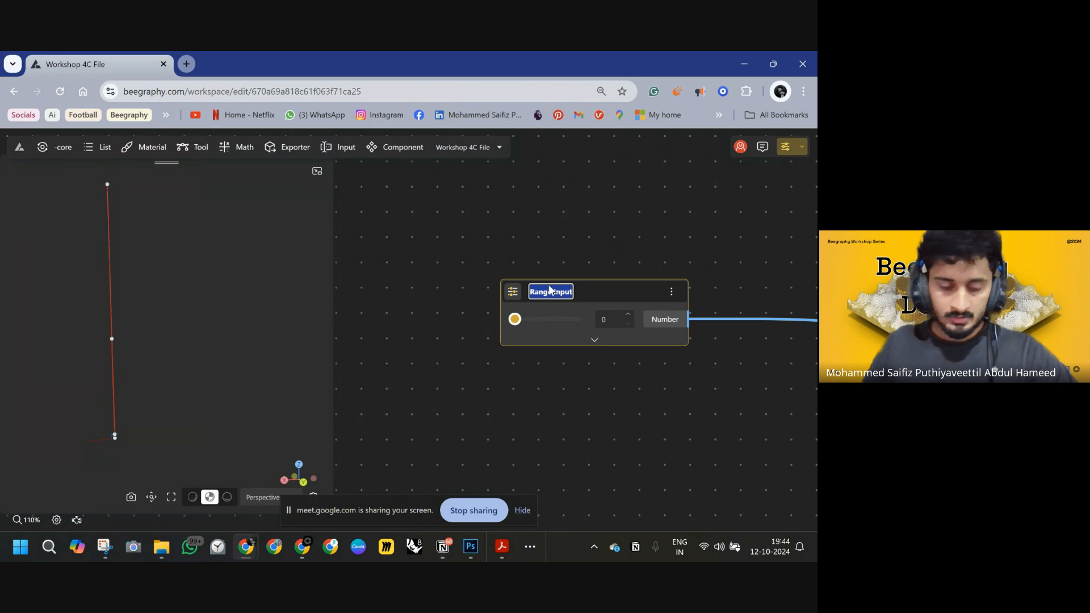
type("STICK")
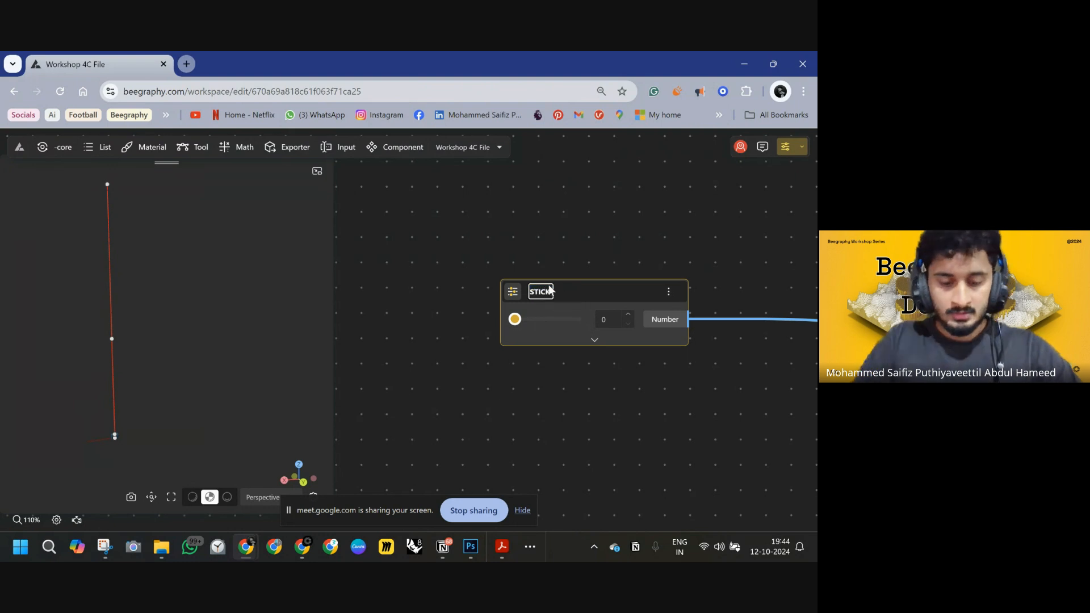
type(" TO SEAT SWITCH")
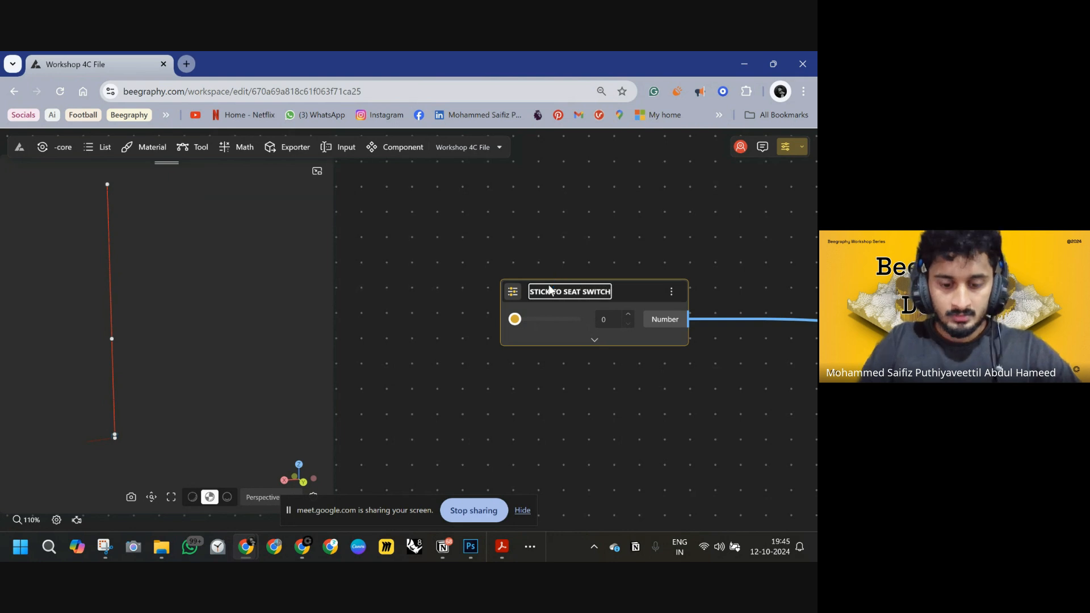
- Set the STICK TO SEAT SWITCH to 90 and check the leg's rotation in the 3D preview
left_click_drag(515, 320, 545, 328)
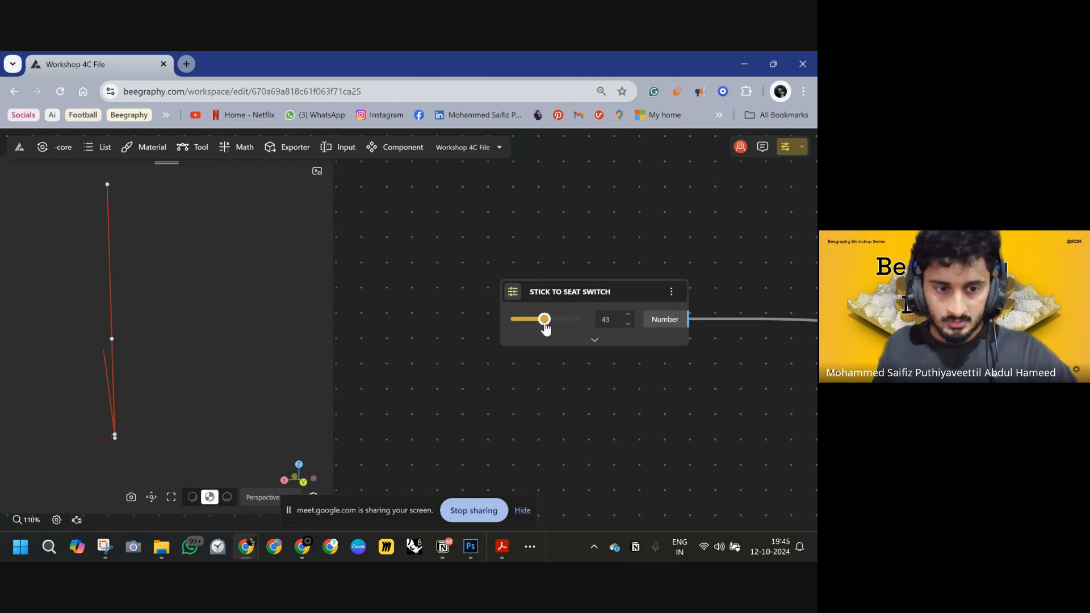
left_click_drag(207, 369, 144, 379)
left_click_drag(560, 330, 588, 326)
left_click_drag(229, 386, 220, 360)
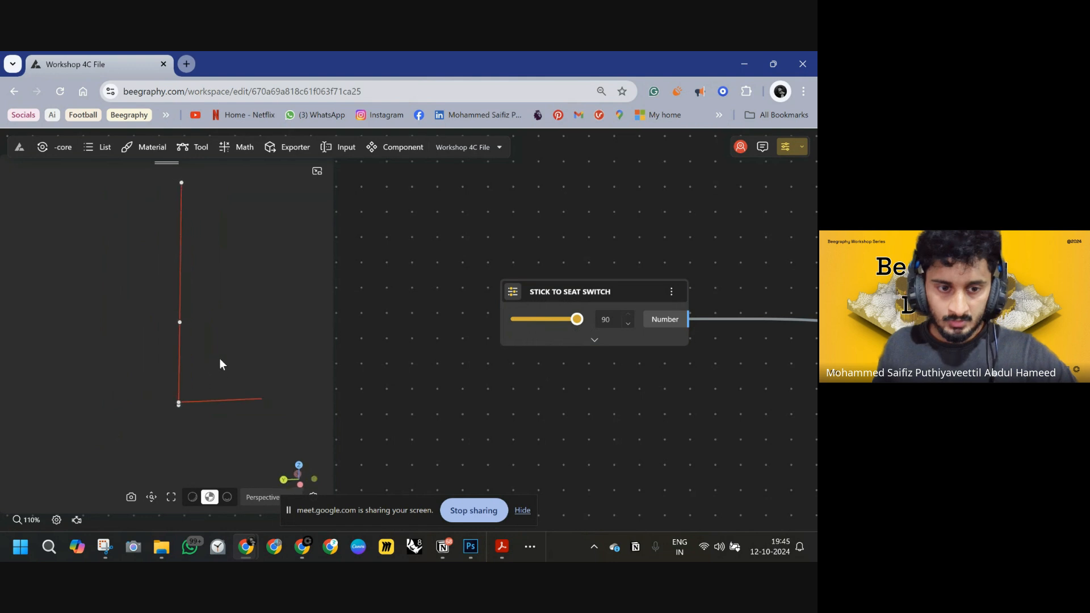
- Locate the rotated leg's Rotate node from the preview and examine how it traces back to the STICK TO SEAT SWITCH
left_click(232, 401)
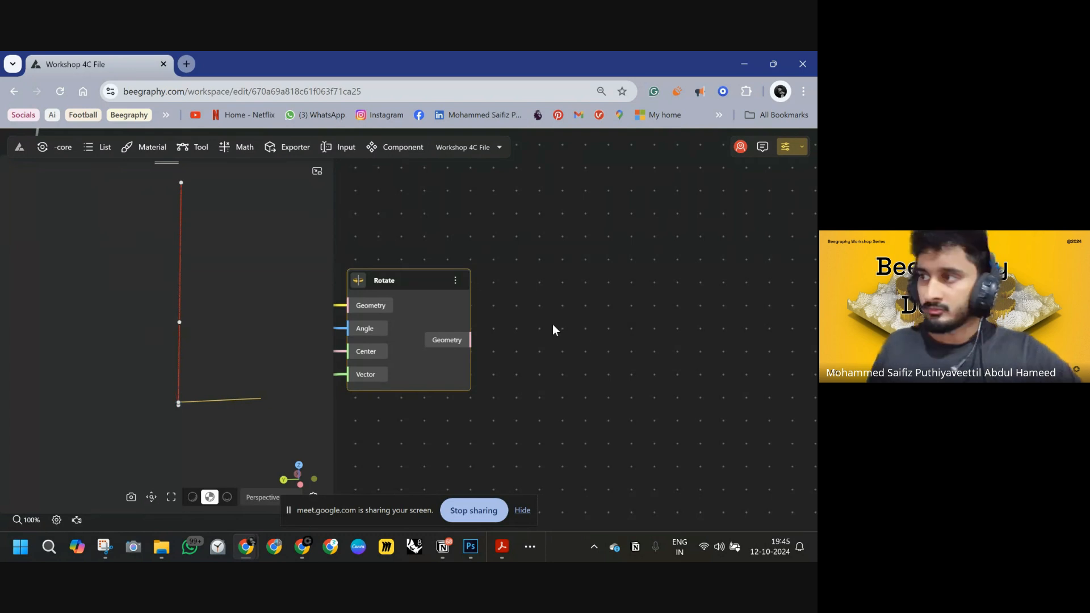
scroll(546, 288, "down", 10)
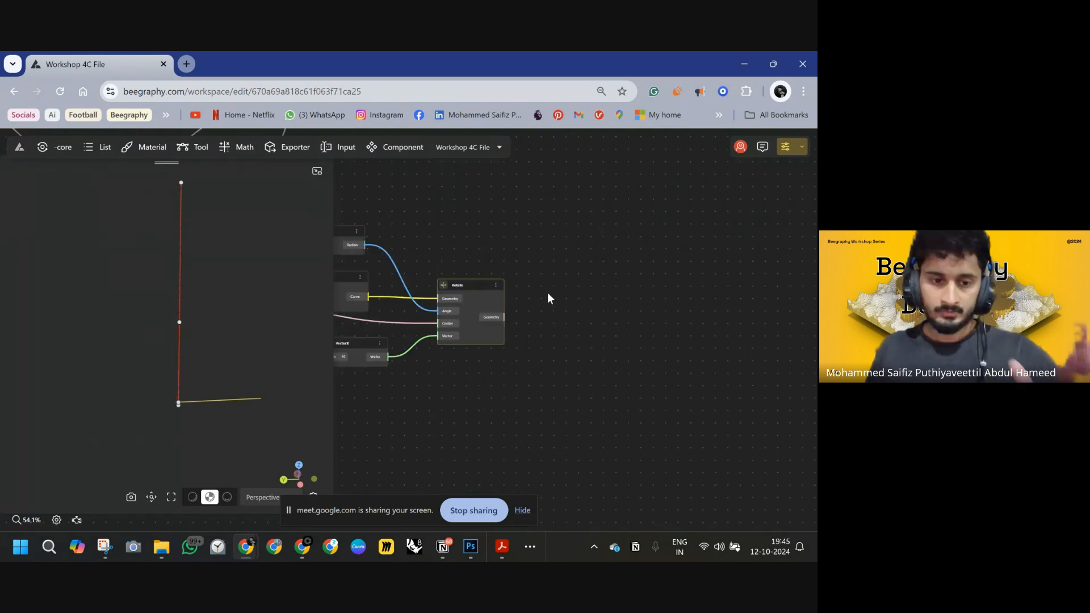
scroll(534, 234, "up", 7)
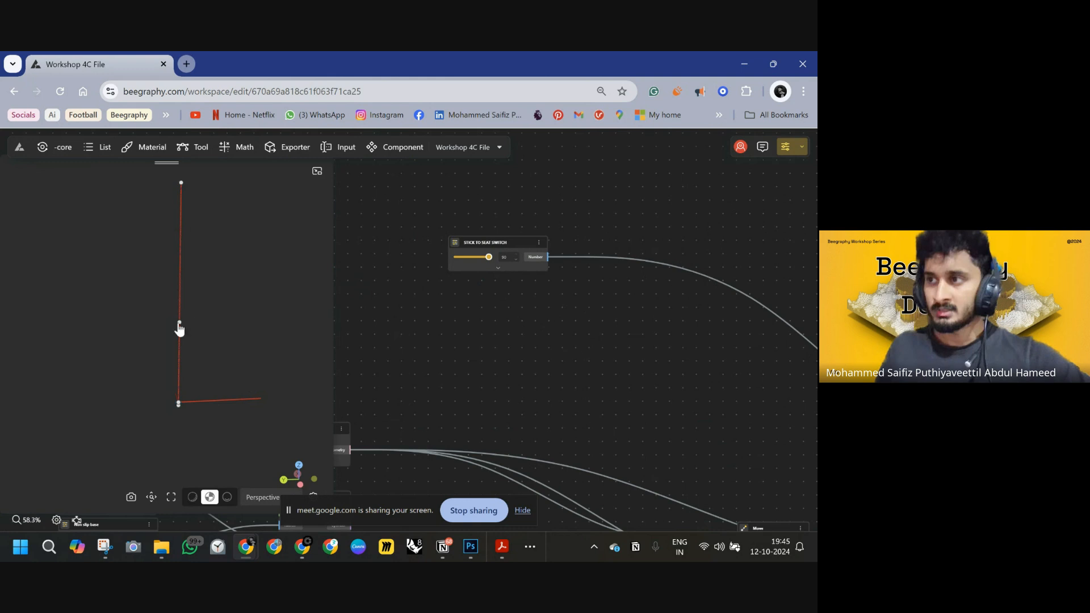
scroll(581, 322, "down", 3)
left_click_drag(581, 322, 538, 309)
scroll(465, 267, "up", 5)
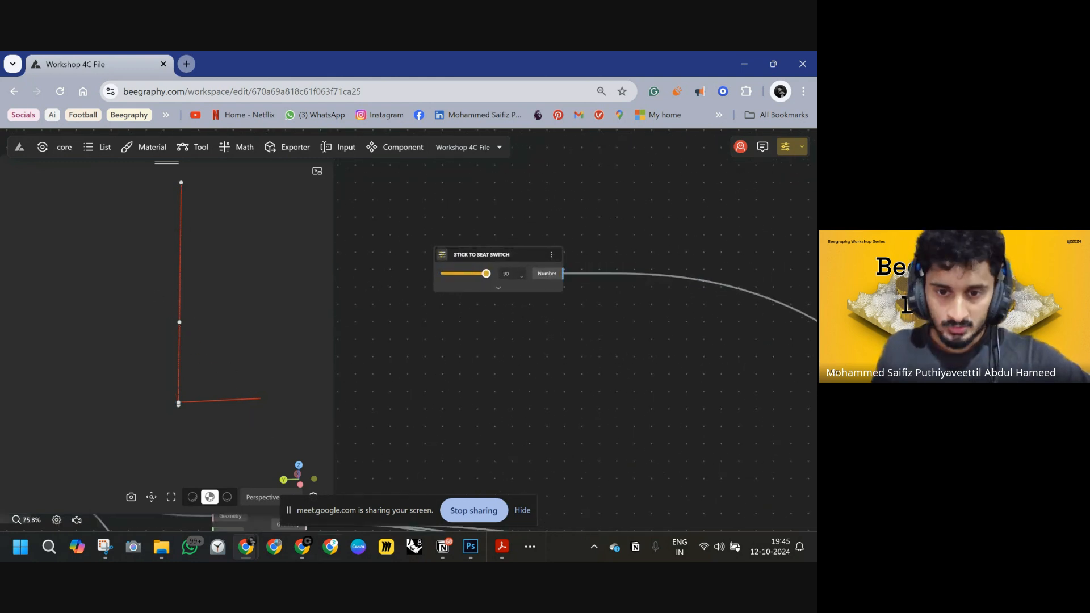
- Switch to Photoshop to review the stool's folding sketch, then return to the Beegraphy graph
left_click(471, 546)
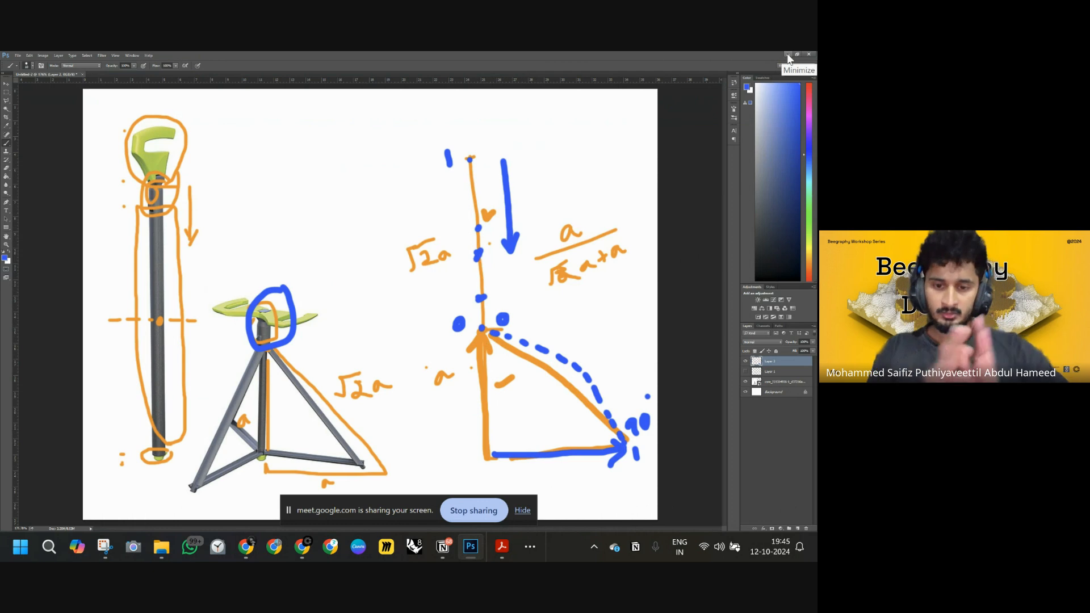
left_click(303, 547)
mouse_move(268, 545)
left_click(280, 495)
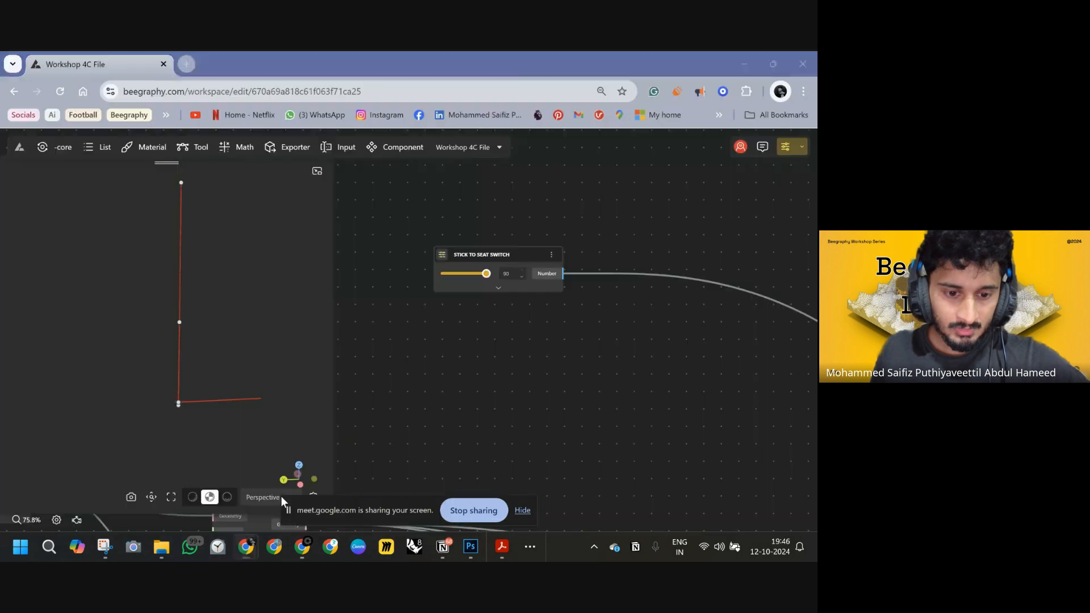
- Shift the lower segment's Line node slightly aside and move the upper segment's Line node higher to make room
scroll(589, 334, "down", 8)
right_click_drag(795, 346, 579, 208)
scroll(591, 319, "up", 4)
scroll(604, 353, "up", 2)
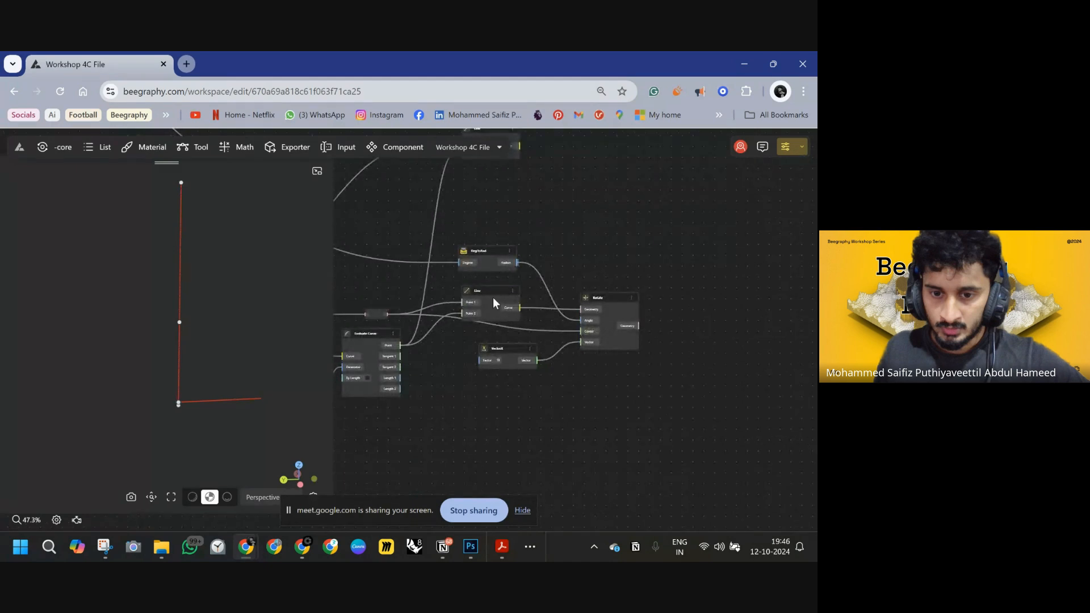
left_click_drag(492, 286, 512, 280)
right_click_drag(540, 229, 538, 345)
left_click(486, 243)
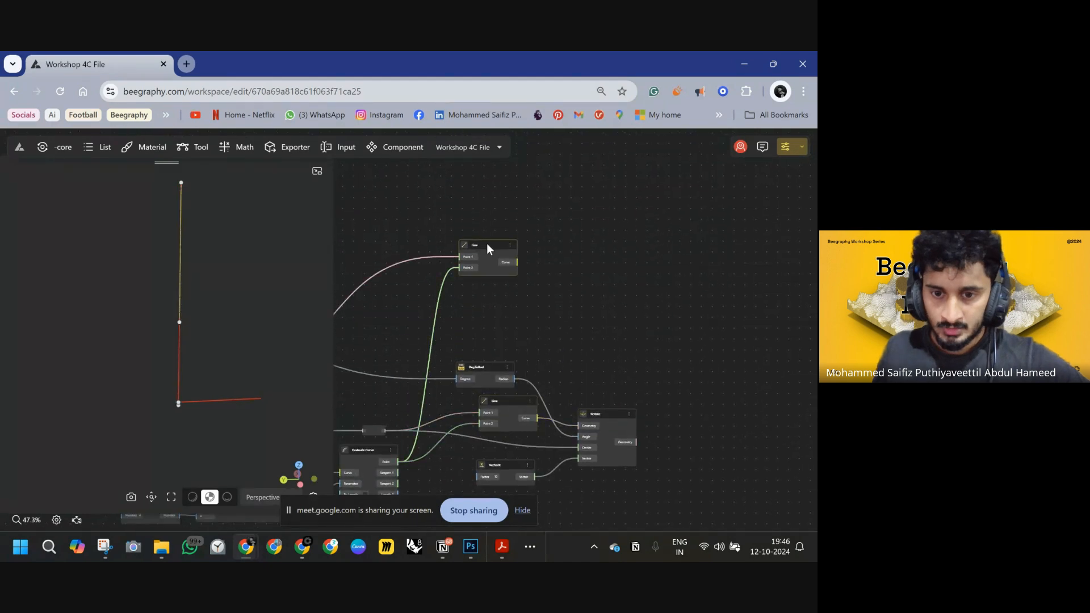
right_click_drag(615, 269, 645, 292)
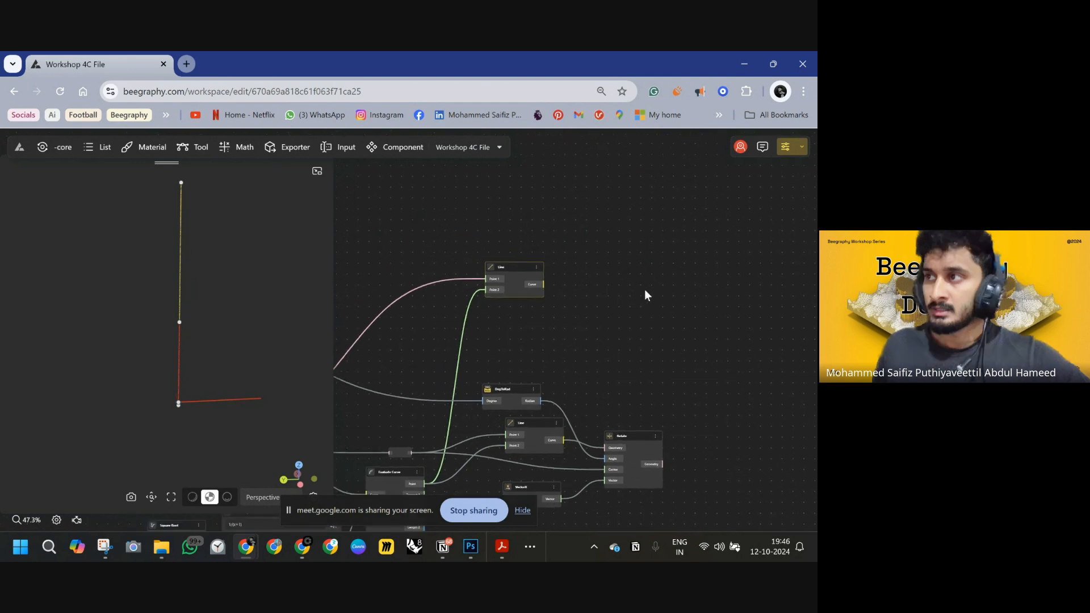
left_click_drag(518, 267, 516, 236)
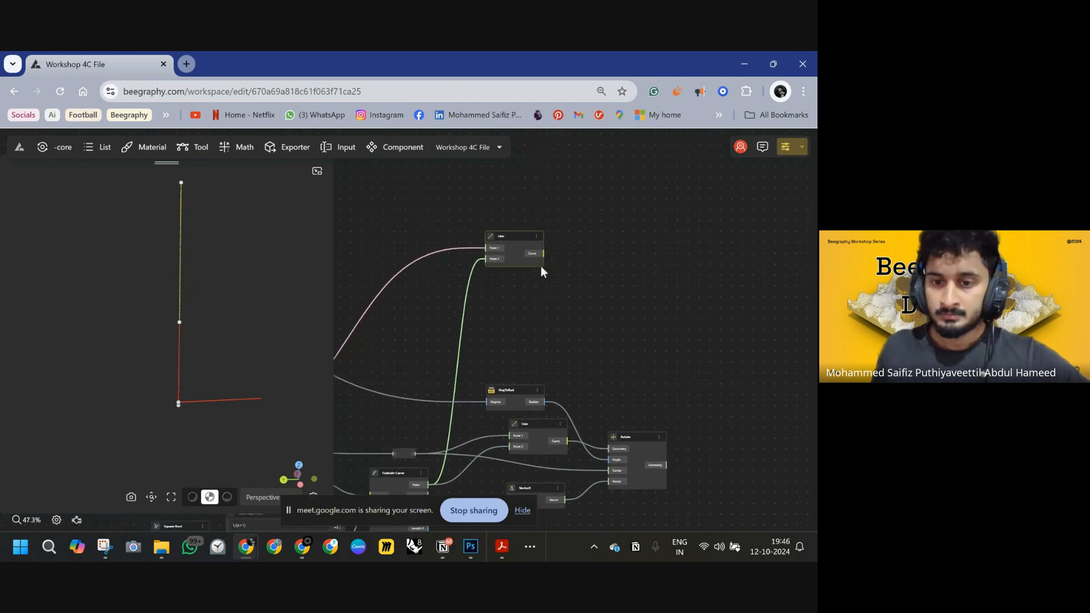
right_click_drag(585, 298, 590, 324)
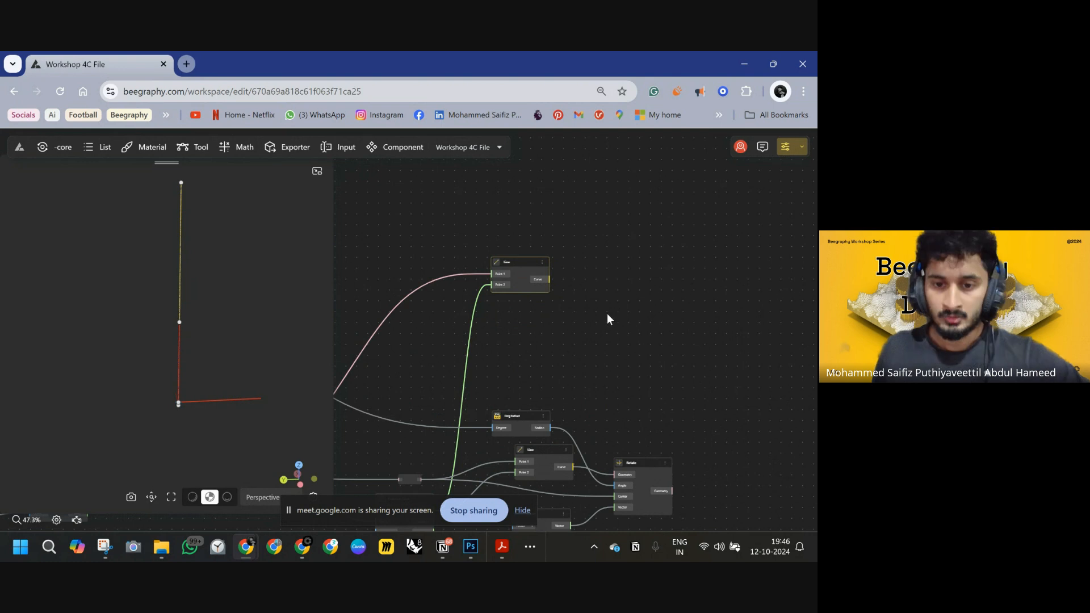
- Add an Evaluate Curve node and connect the upper segment Line's Curve output to its Curve input
double_click(608, 315)
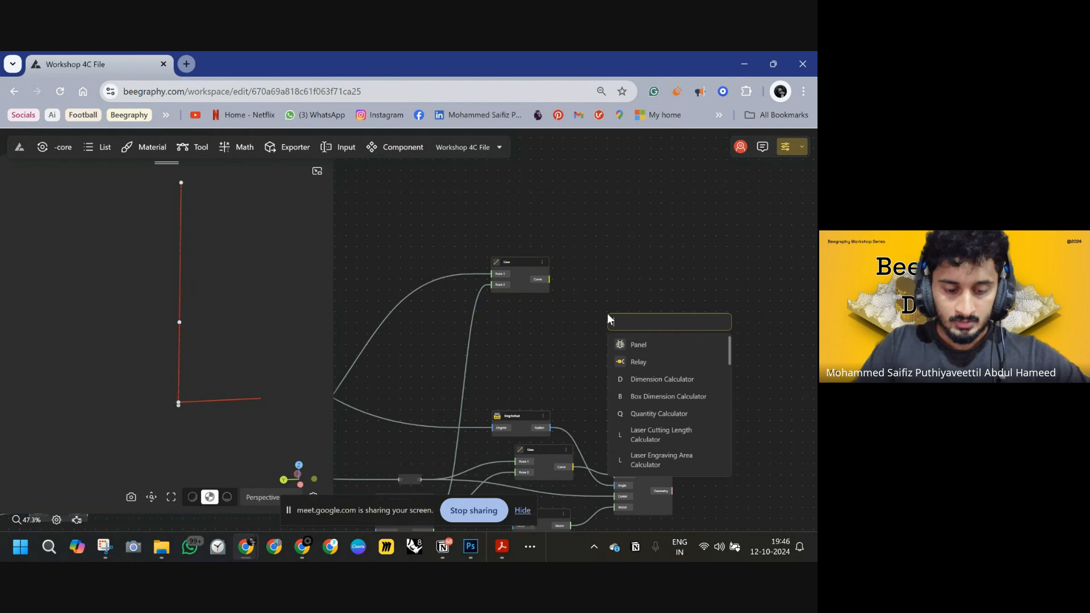
type("EVALU")
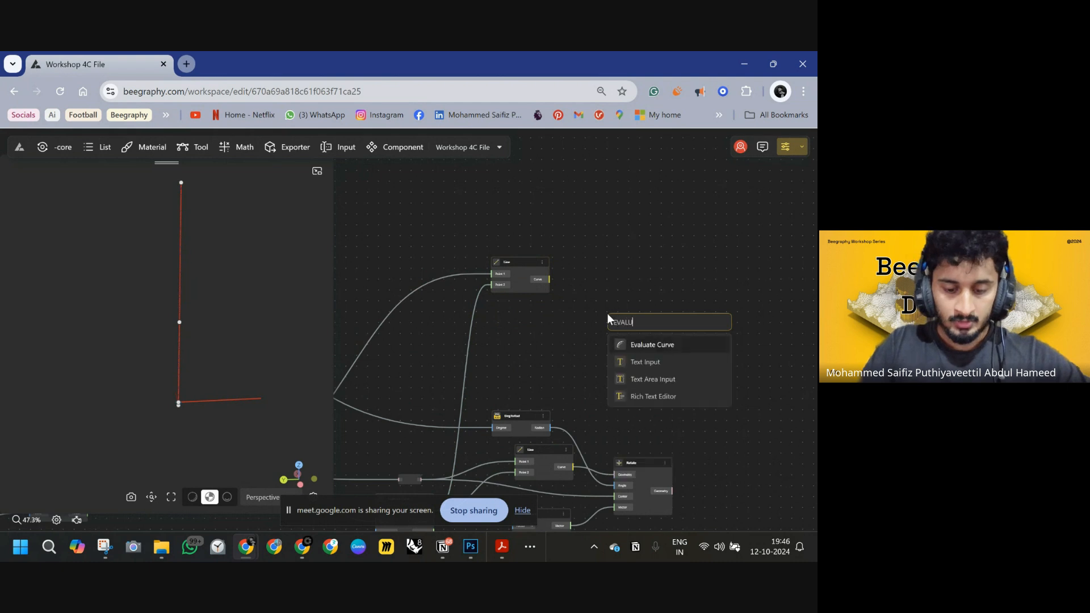
left_click(659, 346)
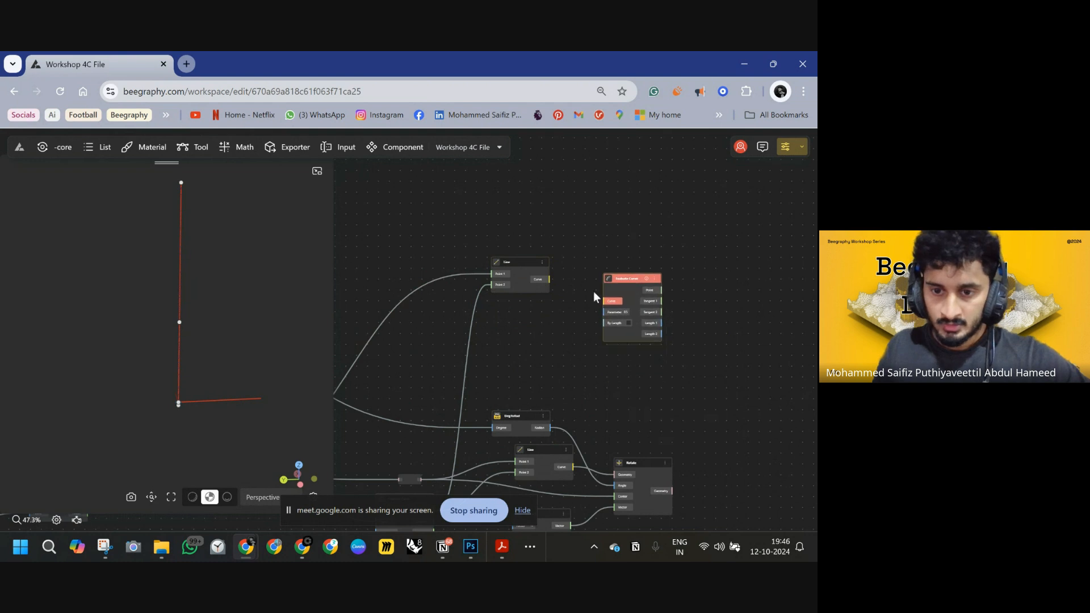
scroll(620, 296, "up", 3)
left_click_drag(527, 277, 524, 275)
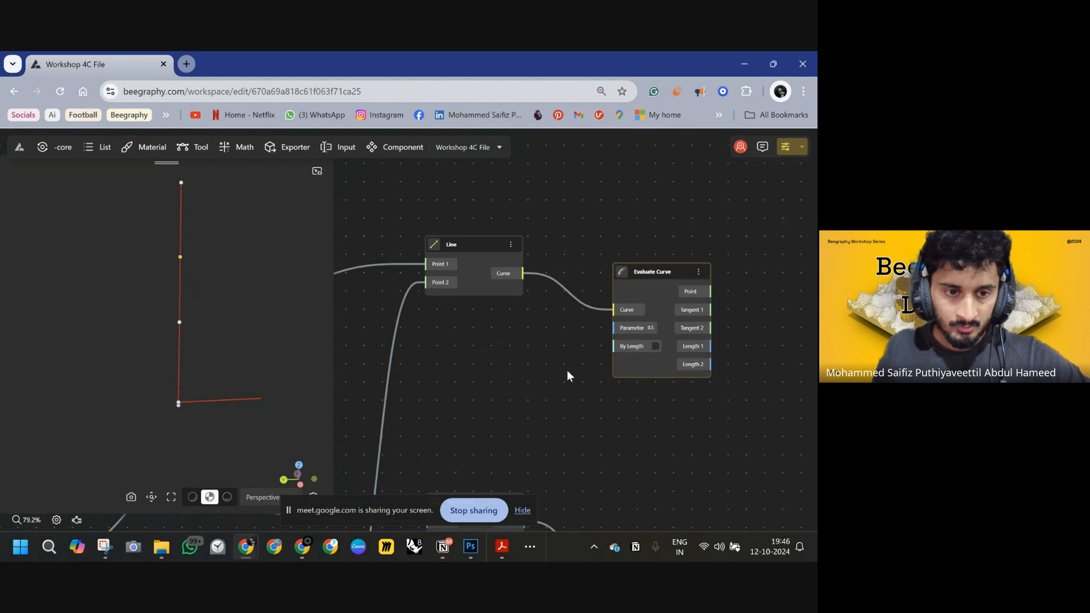
- Add a Remap Numbers node below the upper segment's Line and connect its Number output to Evaluate Curve's Parameter input
left_click_drag(567, 373, 662, 356)
left_click_drag(594, 316, 629, 302)
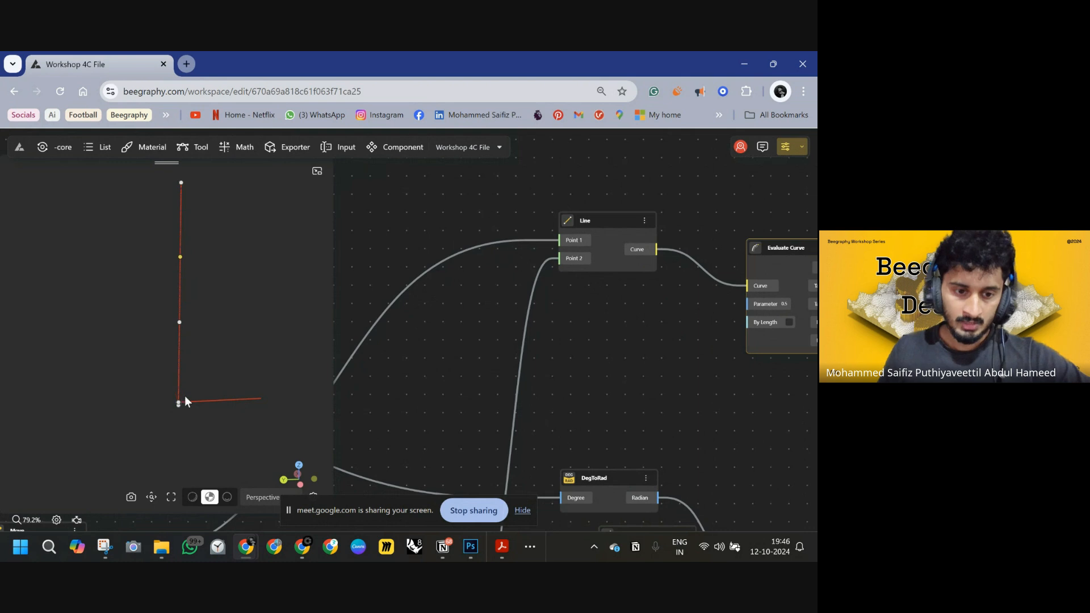
left_click(230, 400)
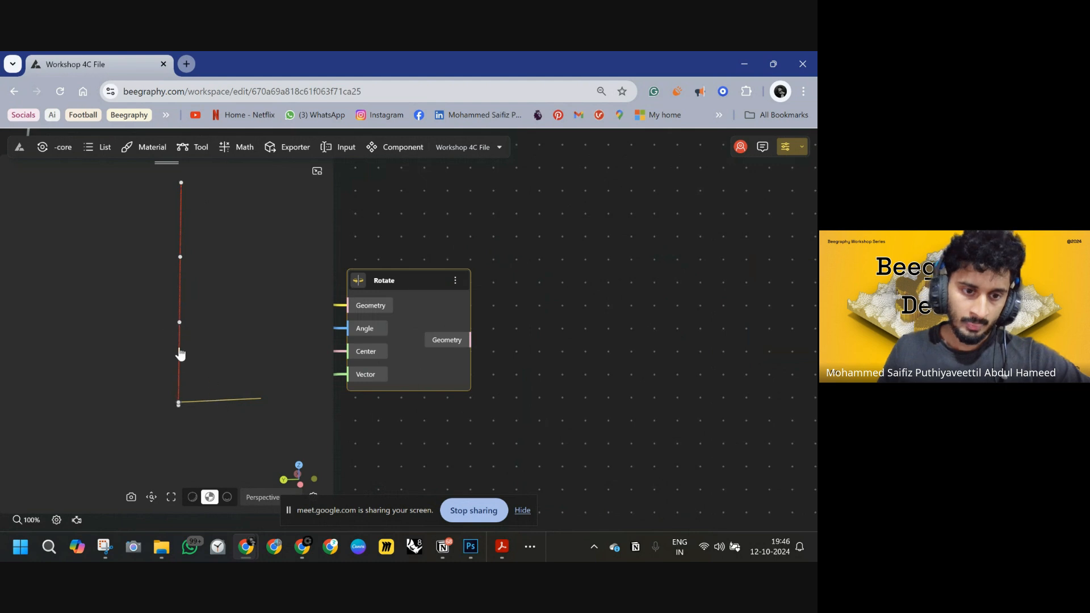
left_click(182, 184)
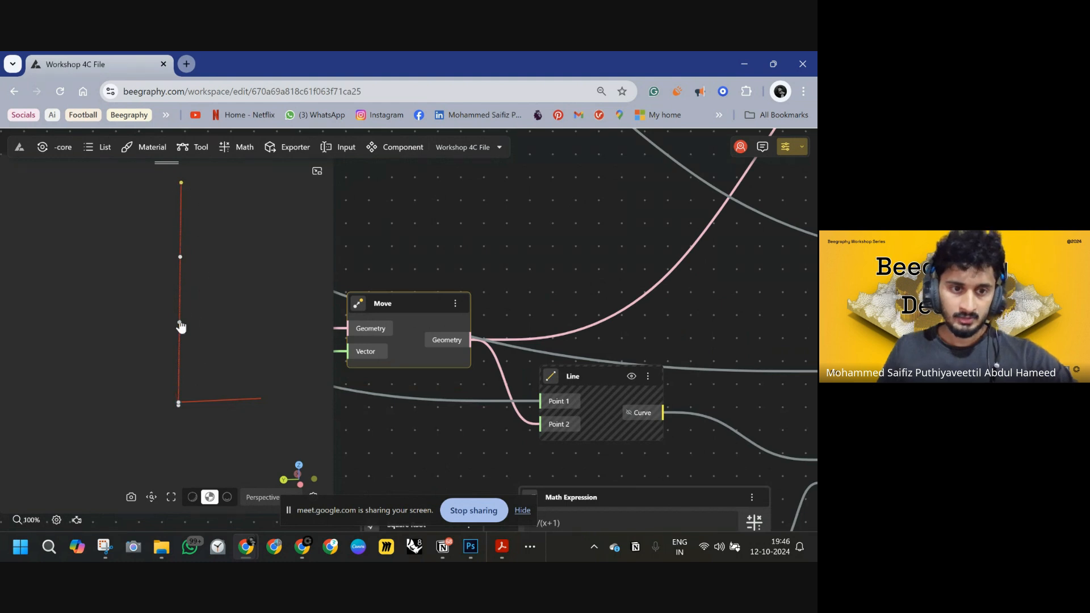
scroll(616, 280, "down", 10)
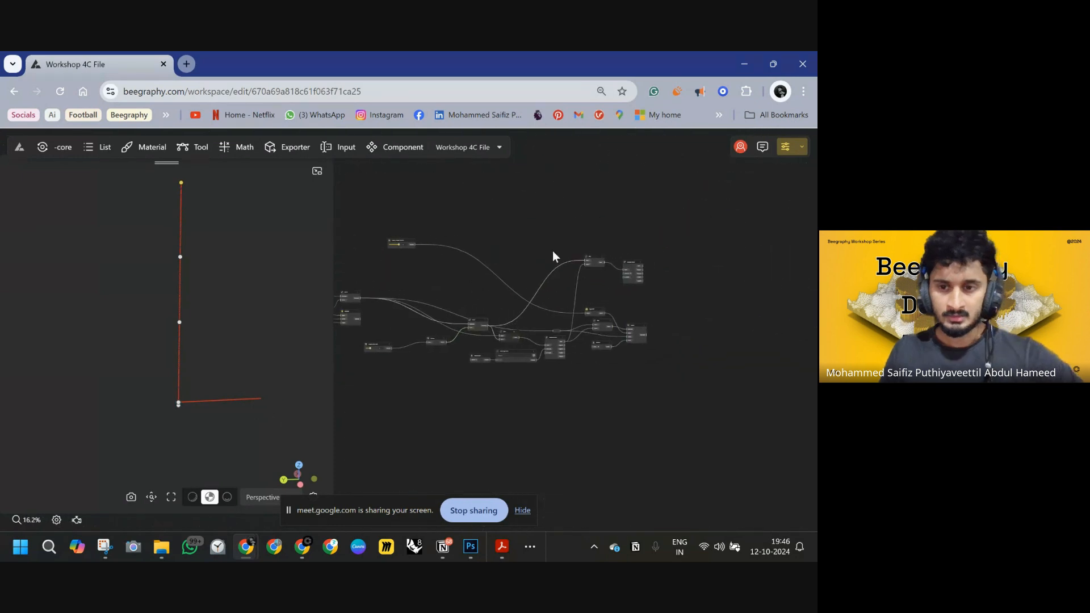
scroll(608, 268, "up", 7)
double_click(499, 280)
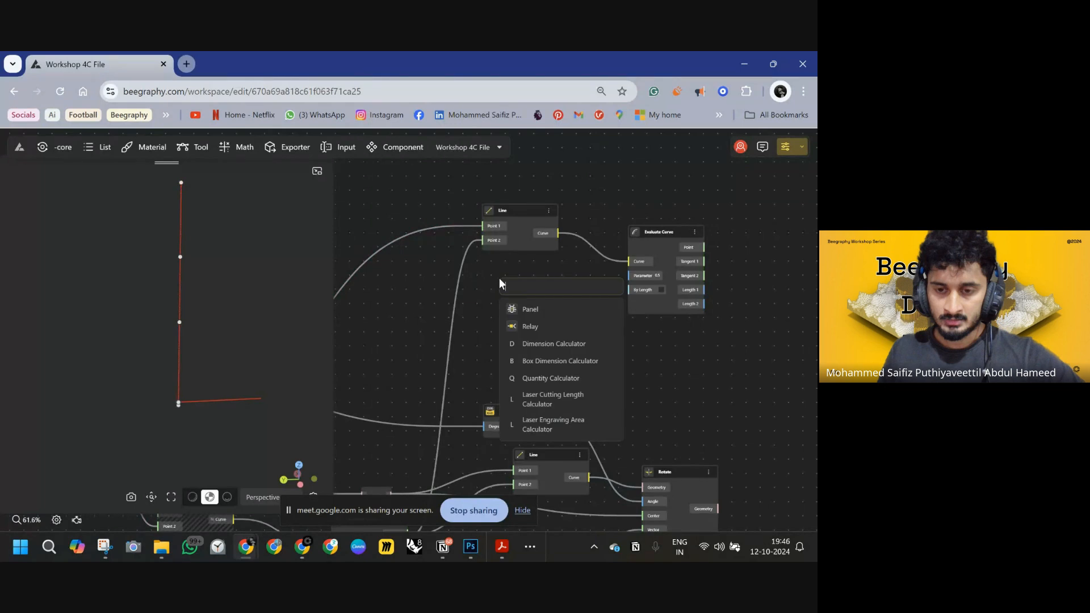
type("REM")
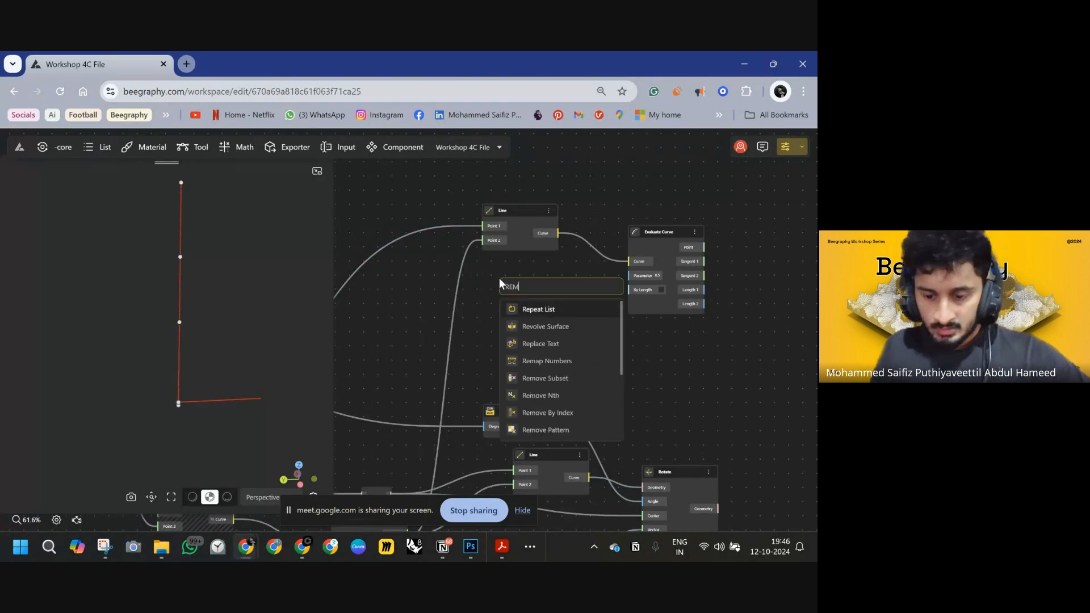
key("BackSpace")
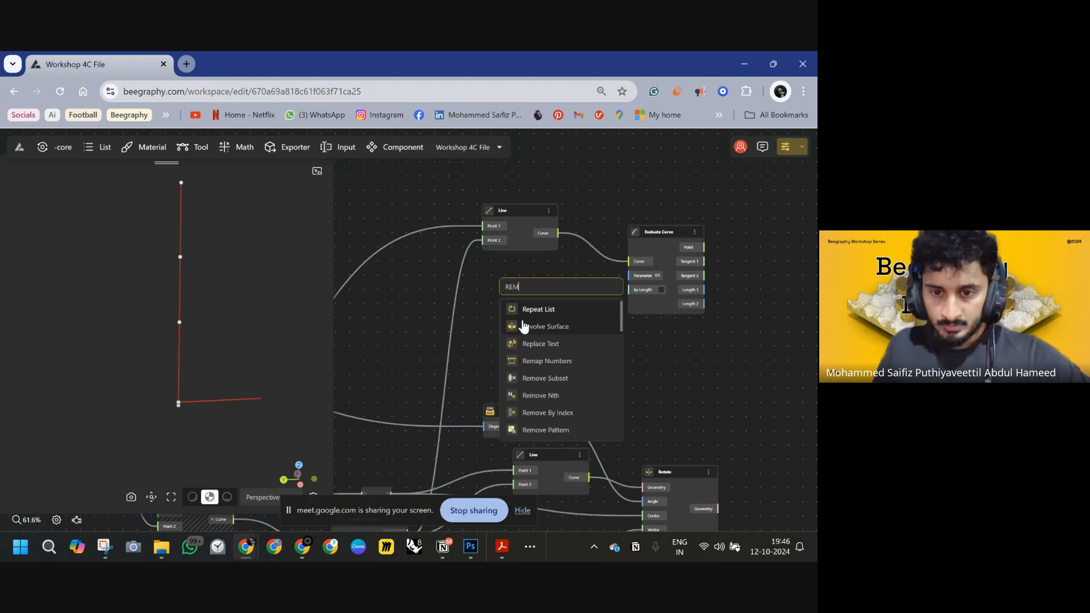
type("M")
left_click(543, 310)
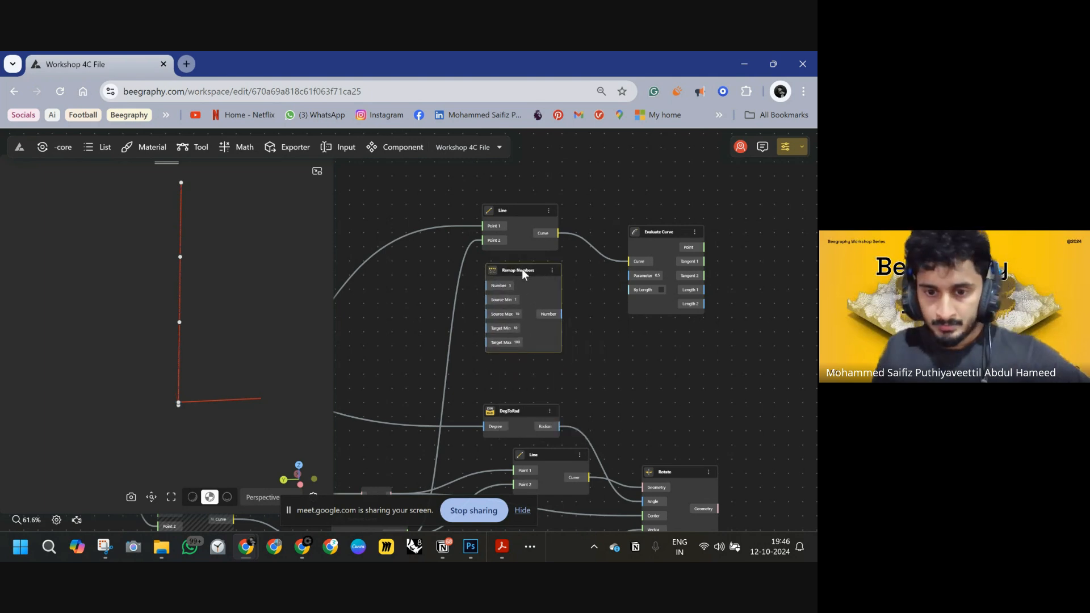
left_click_drag(561, 314, 630, 282)
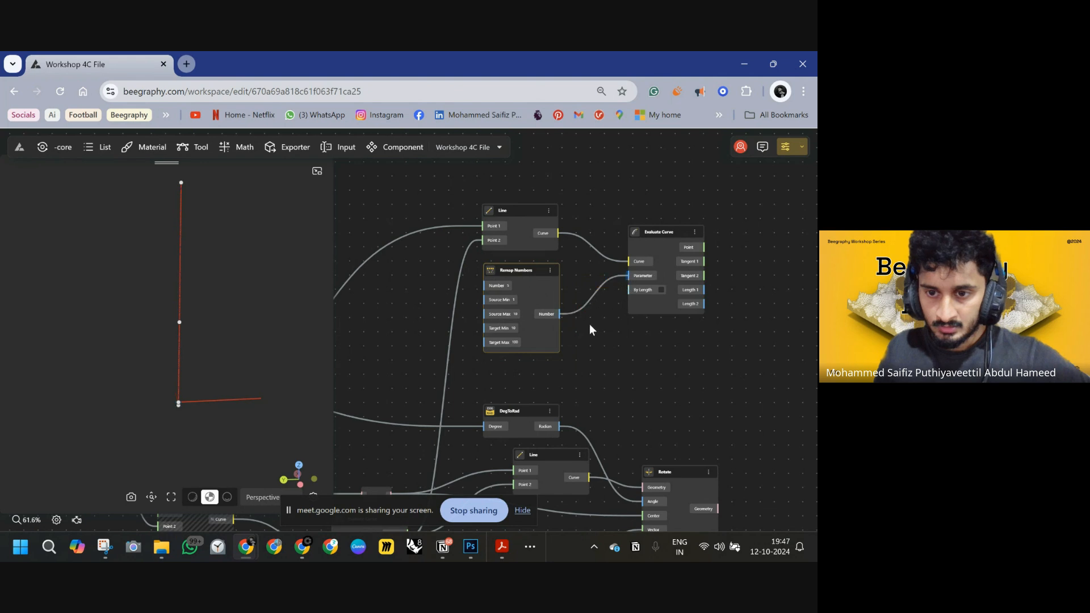
- Set the Remap Numbers node's source range to 0–90 and its target range to 0–1
left_click_drag(604, 324, 662, 340)
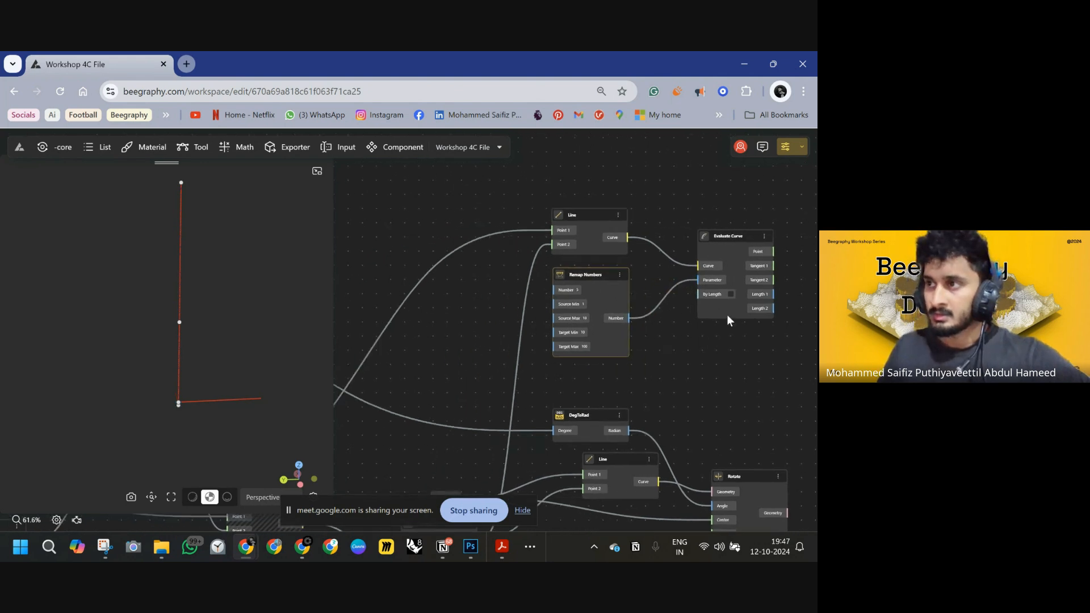
scroll(585, 309, "up", 5)
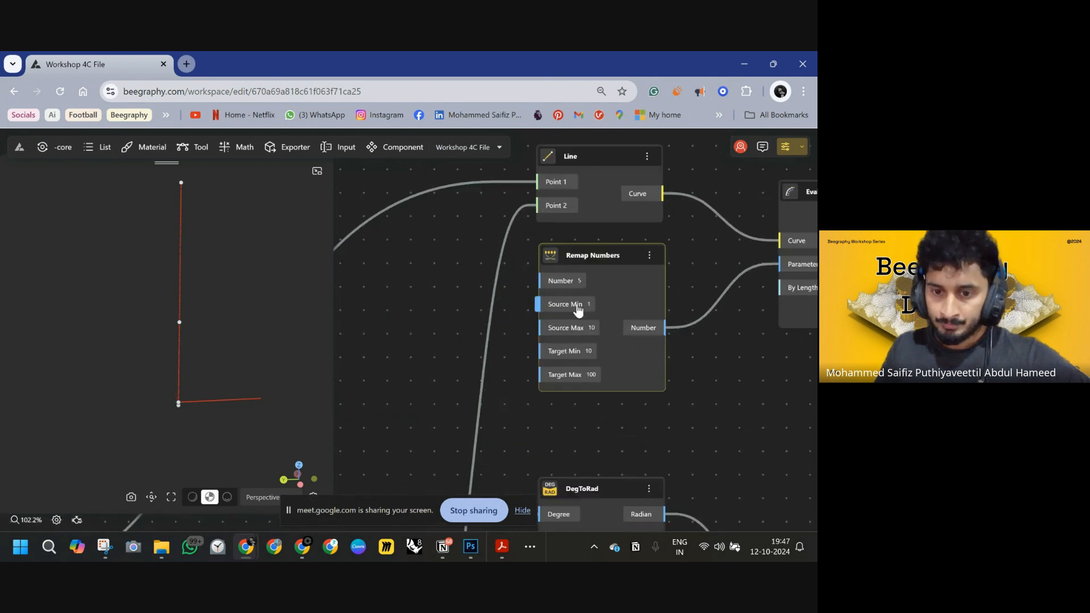
left_click(591, 305)
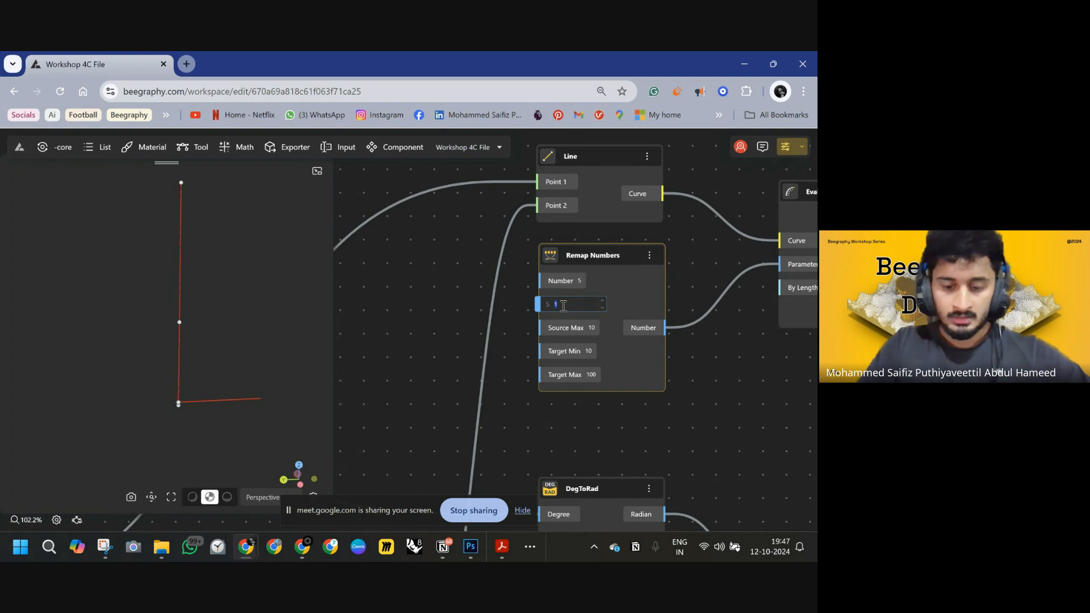
left_click(593, 329)
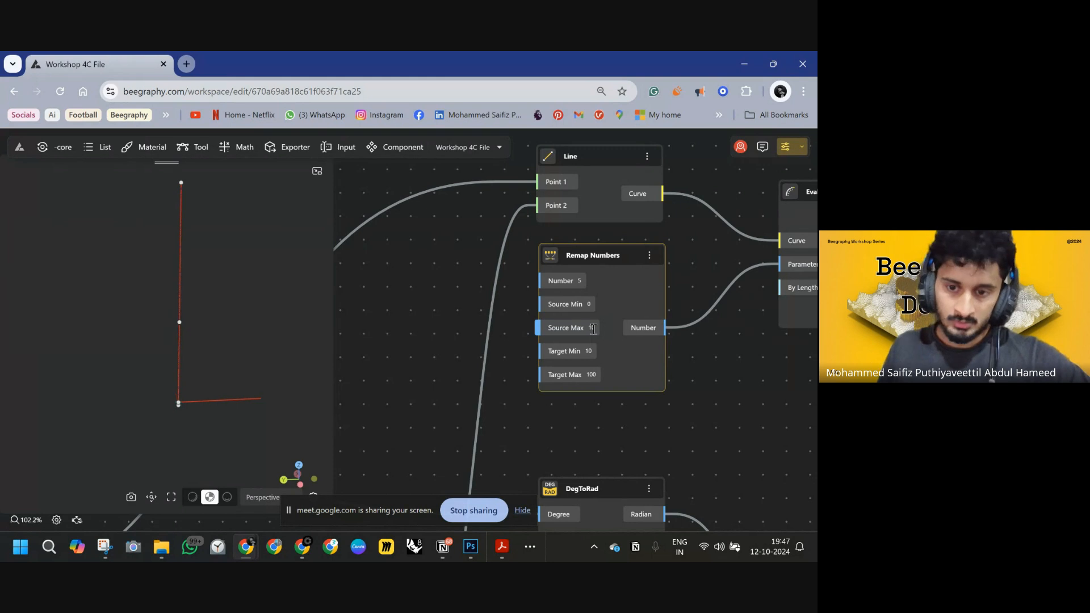
left_click(593, 330)
type("90")
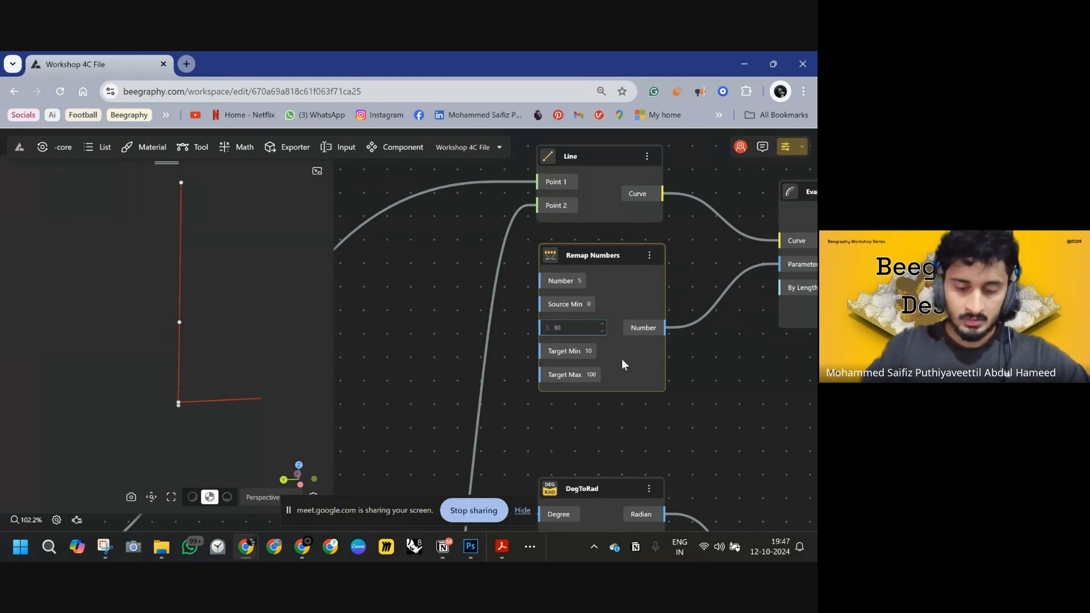
left_click(592, 353)
type("0")
left_click(595, 376)
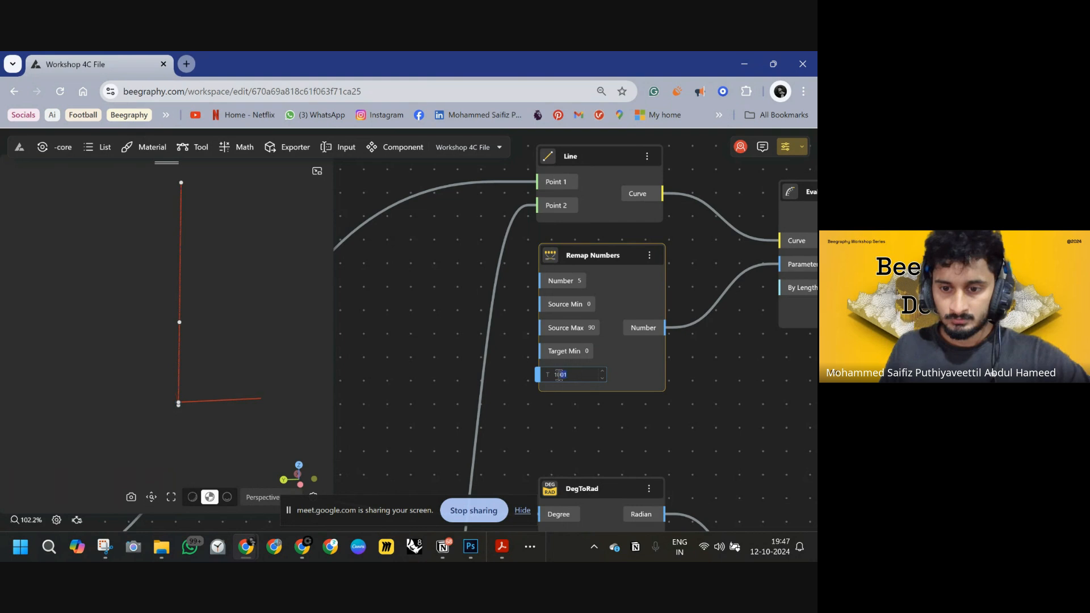
left_click(692, 414)
- Connect the STICK TO SEAT SWITCH's Number output to the Remap Numbers node's Number input
scroll(625, 347, "down", 5)
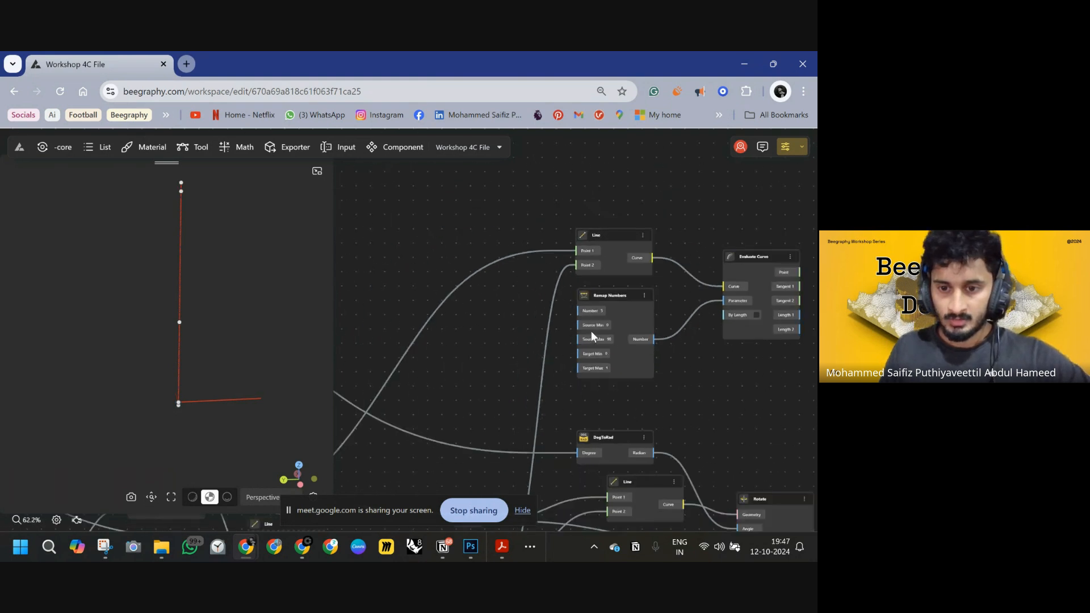
scroll(559, 319, "down", 2)
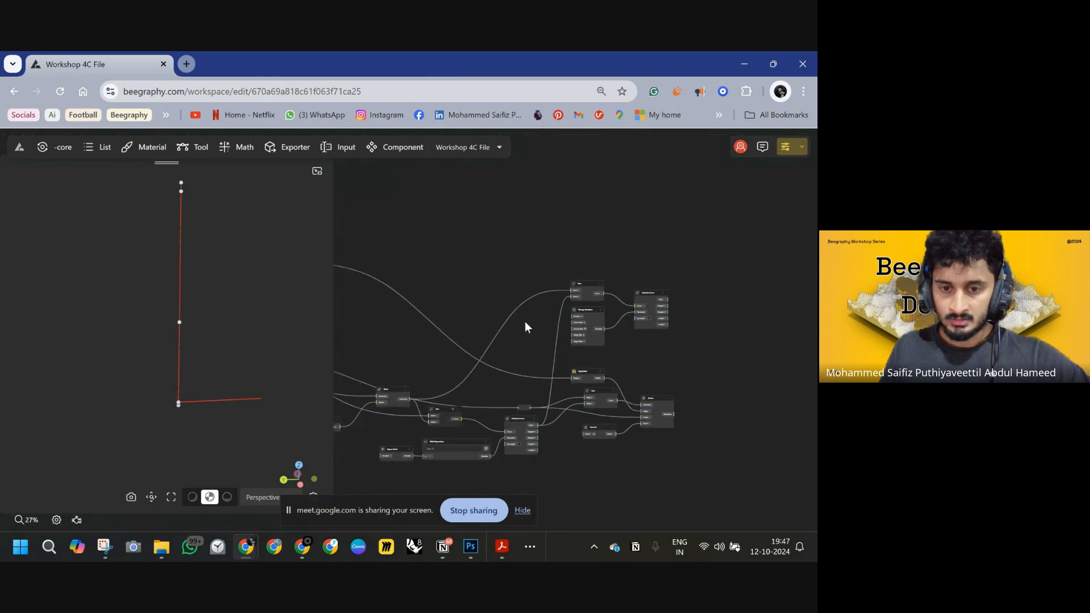
middle_click_drag(524, 315, 713, 365)
left_click_drag(478, 316, 644, 373)
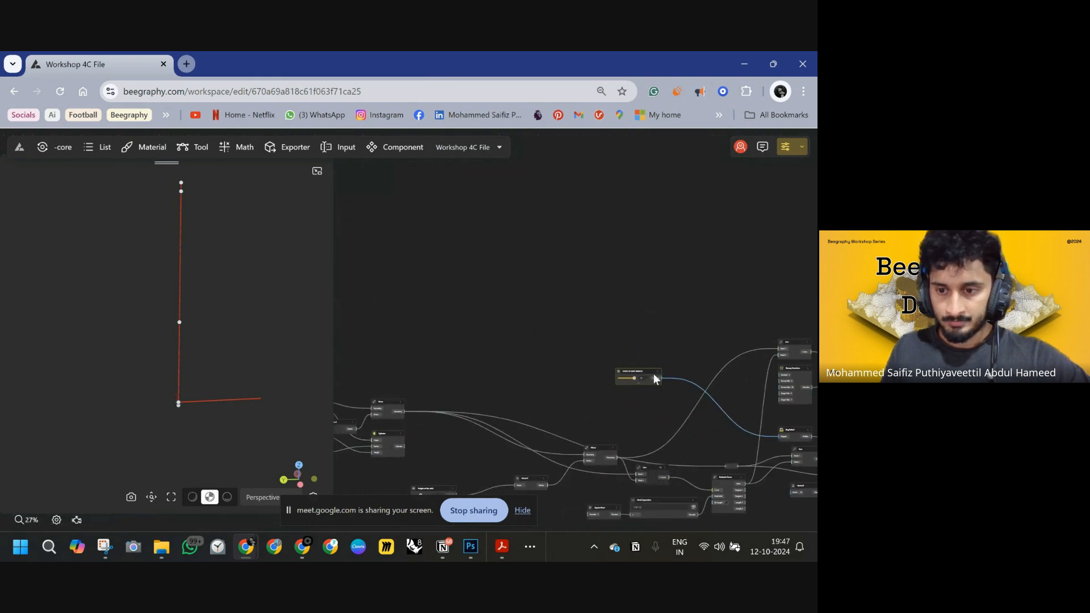
scroll(803, 390, "up", 4)
left_click_drag(750, 357, 457, 368)
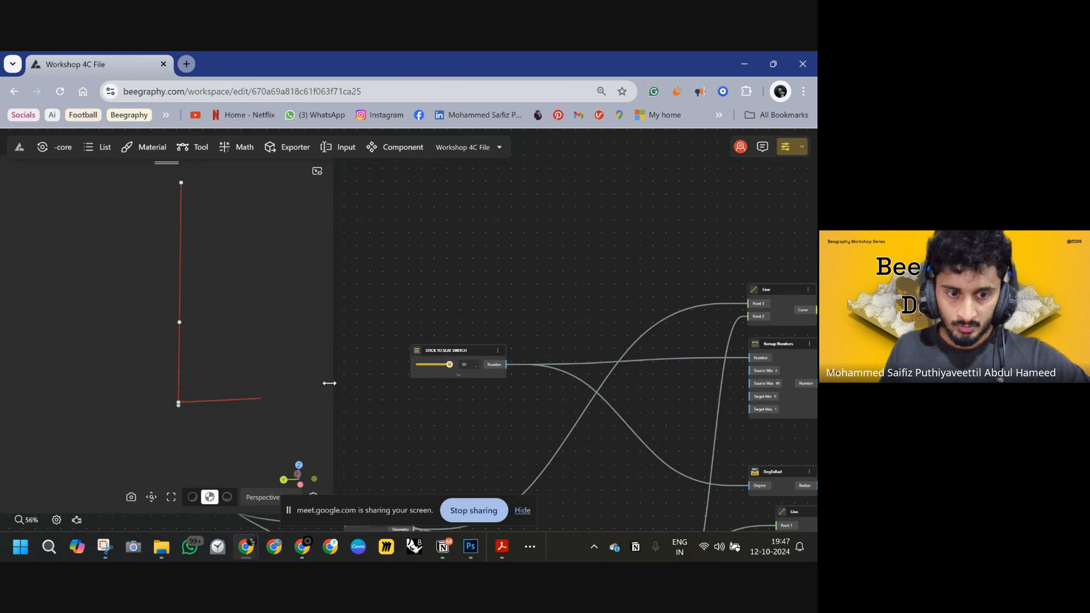
- Add an End Points node beside the rotated leg's Rotate node and connect Rotate's Geometry output to its Curve input
left_click(260, 400)
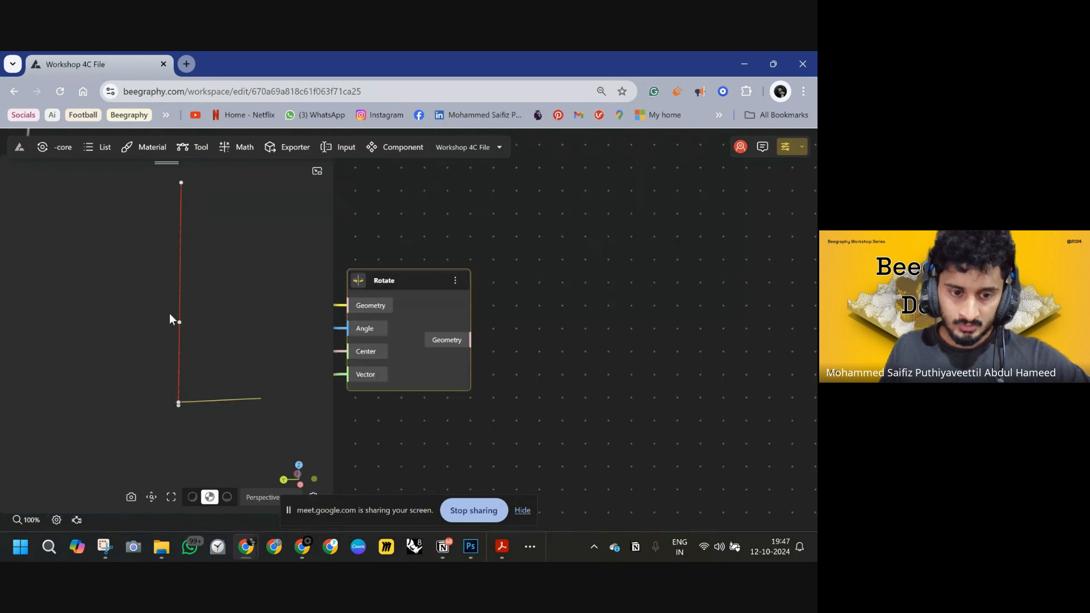
scroll(581, 297, "down", 10)
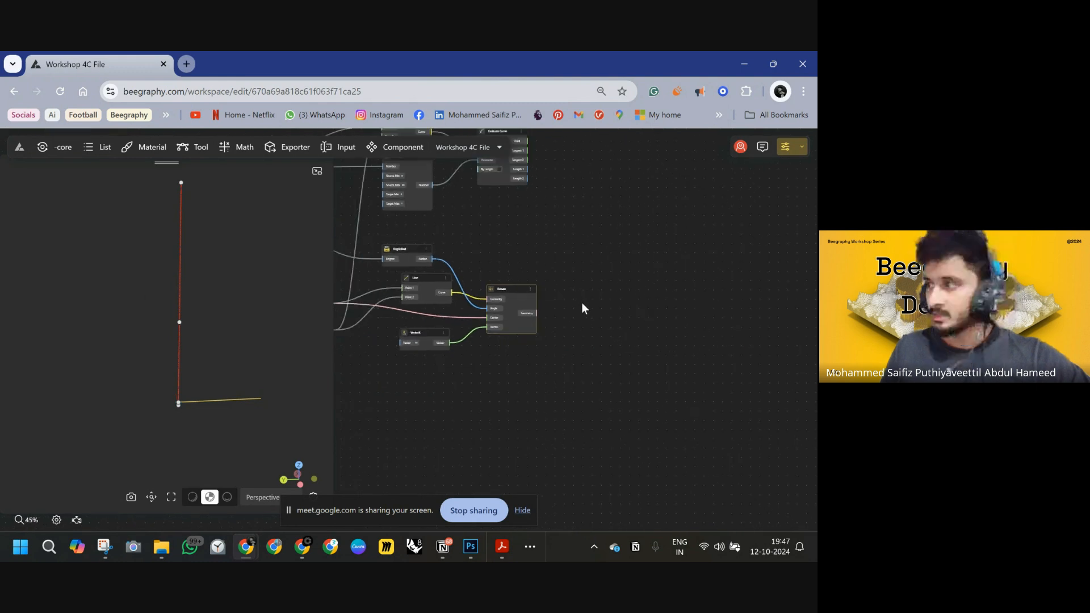
scroll(537, 258, "up", 3)
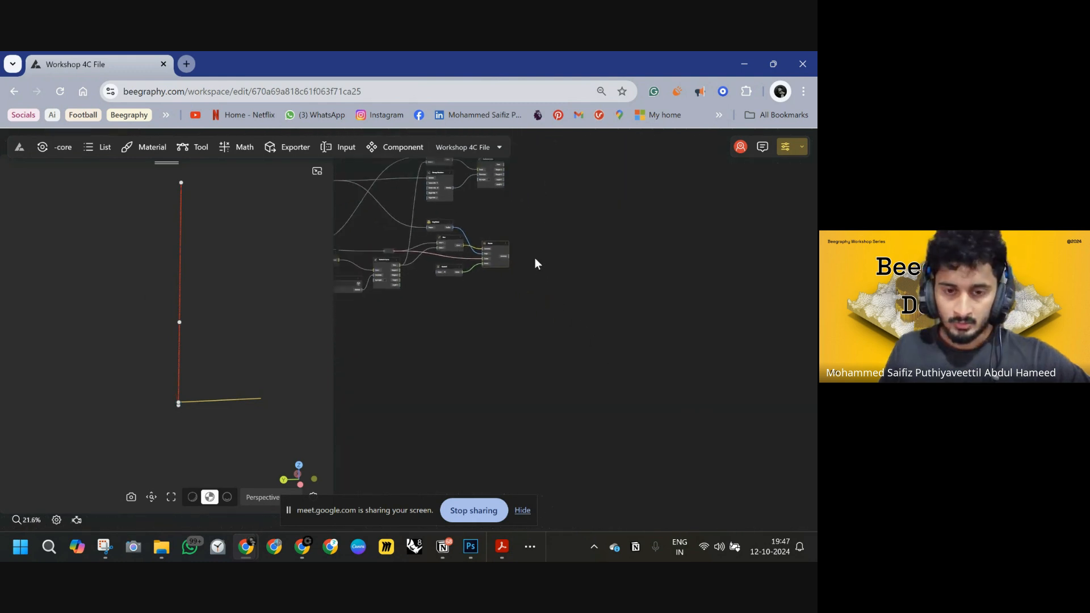
double_click(521, 302)
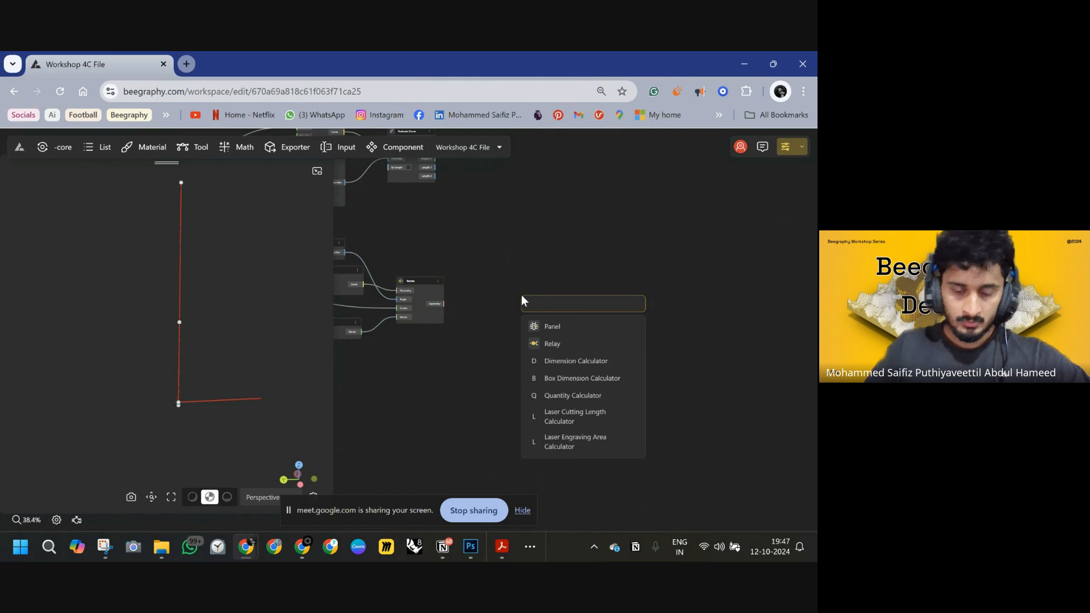
type("End")
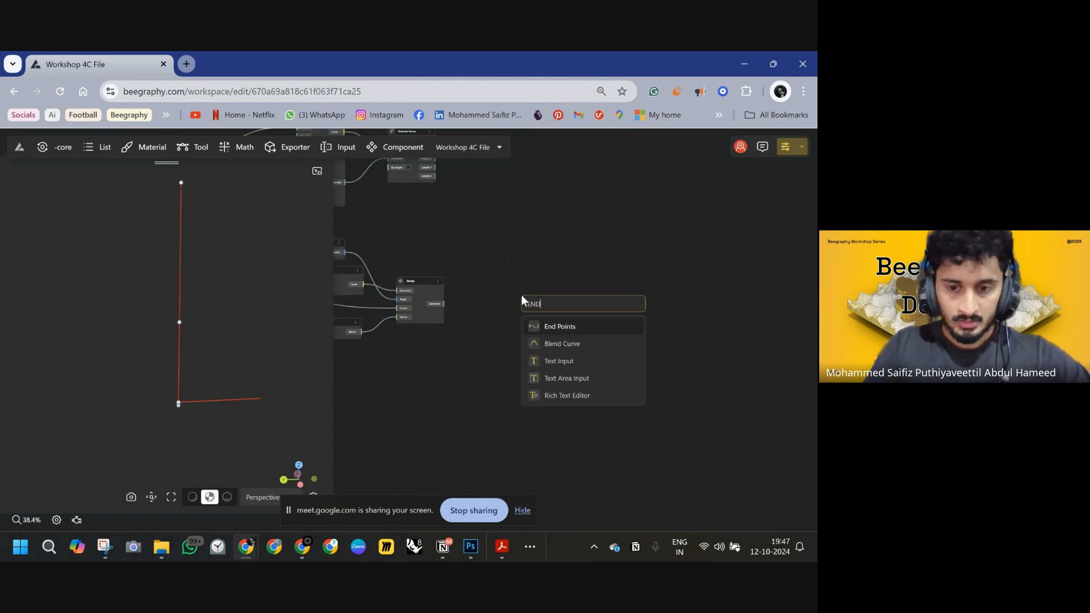
left_click(544, 326)
scroll(499, 308, "up", 4)
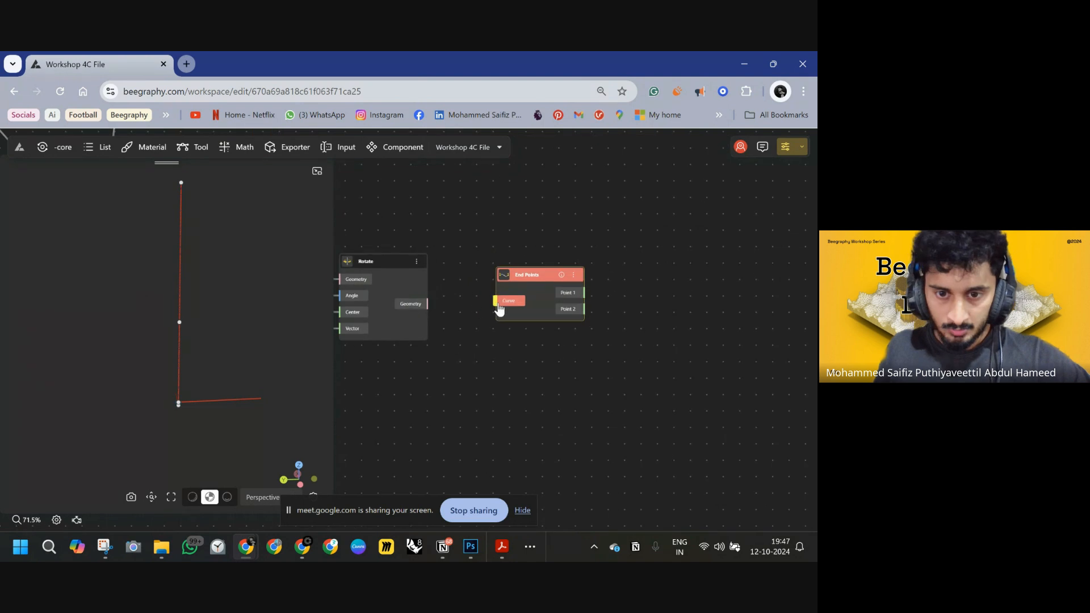
right_click_drag(520, 322, 426, 372)
mouse_move(458, 332)
left_mouse_down()
mouse_move(448, 326)
mouse_move(447, 335)
left_mouse_up()
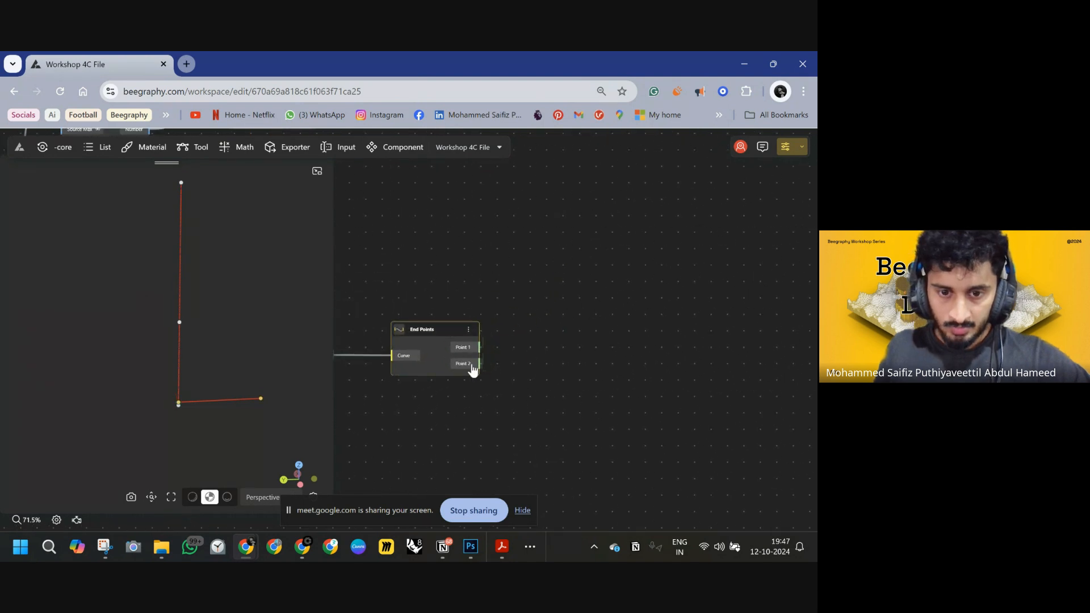
- Add a Line node and connect the rotated leg's End Points Point 2 output to its Point 2 input
right_click(513, 354)
scroll(515, 318, "down", 5)
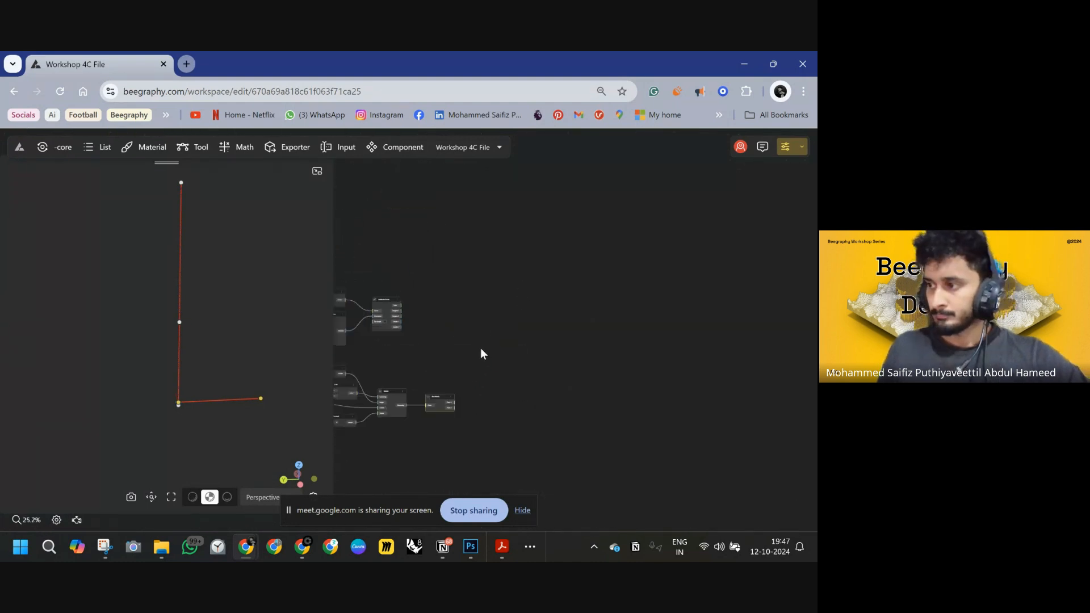
double_click(486, 361)
type("LINE")
left_click(502, 391)
scroll(498, 376, "up", 3)
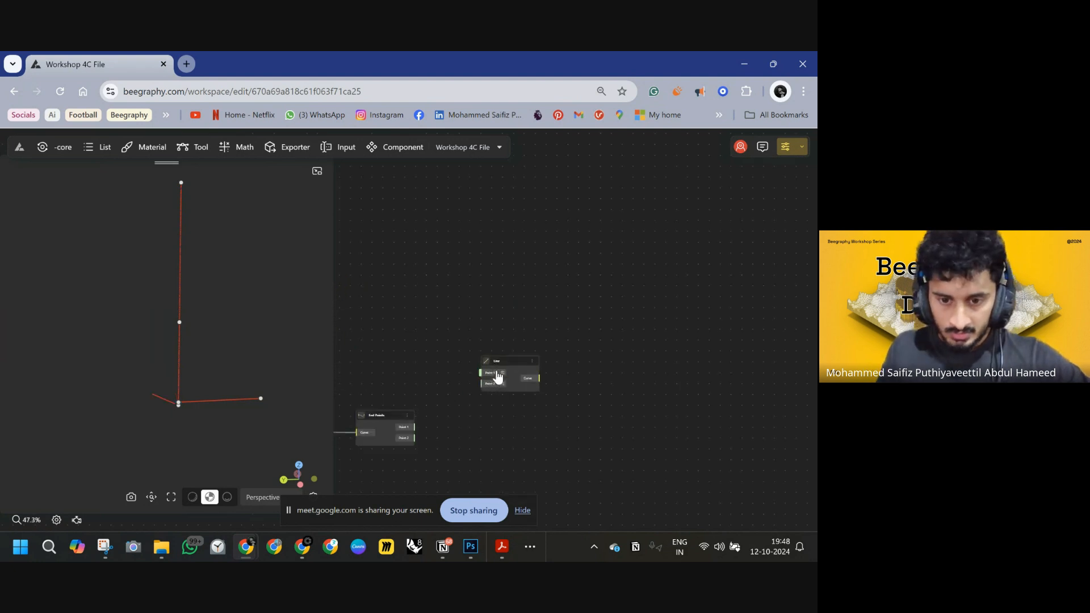
left_click_drag(480, 373, 458, 328)
middle_click_drag(418, 369, 489, 346)
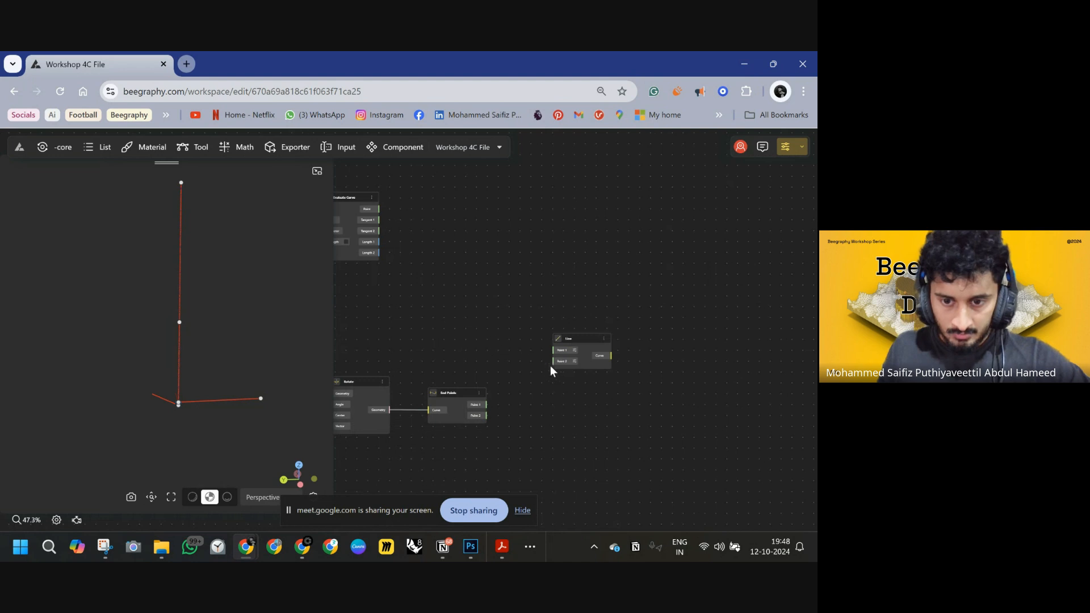
left_click_drag(540, 383, 486, 415)
- Connect the sliding point from the Evaluate Curve node's Point output to the new Line node's Point 1 input
left_click_drag(561, 339, 520, 279)
middle_click_drag(404, 264, 437, 315)
left_click_drag(413, 260, 548, 342)
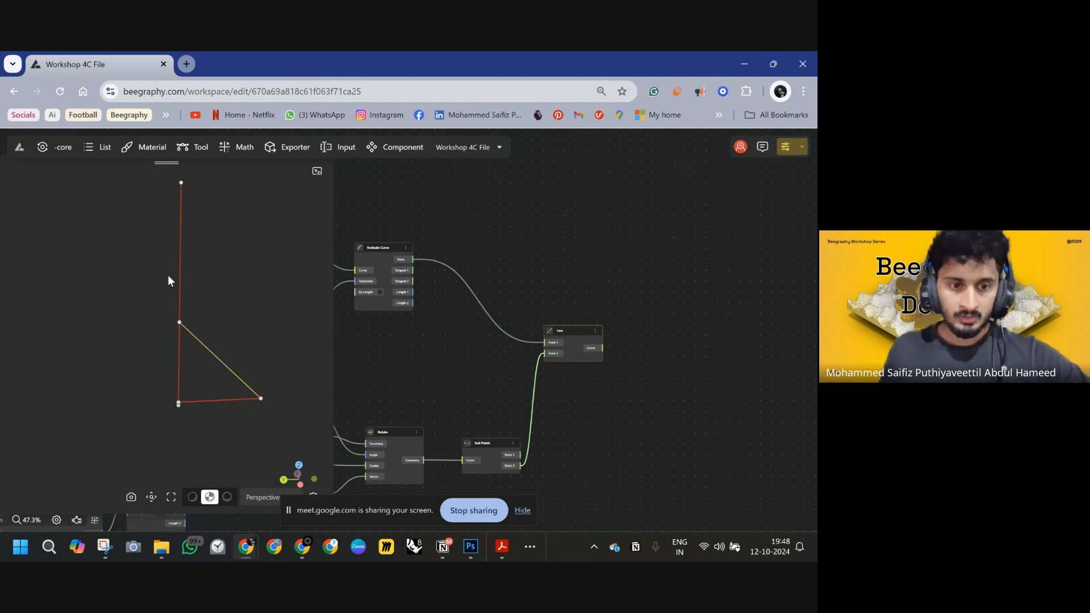
- Test the STICK TO SEAT SWITCH slider, leaving it at 90, and examine which nodes it drives through to the connecting Line
scroll(467, 366, "down", 5)
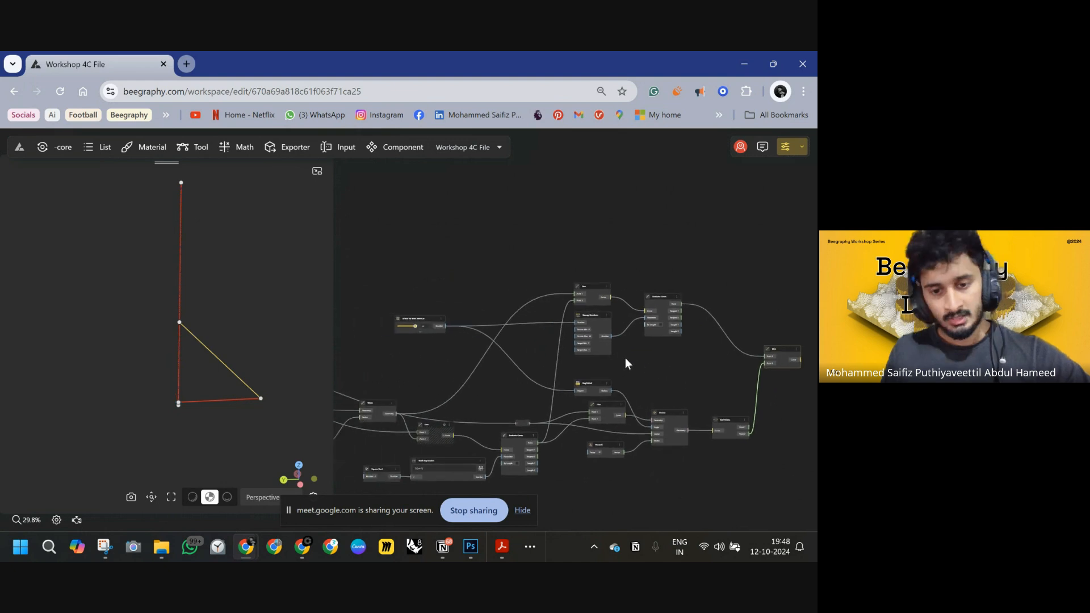
scroll(481, 331, "up", 12)
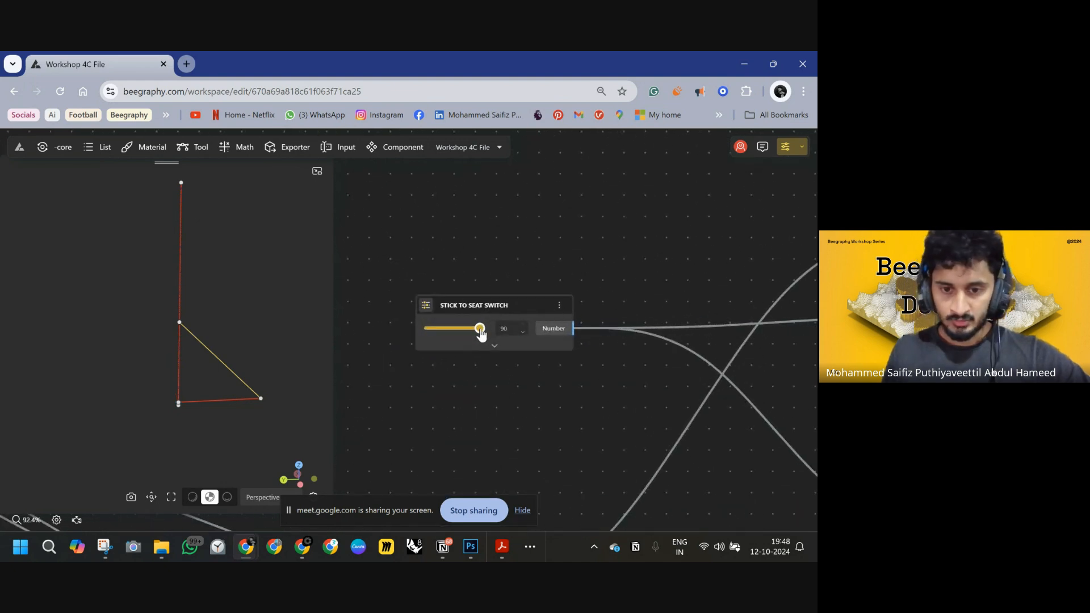
mouse_move(480, 331)
left_mouse_down()
mouse_move(429, 334)
mouse_move(492, 332)
left_mouse_up()
scroll(614, 375, "down", 10)
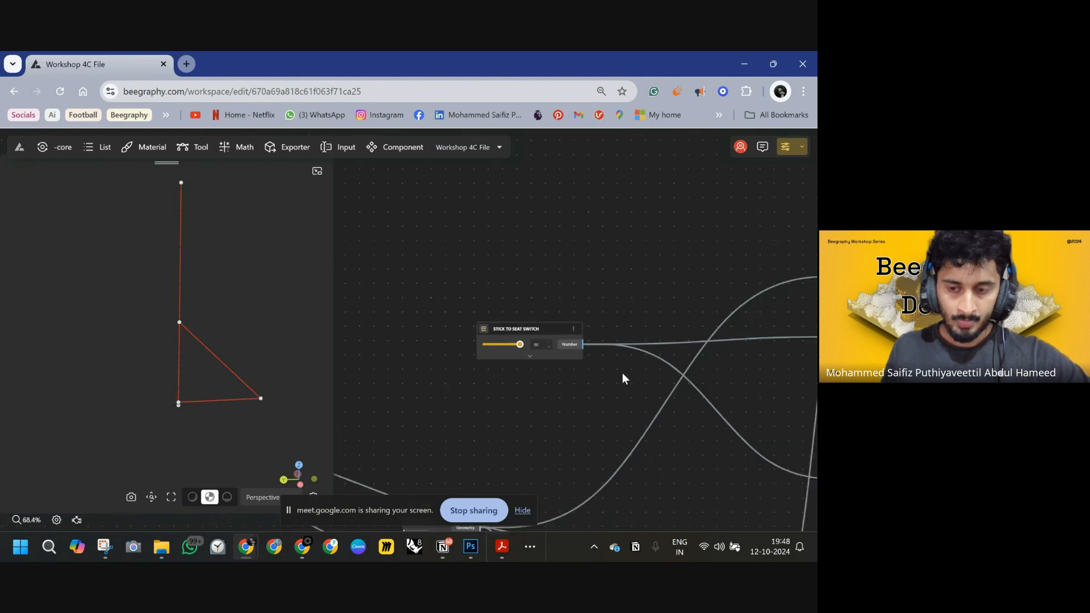
left_click_drag(581, 366, 388, 312)
scroll(408, 300, "up", 2)
left_click(401, 298)
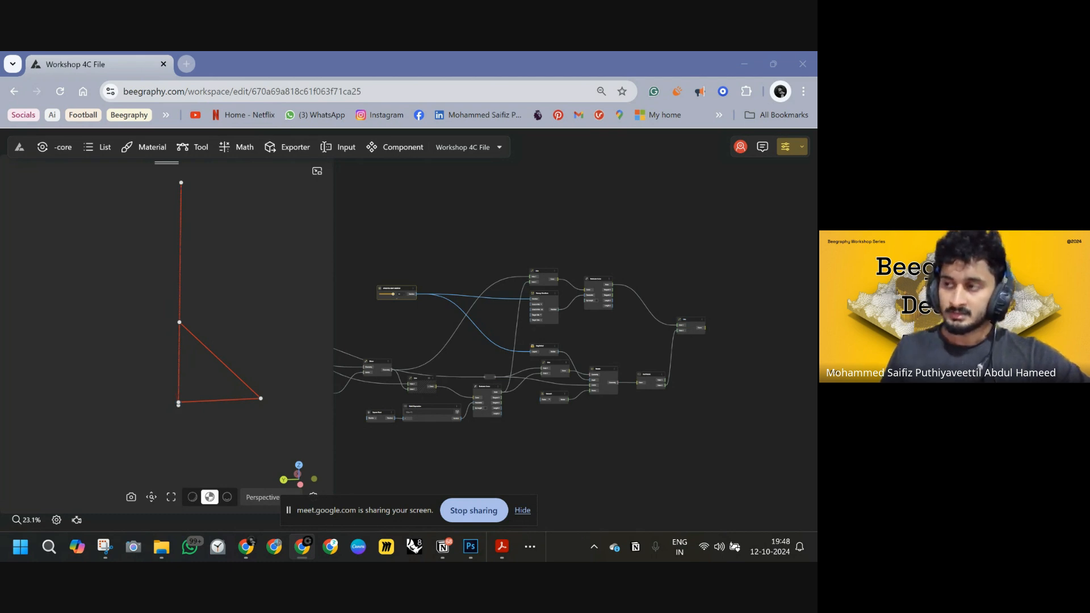
right_click_drag(714, 418, 491, 382)
scroll(533, 342, "up", 4)
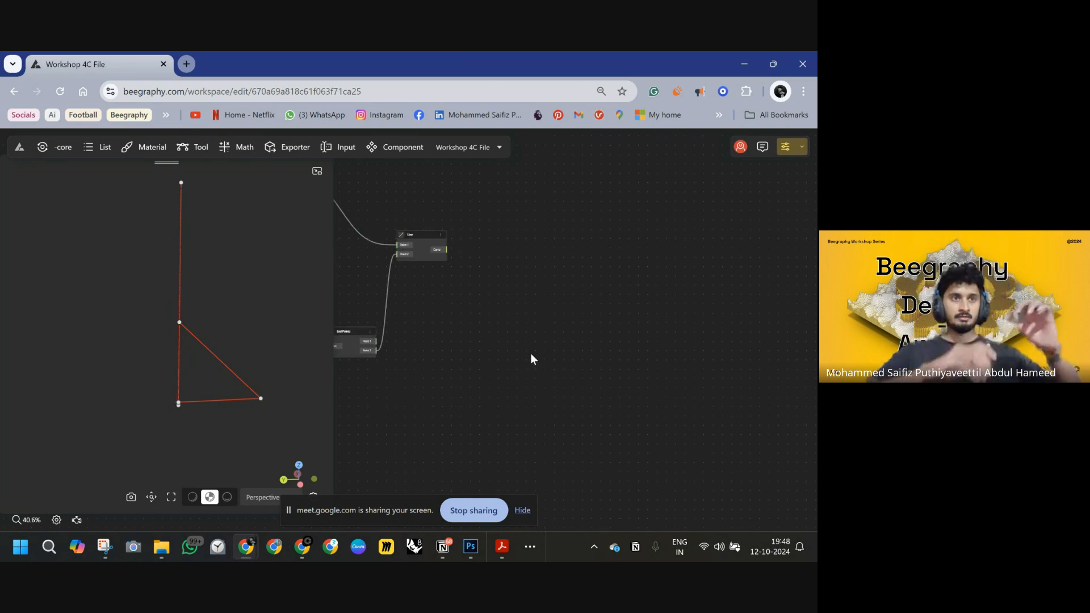
- Compare the walking-stick sketch in Photoshop with the Beegraphy model and examine the sliding point's source node
left_click(471, 546)
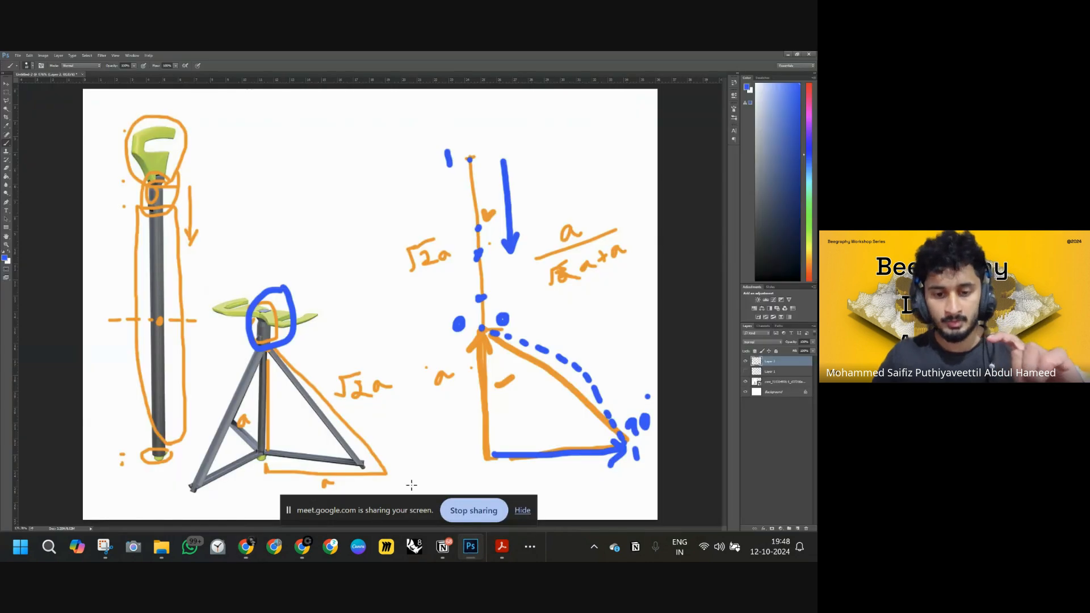
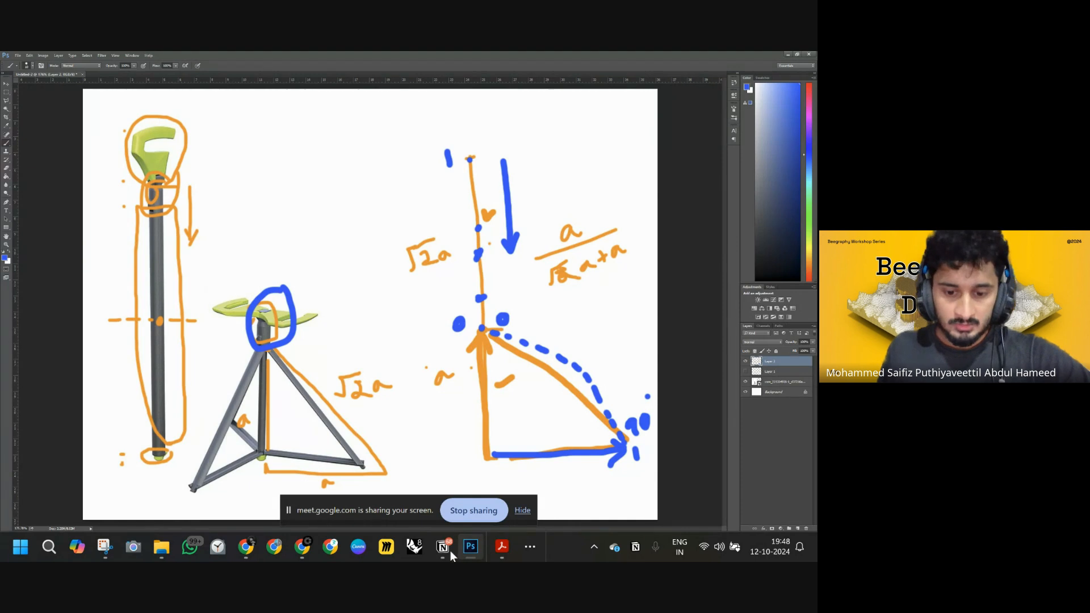
mouse_move(250, 548)
left_click(265, 478)
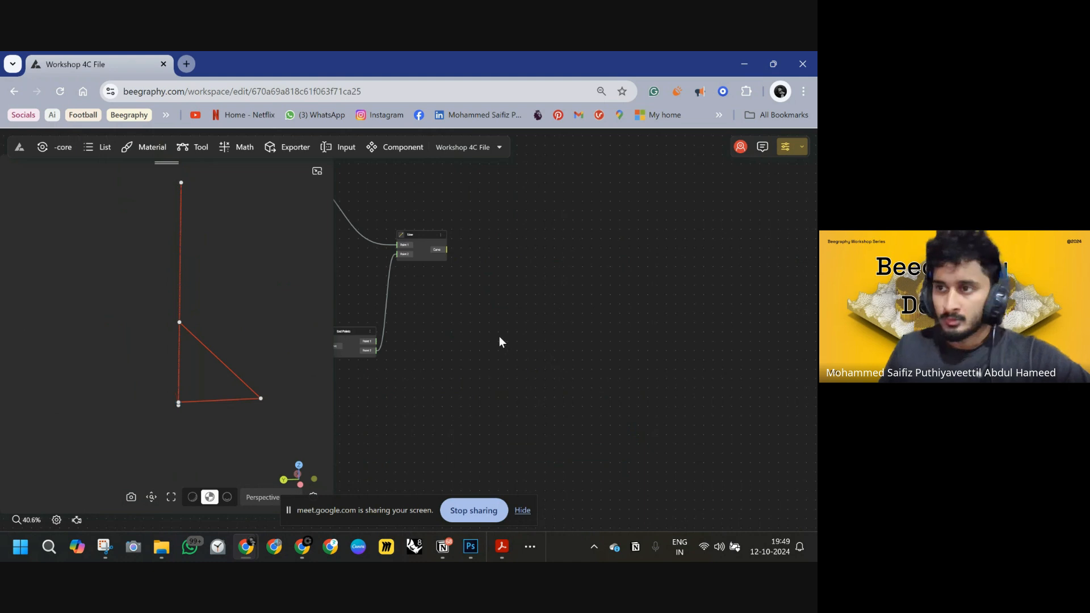
scroll(496, 322, "up", 3)
left_click_drag(496, 323, 641, 383)
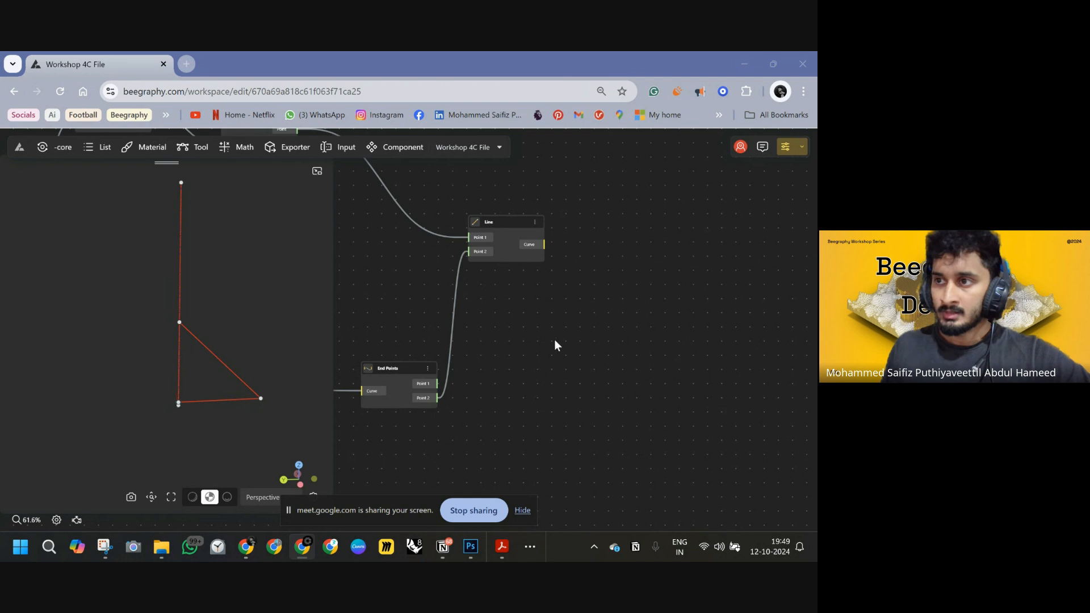
left_click(179, 348)
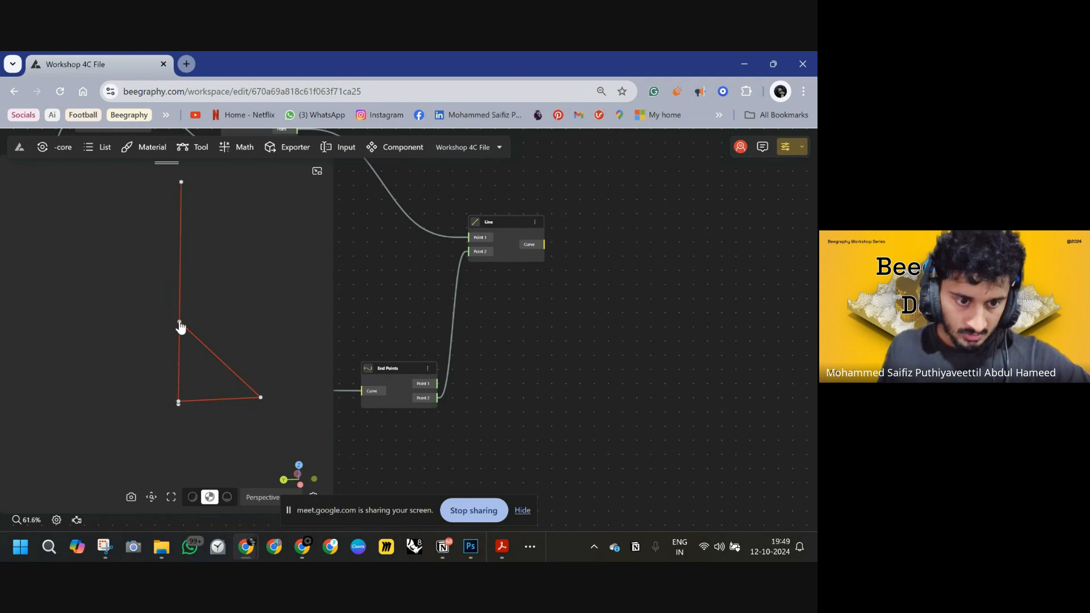
left_click(180, 323)
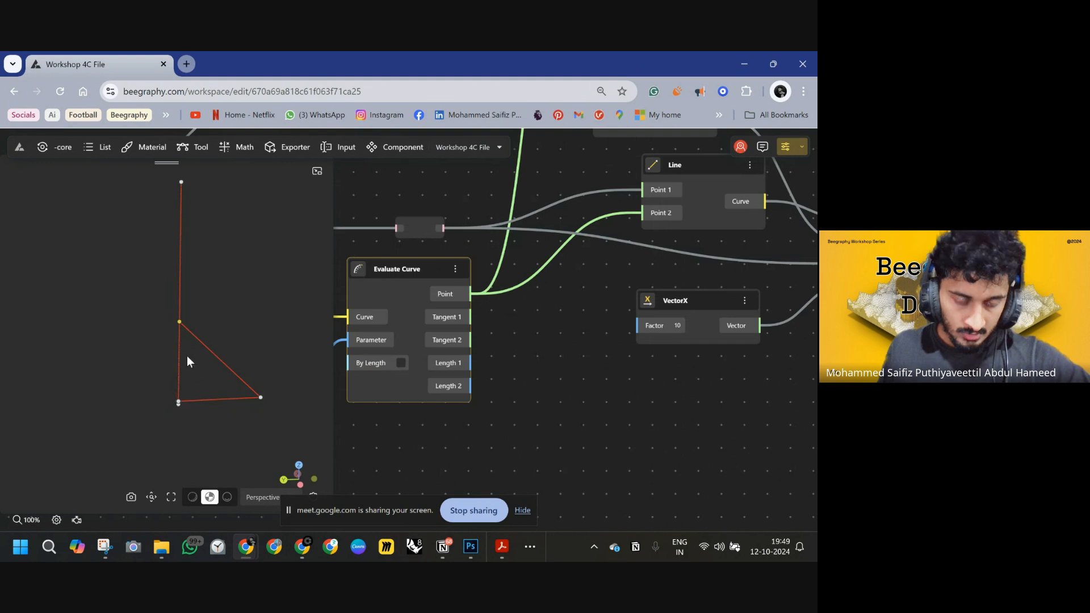
left_click(470, 546)
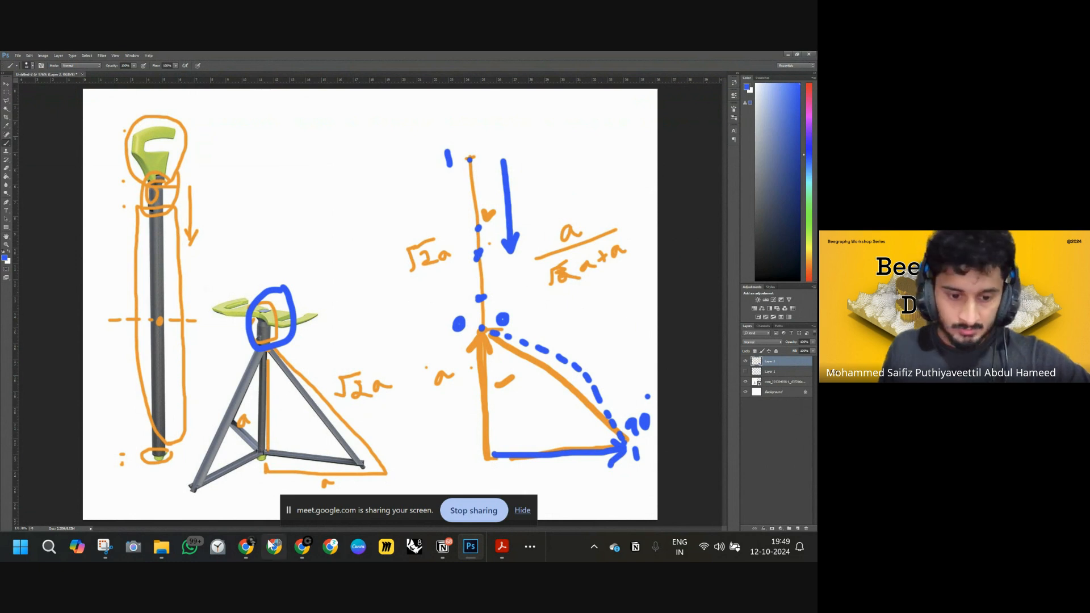
mouse_move(245, 547)
left_click(256, 454)
- Add a second Line node beyond the existing brace Line node for the inner spine
left_click_drag(675, 426, 563, 379)
scroll(613, 377, "down", 4)
left_click_drag(767, 346, 639, 345)
left_click_drag(785, 325, 537, 405)
left_click_drag(616, 347, 519, 421)
double_click(485, 325)
type("LINE")
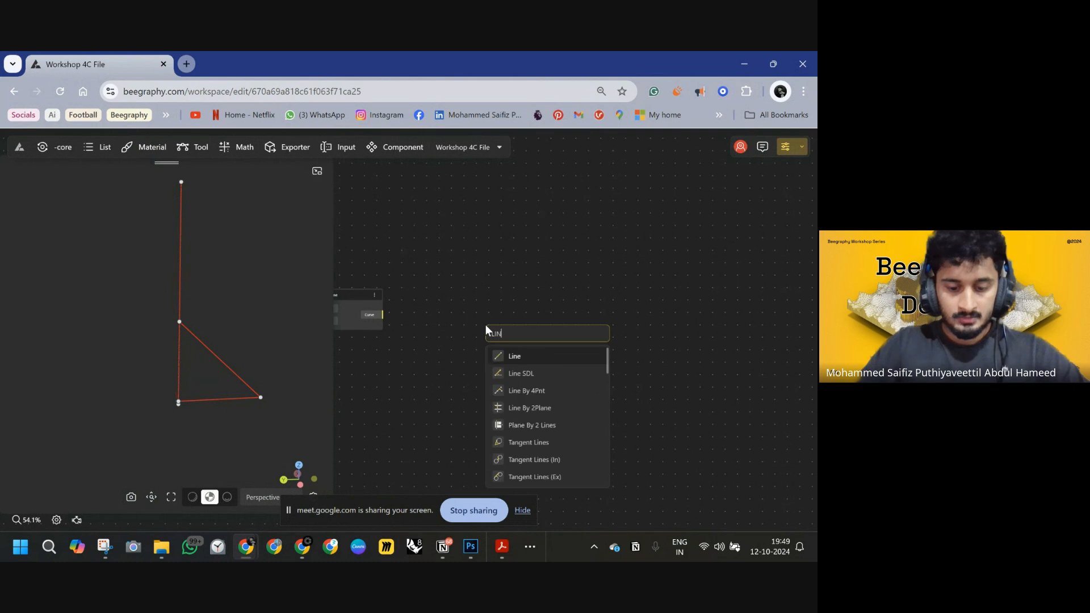
left_click(518, 358)
left_click_drag(515, 365, 663, 370)
left_click_drag(593, 385, 645, 357)
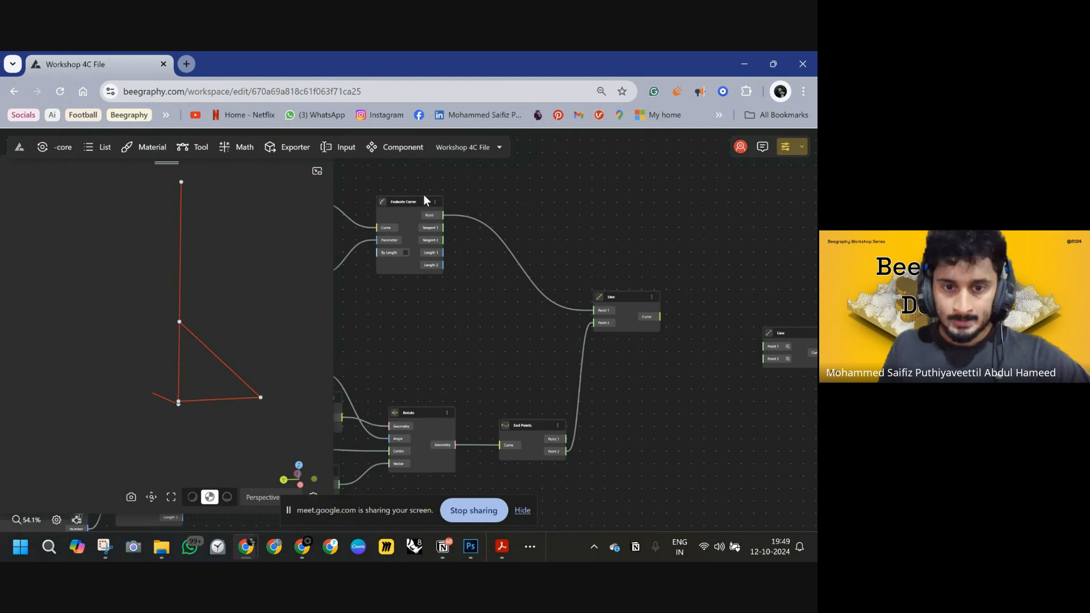
- Connect the sliding point from the Evaluate Curve node's Point output to the second Line node's Point 2 input
left_click_drag(444, 215, 766, 346)
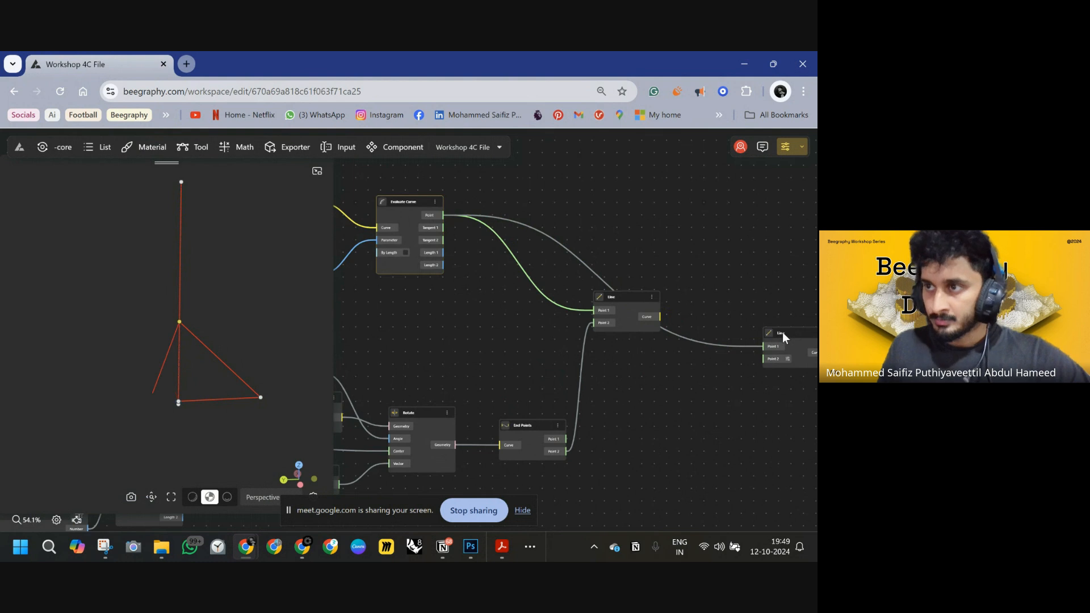
double_click(765, 348)
left_click_drag(764, 359, 444, 215)
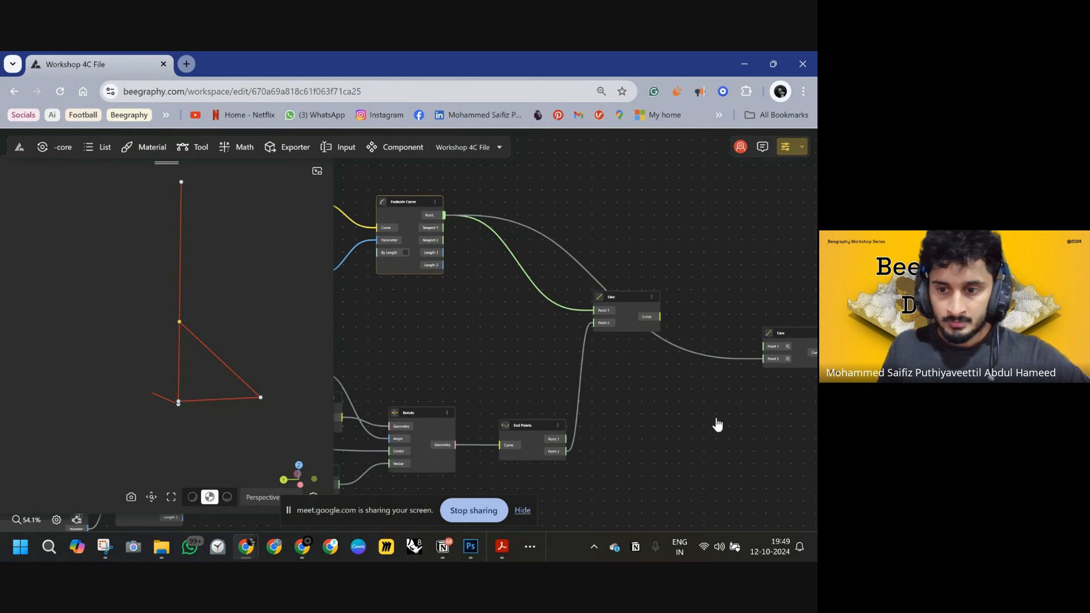
right_click_drag(715, 419, 653, 383)
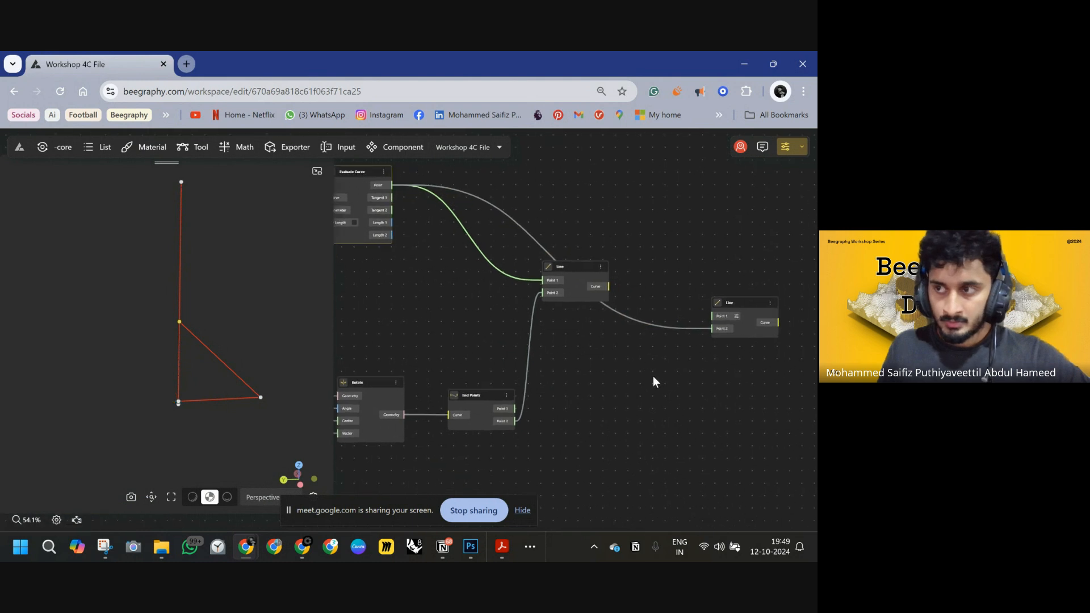
- Connect the Move node's base point geometry to the second Line node's Point 1 input
left_click(179, 403)
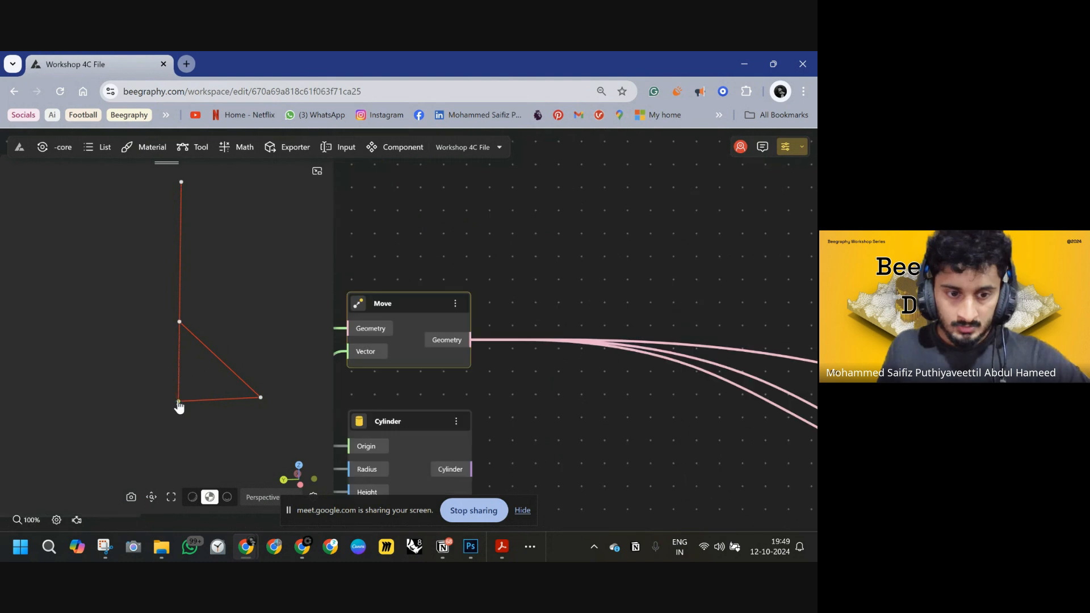
scroll(518, 397, "down", 8)
right_click_drag(683, 404, 498, 285)
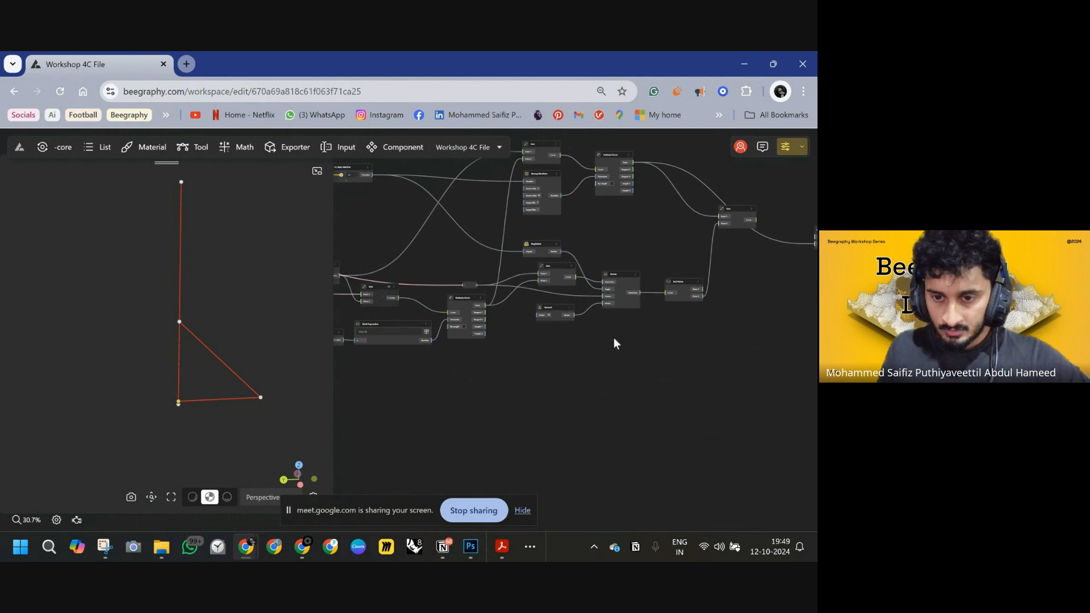
left_click_drag(484, 295, 663, 272)
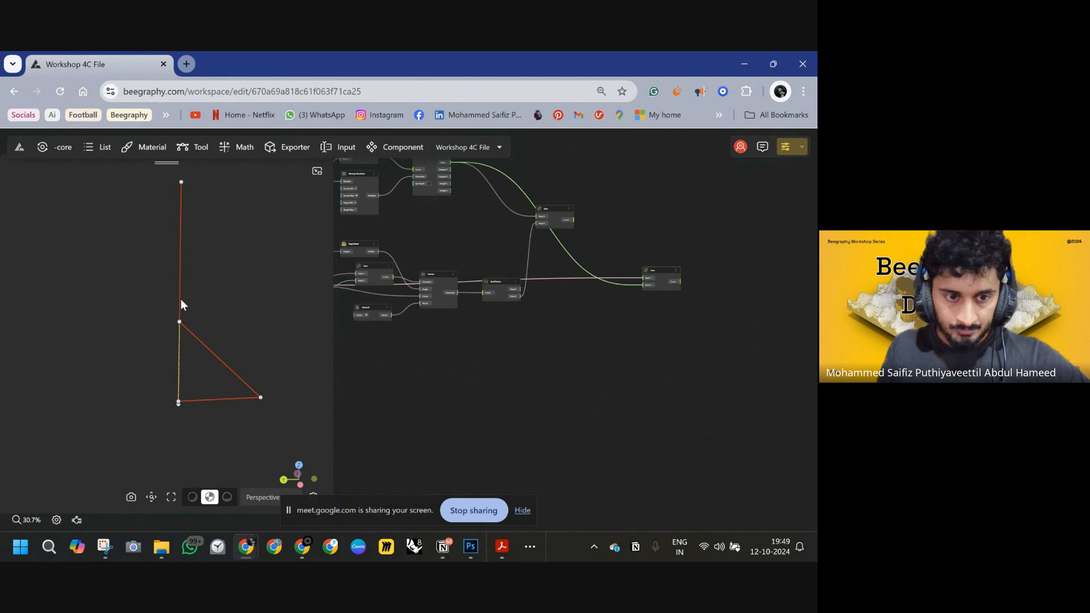
- Test the new spine line against the upper line by setting the STICK TO SEAT SWITCH slider to 52
scroll(493, 342, "up", 5)
scroll(539, 309, "down", 2)
right_click_drag(559, 346, 604, 359)
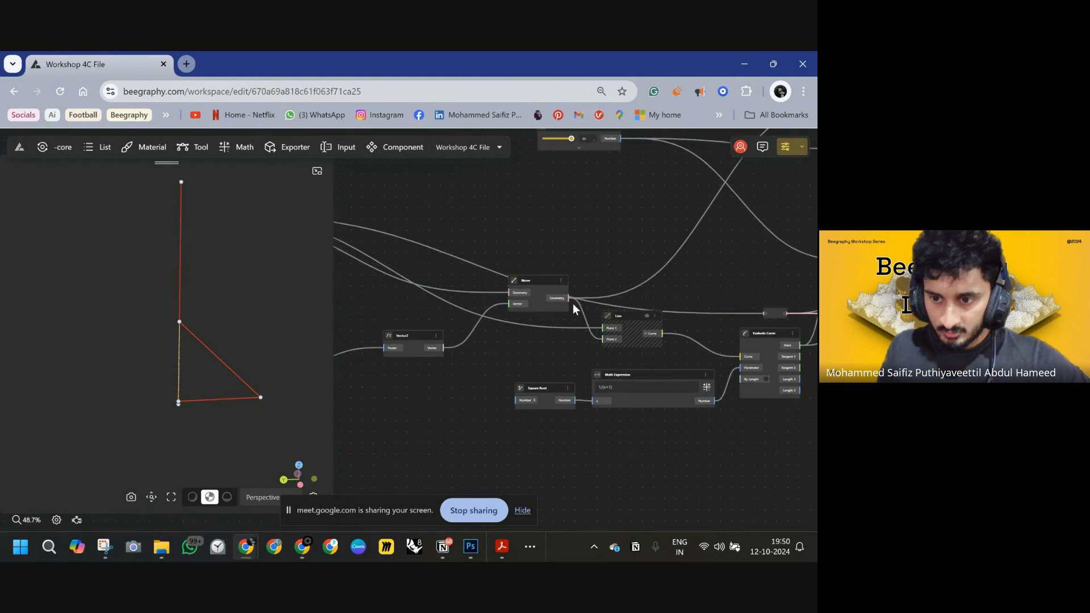
left_click(180, 303)
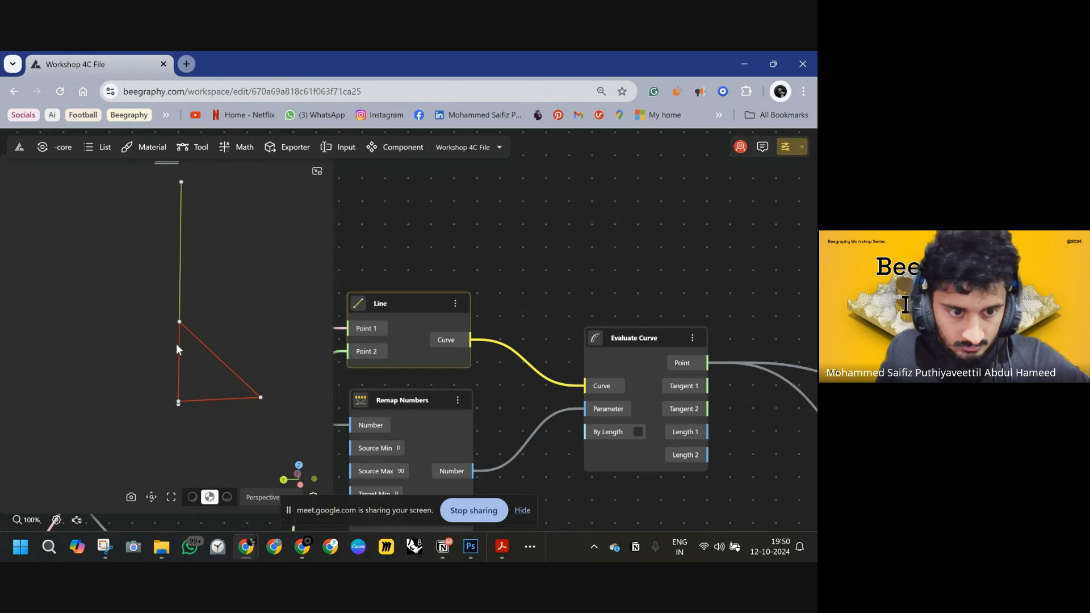
right_click_drag(390, 331, 605, 329)
scroll(472, 327, "down", 2)
scroll(472, 327, "down", 5)
right_click_drag(472, 327, 550, 340)
scroll(575, 369, "up", 5)
left_click(579, 374)
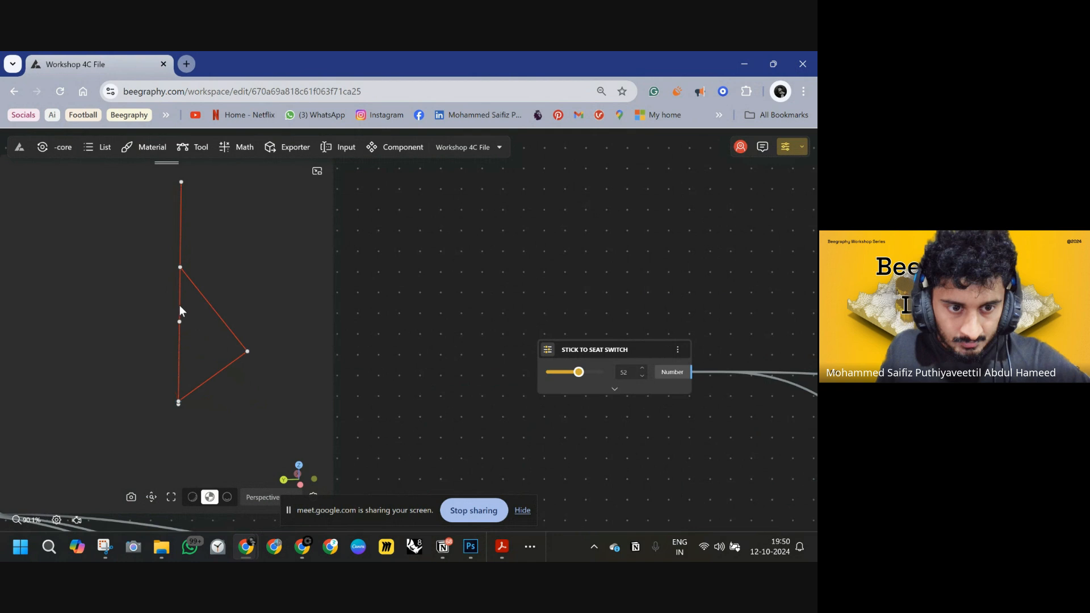
- Add a Pipe node beside the spine's Line node and connect Line's Curve output to its Base Curve input
scroll(443, 370, "down", 5)
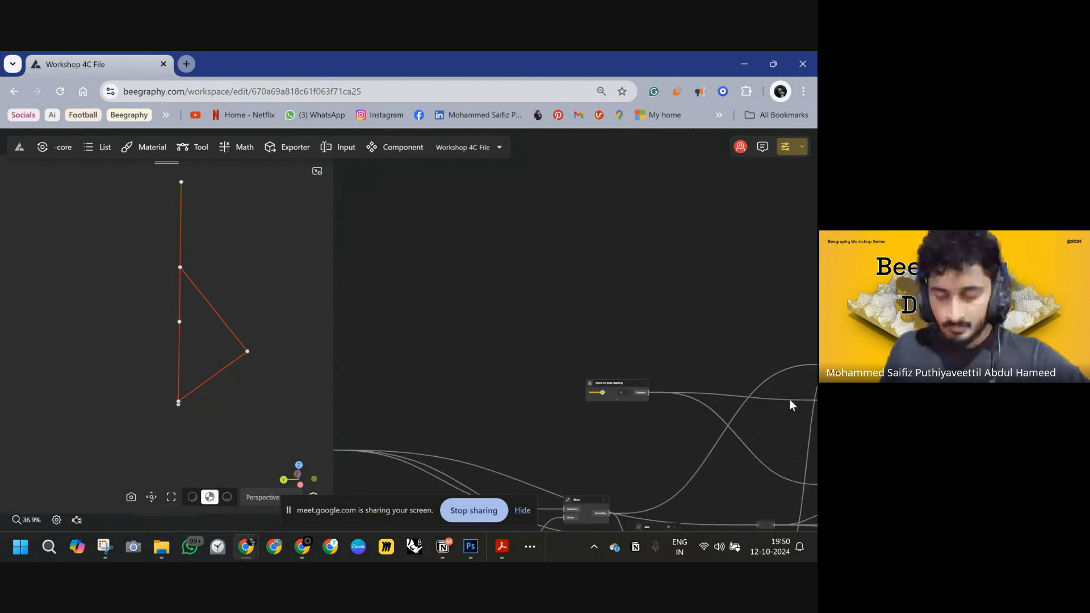
middle_click_drag(671, 362, 571, 326)
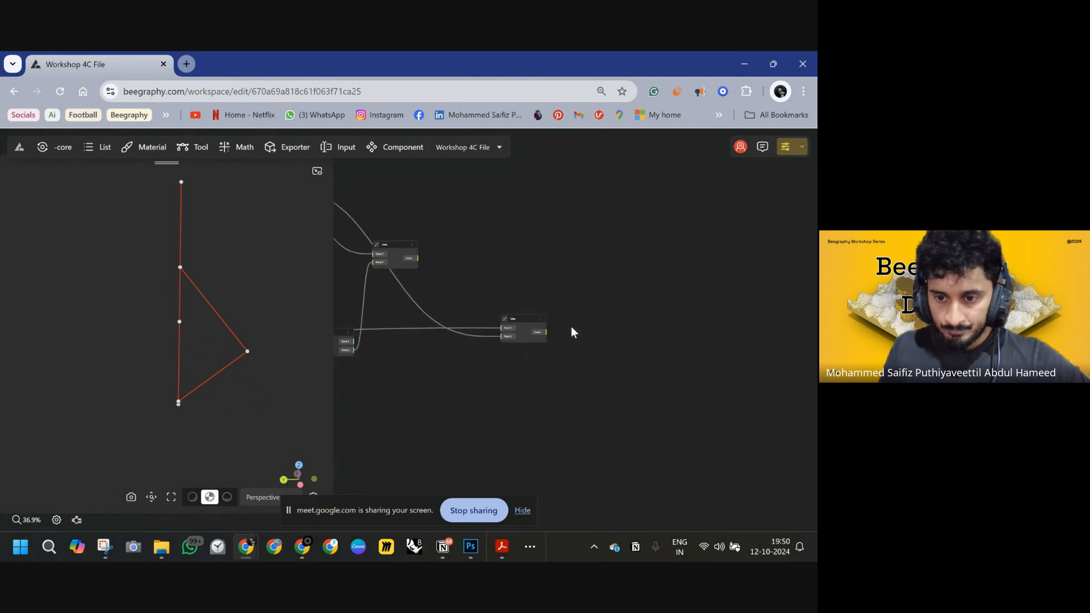
scroll(573, 332, "up", 3)
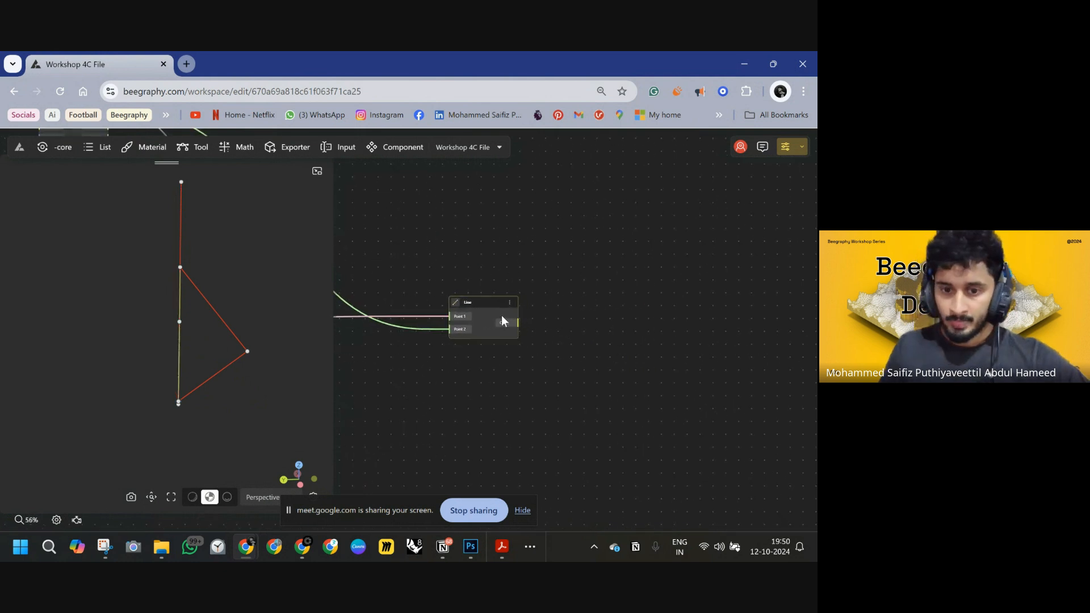
scroll(533, 333, "up", 4)
double_click(605, 328)
type("PIPE")
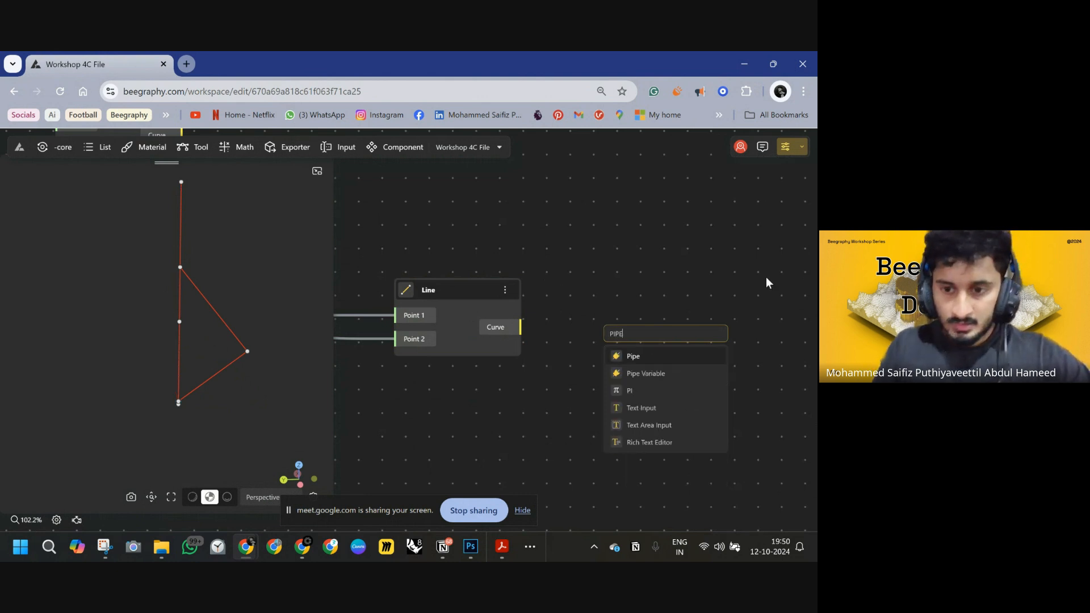
left_click(640, 357)
left_click_drag(606, 361, 522, 326)
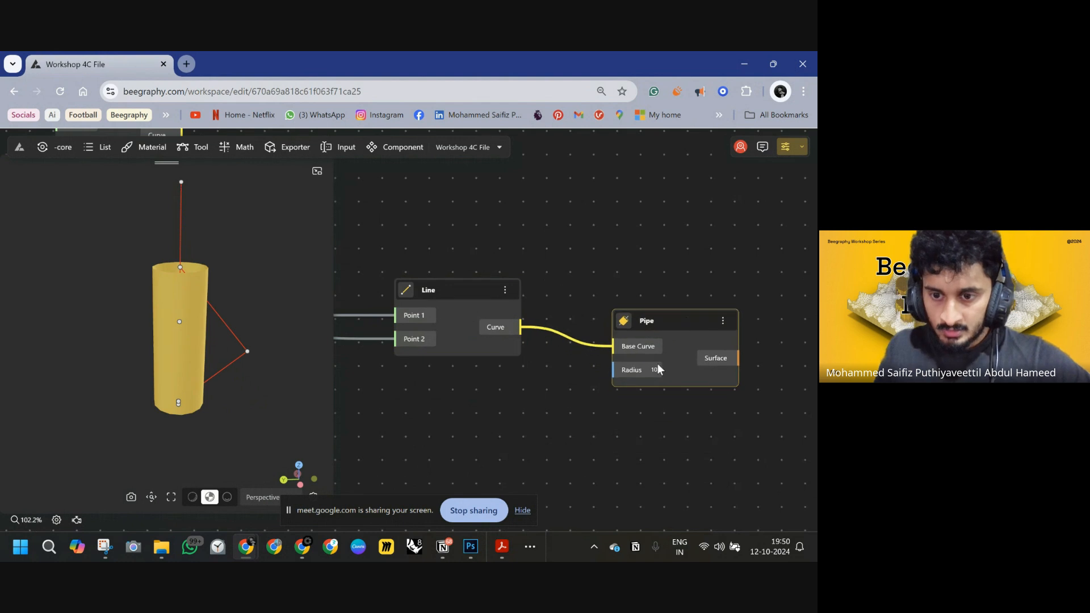
- Add a Number Const node with the value 1 and connect its Number output to the Pipe's Radius input
double_click(433, 405)
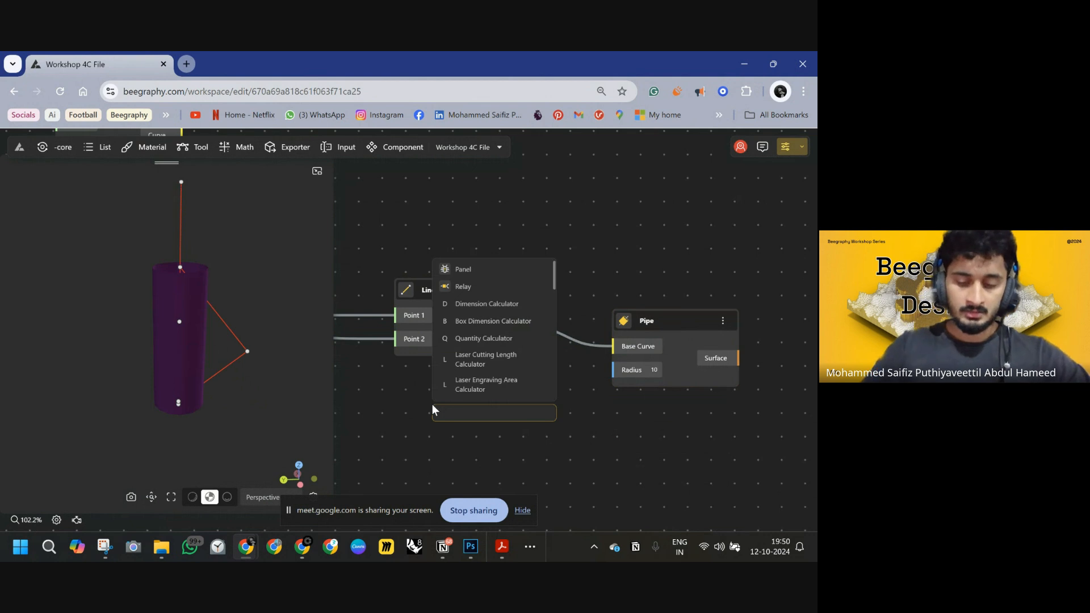
type("1")
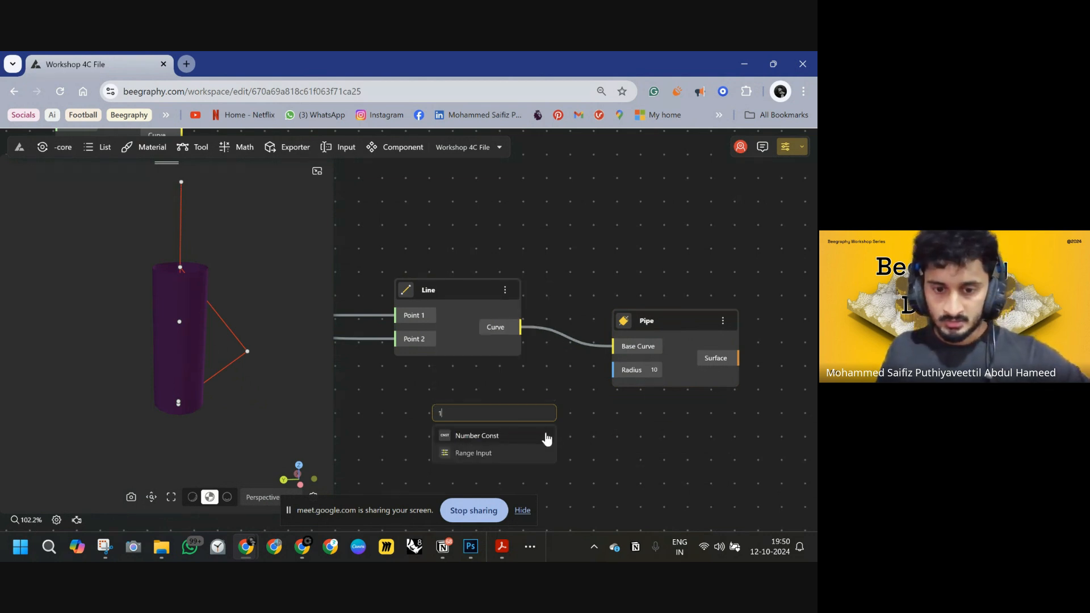
left_click(518, 439)
left_click_drag(534, 426, 614, 370)
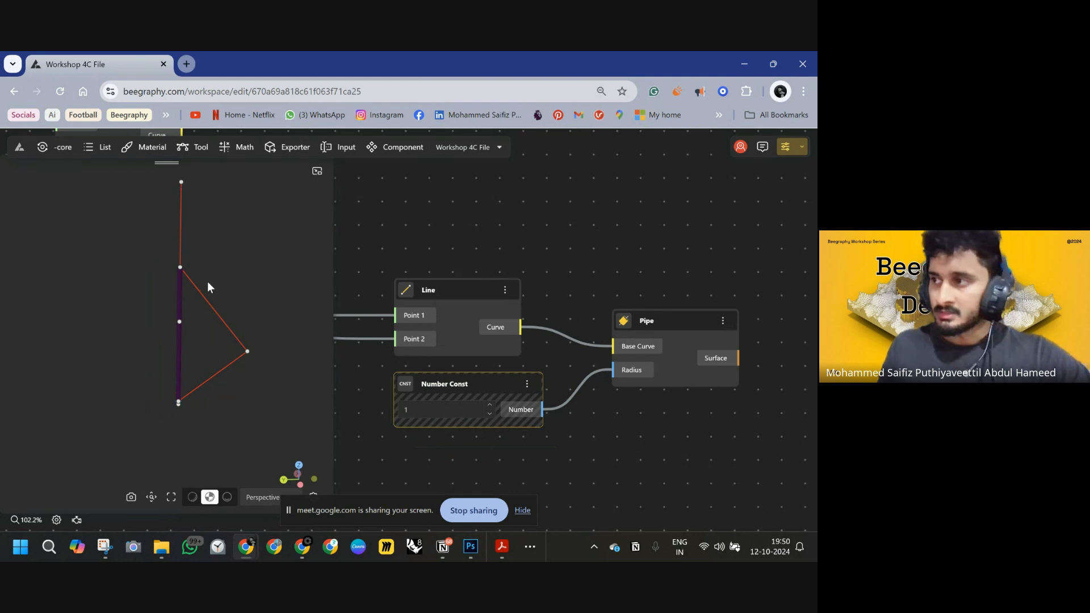
- Group the spine's Line, Number Const and Pipe nodes and name the group INNER SPINE
scroll(636, 236, "down", 4)
right_click_drag(647, 280, 609, 343)
left_click_drag(676, 309, 419, 437)
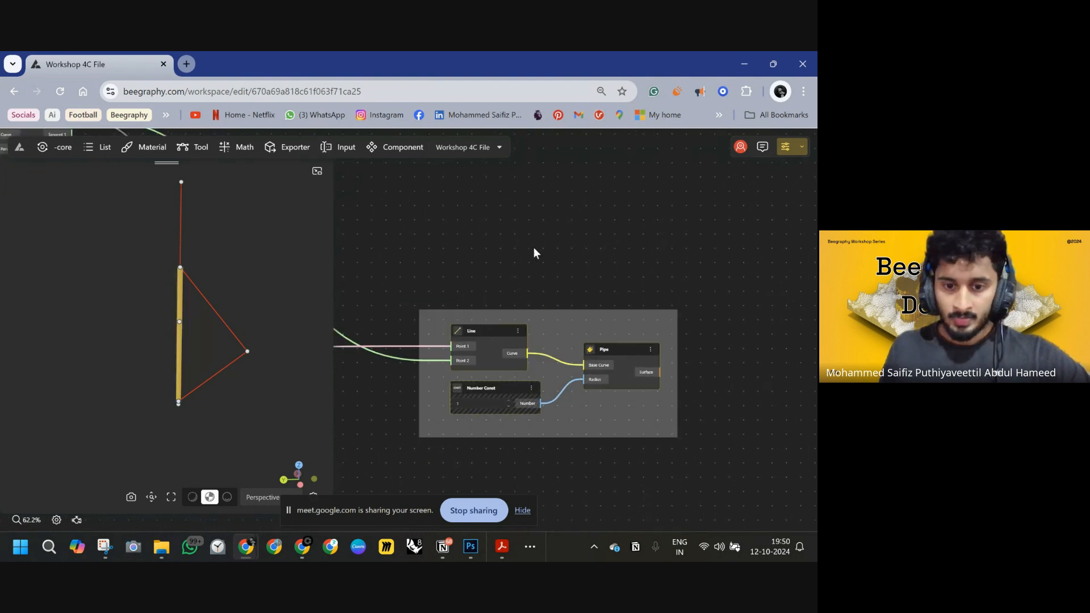
left_click_drag(508, 331, 547, 370)
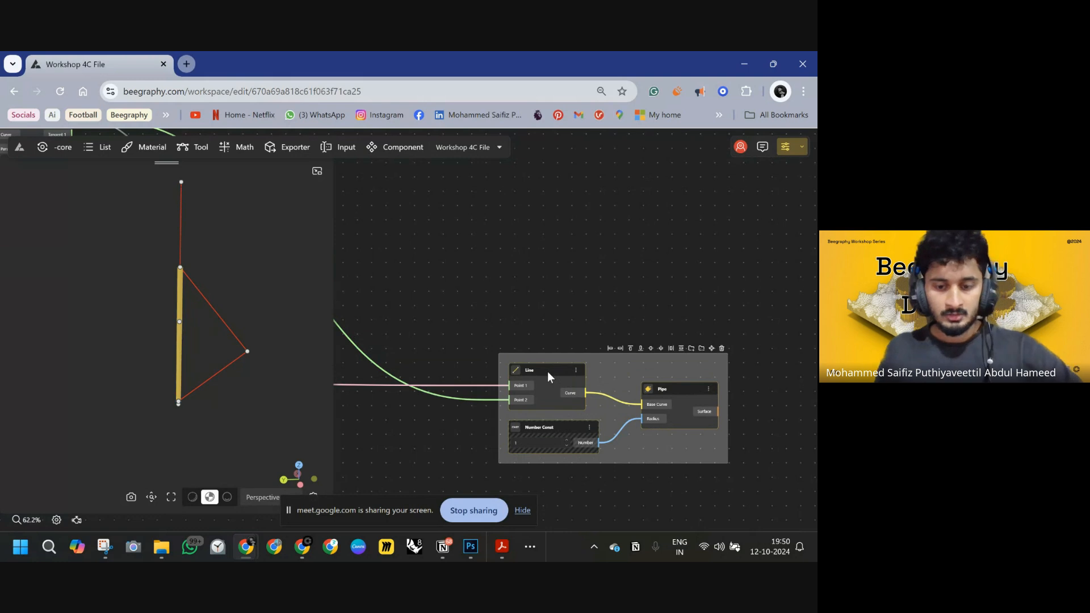
key("ctrl+g")
left_click(528, 340)
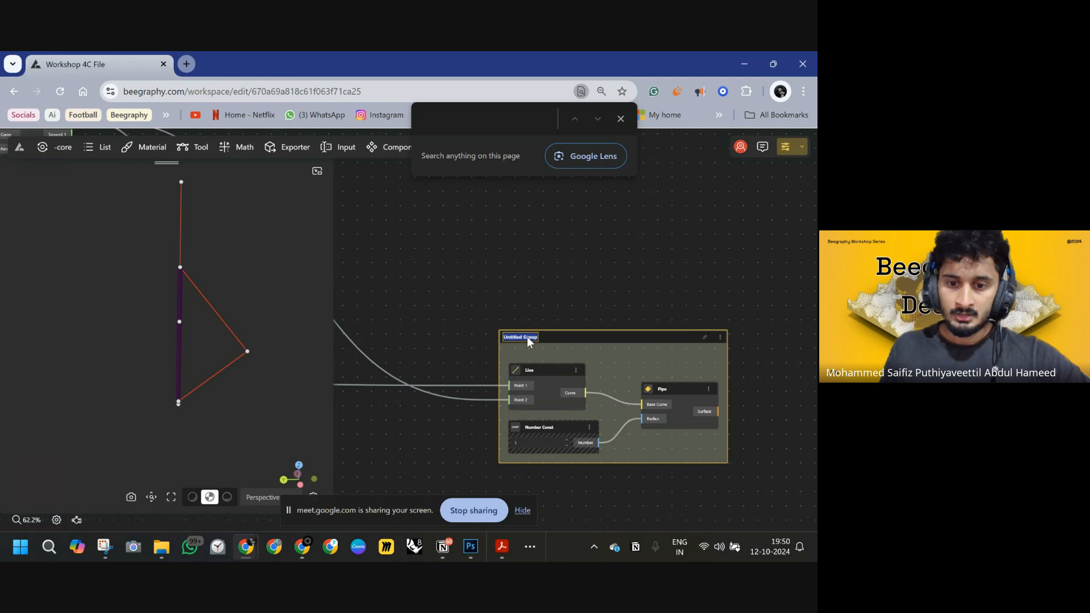
key("BackSpace")
type("INNER SPINE")
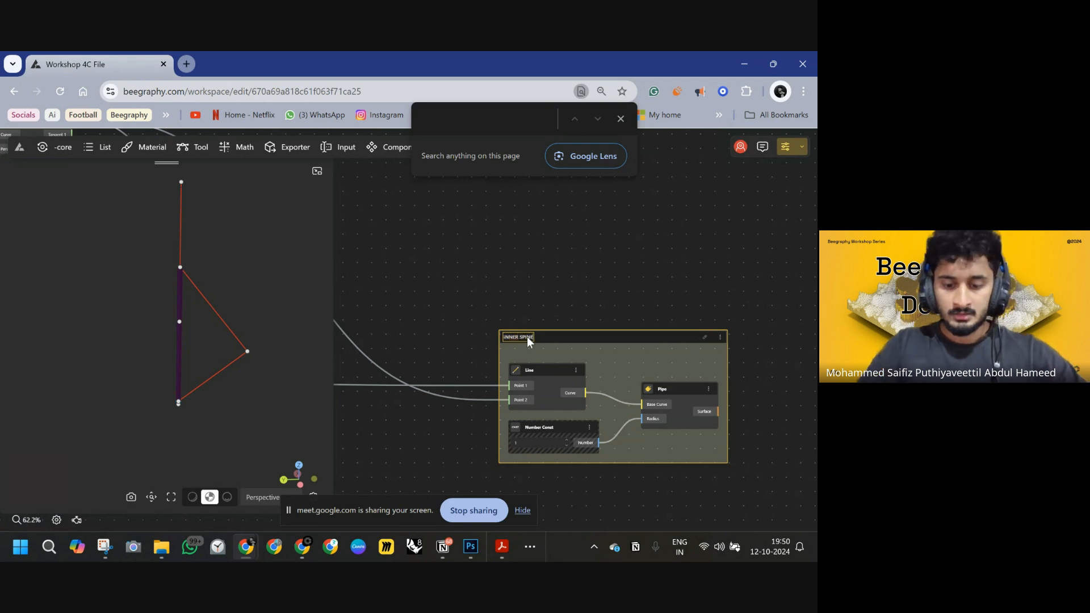
left_click(489, 338)
scroll(481, 346, "down", 5)
right_click_drag(423, 375, 602, 339)
scroll(602, 338, "down", 4)
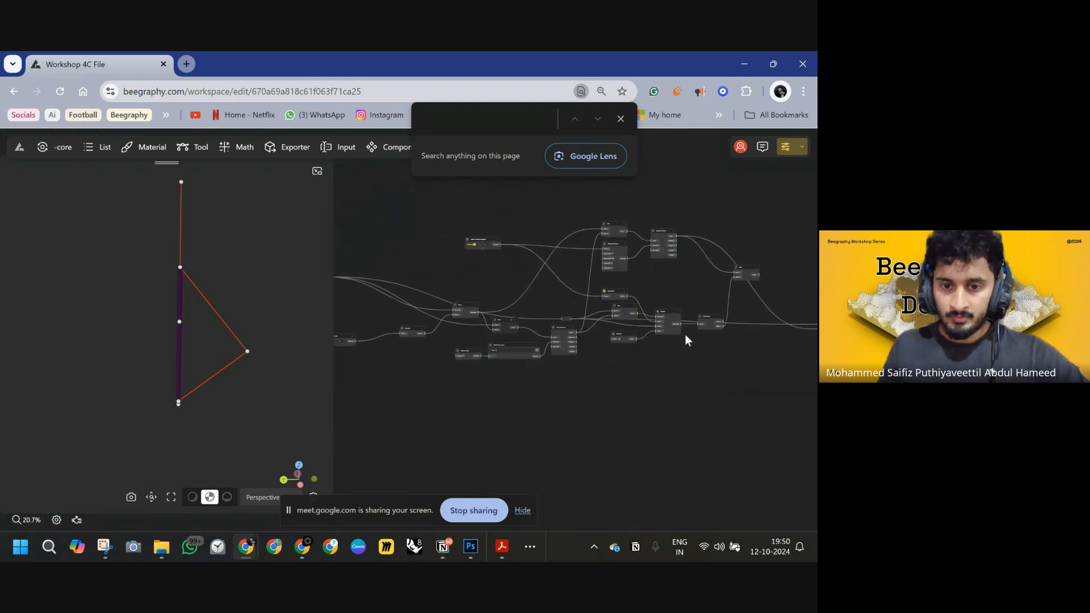
right_click_drag(673, 332, 532, 332)
right_click_drag(702, 289, 528, 324)
right_click_drag(699, 255, 646, 321)
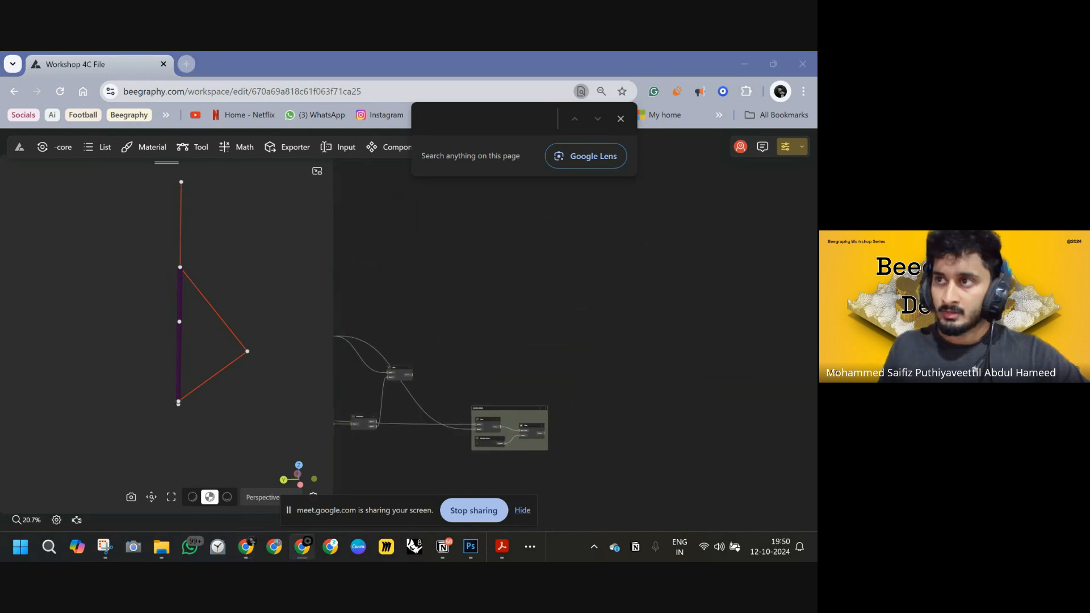
right_click_drag(556, 356, 558, 333)
scroll(488, 328, "up", 4)
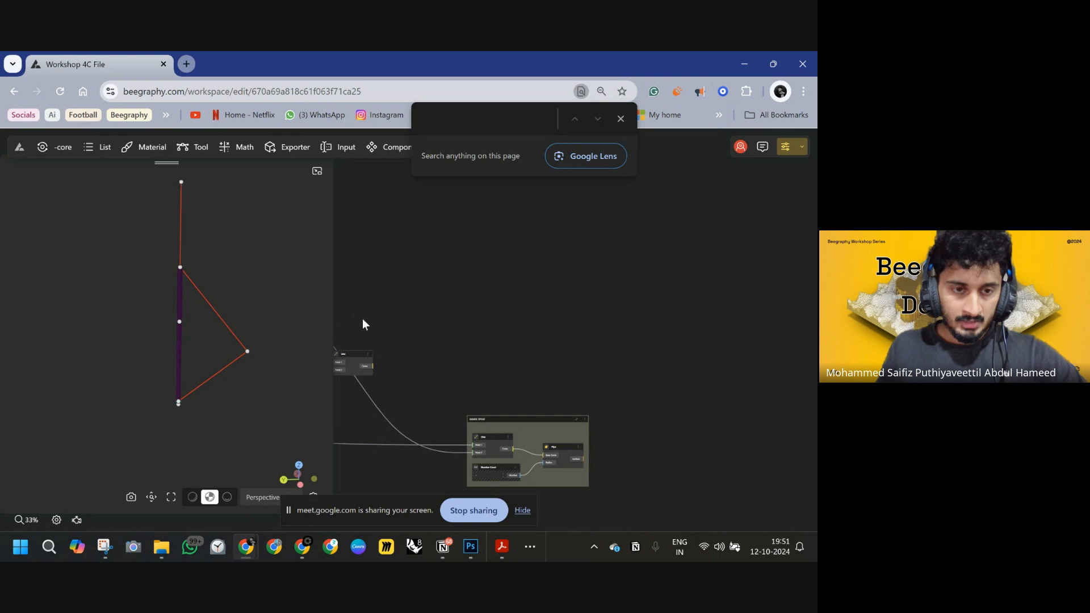
scroll(463, 365, "up", 3)
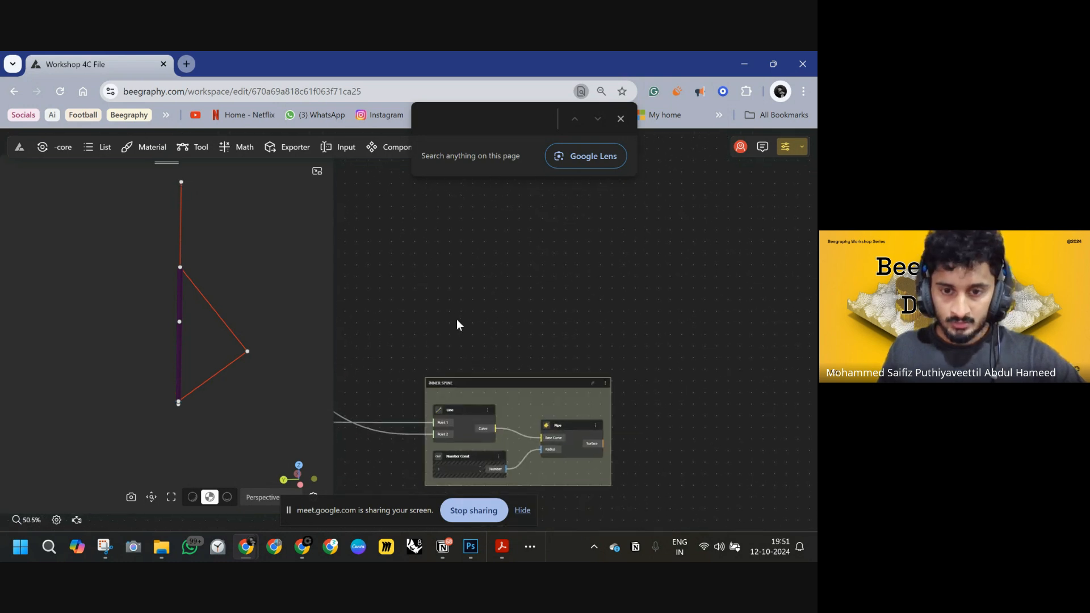
double_click(449, 290)
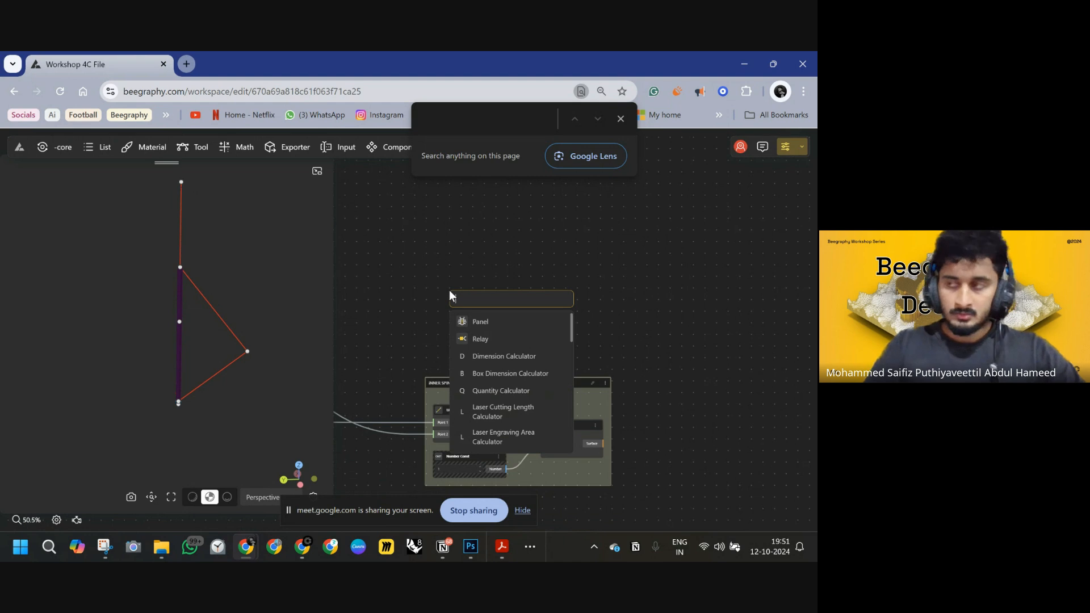
key("Escape")
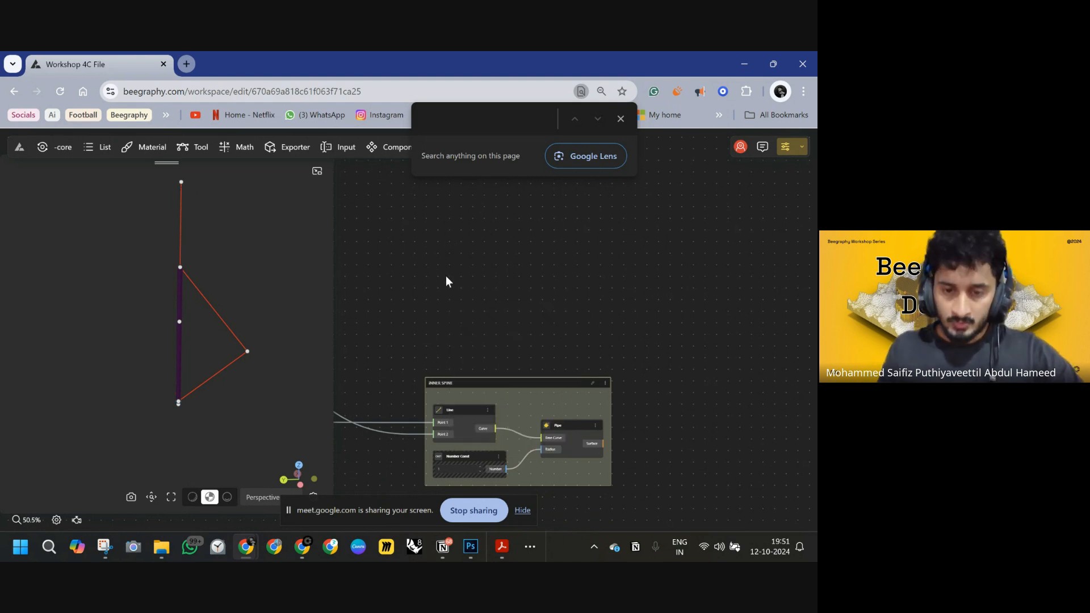
- Add a Move node in the empty area above the INNER SPINE group
left_click(181, 184)
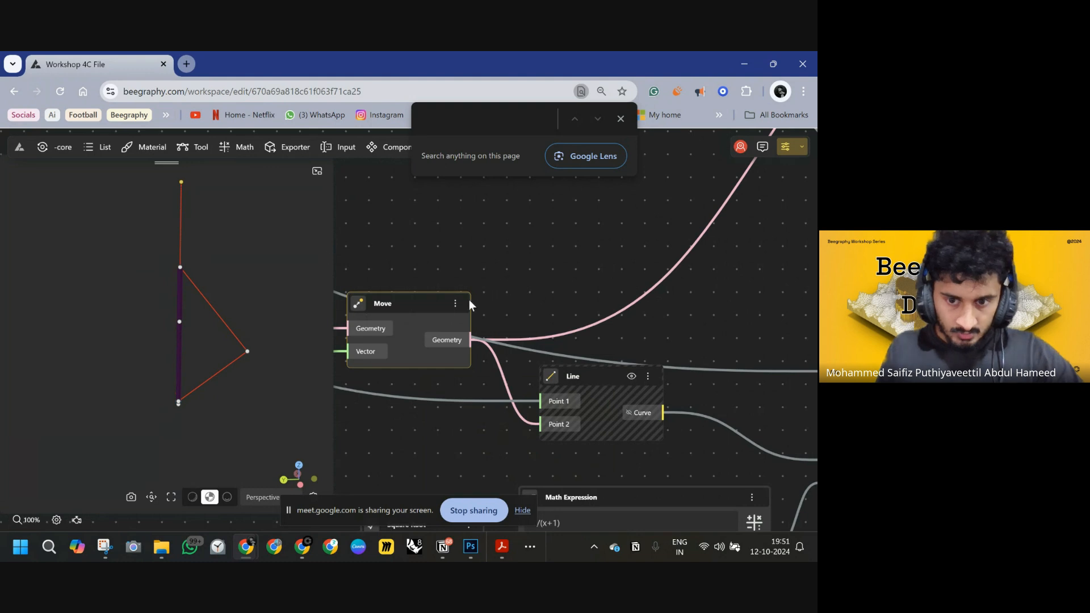
scroll(624, 334, "down", 10)
left_click_drag(750, 270, 451, 301)
left_click_drag(795, 326, 504, 303)
left_click_drag(441, 282, 536, 249)
double_click(512, 248)
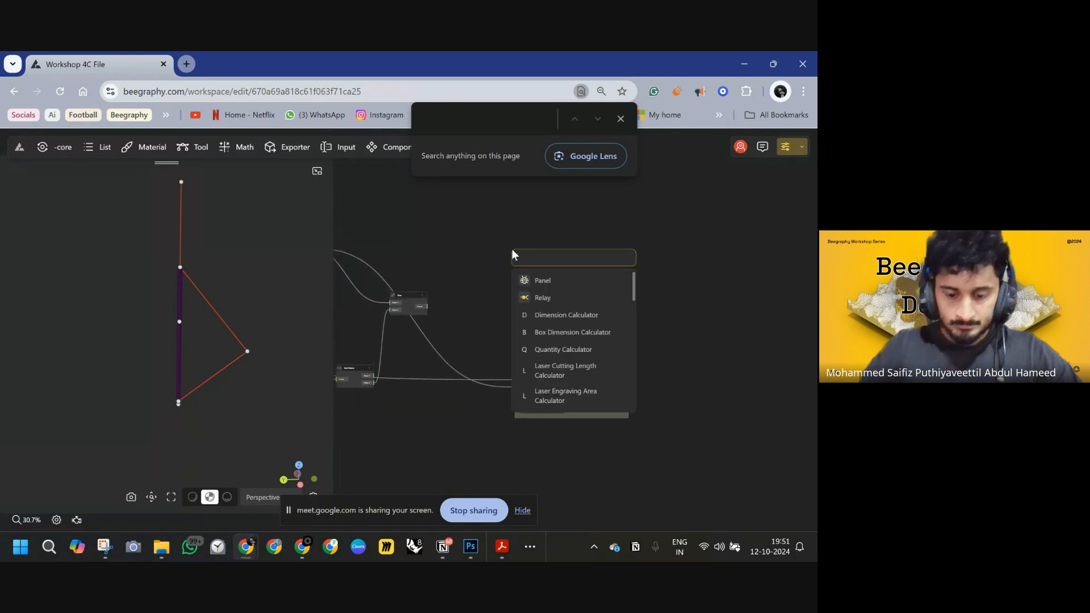
type("MOEVE")
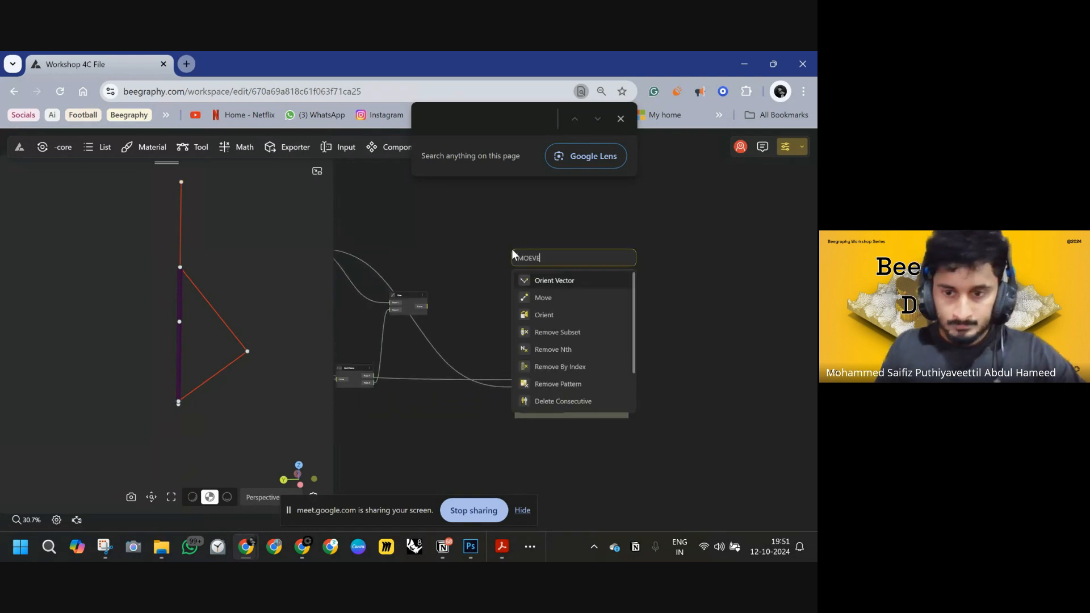
left_click(547, 300)
scroll(531, 249, "up", 3)
left_click_drag(528, 251, 623, 243)
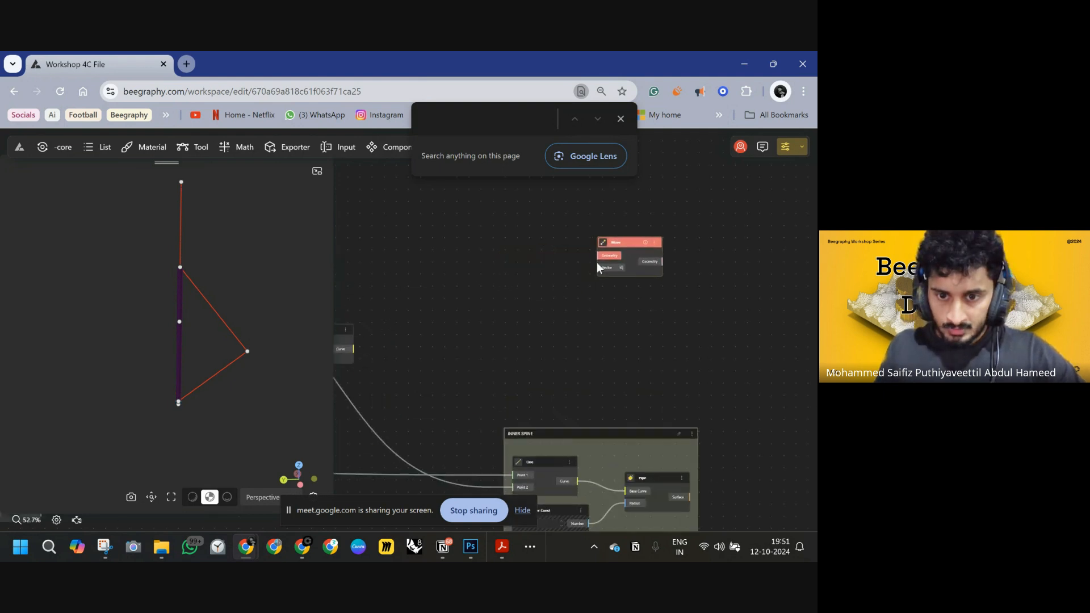
- Add a VectorZ node, connect its Vector output to the new Move node's Vector input, and shift both nodes aside together
double_click(531, 300)
type("vectorz")
left_click(556, 333)
left_click_drag(569, 309, 598, 267)
left_click_drag(527, 283, 549, 283)
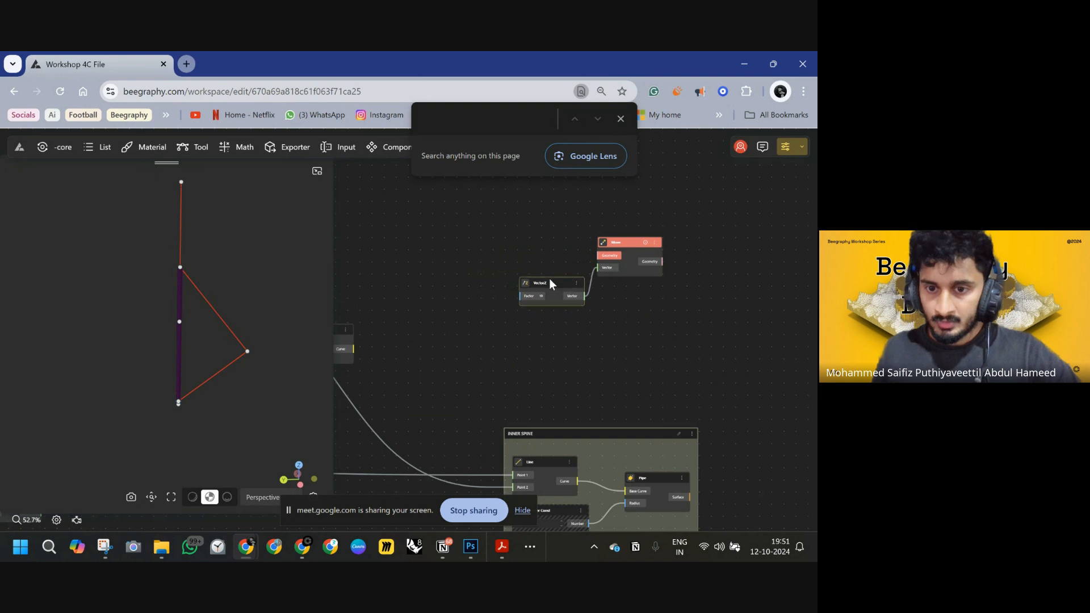
left_click_drag(418, 313, 585, 308)
left_click_drag(734, 226, 701, 278)
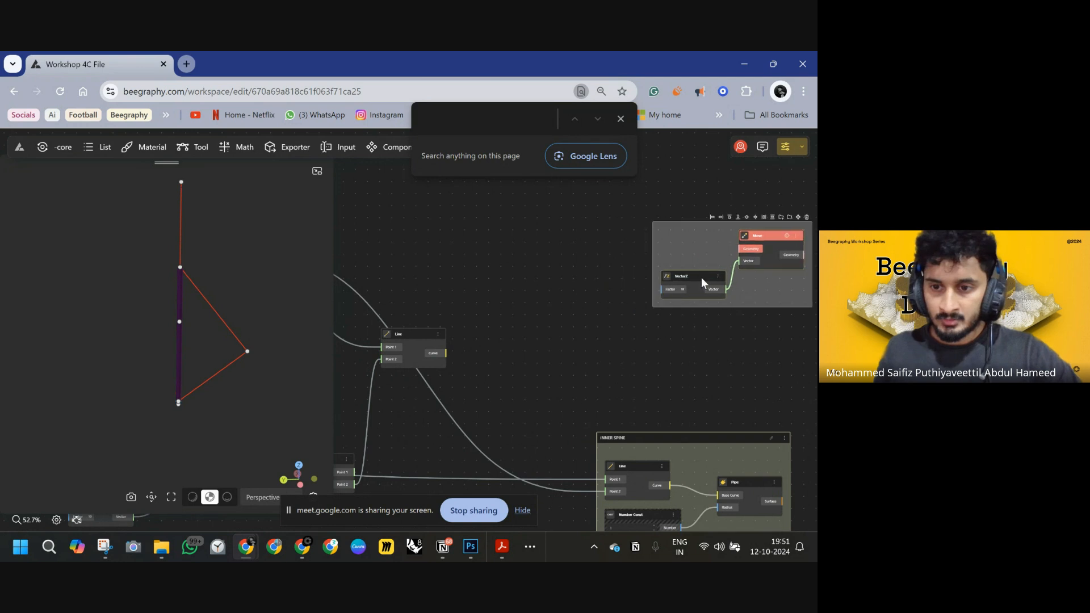
- Add a Range Input from 2 to 7 beside the VectorZ node and connect its Number output to VectorZ's Factor input
left_click(582, 308)
double_click(584, 306)
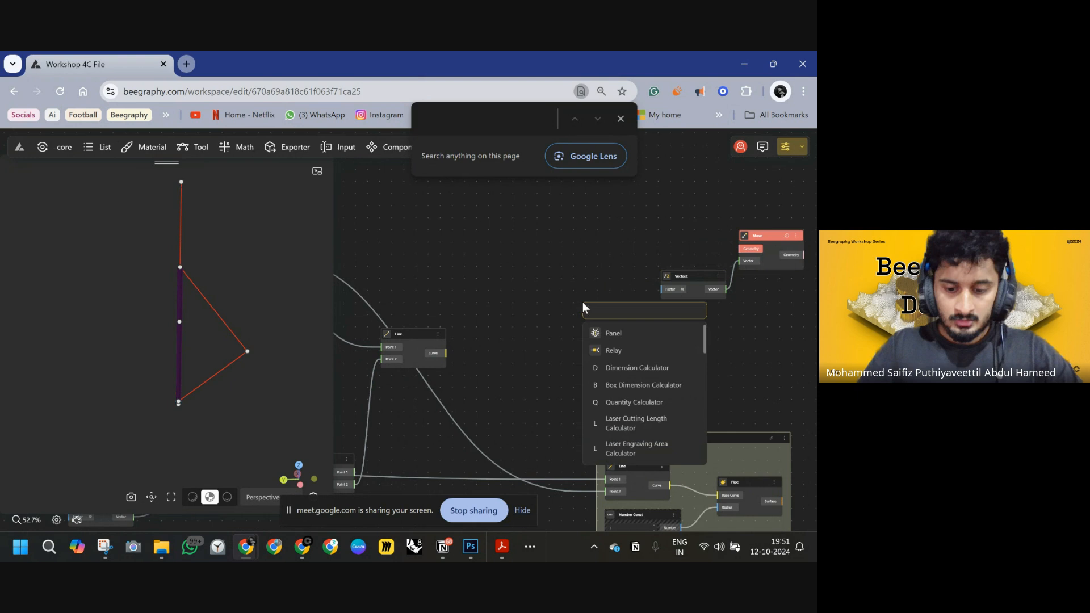
type("1")
key("BackSpace")
type("0")
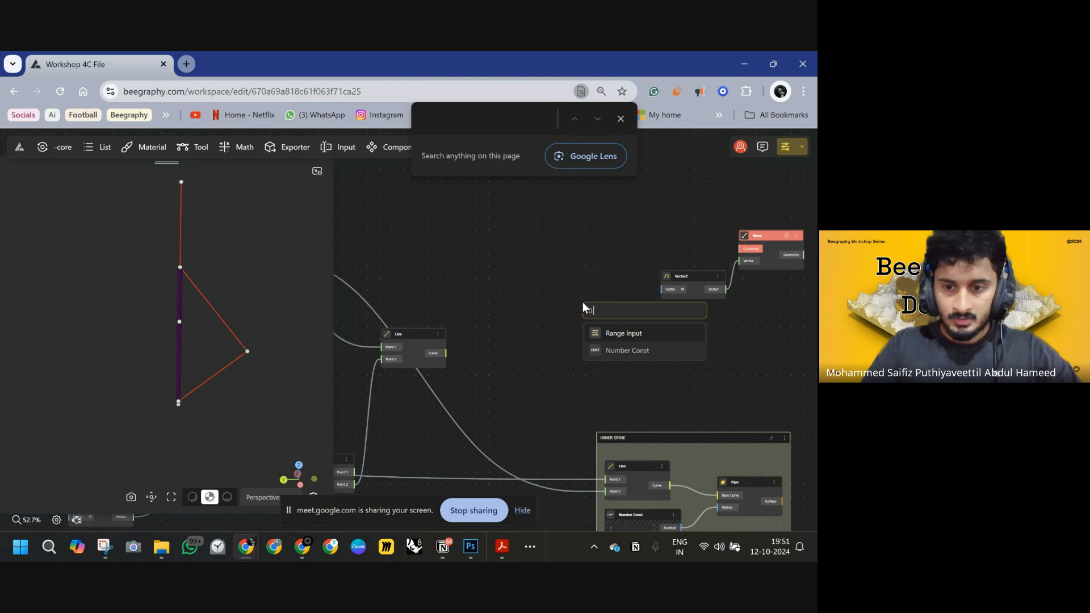
key("BackSpace")
type("2")
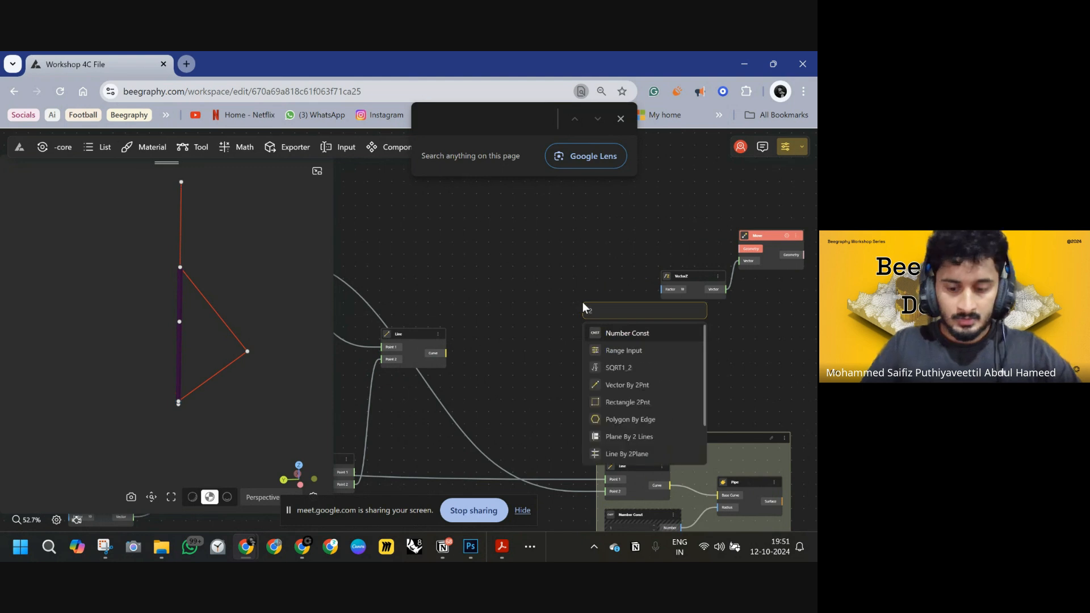
type("<7")
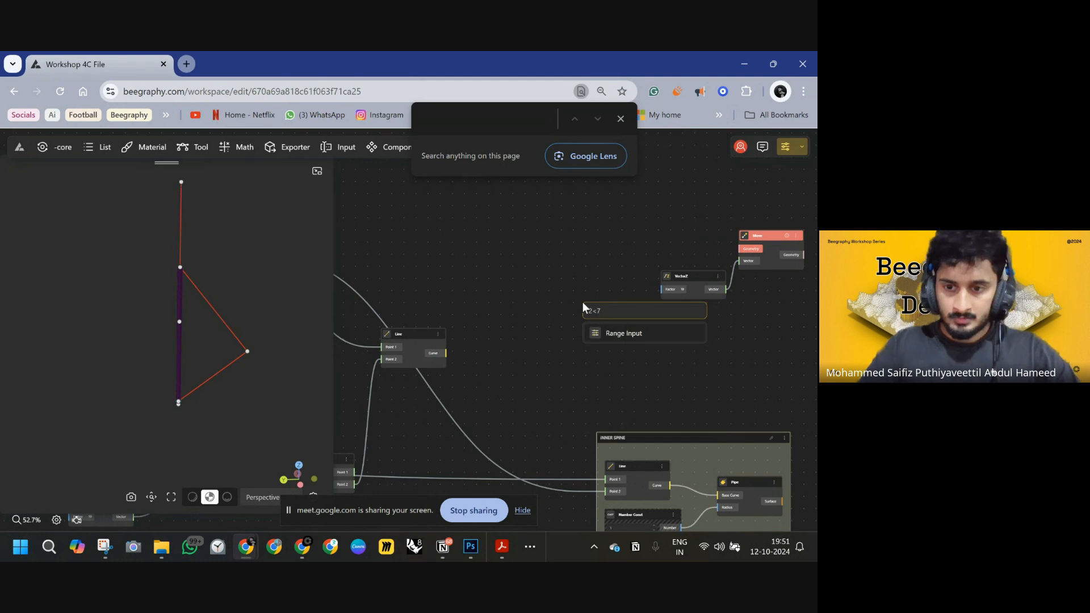
key("Return")
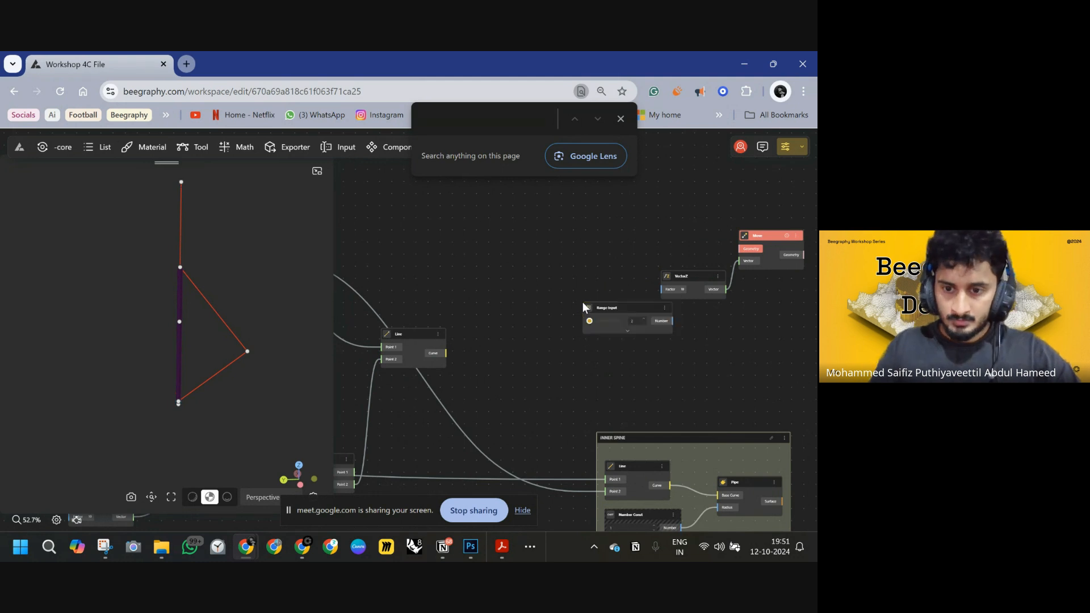
left_click_drag(619, 308, 647, 294)
- Rename the new Range Input as HANDLE BASE HEIGHT
double_click(564, 281)
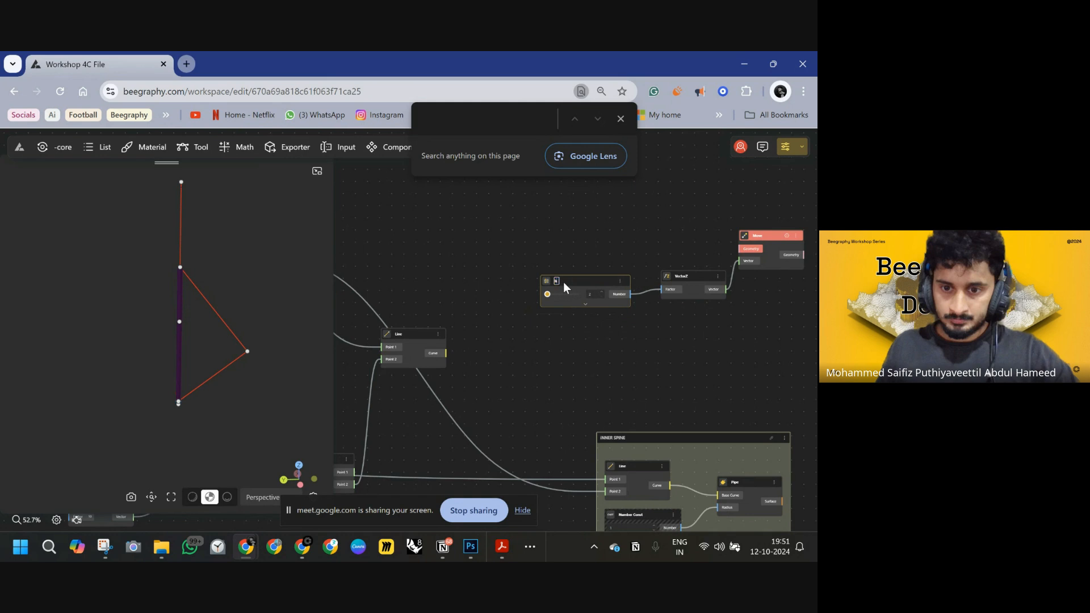
type("DLE")
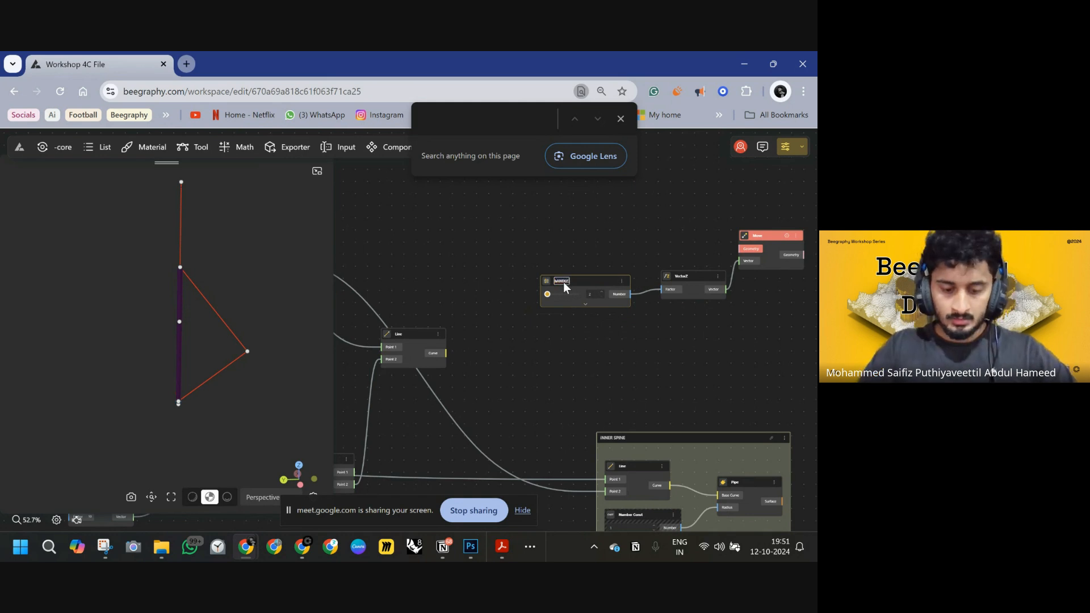
type(" HASE HEIGHT")
key("Return")
- Reposition the new Move node and connect the Evaluate Curve node's Point output to its Geometry input
right_click_drag(657, 322, 539, 287)
right_click_drag(616, 271, 583, 314)
left_click_drag(609, 237, 632, 214)
scroll(540, 299, "down", 3)
right_click_drag(538, 301, 688, 365)
scroll(533, 336, "down", 3)
right_click_drag(562, 334, 571, 268)
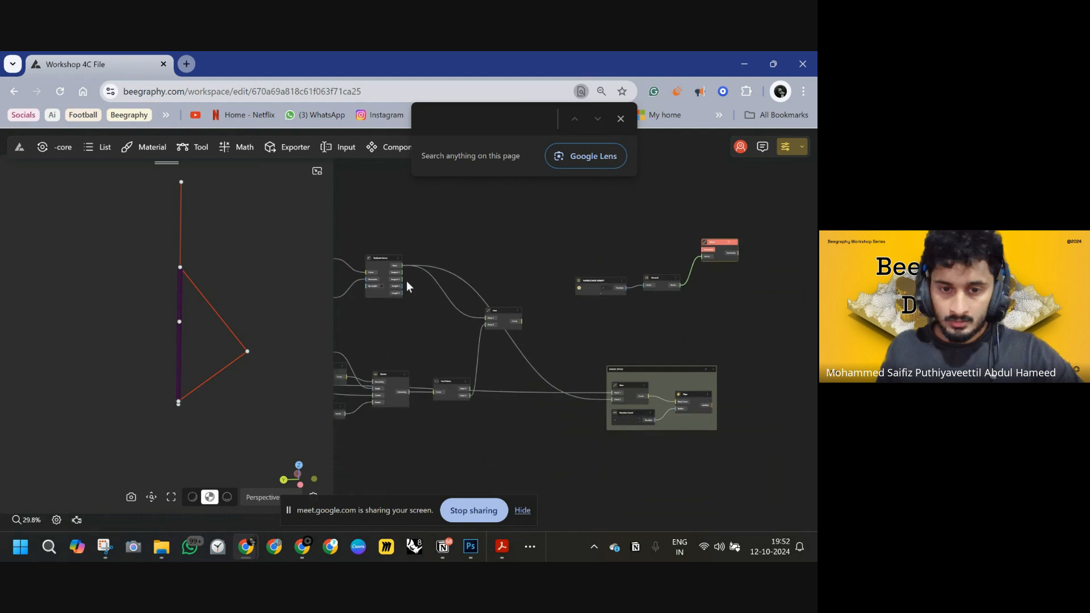
left_click(382, 259)
left_click_drag(404, 270, 722, 251)
right_click_drag(707, 298, 598, 296)
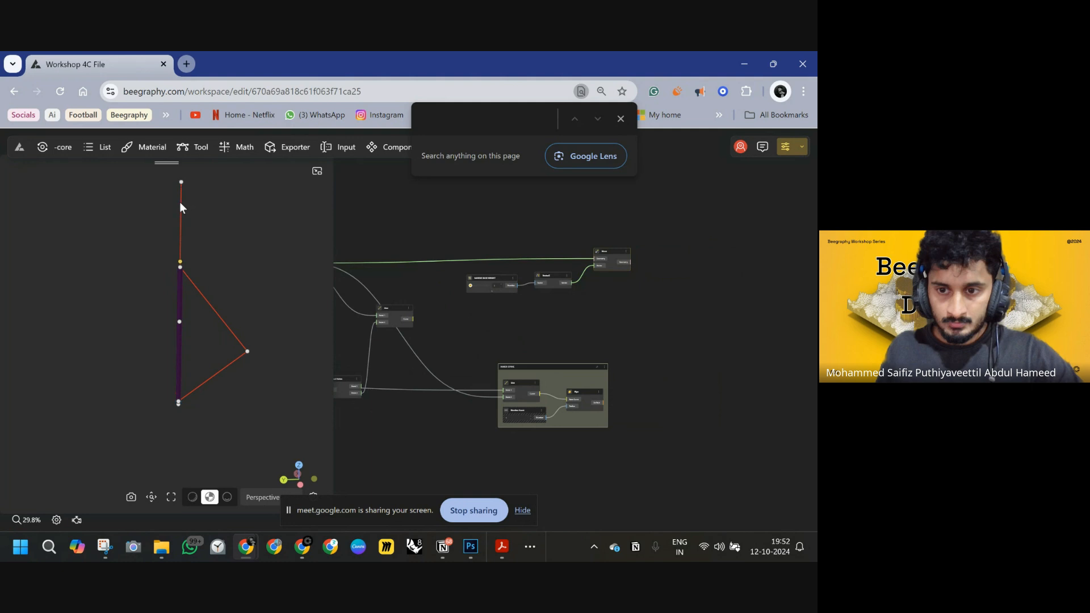
- Hide the preview of the upper Line that feeds the Evaluate Curve node
left_click(182, 203)
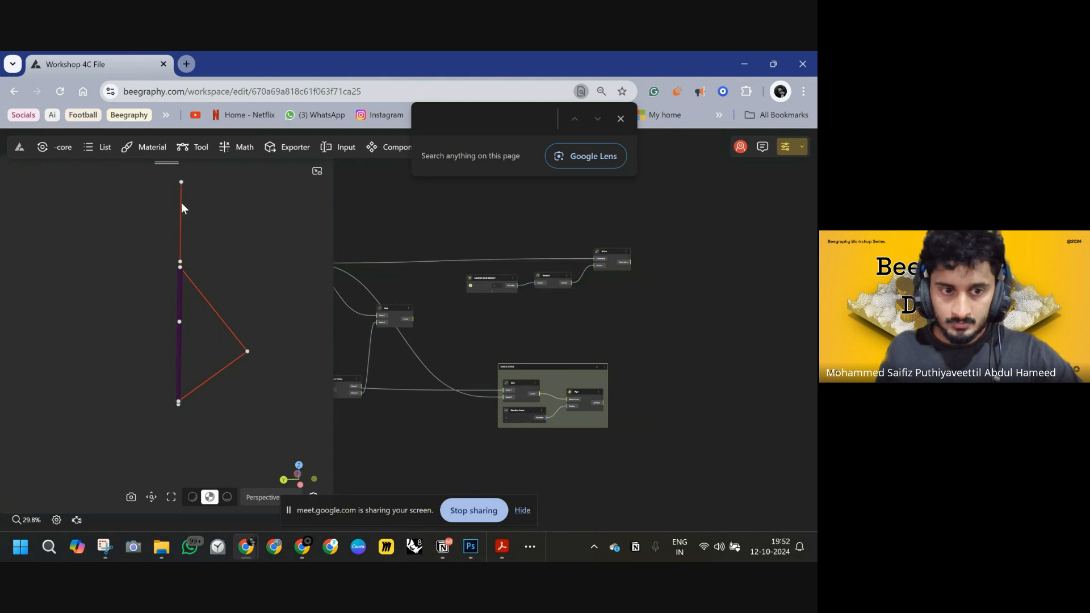
left_click(180, 207)
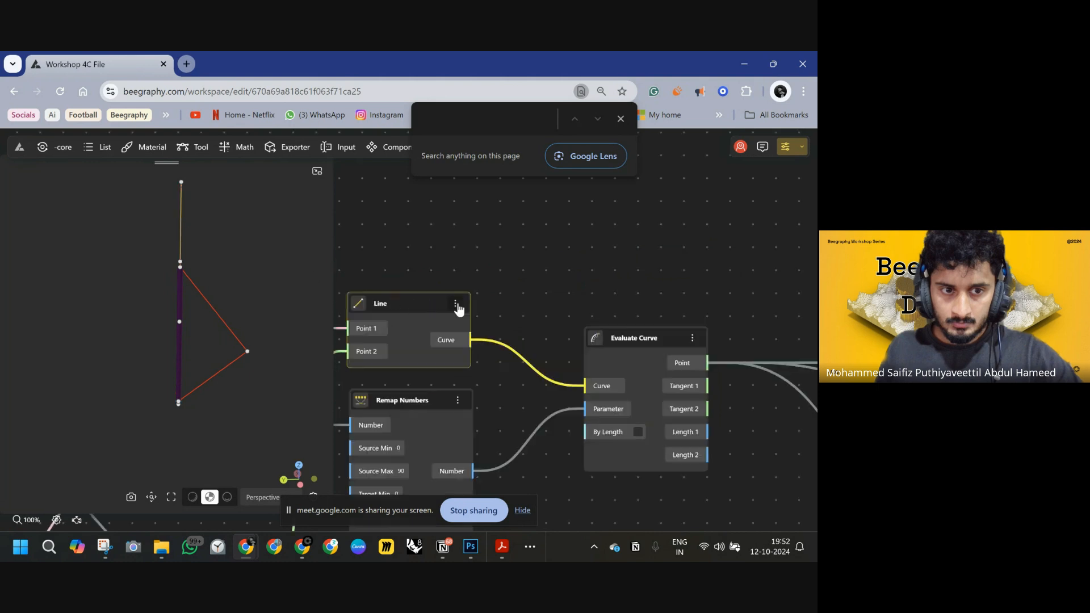
left_click(455, 305)
left_click(476, 327)
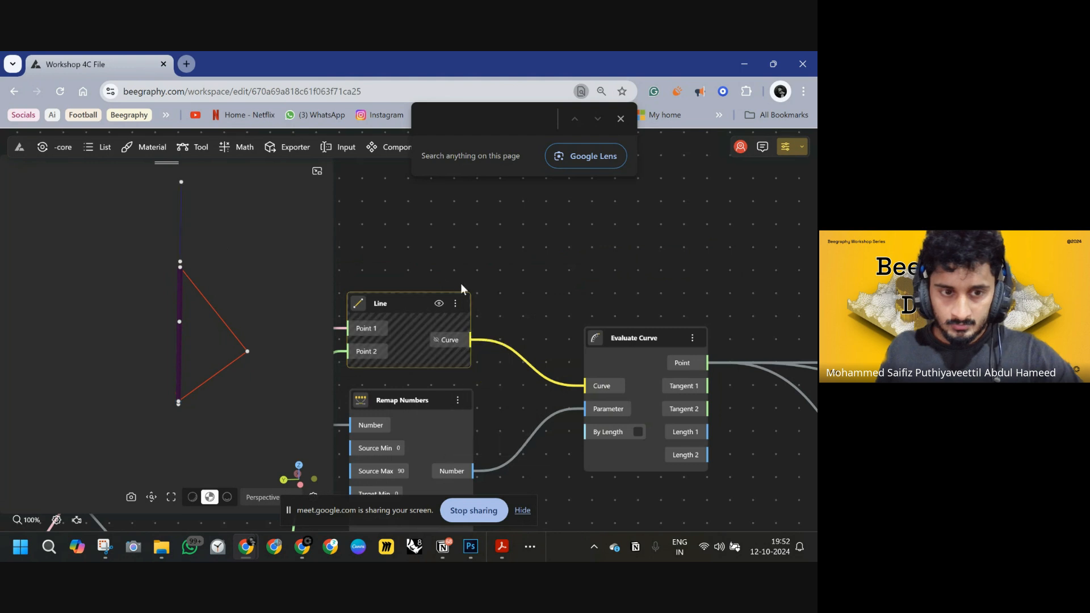
left_click(574, 302)
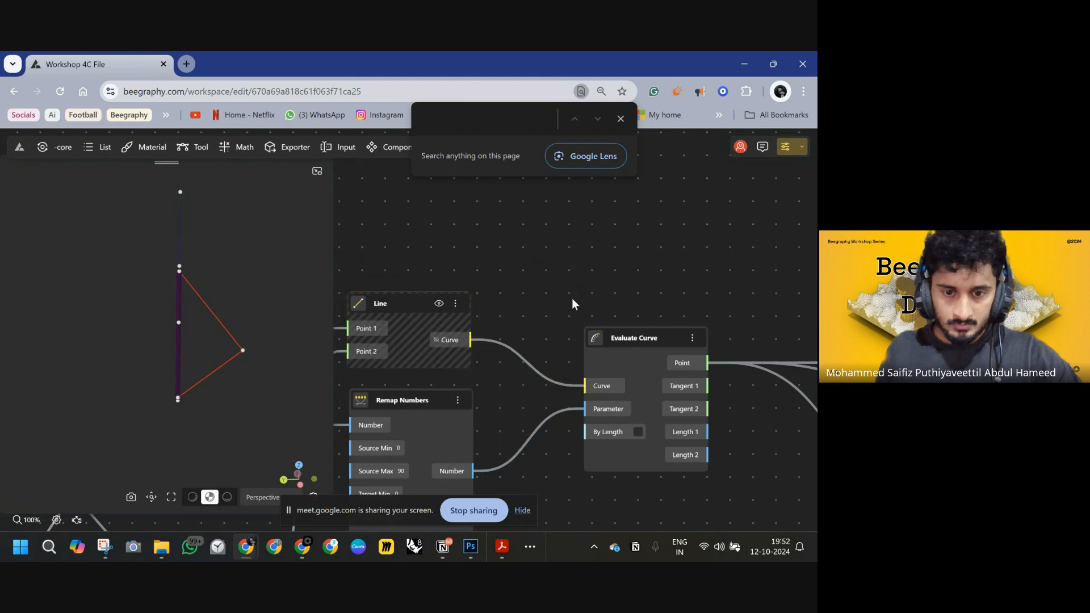
- Add a Cylinder node and place it just below the Move node driven by HANDLE BASE HEIGHT
scroll(585, 302, "down", 5)
left_click_drag(795, 259, 395, 249)
scroll(542, 336, "up", 5)
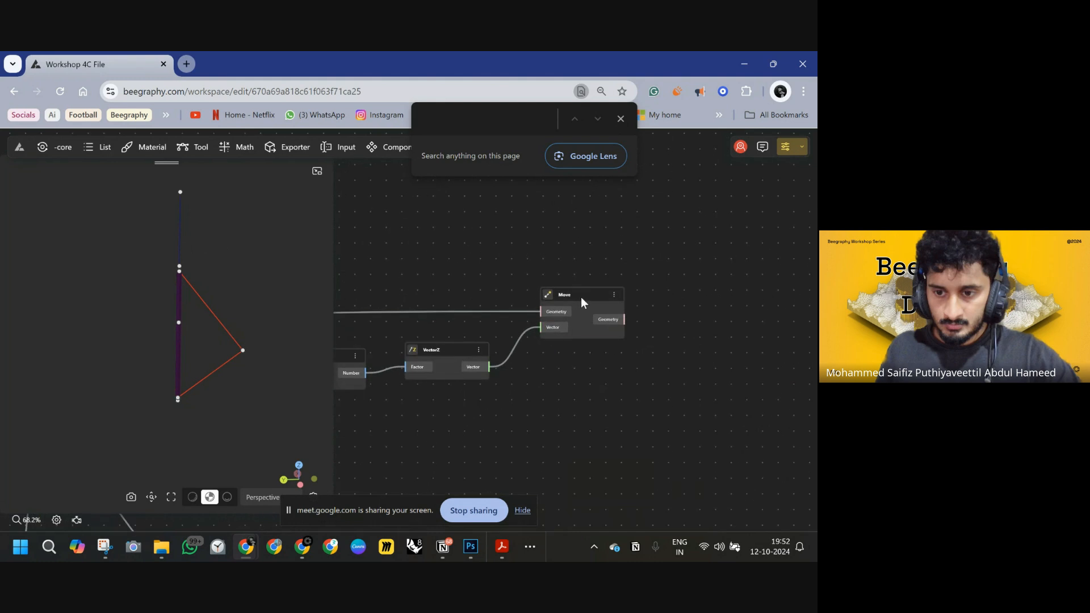
scroll(193, 228, "up", 5)
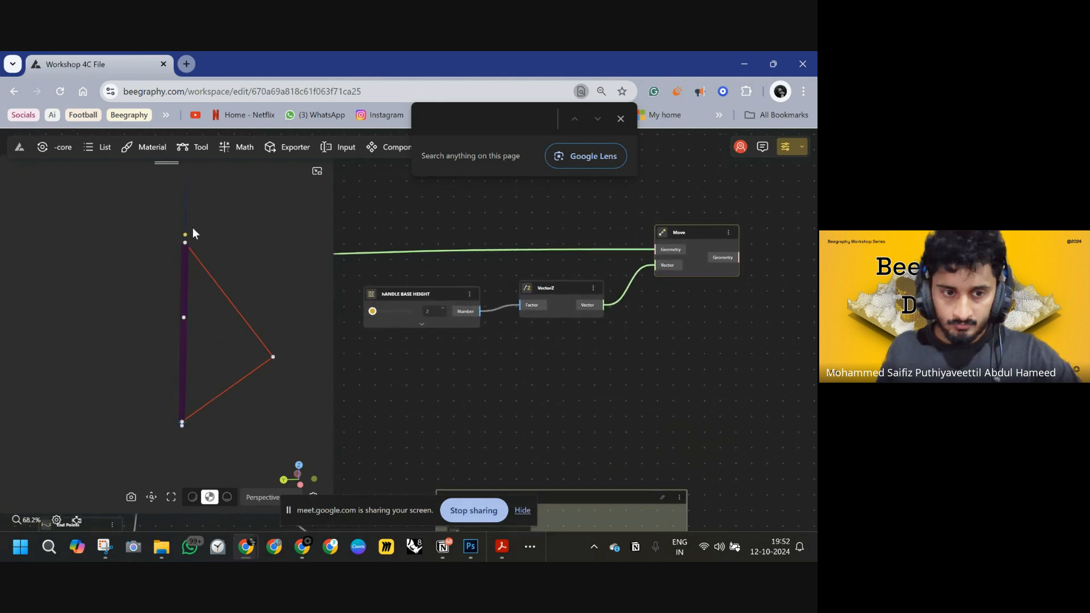
scroll(193, 278, "up", 2)
right_click_drag(213, 233, 189, 277)
left_click_drag(643, 397, 709, 398)
double_click(747, 362)
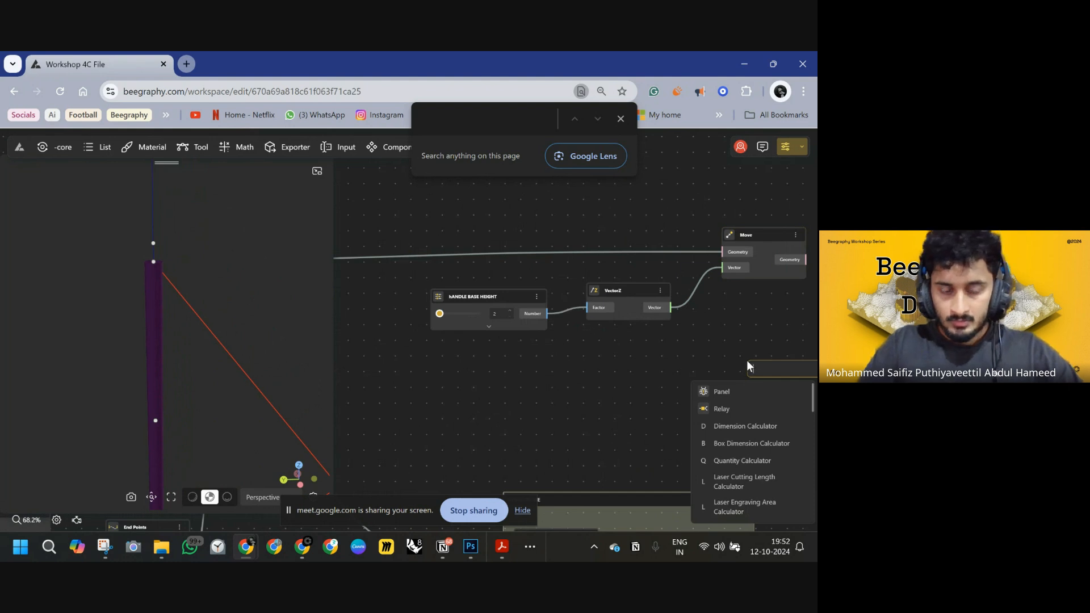
type("c")
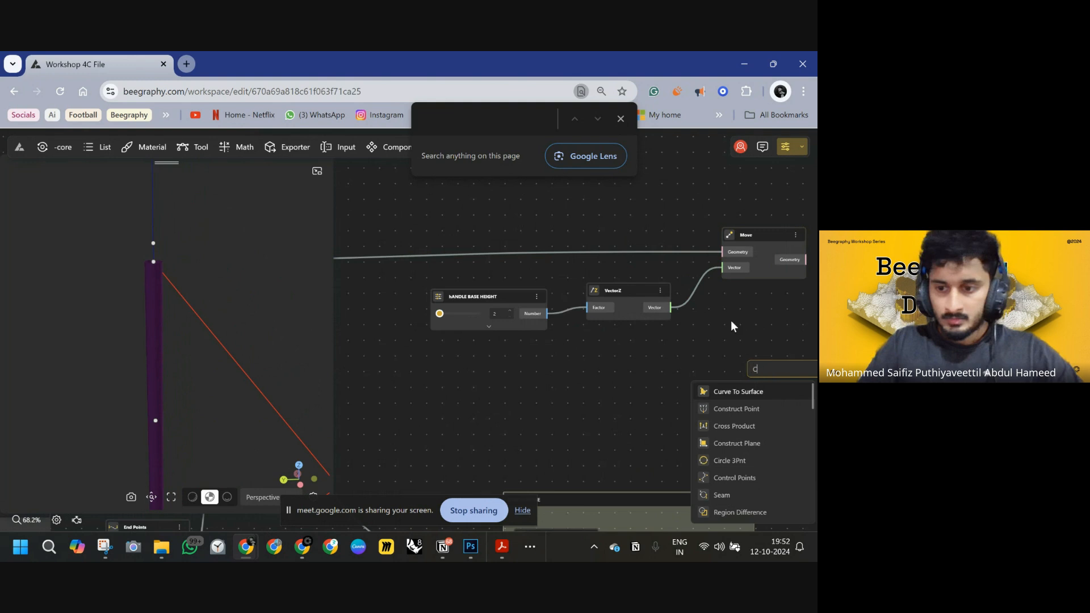
left_click(731, 321)
double_click(754, 345)
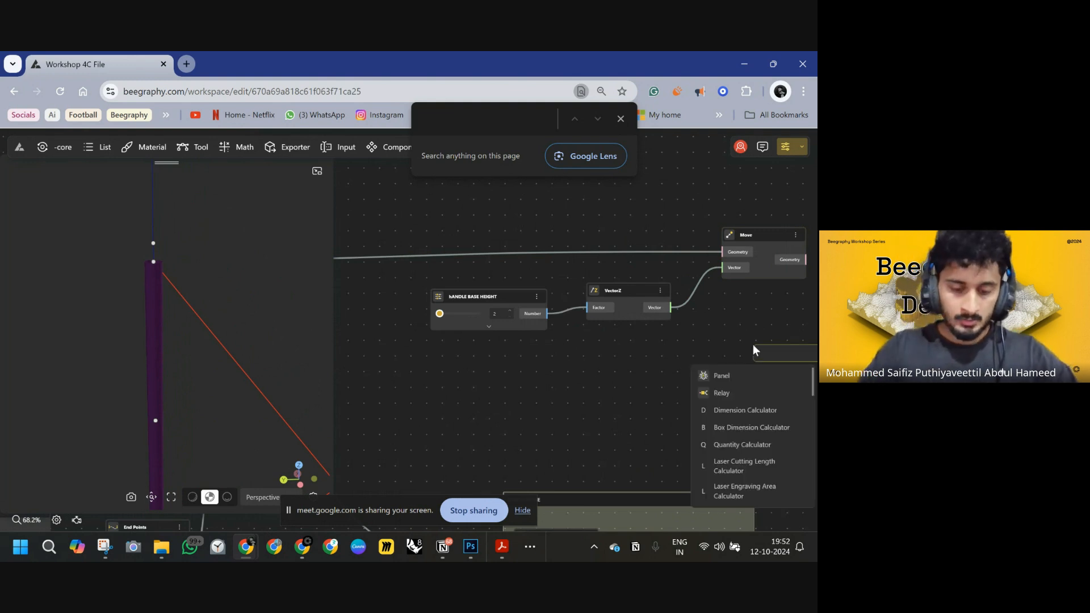
type("cyl")
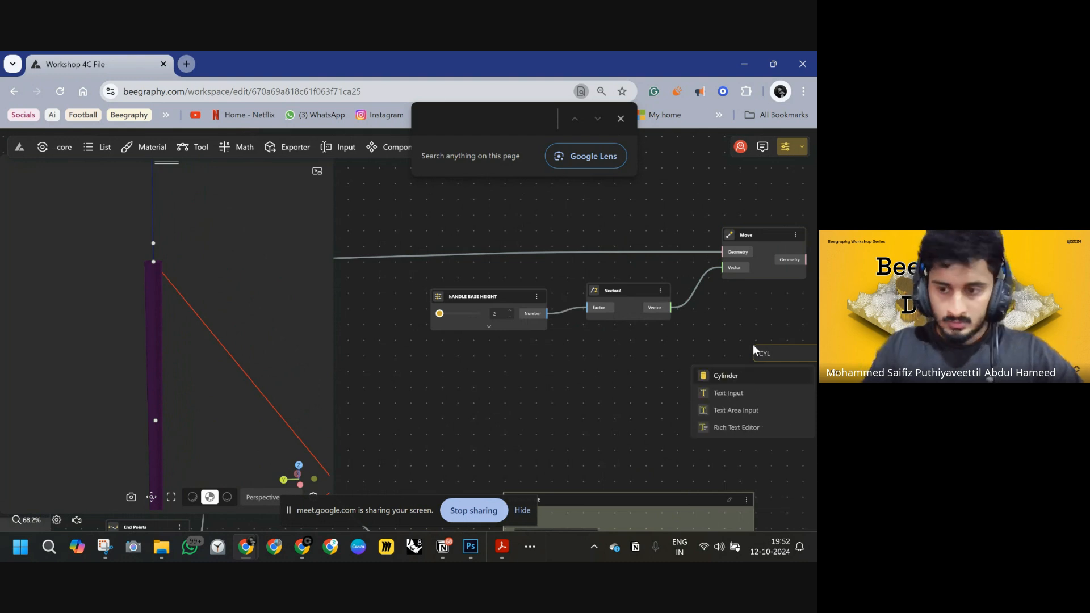
key("Return")
left_click_drag(758, 343, 721, 325)
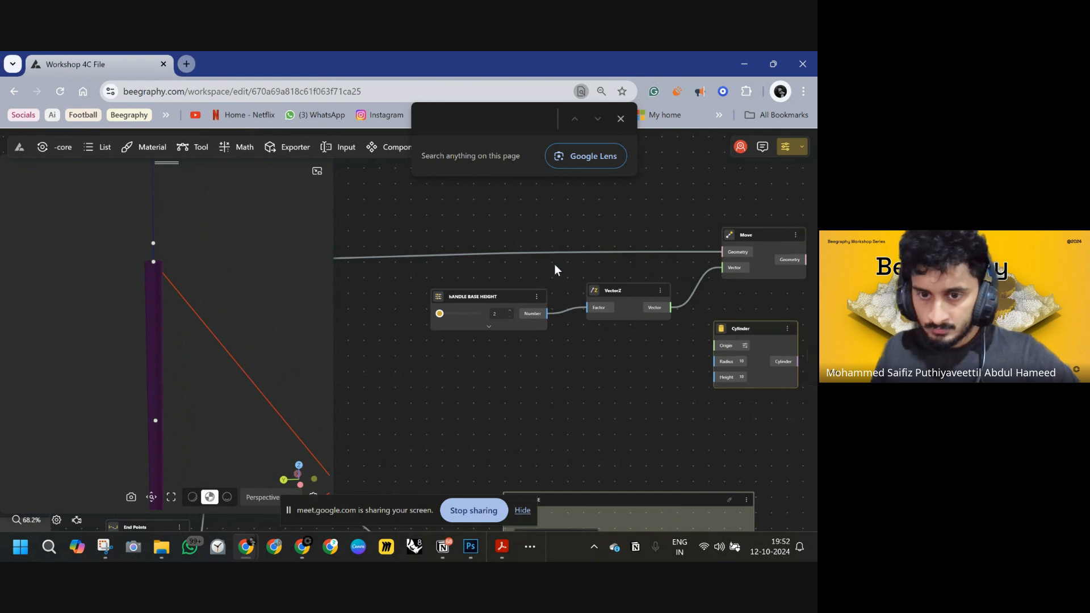
- Connect the Evaluate Curve node's Point output to the Cylinder's Origin input
scroll(556, 328, "down", 4)
left_click_drag(575, 341, 622, 368)
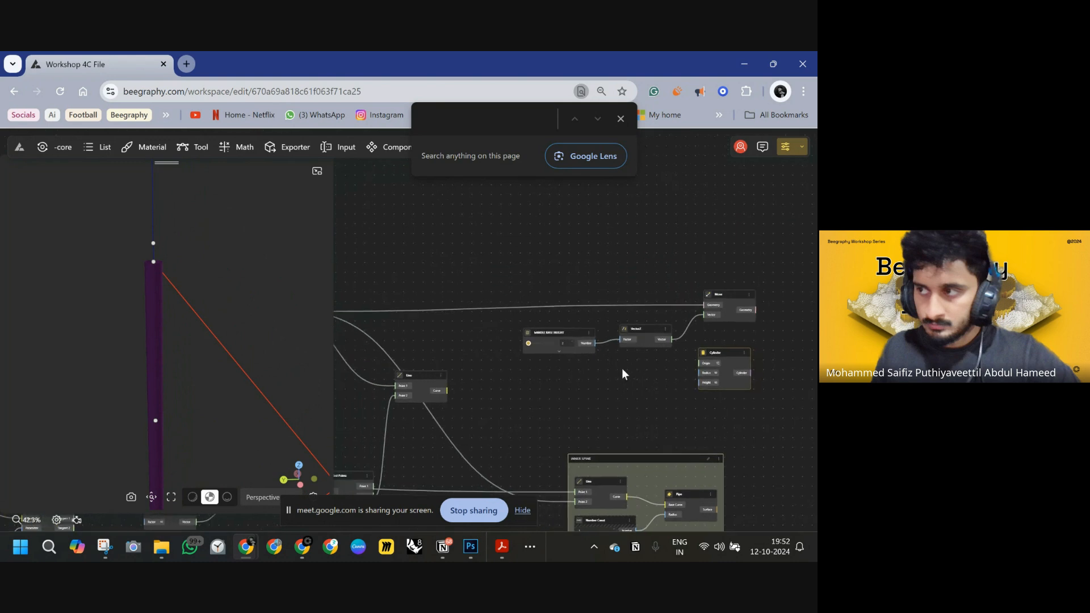
scroll(503, 337, "down", 3)
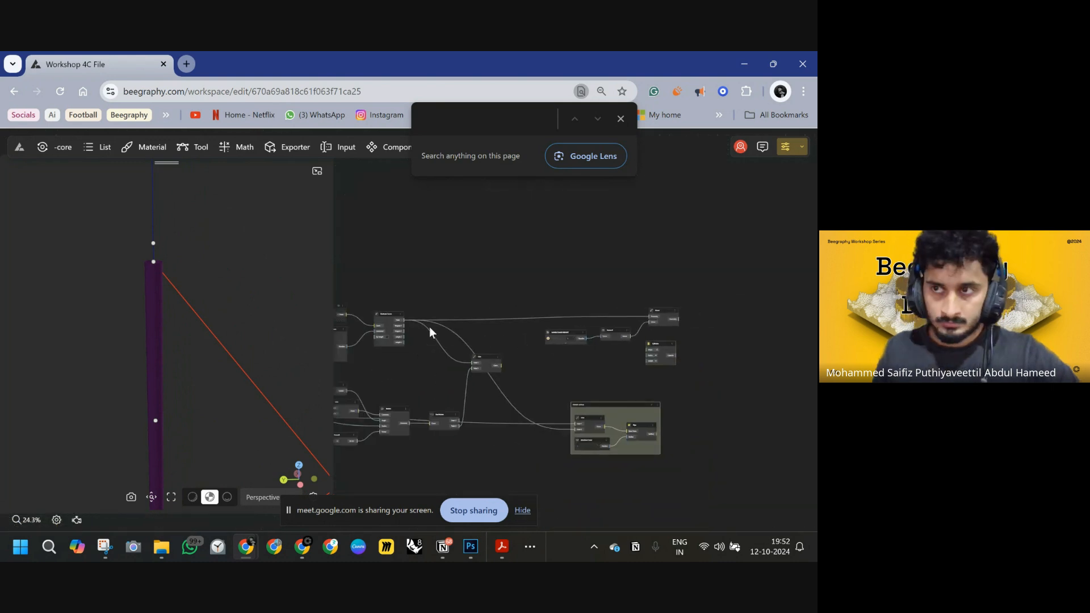
left_click_drag(405, 321, 648, 352)
scroll(643, 358, "up", 5)
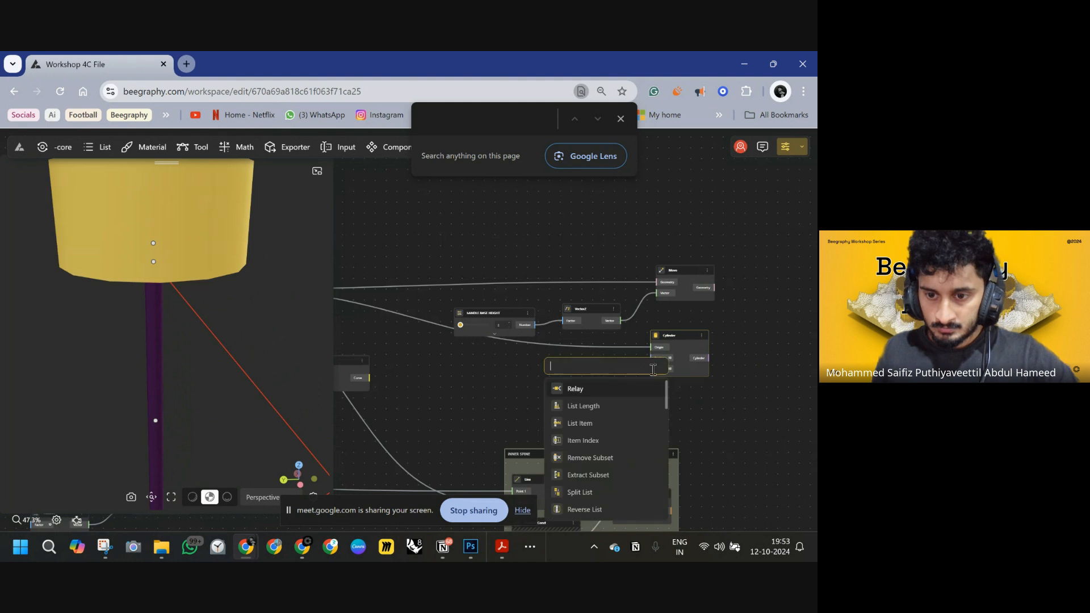
- Connect the HANDLE BASE HEIGHT node's Number output to the Cylinder's Height input
left_click(690, 388)
left_click_drag(530, 326, 521, 349)
right_click_drag(558, 376, 567, 354)
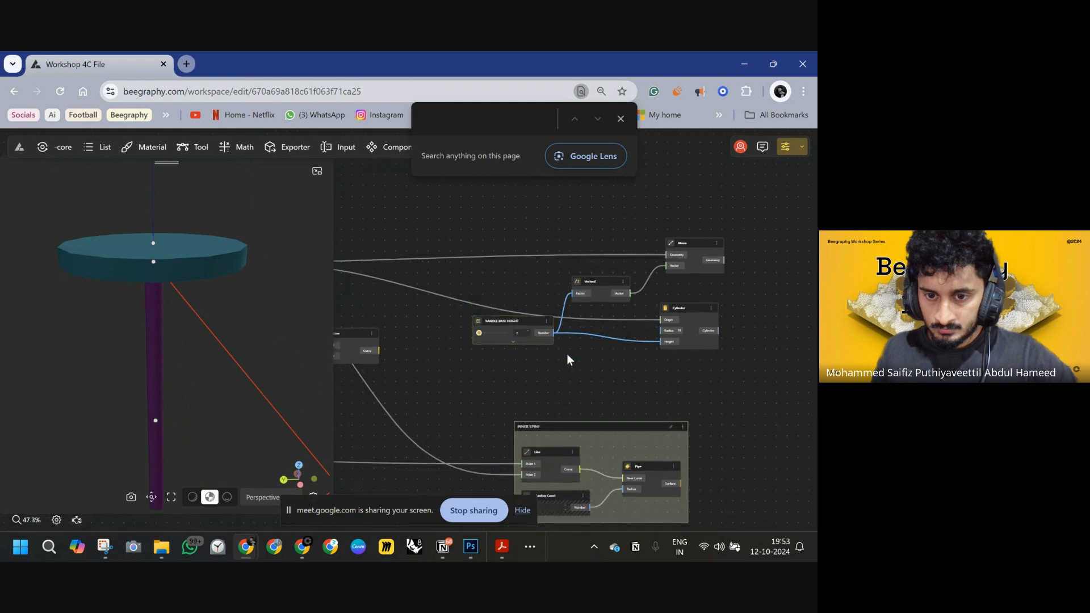
- Add a Range Input node with minimum 1 and maximum 2 directly below the HANDLE BASE HEIGHT node
scroll(543, 369, "up", 4)
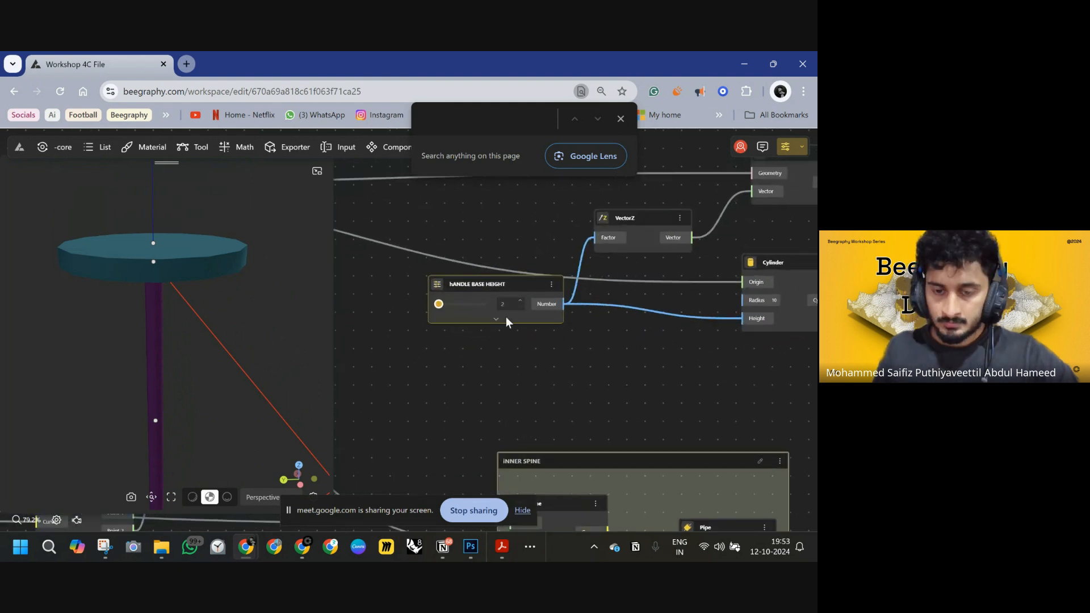
double_click(478, 347)
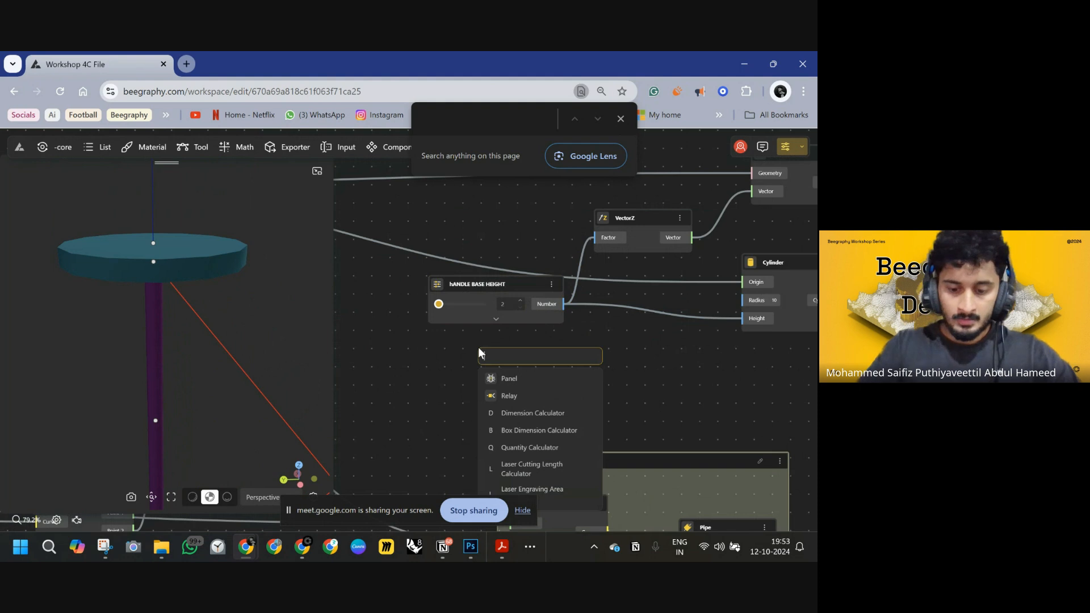
type("n<")
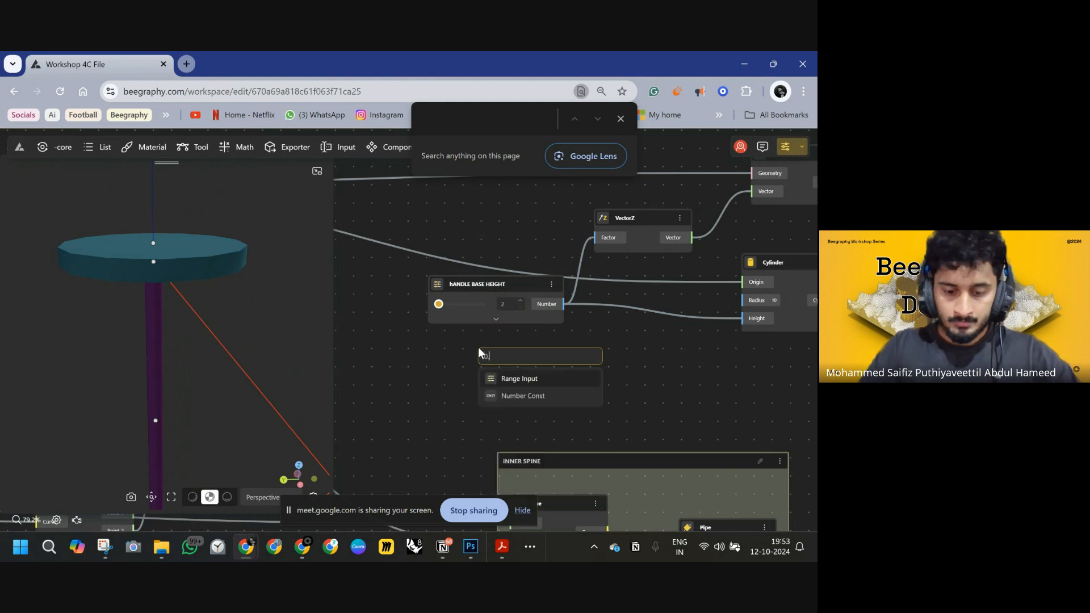
key("BackSpace")
key("BackSpace")
type("1.0<")
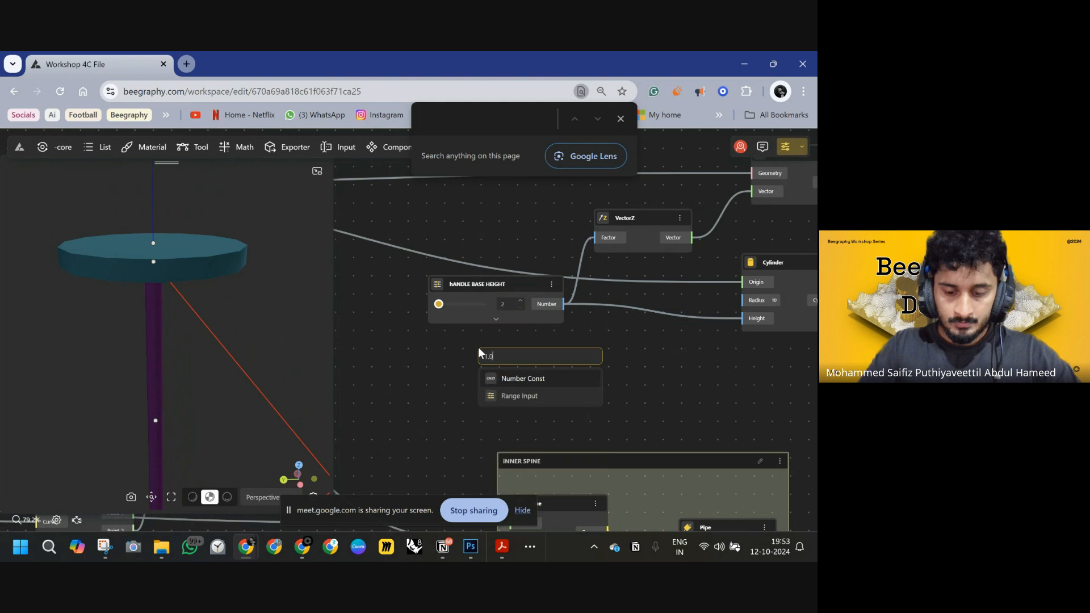
type("2.0")
key("Return")
left_click_drag(500, 357, 476, 341)
- Rename the new Range Input HANDLE BASE RADIUS and connect its Number output to the Cylinder's Radius input
double_click(476, 340)
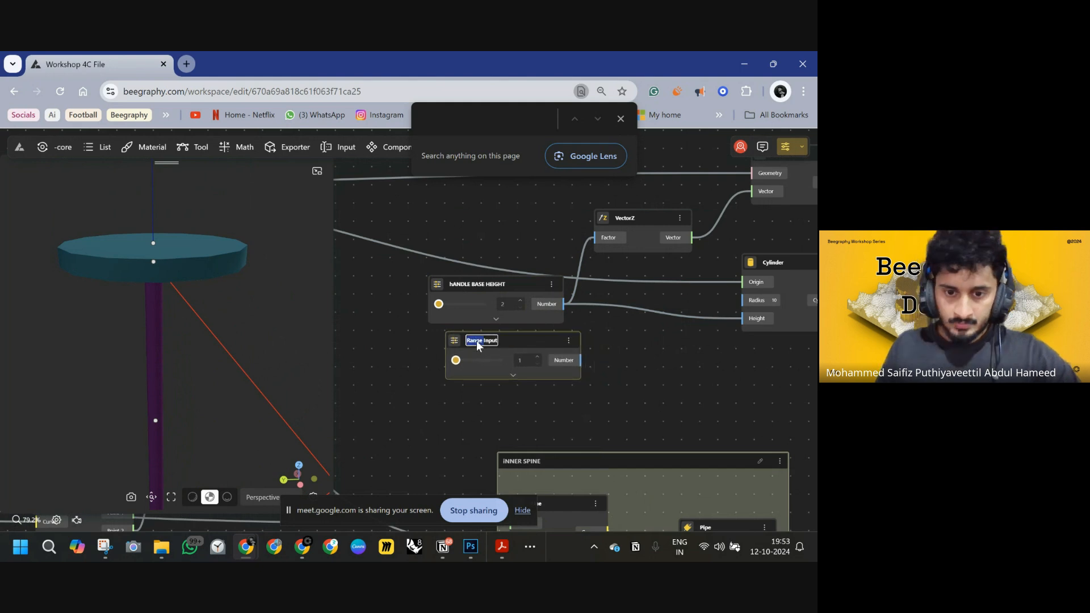
type("HAND")
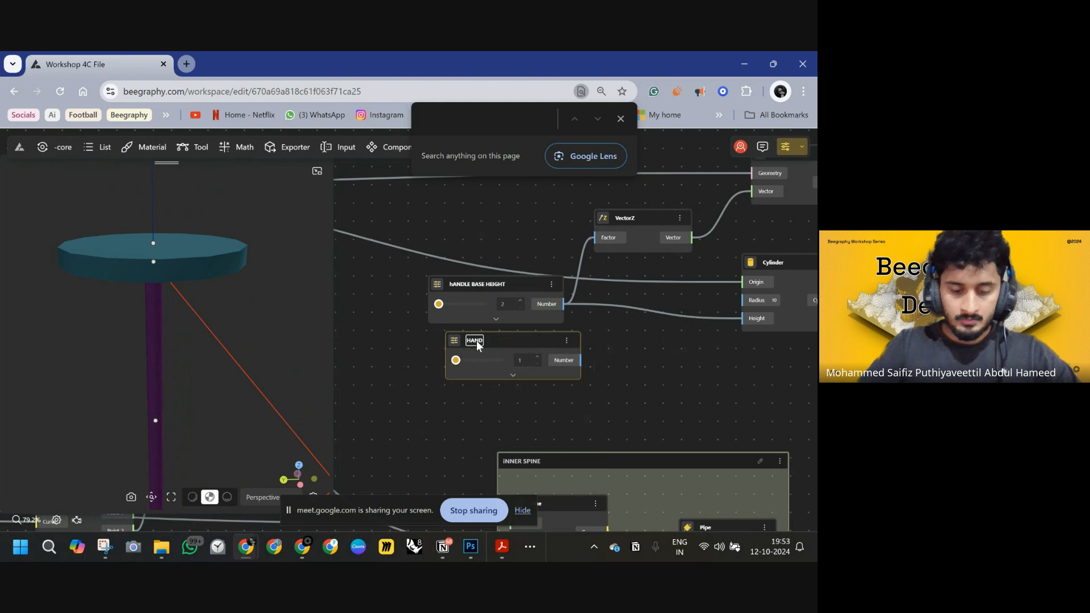
type("LE B")
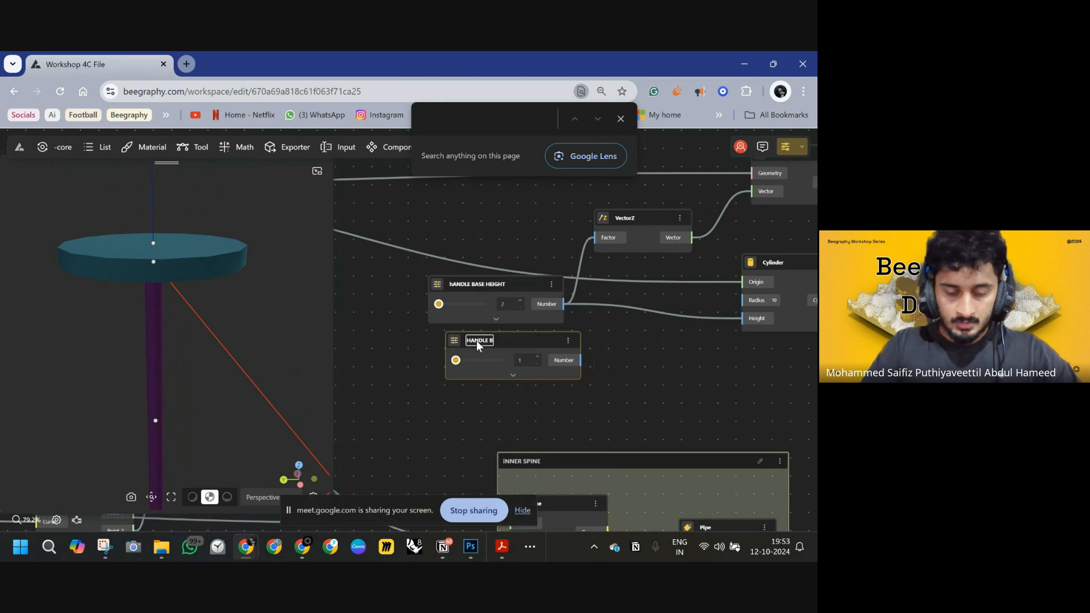
type("ASE RADIUS")
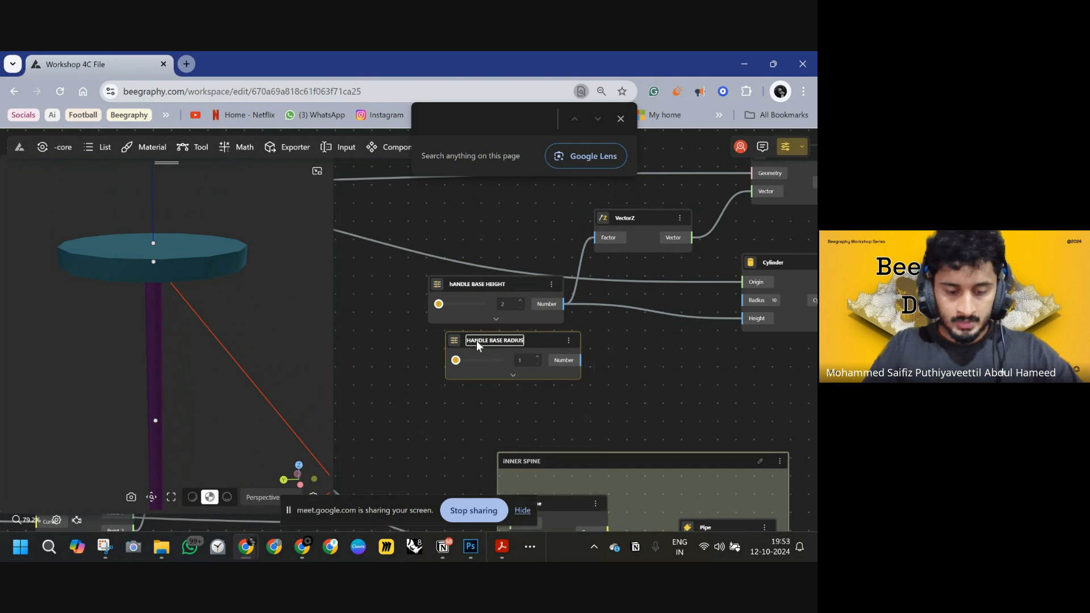
key("Return")
left_click_drag(476, 340, 461, 342)
left_click_drag(568, 360, 744, 300)
scroll(571, 350, "down", 3)
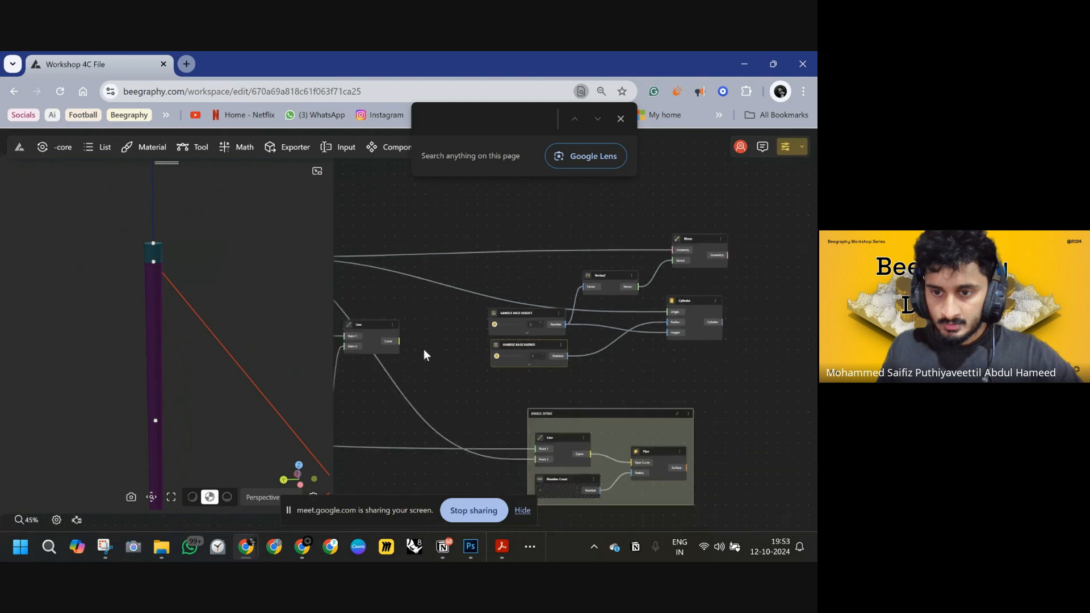
- Set the HANDLE BASE RADIUS step to 0.01 and its value to 1.4, then collapse the node's range settings
scroll(443, 357, "up", 5)
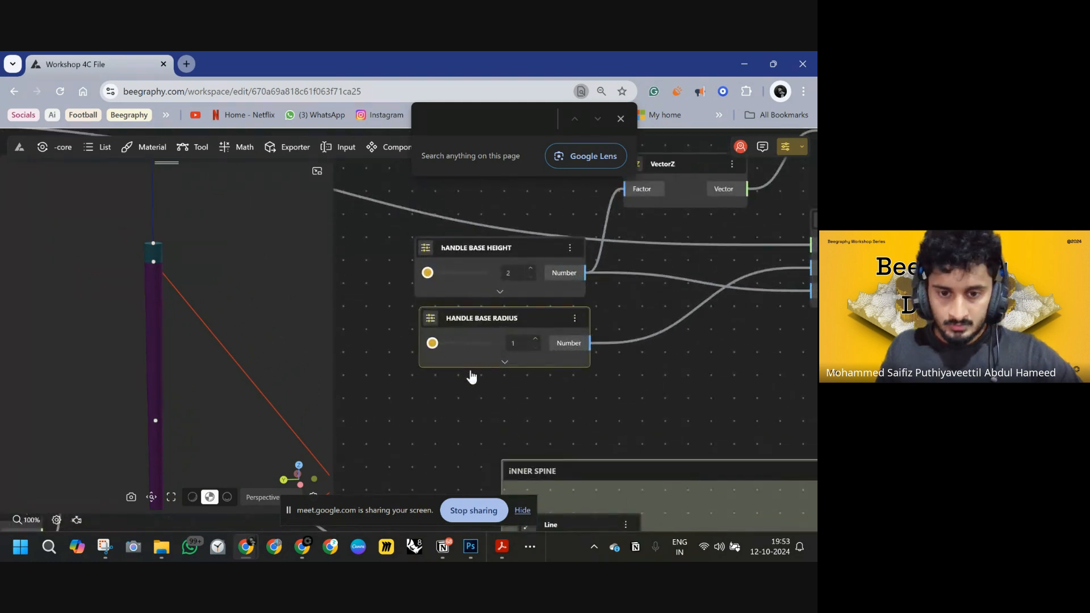
left_click(505, 360)
left_click(477, 418)
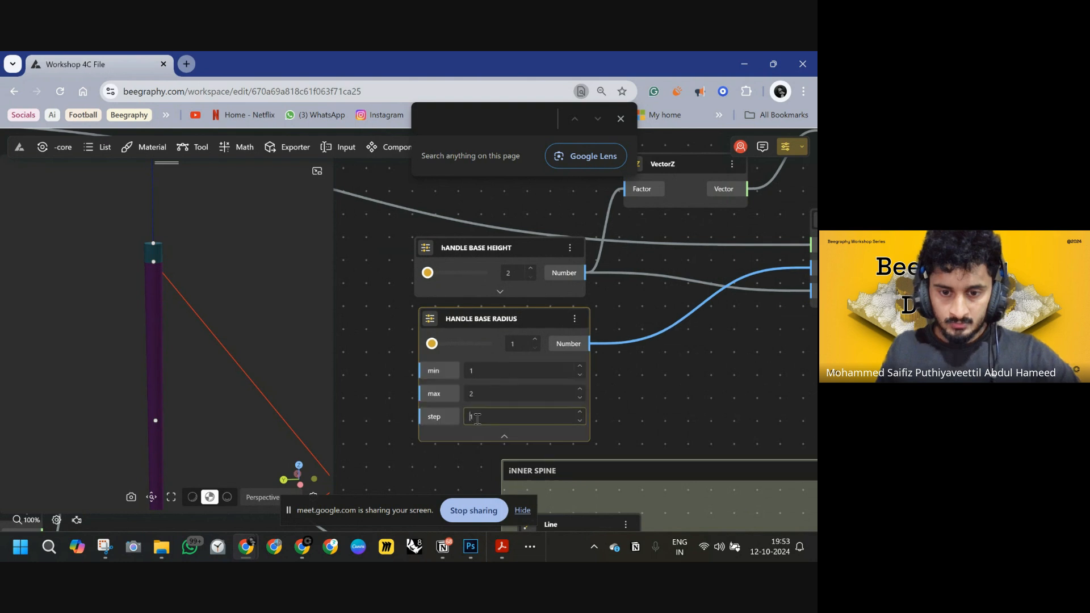
type("0.01")
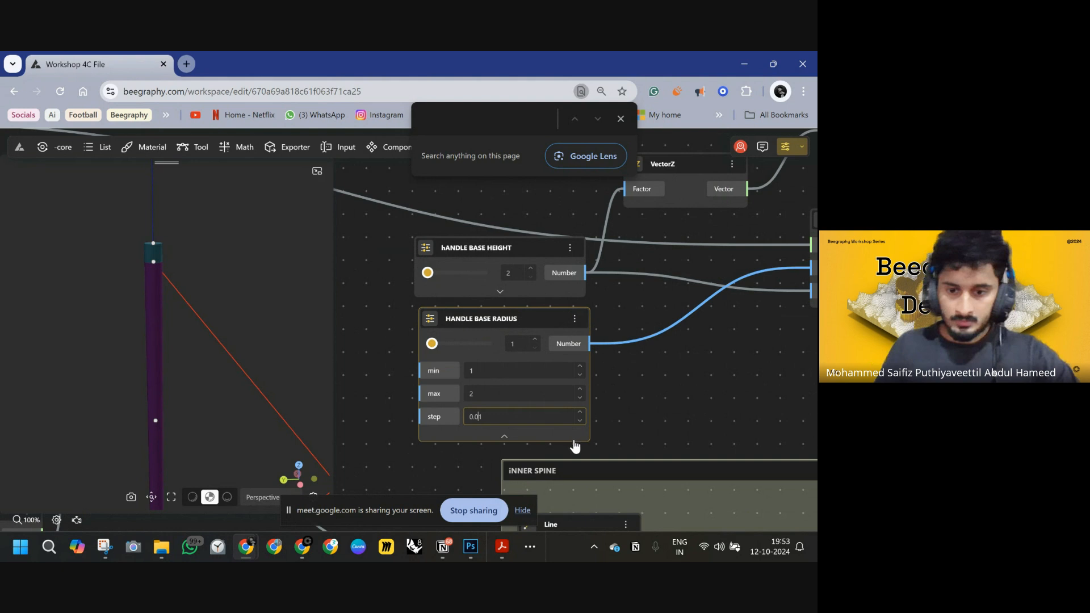
mouse_move(441, 348)
left_mouse_down()
mouse_move(464, 349)
mouse_move(454, 347)
left_mouse_up()
left_click(504, 436)
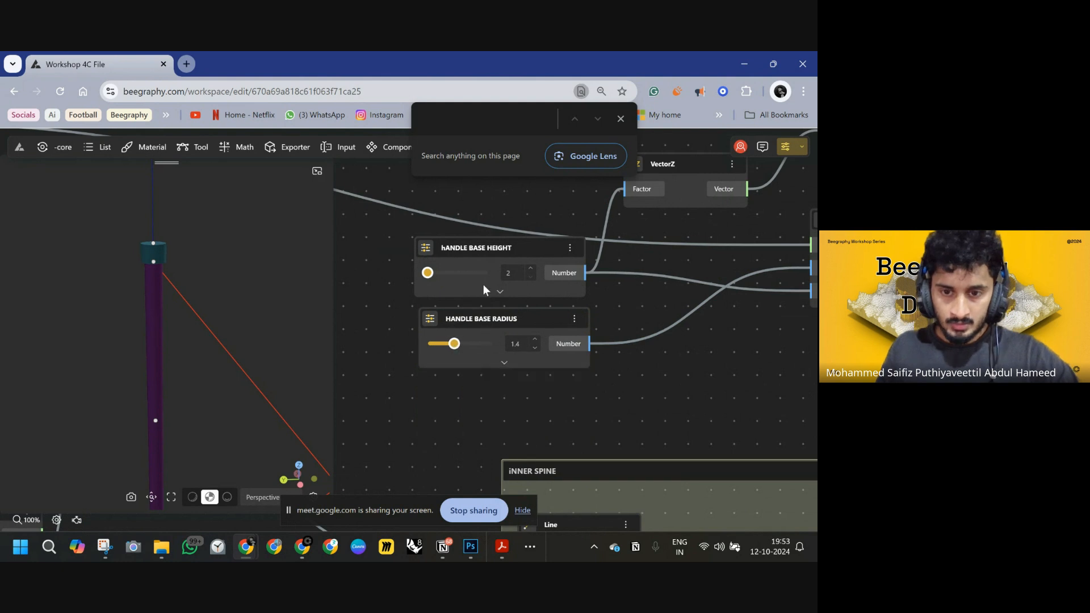
- Set the HANDLE BASE HEIGHT step to 0.1 and its value to 5.1
left_click(501, 296)
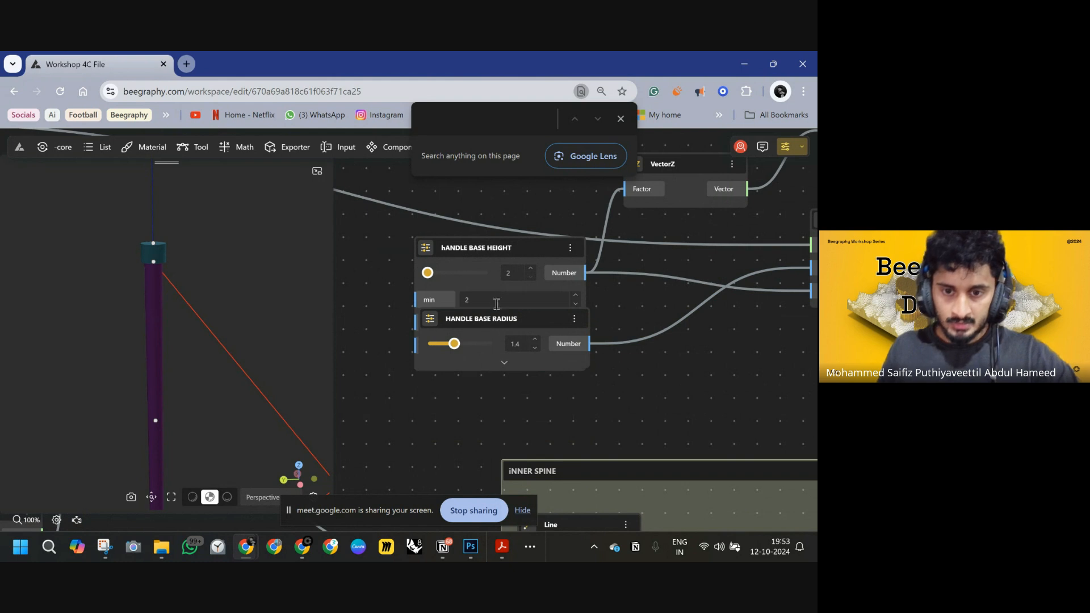
left_click(481, 346)
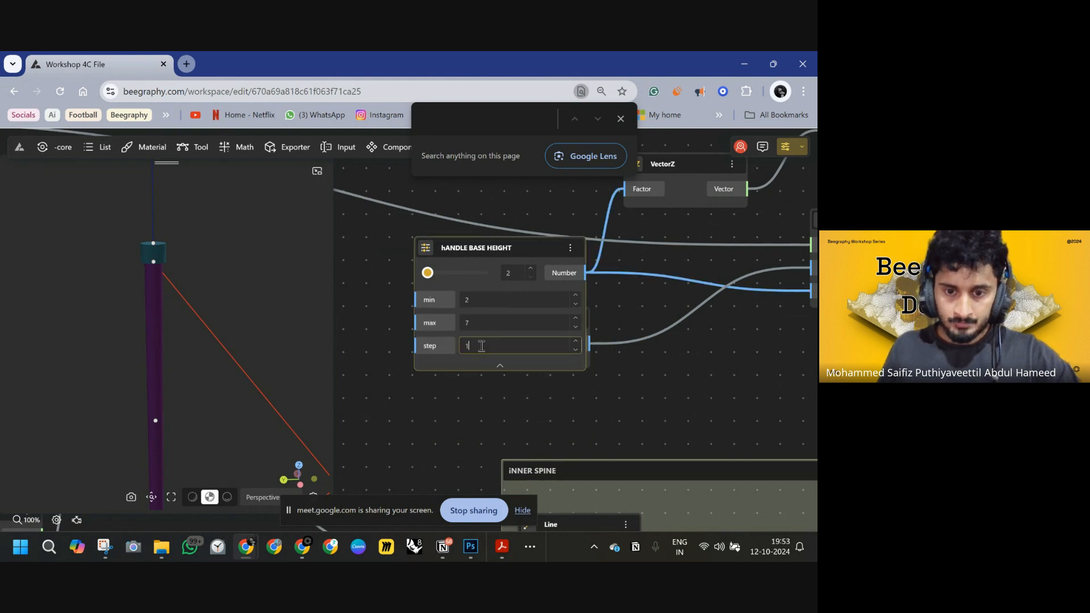
key("BackSpace")
type("0.1")
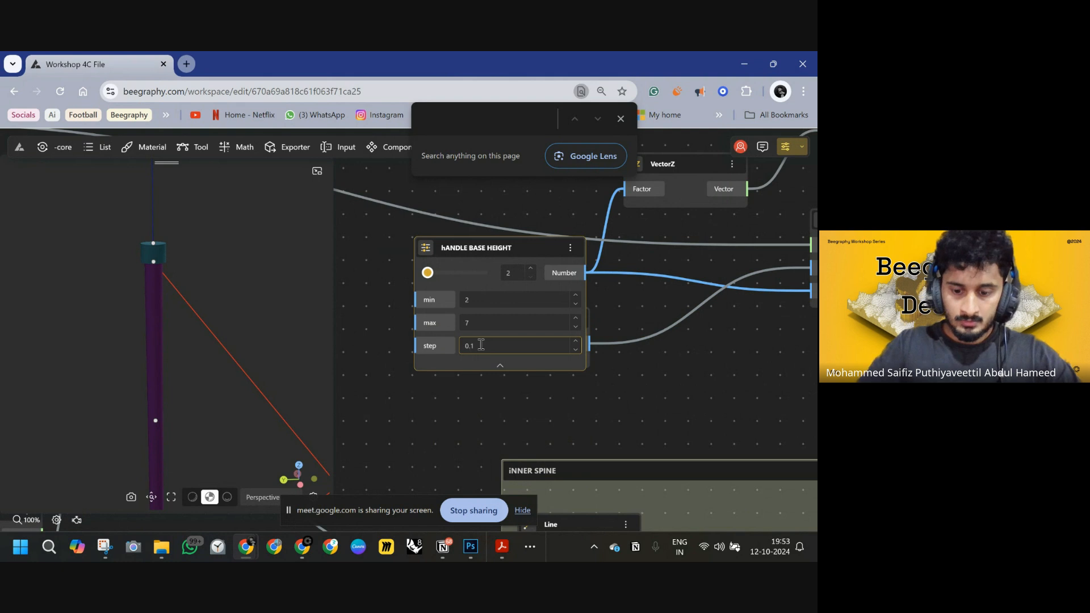
left_click(454, 273)
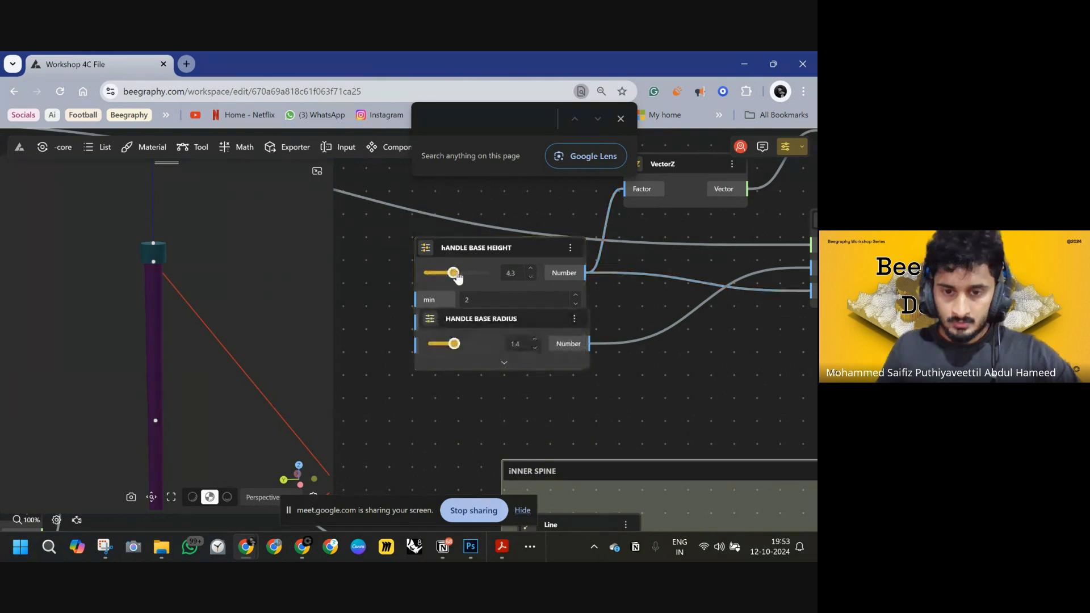
left_click(462, 274)
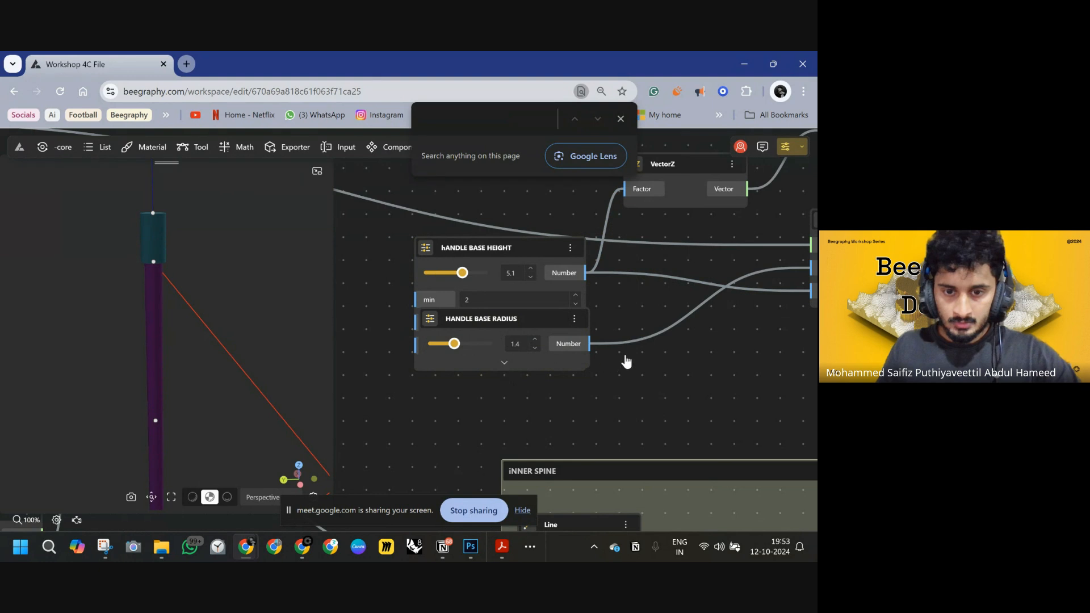
- Group the Move, VectorZ, Cylinder and two handle base range nodes and name the group HANDLE BASE
scroll(621, 356, "down", 5)
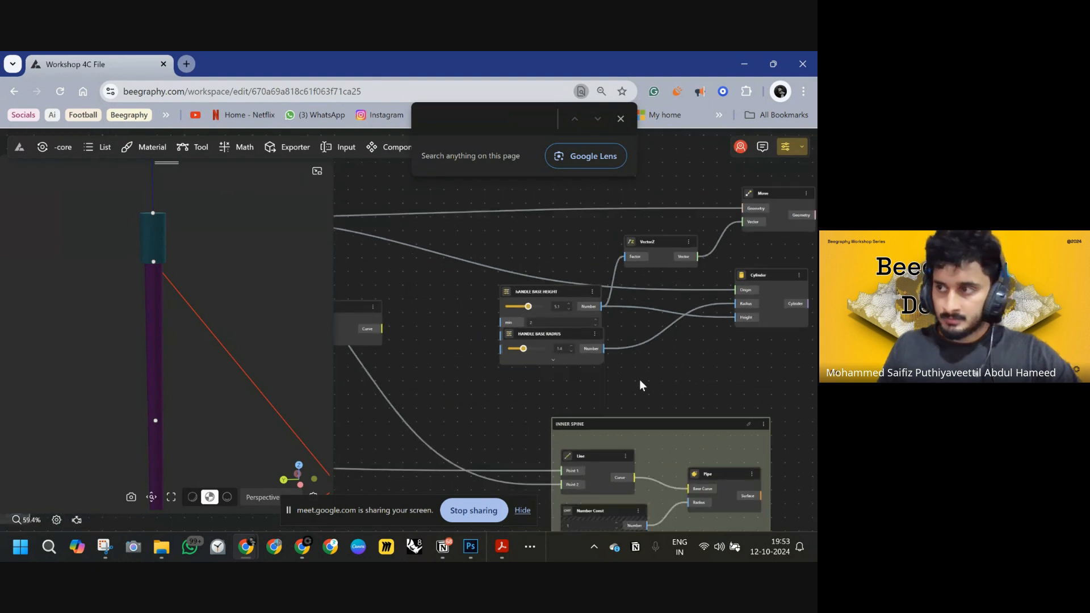
scroll(630, 385, "down", 4)
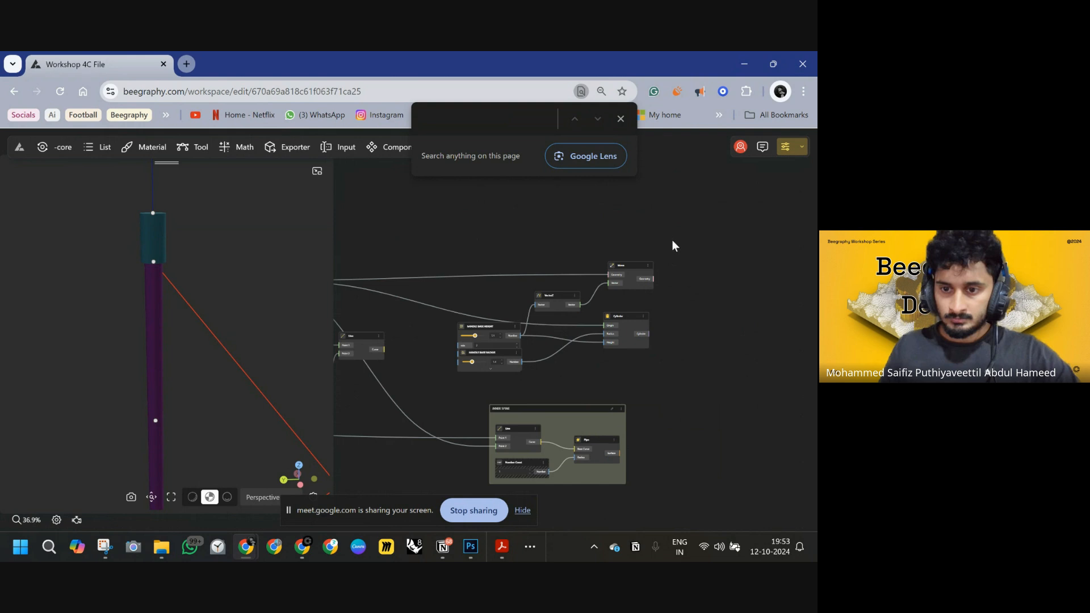
left_click_drag(673, 241, 449, 381)
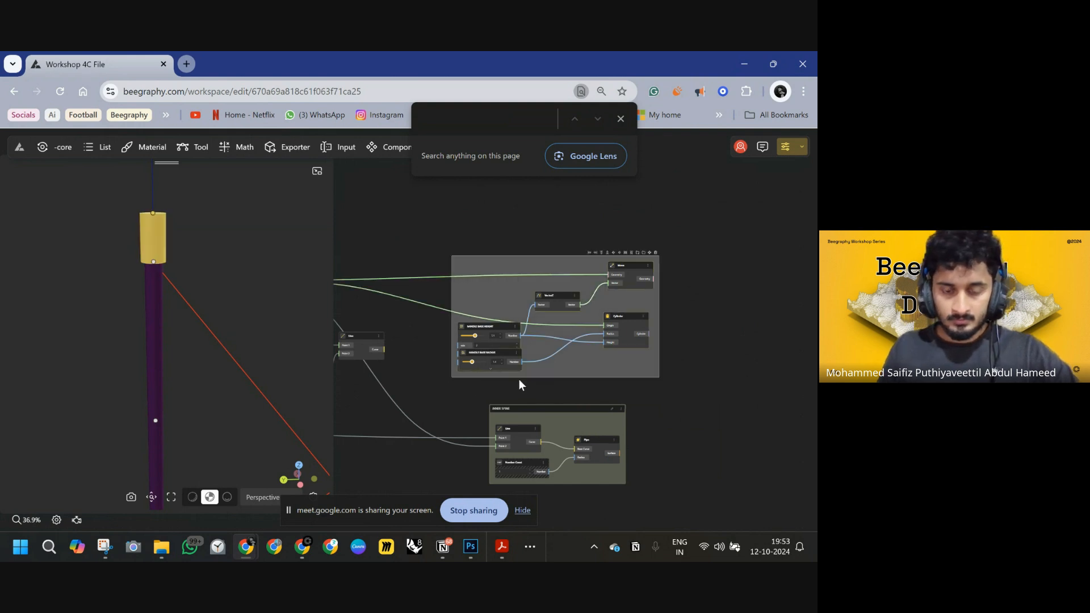
key("ctrl+g")
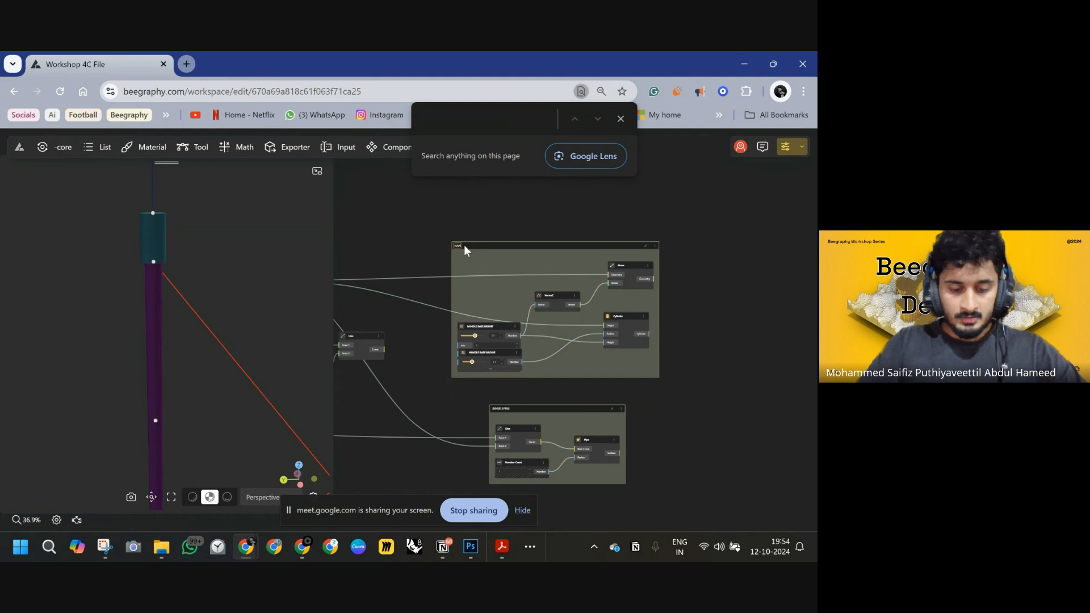
type("DLE BASE")
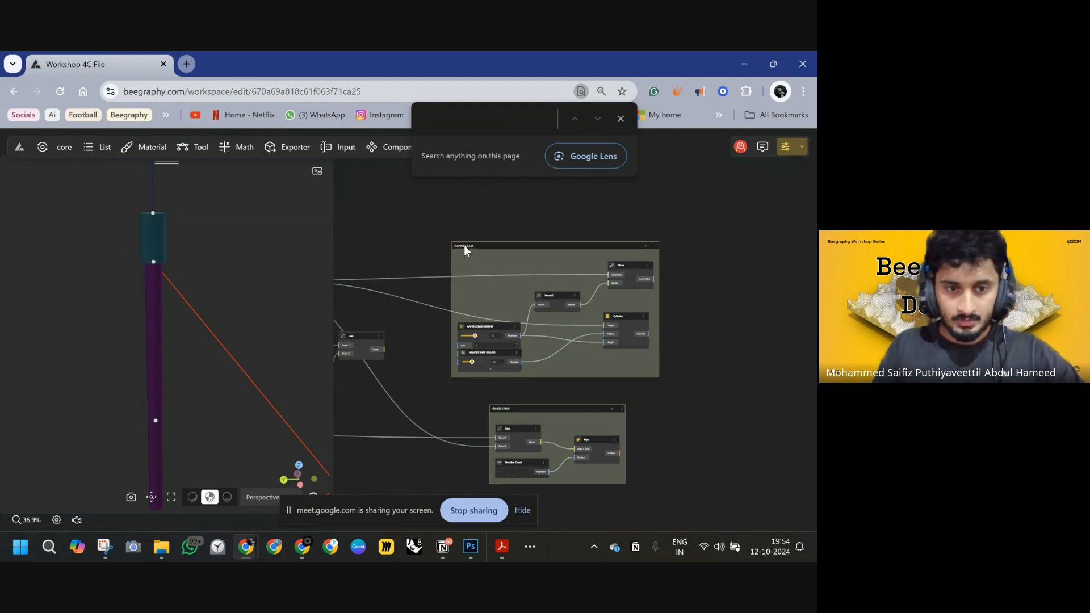
- Set the STICK TO SEAT SWITCH value to 72
scroll(267, 297, "down", 10)
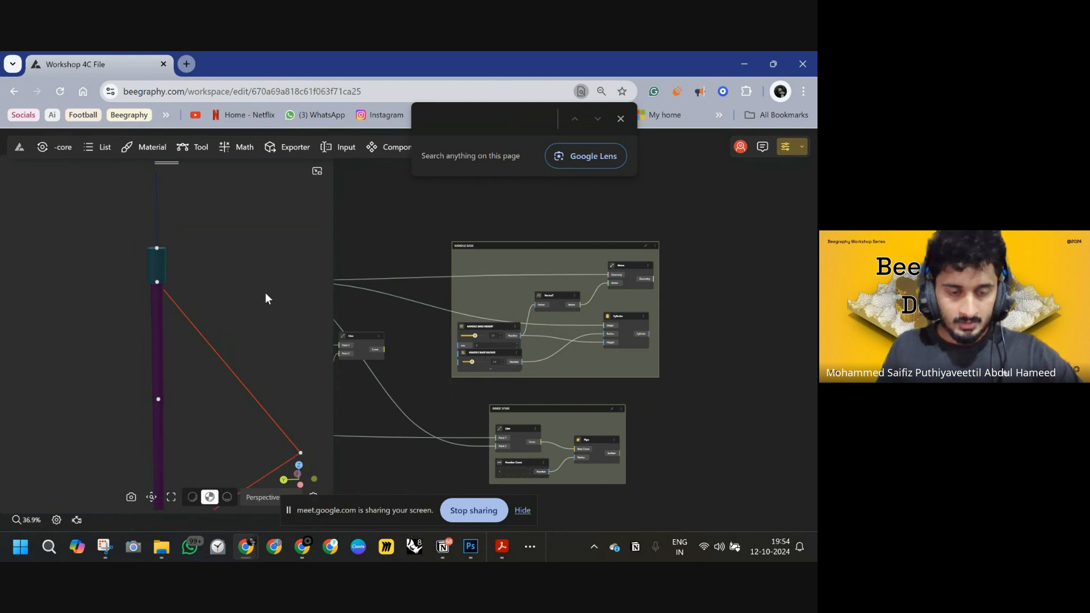
scroll(260, 333, "up", 4)
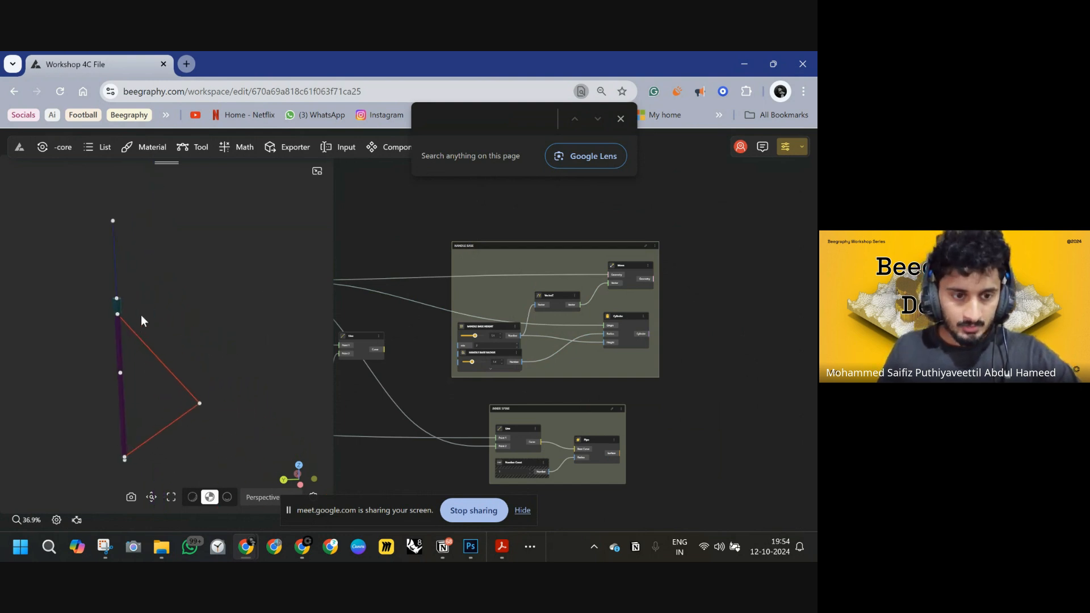
scroll(421, 325, "down", 4)
scroll(421, 325, "up", 13)
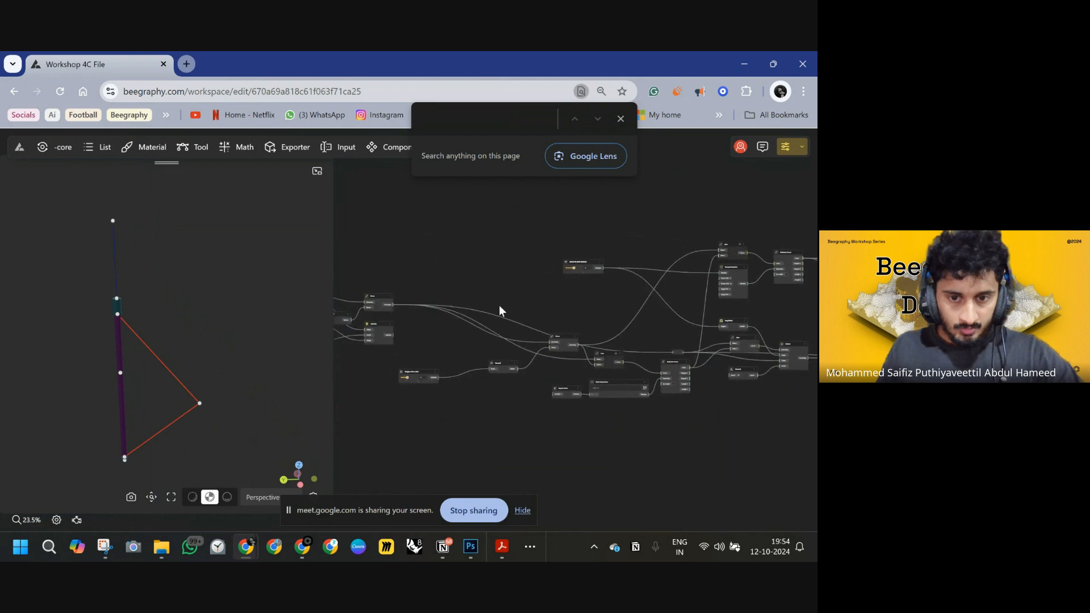
scroll(446, 325, "up", 3)
left_click_drag(540, 306, 566, 306)
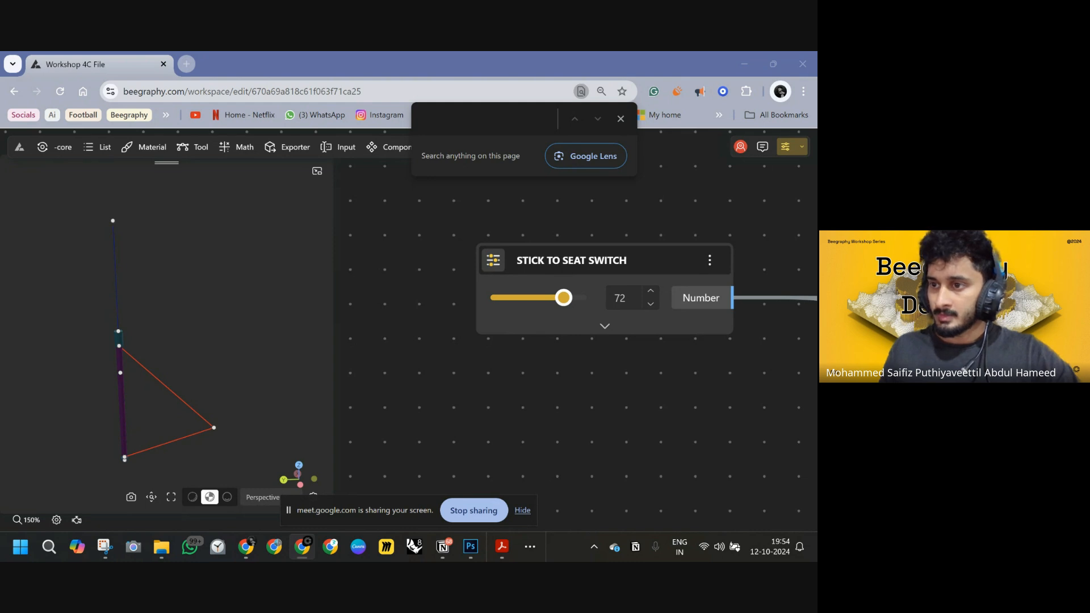
- Close the browser's page search box covering the workspace
scroll(555, 362, "down", 10)
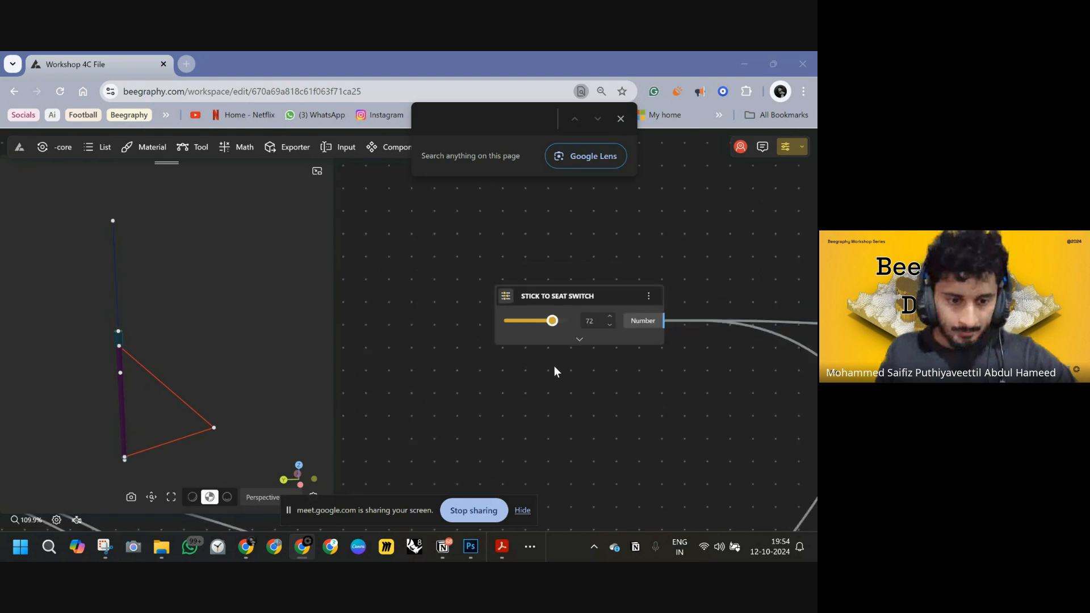
scroll(509, 277, "down", 5)
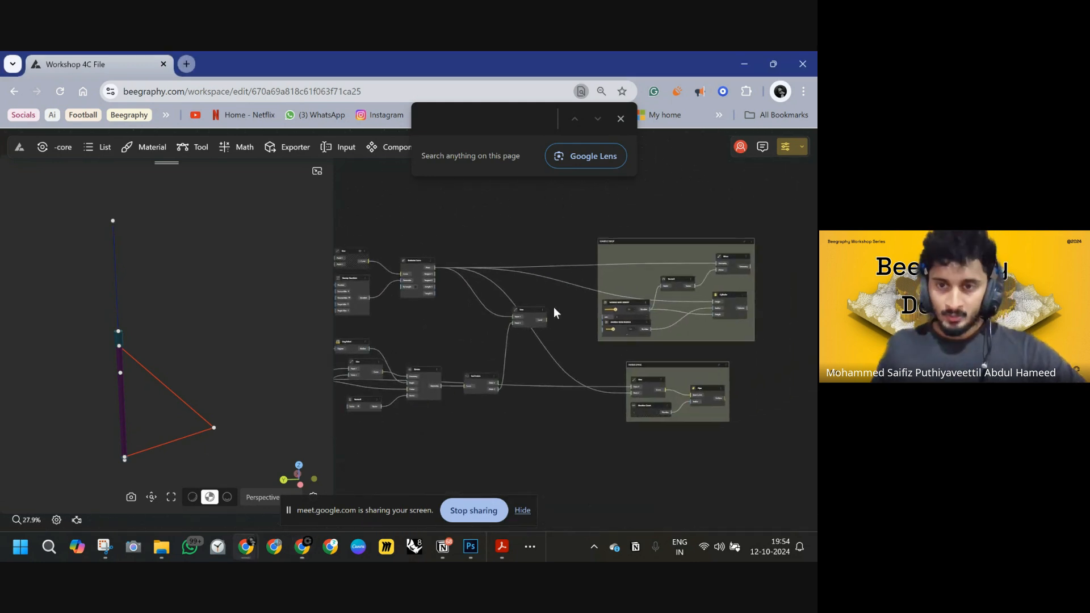
left_click(620, 118)
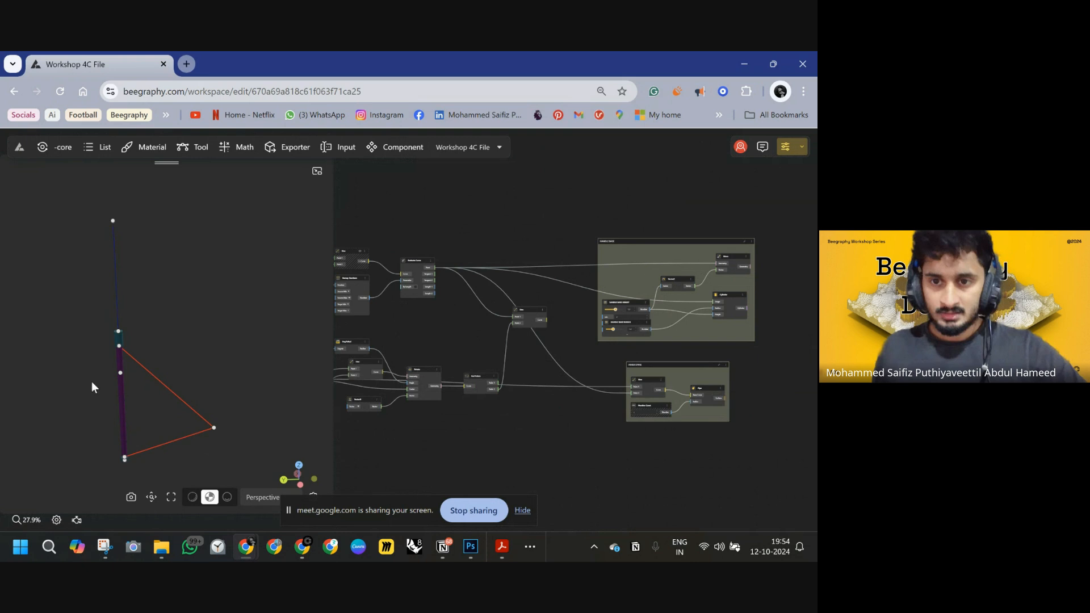
- Examine the grouped nodes in the graph and the lower end of the stick in the 3D view
middle_click_drag(693, 297, 625, 311)
middle_click_drag(511, 288, 623, 283)
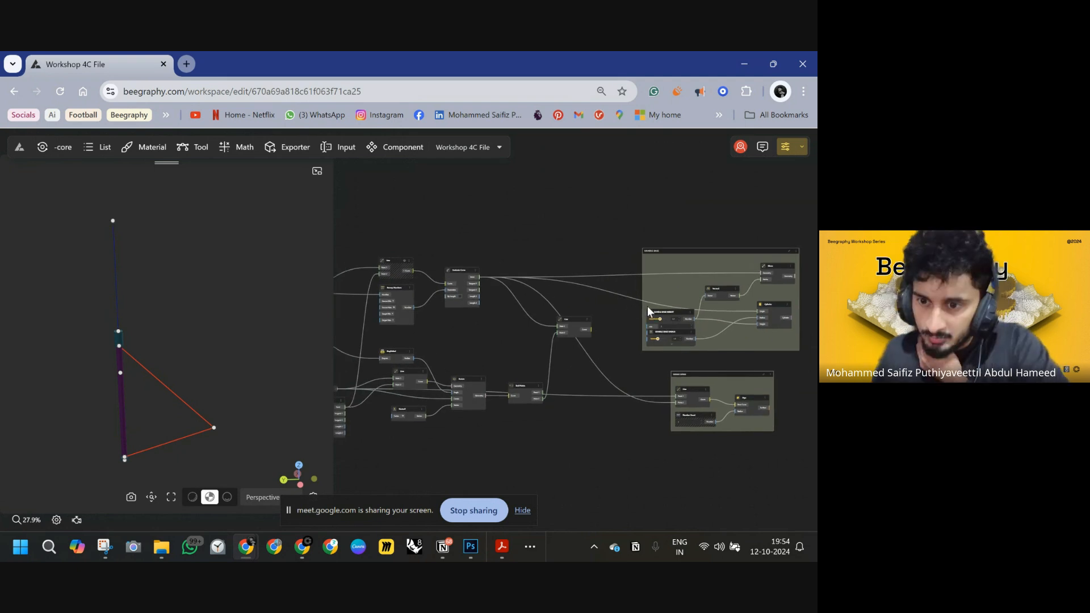
middle_click_drag(644, 305, 554, 274)
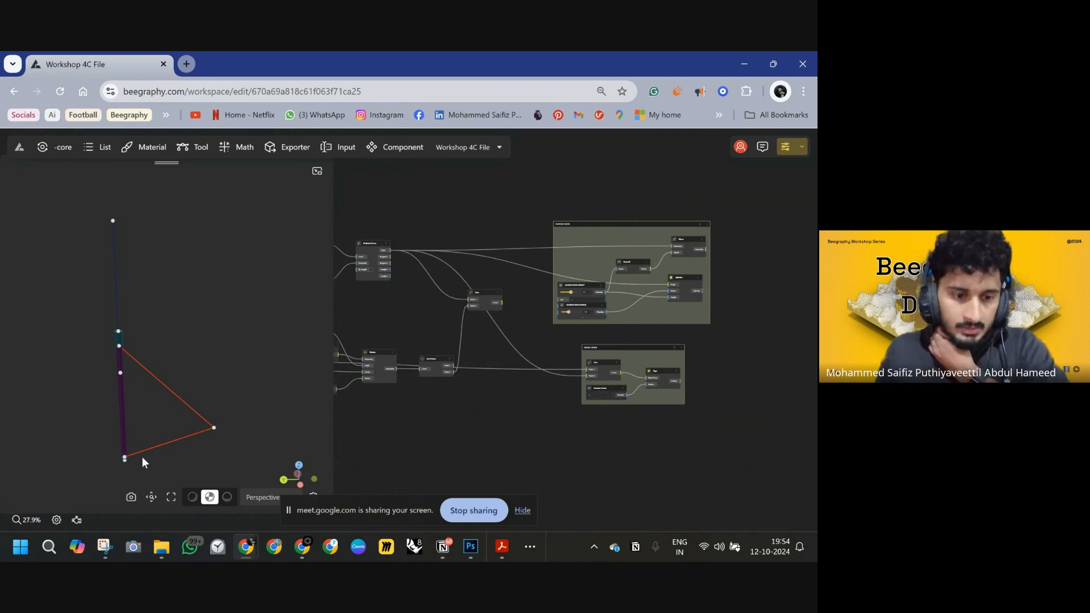
scroll(148, 447, "up", 6)
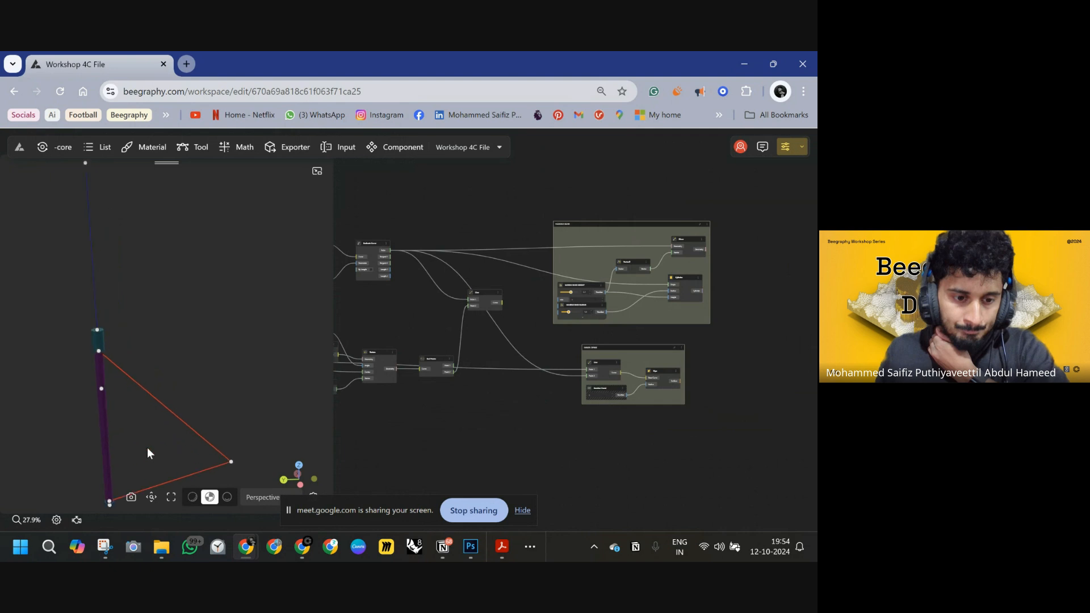
right_click_drag(139, 447, 152, 230)
scroll(82, 412, "up", 8)
right_click_drag(89, 435, 241, 316)
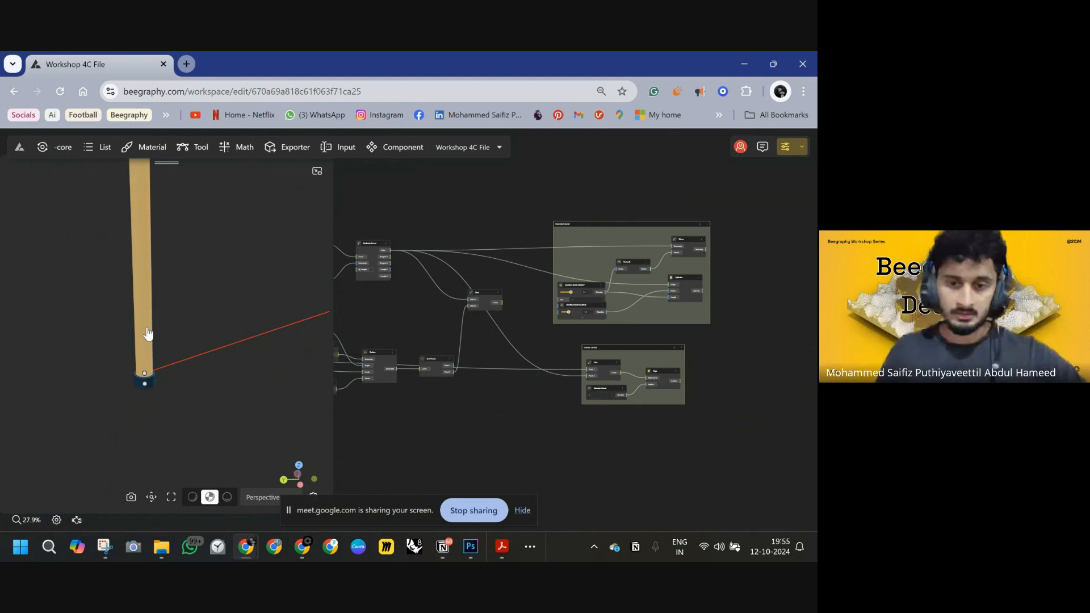
- Switch to the Photoshop sketch and mark the base of the stool's central pole with a small blue stroke
left_click(469, 549)
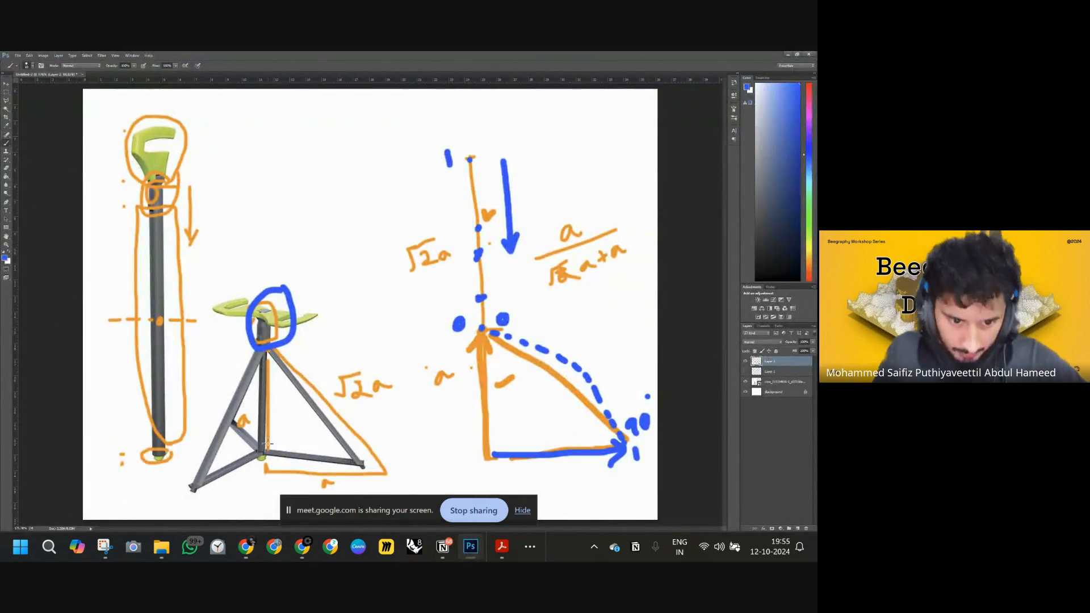
scroll(265, 454, "up", 3, "alt")
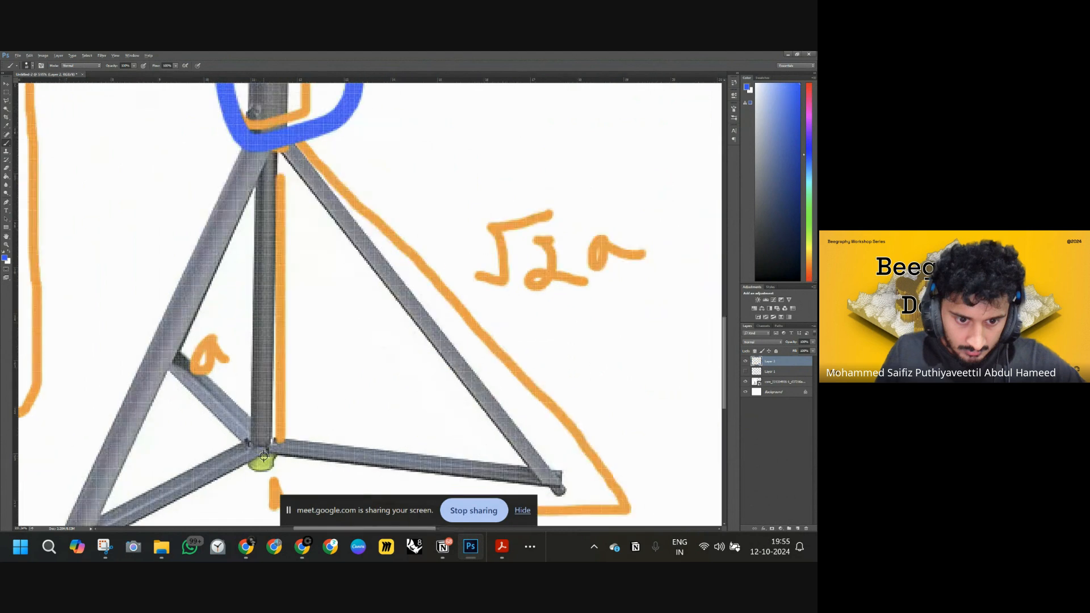
scroll(264, 456, "up", 1, "alt")
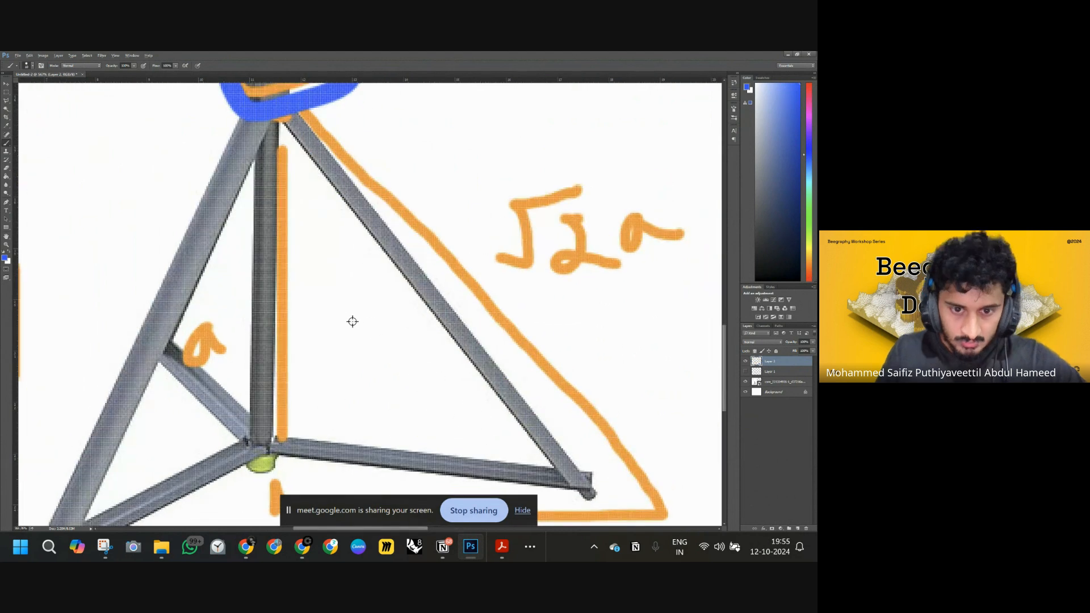
scroll(354, 311, "down", 2, "alt")
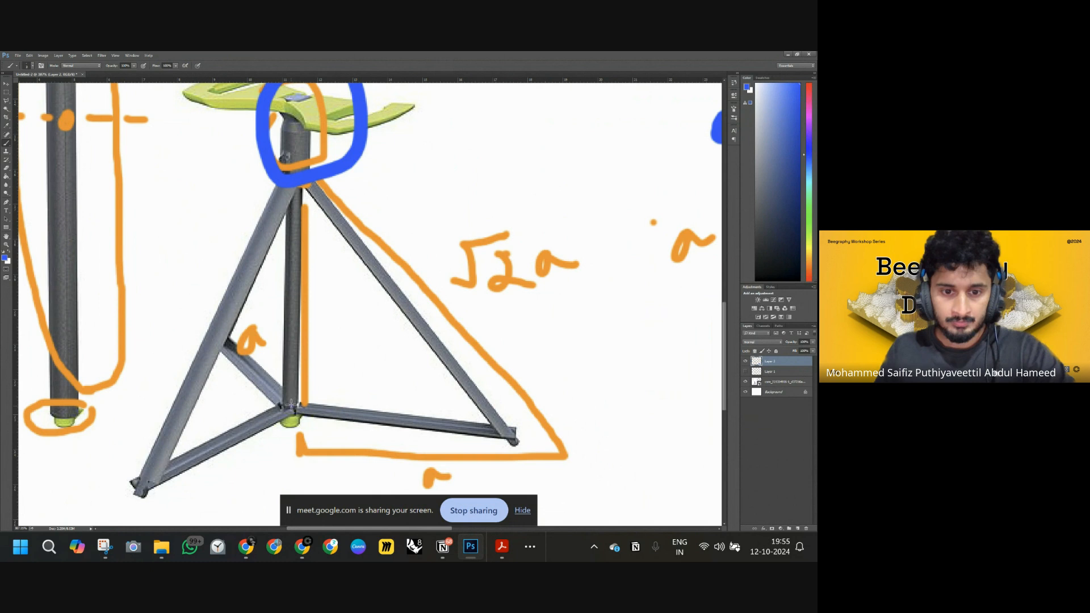
left_click_drag(291, 405, 292, 398)
- Sample the orange colour from the existing sketch and draw a circle above the √2a label beside the stool
left_click(31, 279, "alt")
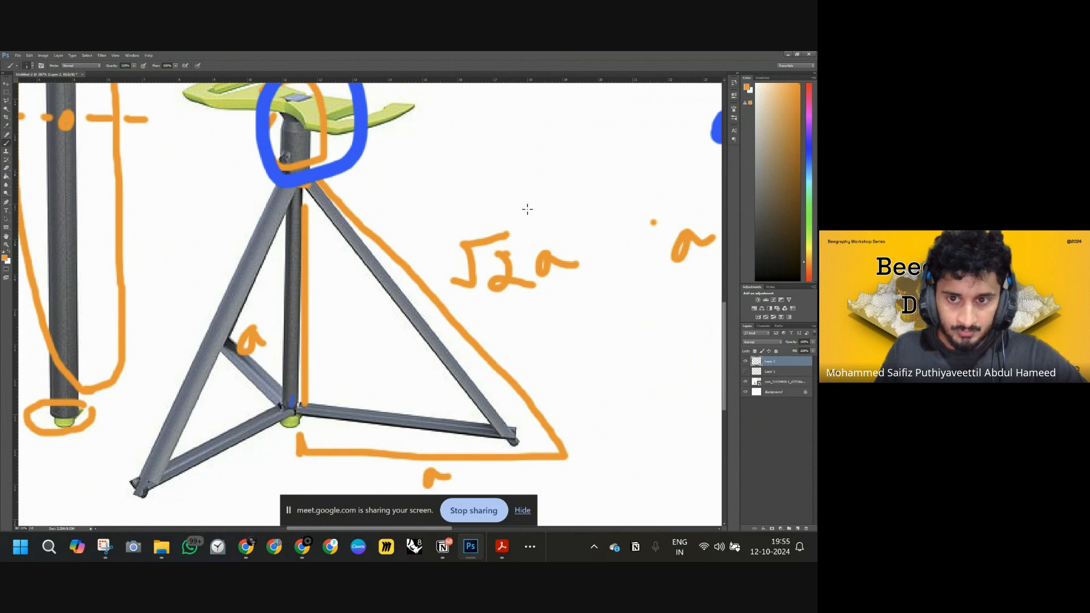
left_click_drag(473, 135, 475, 164)
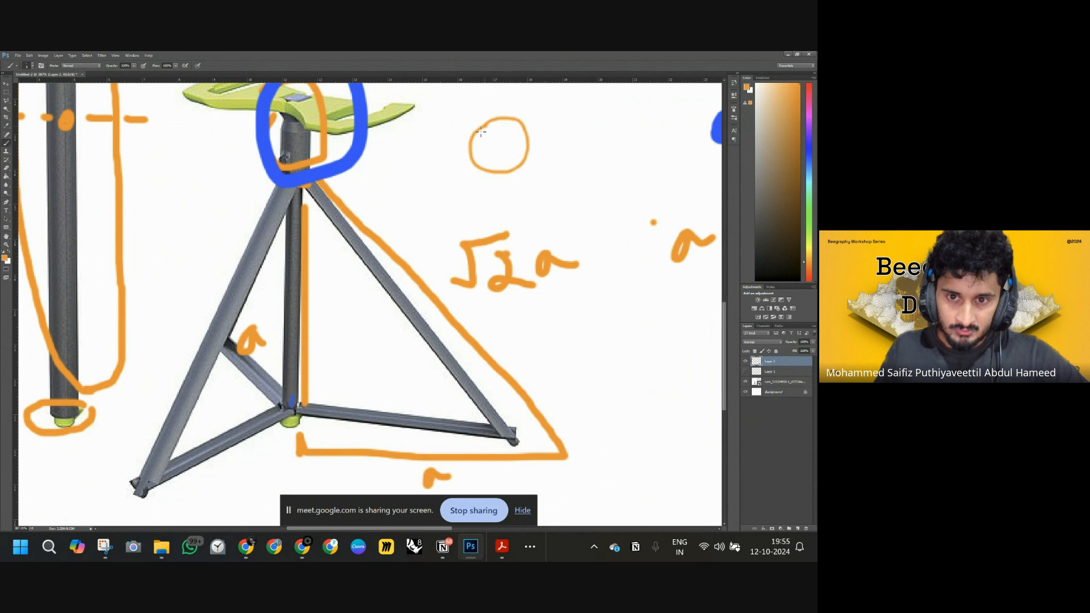
scroll(524, 167, "down", 6, "alt")
scroll(592, 115, "up", 8, "alt")
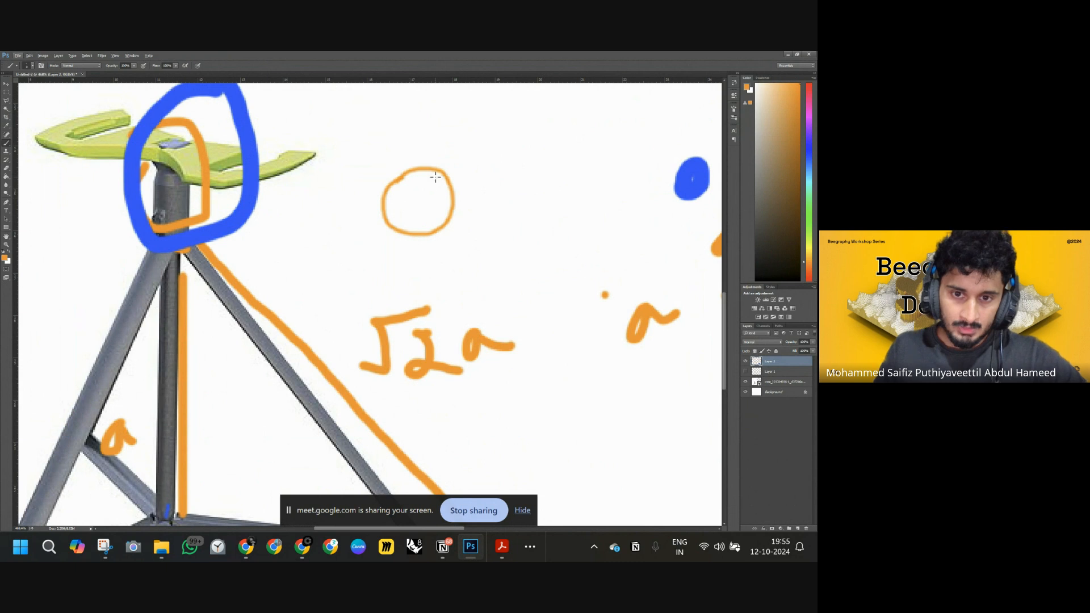
left_click_drag(418, 169, 570, 169)
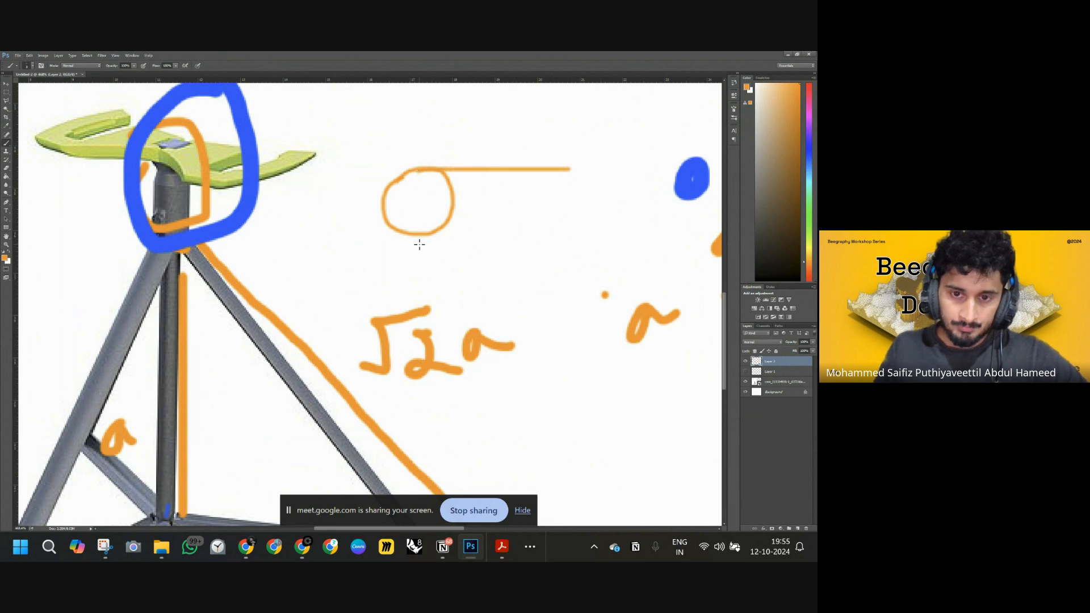
left_click_drag(443, 234, 547, 232)
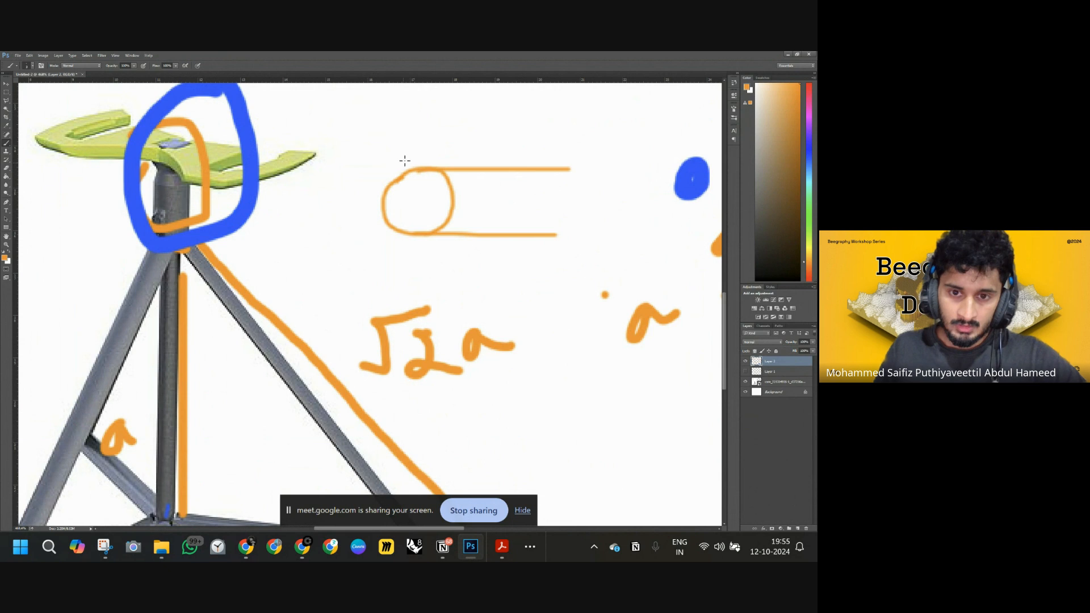
key("ctrl+alt+z")
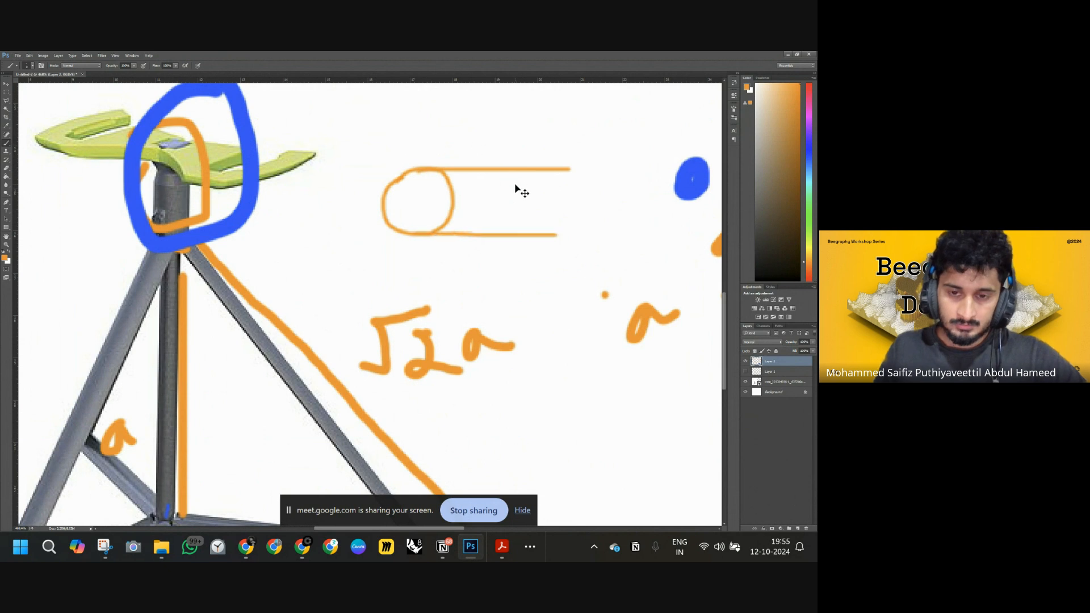
key("ctrl+alt+z")
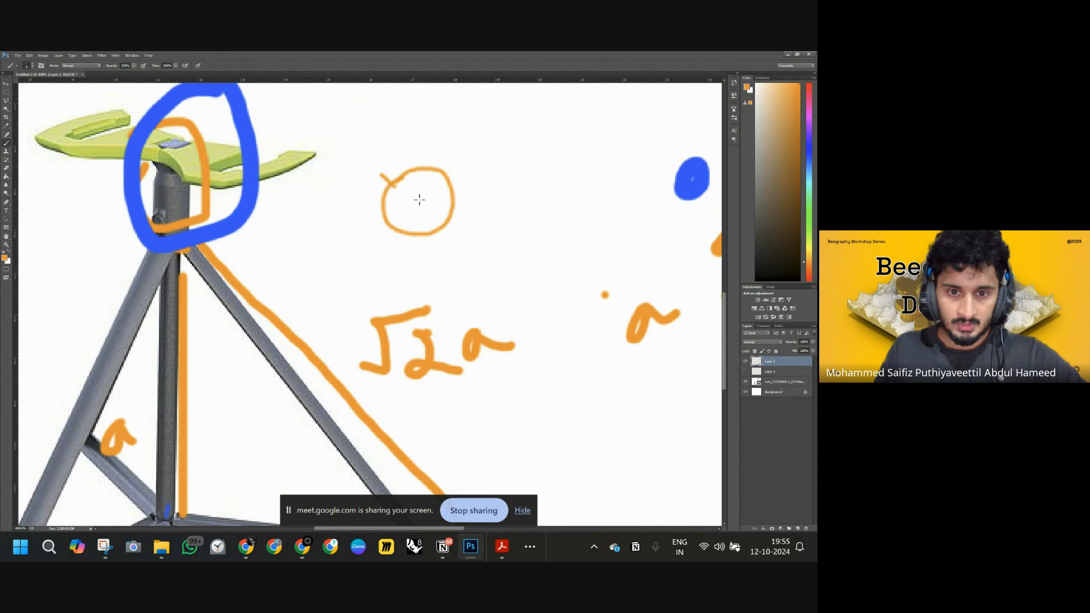
- Draw radial ticks and an inner ring on the orange circle, with a leader line from the stool's central pole
left_click_drag(428, 196, 465, 182)
left_click_drag(414, 206, 413, 254)
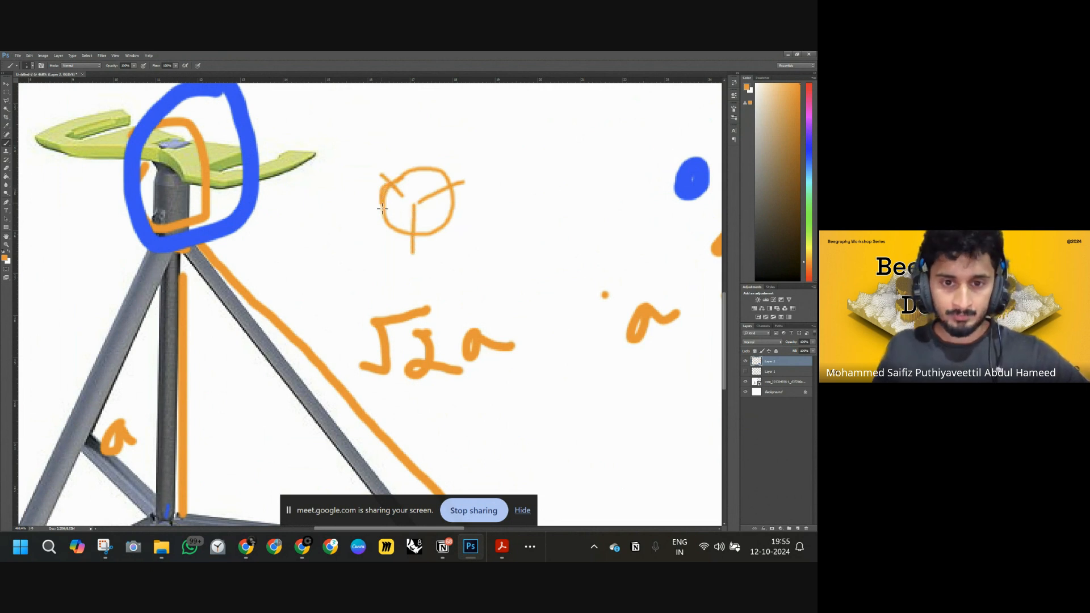
left_click_drag(435, 228, 449, 211)
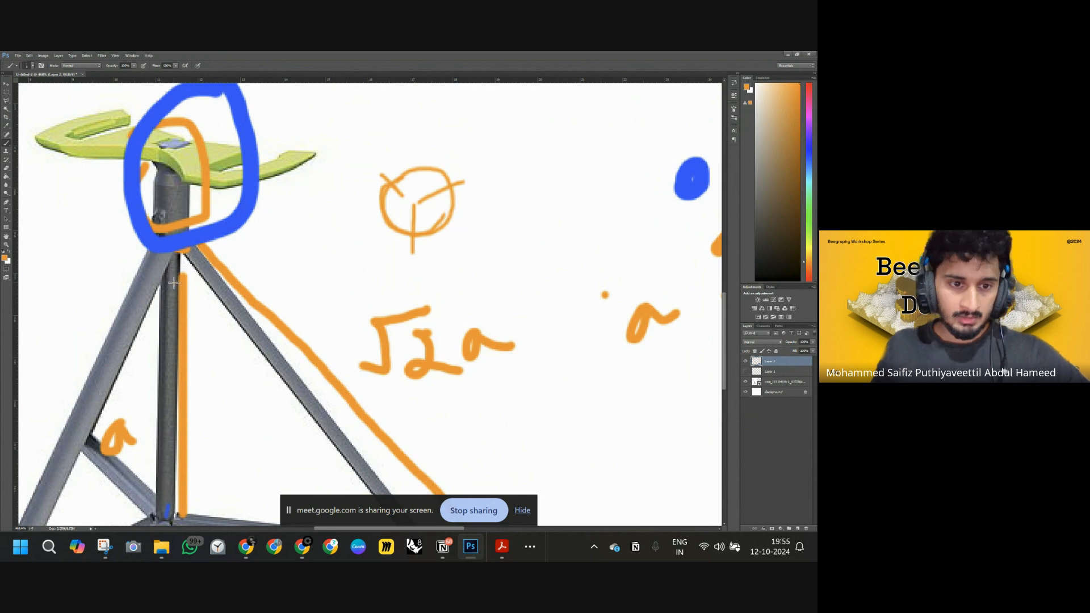
left_click_drag(174, 282, 404, 189)
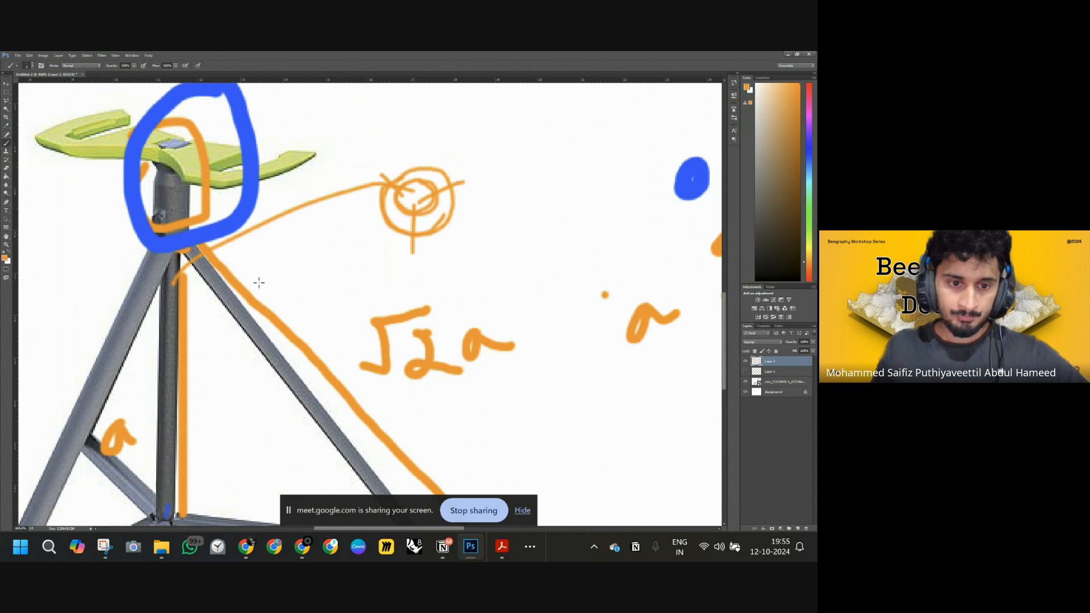
- Sketch three leg bars radiating outward from the orange circle as a plan view of the stool
scroll(259, 279, "down", 4, "alt")
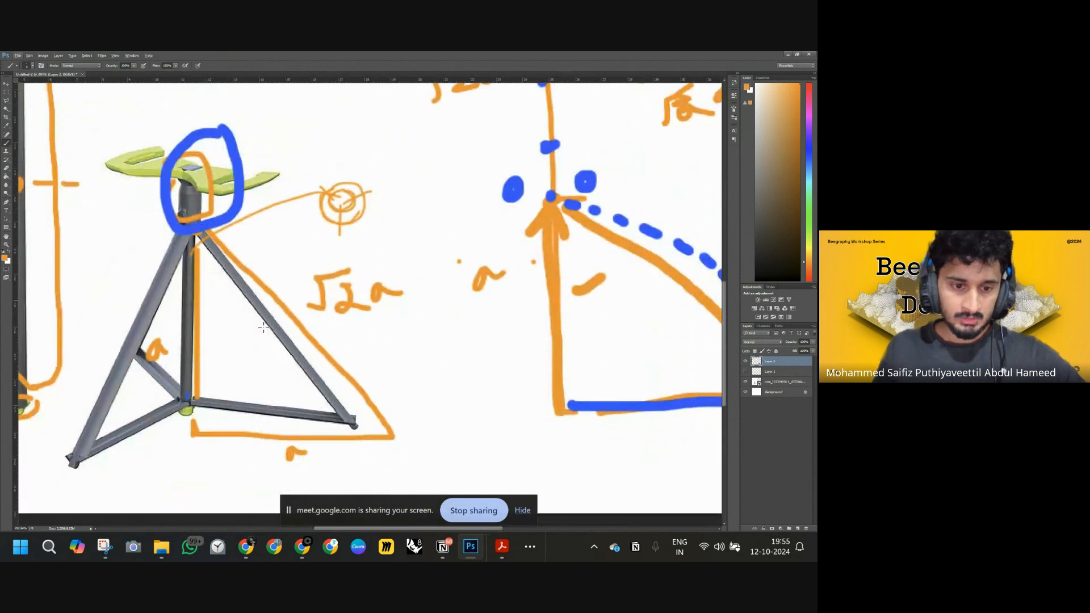
scroll(161, 332, "down", 1, "alt")
scroll(158, 333, "down", 1, "alt")
scroll(57, 261, "up", 4, "alt")
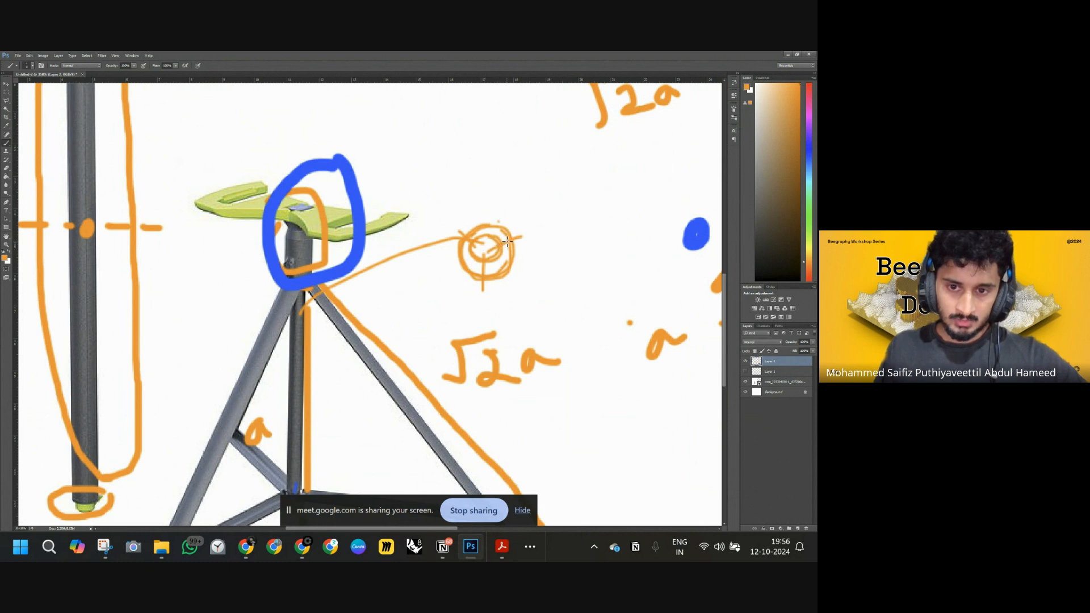
mouse_move(461, 241)
left_mouse_down()
mouse_move(331, 307)
mouse_move(476, 275)
left_mouse_up()
mouse_move(474, 230)
left_mouse_down()
mouse_move(504, 105)
mouse_move(504, 259)
mouse_move(577, 325)
mouse_move(510, 252)
left_mouse_up()
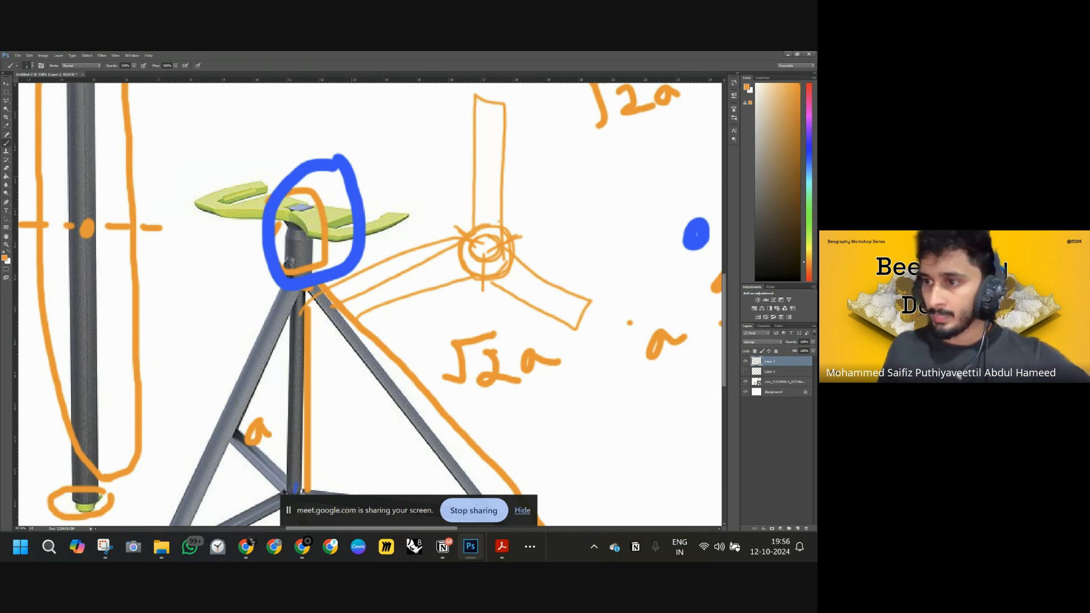
- Switch back to the Beegraphy workspace and examine the lower link line in the 3D view and its Rotate node in the graph
mouse_move(301, 548)
mouse_move(311, 527)
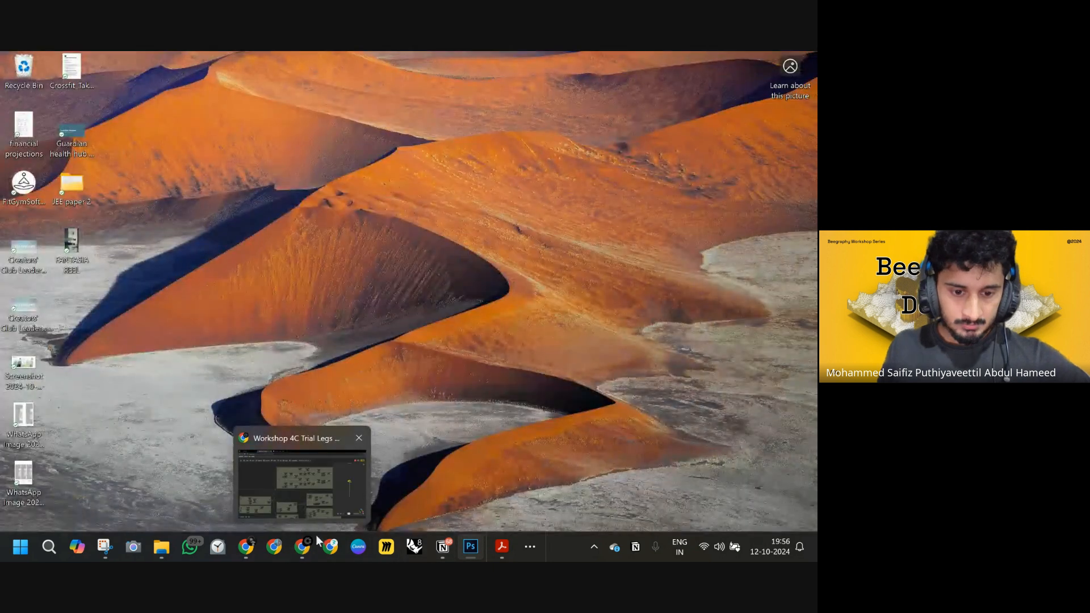
mouse_move(242, 548)
left_click(270, 486)
left_click_drag(560, 340, 622, 380)
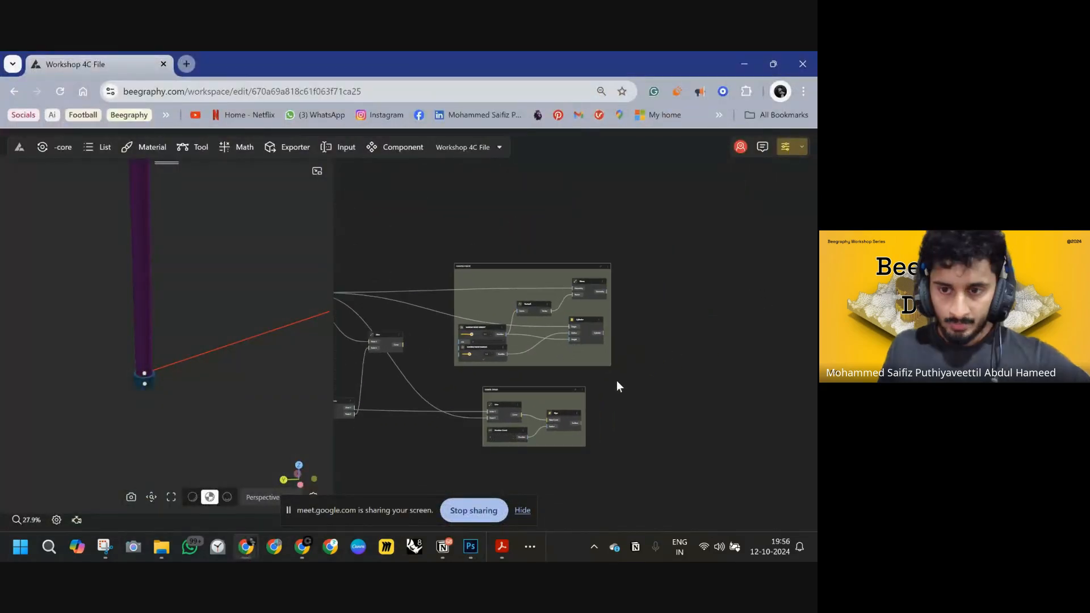
scroll(557, 324, "up", 5)
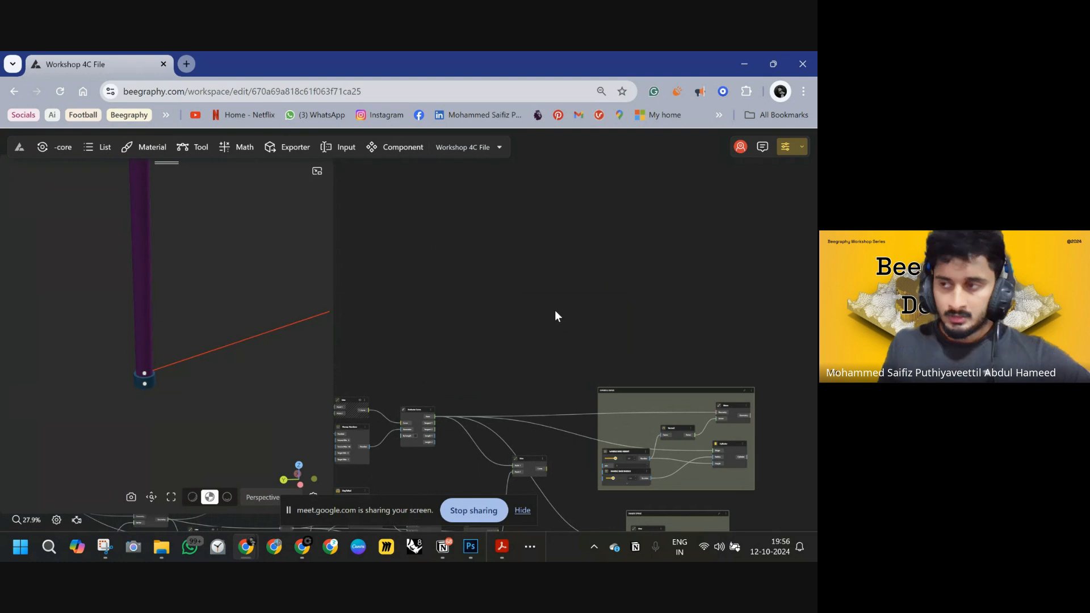
scroll(287, 335, "down", 5)
right_click_drag(285, 345, 254, 363)
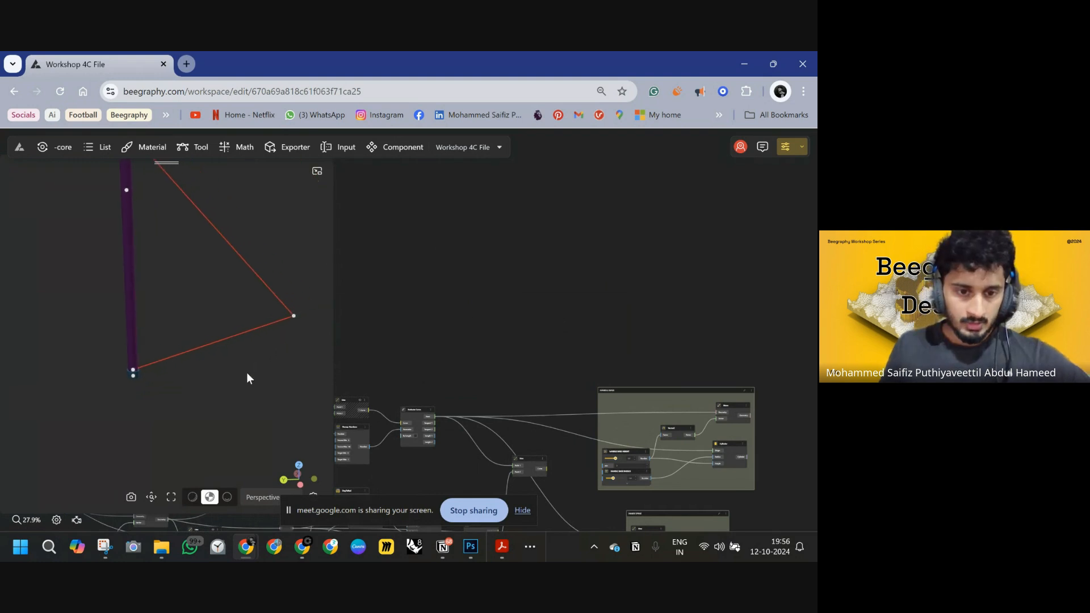
left_click(226, 361)
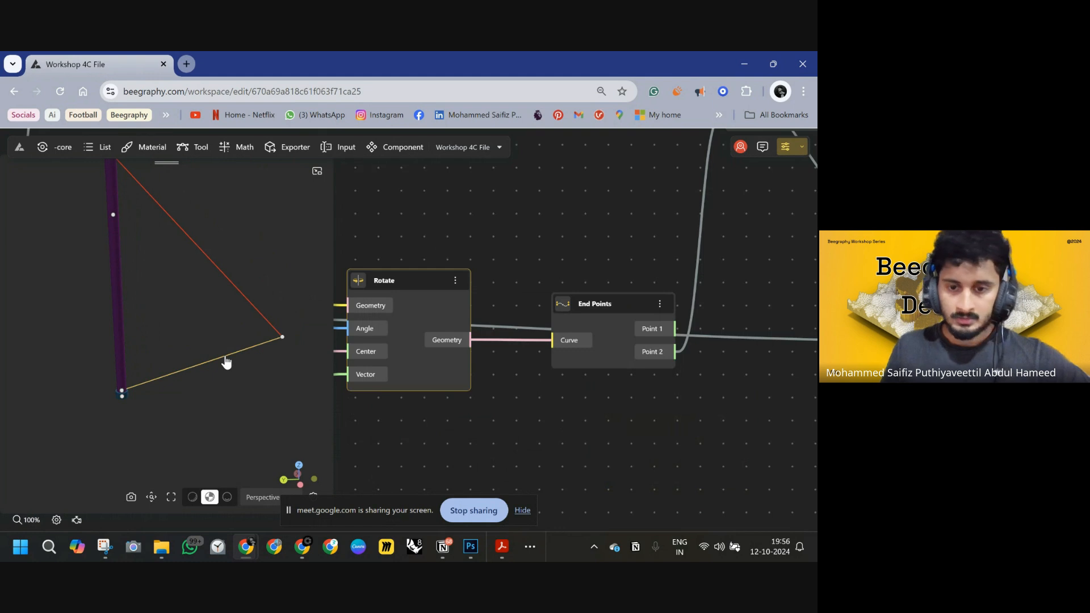
left_click_drag(208, 383, 246, 230)
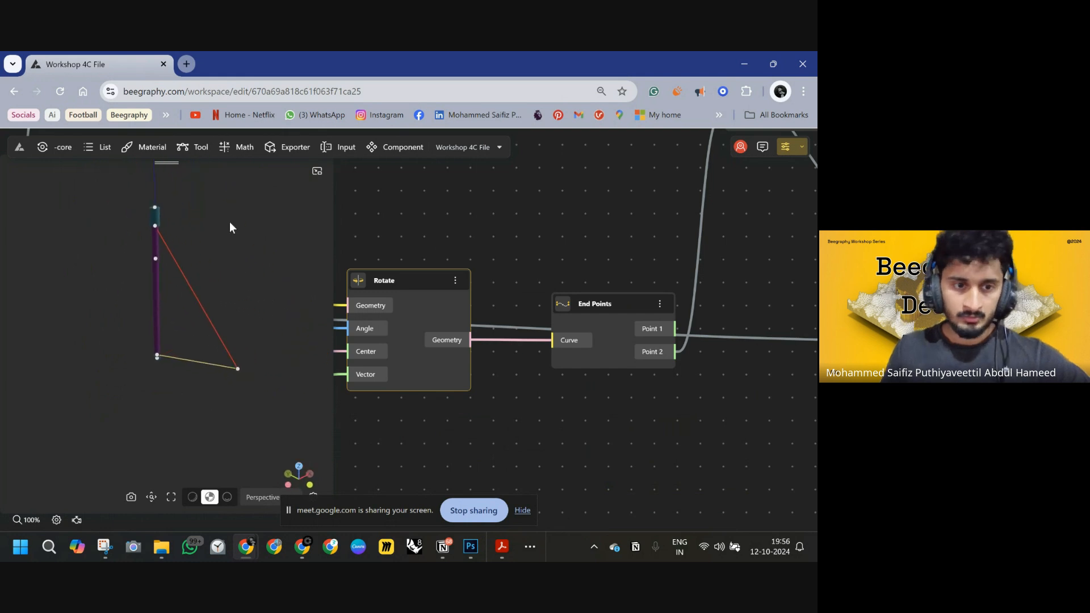
scroll(612, 281, "down", 5)
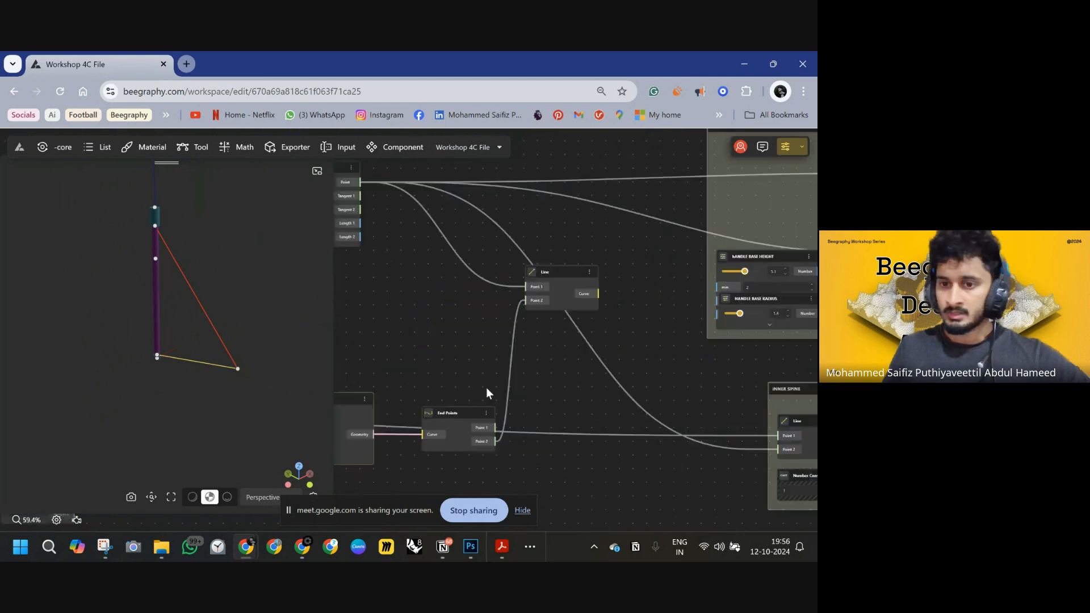
- Add a Perp Planes node in the empty area above the HANDLE BASE group
scroll(629, 295, "down", 3)
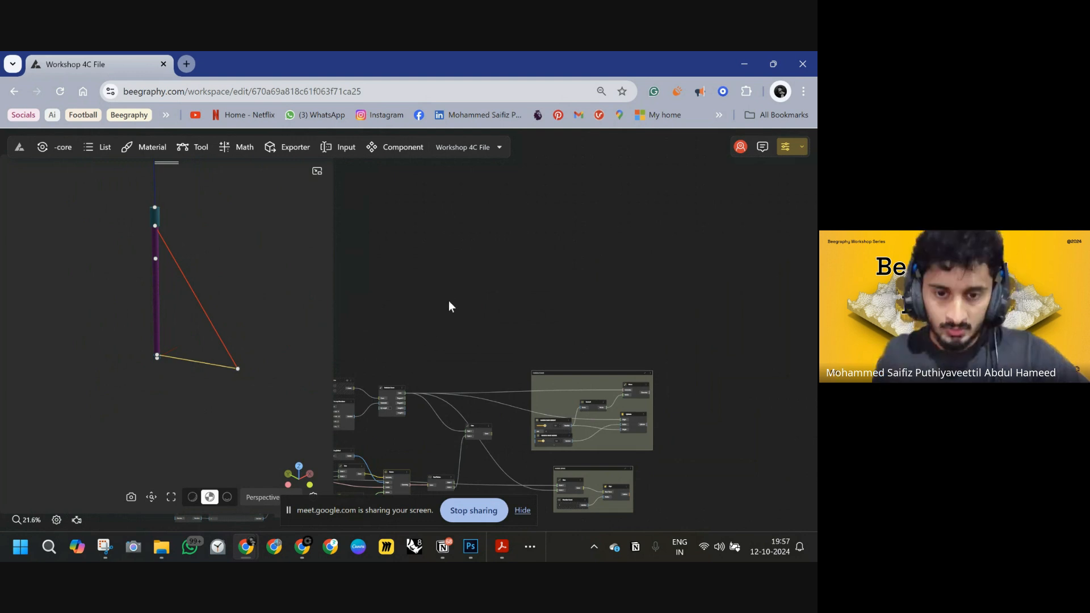
left_click_drag(455, 297, 455, 314)
scroll(461, 329, "up", 5)
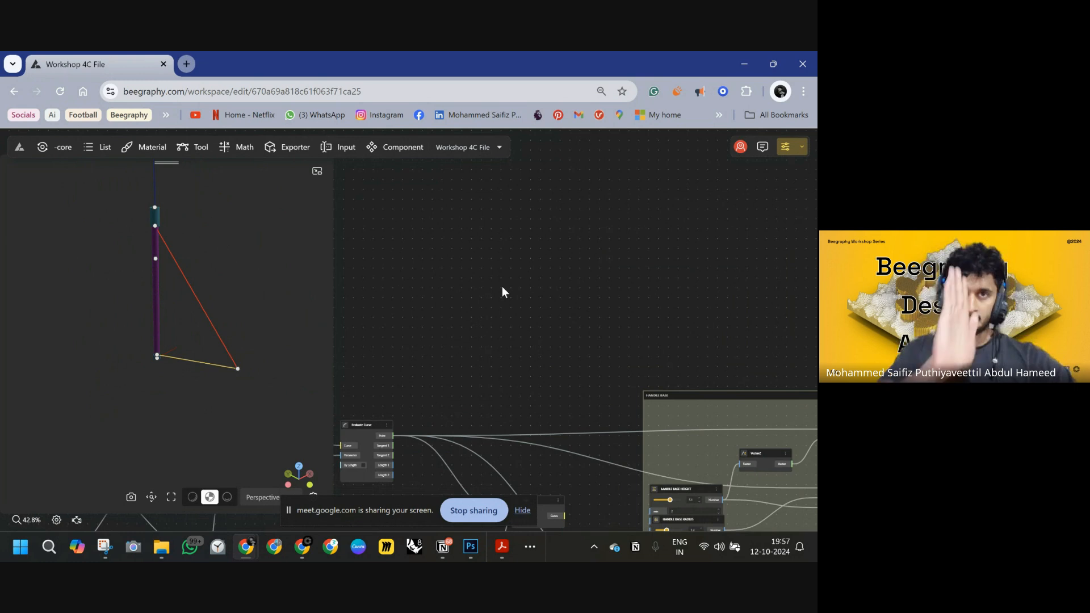
double_click(540, 280)
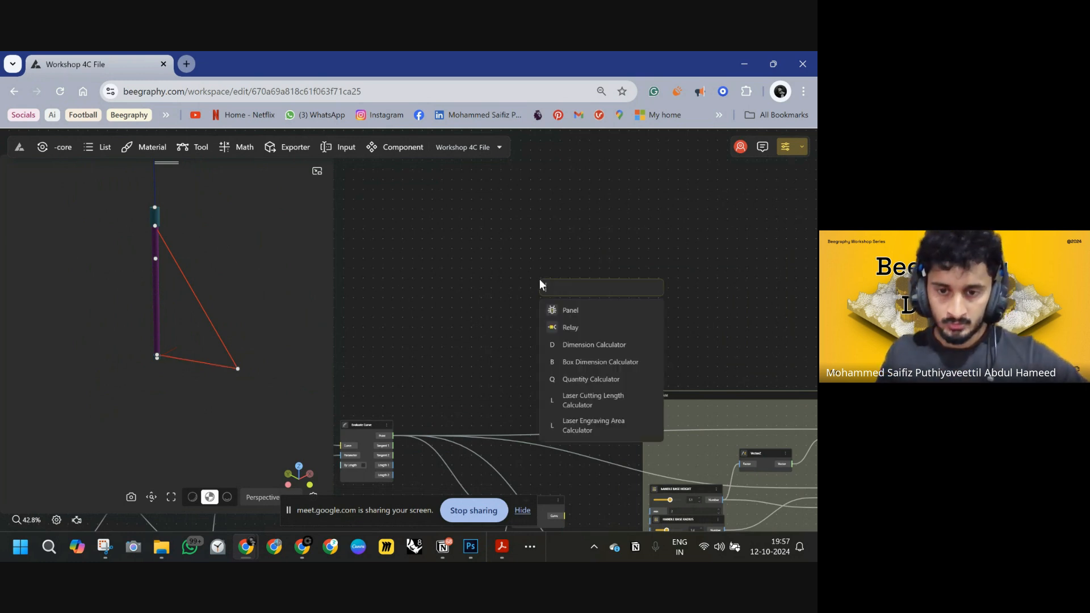
type("PER")
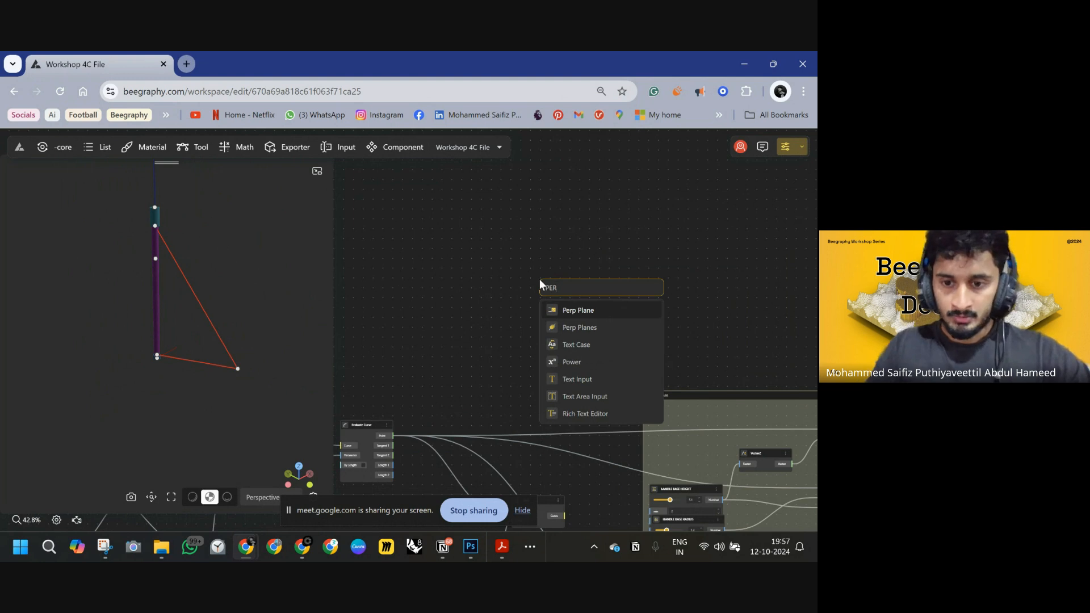
left_click(601, 308)
left_click_drag(567, 295, 665, 270)
- Connect the Geometry output of the lower link line's Rotate node to the Curve input of the Perp Planes node
scroll(567, 261, "down", 3)
right_click_drag(572, 299, 559, 226)
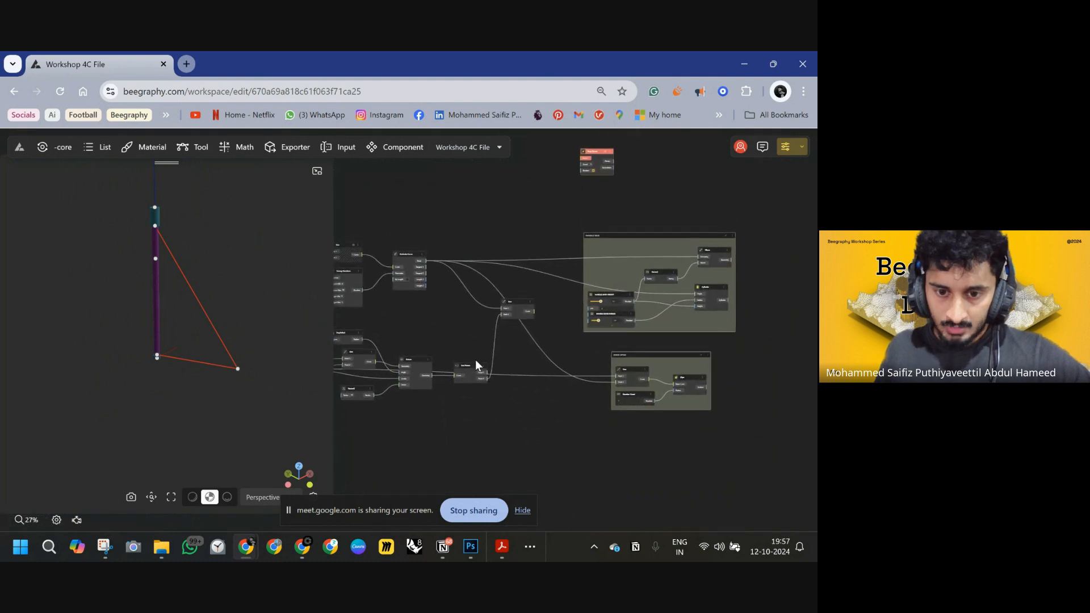
left_click(176, 360)
right_click_drag(525, 347, 461, 436)
left_click_drag(419, 431, 630, 250)
scroll(595, 237, "down", 8)
scroll(622, 237, "down", 2)
scroll(653, 250, "up", 5)
scroll(644, 260, "up", 2)
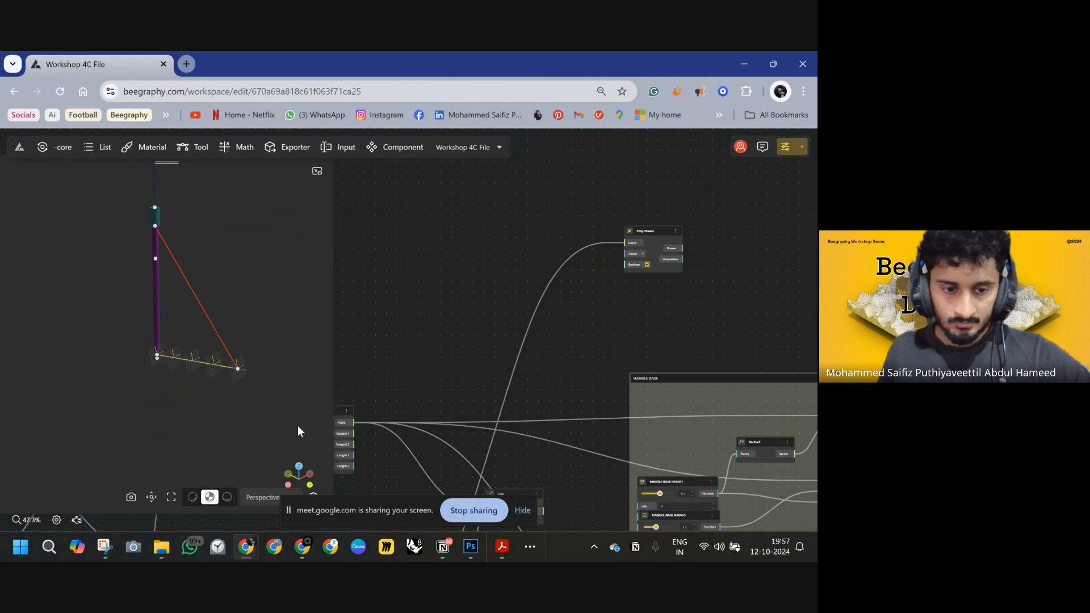
- Set the Count of the Perp Planes node to 2
left_click_drag(243, 392, 220, 343)
scroll(219, 285, "up", 5)
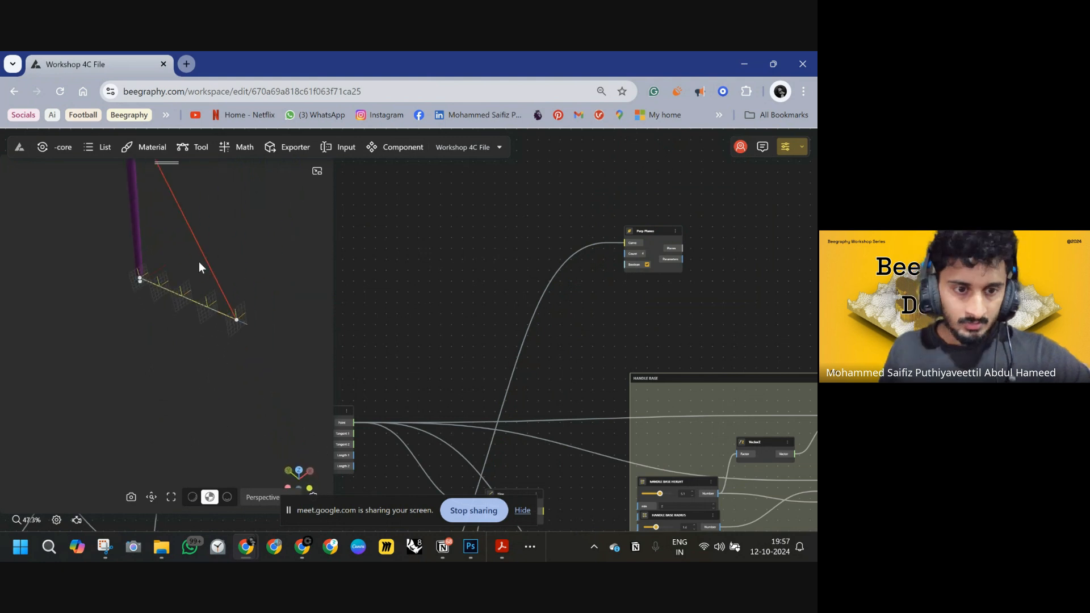
left_click_drag(648, 294, 616, 309)
scroll(596, 285, "up", 5)
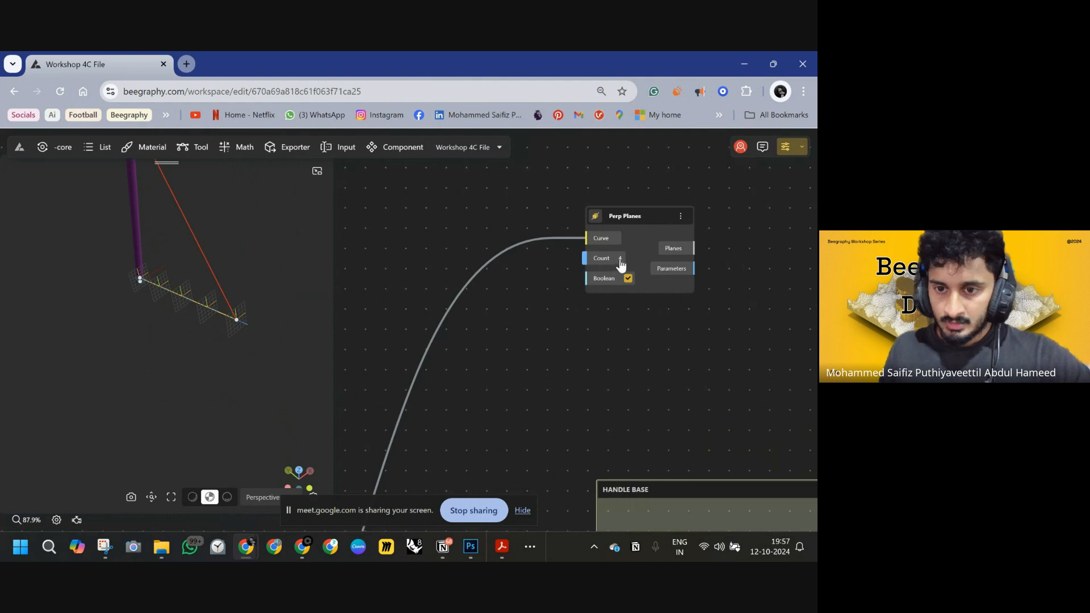
left_click(623, 264)
type("2")
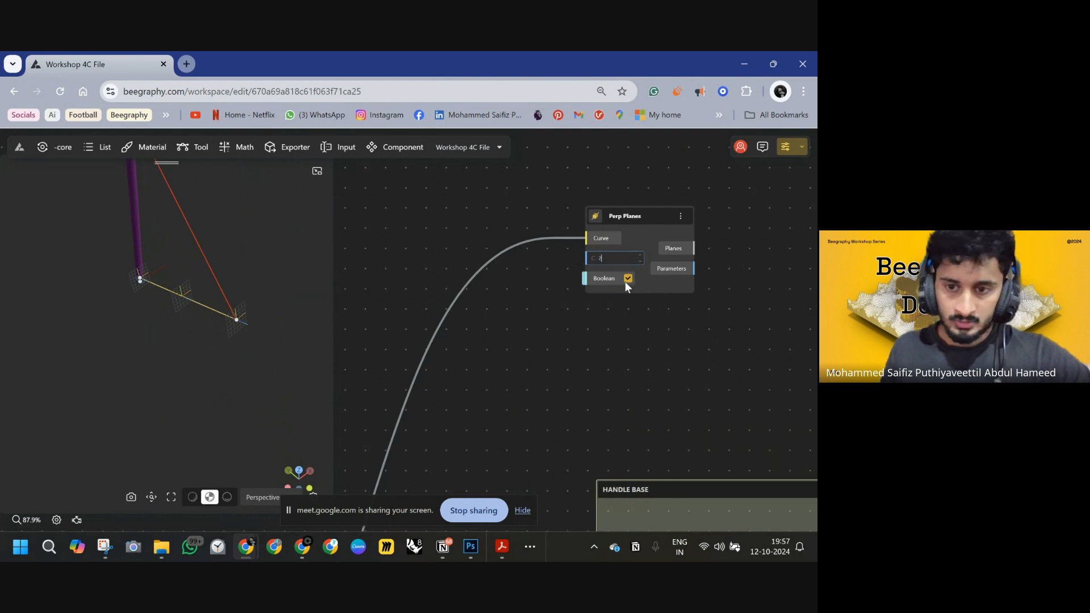
- Add a Circle node beside the Perp Planes node and connect the Planes output to the circle's Origin
left_click_drag(653, 324, 542, 347)
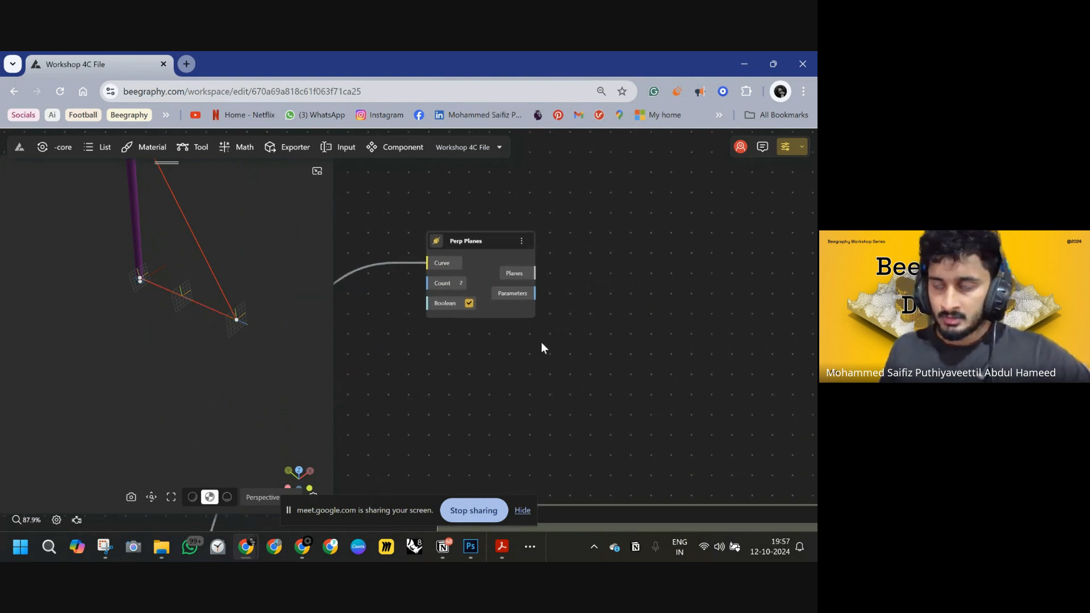
double_click(630, 296)
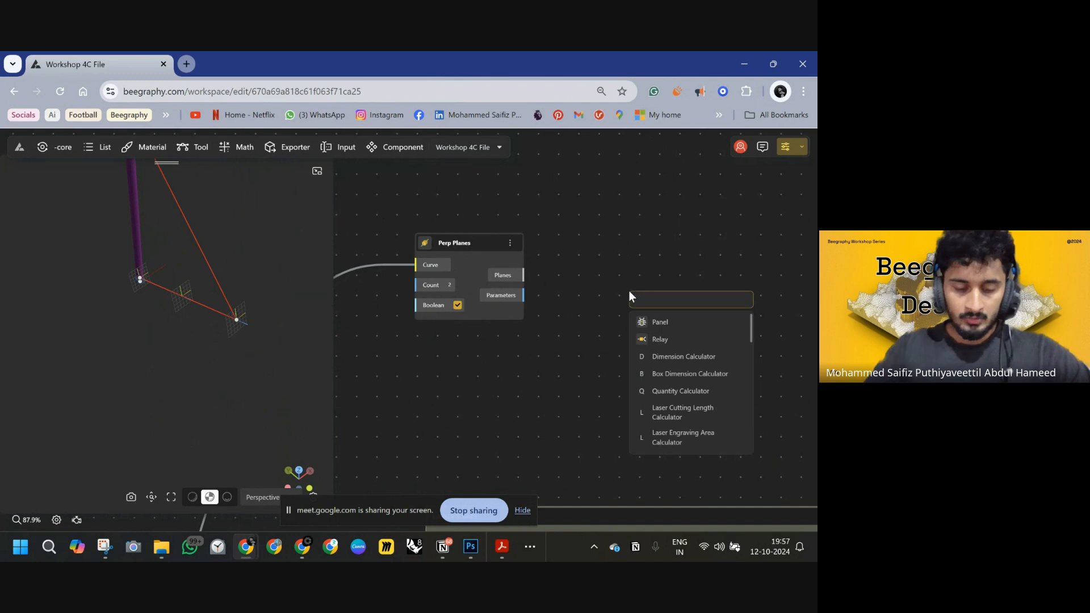
type("c")
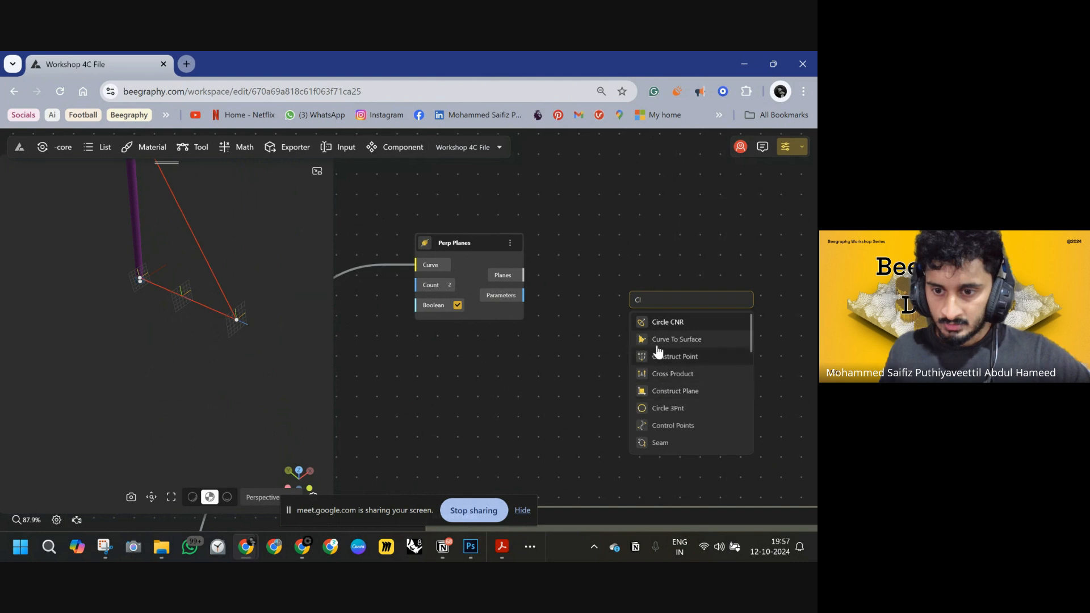
type("IRCLE")
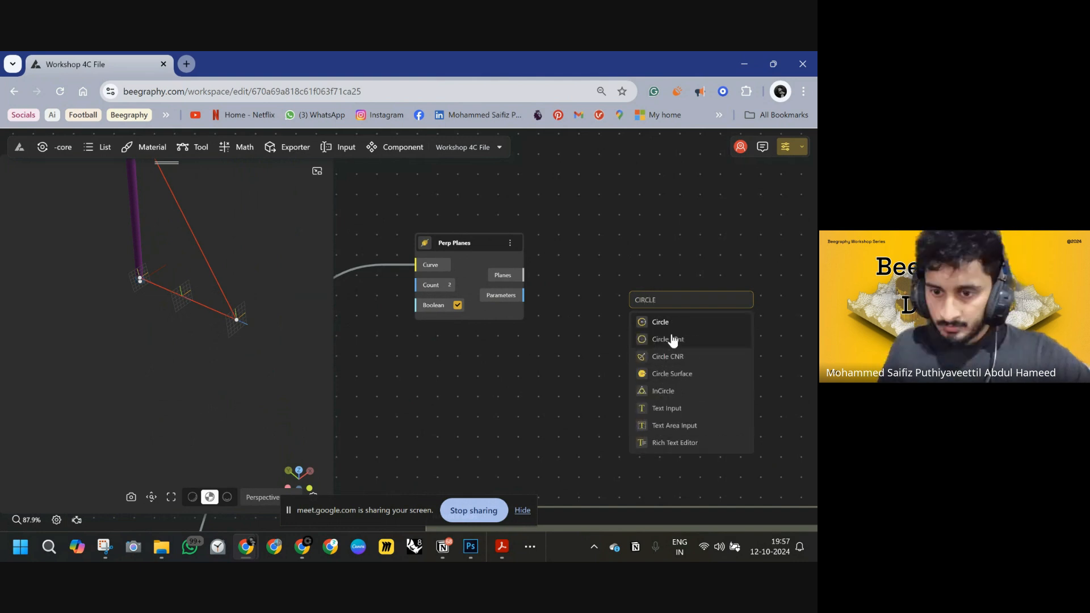
left_click(647, 324)
left_click_drag(628, 324, 523, 279)
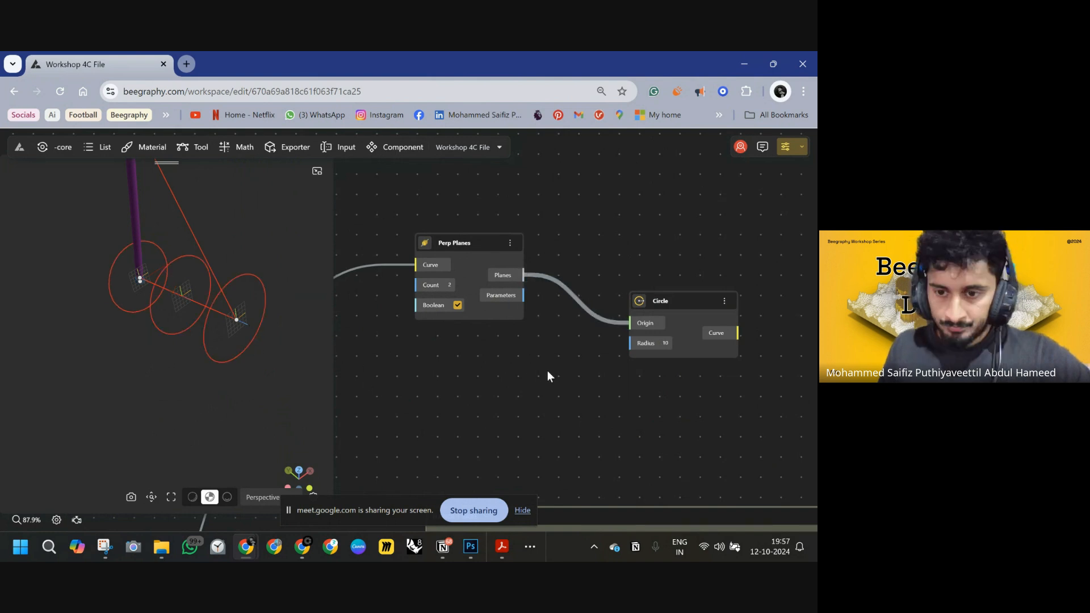
- Add a Number Const node with value 1.6, connect it to the Circle's Radius, and move the Circle node closer to Perp Planes
double_click(435, 365)
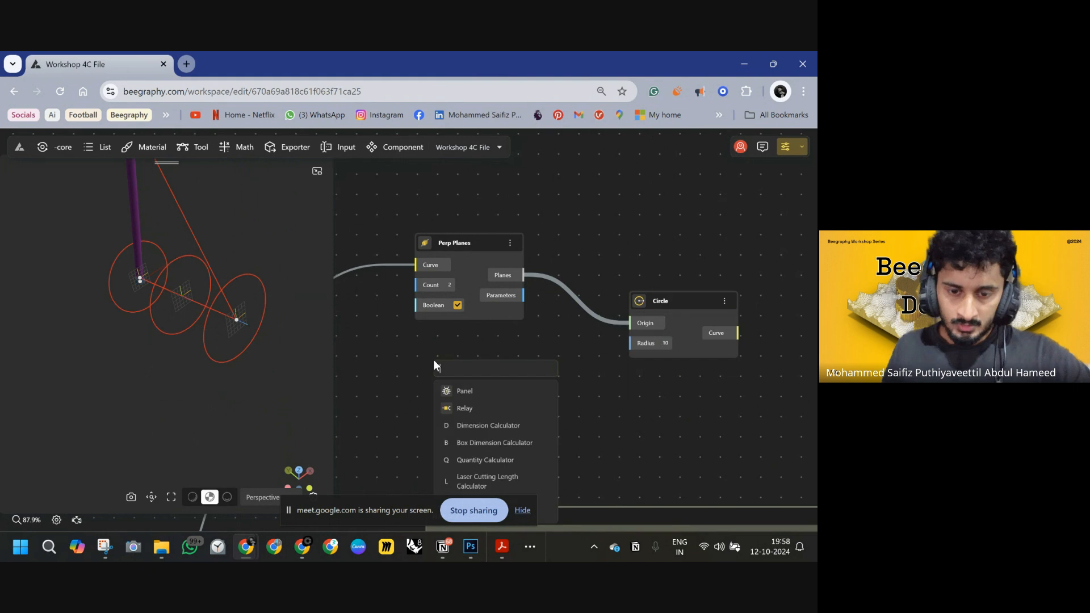
type("nu")
left_click(479, 391)
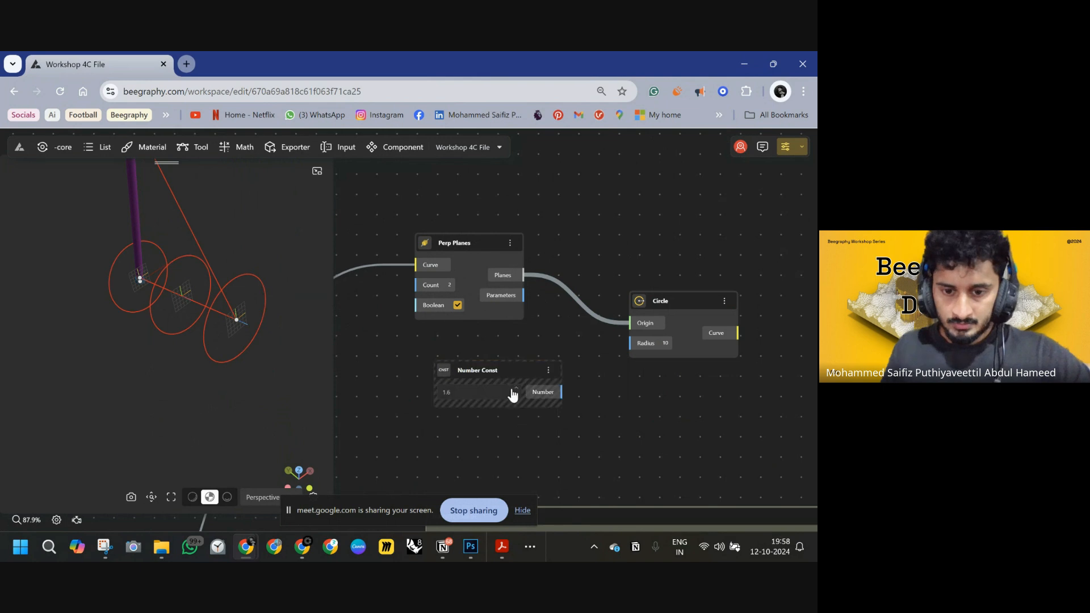
left_click_drag(537, 371, 631, 343)
left_click_drag(709, 305, 666, 254)
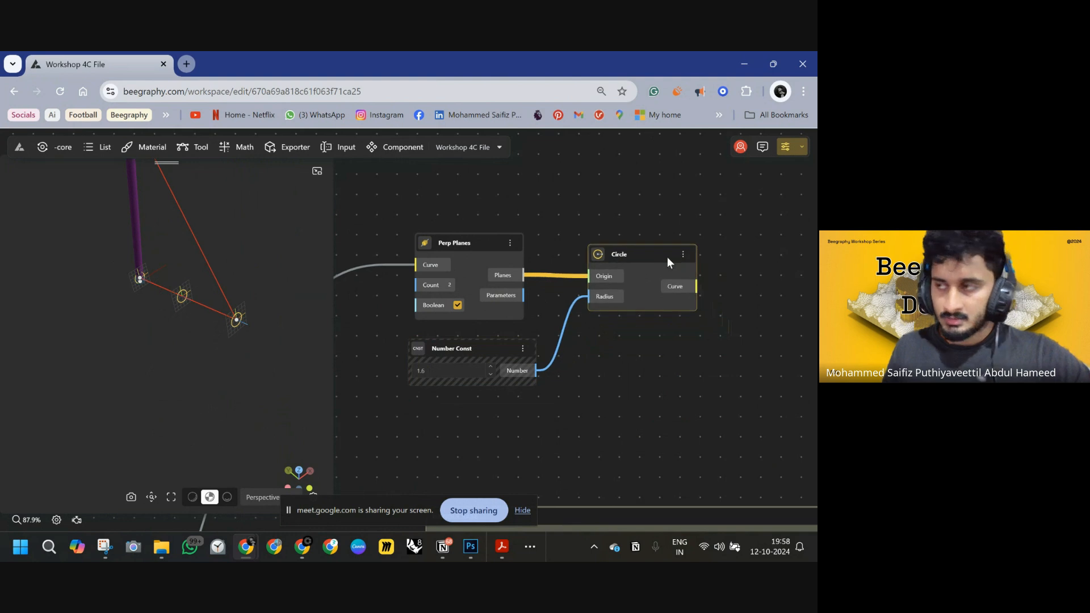
- Add a Divide By Count node in the empty area after the Circle node
left_click_drag(714, 320, 533, 317)
left_click_drag(239, 326, 159, 349)
right_click_drag(158, 344, 99, 310)
right_click_drag(600, 385, 528, 386)
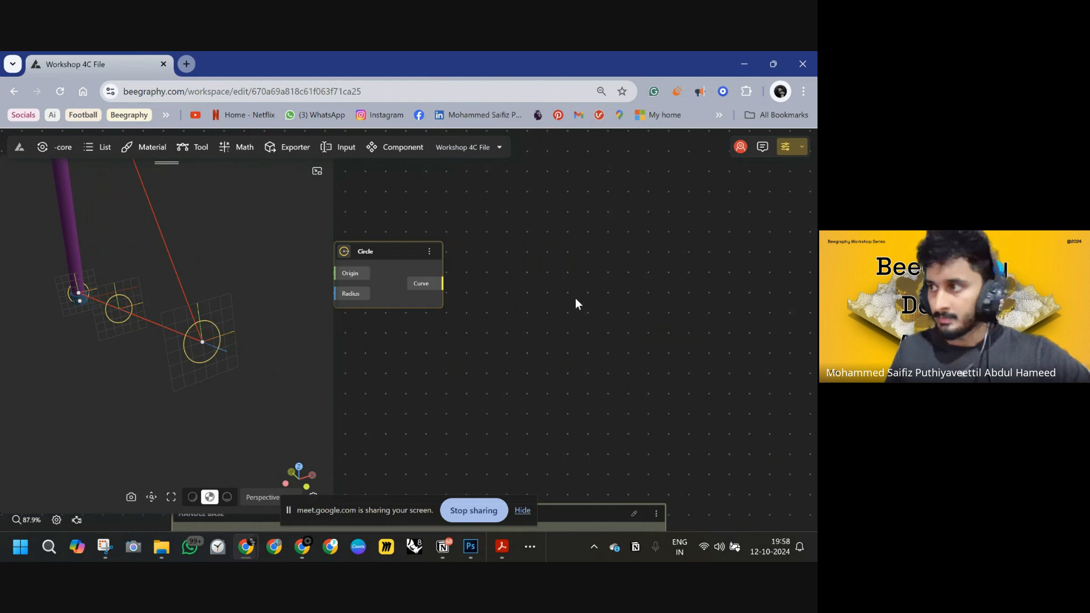
right_click_drag(598, 292, 581, 291)
double_click(571, 284)
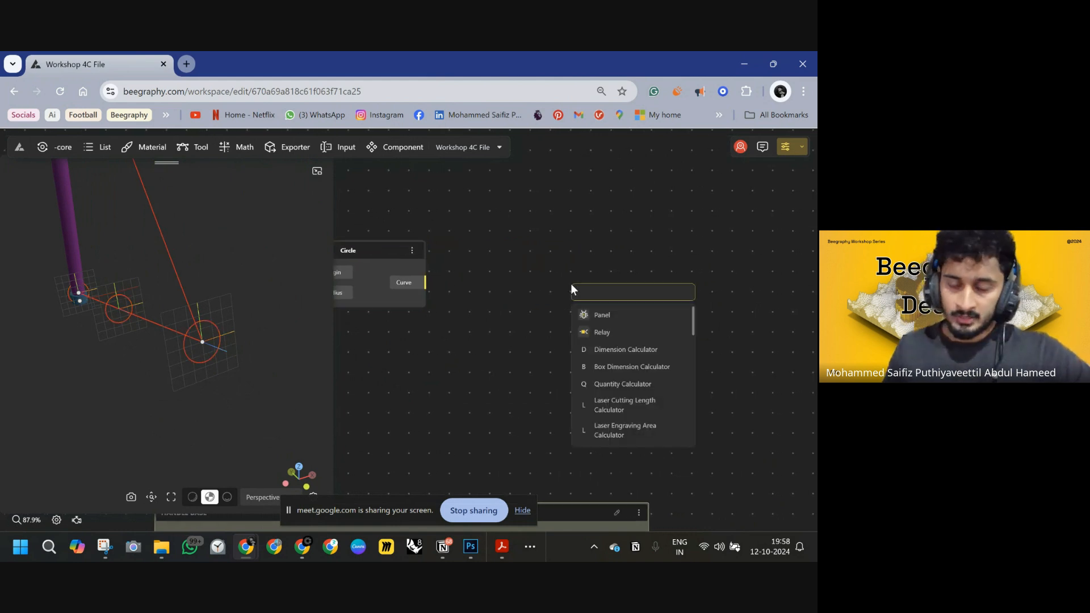
type("DIV")
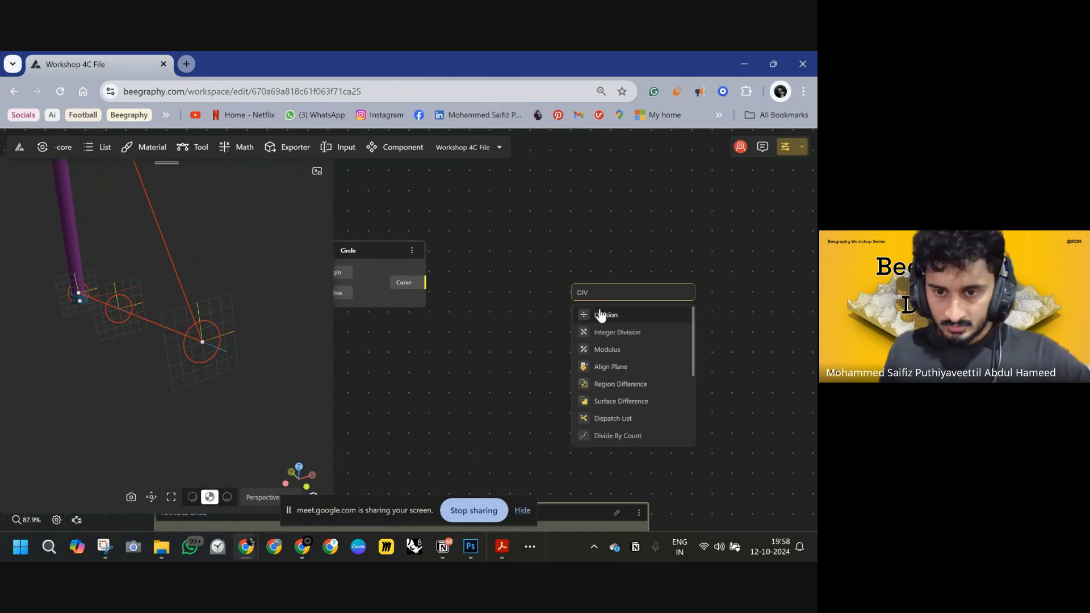
type("IDE")
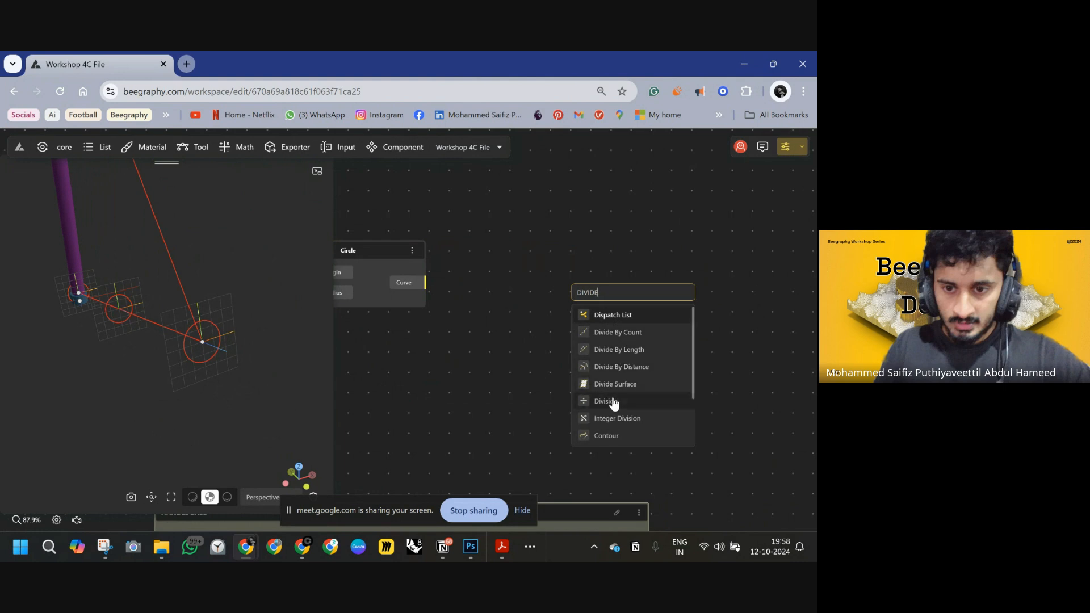
left_click(618, 334)
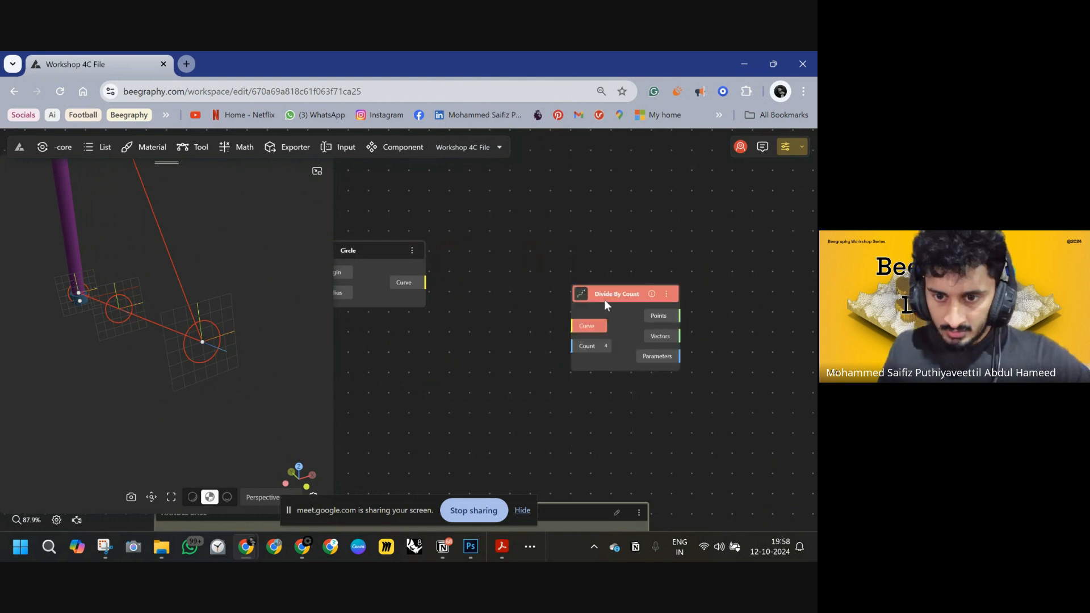
left_click_drag(606, 306, 528, 310)
- Set the Divide By Count node's Count to 3 and connect the Circle's Curve output to its Curve input
left_click(532, 350)
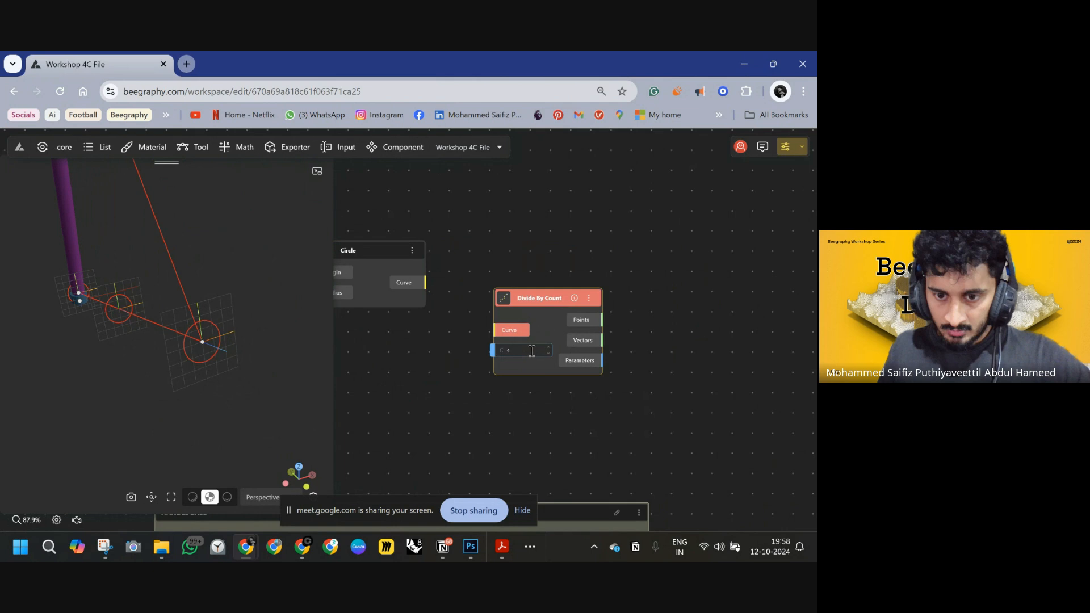
type("3")
key("Return")
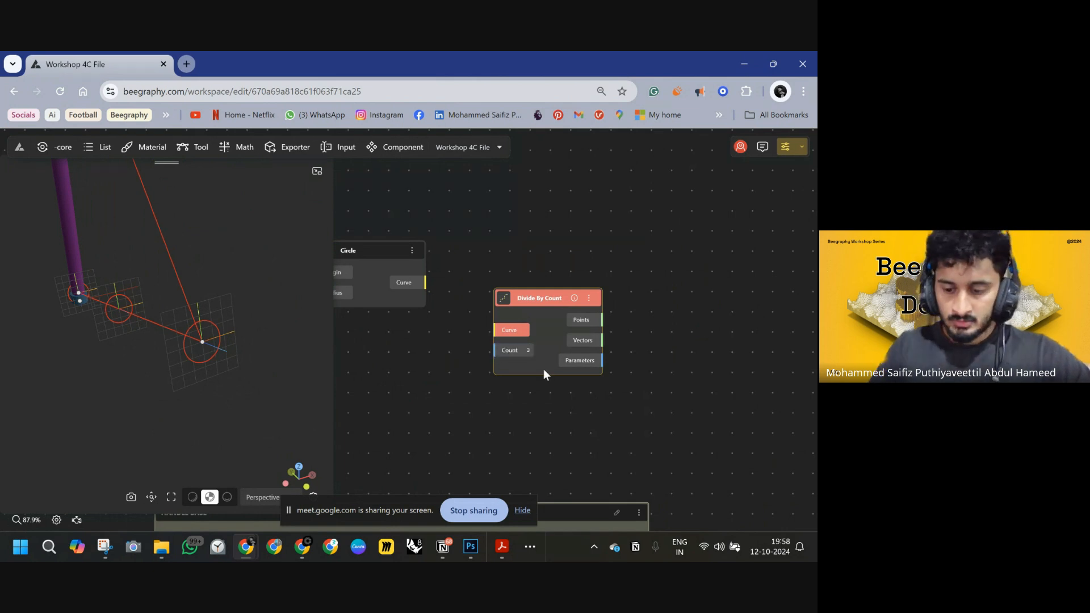
left_click_drag(436, 288, 427, 283)
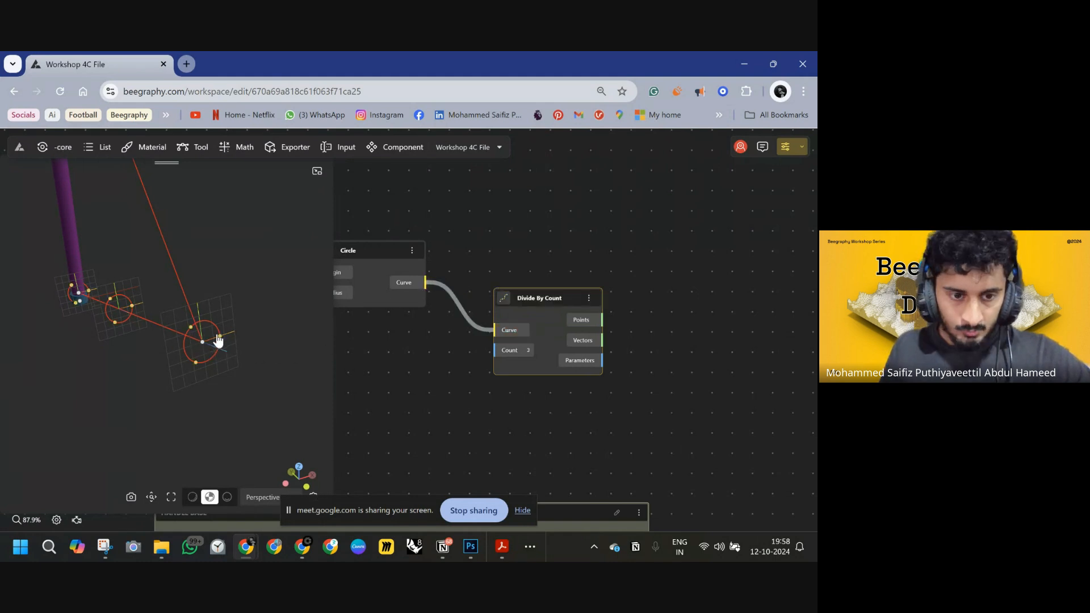
- Add a Shatter node fed by the Circle's Curve output and the Points output of Divide By Count
right_click_drag(599, 374, 540, 421)
left_click_drag(488, 345, 472, 369)
double_click(583, 309)
type("SHA")
left_click(616, 342)
left_click_drag(613, 318, 366, 330)
left_click_drag(554, 370, 523, 386)
left_click_drag(614, 293, 621, 305)
scroll(632, 340, "right", 5)
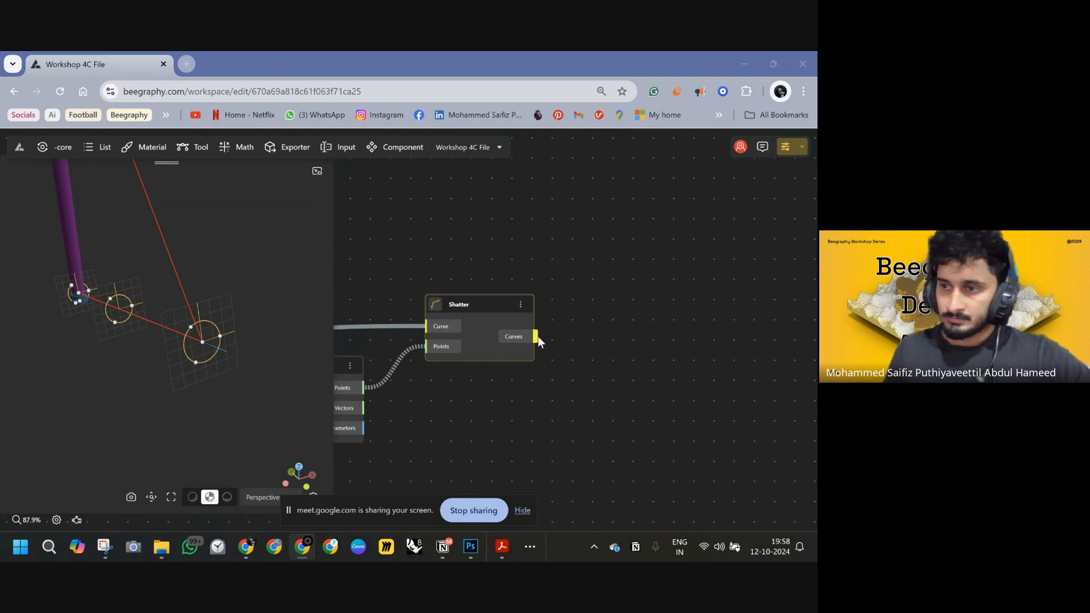
left_click_drag(494, 311, 490, 318)
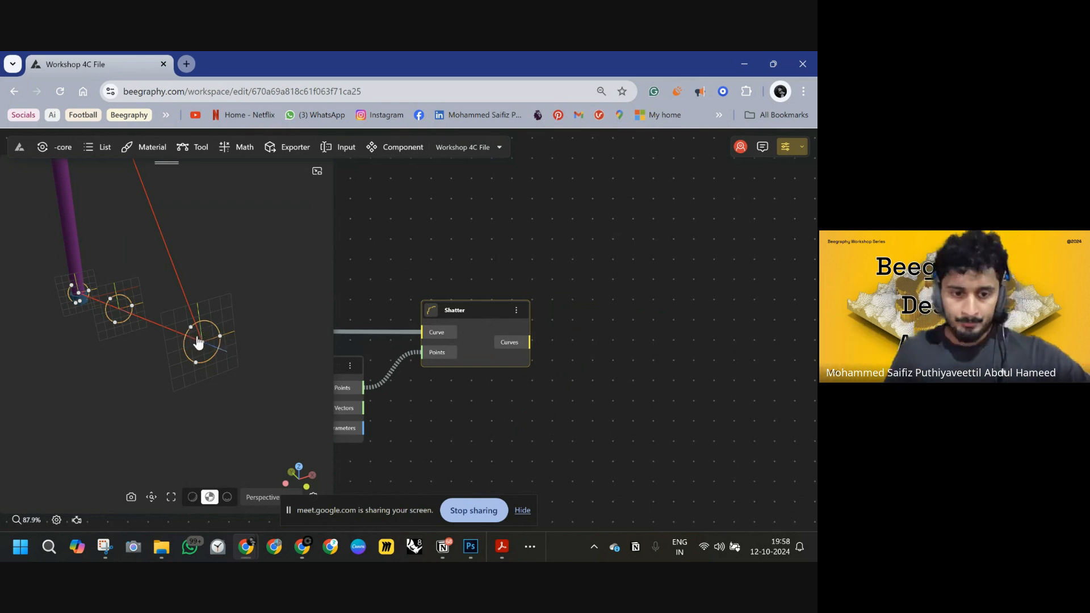
- Add a List Item node and connect the Shatter node's Curves output to its List input
double_click(578, 368)
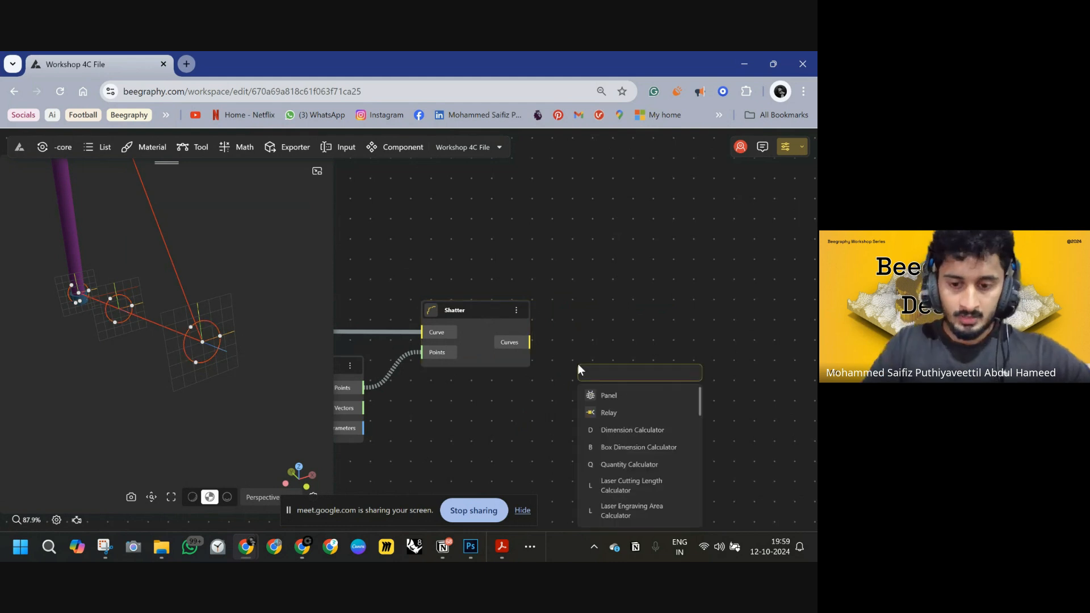
type("LIST")
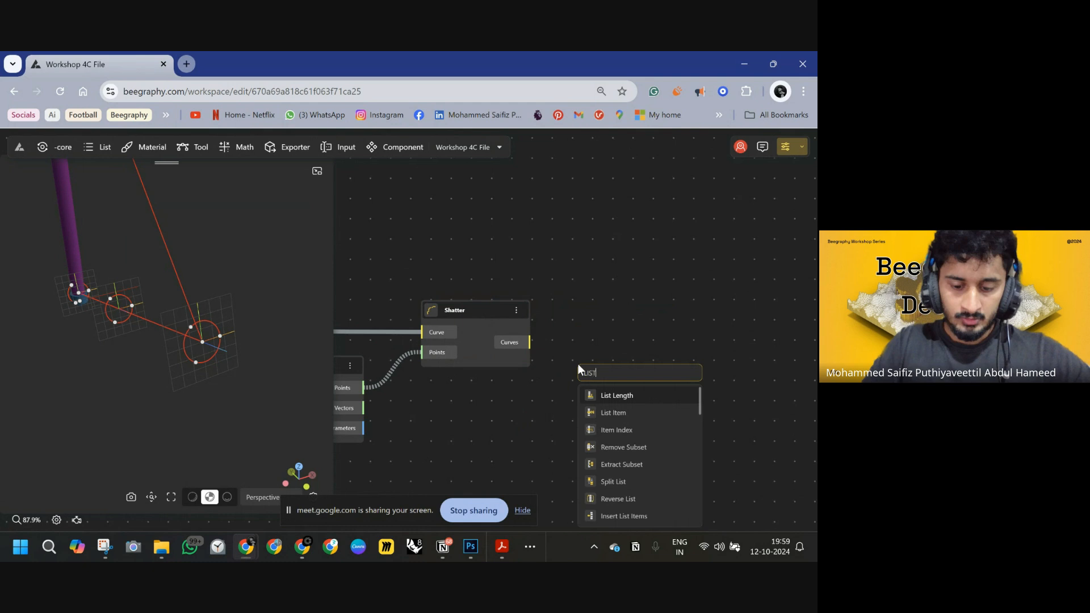
left_click(616, 413)
left_click_drag(560, 364, 612, 328)
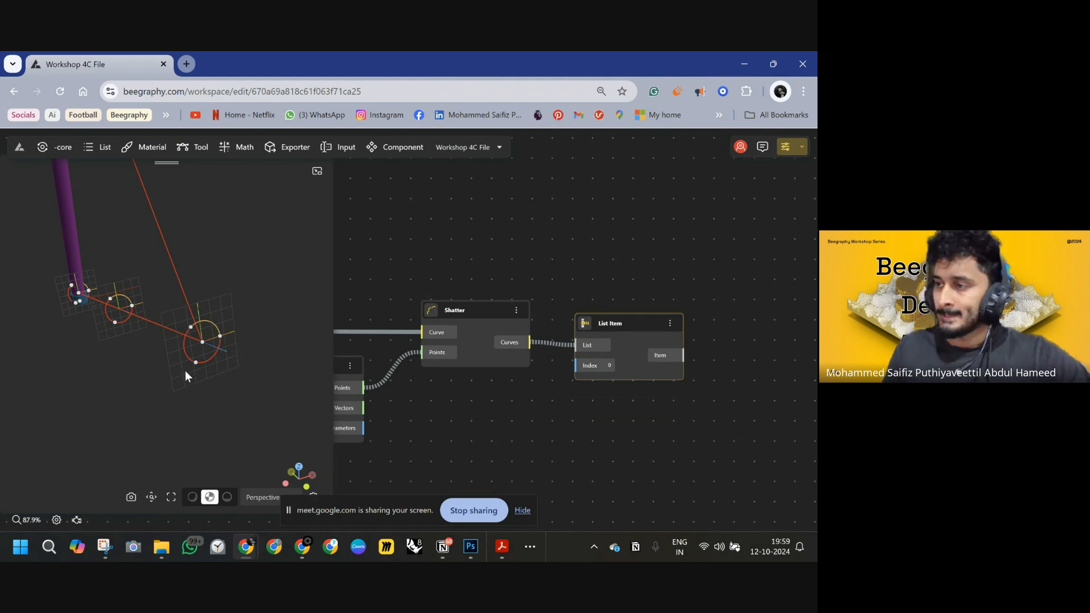
- Set the List Item node's Index to 1 and check the selected arcs in the 3D view
left_click(611, 366)
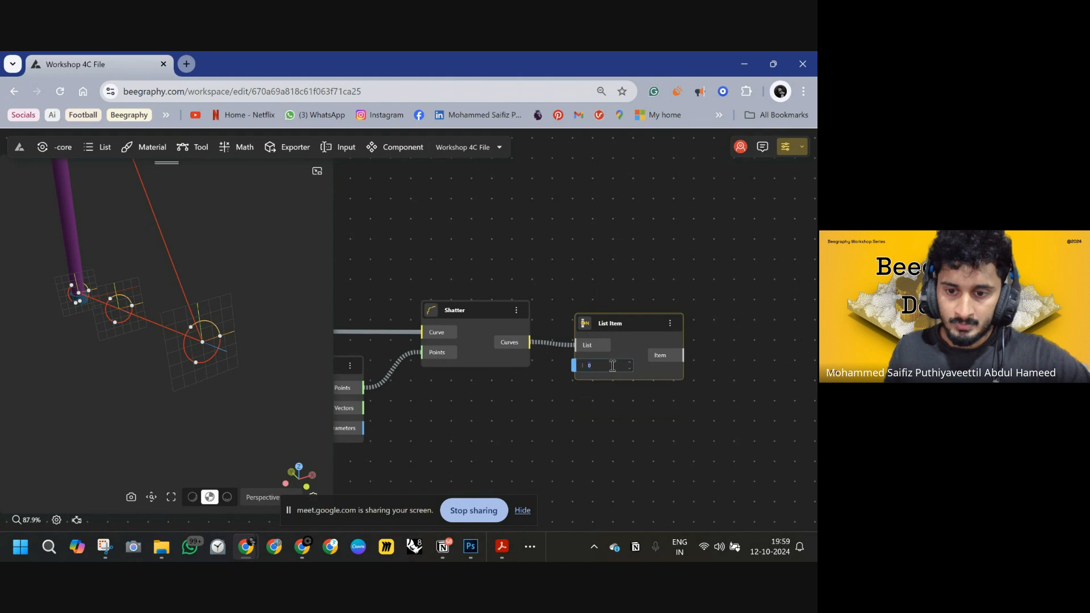
key("Return")
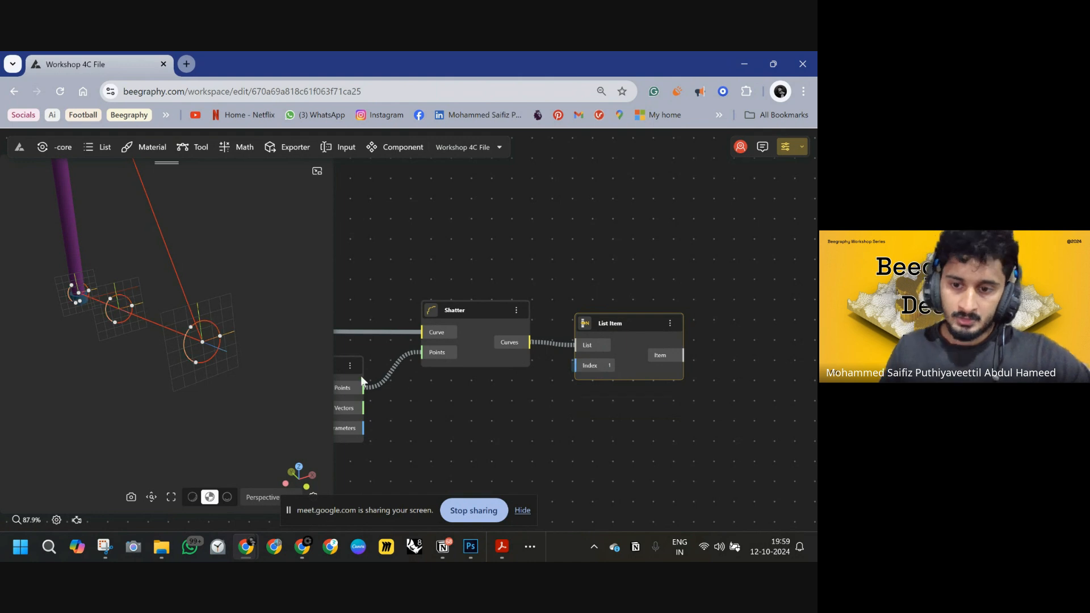
mouse_move(201, 351)
left_mouse_down()
mouse_move(241, 362)
mouse_move(227, 358)
mouse_move(258, 392)
mouse_move(238, 392)
mouse_move(260, 394)
mouse_move(216, 364)
mouse_move(257, 376)
mouse_move(59, 360)
mouse_move(97, 370)
mouse_move(46, 412)
mouse_move(49, 425)
mouse_move(326, 287)
mouse_move(198, 372)
mouse_move(283, 338)
mouse_move(191, 360)
left_mouse_up()
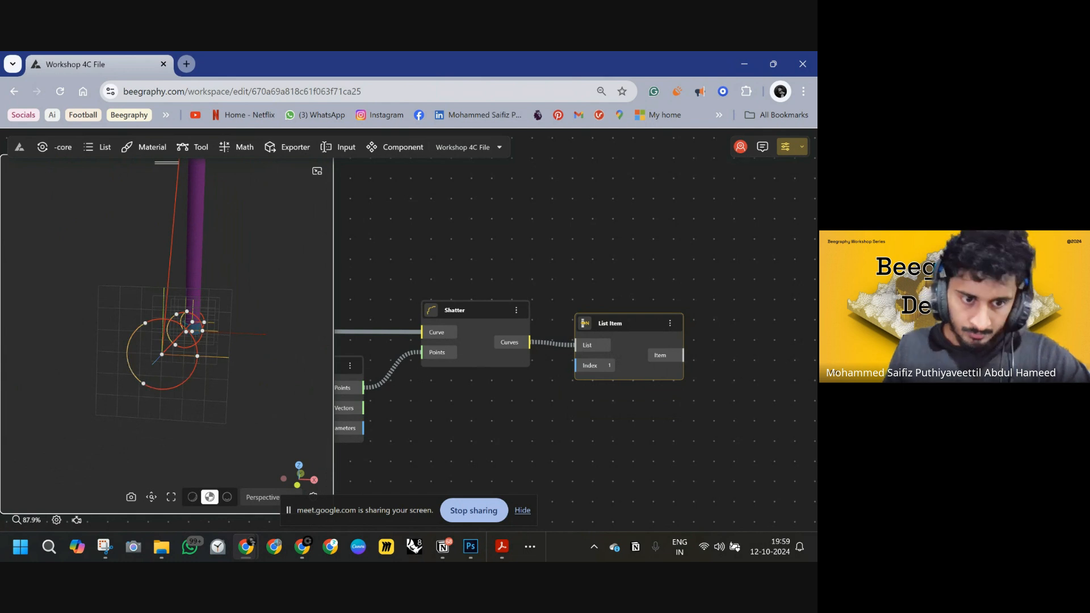
left_click_drag(496, 372, 364, 375)
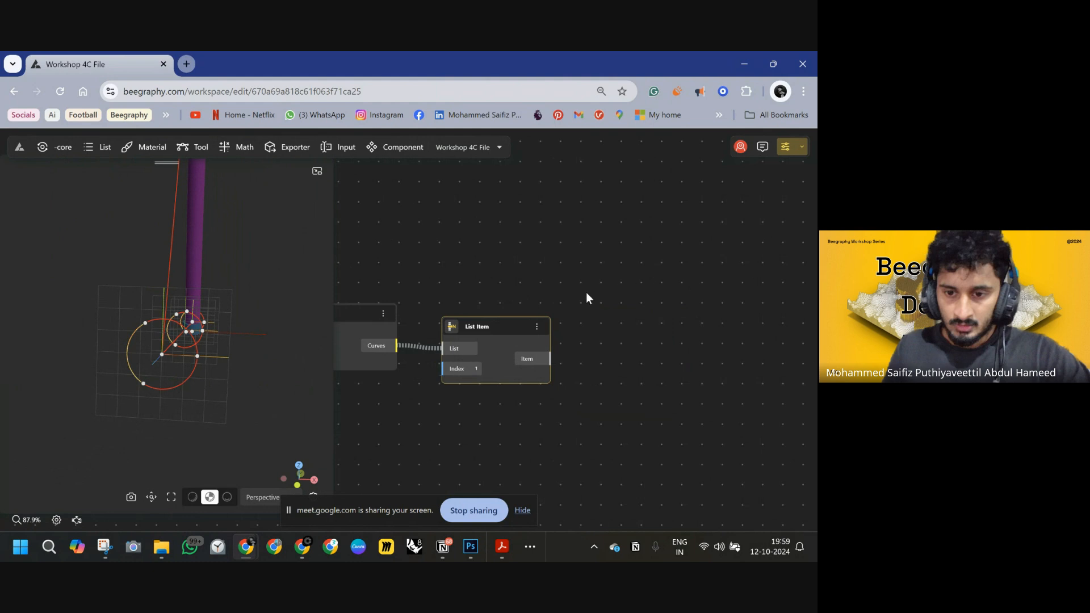
- Add a Flatten Tree node and connect the List Item node's Item output to its Tree input
left_click_drag(562, 361, 486, 374)
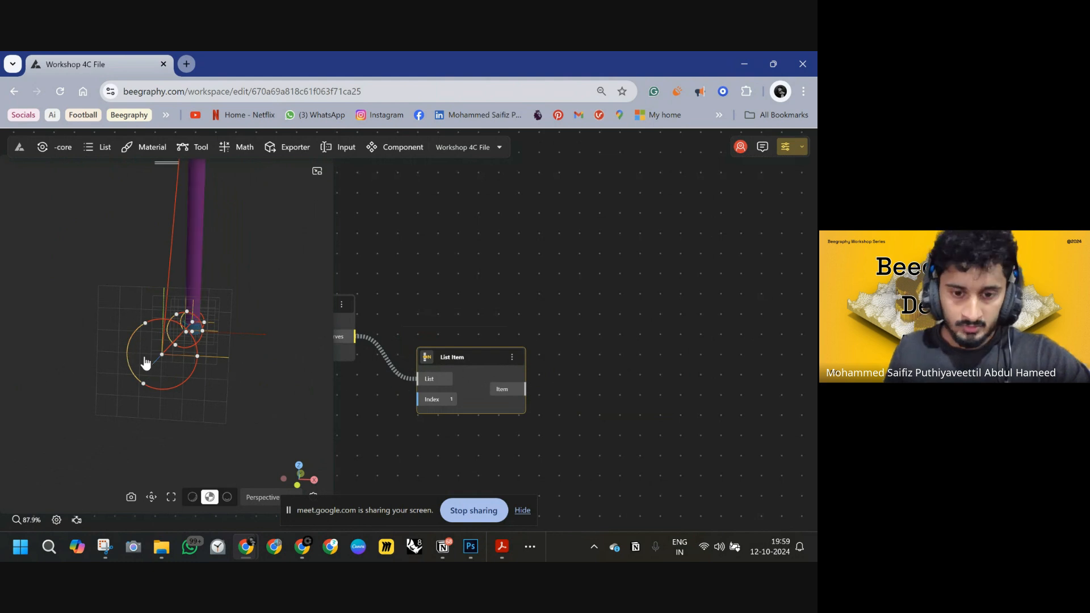
double_click(577, 331)
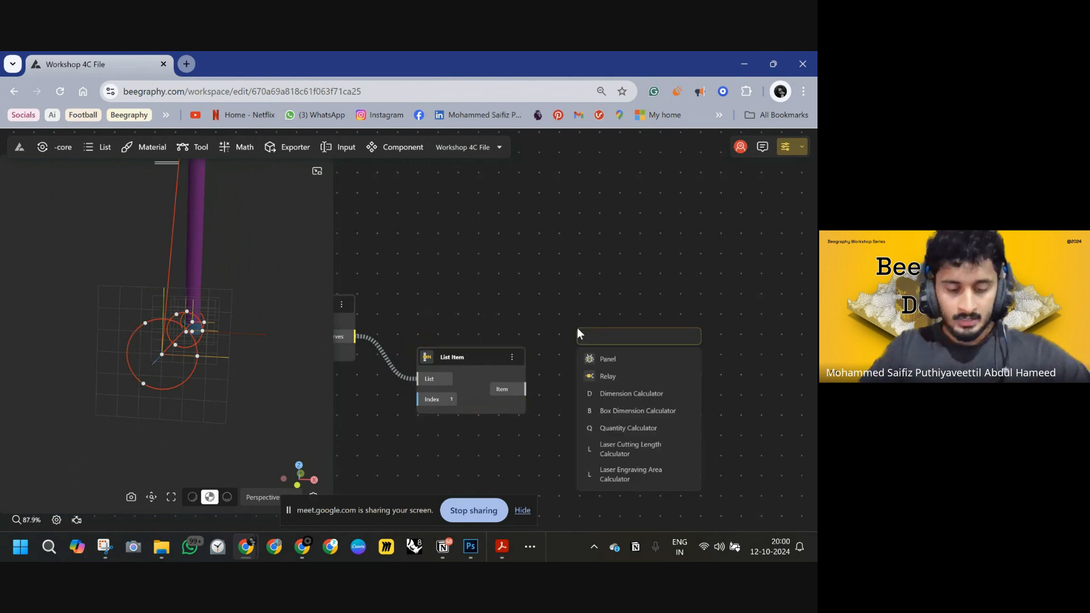
type("FLA")
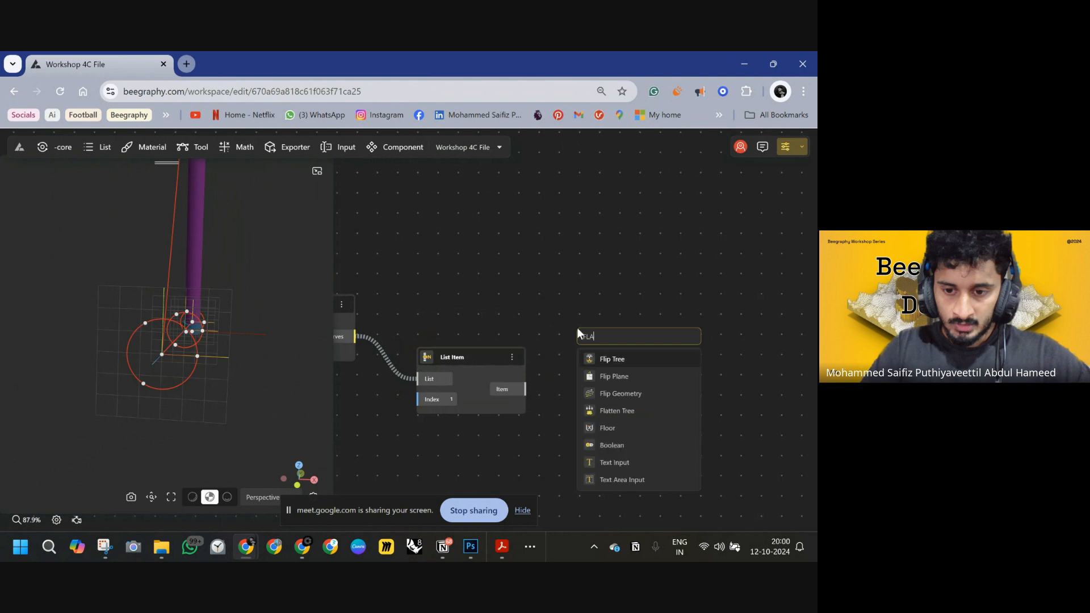
left_click(622, 411)
left_click_drag(609, 334, 355, 336)
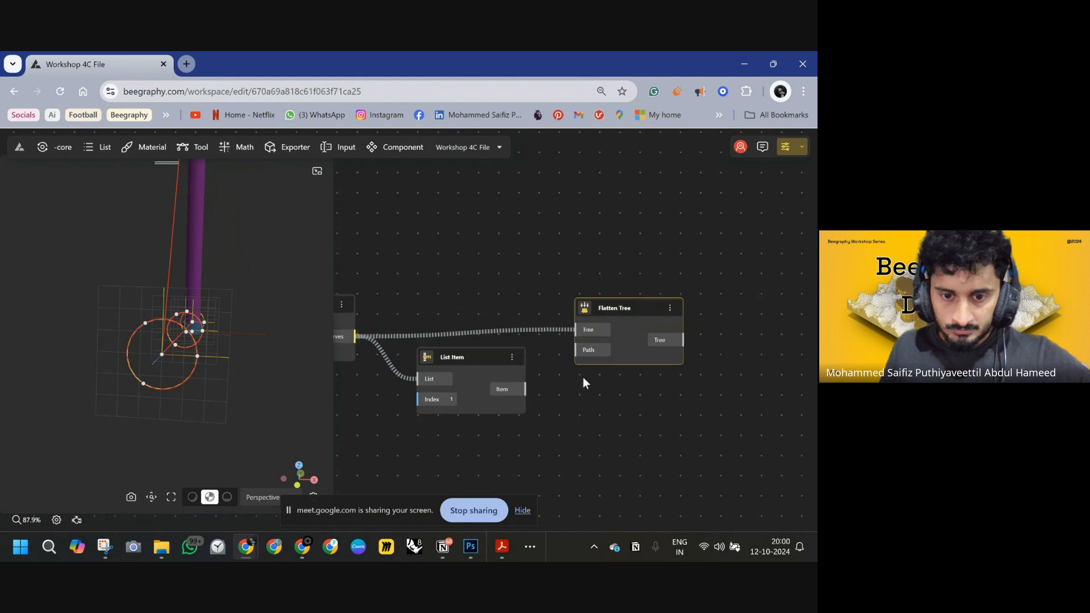
left_click_drag(618, 302, 619, 286)
double_click(577, 315)
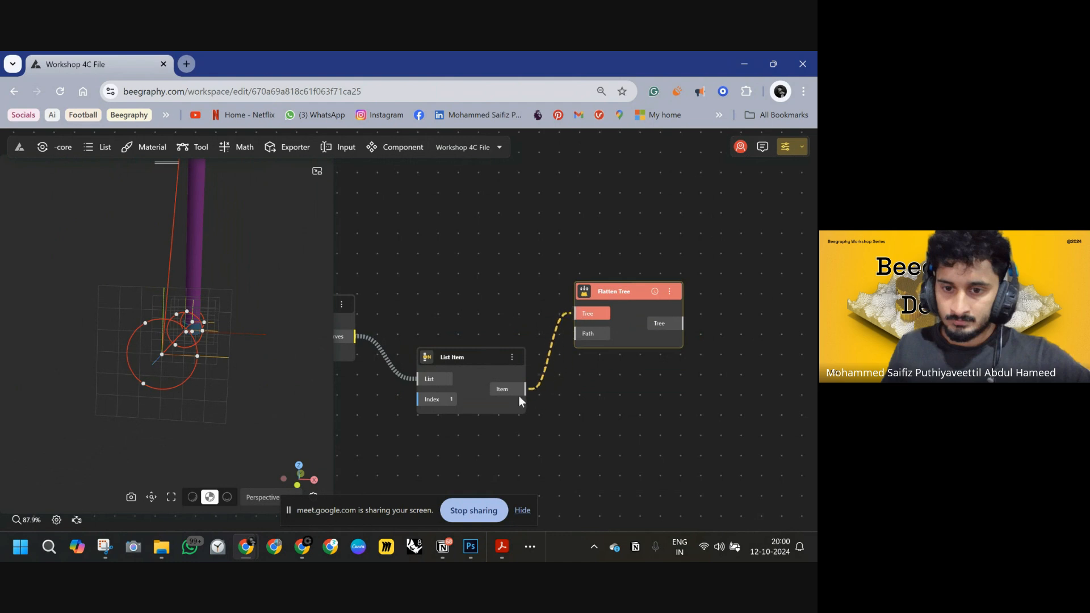
left_click_drag(526, 397, 525, 391)
left_click_drag(613, 300, 598, 365)
- Add a Loft Surface node after Flatten Tree and connect the flattened tree to its curve input
right_click_drag(733, 271, 592, 289)
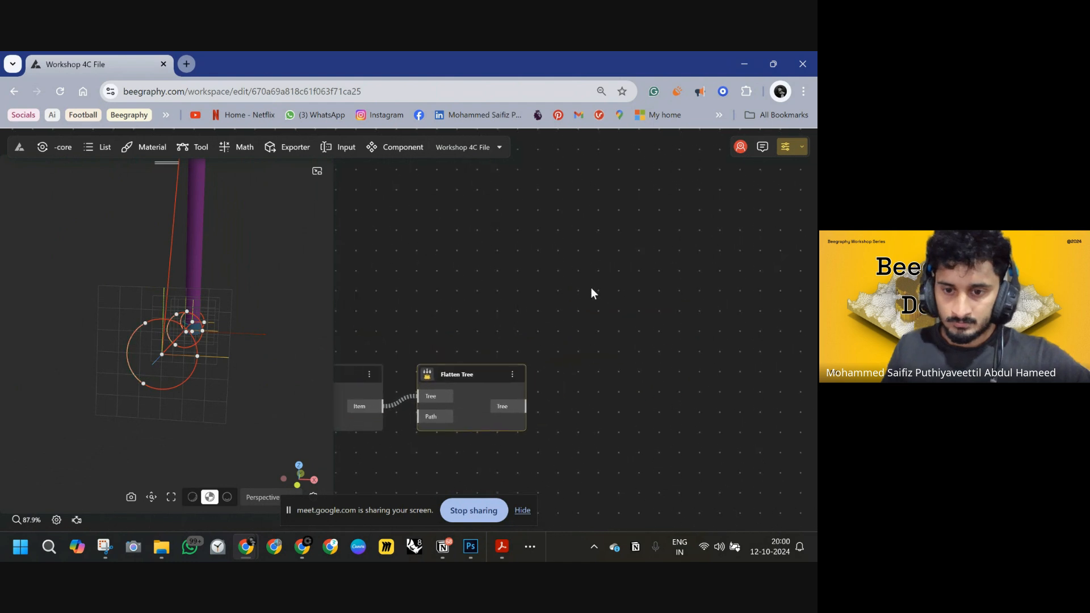
double_click(591, 293)
type("LOFT")
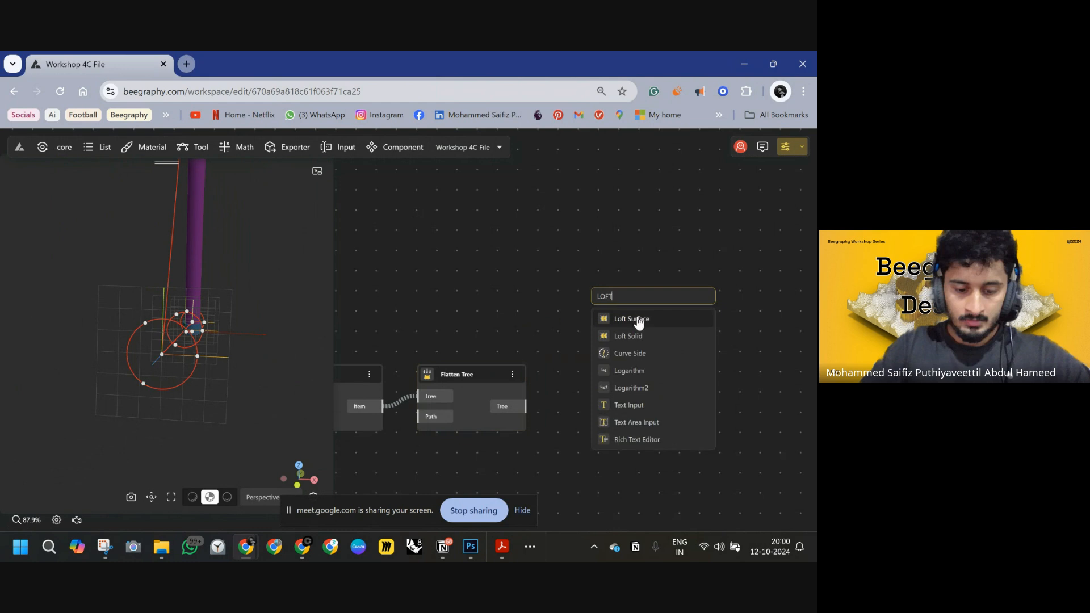
left_click(638, 319)
left_click_drag(525, 406, 590, 340)
left_click_drag(316, 373, 244, 370)
left_click_drag(645, 301, 613, 375)
right_click_drag(703, 347, 416, 316)
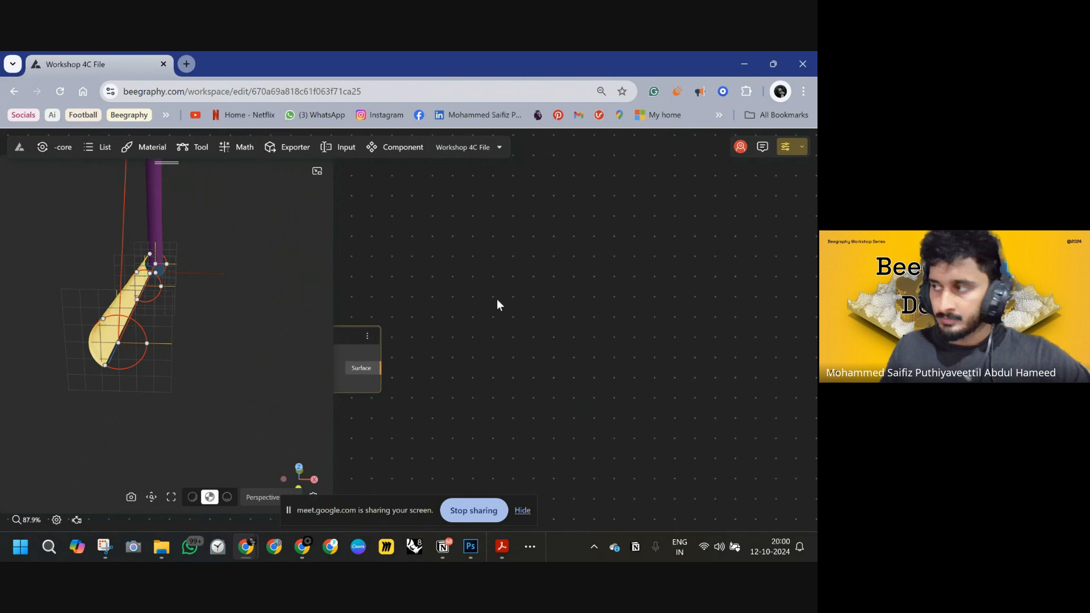
- Add a Rotate node and connect the Loft Surface output to its Geometry input
right_click_drag(497, 306, 642, 323)
double_click(591, 311)
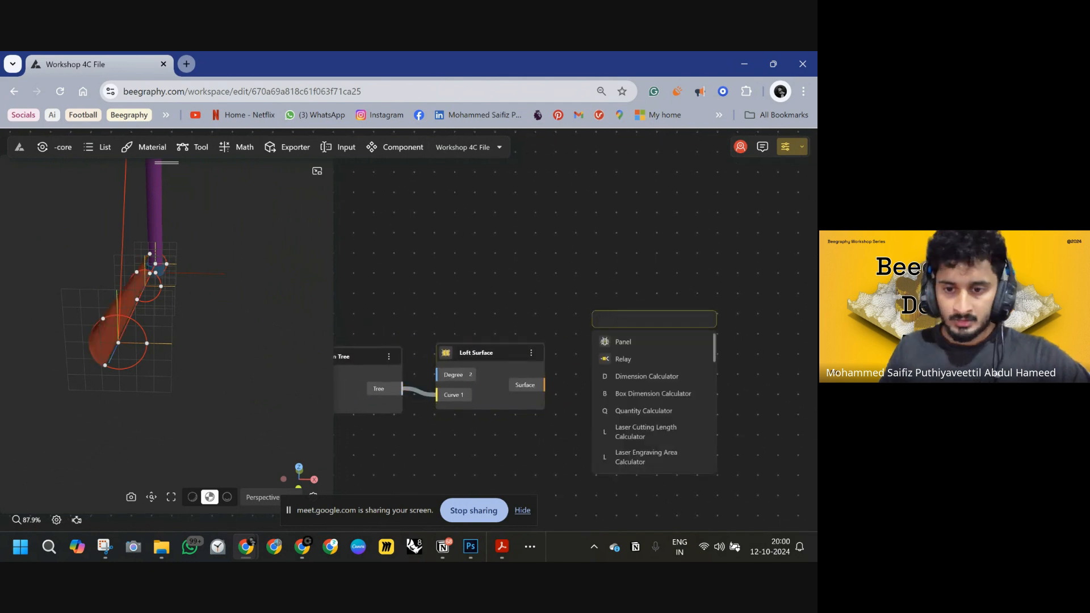
left_click(629, 319)
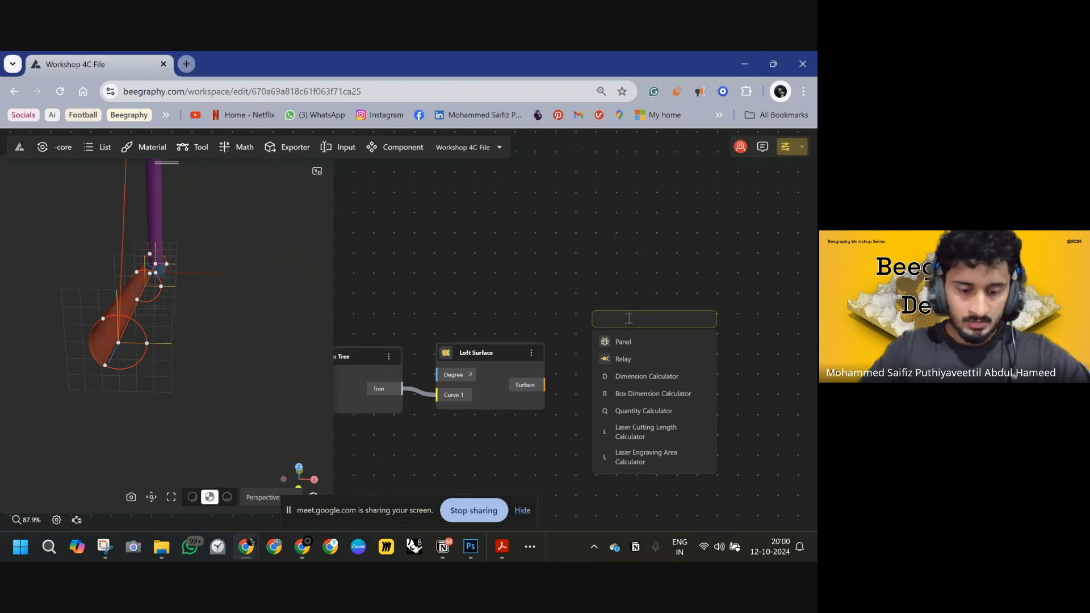
type("RA")
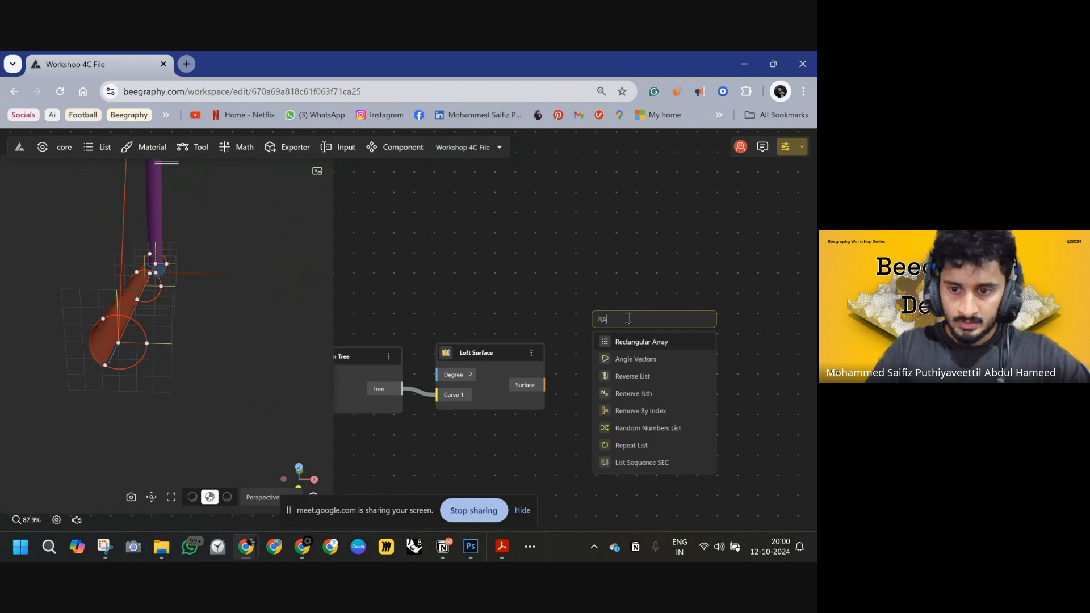
key("BackSpace")
type("OTA")
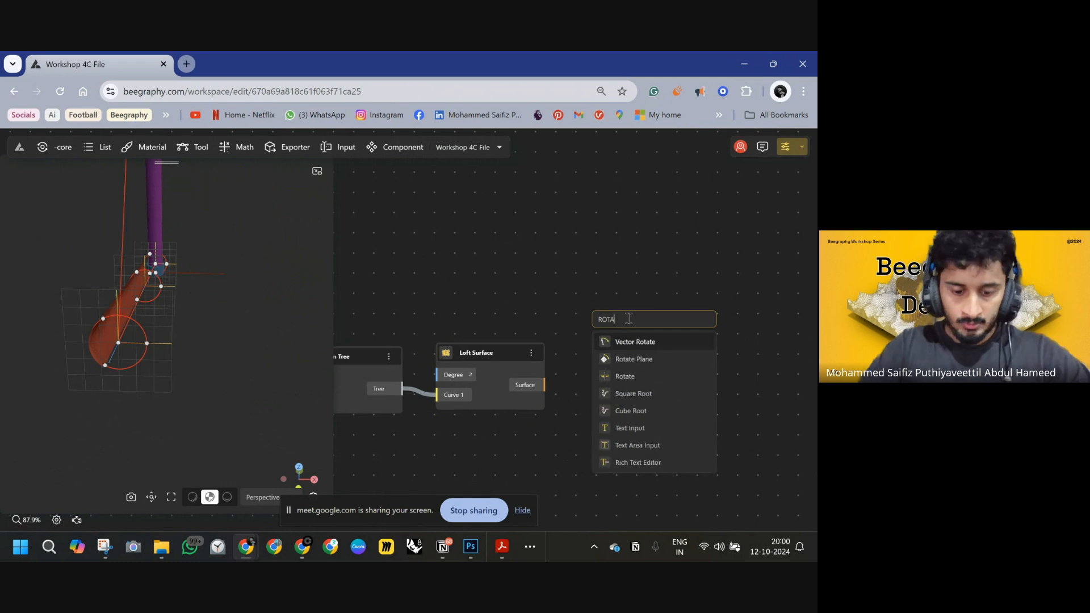
type("T")
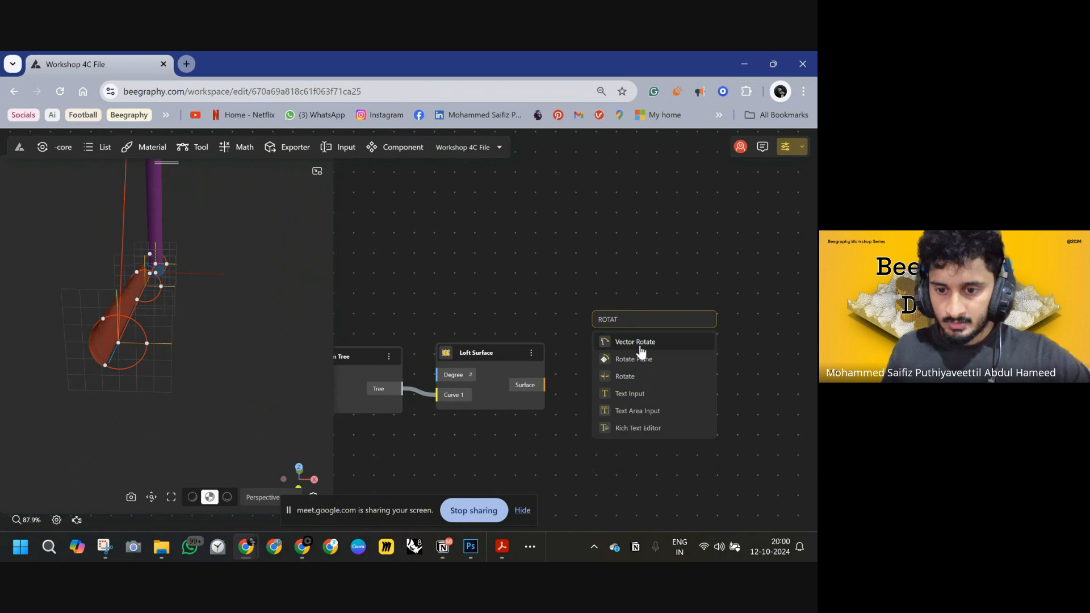
left_click(628, 377)
left_click_drag(590, 343, 545, 387)
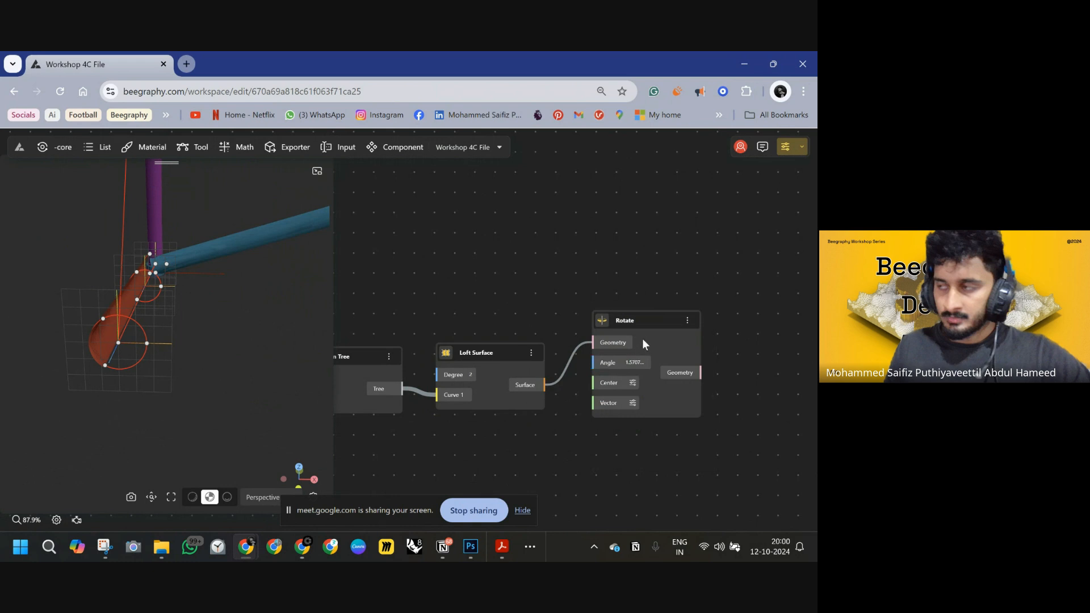
left_click_drag(640, 318, 670, 267)
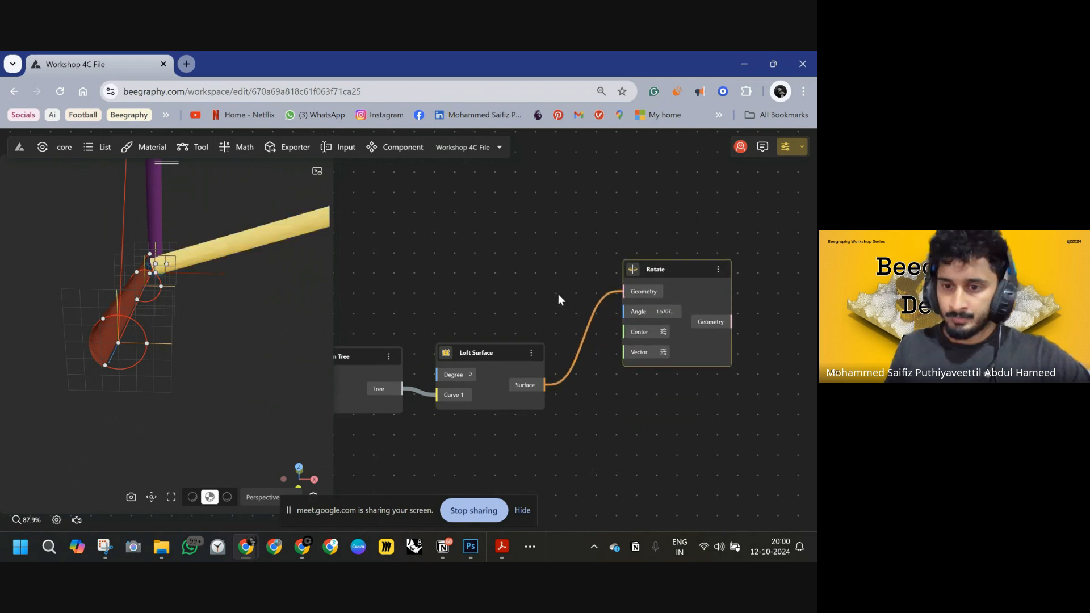
- Connect the second point output of the curve's end-points node to the Rotate node's Center input
scroll(557, 292, "down", 5)
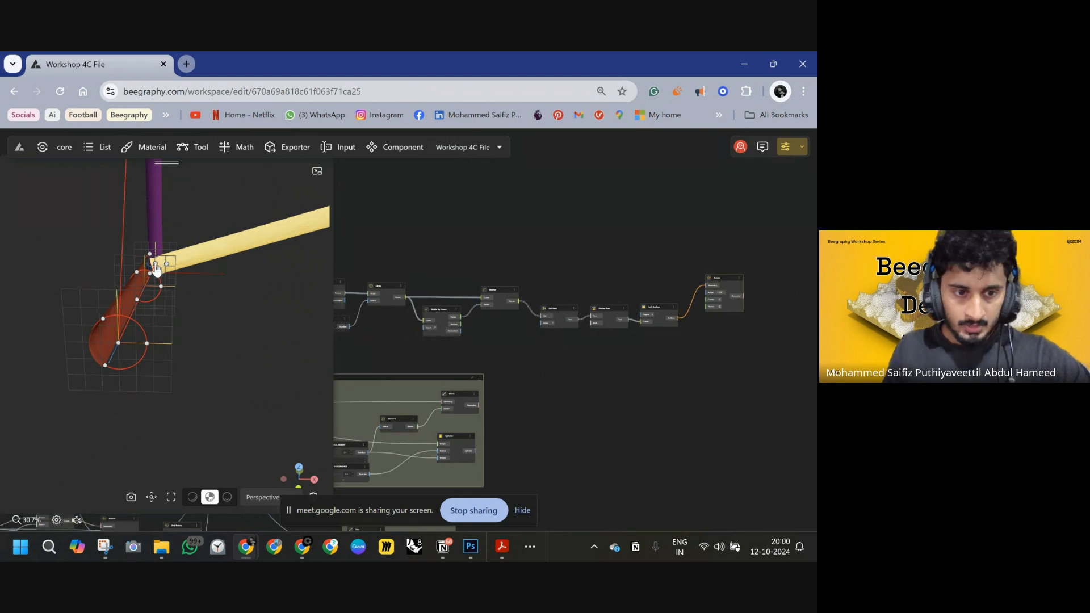
right_click_drag(659, 340, 723, 329)
right_click_drag(573, 367, 716, 290)
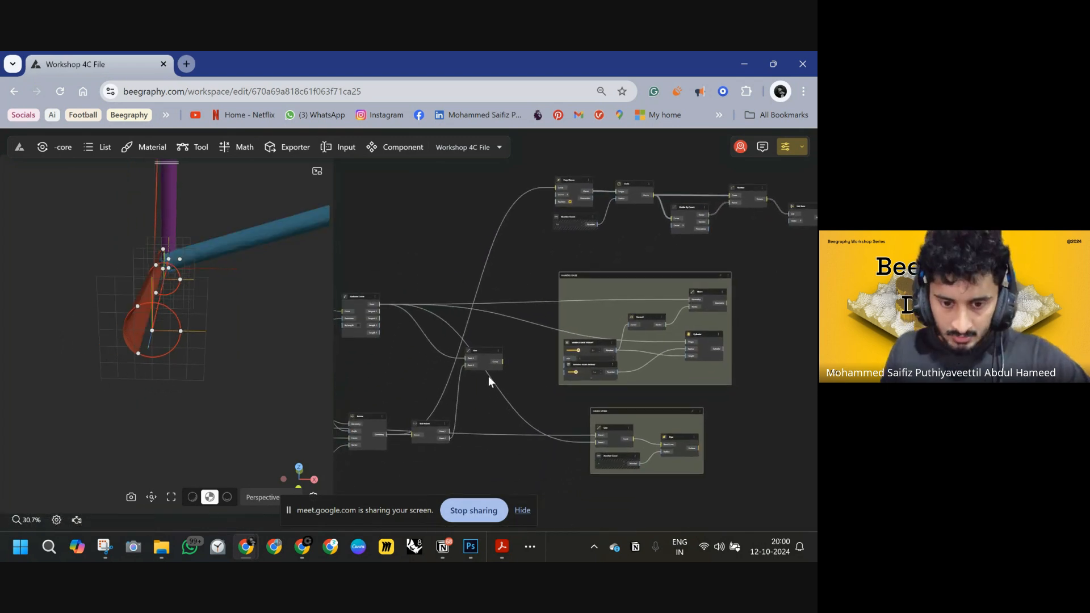
left_click_drag(483, 356, 510, 343)
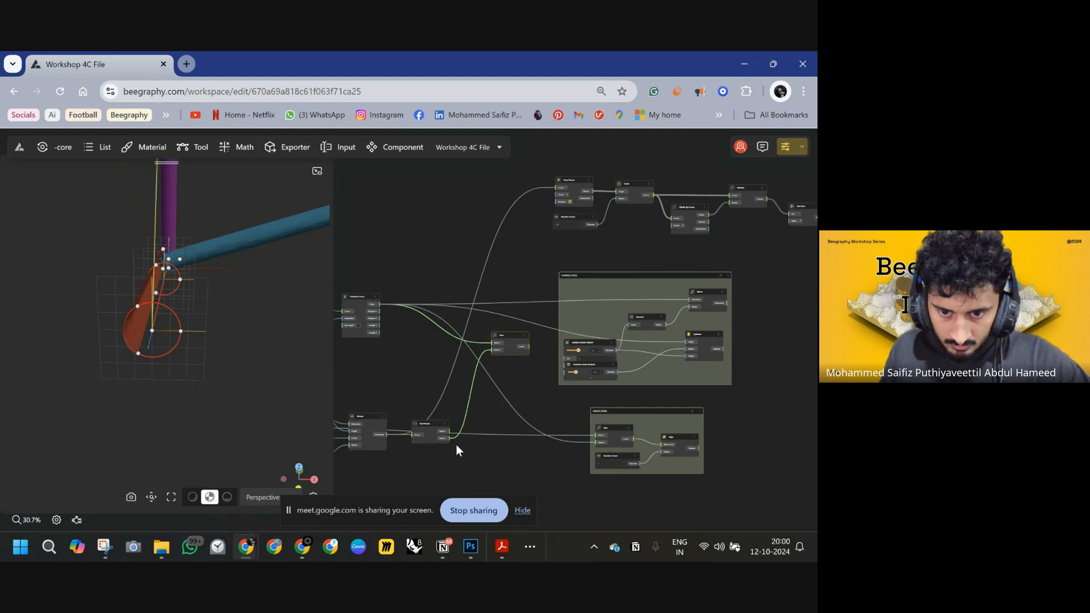
left_click_drag(451, 439, 630, 202)
scroll(792, 190, "up", 3)
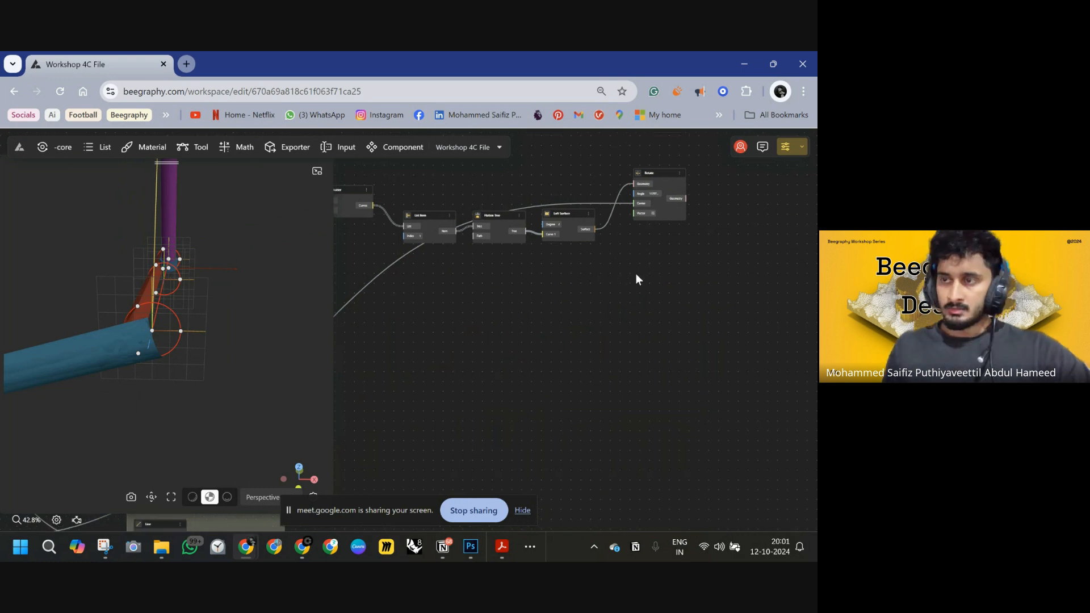
scroll(622, 274, "down", 3)
scroll(588, 314, "down", 3)
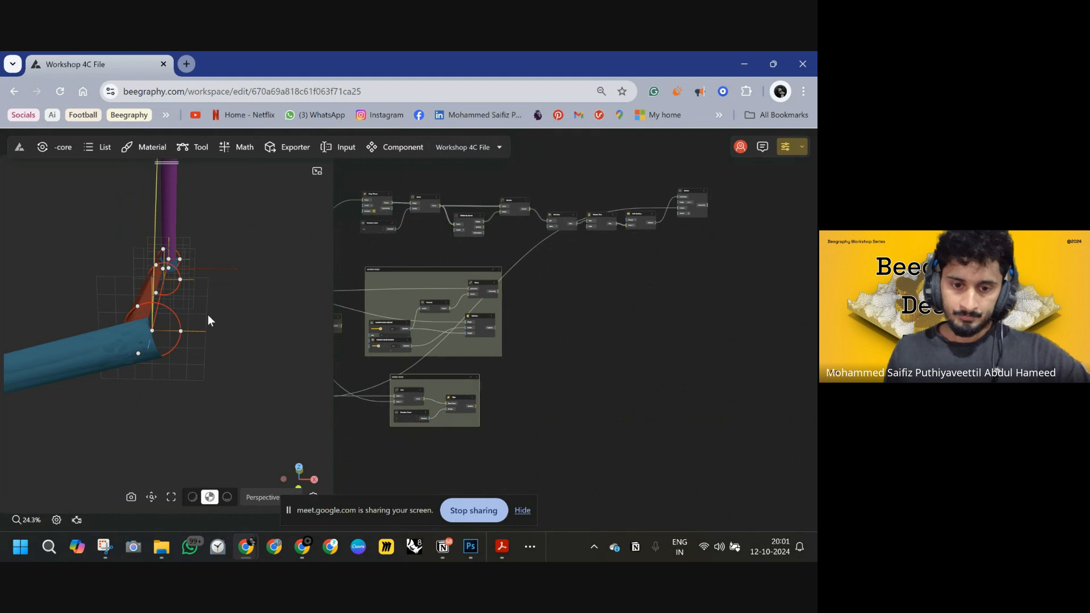
- Reposition the Rotate node and the end-points node to clear up the wiring between them
left_click_drag(693, 192, 686, 233)
right_click_drag(557, 336, 682, 314)
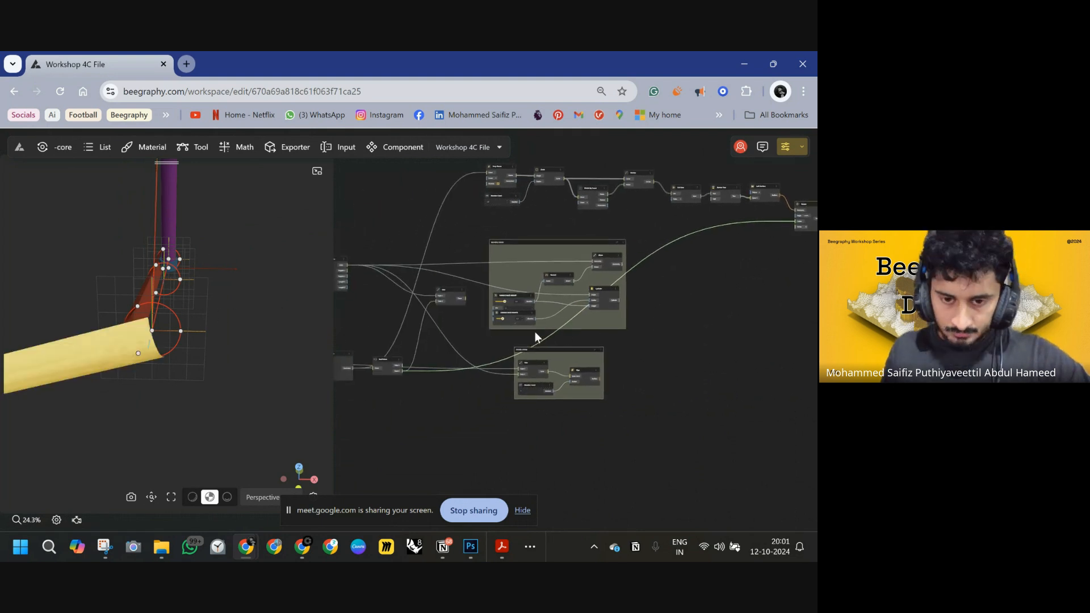
left_click(450, 288)
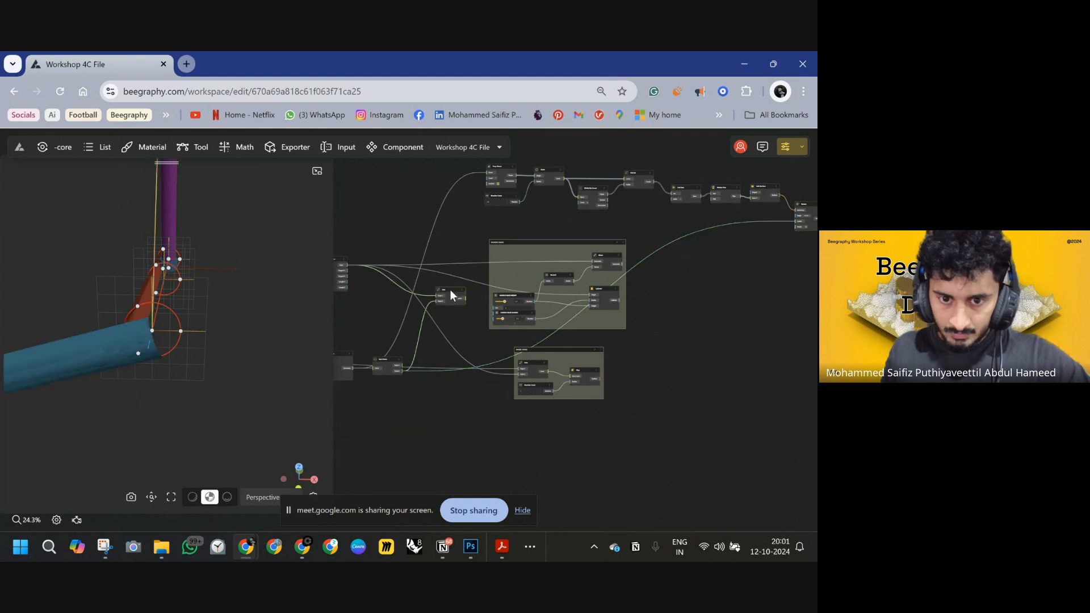
left_click_drag(386, 359, 424, 346)
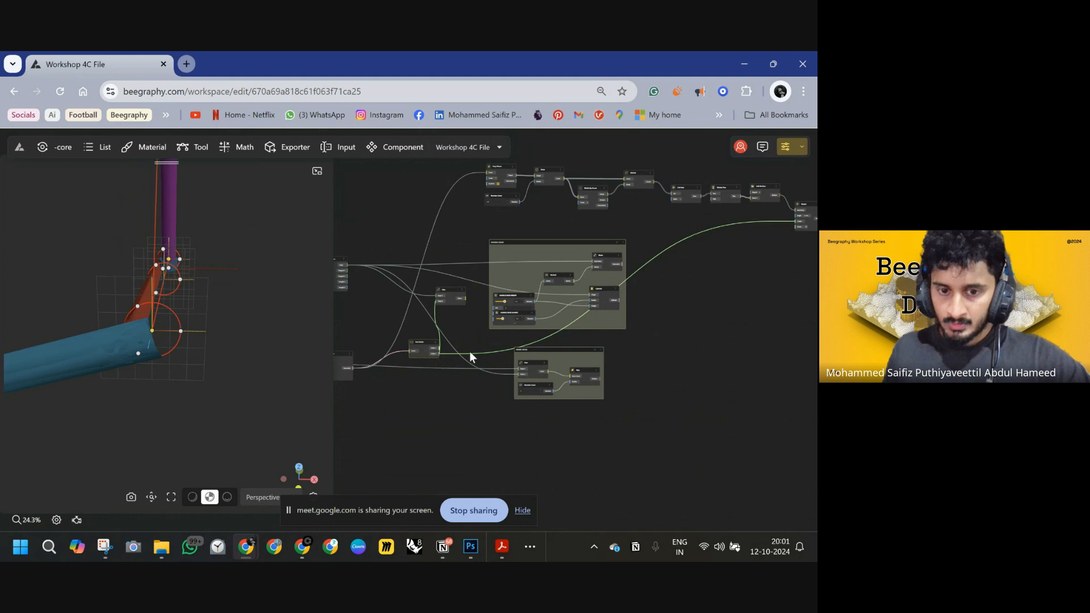
- Add a Vector By 2Pnt node and connect the two end-point outputs to its Point 1 and Point 2 inputs
left_click(707, 326)
double_click(712, 298)
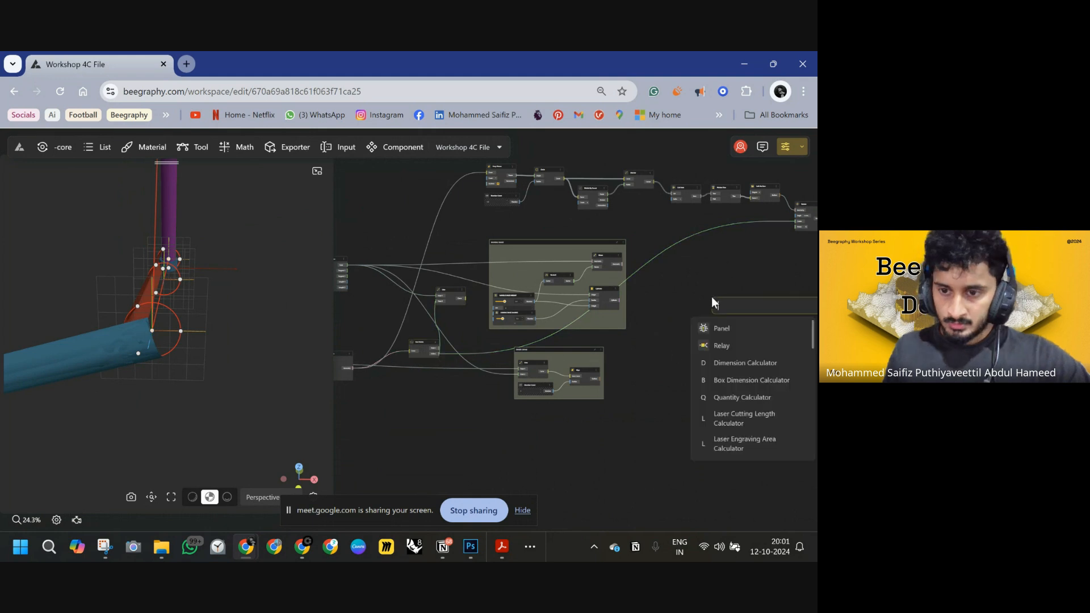
type("VEC")
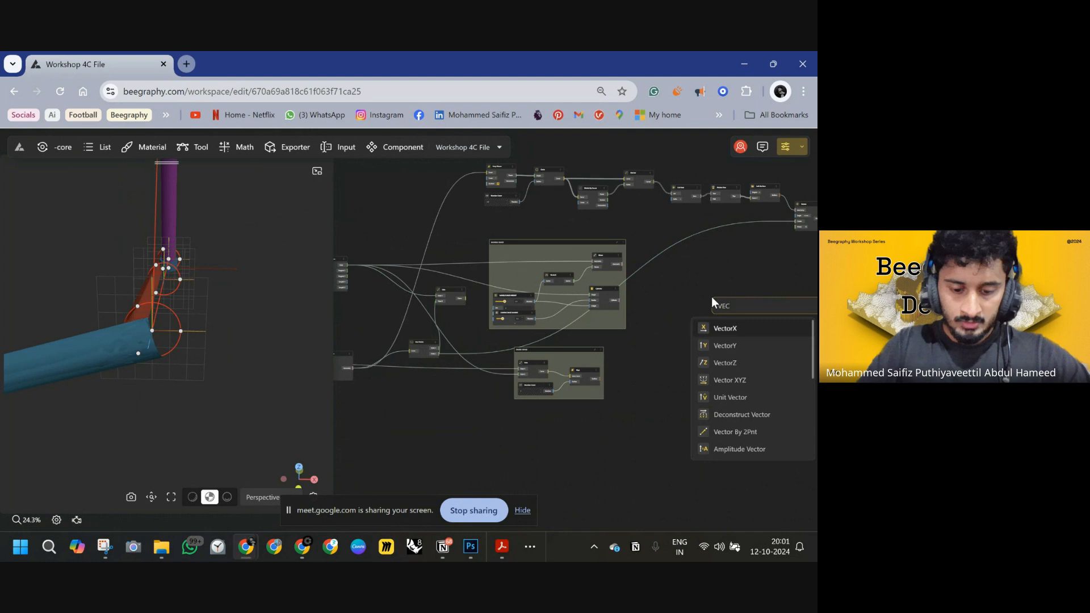
left_click(738, 432)
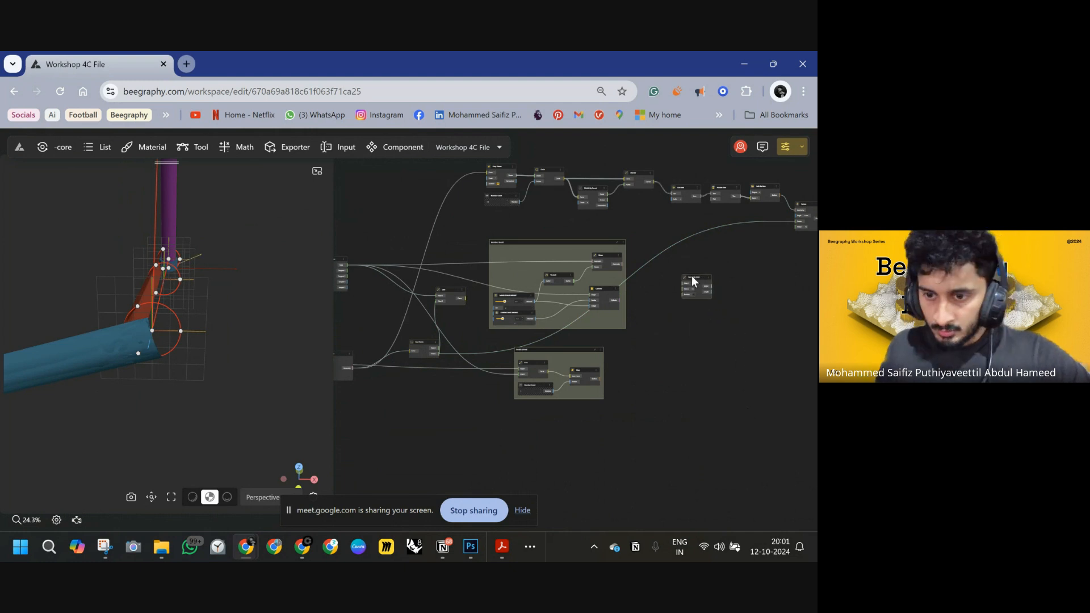
left_click_drag(697, 276, 676, 274)
scroll(423, 357, "up", 3)
scroll(509, 344, "down", 2)
right_click_drag(567, 332, 489, 345)
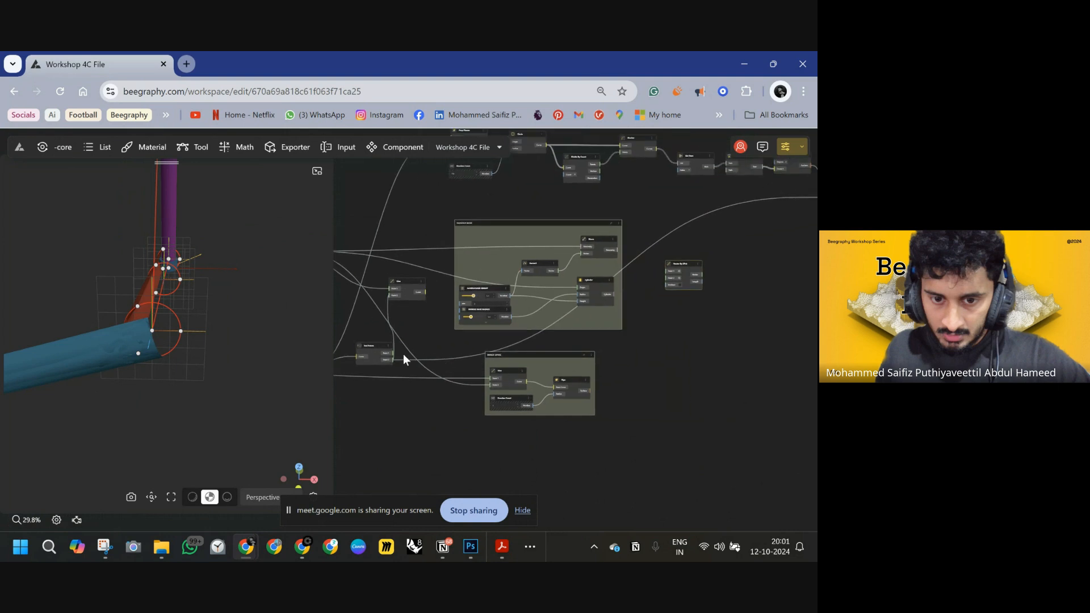
left_click_drag(391, 354, 668, 283)
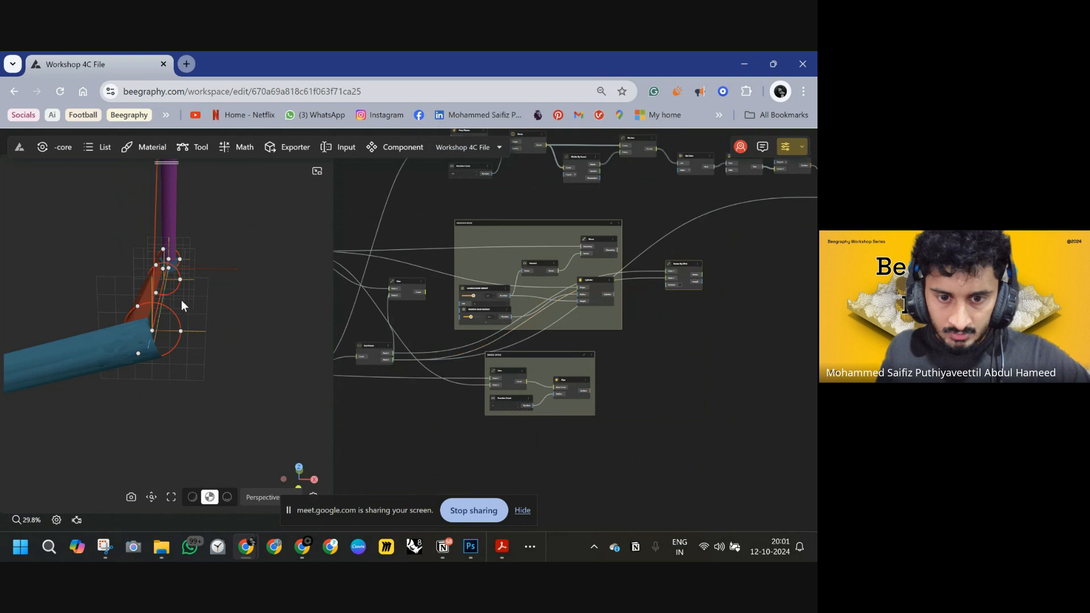
- Place the Vector By 2Pnt node beside Rotate and connect its Vector output to Rotate's Vector input
left_click_drag(627, 259, 605, 281)
scroll(547, 257, "up", 3)
left_click_drag(225, 329, 203, 318)
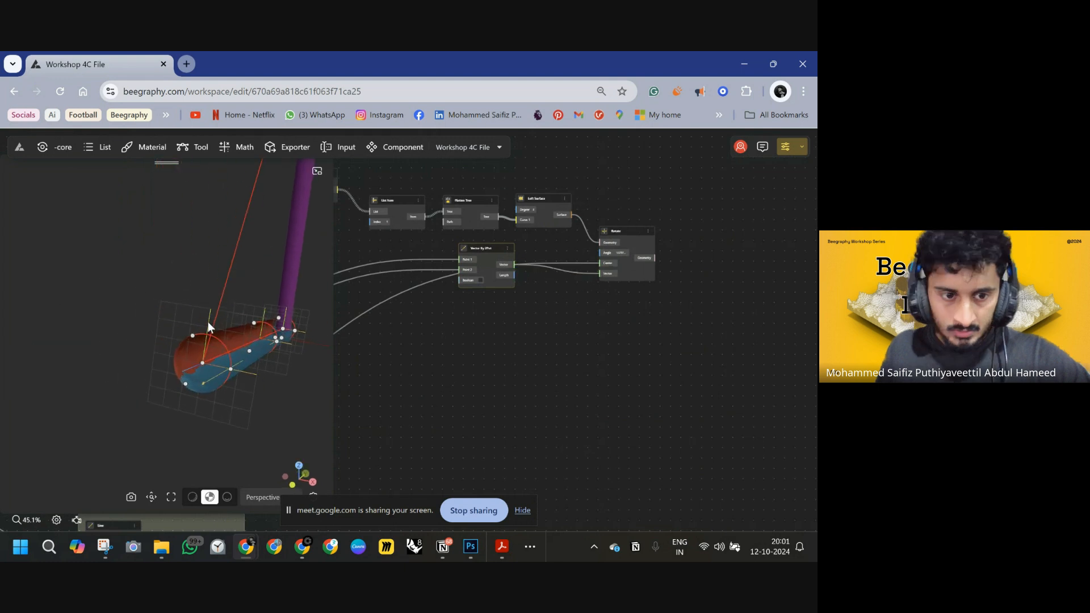
- Hide the Loft Surface node's geometry so only the rotated copy is displayed
double_click(234, 343)
left_click(455, 304)
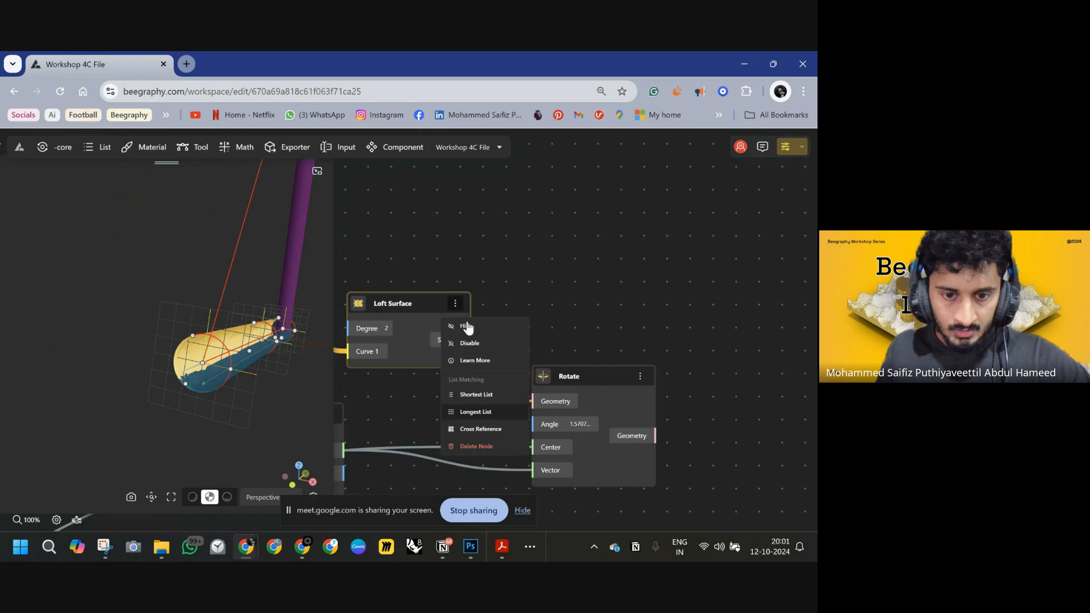
left_click(468, 326)
left_click_drag(185, 393, 237, 350)
scroll(238, 350, "down", 4)
scroll(650, 337, "down", 3)
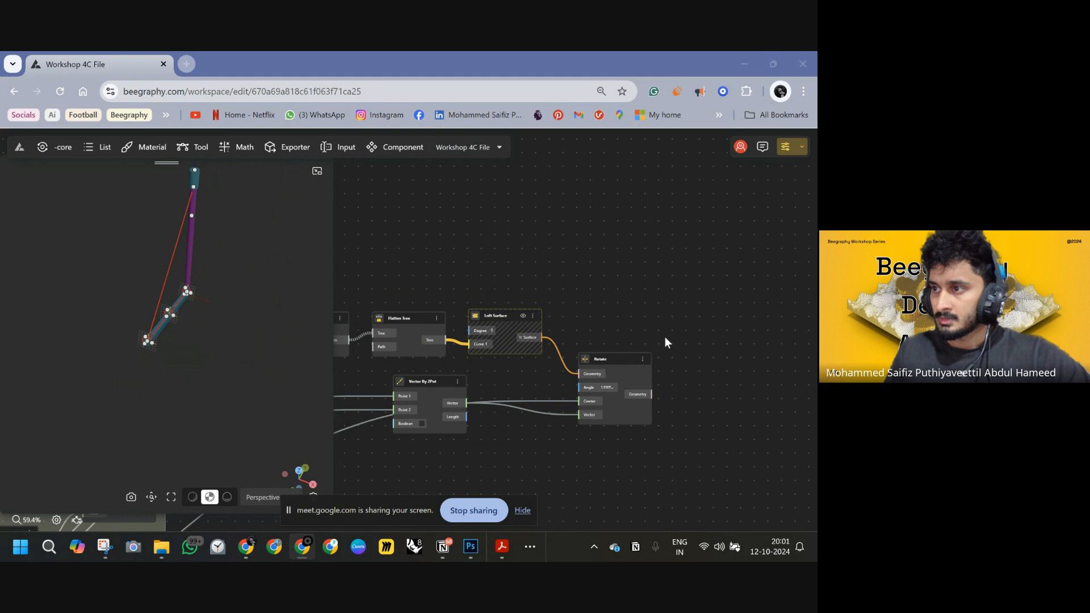
- Add a second Rotate node and connect the first Rotate's Geometry output to its Geometry input
scroll(625, 318, "down", 3)
scroll(552, 291, "up", 3)
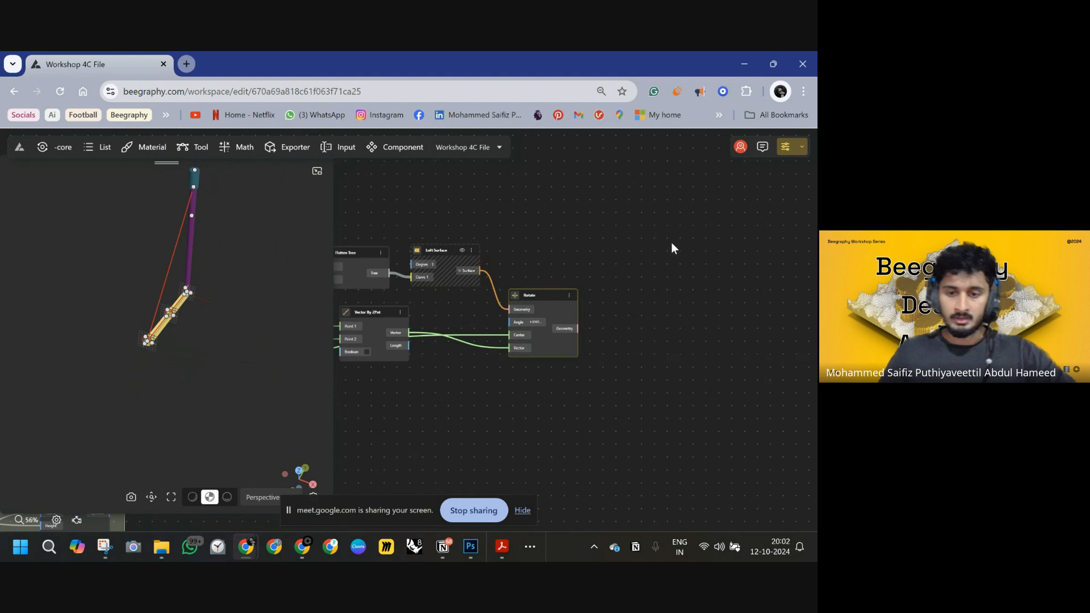
double_click(666, 264)
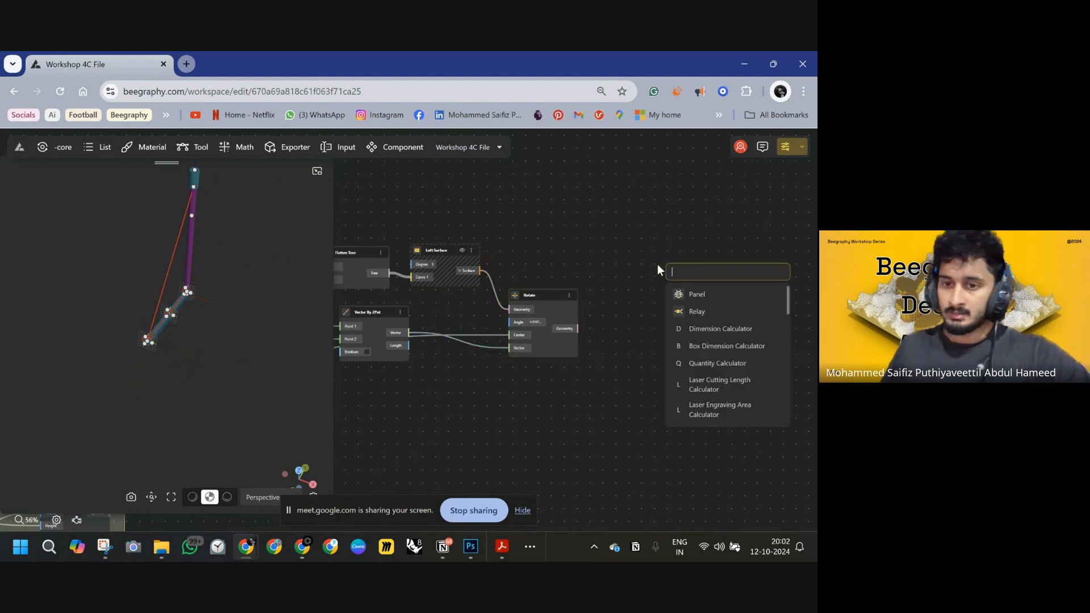
type("RO")
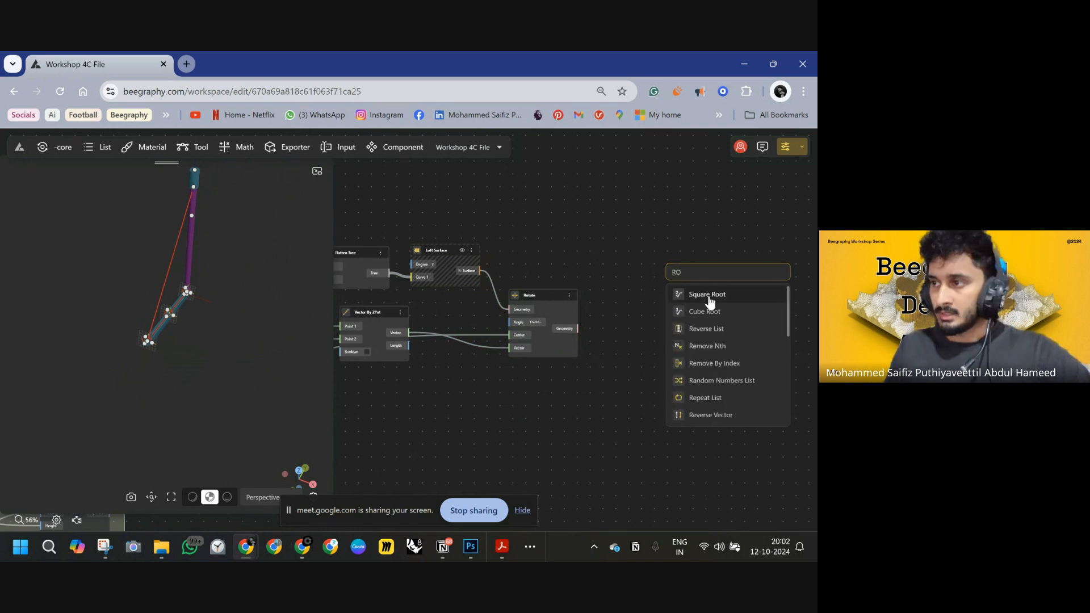
type("TATE")
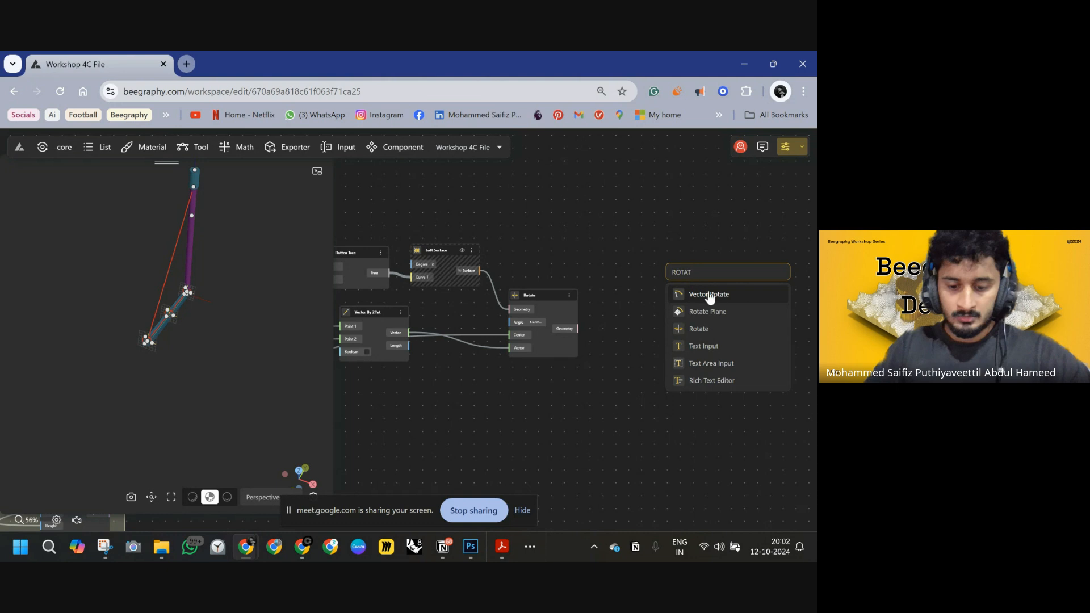
left_click(699, 329)
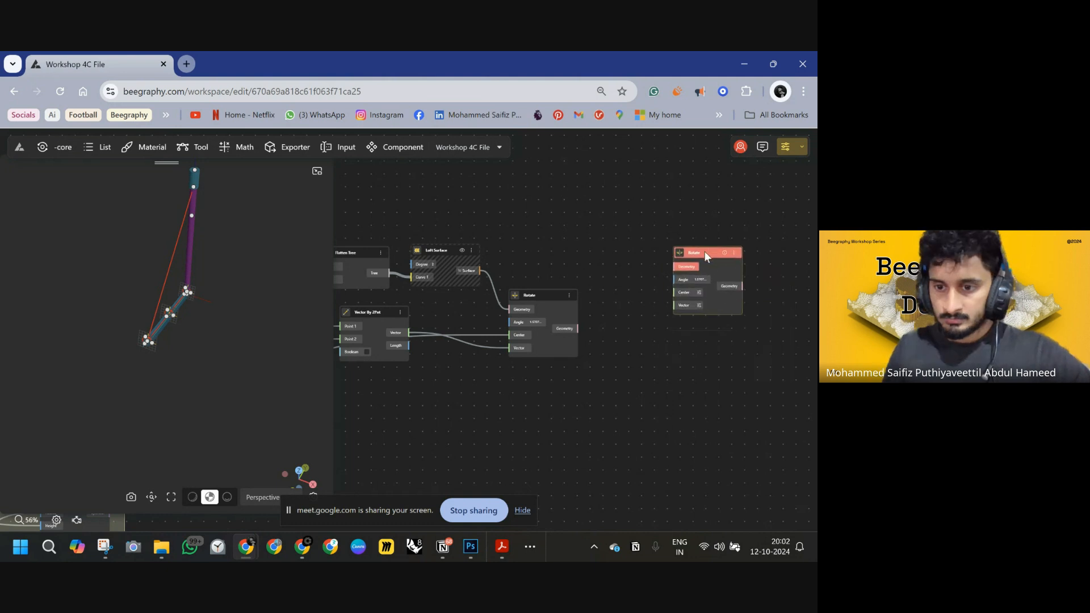
left_click_drag(690, 256, 578, 328)
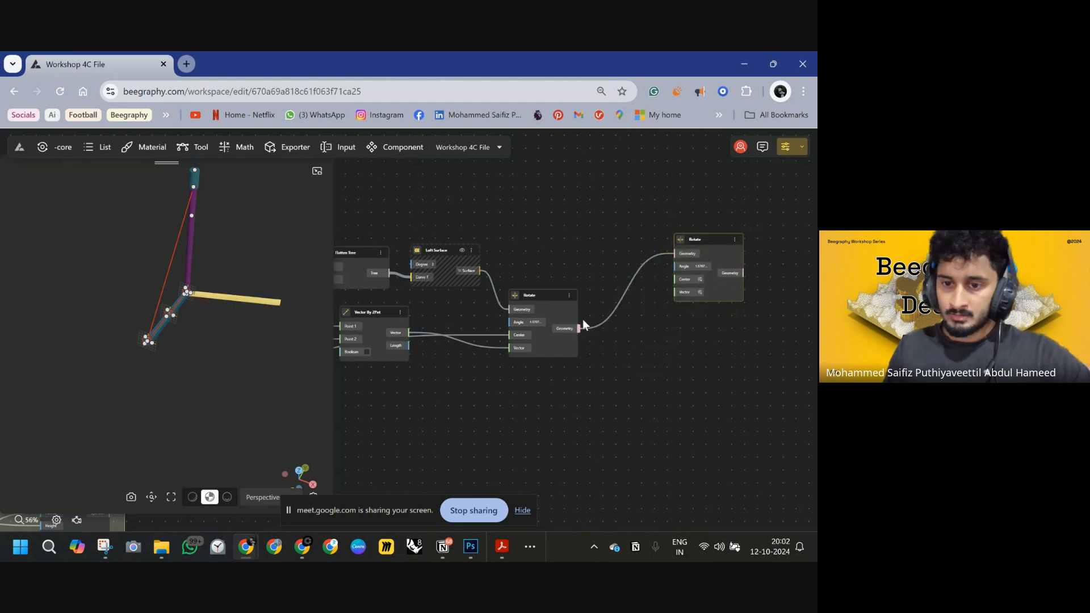
mouse_move(246, 339)
left_mouse_down()
mouse_move(188, 348)
mouse_move(254, 322)
left_mouse_up()
left_click_drag(694, 237, 732, 211)
left_click_drag(721, 288, 629, 288)
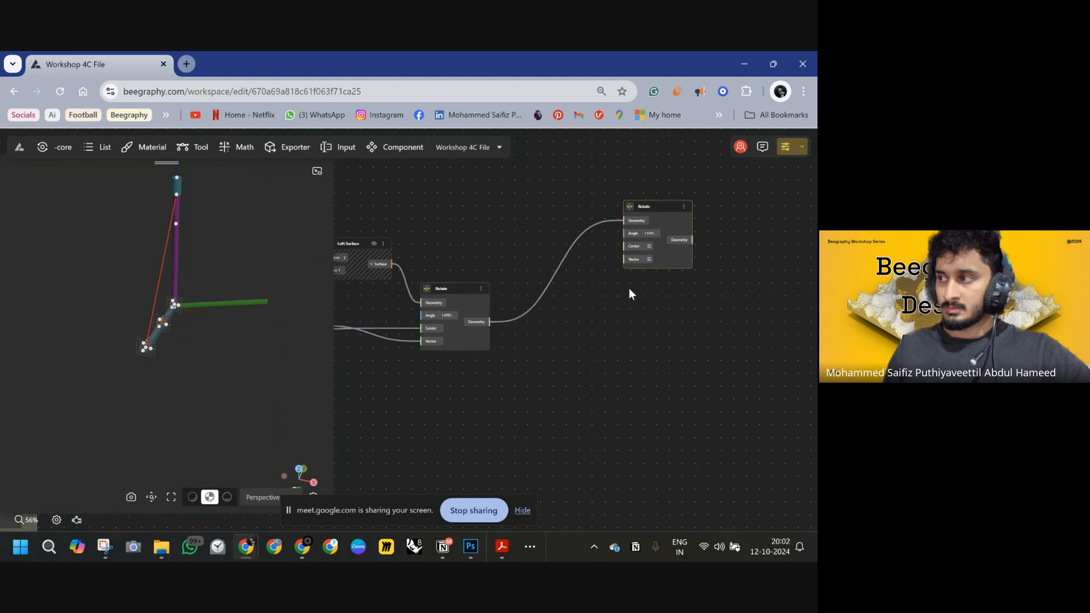
double_click(614, 322)
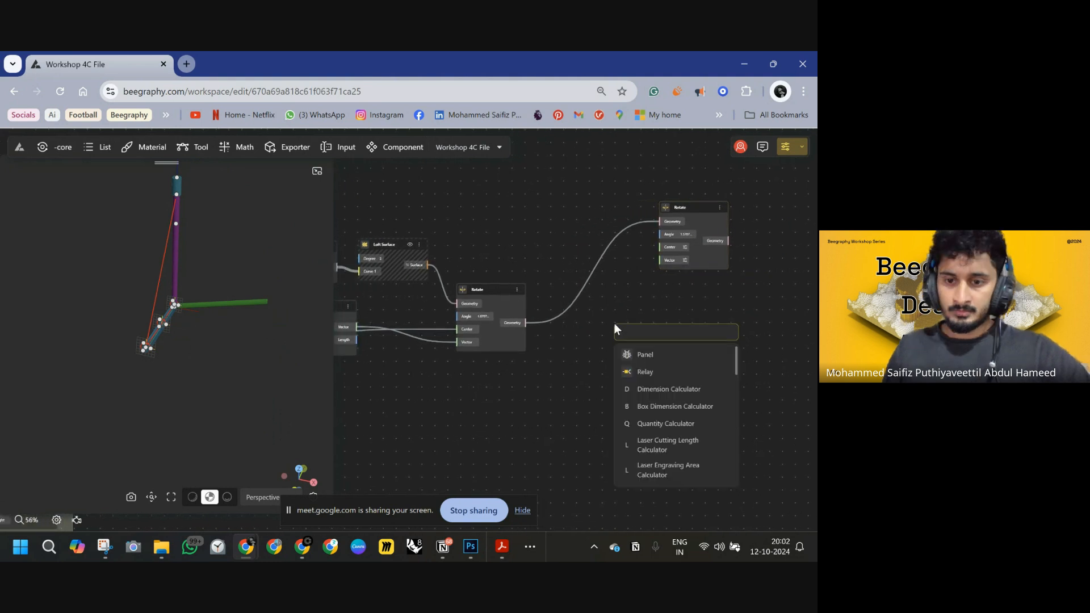
type("end")
left_click(599, 339)
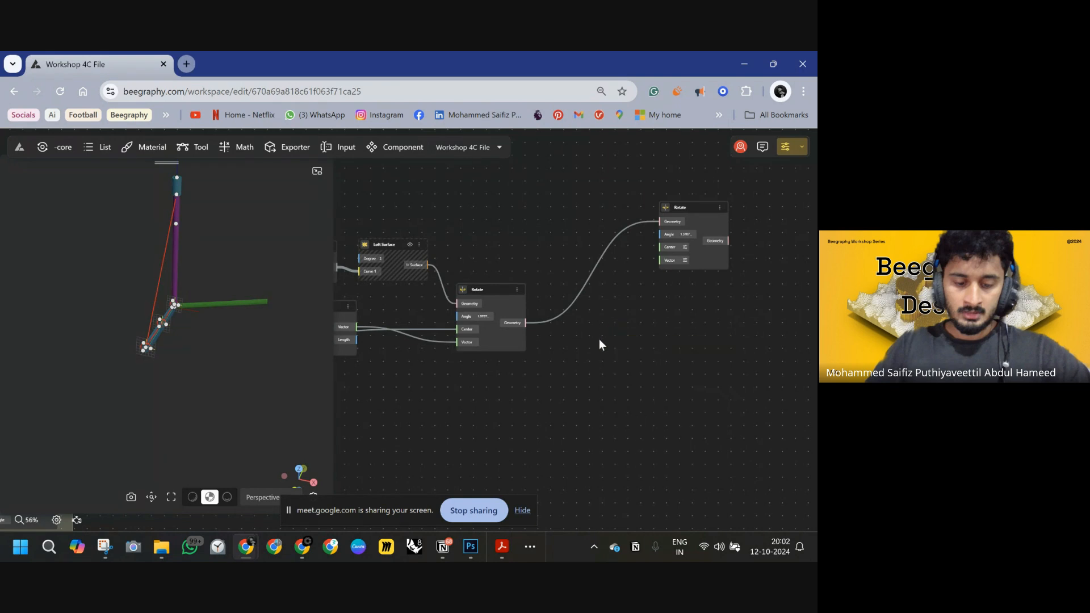
- Add a Number Const node with the value 120 and place it below the first Rotate node
double_click(600, 340)
type("121")
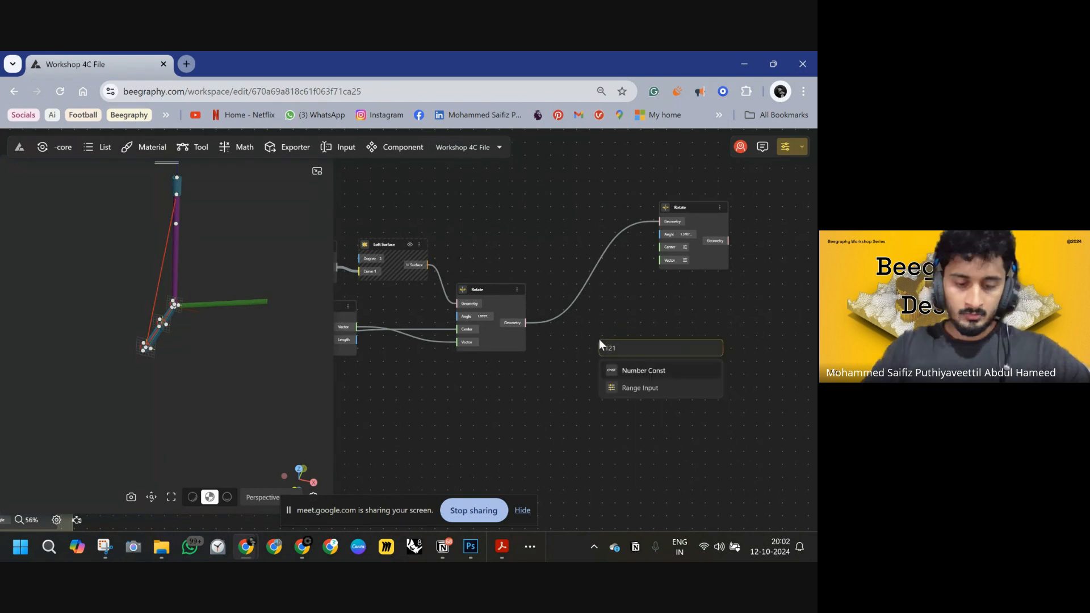
key("BackSpace")
type("0")
left_click(651, 372)
left_click_drag(578, 352, 615, 329)
- Add a DegToRad node that converts the Number Const value and feeds the second Rotate's Angle input
left_click(582, 374)
double_click(583, 373)
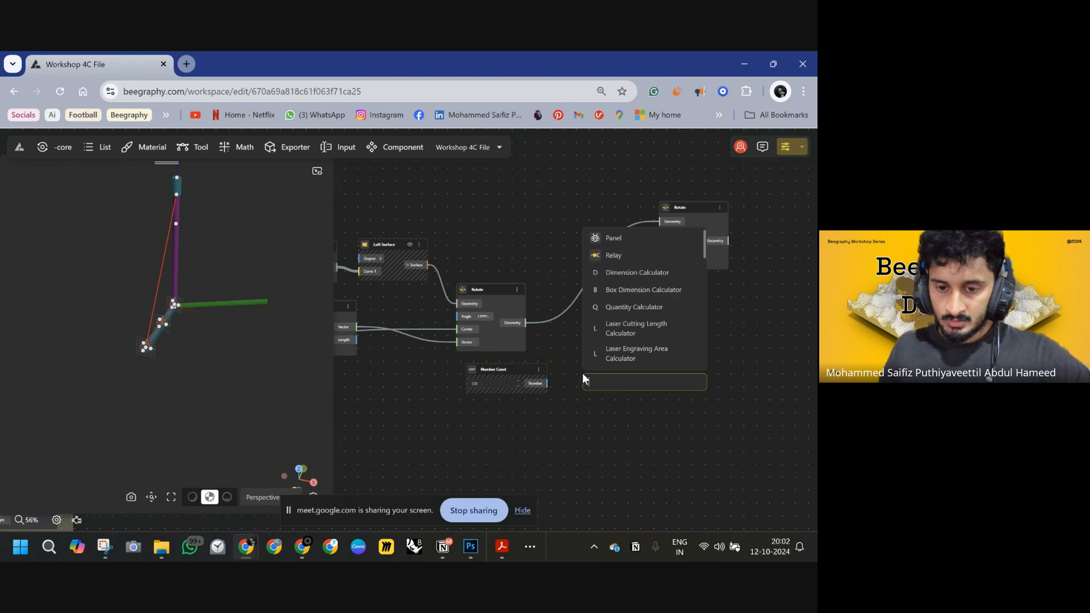
type("DEG")
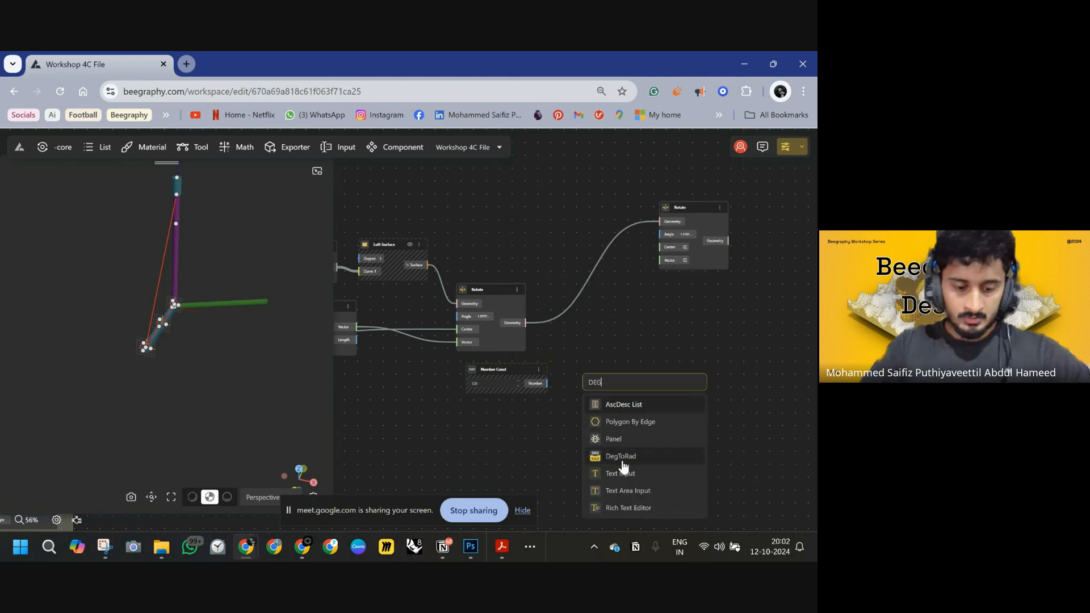
left_click(624, 457)
left_click_drag(582, 397, 662, 233)
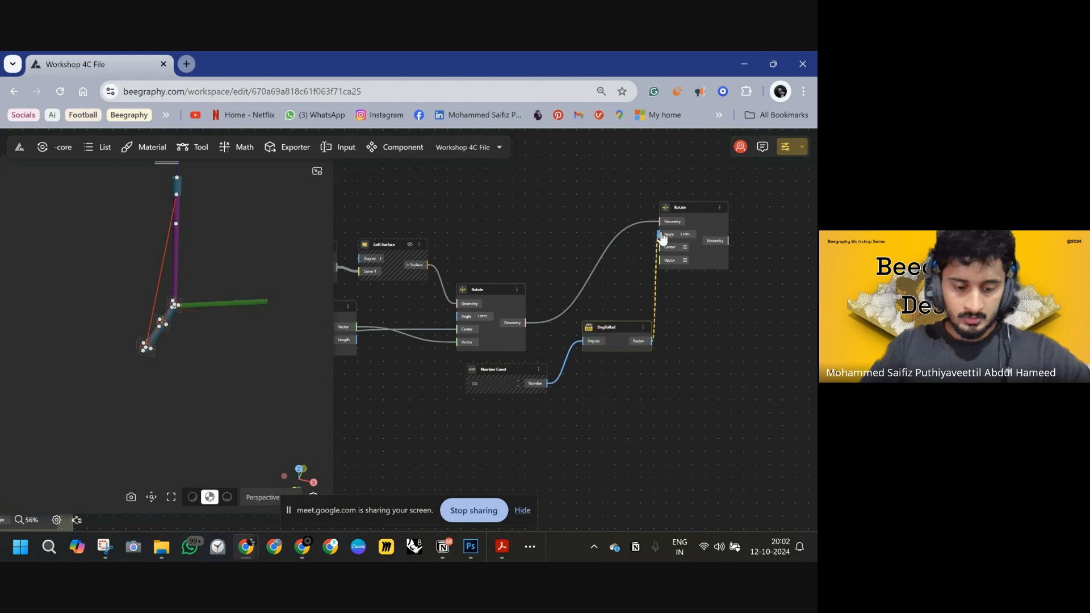
- Duplicate the Number Const node below the original and connect the copy's Number output to DegToRad's Degree input
left_click(501, 369)
key("ctrl+c")
key("ctrl+v")
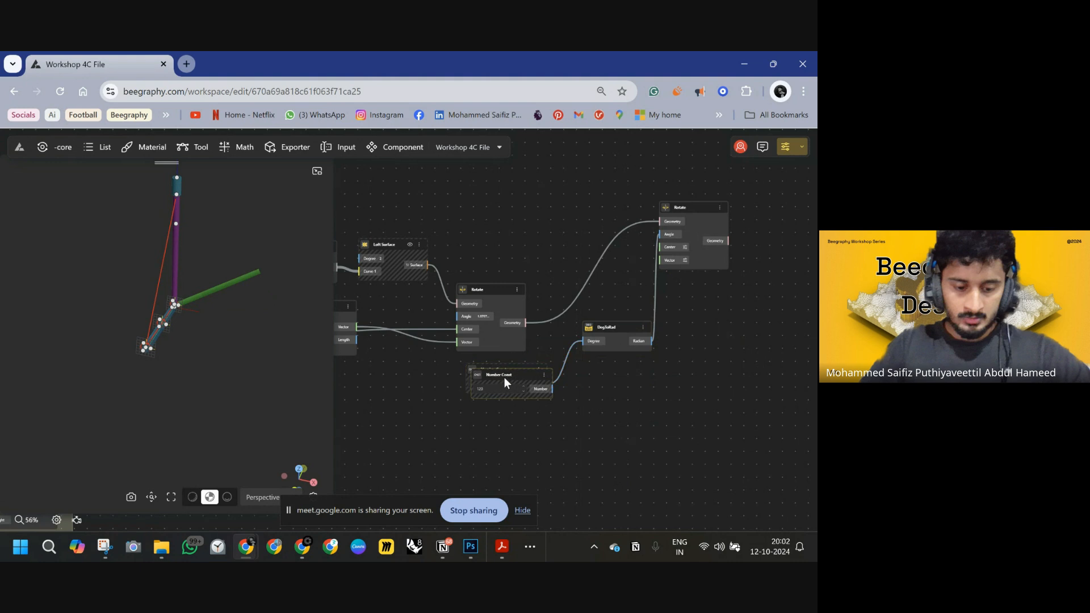
left_click_drag(510, 374, 503, 402)
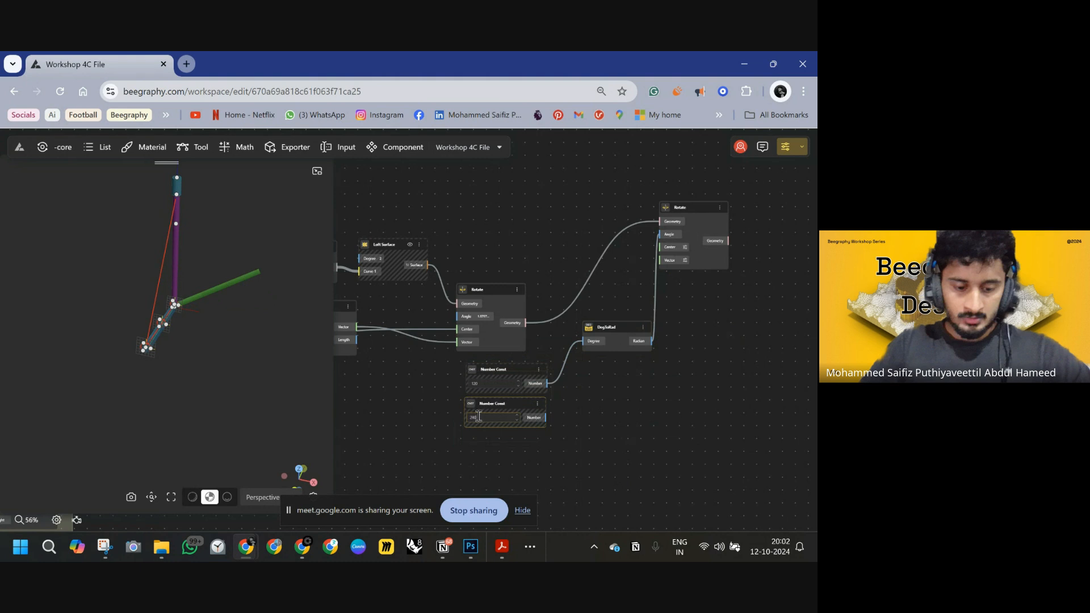
left_click(590, 454)
left_click_drag(547, 417, 583, 341)
- Examine the rotated copies of the lofted surface in the 3D view and the overall layout of the node graph
left_click_drag(230, 311, 263, 335)
left_click(262, 335)
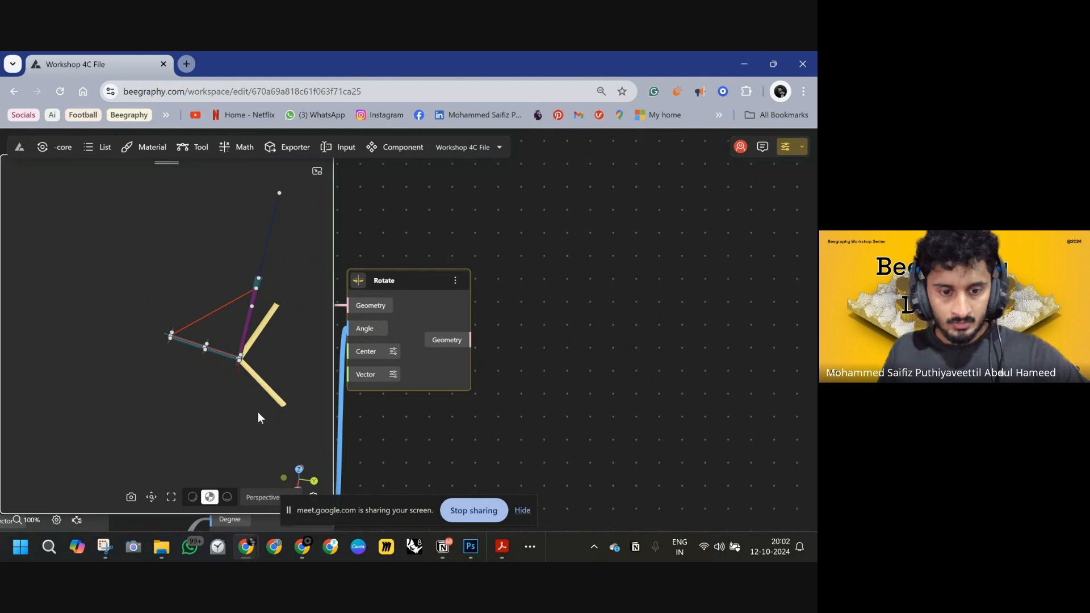
left_click(151, 497)
left_click_drag(168, 352, 241, 345)
scroll(483, 350, "down", 10)
scroll(483, 344, "down", 5)
left_click_drag(505, 354, 544, 356)
scroll(570, 335, "up", 6)
scroll(567, 375, "down", 5)
- Move the whole loft-and-rotate node chain clear of the handle base group and combine its nodes into a group
left_click_drag(531, 255, 401, 305, "shift")
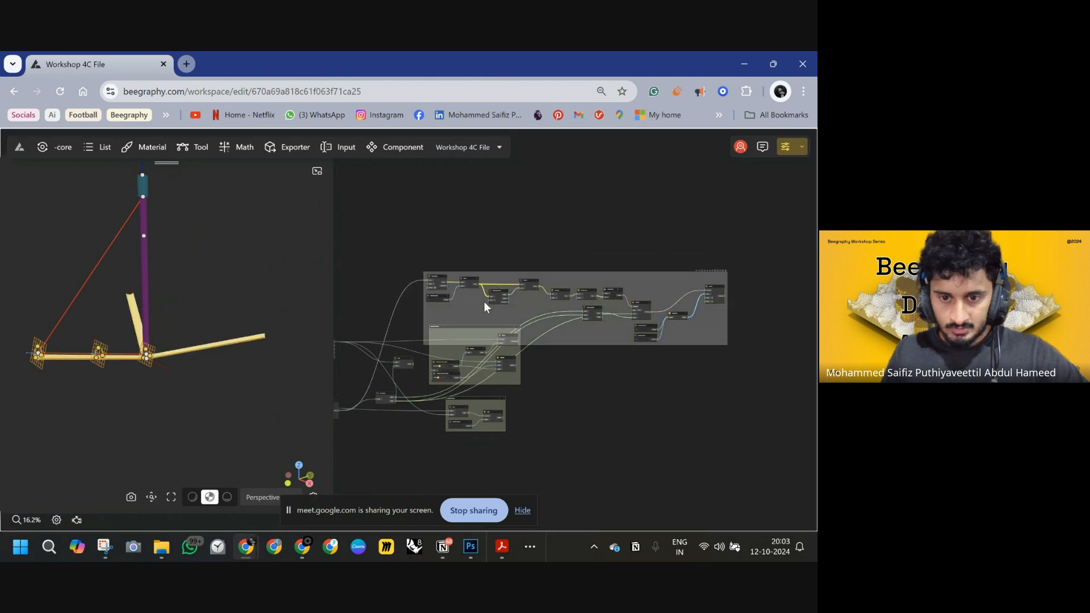
left_click_drag(563, 294, 566, 256)
left_click(590, 358)
left_click_drag(748, 224, 432, 308)
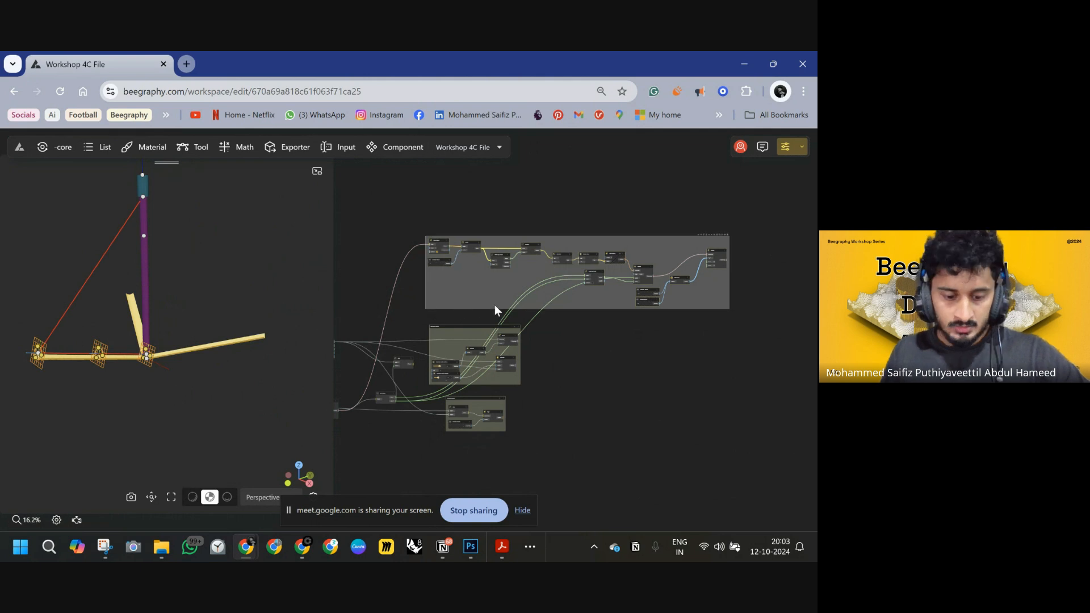
key("ctrl+g")
scroll(468, 232, "up", 2)
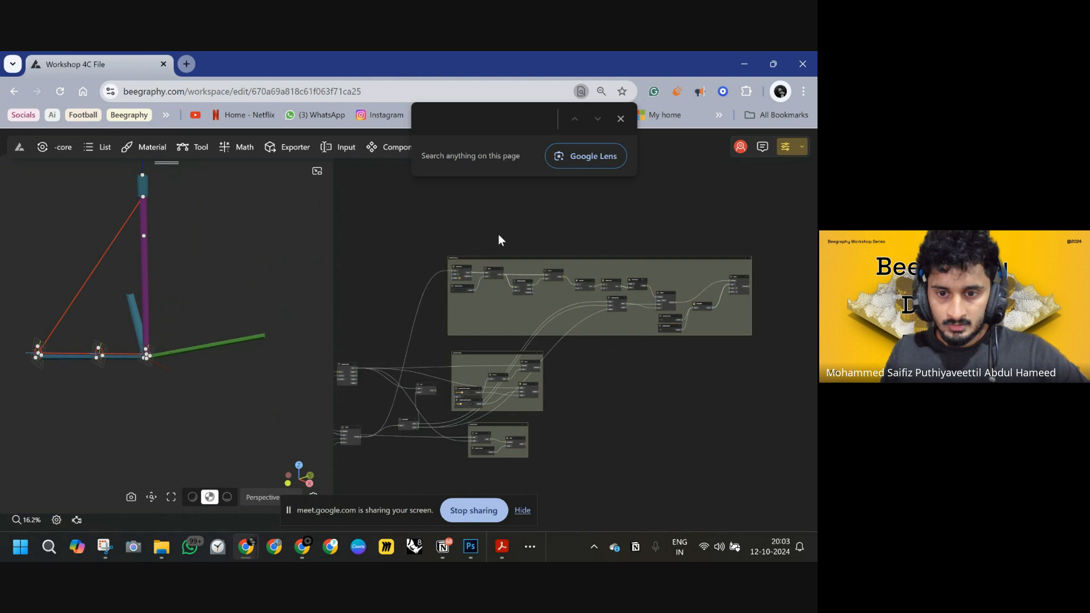
left_click(620, 119)
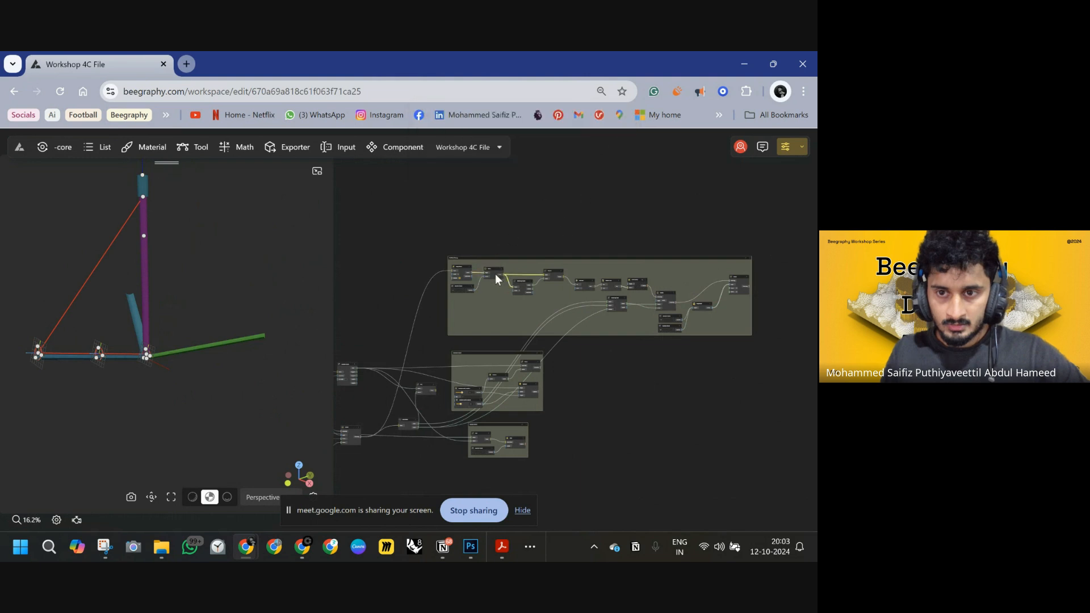
- Duplicate the grouped loft-and-rotate chain and place the copy above the original group
left_click_drag(787, 248, 421, 342)
left_click_drag(492, 276, 494, 194)
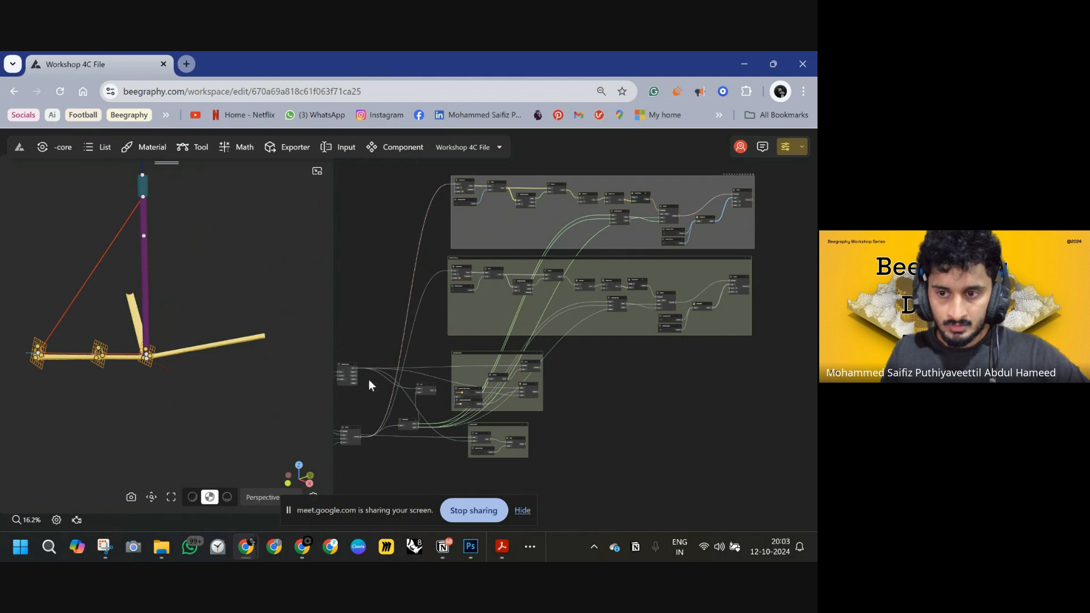
- Replace the copied chain's curve input with the Curve output of the diagonal Line node
middle_click_drag(579, 436, 671, 432)
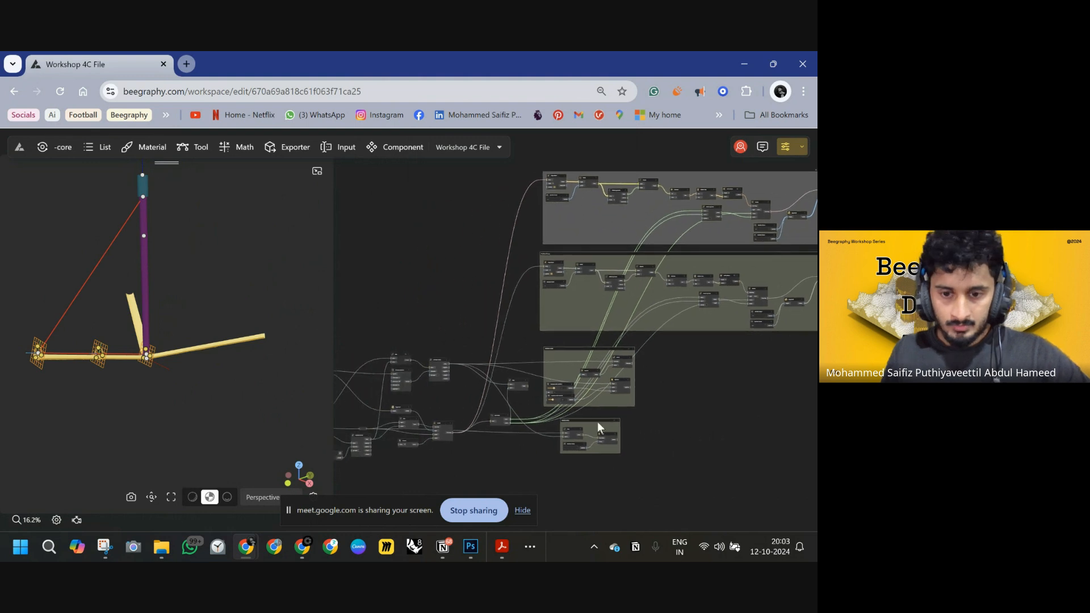
scroll(465, 434, "up", 8)
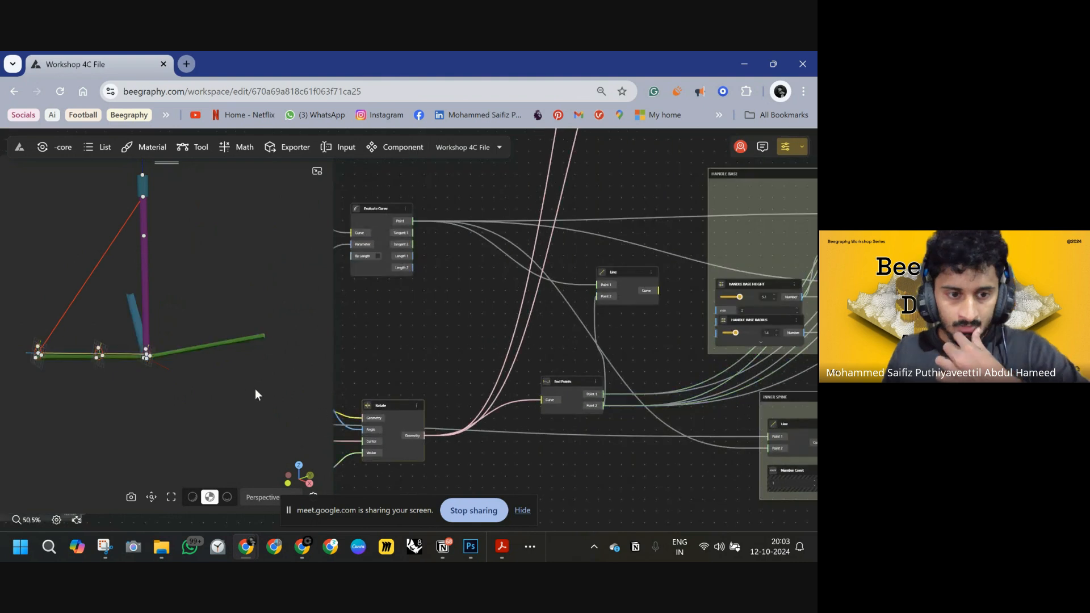
middle_click_drag(460, 407, 481, 428)
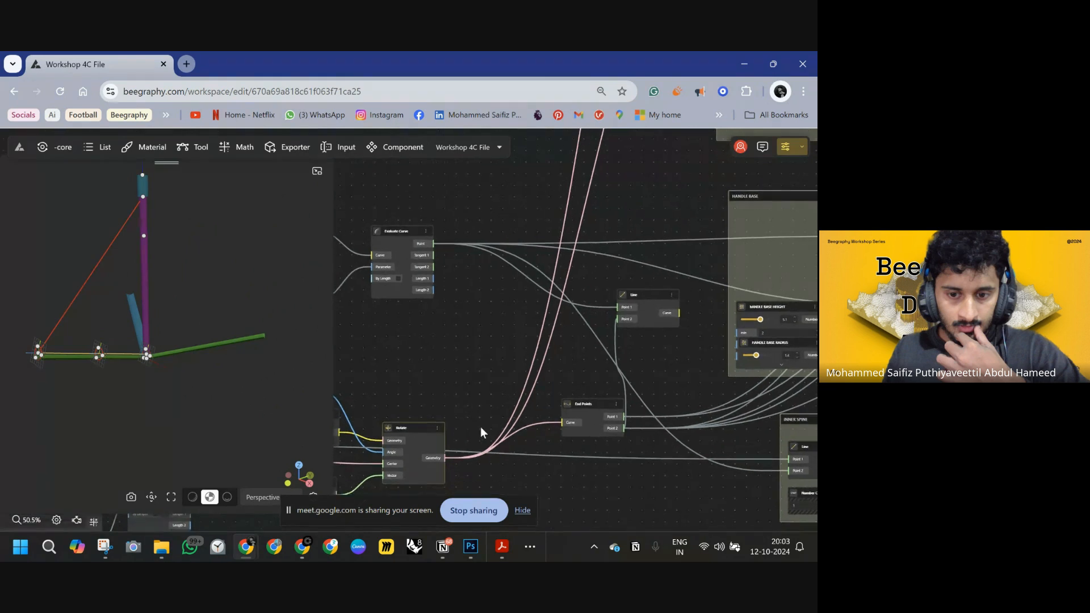
middle_click_drag(466, 338, 458, 378)
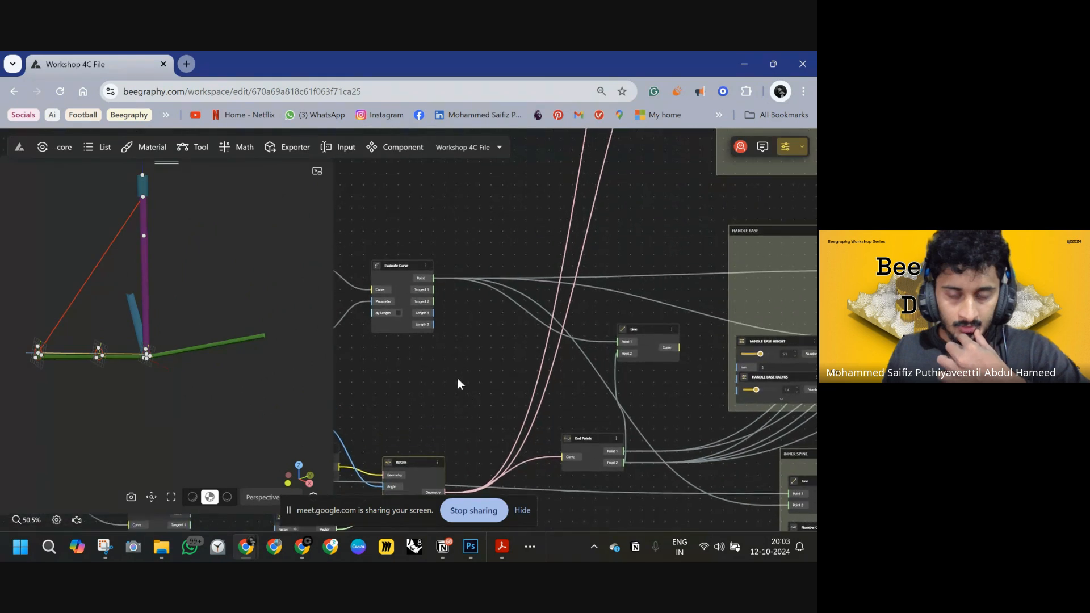
left_click(640, 332)
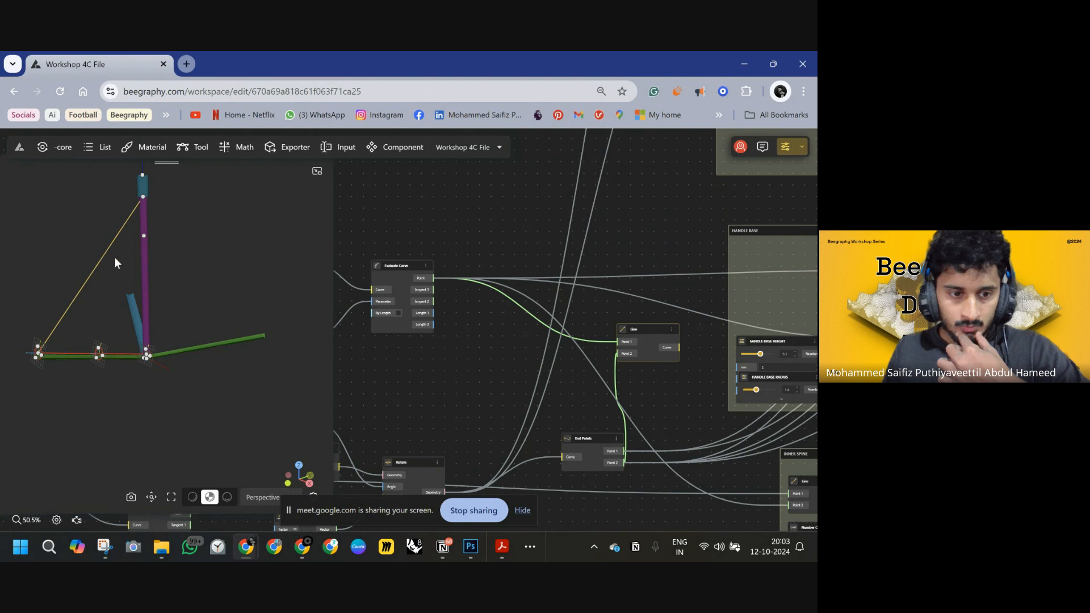
scroll(404, 356, "down", 8)
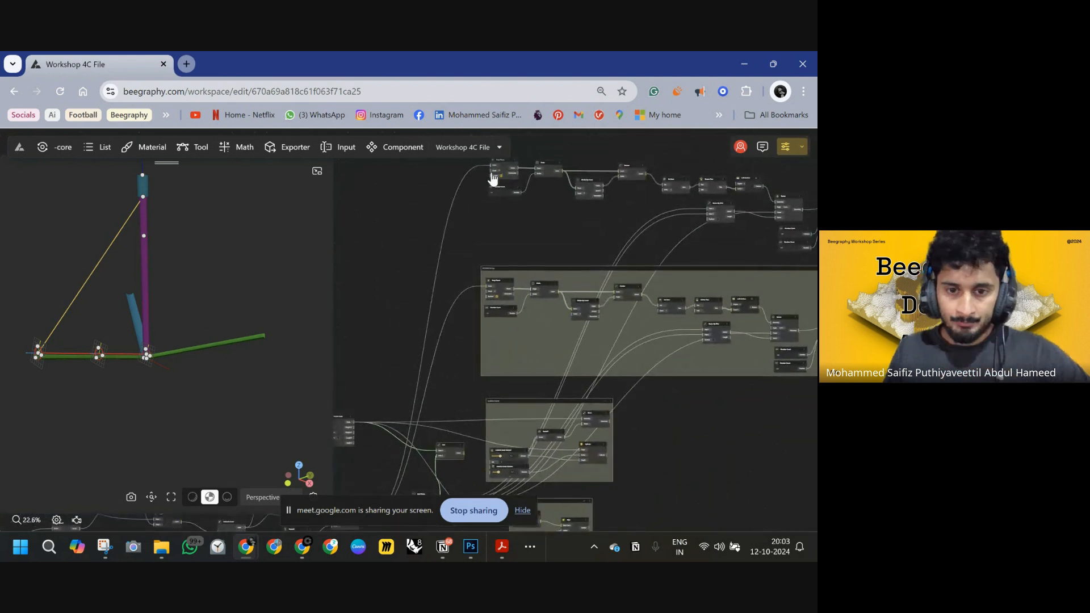
left_click(492, 169)
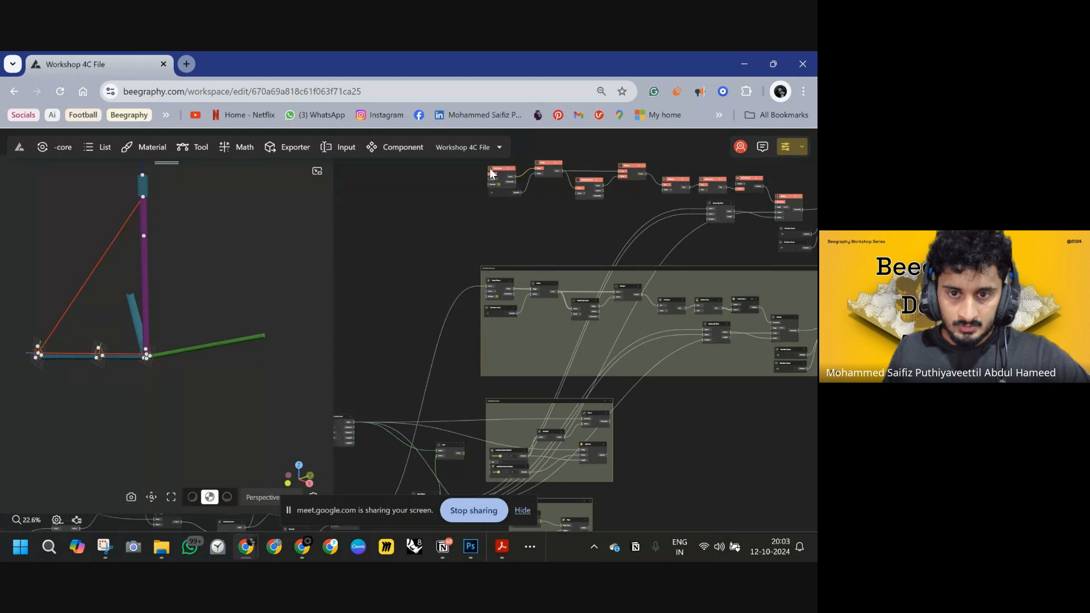
left_click_drag(482, 178, 464, 453)
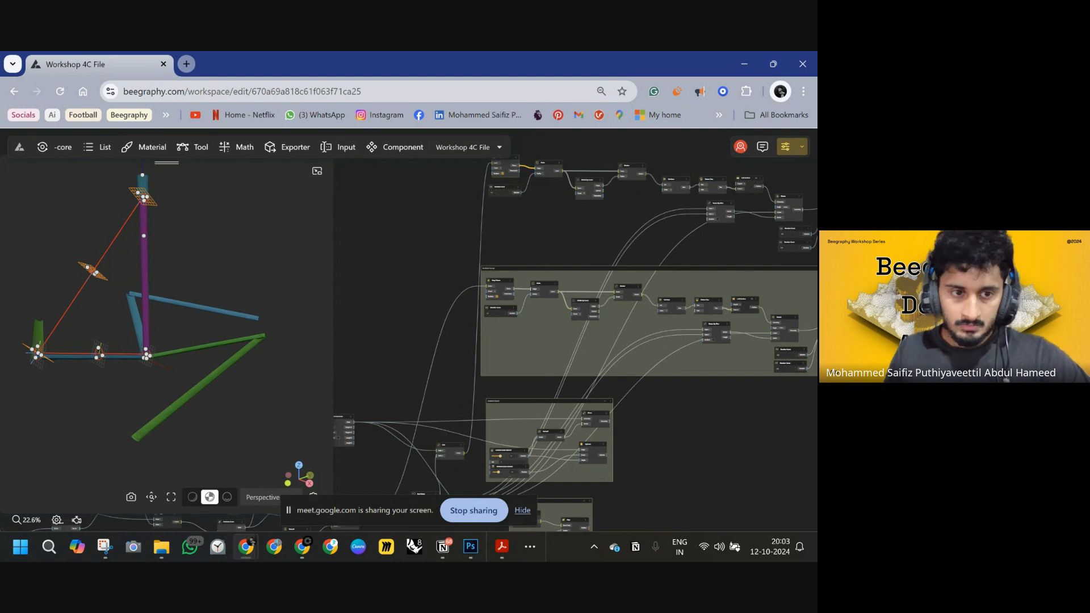
- Examine the surfaces generated along the diagonal line and compare the copied node chain with the grouped original
key("alt+Tab")
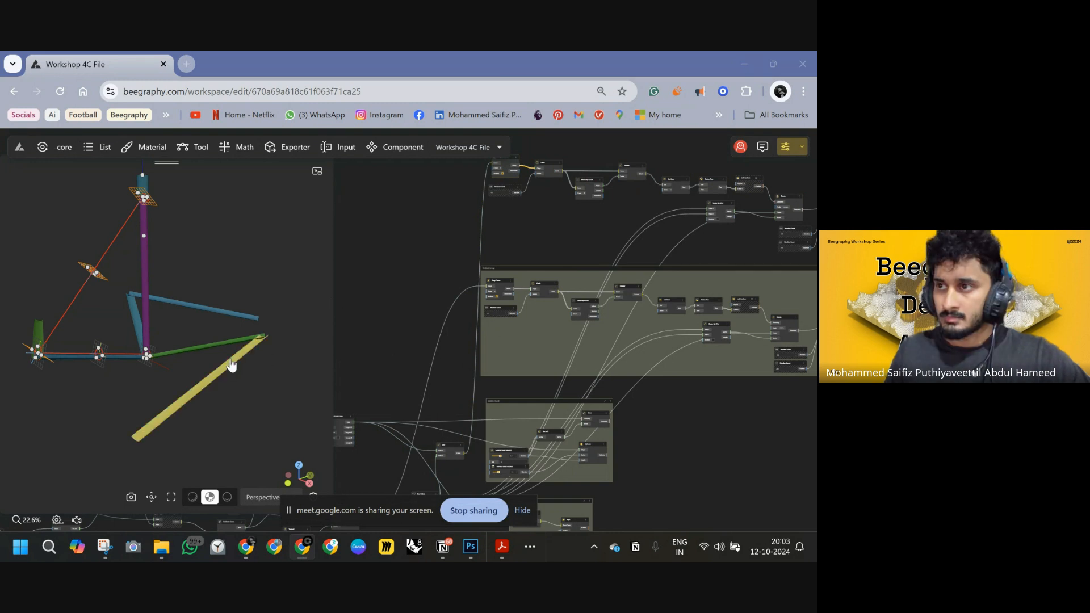
mouse_move(264, 282)
left_mouse_down()
mouse_move(177, 285)
mouse_move(258, 285)
left_mouse_up()
left_click_drag(684, 248, 619, 293)
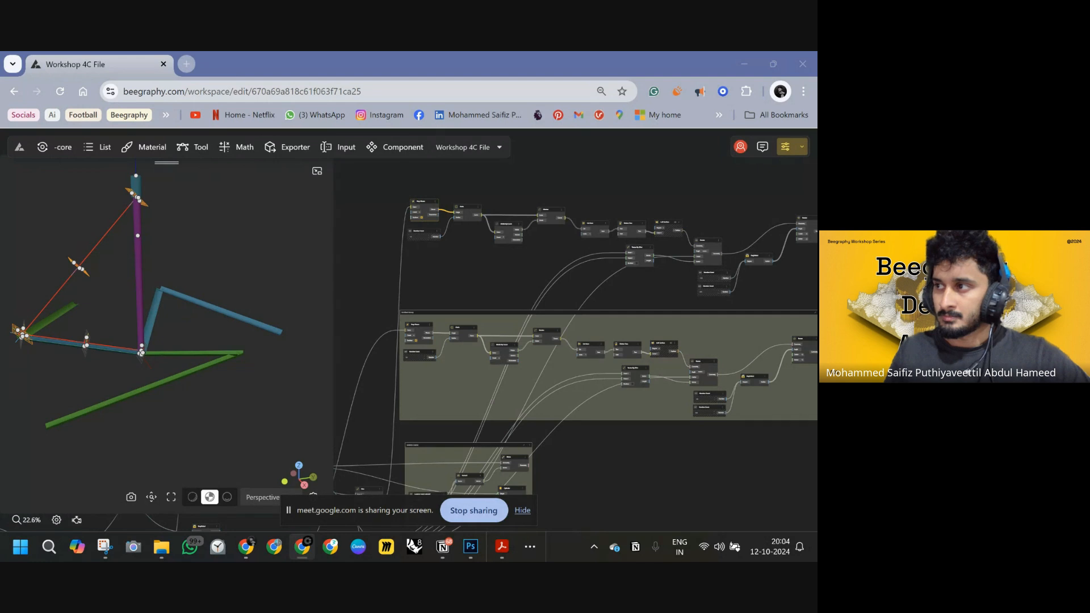
left_click_drag(473, 252, 512, 189)
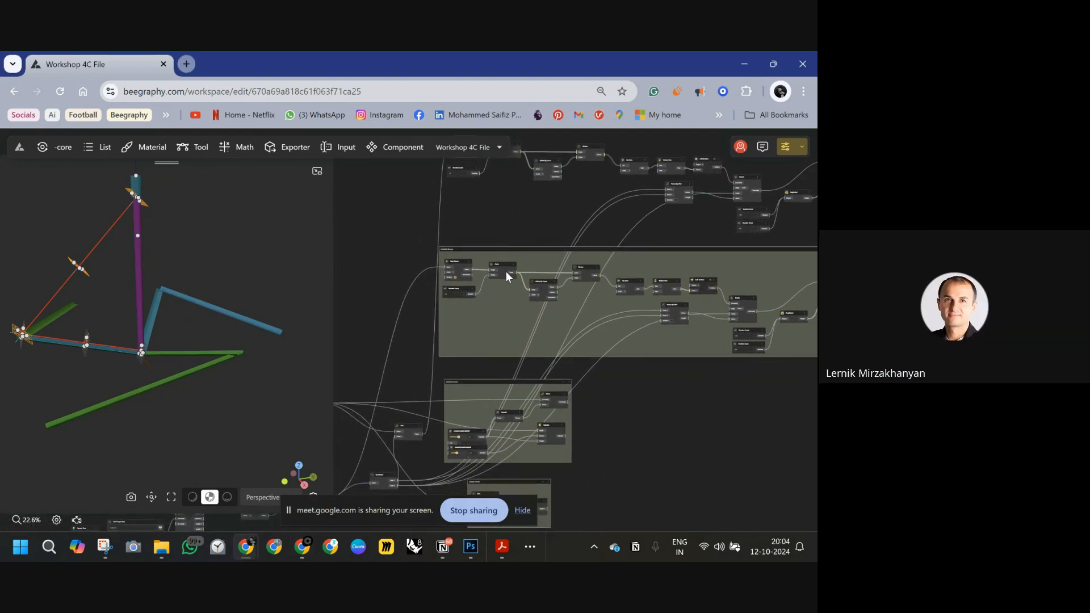
left_click_drag(583, 231, 511, 238)
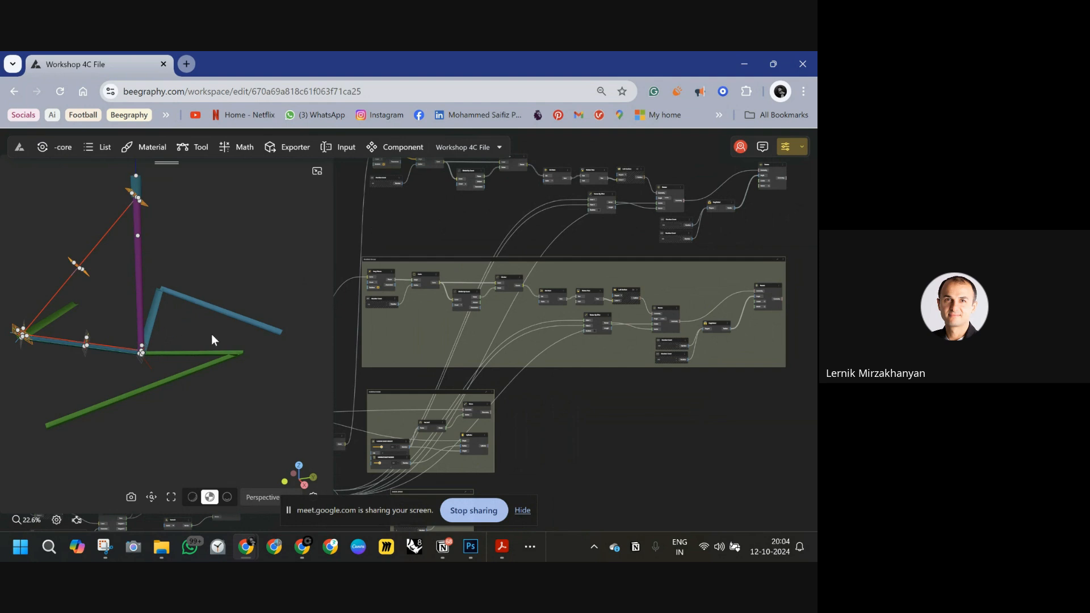
left_click_drag(496, 370, 549, 317)
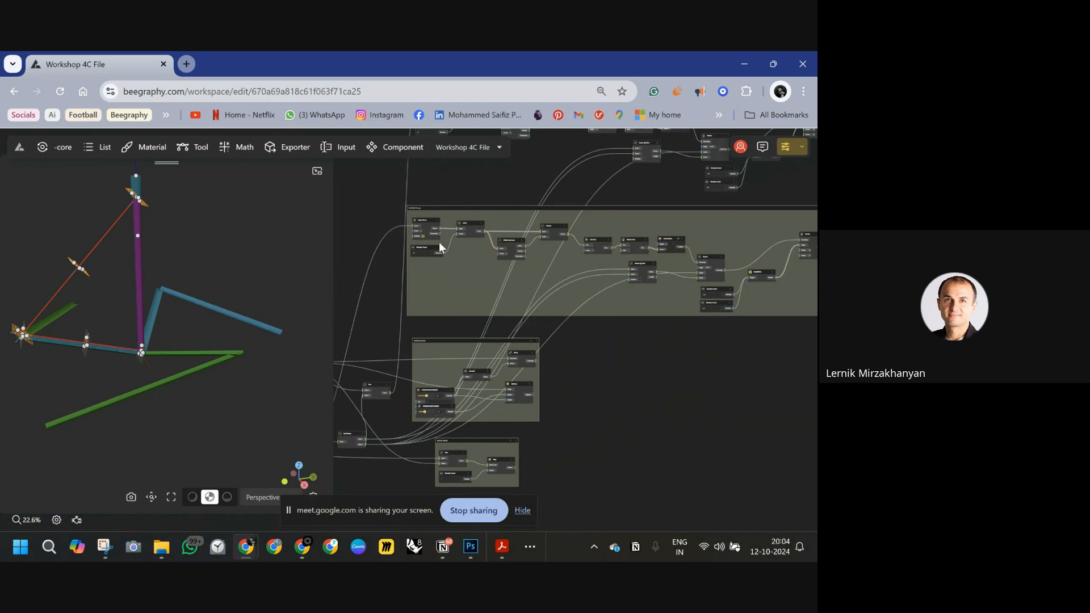
left_click_drag(451, 254, 492, 315)
scroll(513, 290, "down", 3)
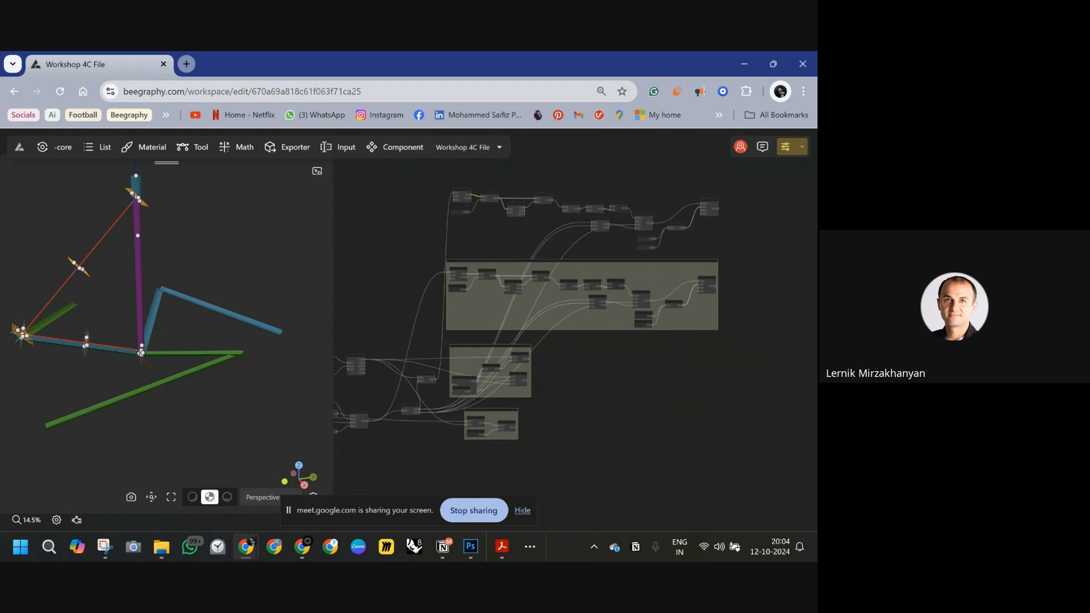
- Delete the Vector By 2Pnt node from the copied loft-and-rotate chain
key("alt+Tab")
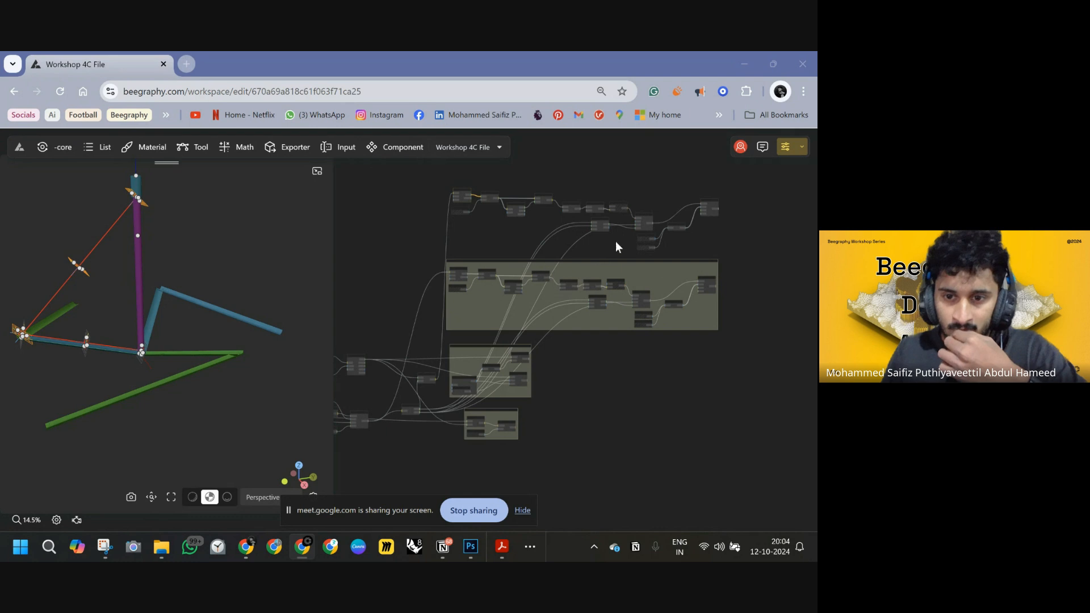
scroll(611, 226, "up", 3)
scroll(585, 217, "up", 2)
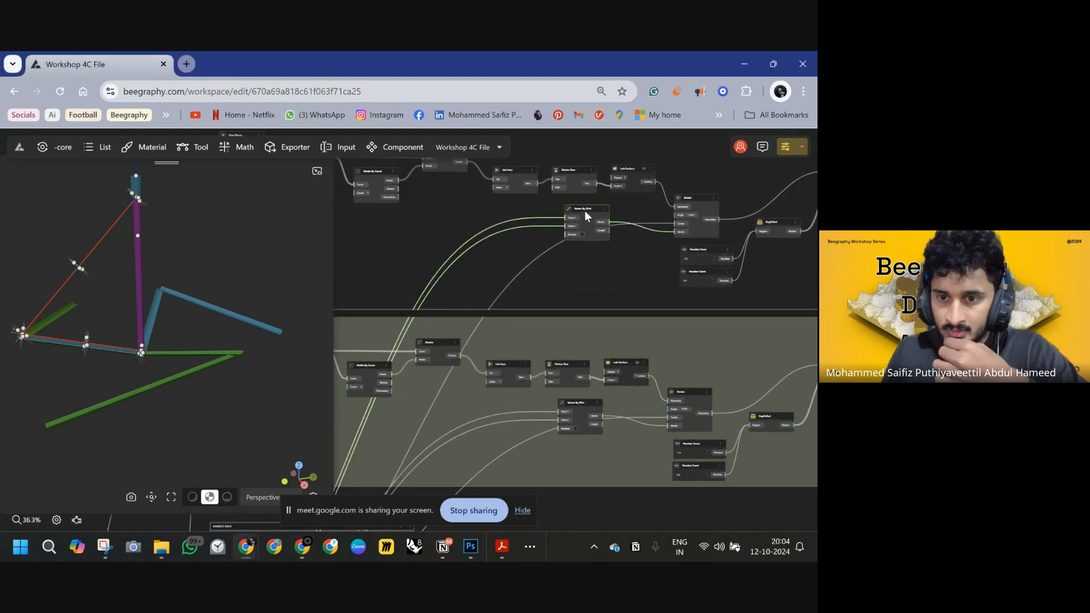
key("Delete")
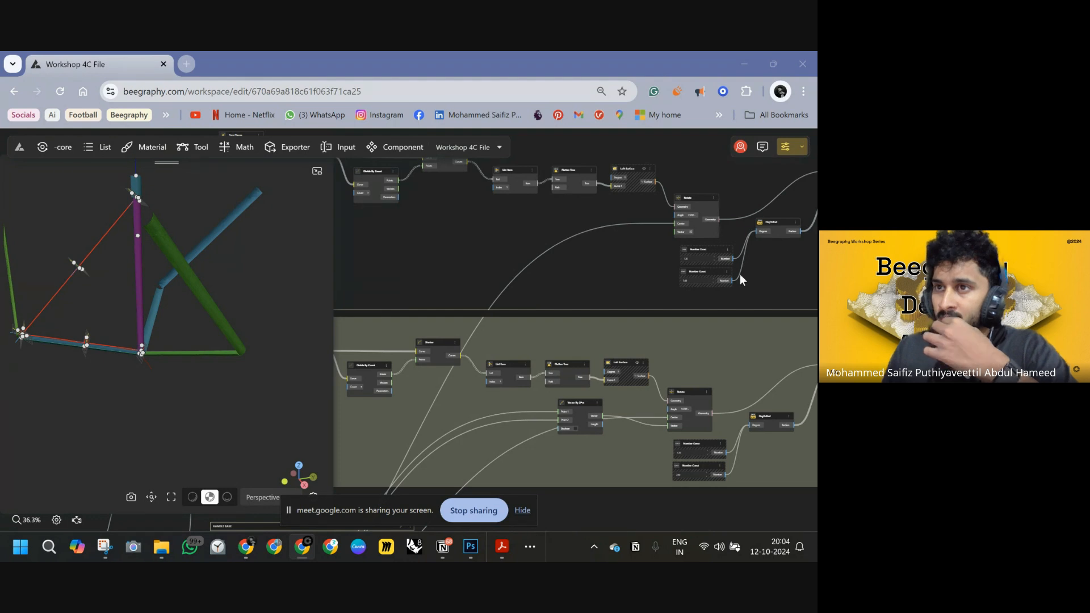
- Add an End Points node below the copied chain and feed its Curve input from a reroute point on the diagonal line's wire
left_click_drag(463, 225, 569, 273)
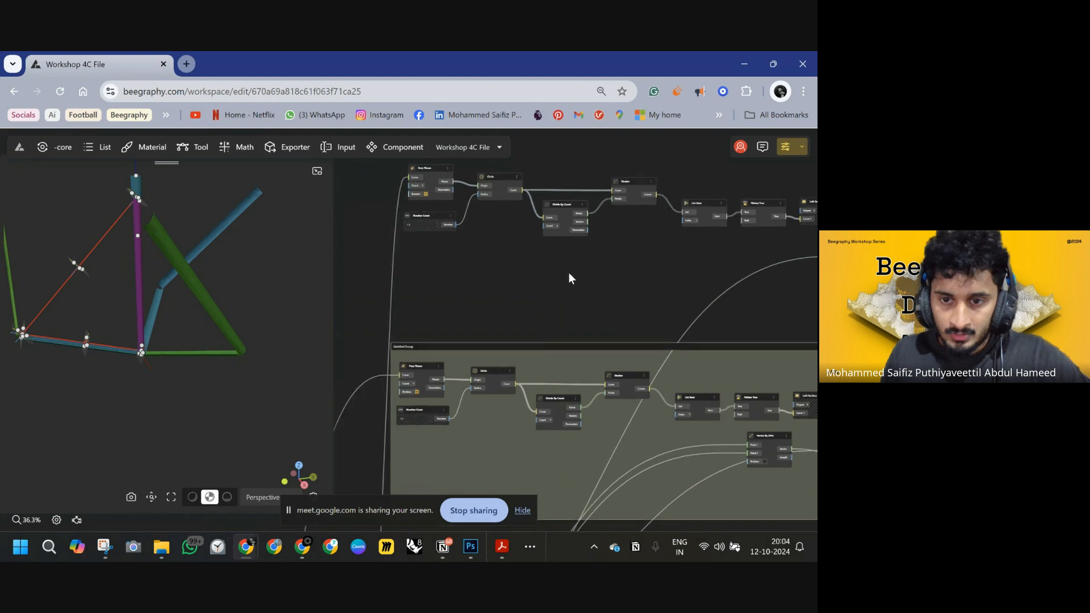
double_click(530, 279)
type("END")
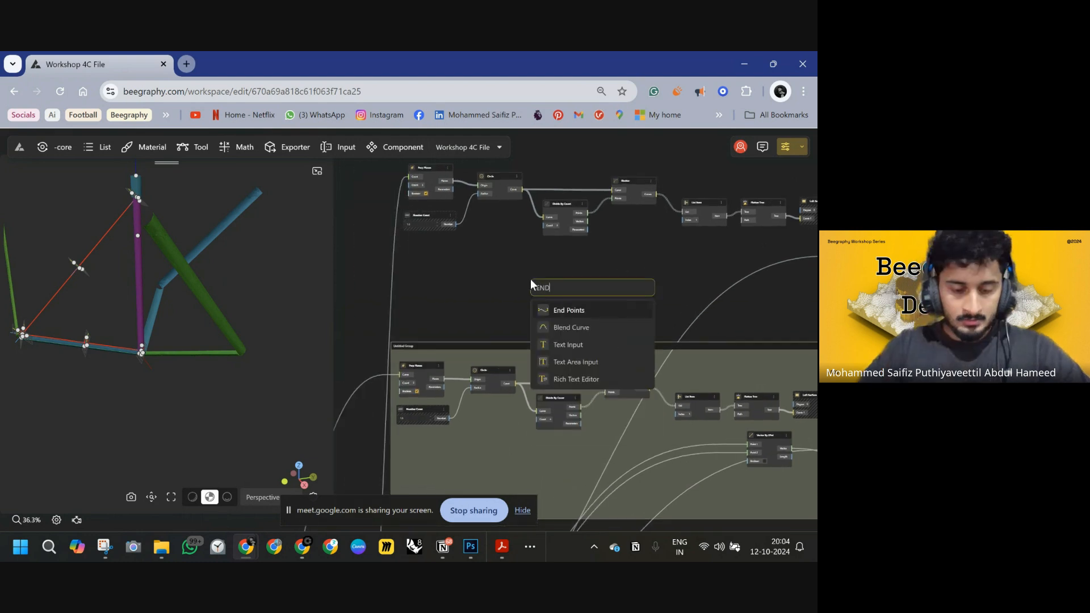
left_click(568, 310)
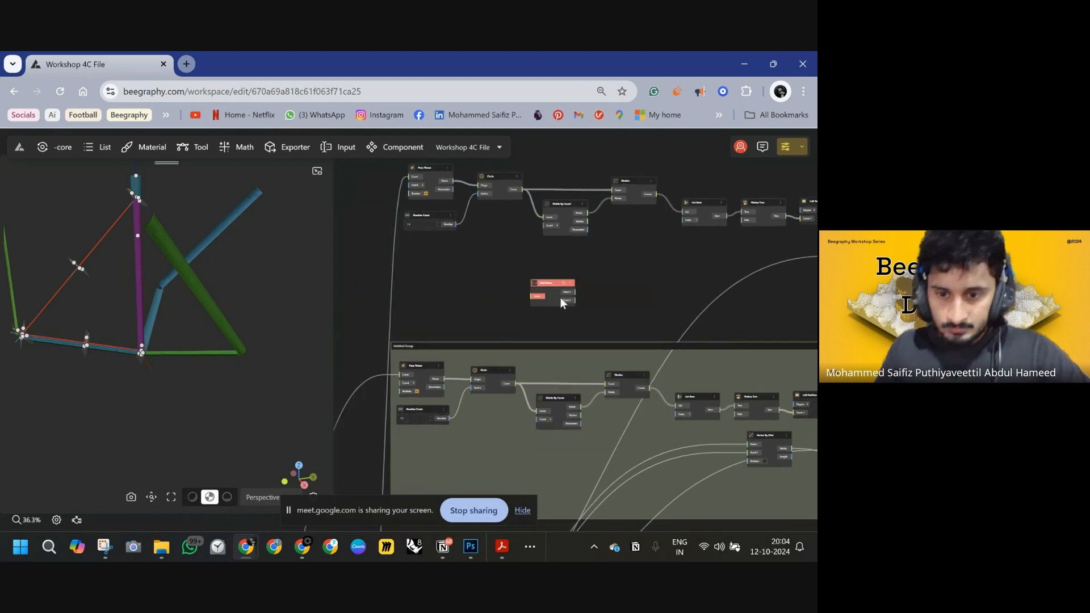
double_click(392, 281)
left_click_drag(409, 284, 533, 298)
right_click_drag(646, 287, 470, 255)
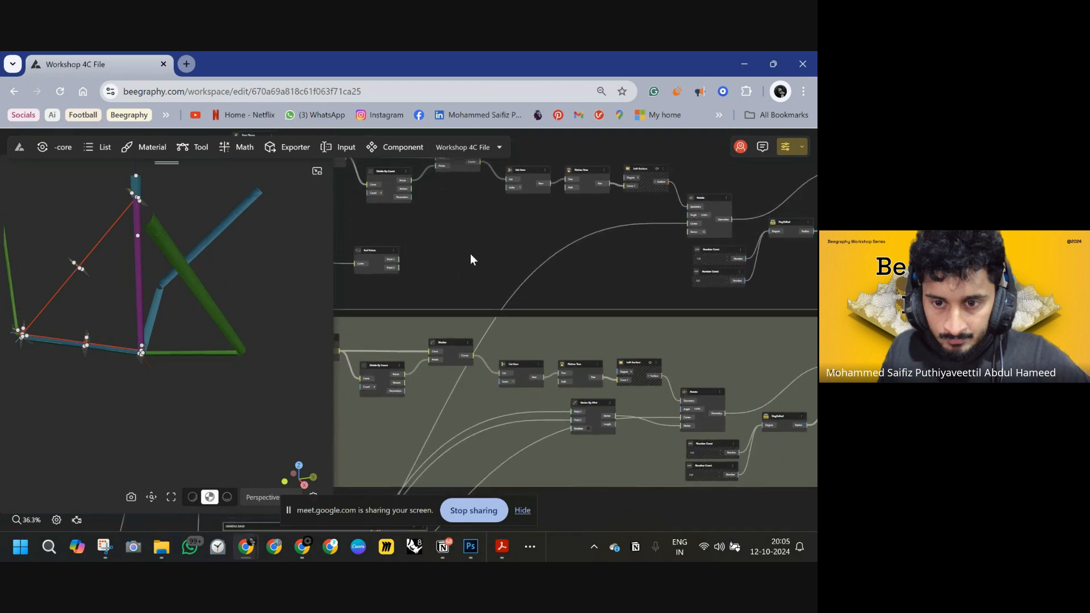
- Add a Vector By 2Pnt node and connect the Point 1 and Point 2 outputs of End Points to its matching inputs
double_click(471, 256)
type("EN")
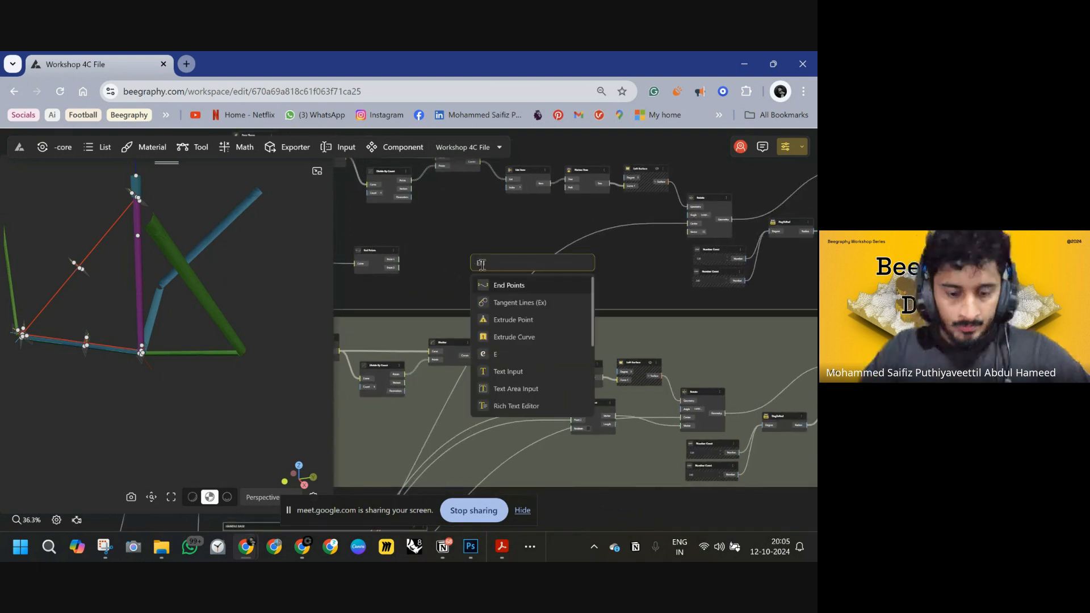
key("BackSpace")
key("BackSpace")
type("VECTO")
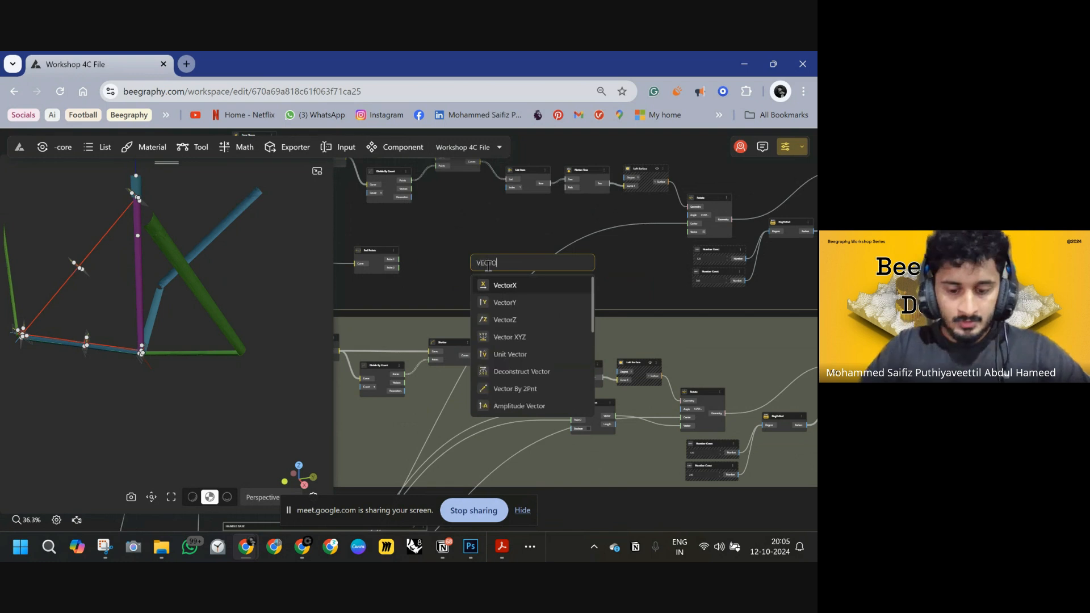
left_click(518, 389)
left_click_drag(470, 267, 399, 260)
left_click_drag(399, 267, 473, 276)
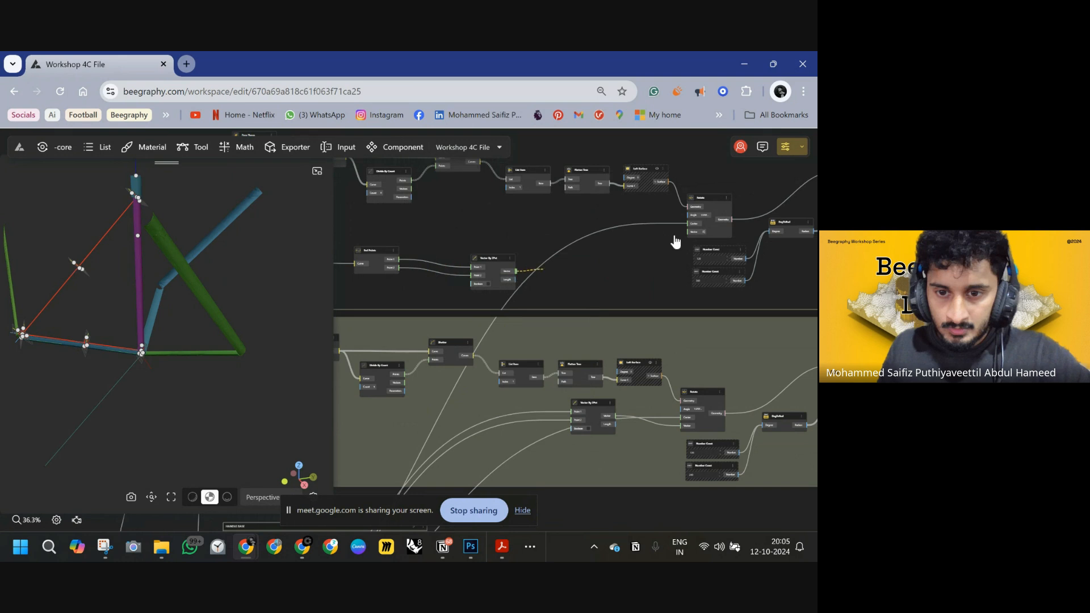
- Connect the new Vector By 2Pnt node's Vector output to the Vector input of the copied chain's first Rotate node
left_click_drag(669, 236, 689, 231)
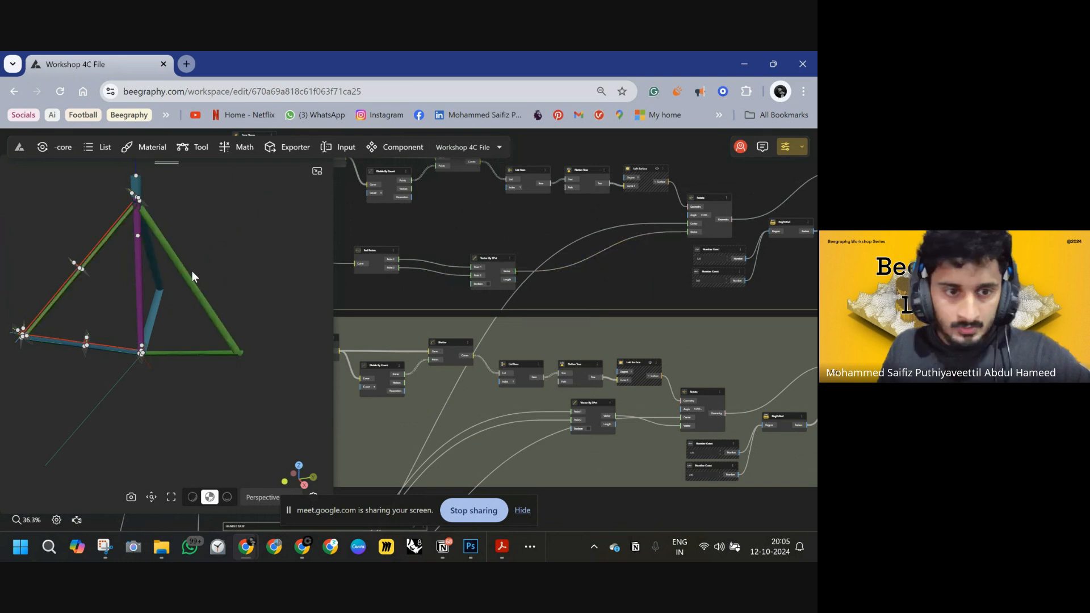
mouse_move(132, 236)
left_mouse_down()
mouse_move(199, 251)
mouse_move(134, 250)
left_mouse_up()
left_click_drag(684, 246, 451, 233)
left_click_drag(543, 232, 619, 264)
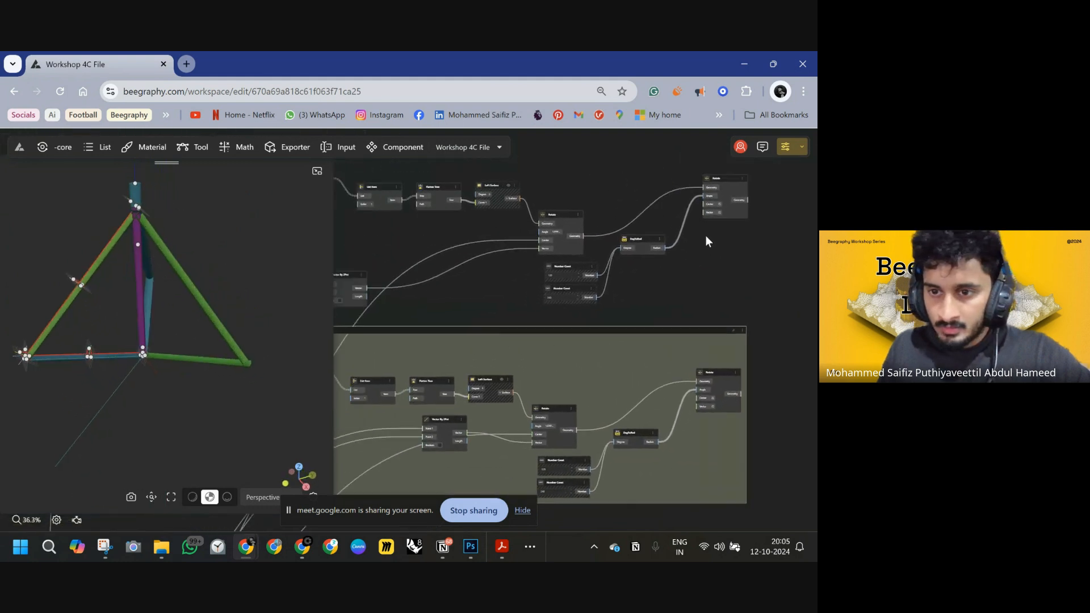
- Swap the End Points connections so Point 1 feeds Point 2 and Point 2 feeds Point 1 of the new Vector By 2Pnt node
scroll(555, 281, "up", 5)
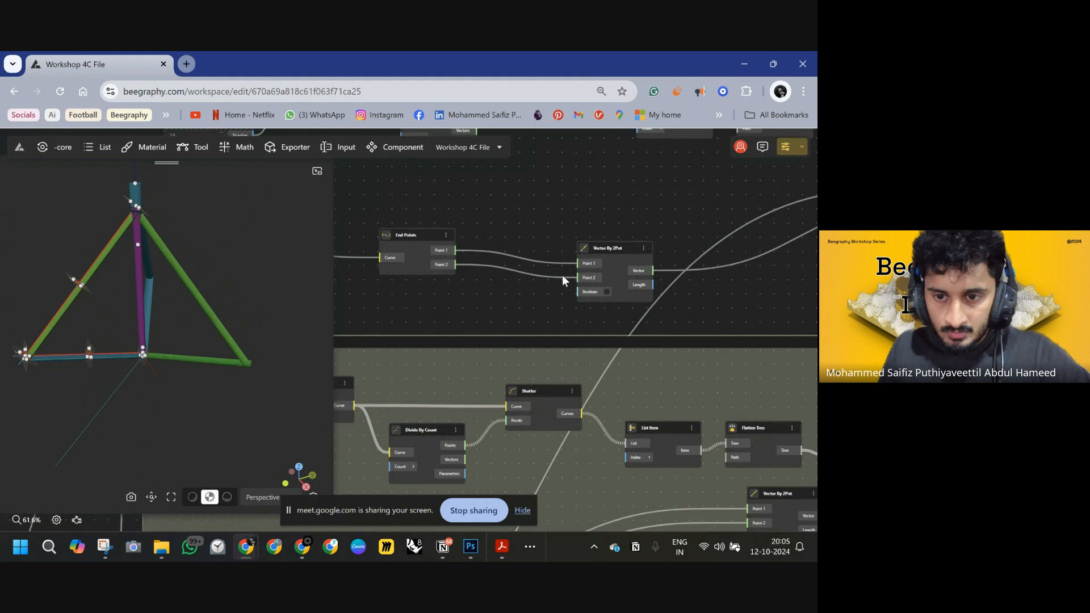
left_click(578, 278)
left_click(577, 263)
left_click_drag(456, 250, 577, 280)
left_click_drag(456, 265, 578, 264)
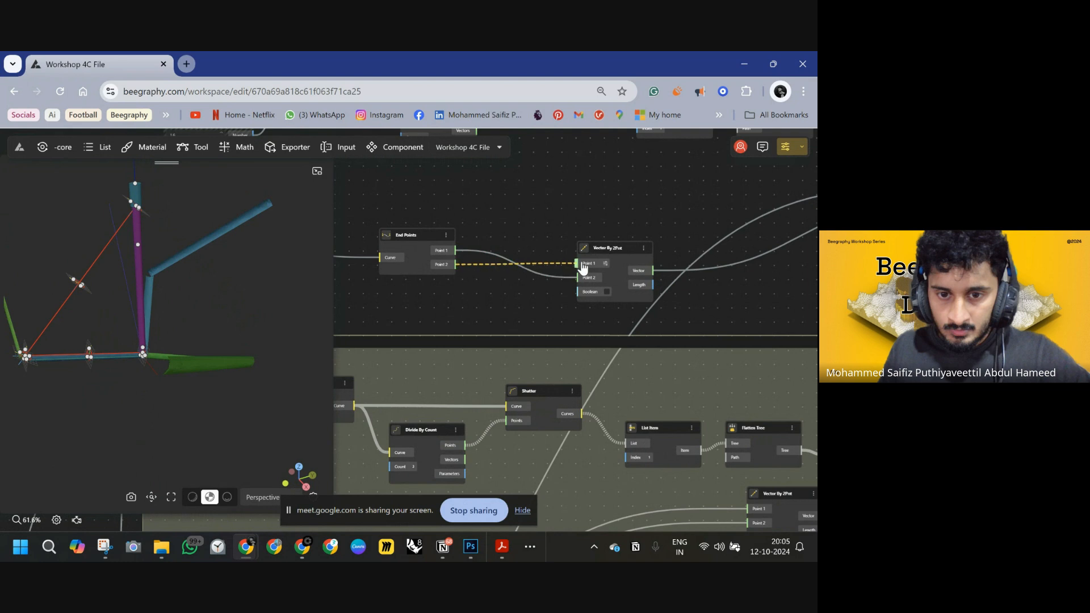
left_click_drag(204, 310, 280, 295)
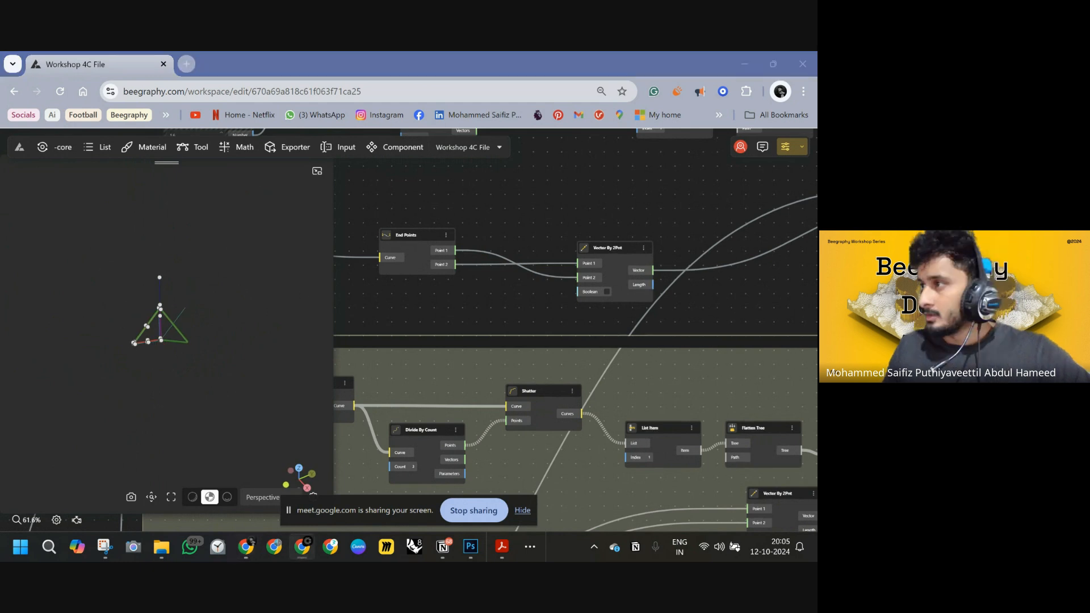
- Add a Side Thickness node beyond the final Rotate nodes of the two chains
left_click(612, 246)
scroll(618, 253, "down", 6)
left_click_drag(782, 222, 601, 283)
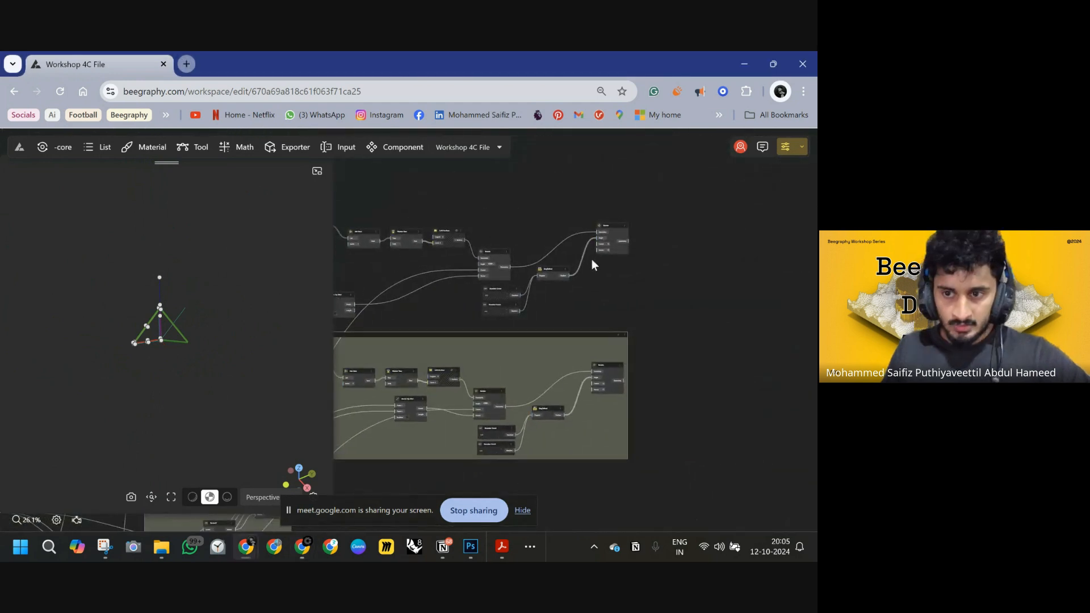
scroll(606, 267, "down", 3)
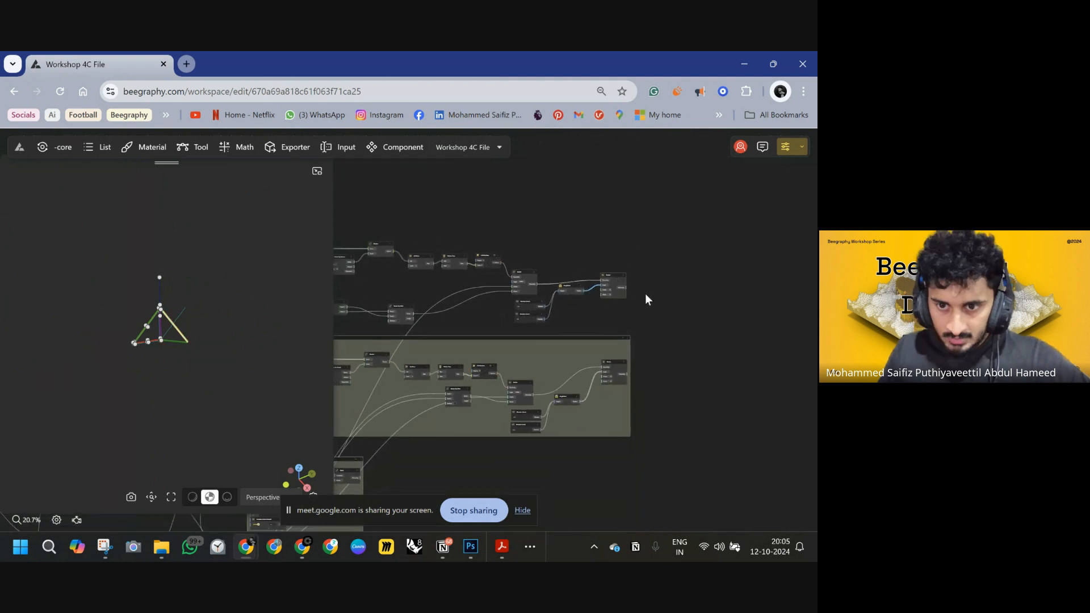
scroll(590, 296, "up", 5)
double_click(591, 293)
type("SIDE")
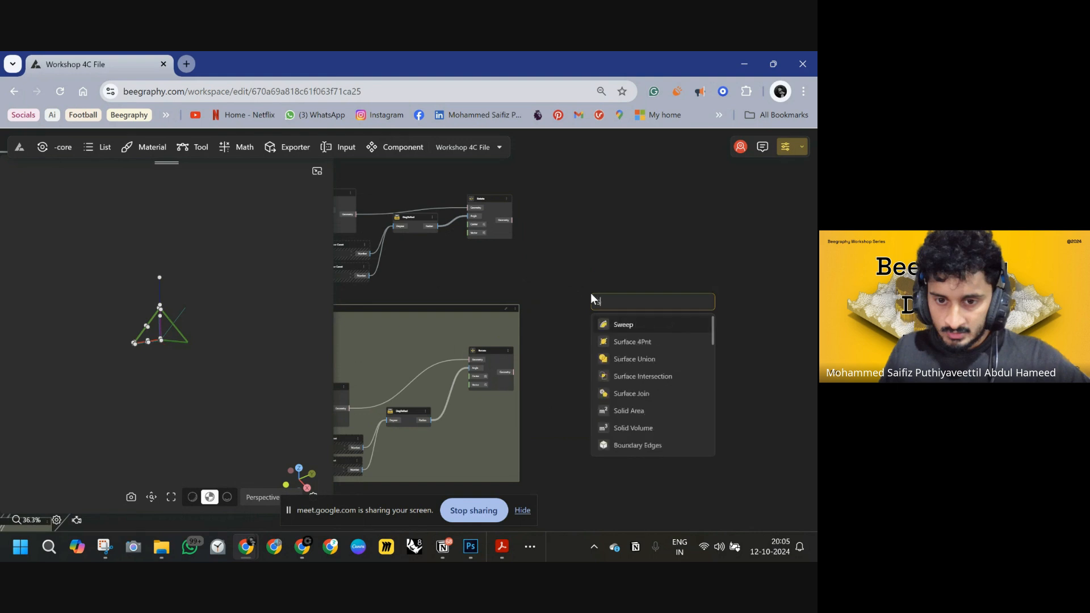
left_click(618, 342)
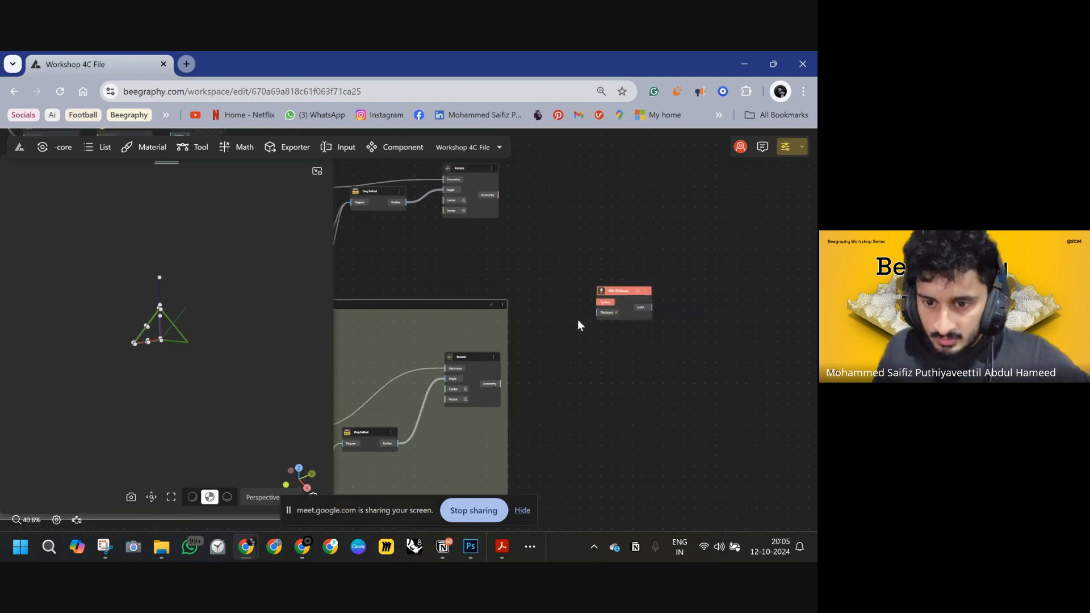
- Connect the Geometry outputs of both chains' final Rotate nodes to the Surface input of Side Thickness
scroll(571, 321, "up", 5)
scroll(594, 238, "down", 4)
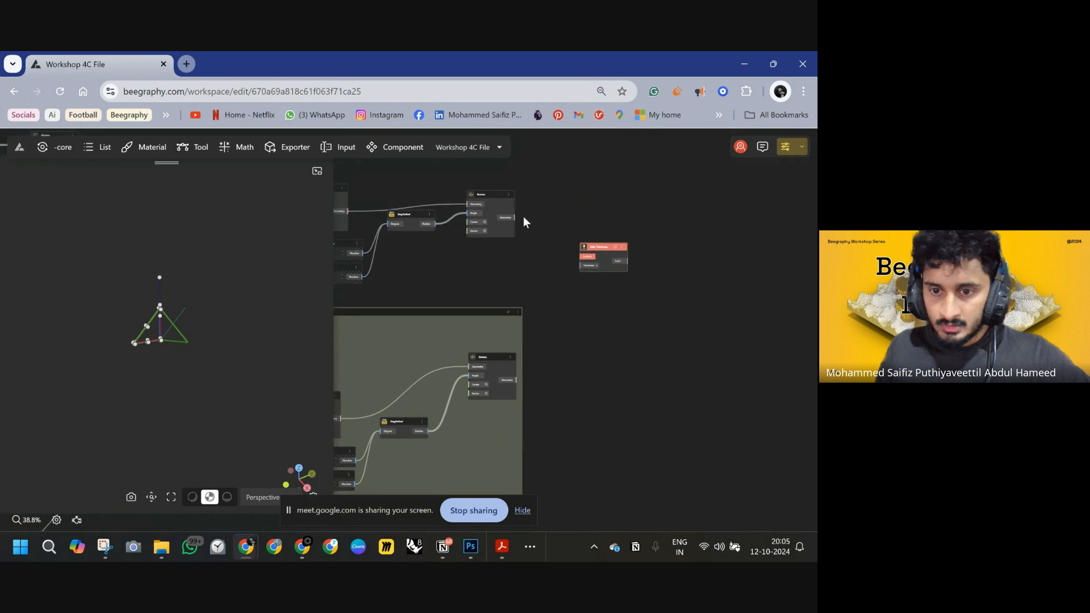
left_click_drag(515, 218, 516, 381)
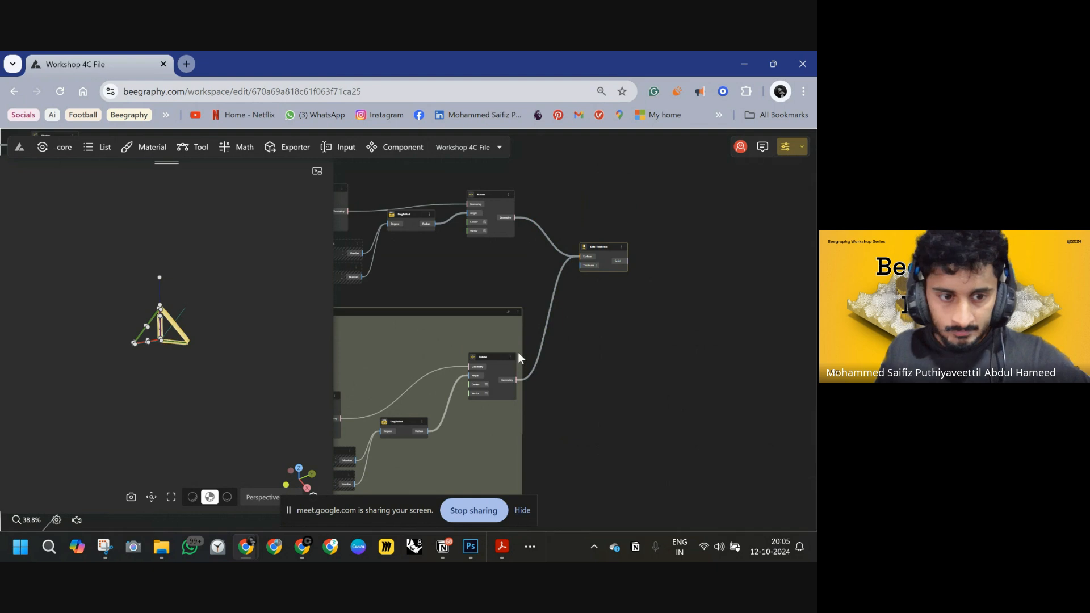
- Set the Side Thickness node's Thickness to 0.1
scroll(568, 263, "up", 6)
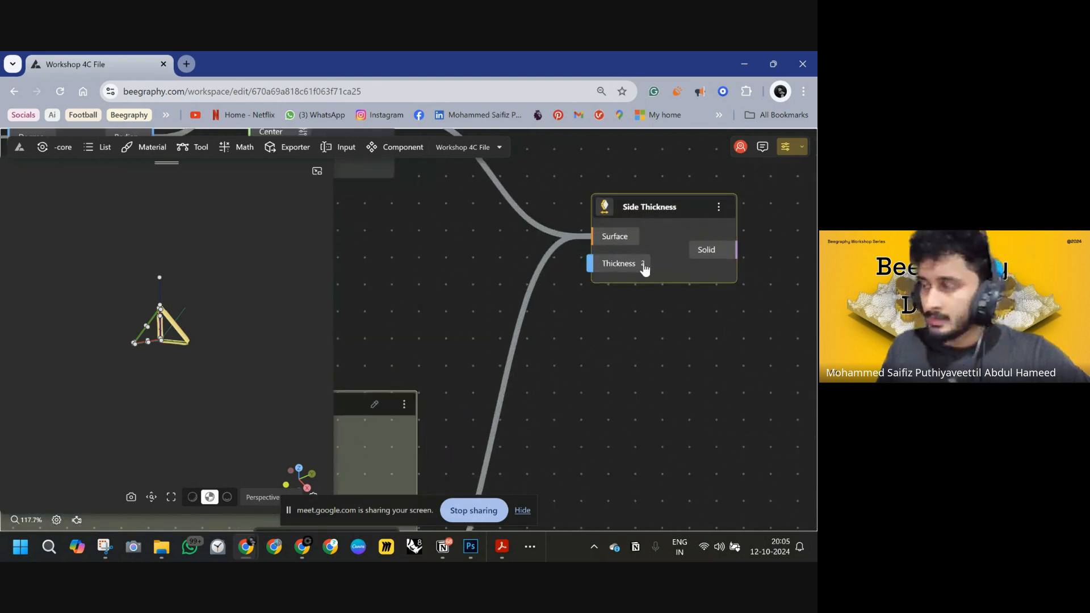
left_click(647, 264)
type("2")
key("BackSpace")
type("0.1")
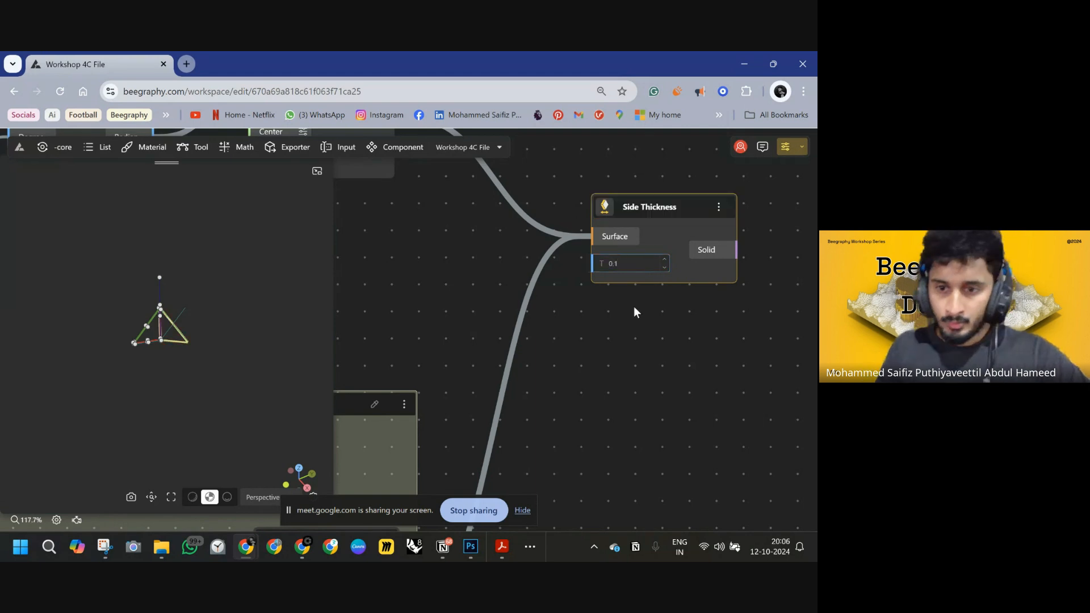
key("Return")
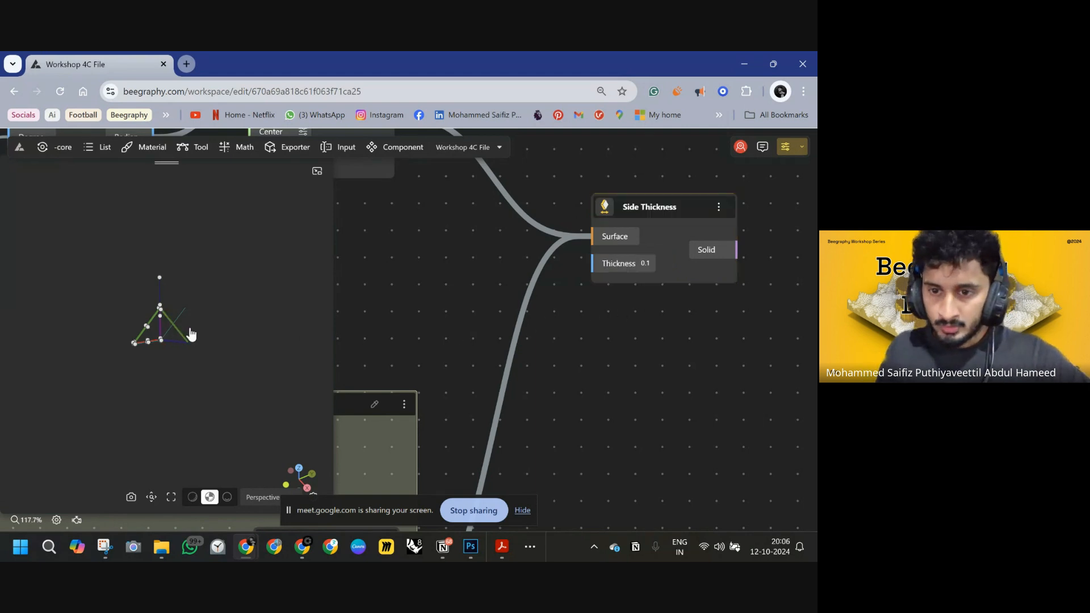
scroll(173, 332, "up", 5)
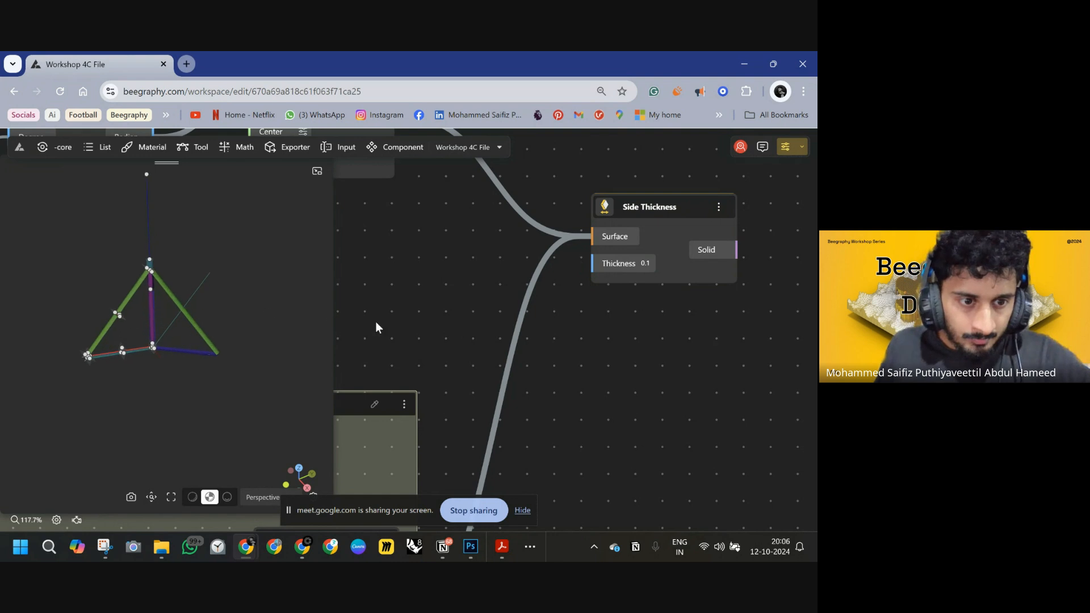
- Combine the copied chain's nodes, including End Points and its Vector By 2Pnt, into a group
left_click(683, 205)
scroll(684, 211, "down", 5)
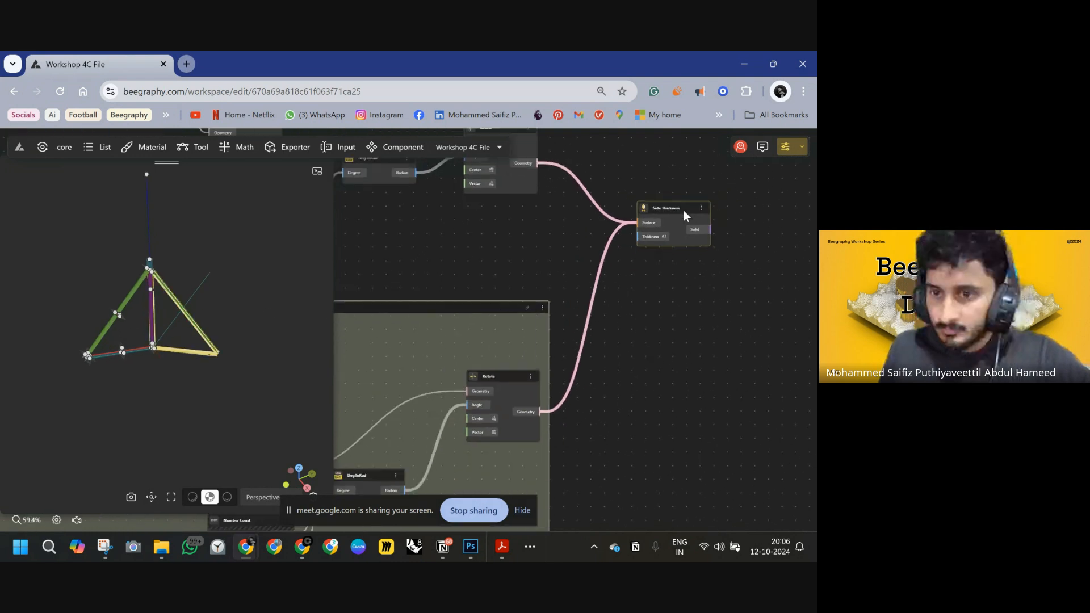
scroll(684, 211, "down", 12)
left_click(523, 226)
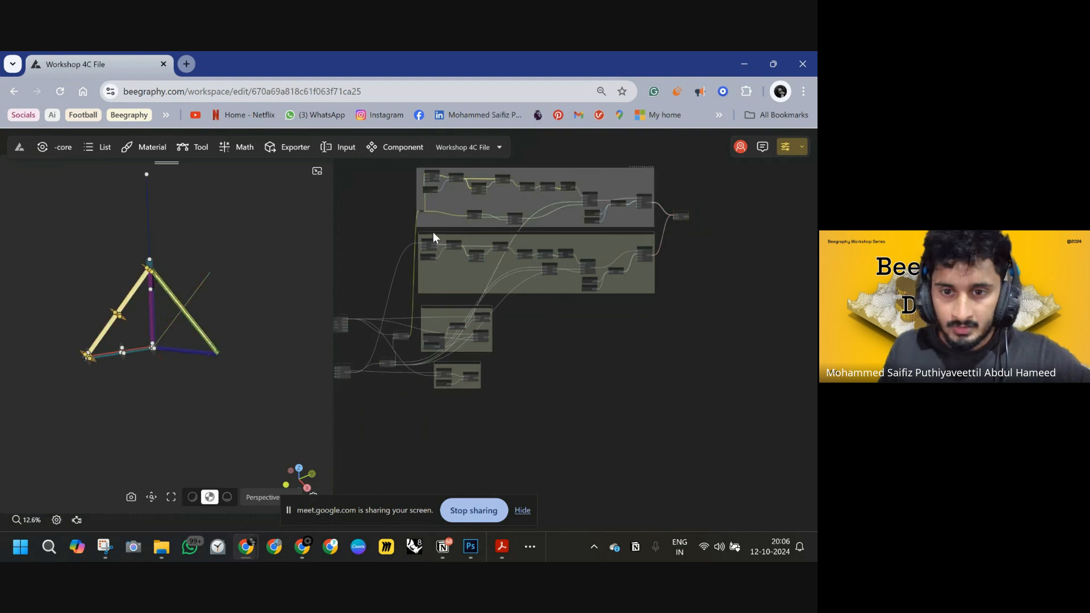
key("ctrl+f")
left_click(620, 119)
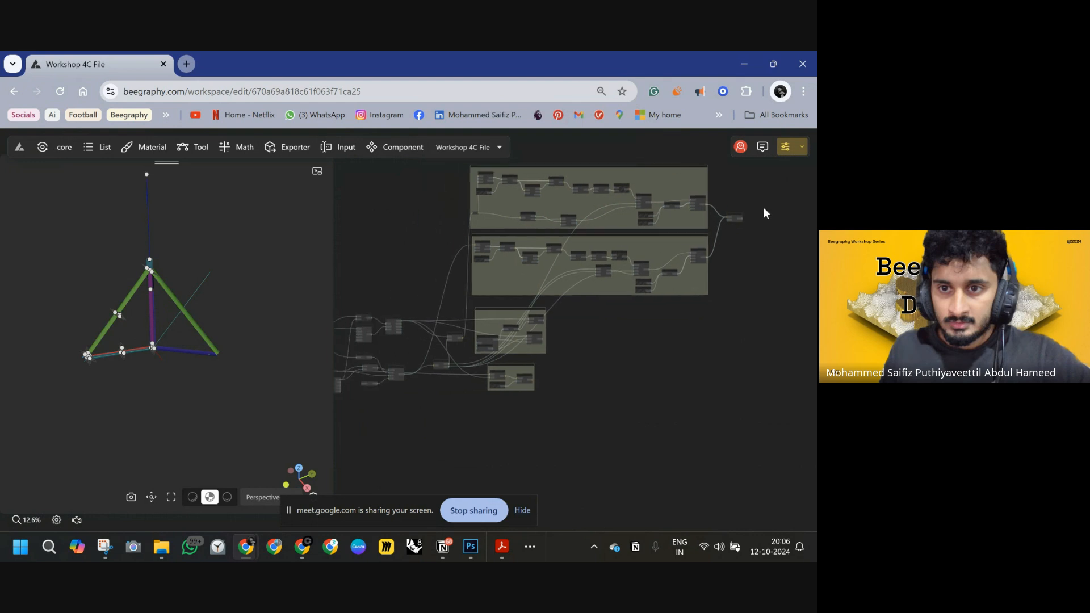
- Lower the STICK TO SEAT SWITCH slider to 0
scroll(577, 307, "up", 5)
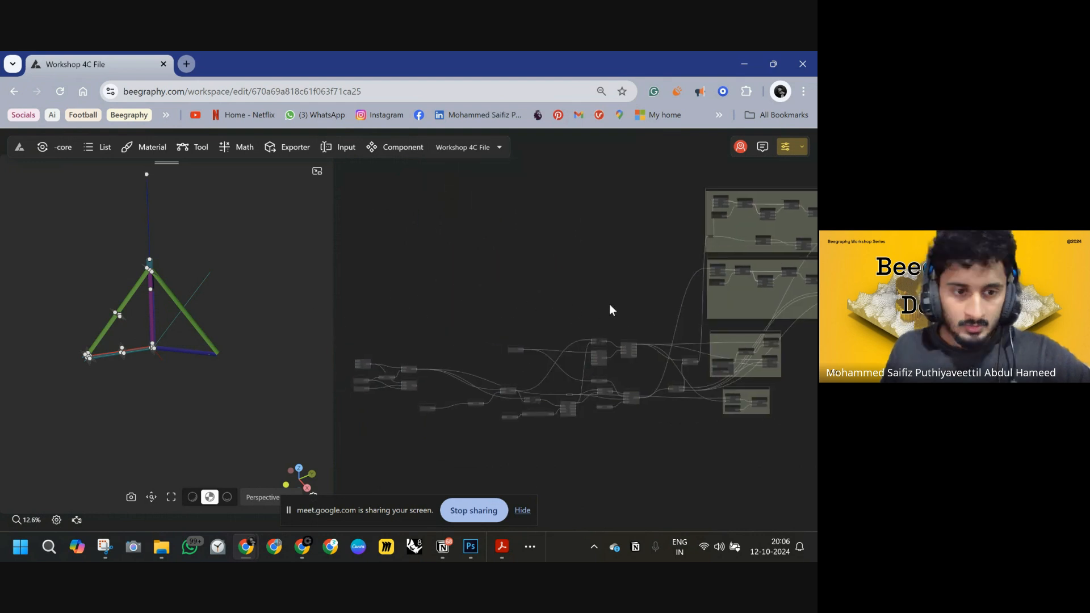
scroll(599, 335, "up", 7)
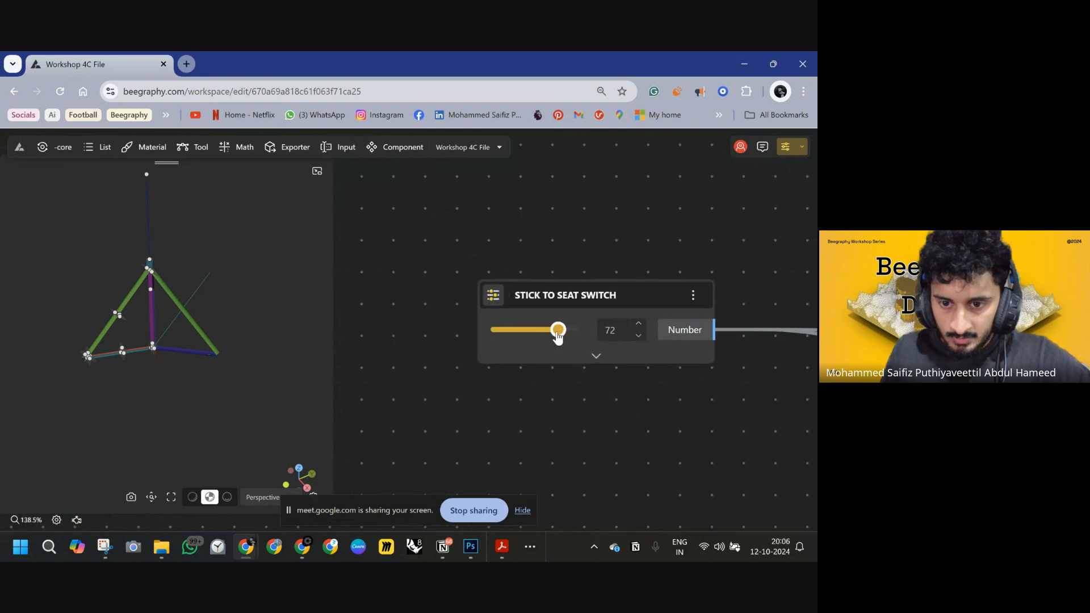
left_click_drag(550, 335, 490, 335)
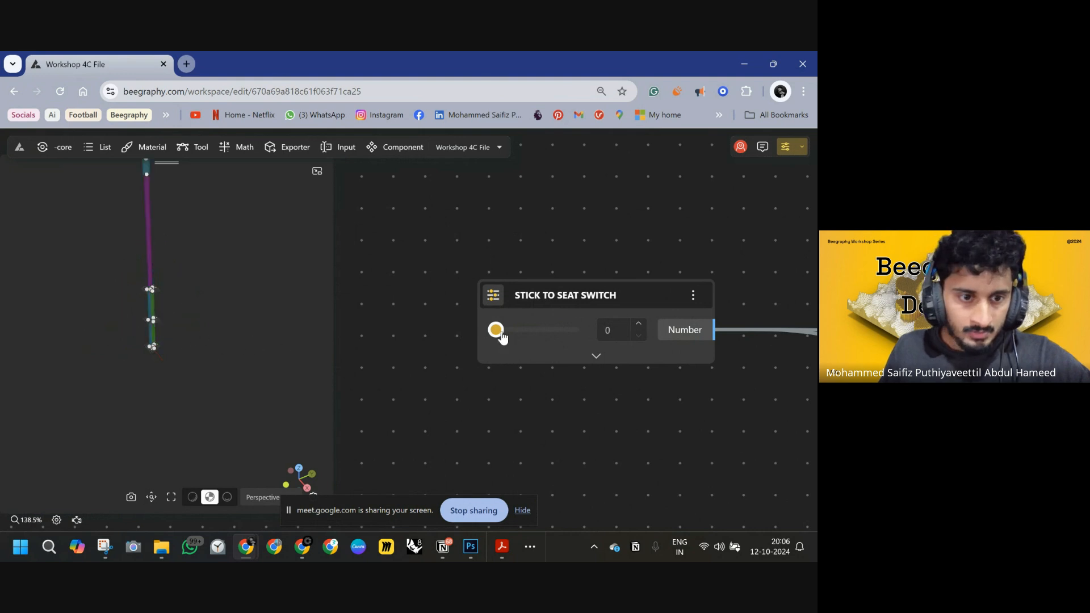
- Set the STICK TO SEAT SWITCH slider's minimum to 0.01 and its maximum to 89.9
left_click(596, 356)
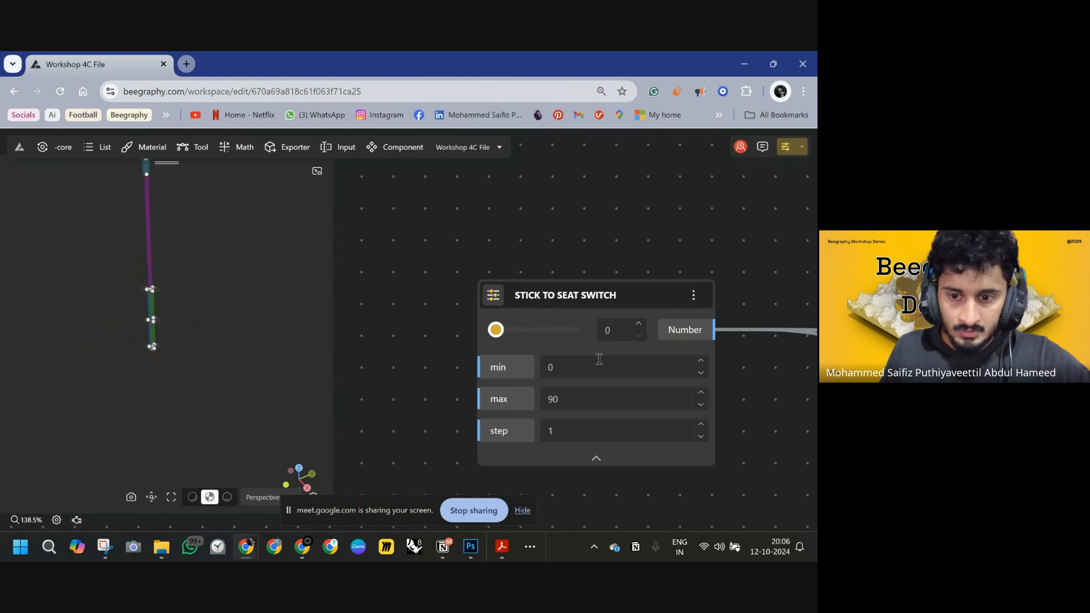
left_click(557, 370)
type(".01")
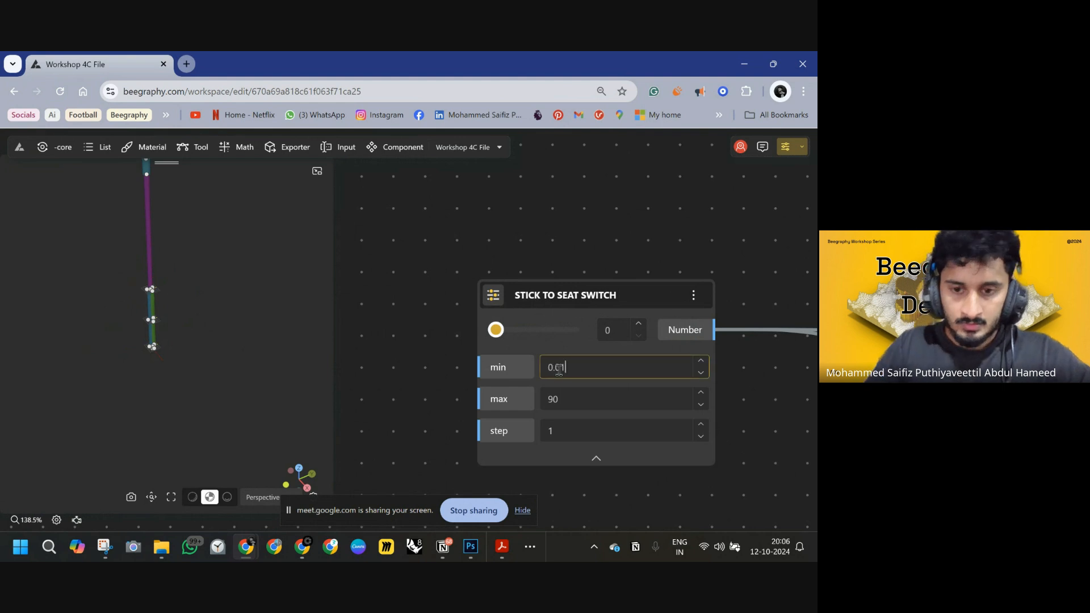
left_click(559, 401)
key("BackSpace")
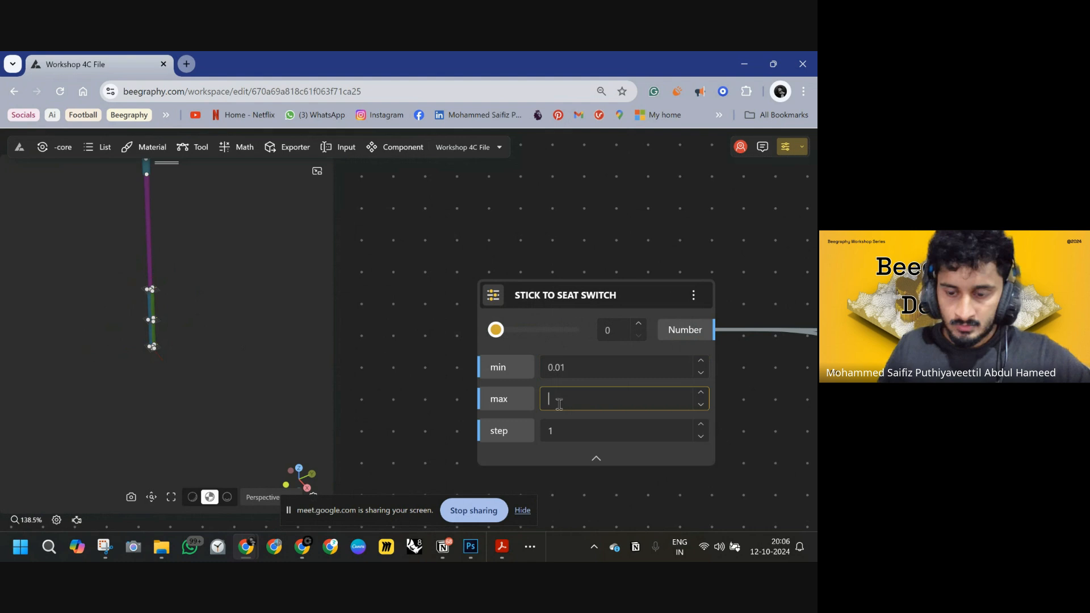
type("89.9")
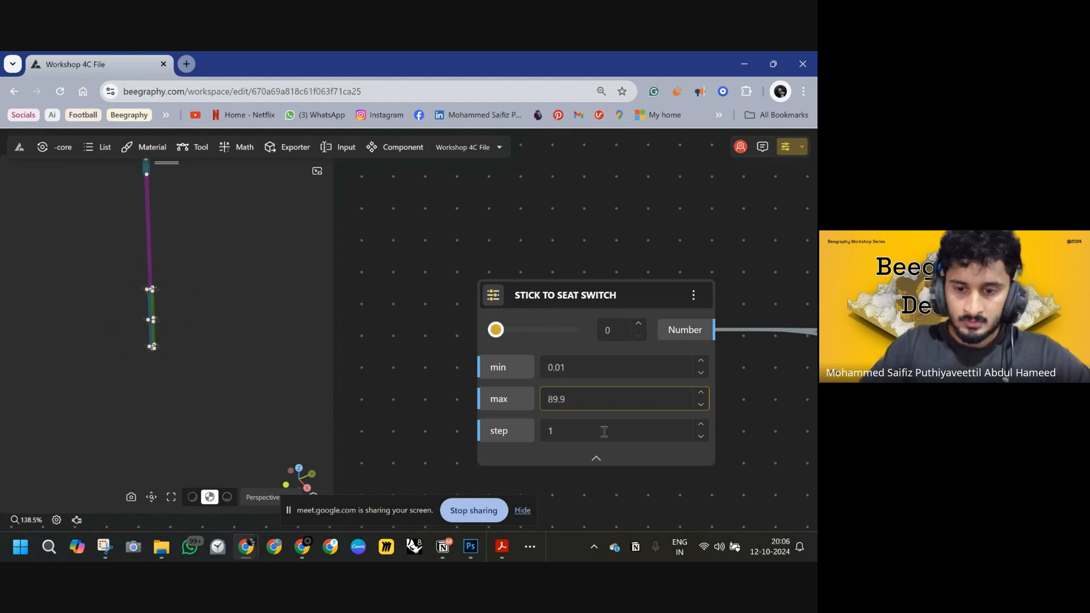
- Refine the STICK TO SEAT SWITCH slider's step to hundredths, lower the slider to its 0.01 minimum and collapse its settings
left_click(551, 432)
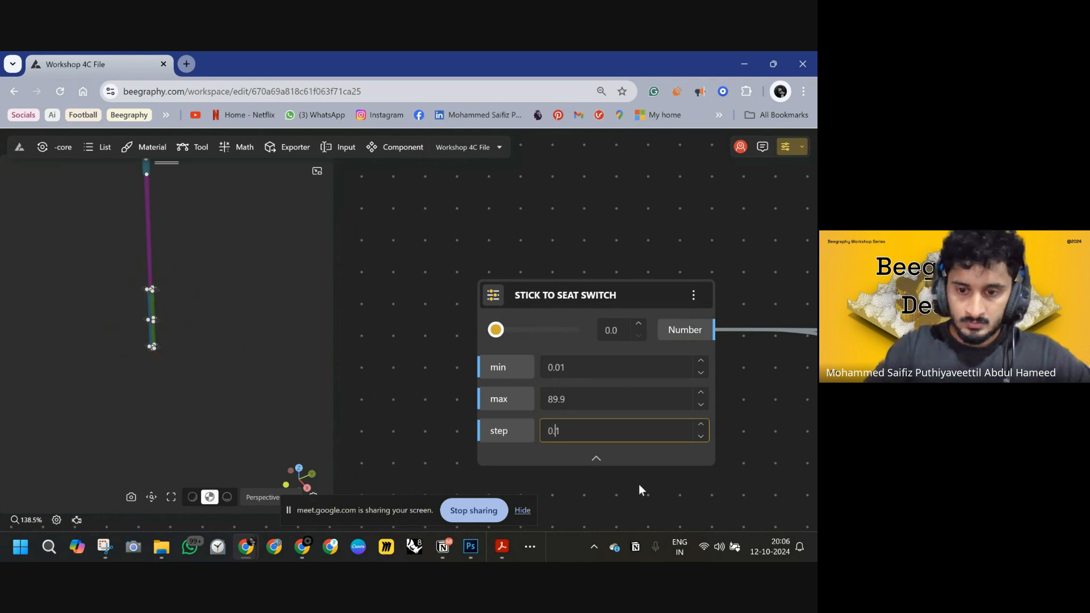
left_click(529, 334)
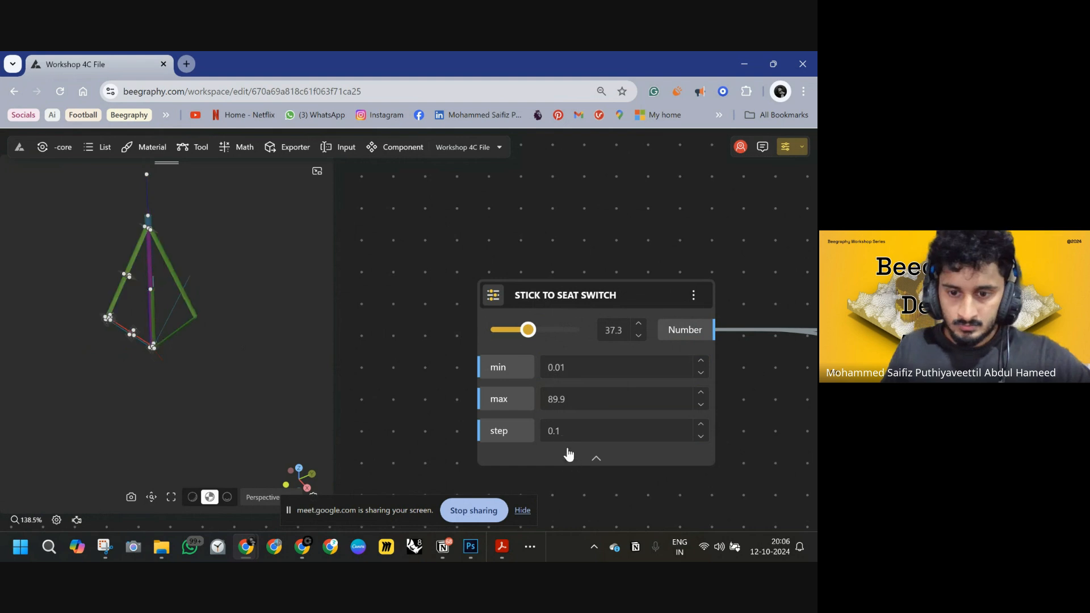
left_click(559, 433)
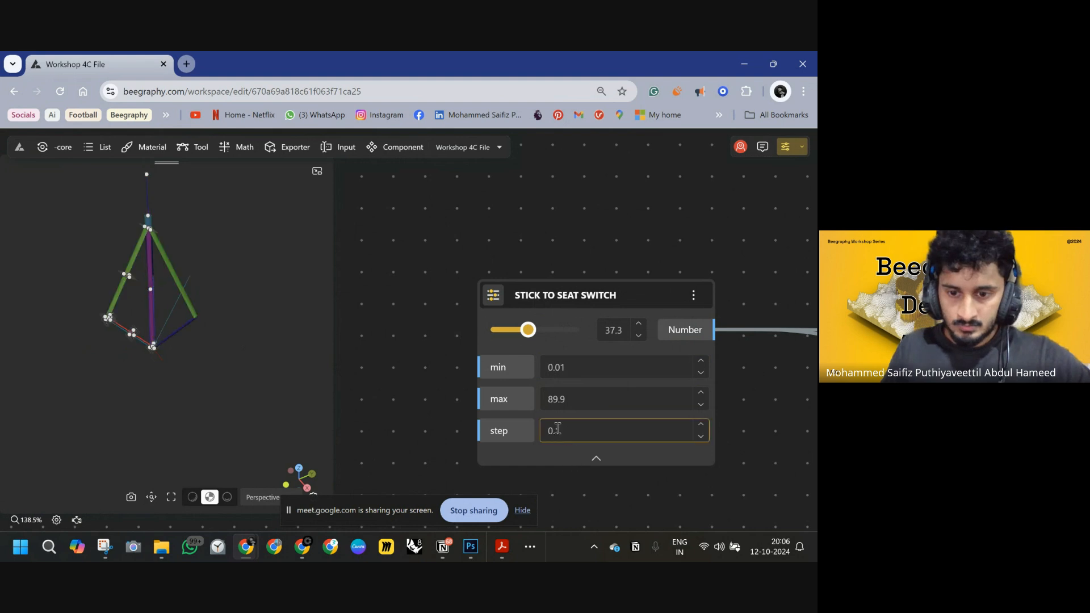
left_click_drag(528, 329, 470, 330)
left_click(596, 459)
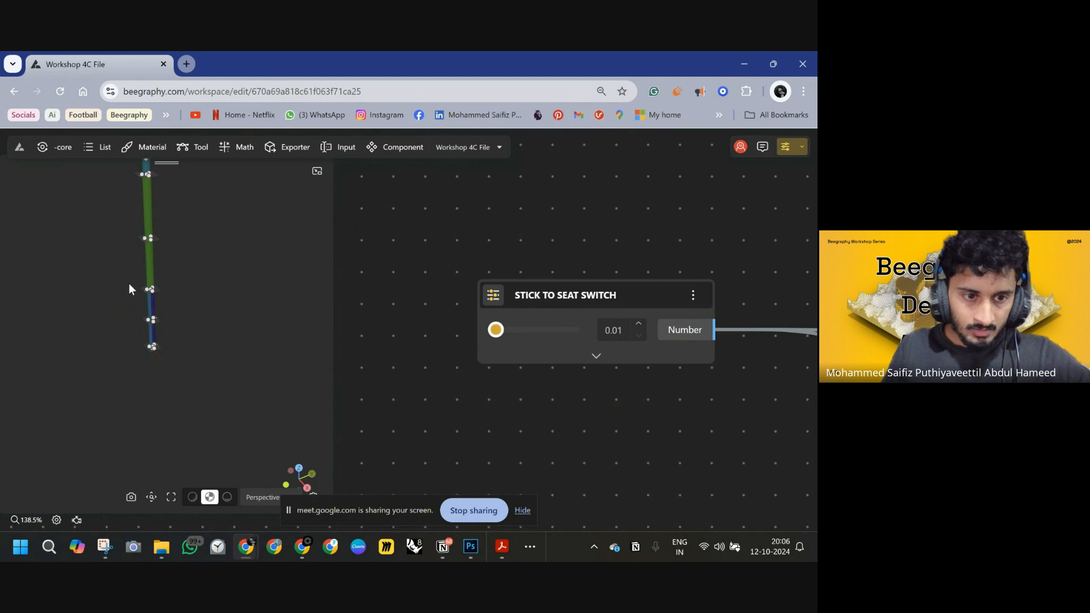
- Check the closed stick in the 3D view and raise the STICK TO SEAT SWITCH slider to about 81.97
scroll(131, 279, "up", 6)
left_click_drag(116, 267, 210, 312)
scroll(209, 313, "down", 8)
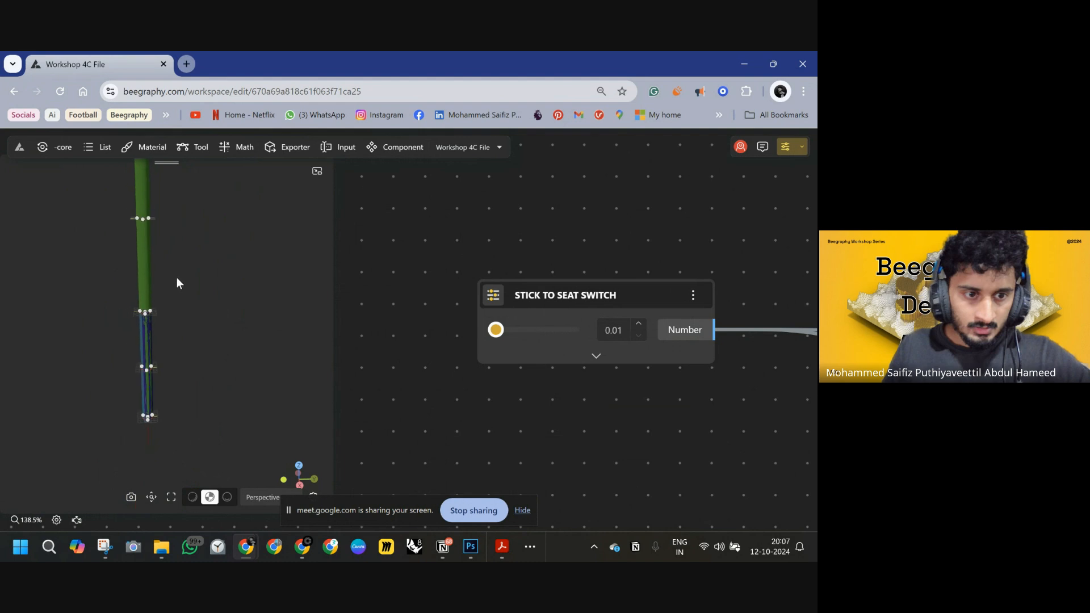
scroll(163, 323, "up", 4)
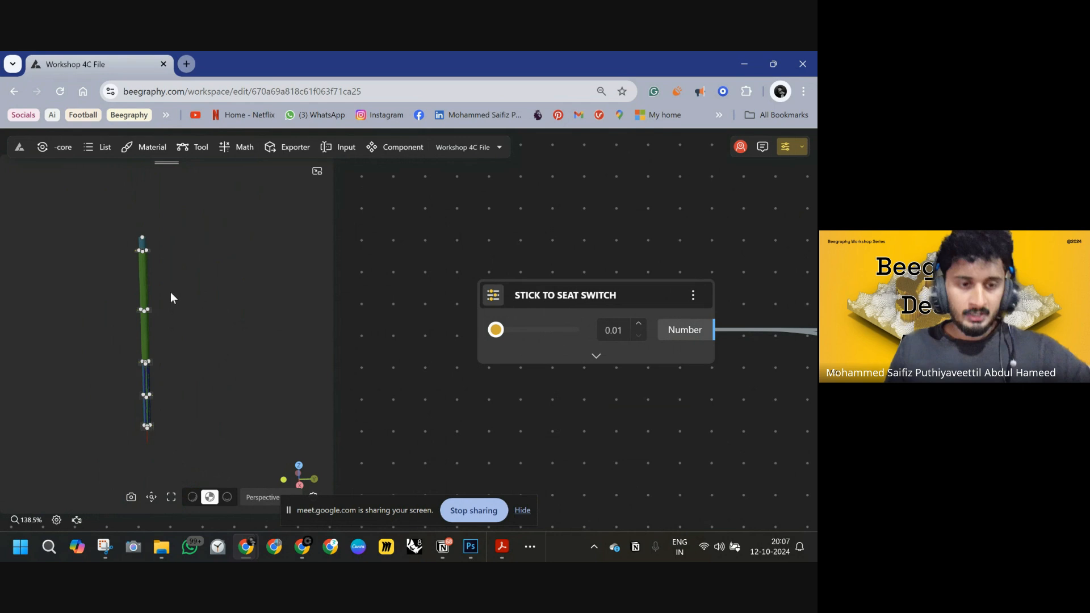
scroll(549, 257, "down", 8)
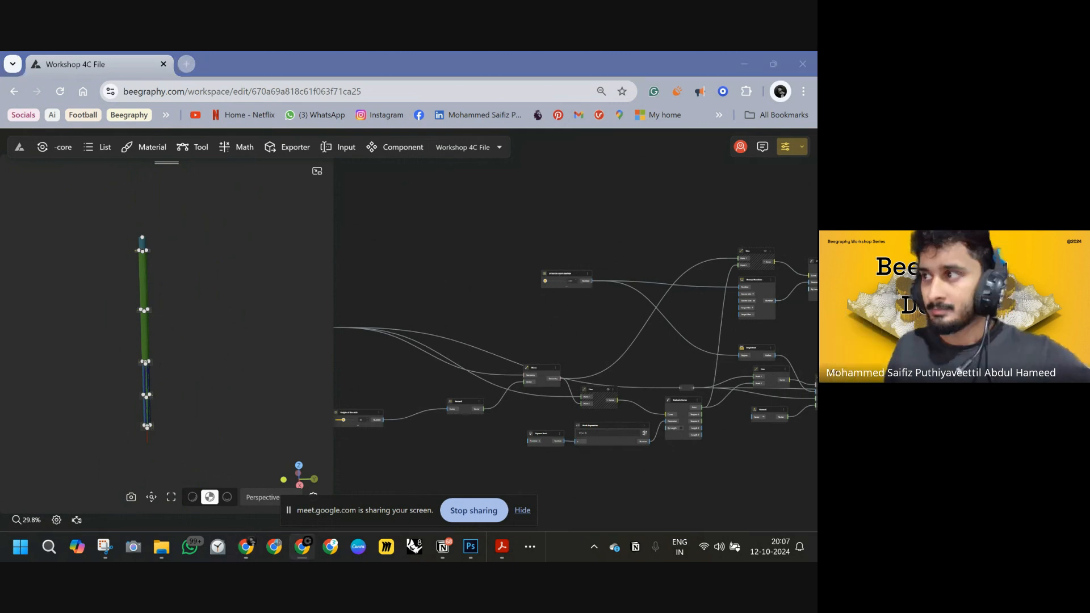
right_click_drag(350, 324, 646, 280)
scroll(452, 268, "up", 5)
right_click_drag(705, 309, 352, 250)
right_click_drag(755, 268, 576, 354)
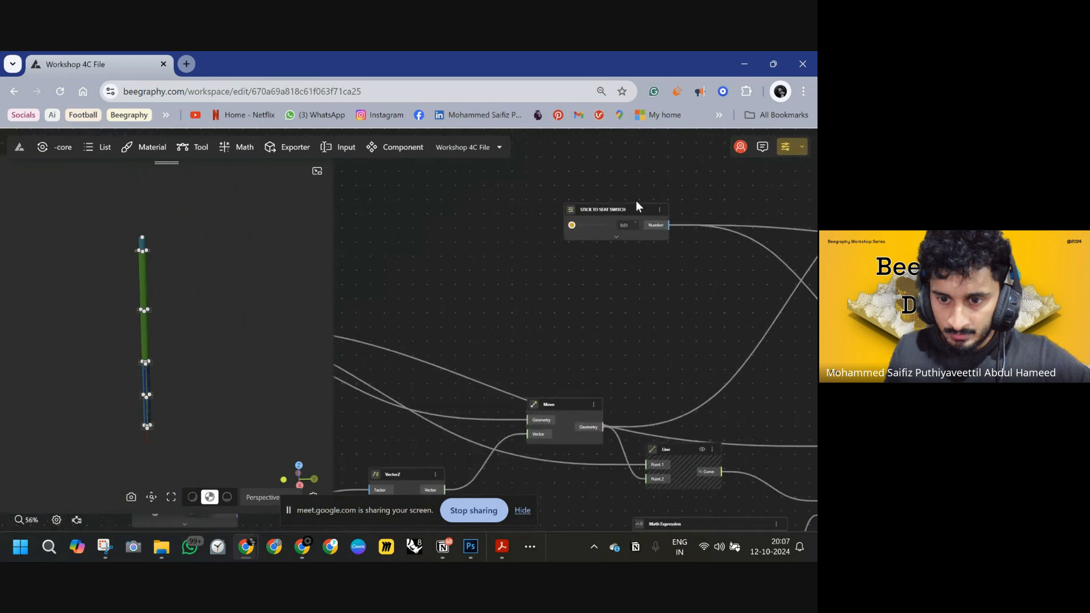
scroll(637, 205, "up", 8)
left_click_drag(491, 262, 549, 259)
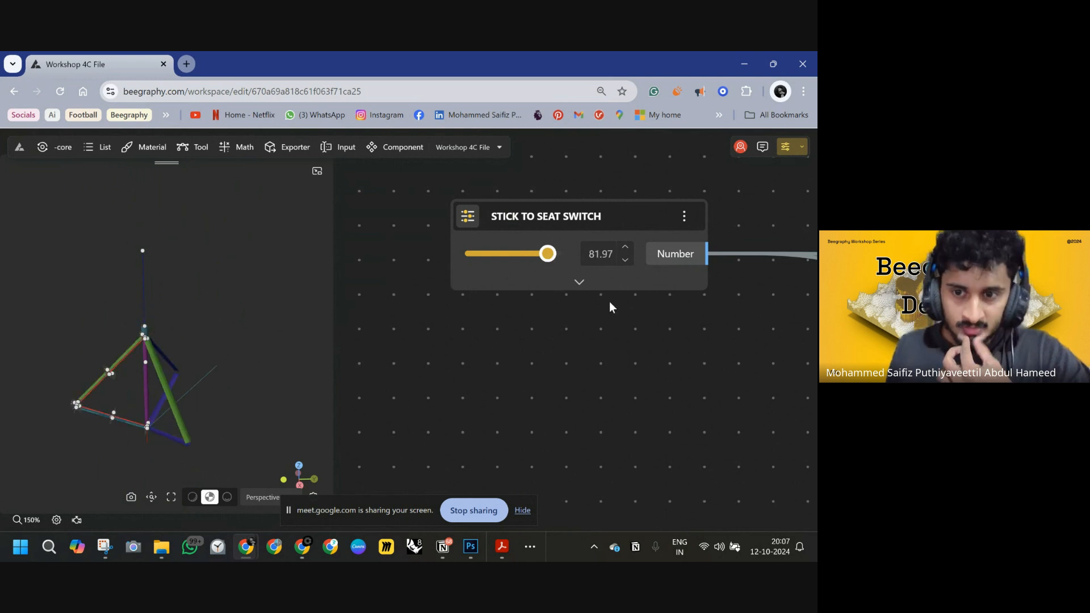
- Switch to the workshop PDF in Acrobat and review the Tri Cane slides through the page of numbered modelling steps
scroll(650, 318, "down", 8)
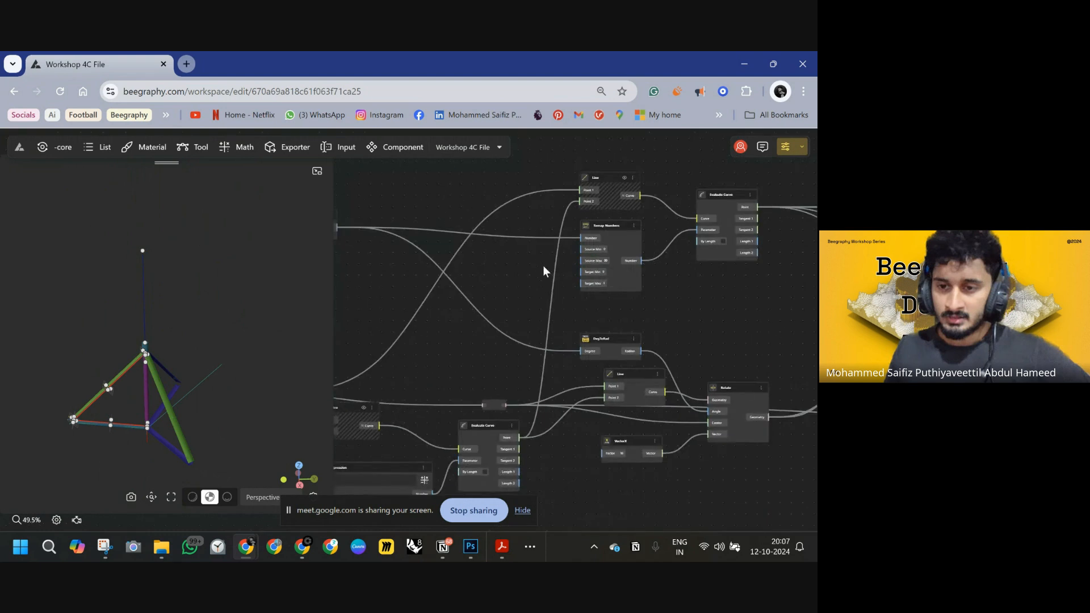
scroll(536, 266, "down", 5)
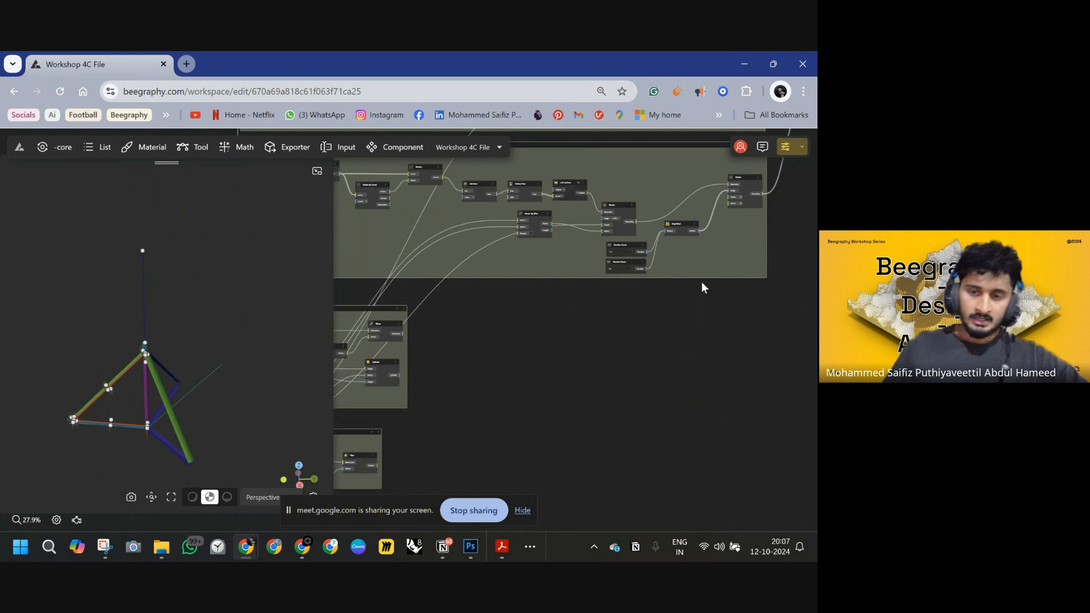
mouse_move(442, 555)
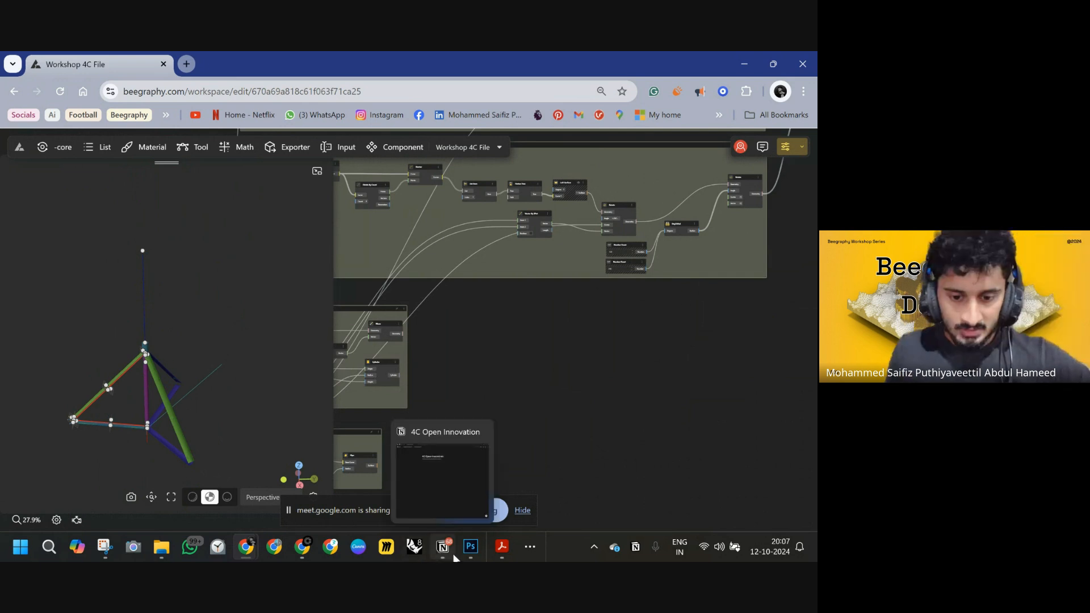
left_click(498, 548)
scroll(502, 394, "down", 4)
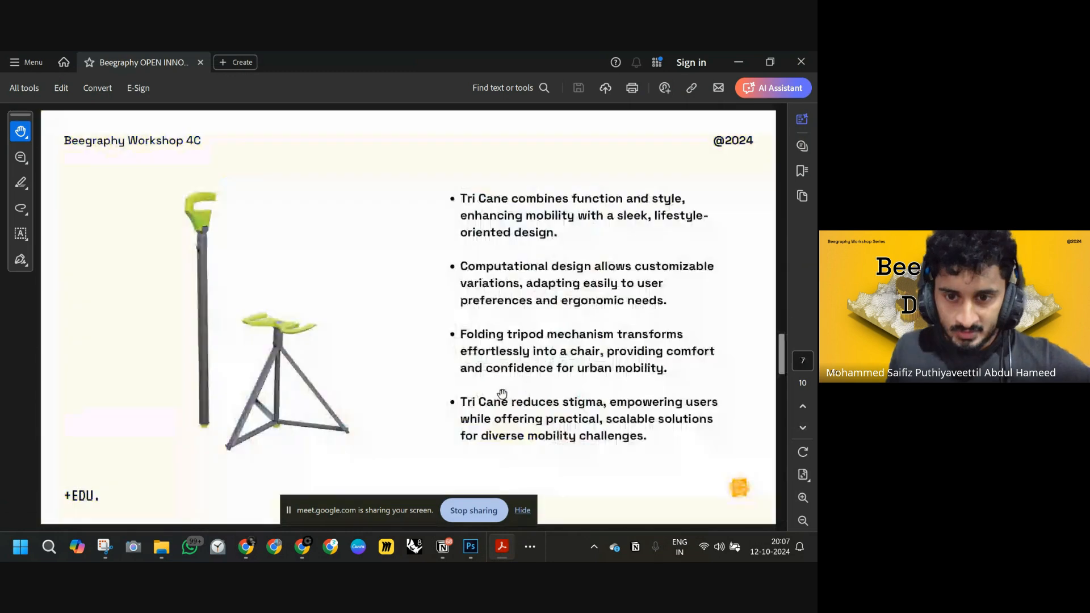
scroll(502, 393, "down", 2)
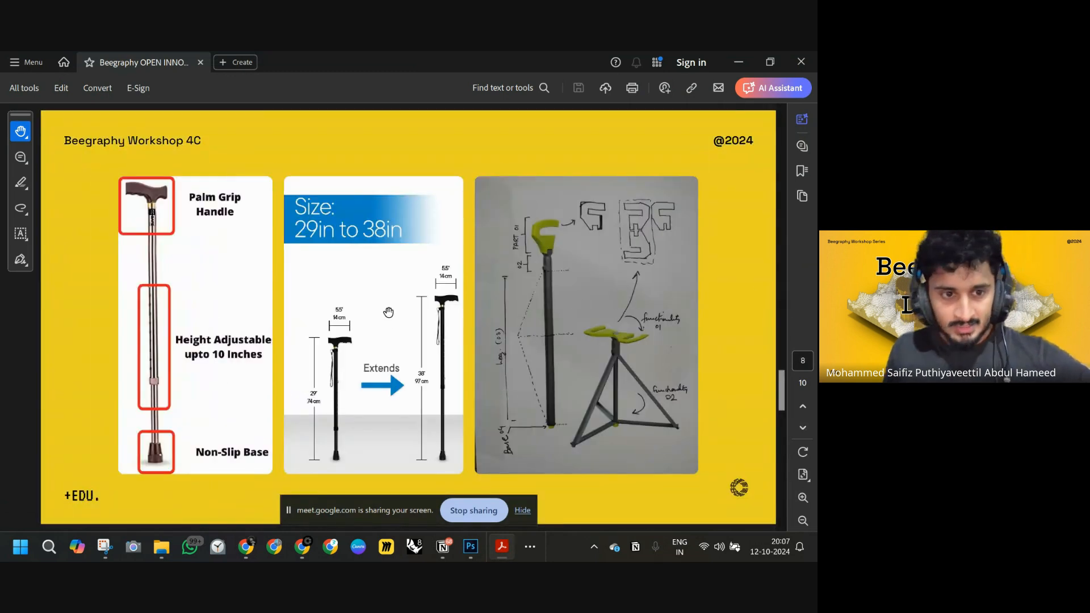
scroll(388, 311, "down", 3)
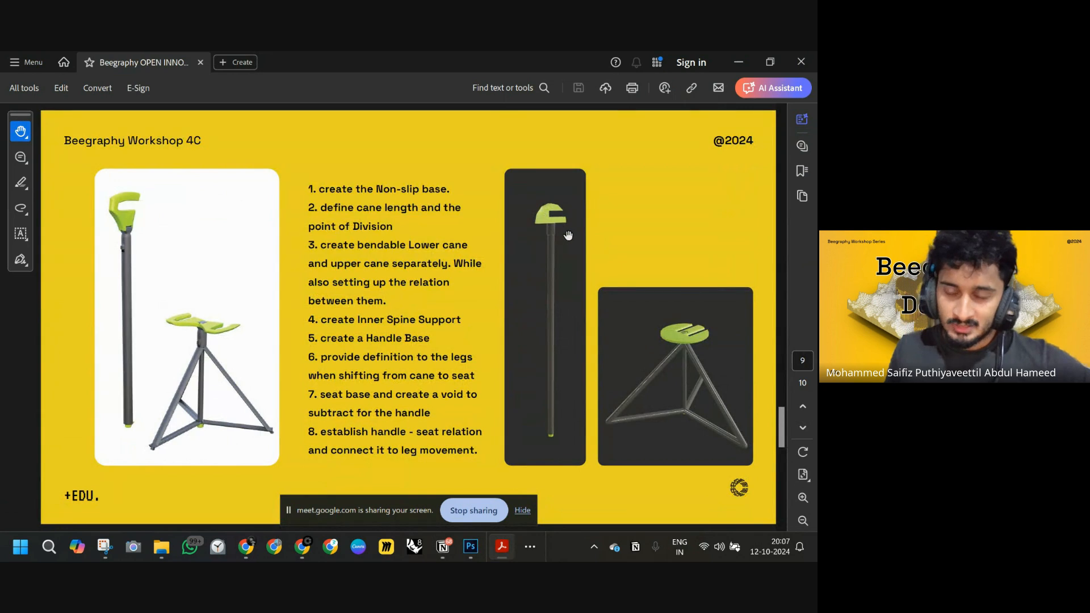
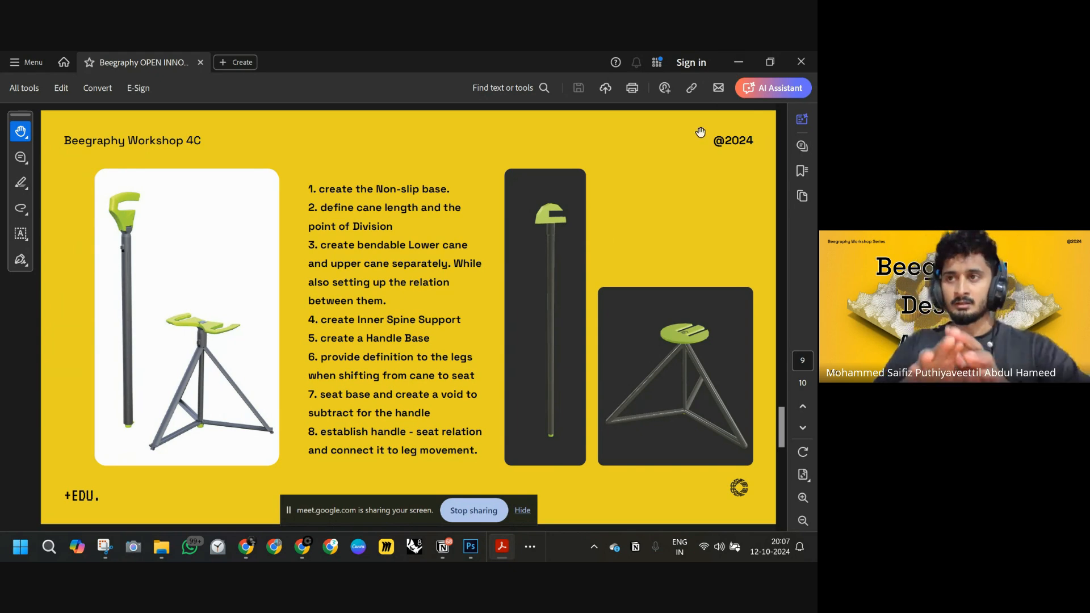
left_click(739, 62)
- Examine the node groups in Beegraphy and locate the Move node that produces the top point of the handle base
scroll(467, 375, "down", 3)
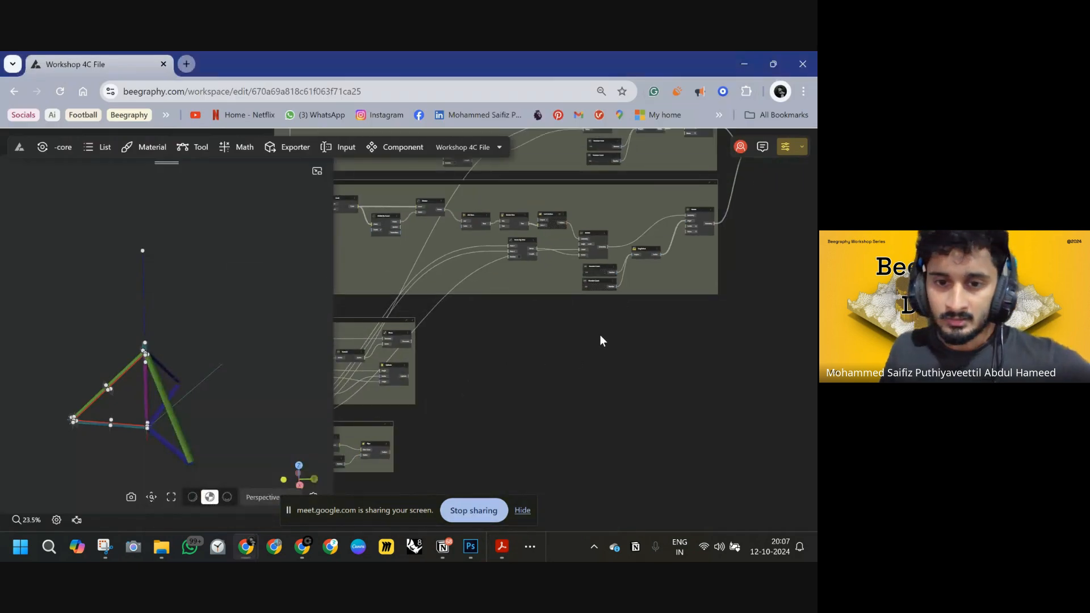
right_click_drag(600, 336, 650, 288)
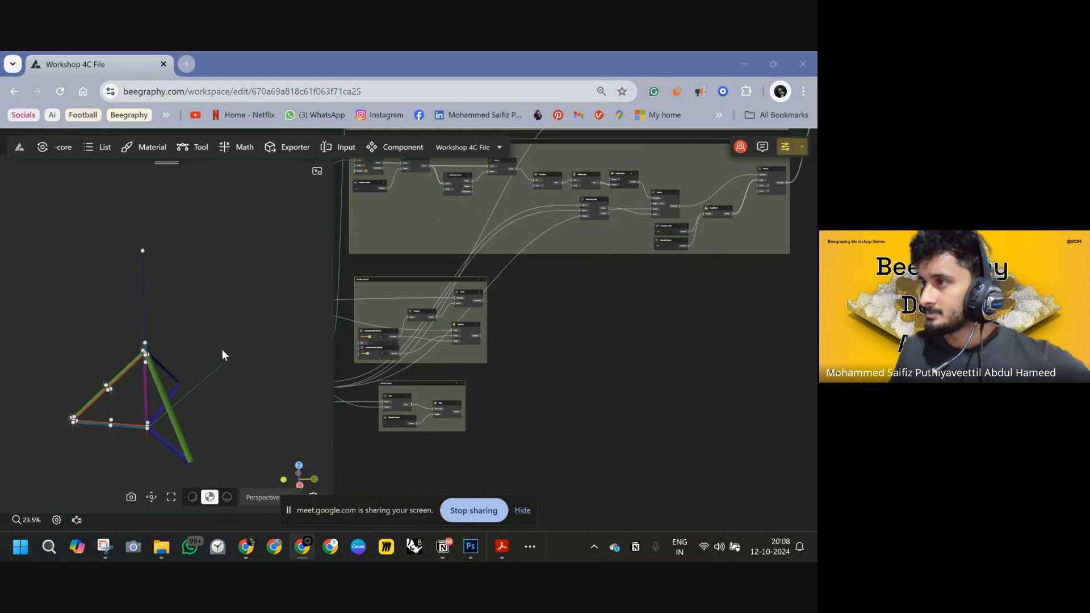
scroll(601, 322, "down", 5)
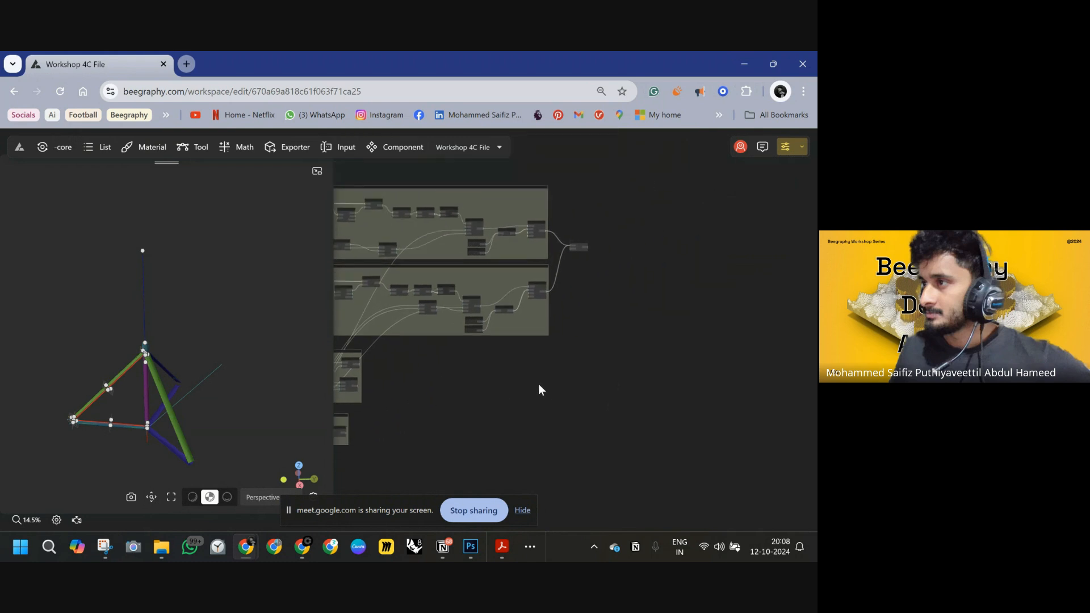
right_click_drag(523, 420, 548, 350)
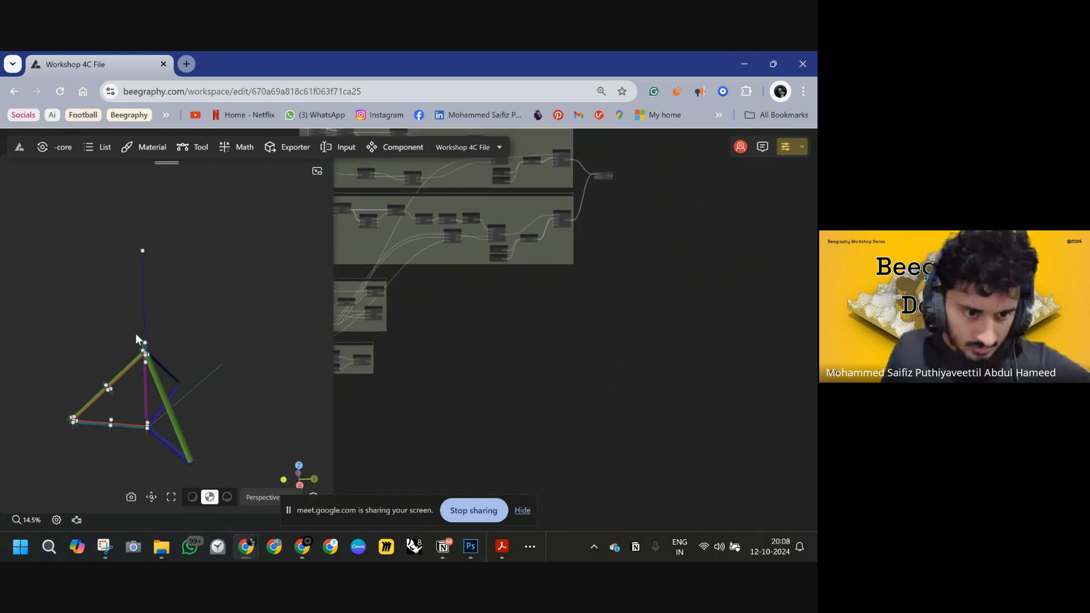
scroll(137, 334, "up", 5)
scroll(137, 335, "up", 3)
scroll(347, 281, "up", 15)
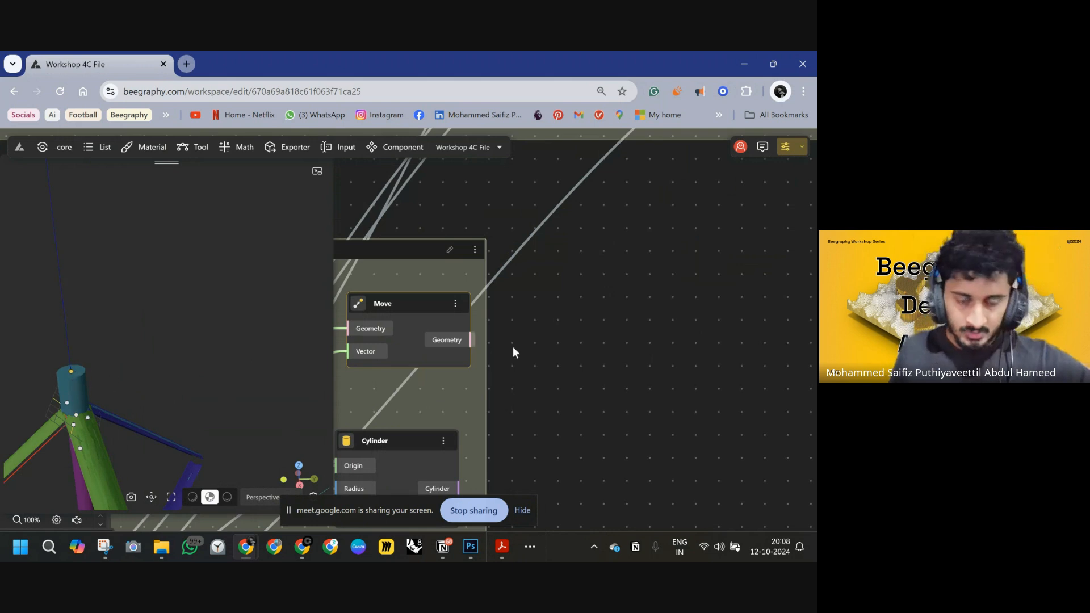
scroll(653, 352, "down", 5)
right_click_drag(609, 347, 532, 336)
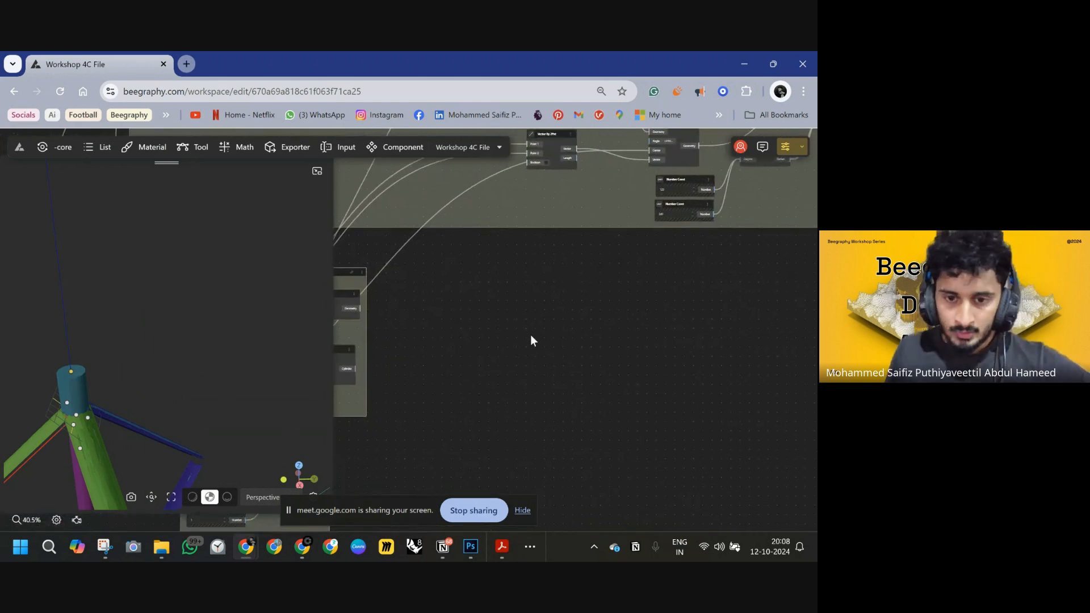
- Switch to the reference sketch in Photoshop and draw an orange circle around the green handle of the upright cane
left_click(470, 546)
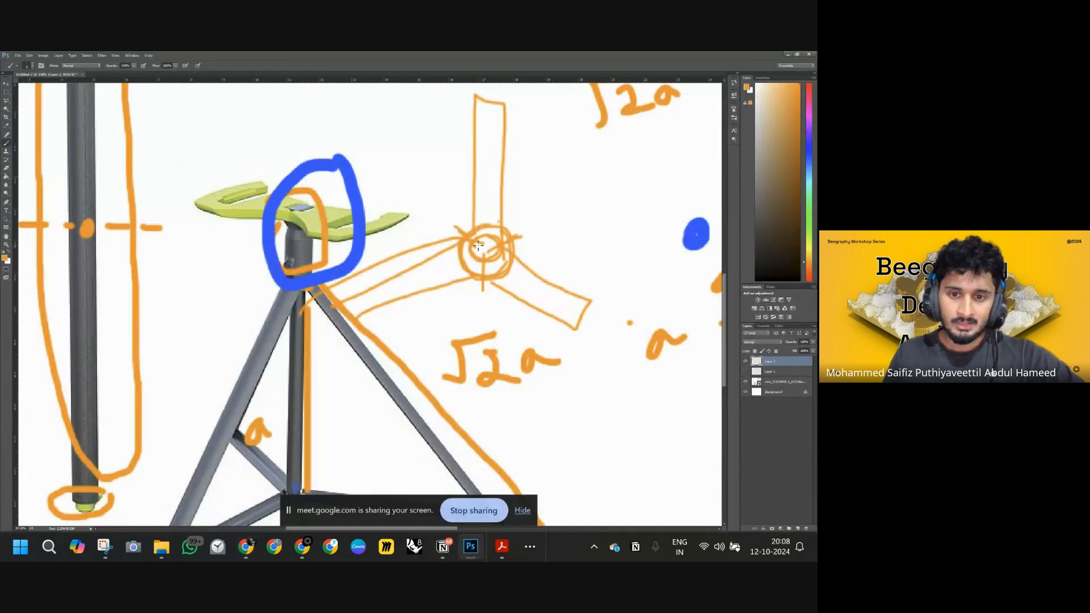
scroll(315, 210, "down", 1)
scroll(415, 201, "down", 1, "ctrl")
scroll(415, 202, "down", 5, "alt")
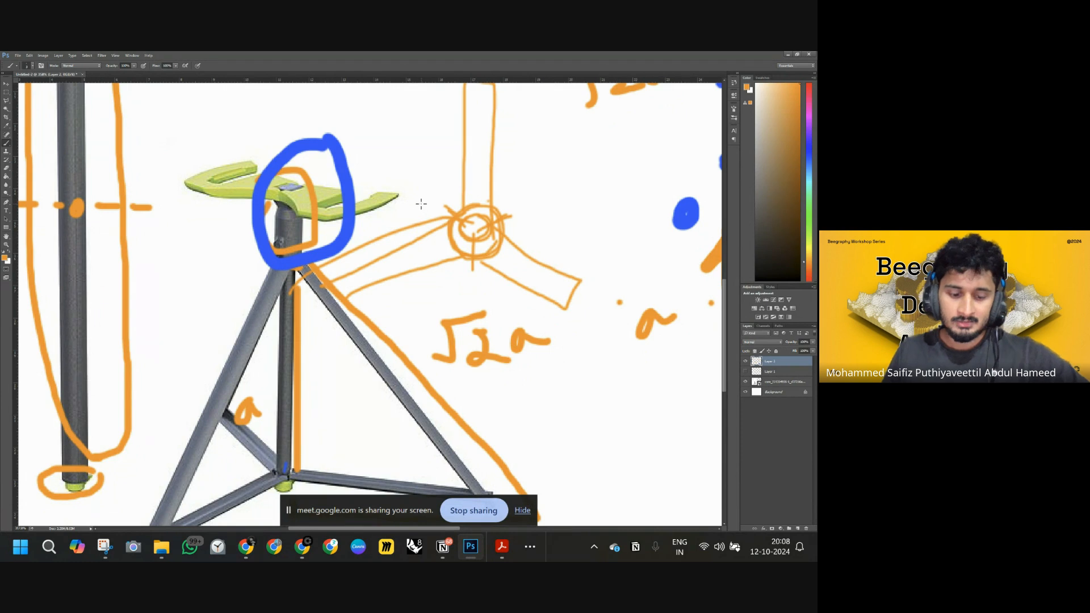
scroll(397, 195, "up", 5)
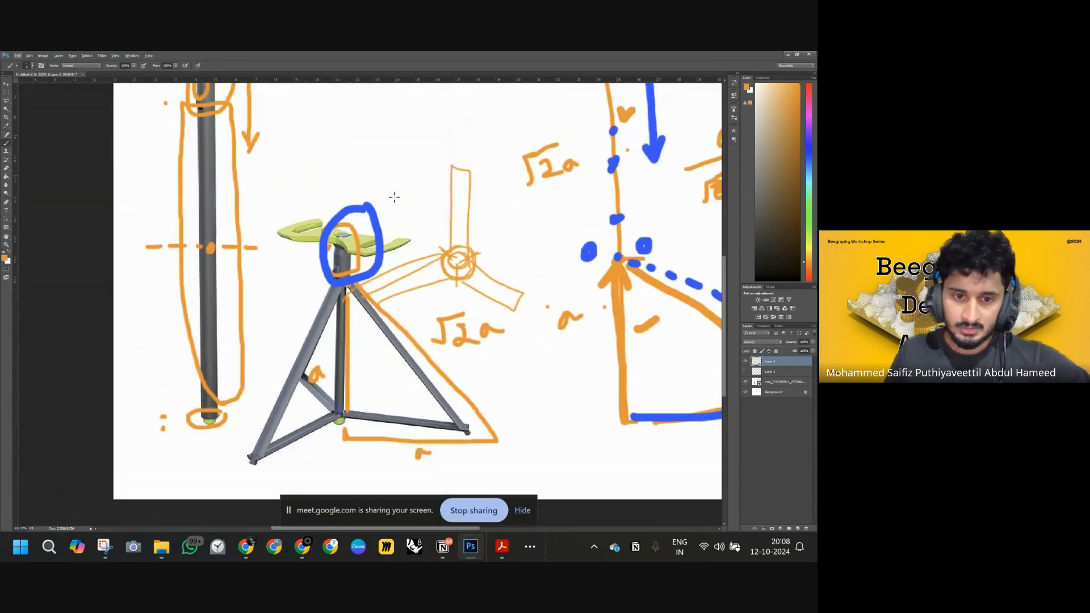
scroll(324, 214, "up", 2)
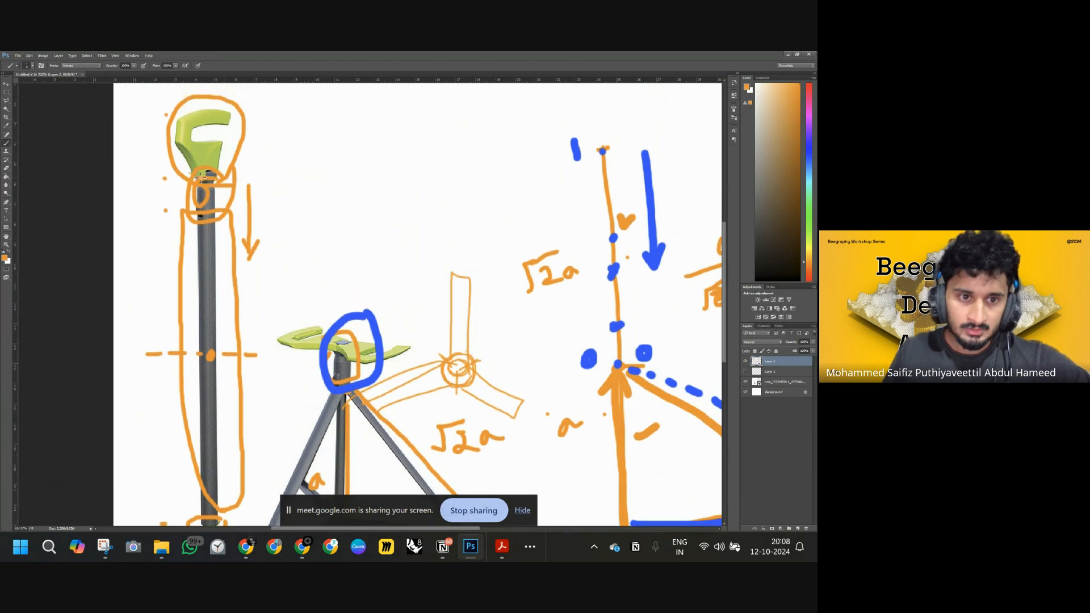
left_click_drag(199, 174, 164, 157)
left_click_drag(169, 120, 241, 103)
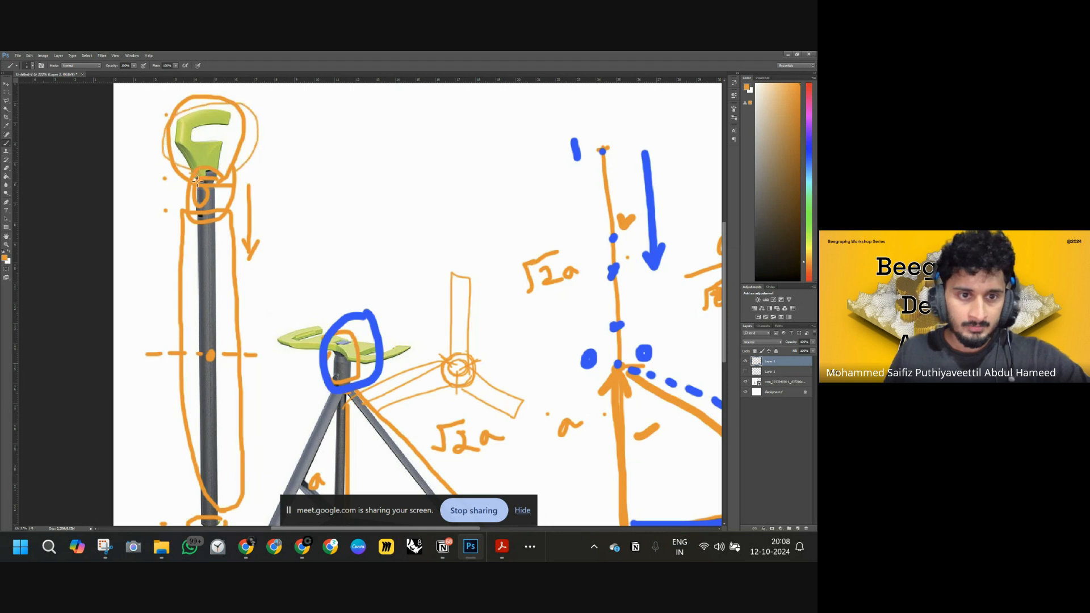
- Sketch the handle concept beside the cane: a circle with a rectangular cut-out, a stem below it and the resulting C-shaped profile
left_click_drag(294, 147, 334, 174)
mouse_move(351, 114)
left_mouse_down()
mouse_move(327, 104)
mouse_move(320, 131)
mouse_move(368, 143)
mouse_move(372, 118)
left_mouse_up()
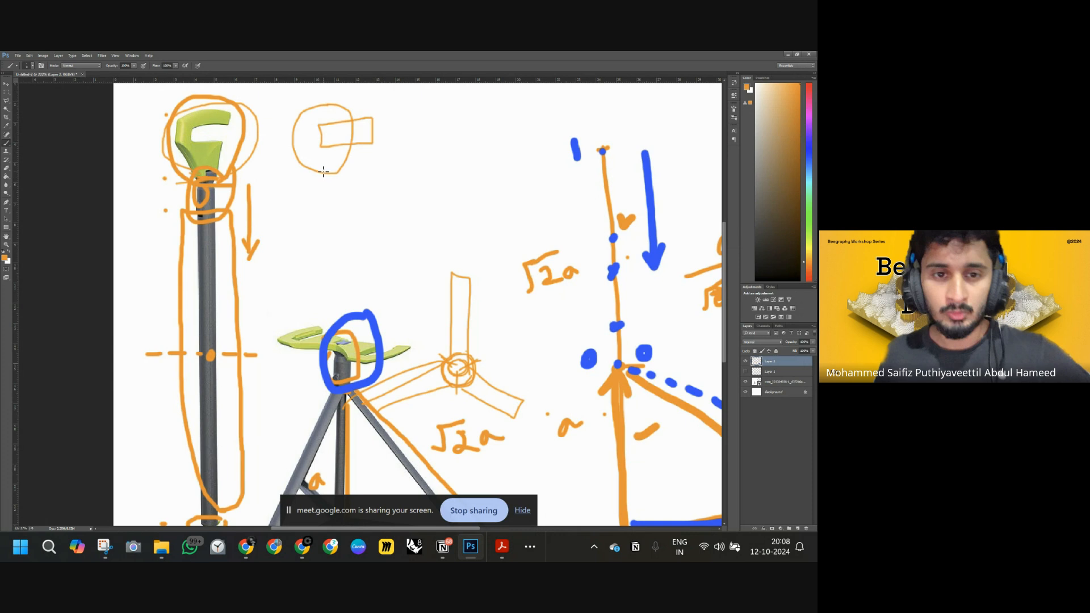
left_click_drag(320, 168, 320, 229)
mouse_move(320, 166)
left_mouse_down()
mouse_move(332, 178)
mouse_move(332, 223)
left_mouse_up()
mouse_move(469, 117)
left_mouse_down()
mouse_move(436, 100)
mouse_move(419, 166)
mouse_move(463, 165)
mouse_move(465, 142)
mouse_move(441, 143)
mouse_move(436, 119)
mouse_move(470, 119)
left_mouse_up()
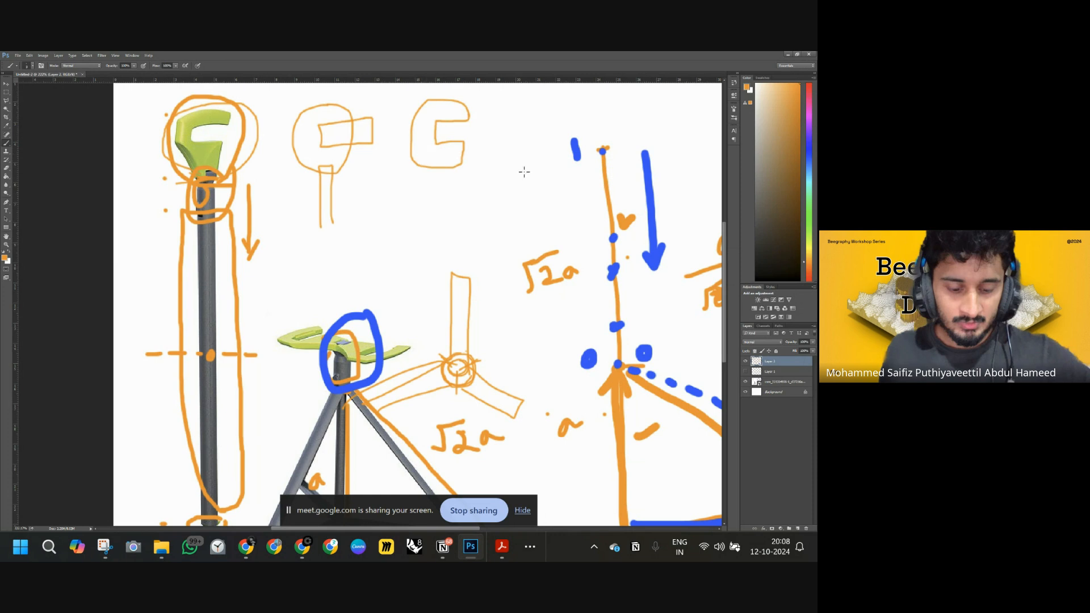
- Switch back to the Workshop 4C File in Beegraphy and add a Circle node in the empty area beside the handle base group
mouse_move(293, 547)
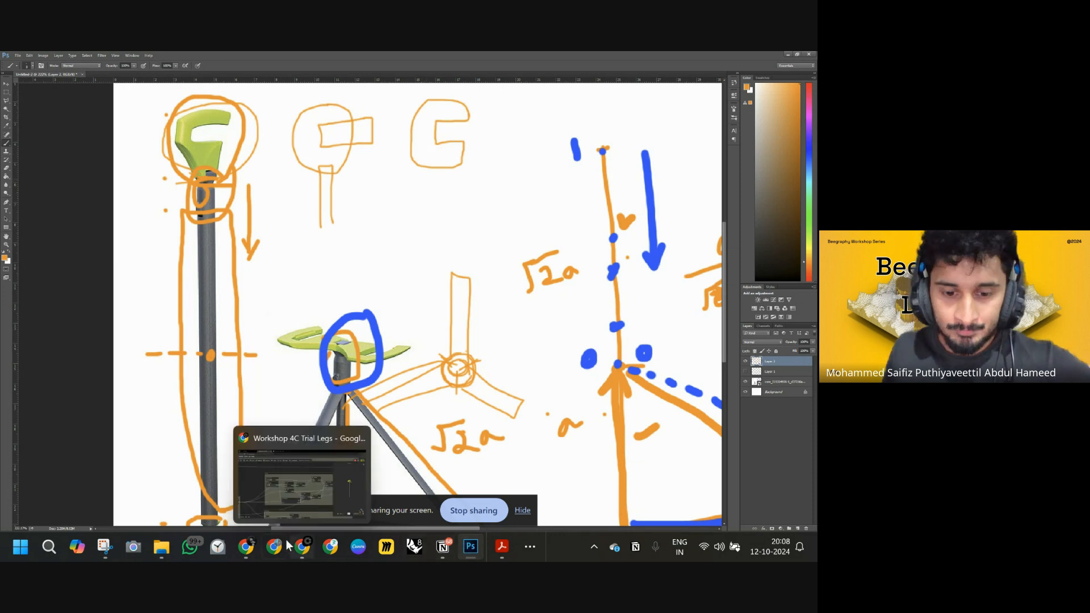
mouse_move(246, 546)
left_click(309, 477)
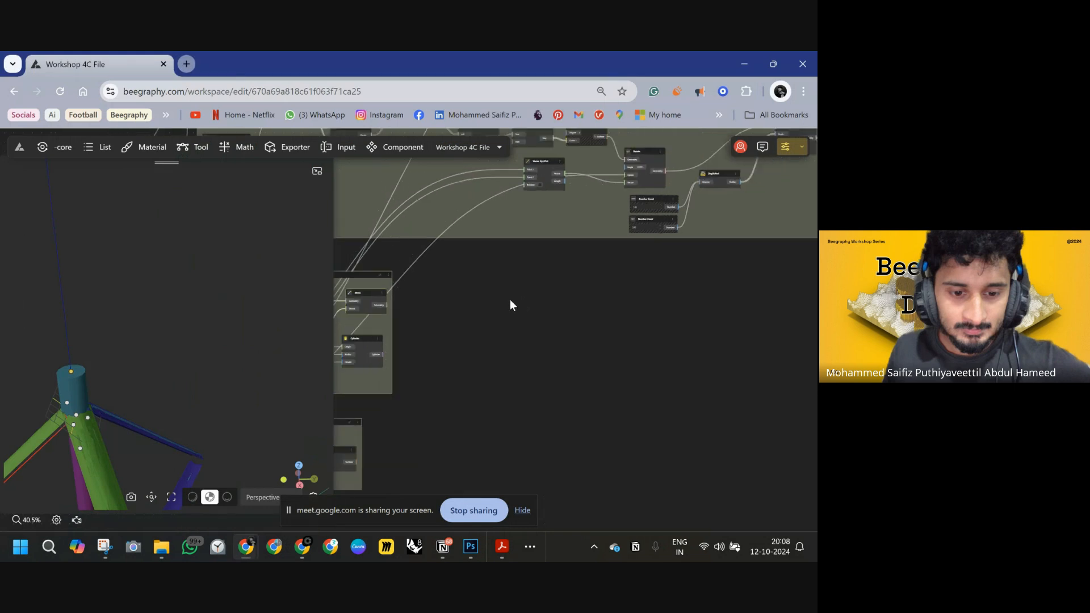
scroll(562, 284, "up", 2)
double_click(556, 287)
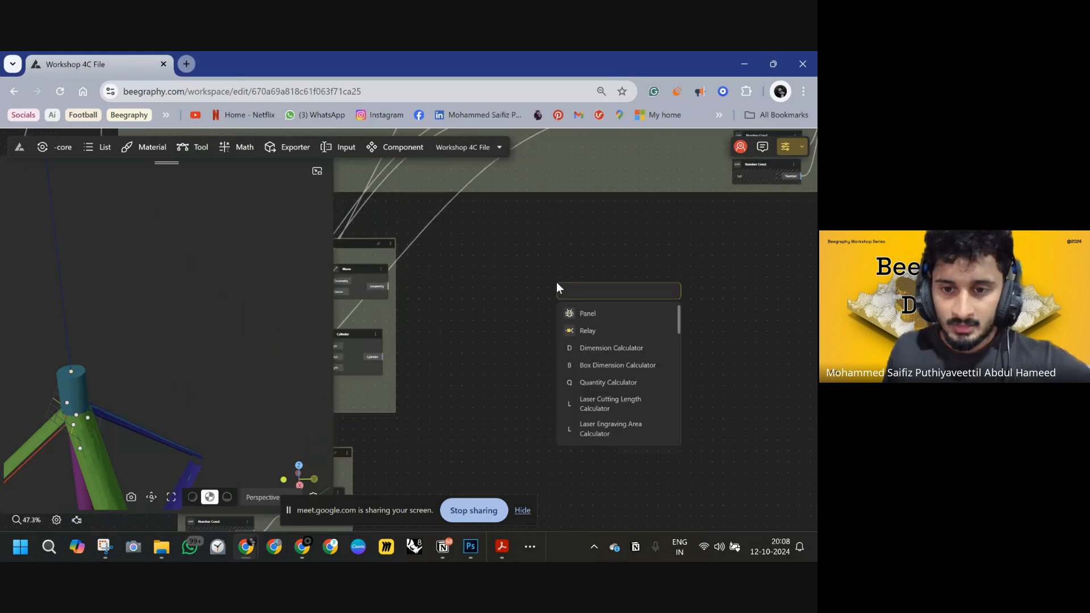
type("circle")
left_click(587, 314)
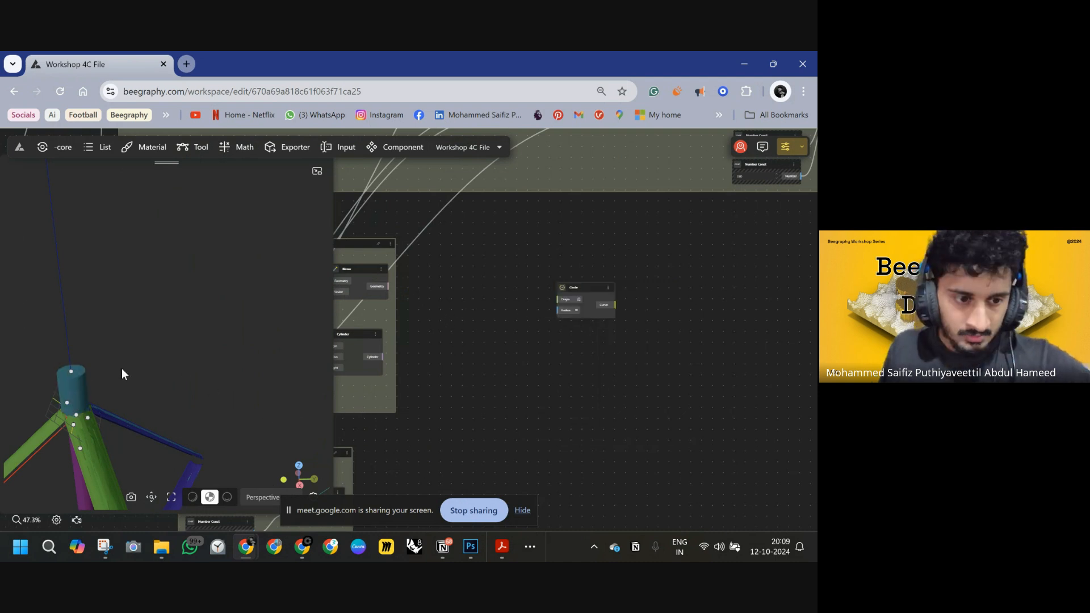
- Connect the Geometry output of the Move node for the cylinder's top point to the Circle node's Origin
left_click(72, 373)
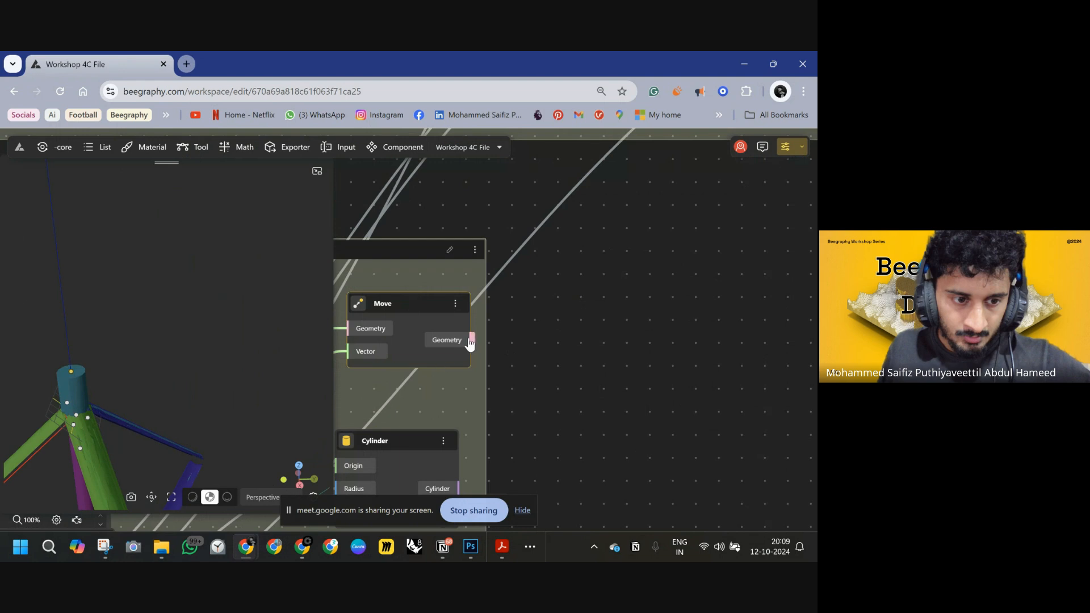
scroll(469, 342, "down", 5)
mouse_move(485, 342)
left_mouse_down()
mouse_move(632, 353)
mouse_move(681, 321)
left_mouse_up()
left_click_drag(687, 368, 535, 367)
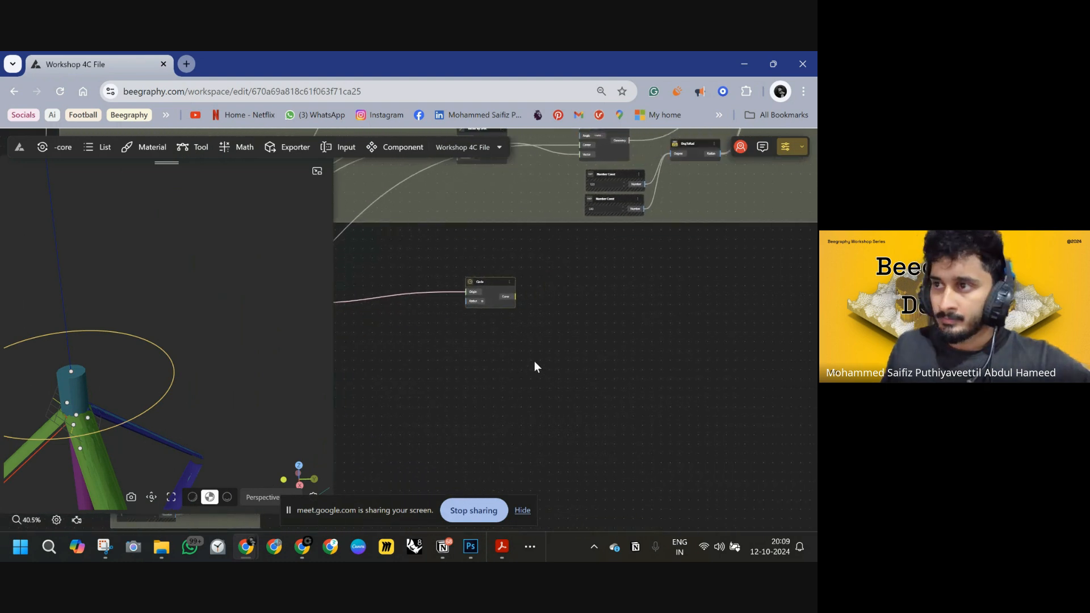
double_click(553, 339)
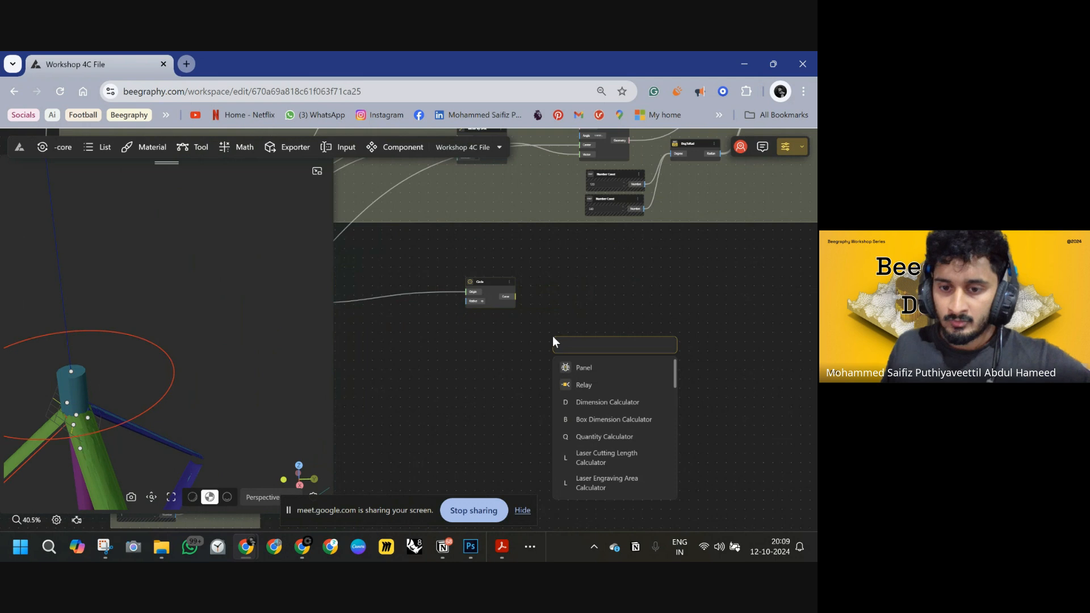
type("RADIU")
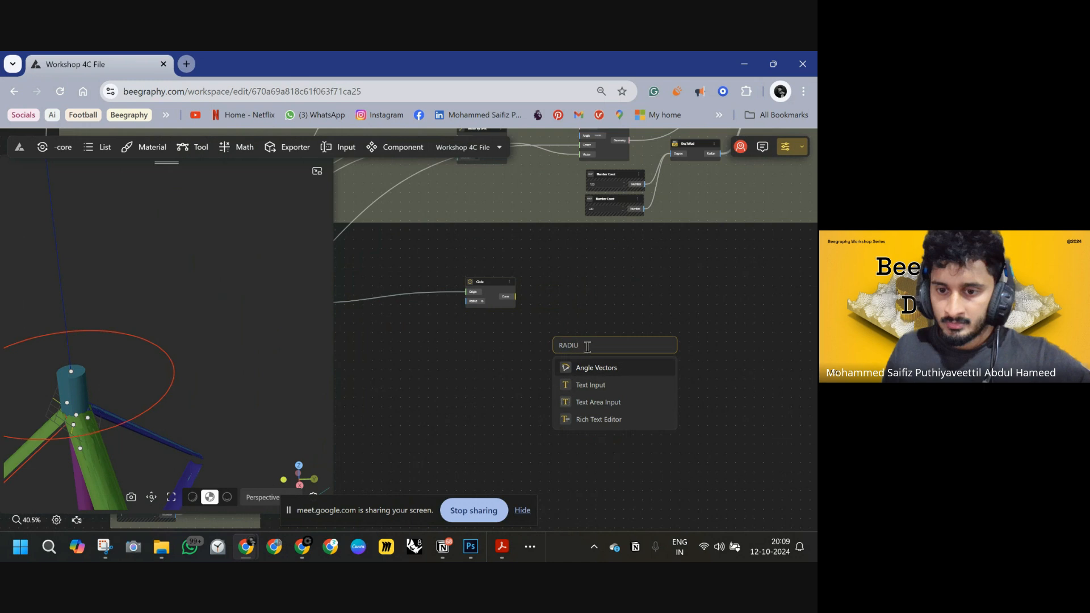
left_click(522, 331)
- Move the Circle node aside, add a Range Input from 10 to 50 and connect its Number output to the Circle's Radius
left_click_drag(522, 331, 596, 341)
left_click_drag(573, 294, 631, 301)
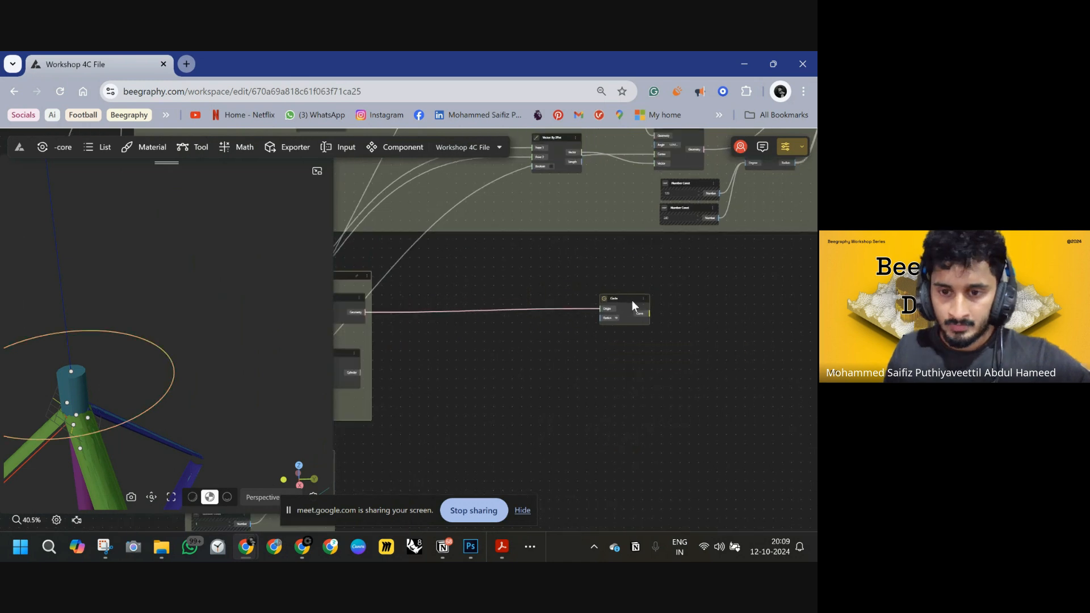
double_click(539, 328)
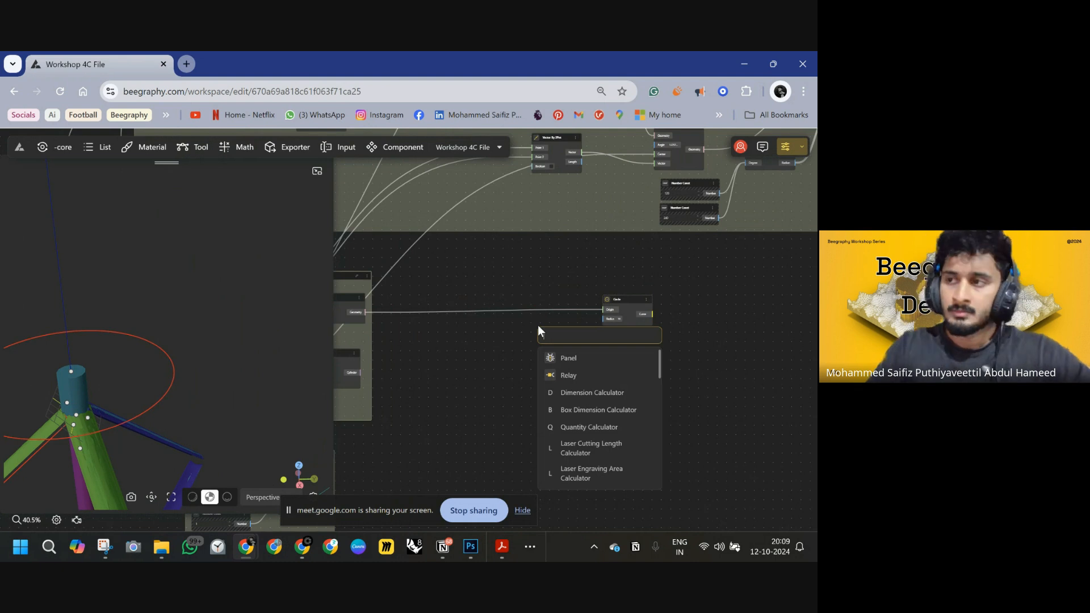
type("1")
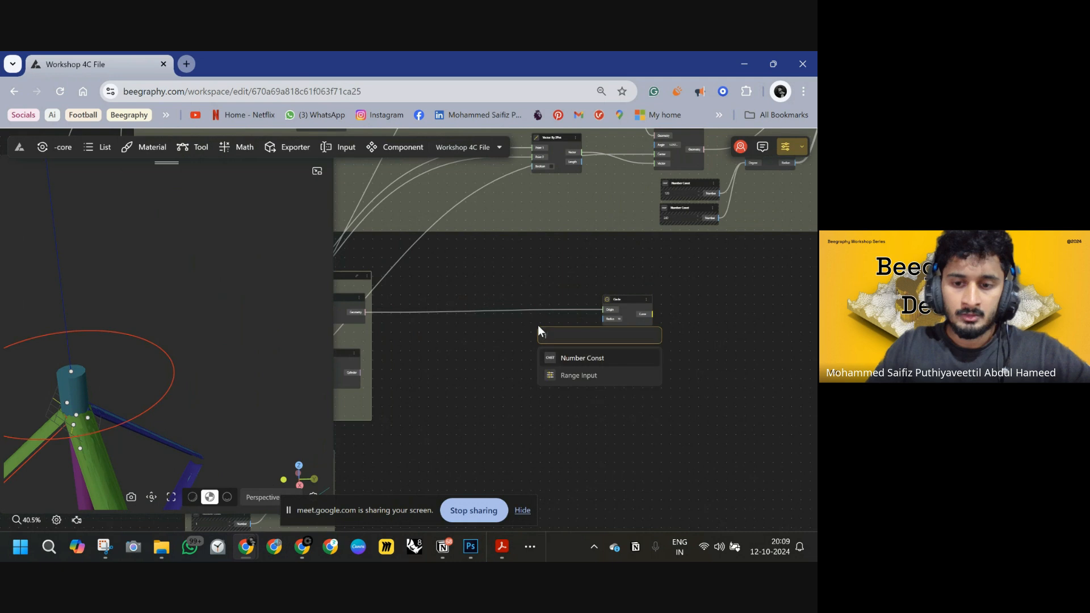
type("0<")
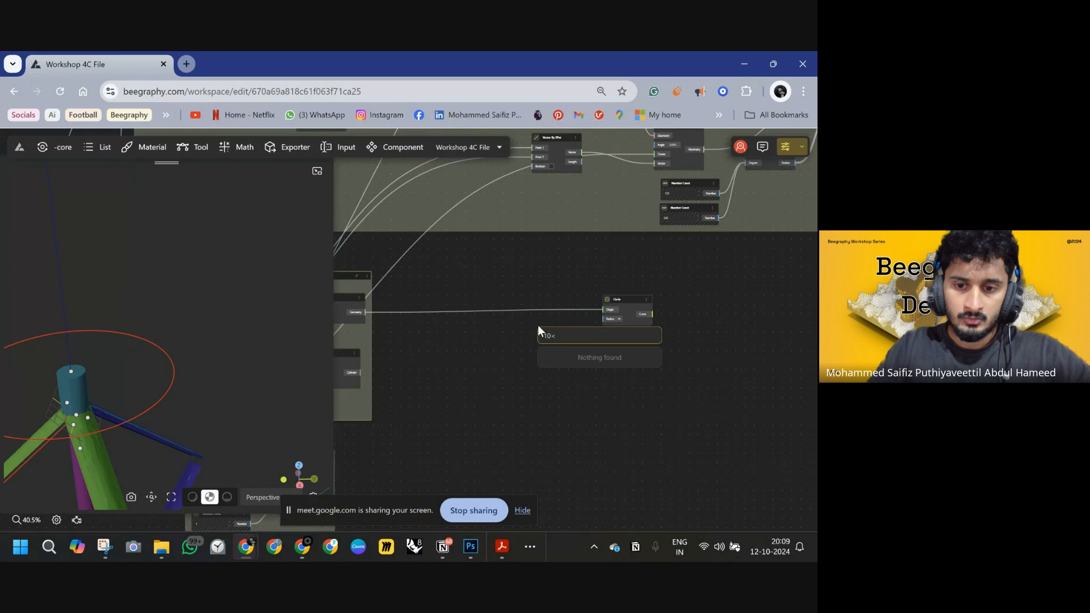
type("50")
key("Return")
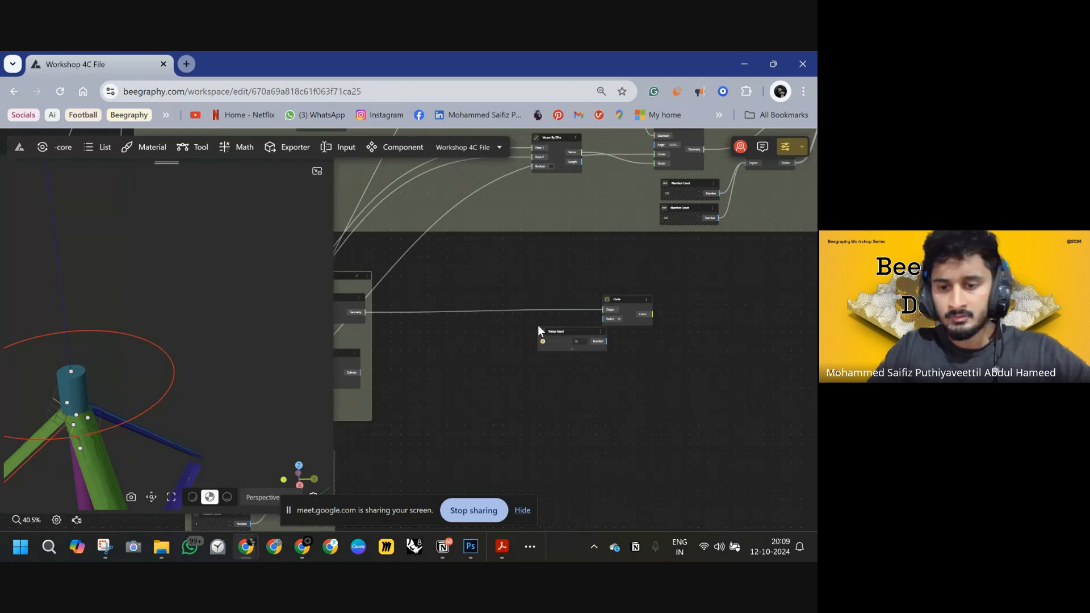
left_click_drag(550, 341, 606, 321)
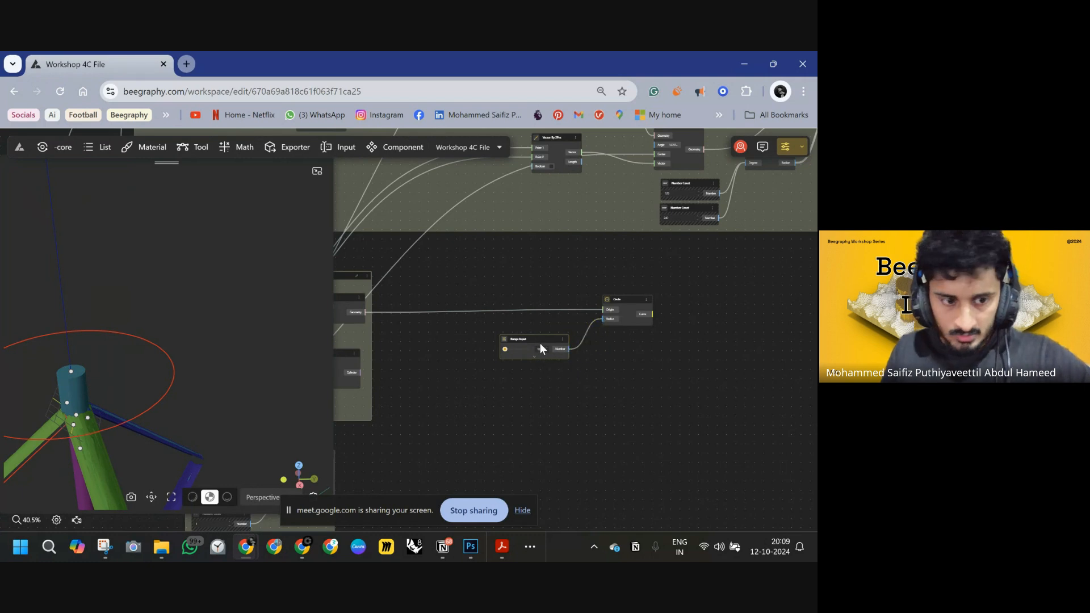
left_click_drag(537, 338, 534, 332)
- Add a Curve To Surface node beside the Circle node and connect the Circle's Curve output to its Curve input
scroll(139, 348, "down", 8)
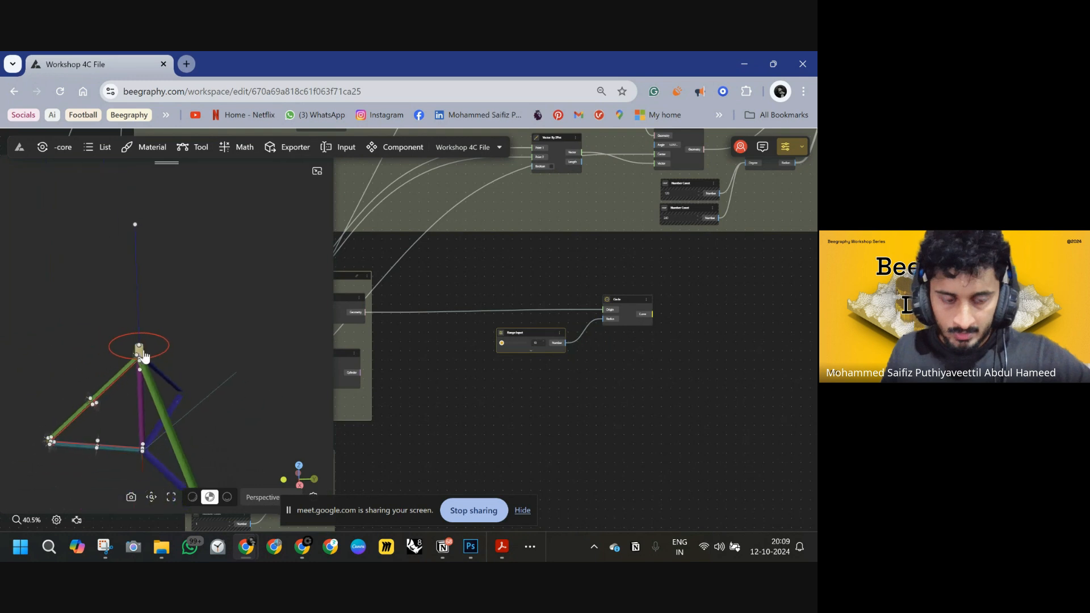
scroll(143, 354, "down", 5)
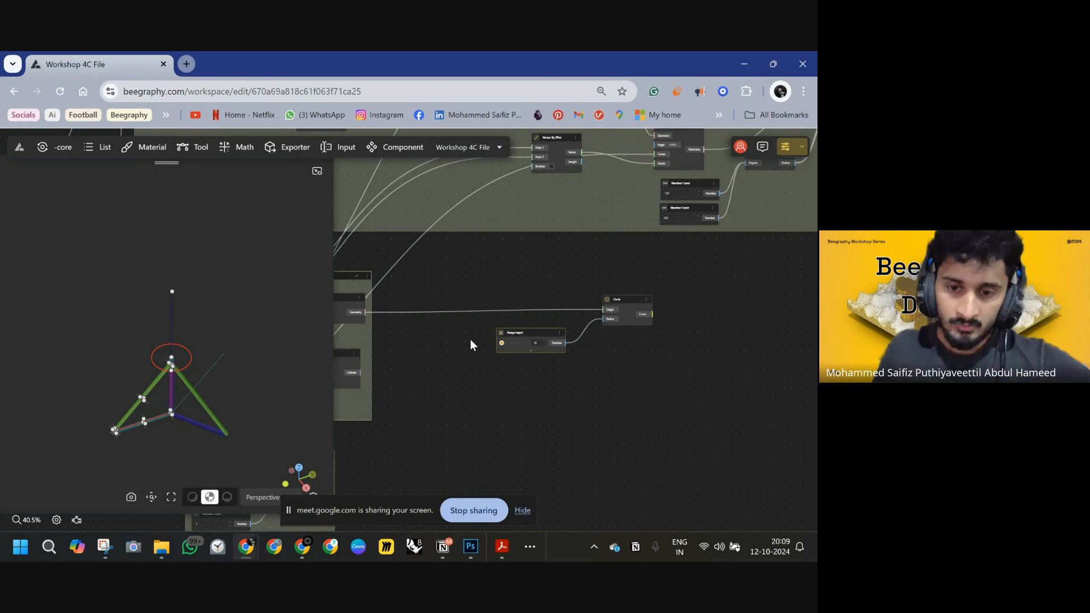
scroll(568, 352, "up", 5)
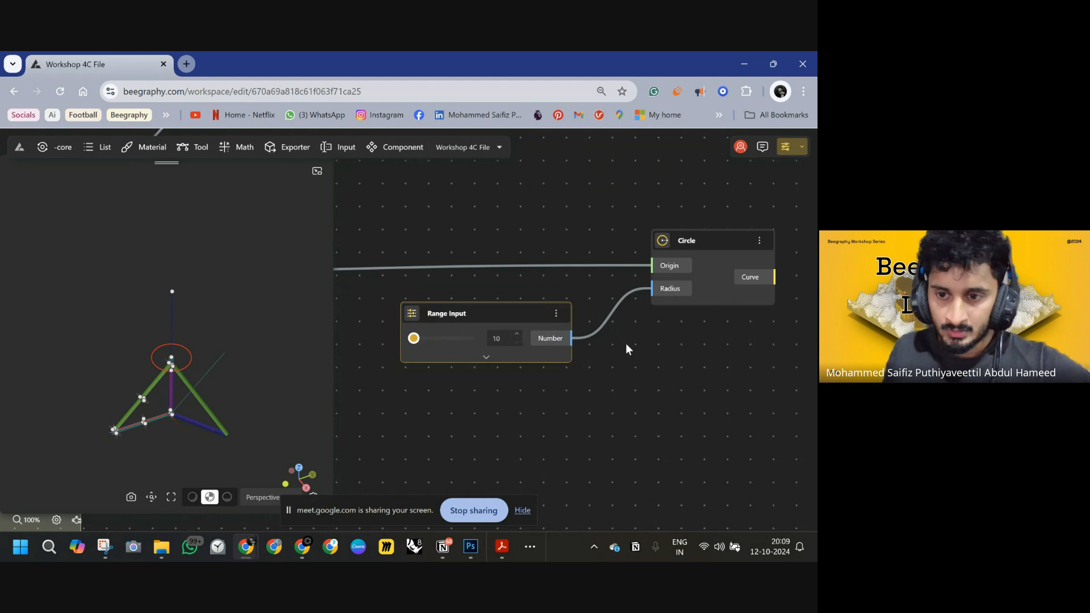
left_click_drag(625, 345, 637, 369)
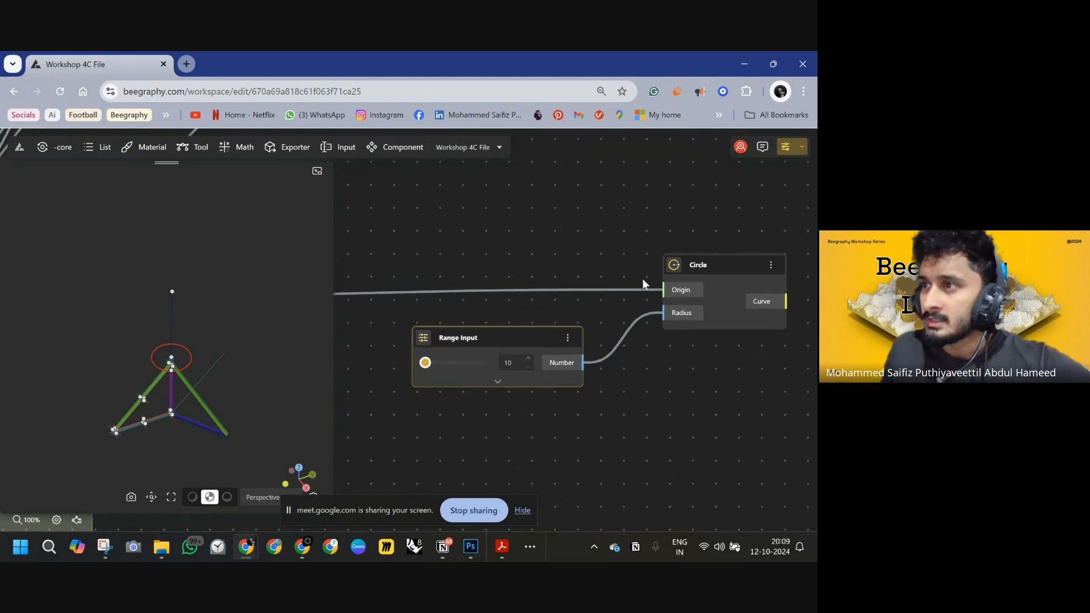
middle_click_drag(721, 268, 478, 237)
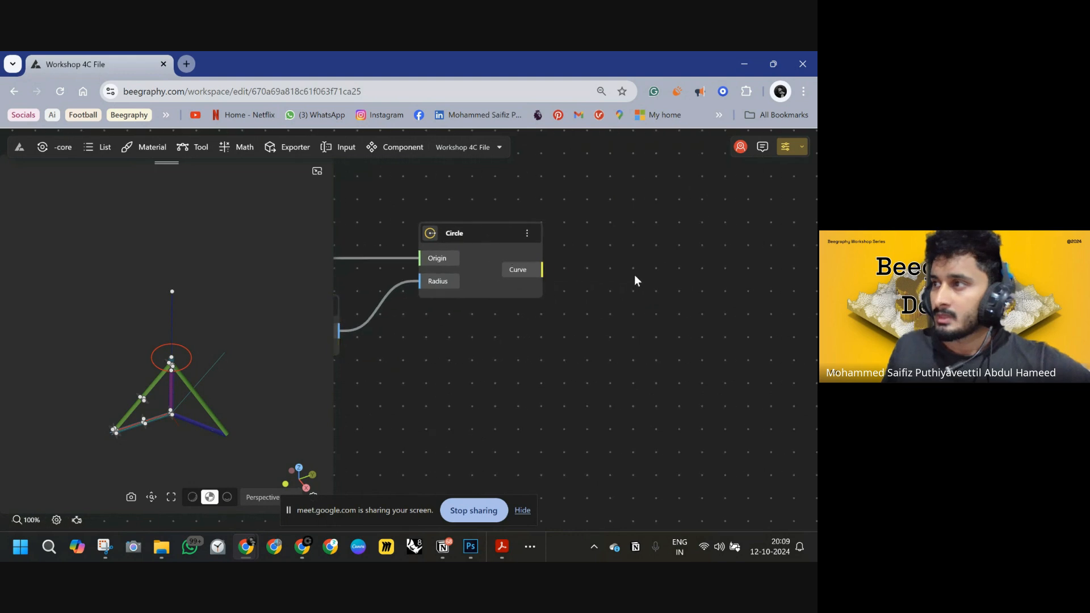
double_click(634, 274)
type("cu")
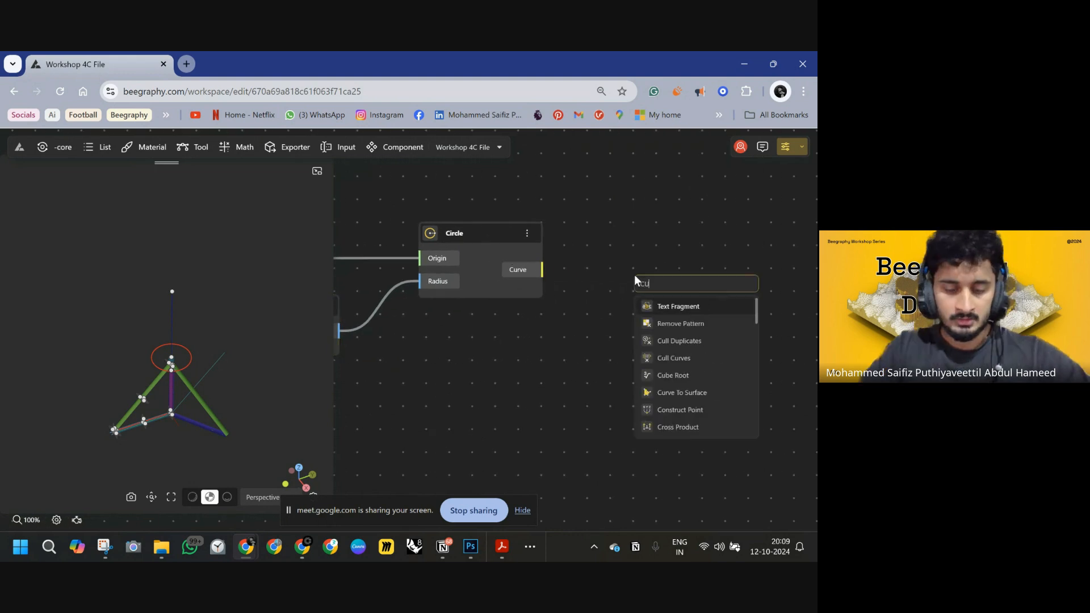
left_click(679, 393)
left_click_drag(639, 320, 543, 269)
left_click_drag(670, 290, 665, 236)
- Add a Side Thickness node and connect the Curve To Surface node's Surface output to its Surface input
scroll(596, 270, "down", 4)
double_click(610, 229)
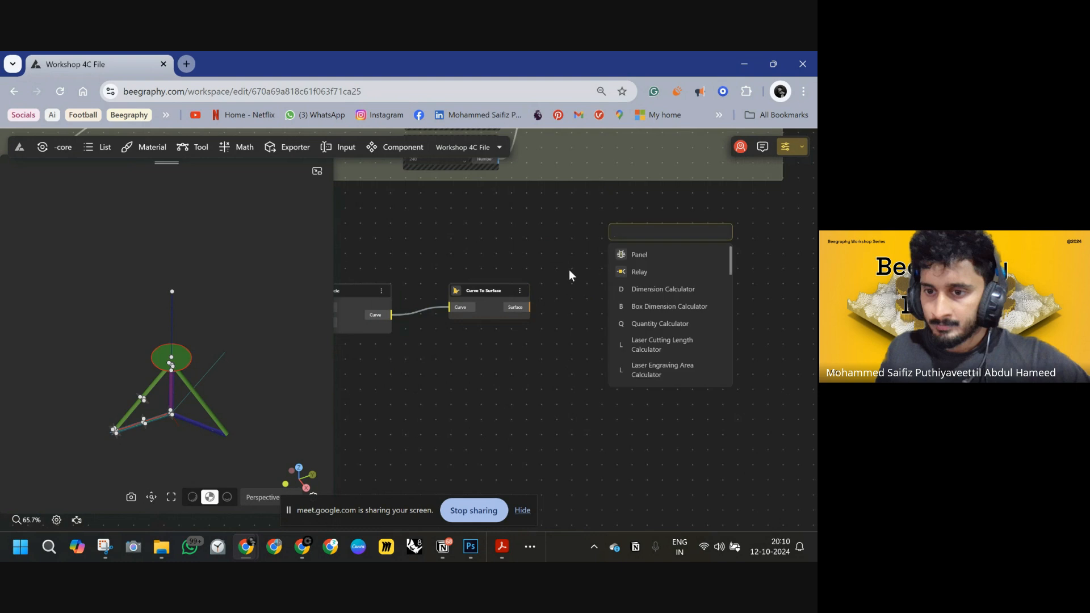
type("SIDE")
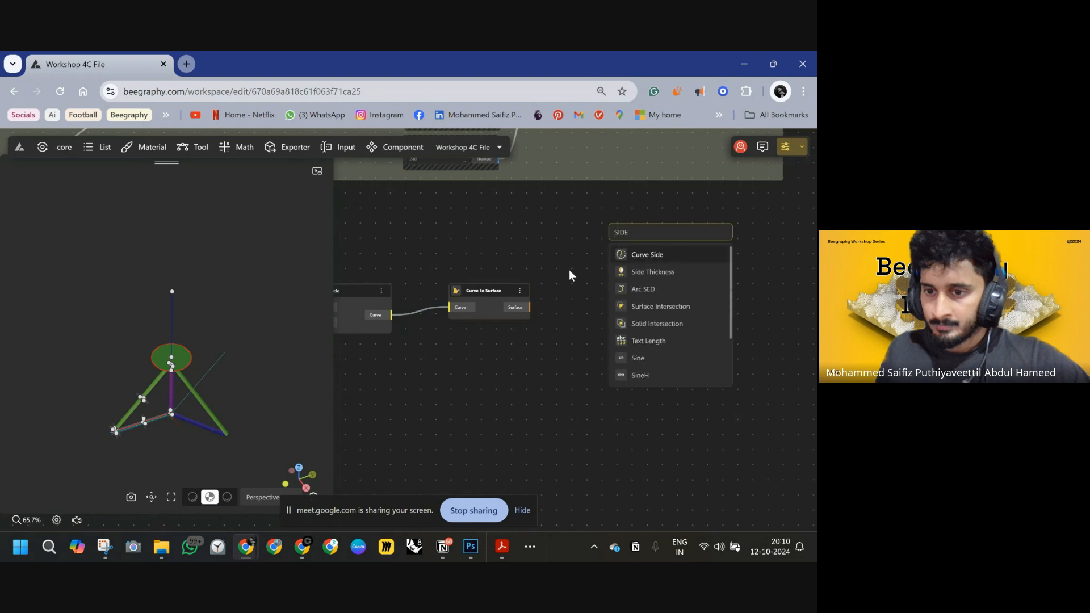
left_click(643, 274)
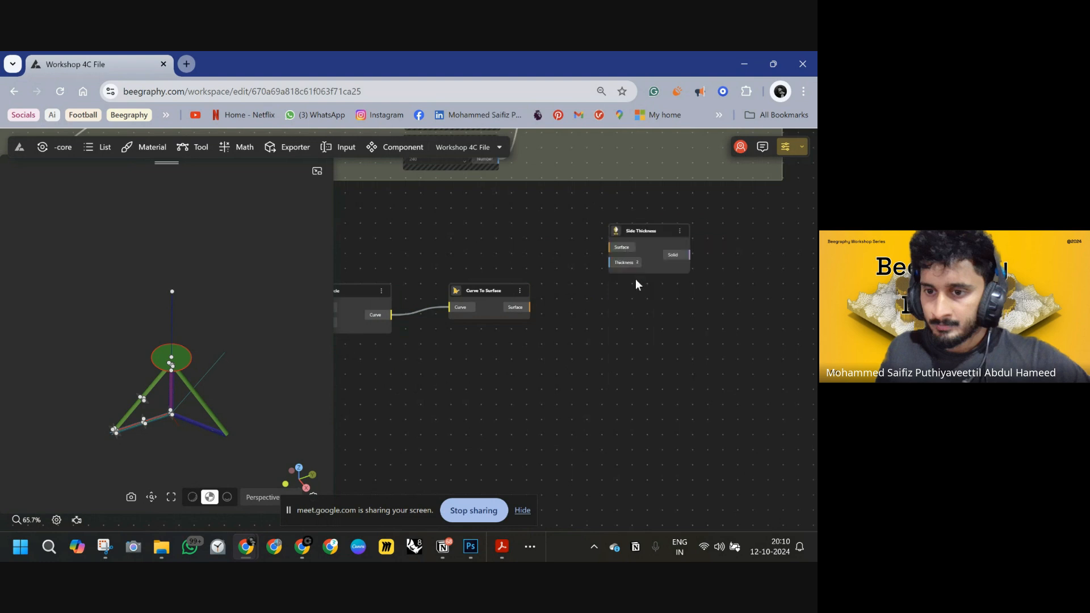
left_click_drag(633, 233, 590, 246)
left_click_drag(545, 277, 620, 310)
- Add a Range Input from 0.5 to 2 named HANDLE THICKNESS and connect it to the Side Thickness node's Thickness
left_click_drag(399, 285, 482, 258)
double_click(458, 261)
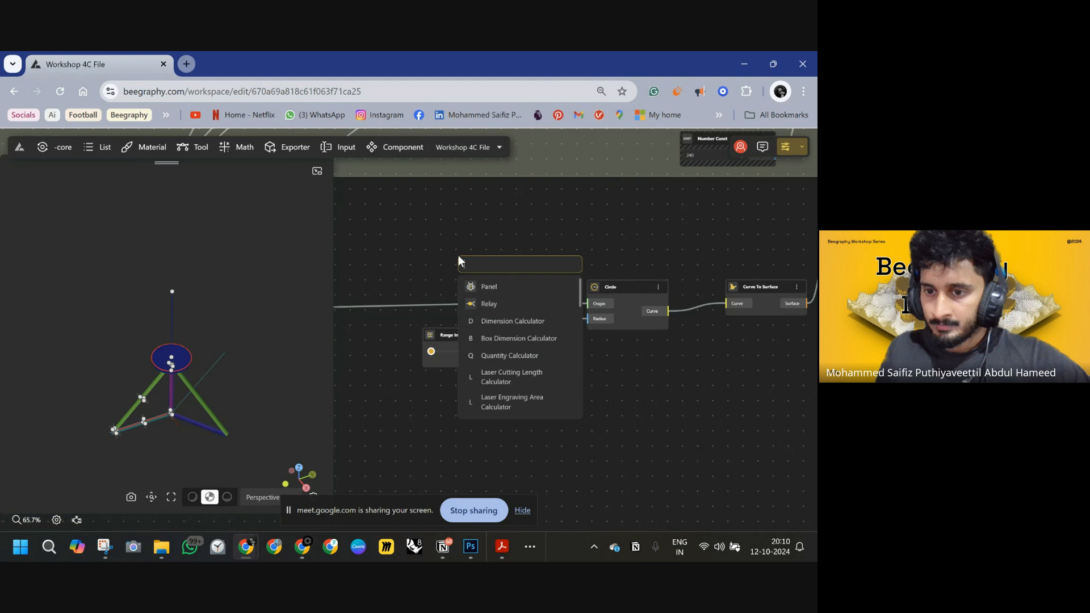
type("10.")
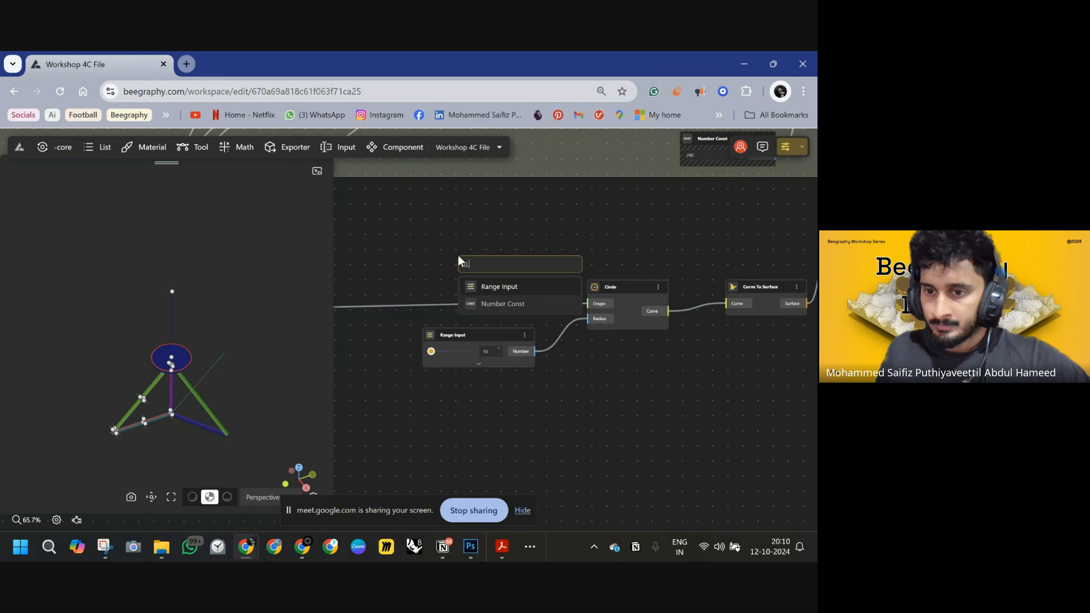
type("5 <2")
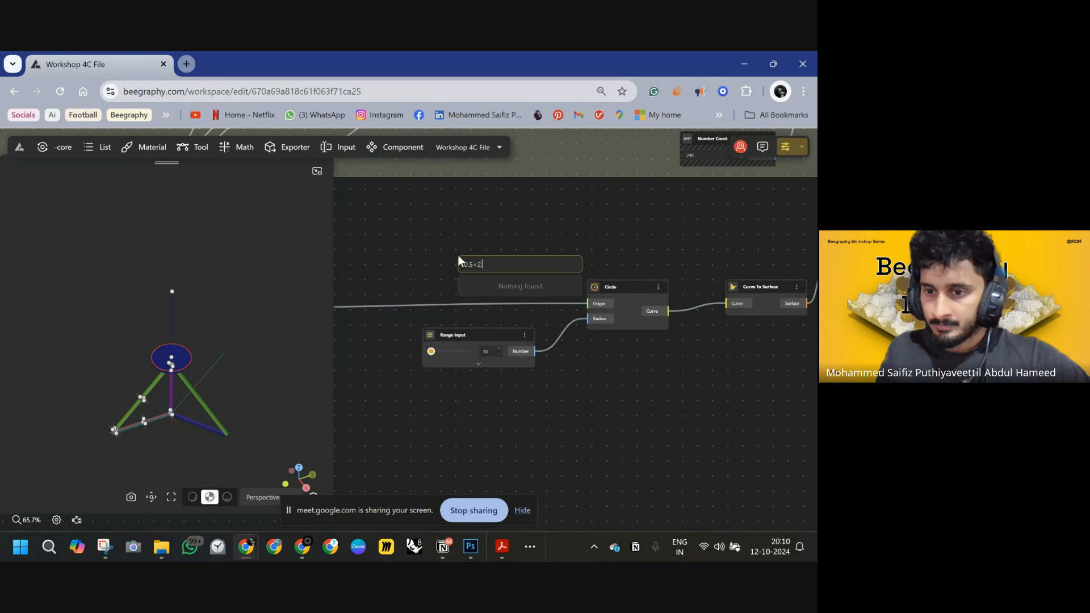
key("Return")
left_click_drag(512, 261, 447, 255)
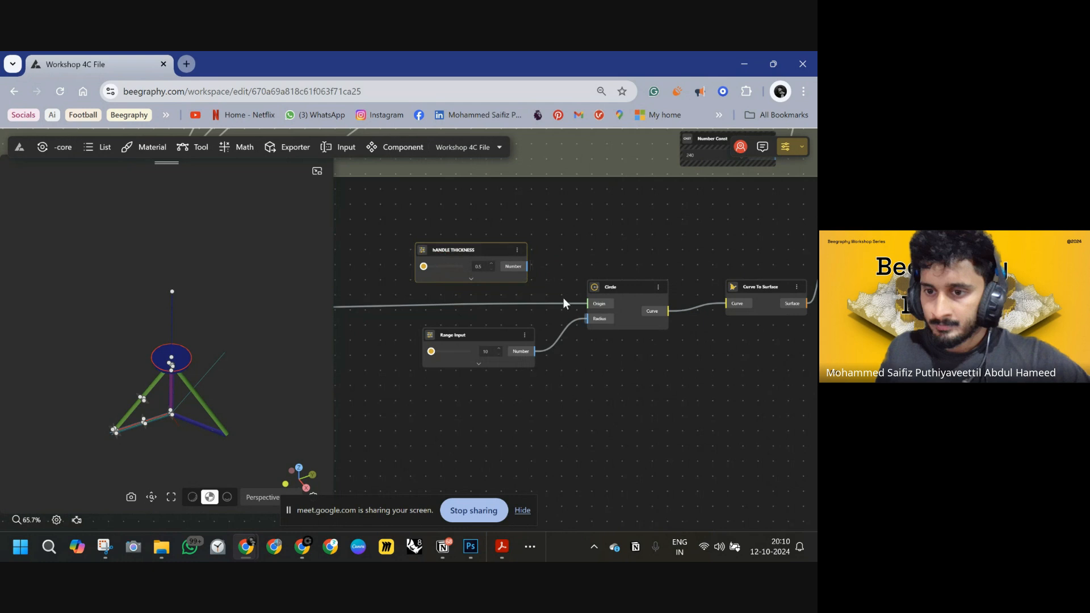
scroll(581, 280, "right", 5)
left_click_drag(713, 274, 409, 265)
- Rename the range input that feeds the Circle's Radius as HANDLE RADIUS
scroll(514, 301, "left", 7)
scroll(513, 301, "down", 2)
left_click(492, 290)
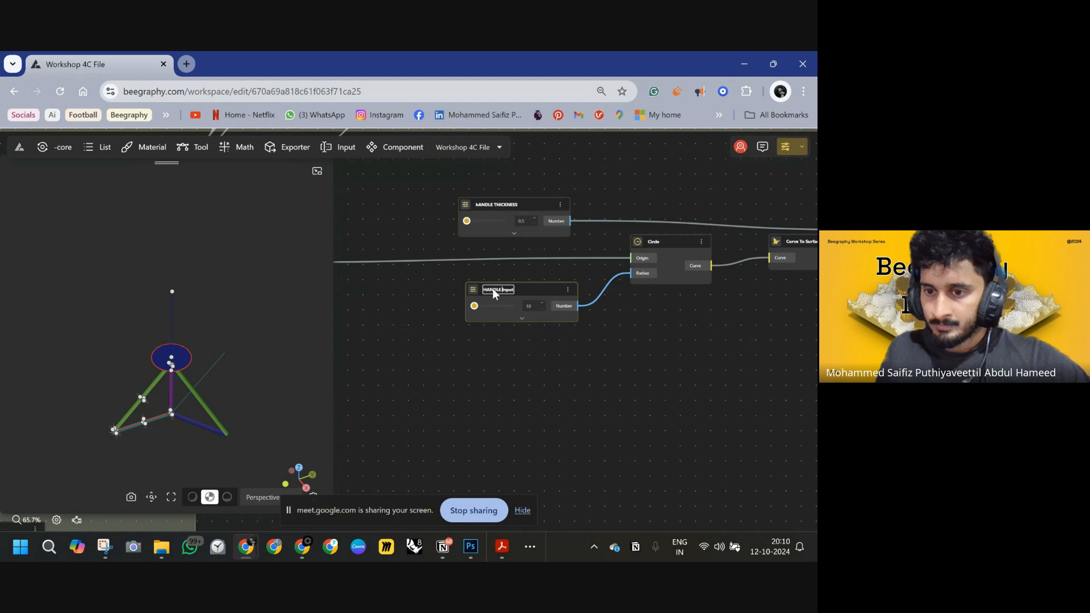
type("IUS")
key("Return")
- Examine the thickened circular seat on top of the tripod up close, together with its Side Thickness node
right_click_drag(619, 347, 516, 358)
scroll(515, 363, "down", 3)
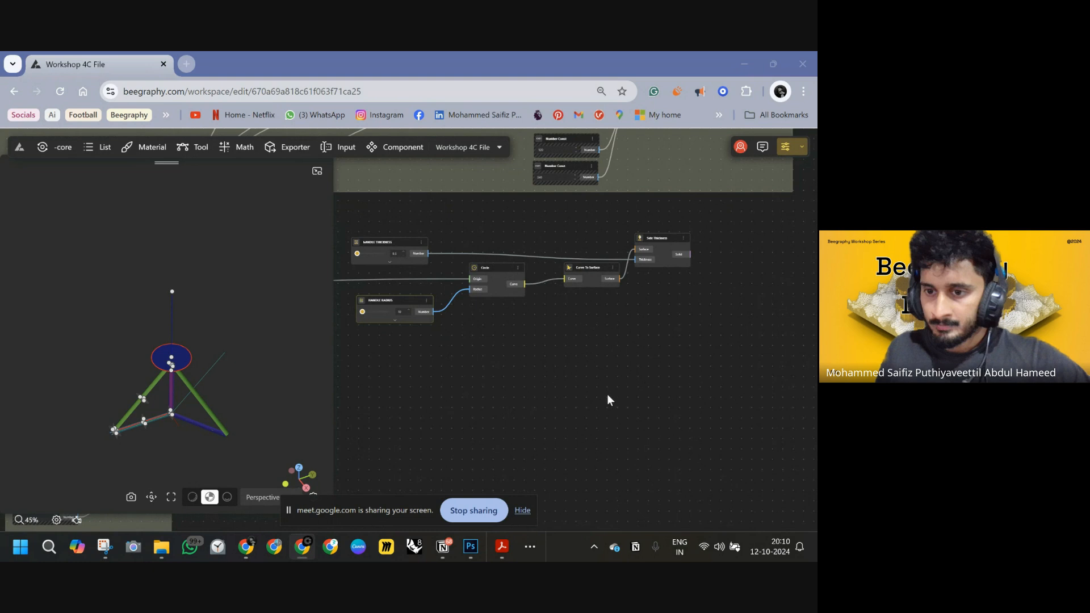
scroll(193, 353, "up", 5)
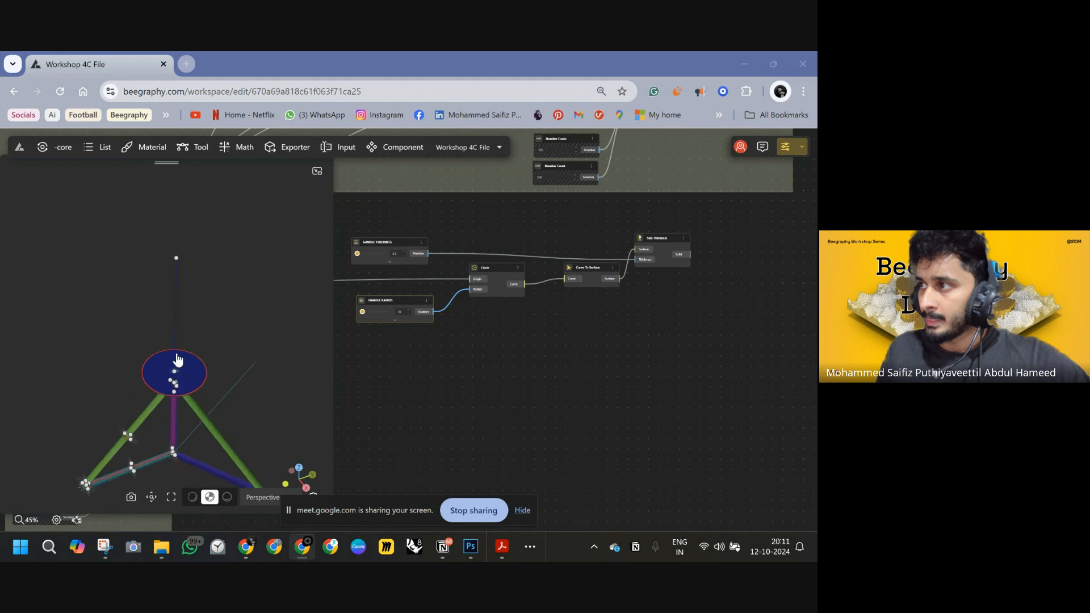
left_click_drag(233, 454, 233, 428)
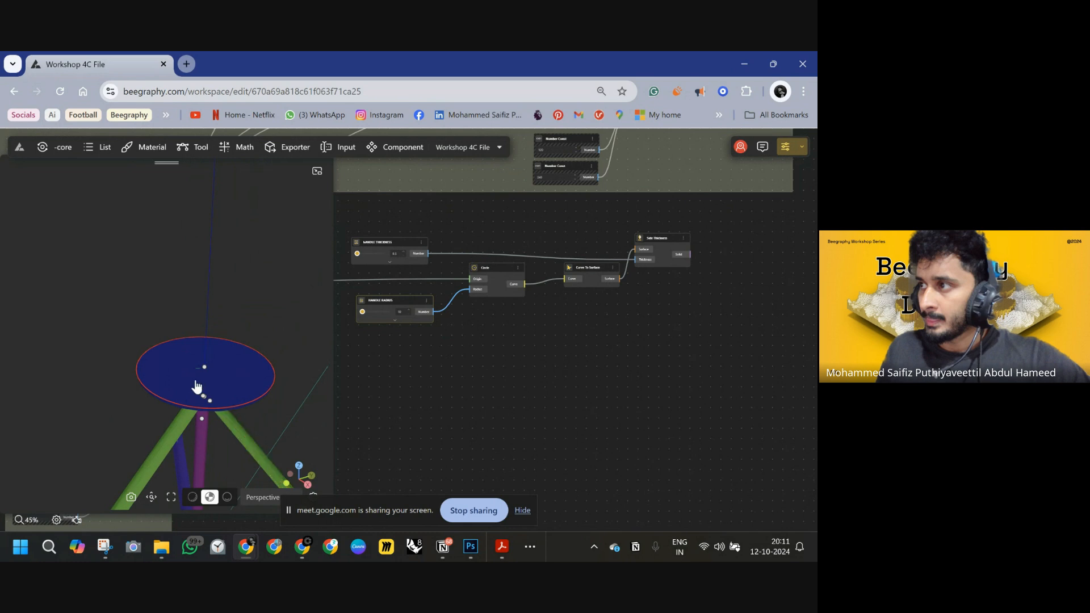
mouse_move(302, 547)
left_click_drag(714, 278, 669, 281)
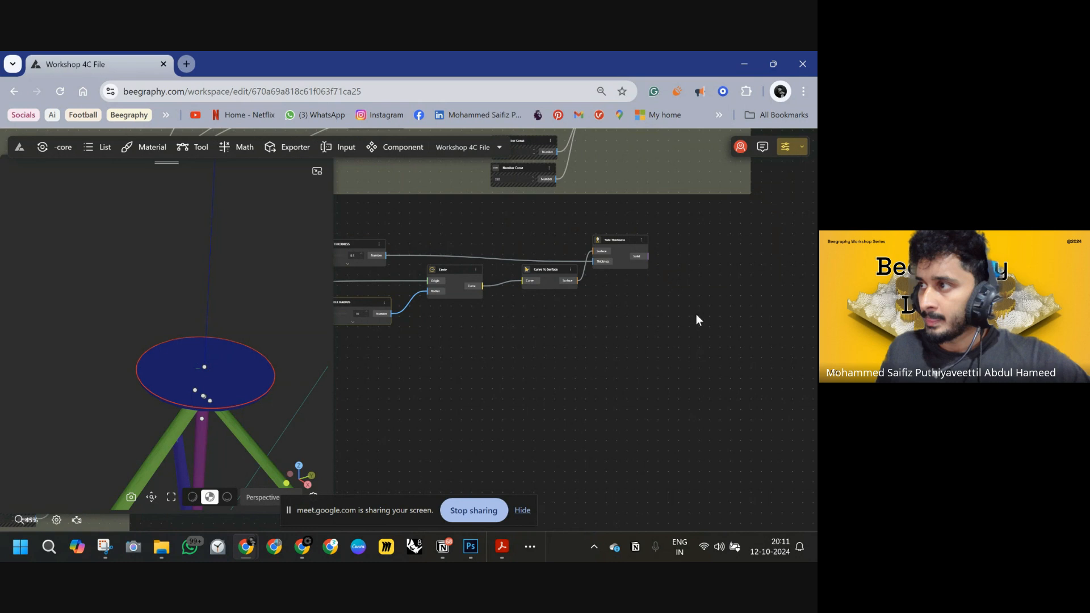
left_click_drag(620, 240, 627, 238)
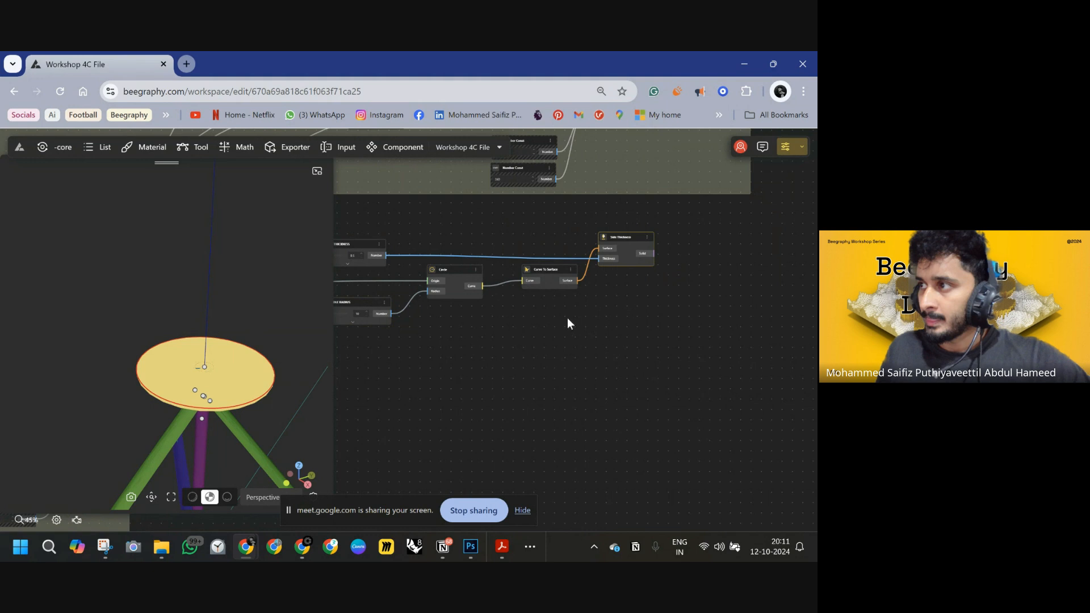
left_click_drag(576, 317, 623, 318)
- Add a PlaneXZ node below the Circle node and connect the cylinder top point's Move Geometry output to its Origin
double_click(447, 352)
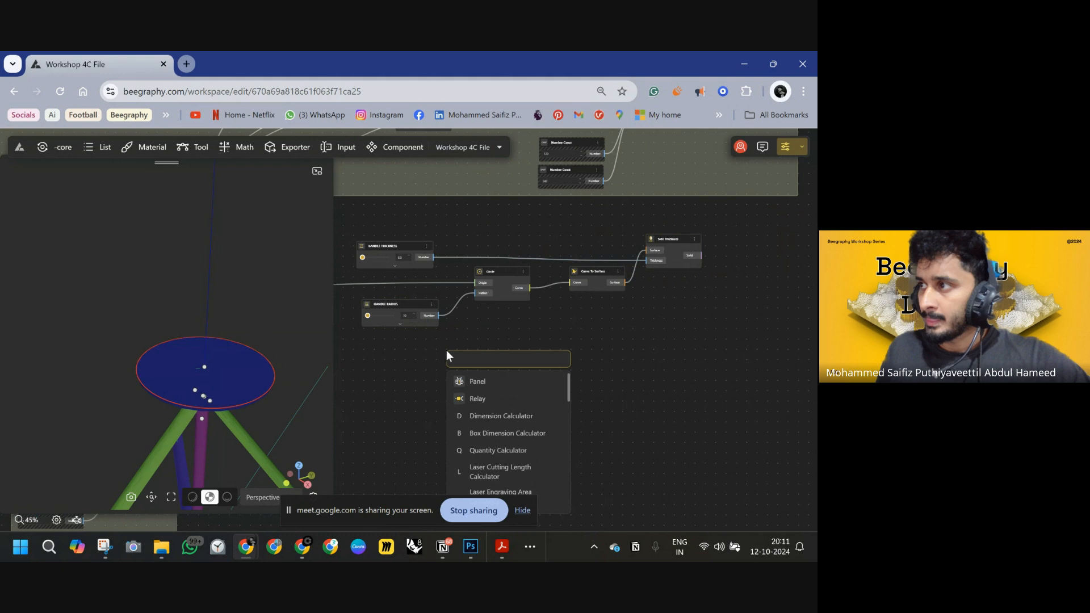
type("x")
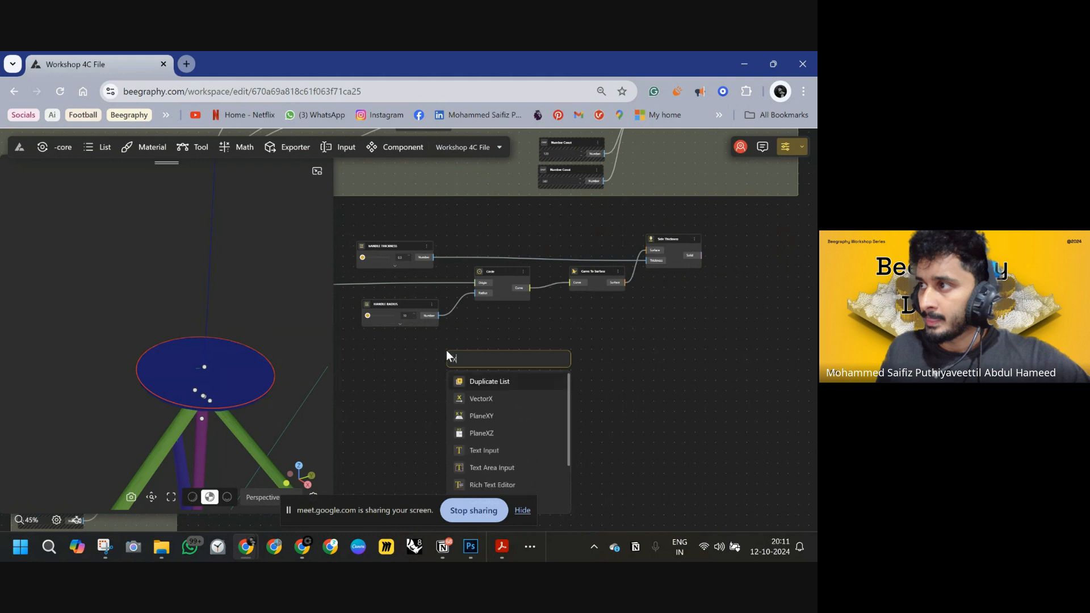
type("z")
left_click(487, 384)
left_click_drag(486, 349, 491, 343)
left_click_drag(552, 378, 785, 367)
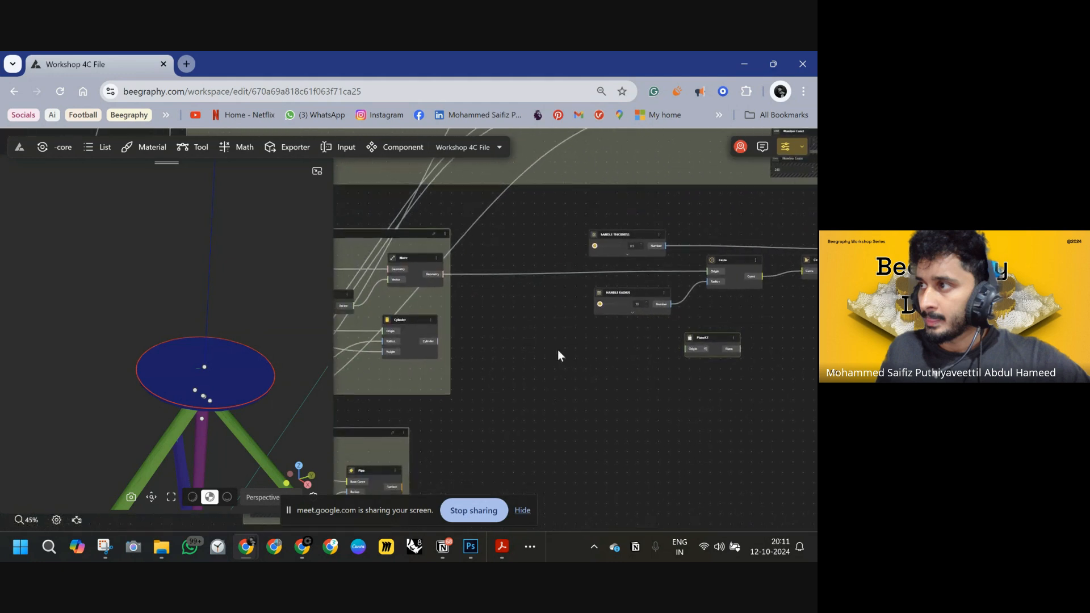
left_click_drag(444, 275, 685, 351)
- Add a Circle CNR node below the Curve To Surface node and connect the PlaneXZ node's Plane output to its Origin
left_click_drag(722, 389, 528, 382)
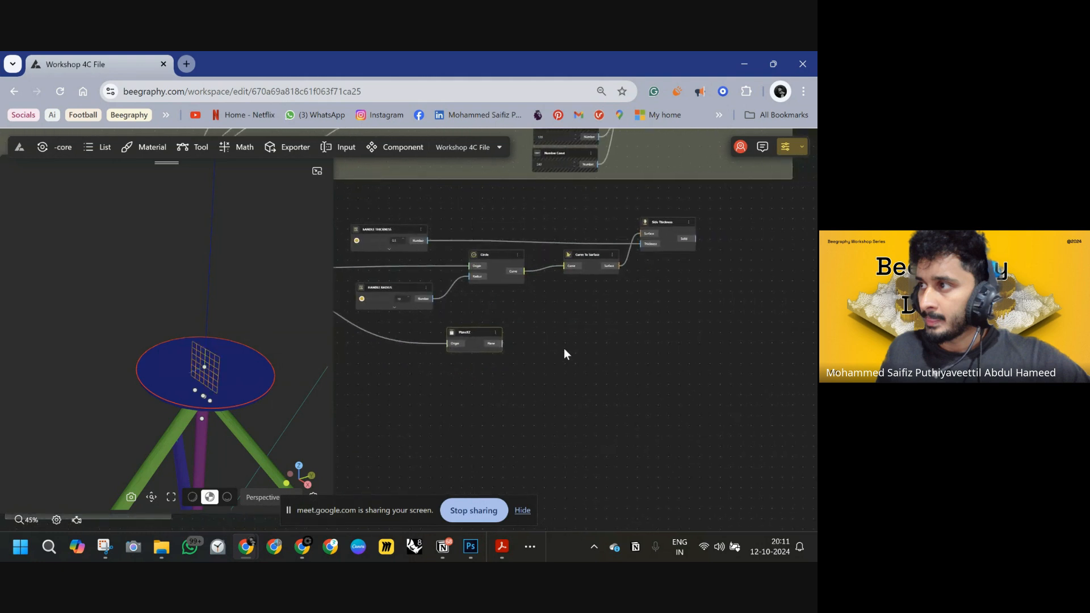
double_click(581, 340)
type("IR")
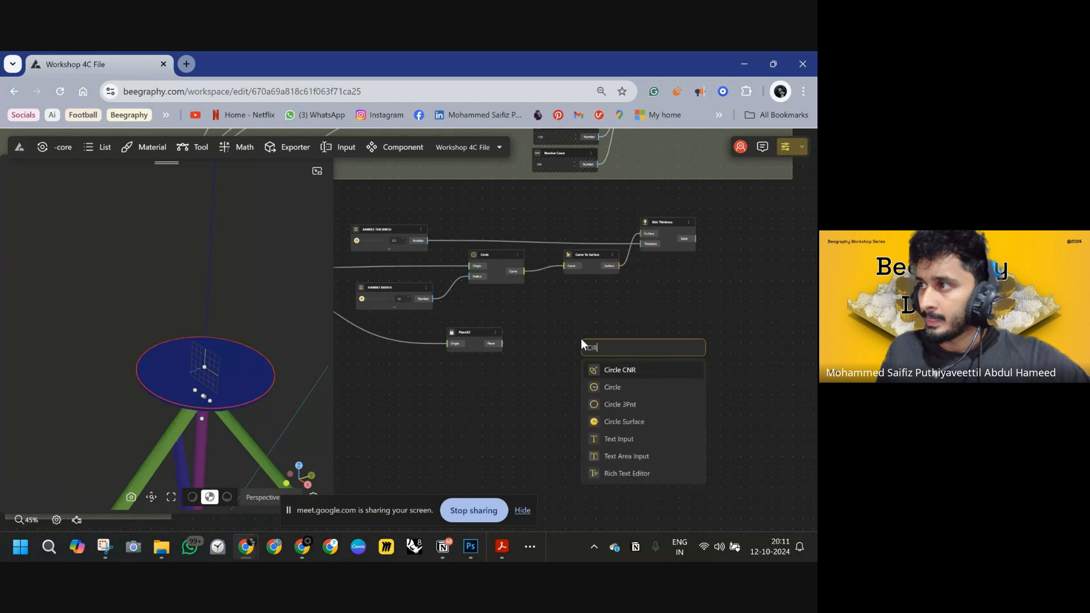
key("BackSpace")
type("R")
left_click(614, 370)
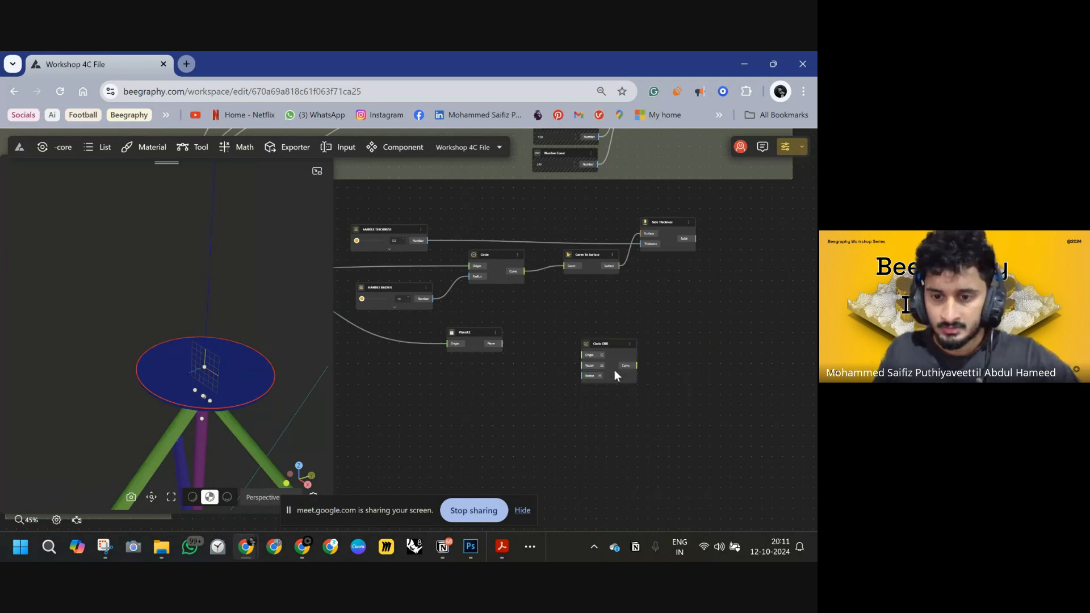
left_click_drag(605, 351, 584, 307)
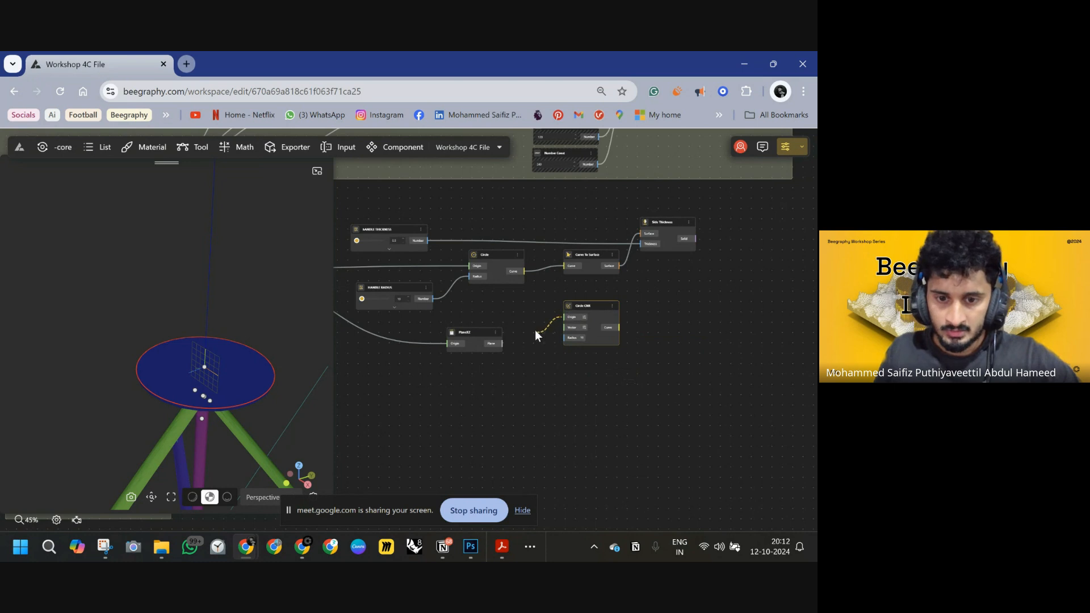
left_click_drag(525, 335, 502, 344)
right_click_drag(626, 352, 652, 359)
left_click_drag(618, 315, 654, 311)
left_click(554, 390)
double_click(555, 389)
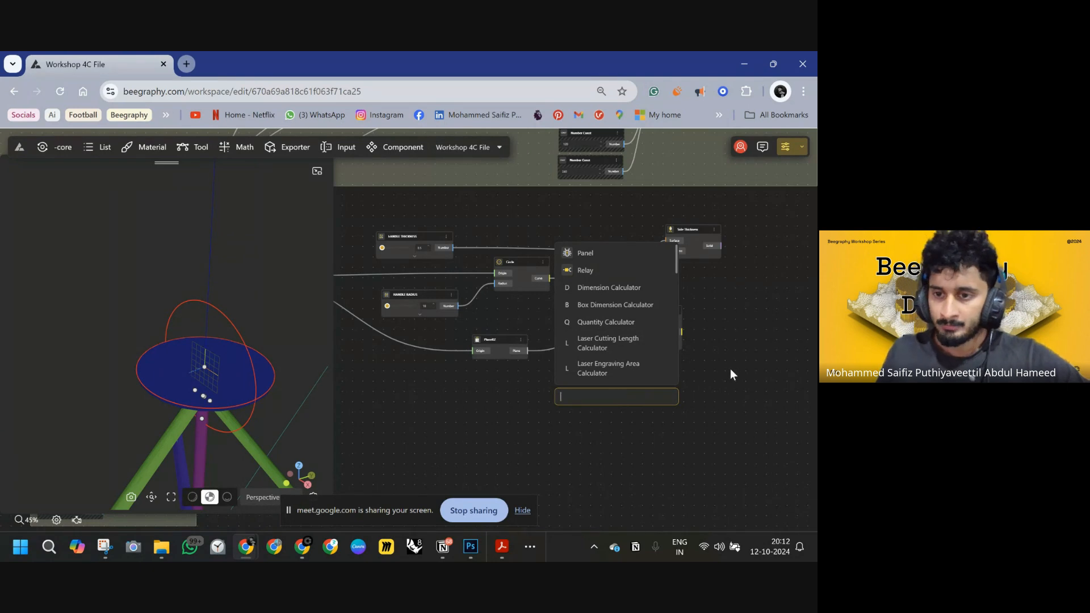
key("Escape")
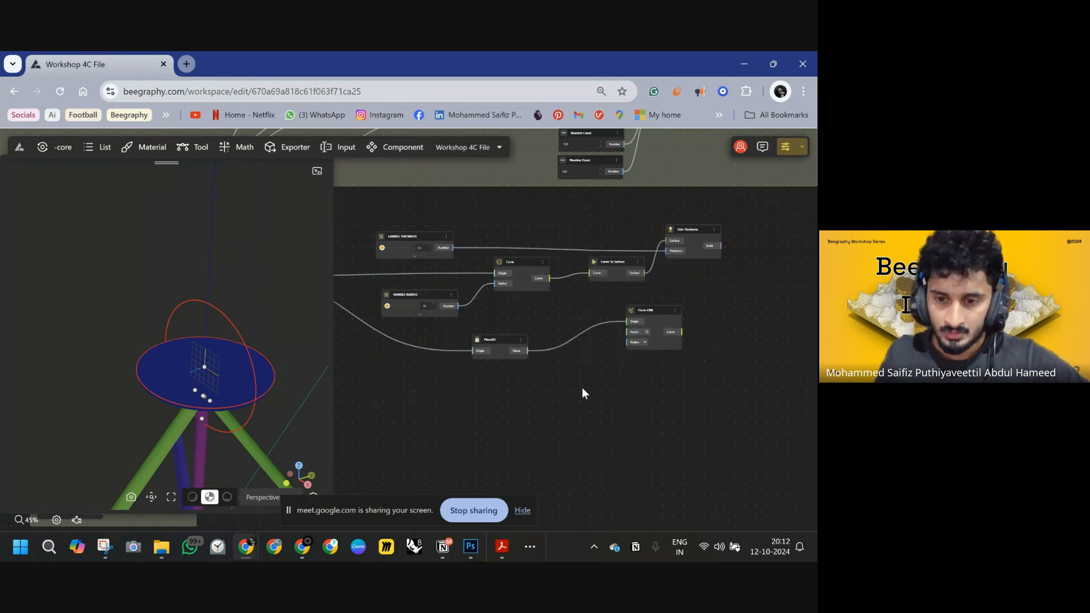
- Add a Math Expression node below the Circle CNR node and enter the expression X+1
double_click(583, 387)
type("MATH")
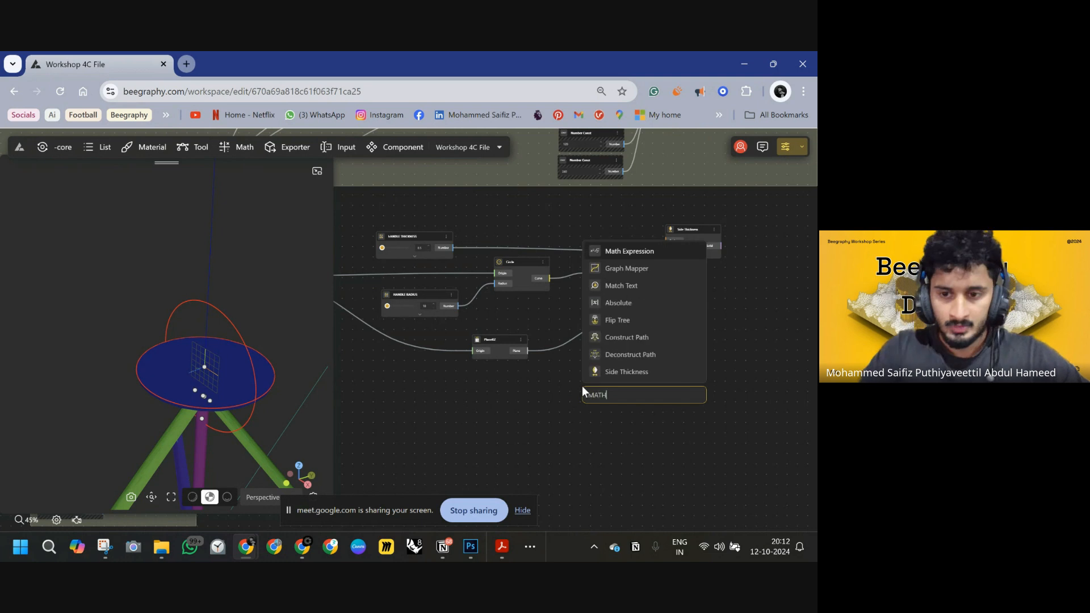
left_click(642, 256)
scroll(568, 414, "up", 3)
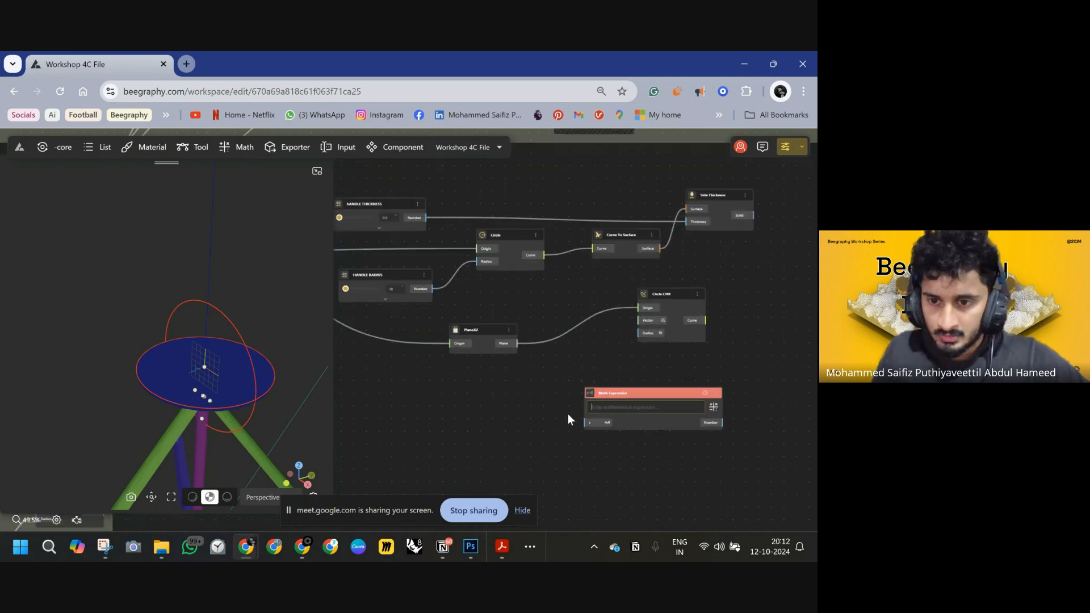
left_click(625, 405)
type("x+")
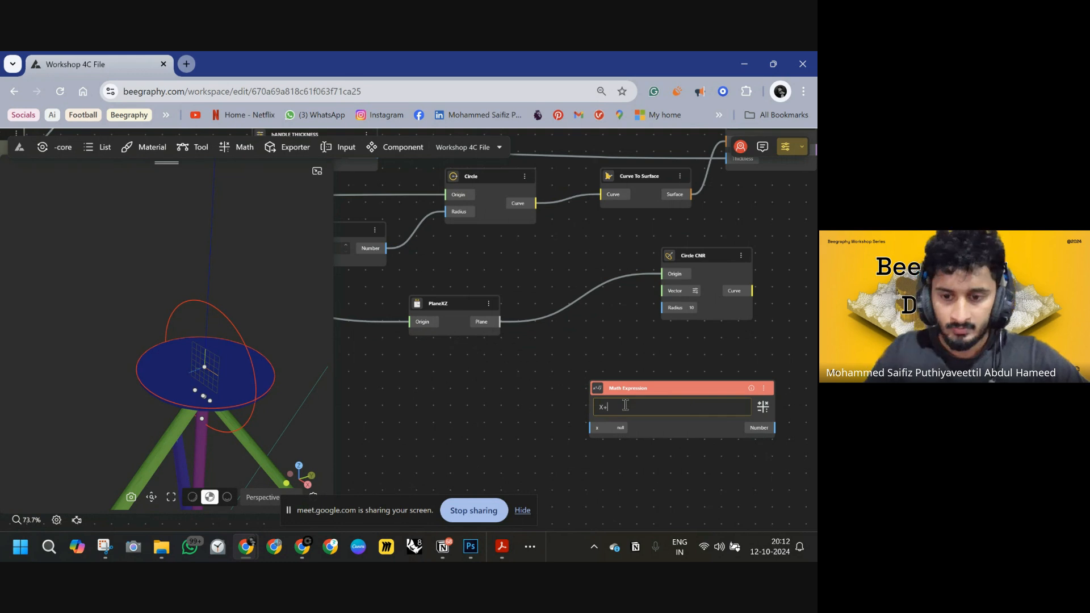
- Place the Math Expression node between the HANDLE RADIUS and Circle CNR nodes and connect HANDLE RADIUS's Number output to its x input
left_click_drag(649, 386, 550, 339)
left_click_drag(753, 249, 809, 288)
left_click_drag(594, 338, 628, 251)
right_click_drag(650, 343, 620, 405)
right_click_drag(434, 333, 471, 344)
left_click_drag(455, 315, 601, 361)
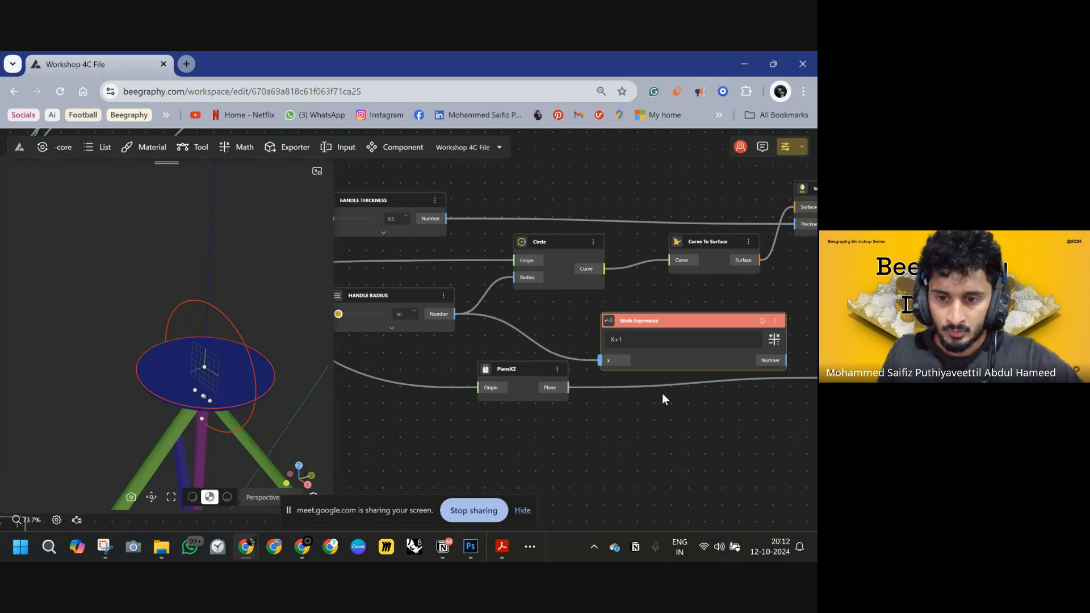
- Connect the Math Expression's Number output to the Circle CNR's Radius and rewrite the expression in lowercase as x+1
right_click_drag(676, 396, 517, 373)
left_click_drag(674, 390, 629, 338)
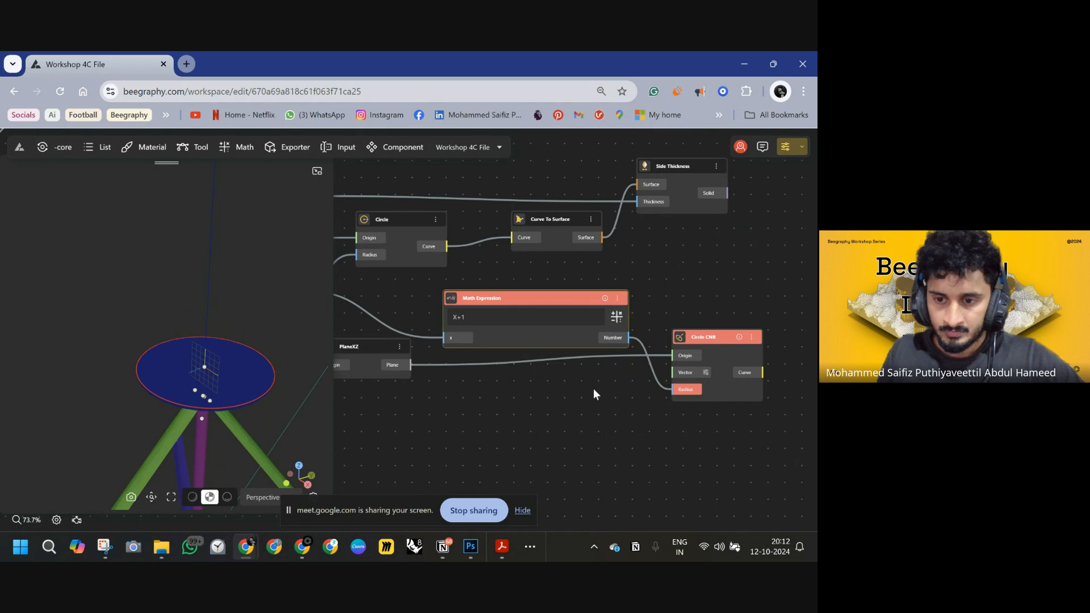
left_click(458, 318)
key("BackSpace")
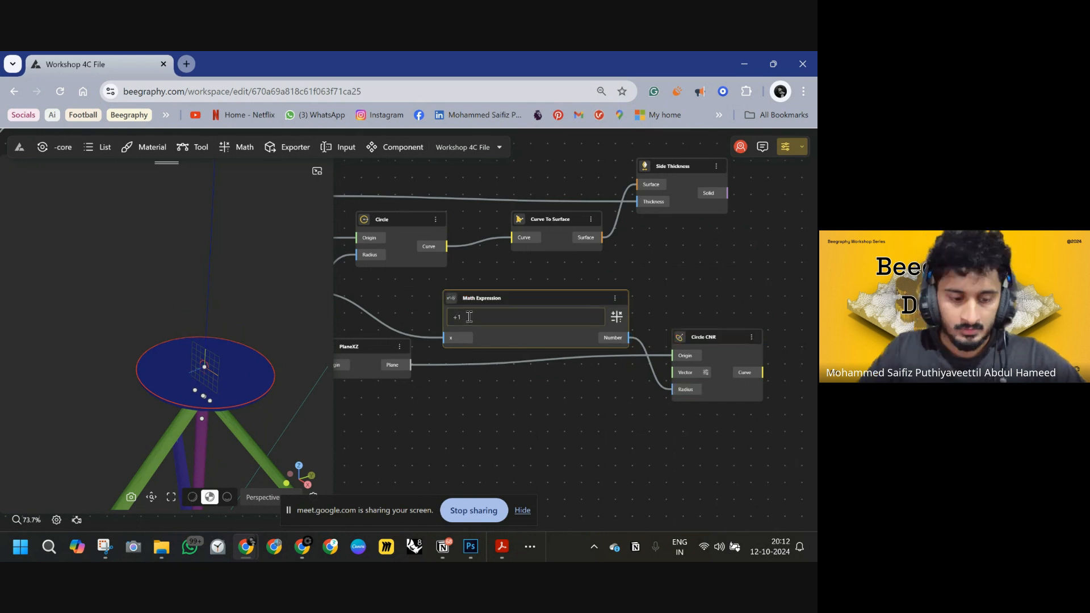
type("x")
left_click(515, 417)
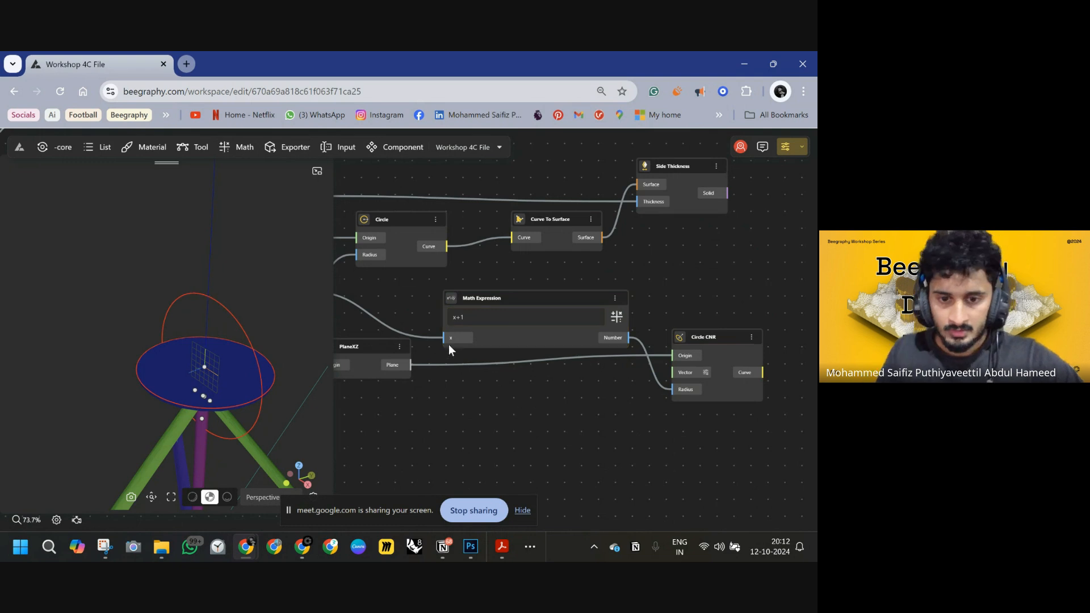
- Add a Curve To Surface node beside the Circle CNR node and connect the circle's Curve output to it
right_click_drag(620, 423, 489, 406)
left_click_drag(583, 320, 582, 329)
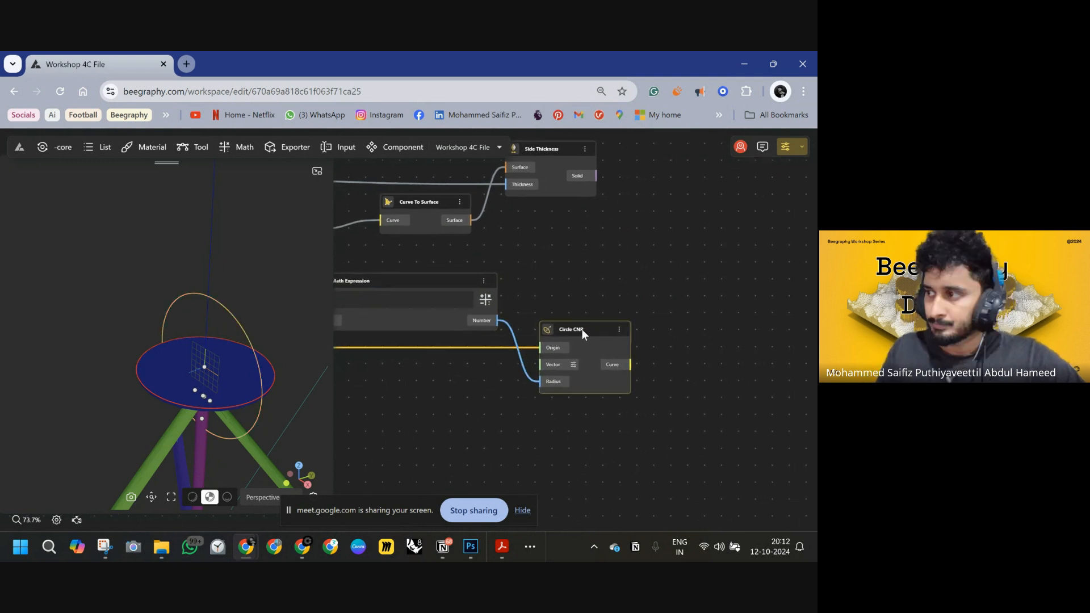
right_click_drag(668, 347, 565, 346)
double_click(599, 349)
type("curve")
left_click(638, 378)
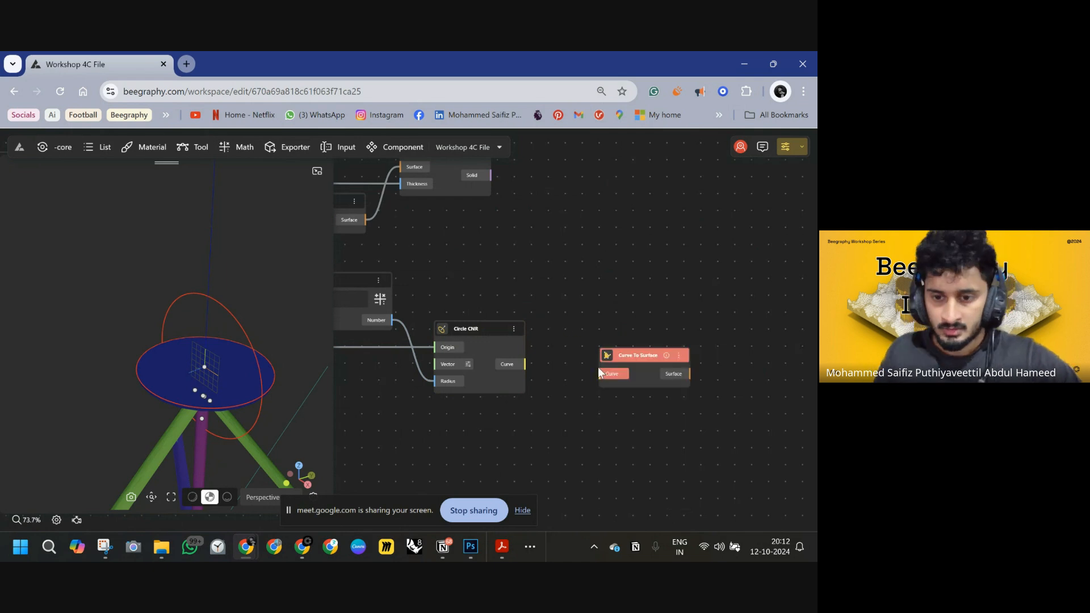
left_click_drag(601, 374, 524, 364)
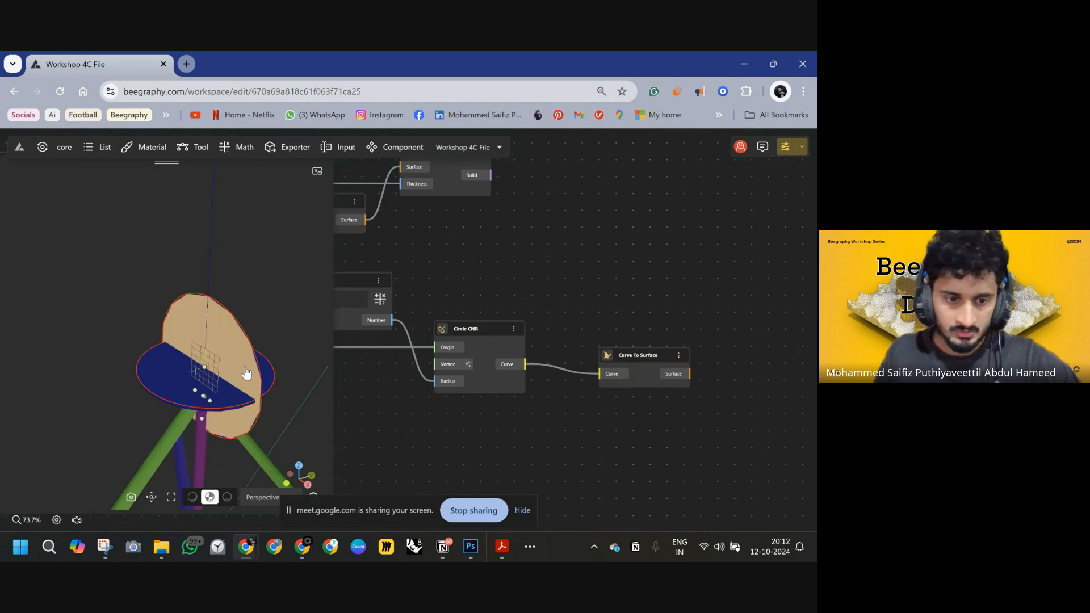
left_click_drag(222, 339, 258, 336)
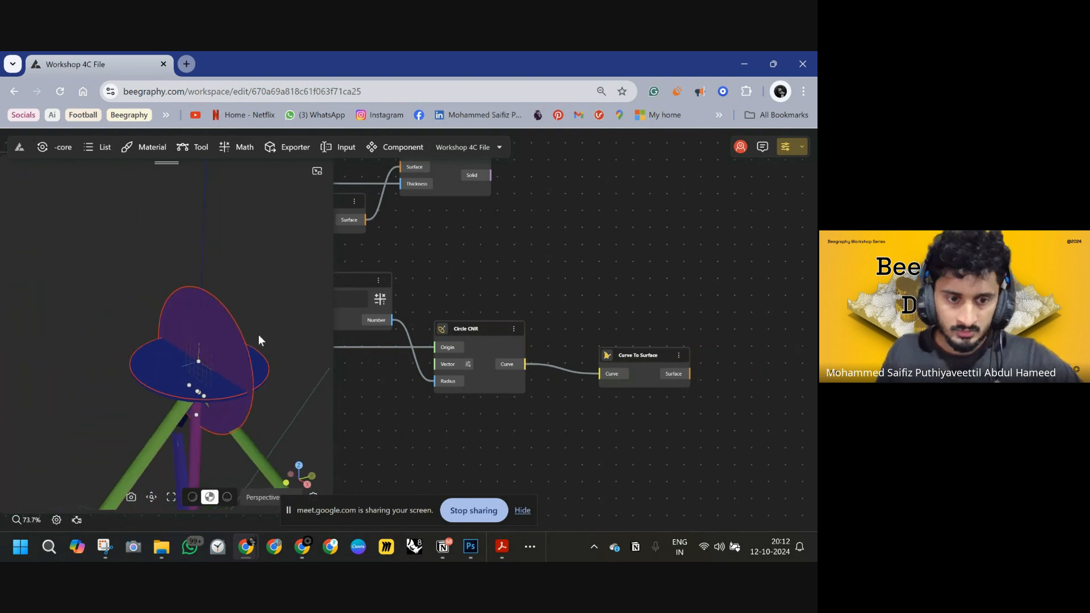
left_click_drag(642, 352, 614, 343)
- Add a Split Solid node fed by the Side Thickness's Solid and, as Geometry, the vertical circle's Curve To Surface output
right_click_drag(672, 309, 537, 331)
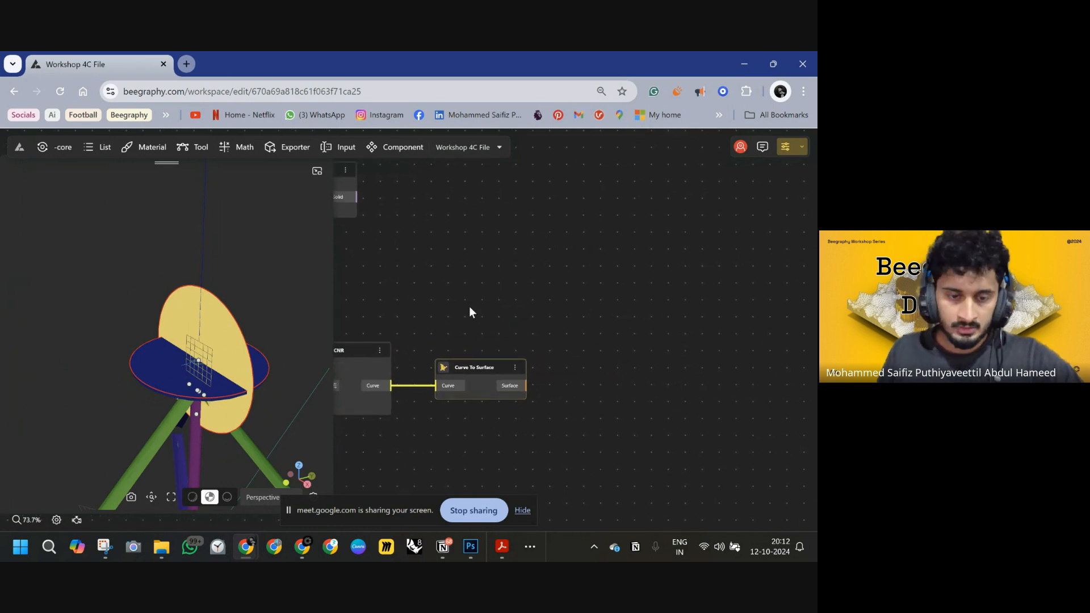
double_click(559, 256)
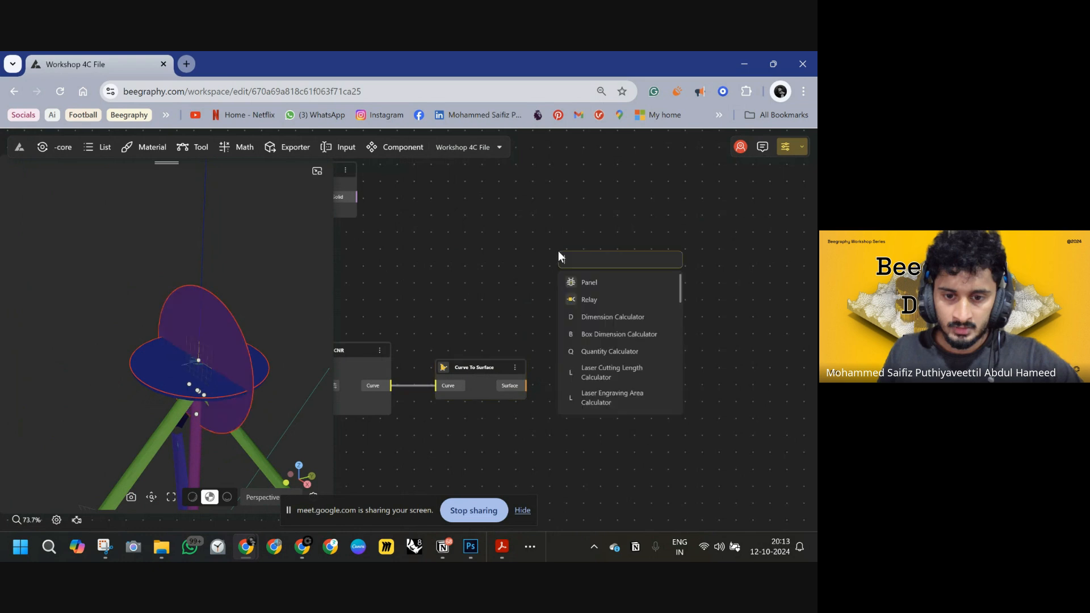
type("spli")
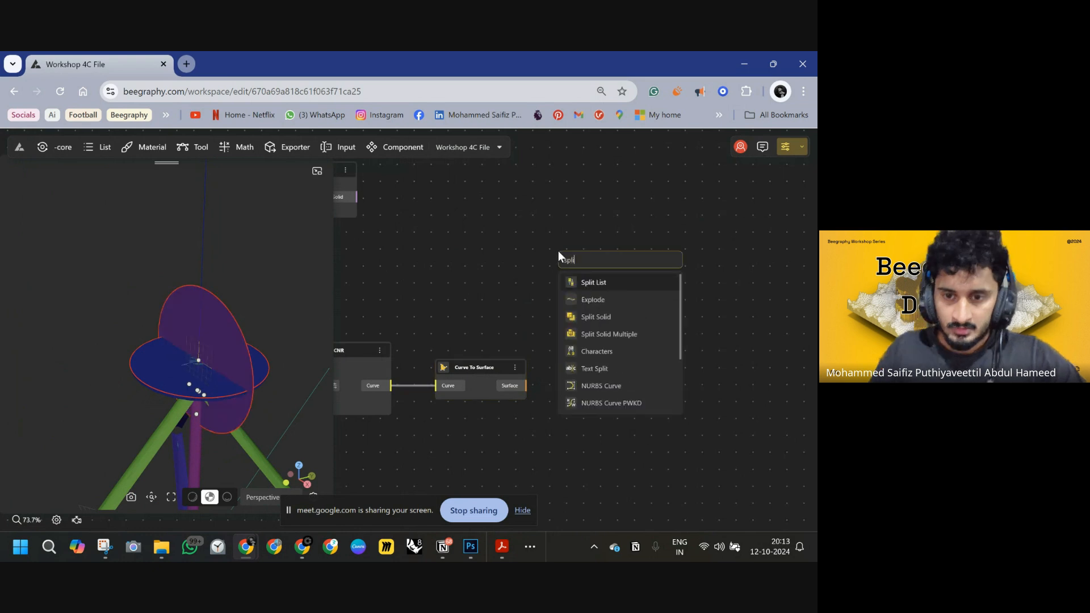
left_click(607, 328)
scroll(579, 301, "left", 5)
scroll(579, 301, "up", 2)
left_click_drag(476, 241, 682, 319)
left_click_drag(681, 336, 649, 426)
scroll(613, 369, "right", 5)
left_click_drag(541, 296, 618, 295)
- Hide the Side Thickness node and the Curve To Surface node that feeds Split Solid's Geometry
scroll(601, 278, "left", 5)
scroll(602, 278, "up", 1)
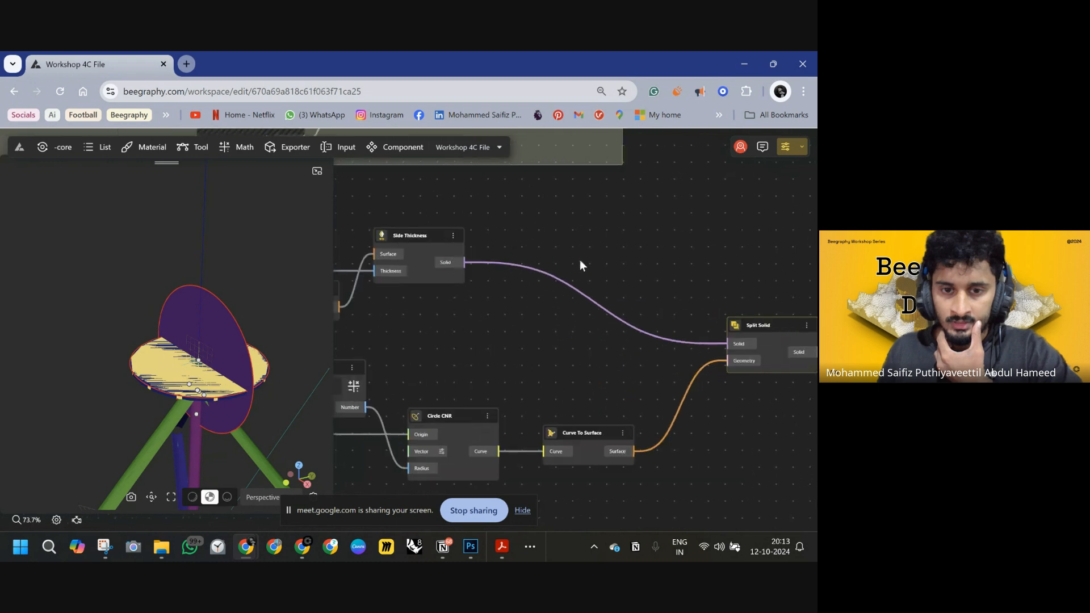
left_click(453, 235)
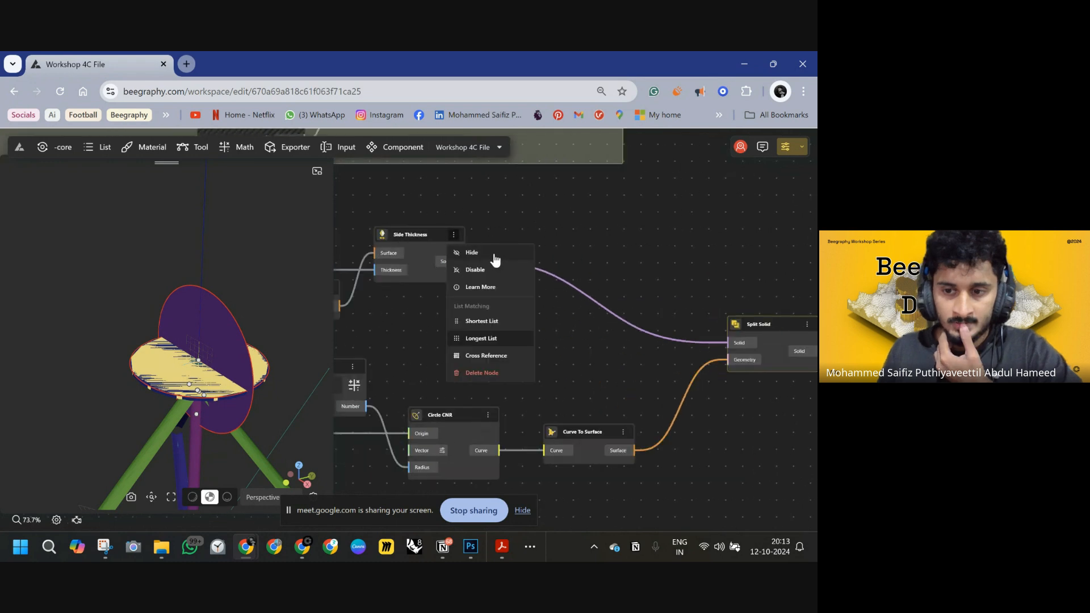
left_click(494, 257)
middle_click_drag(602, 262, 438, 234)
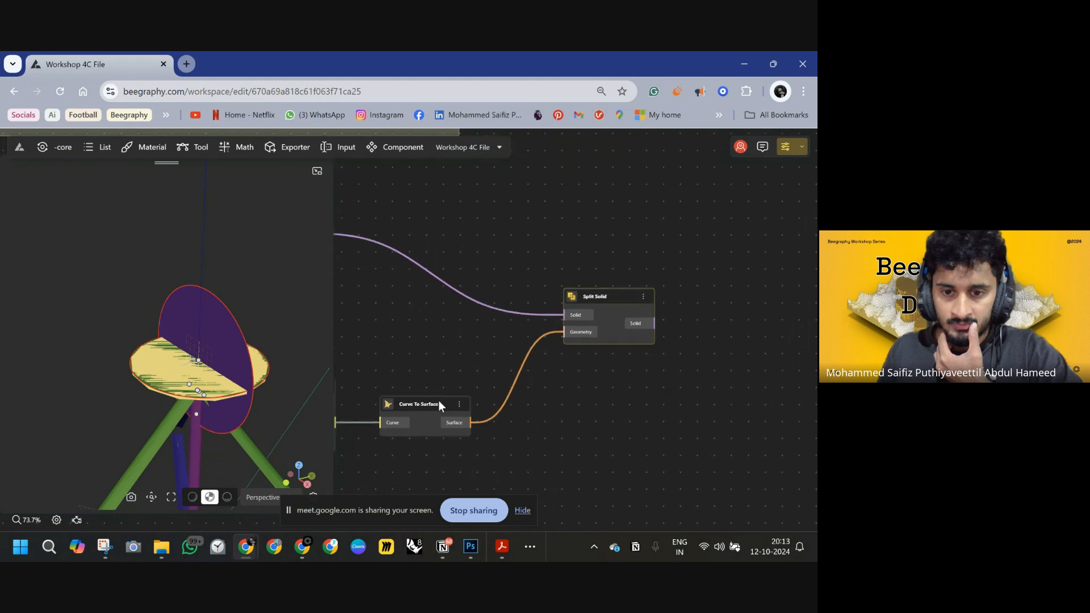
left_click(461, 406)
left_click(477, 426)
- Add a List Item node after Split Solid and connect the Split Solid's Solid output to its List input
scroll(528, 364, "right", 3)
double_click(550, 294)
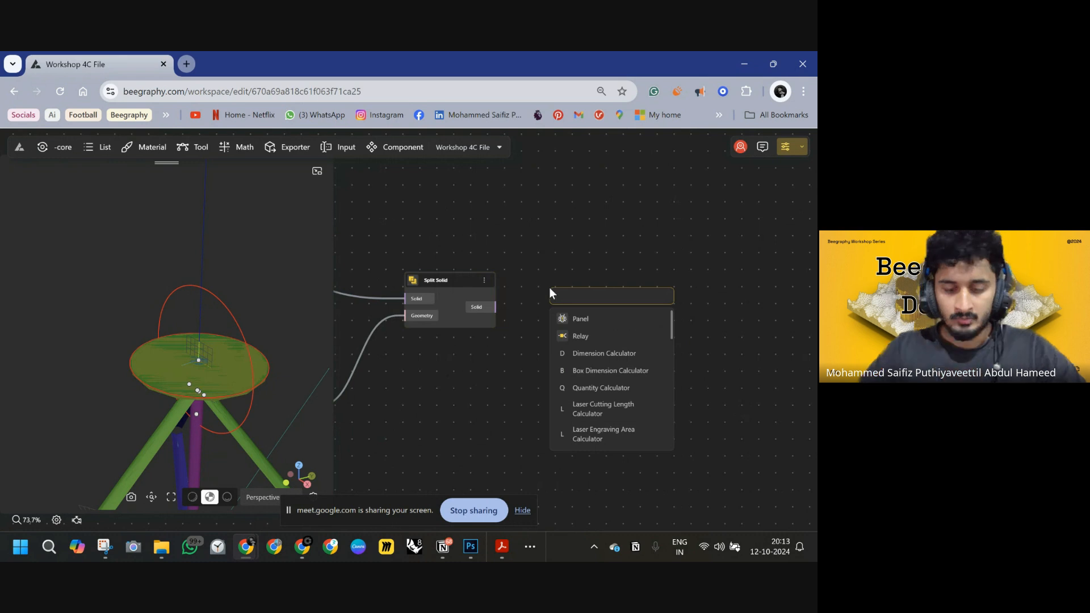
type("listy")
left_click(585, 337)
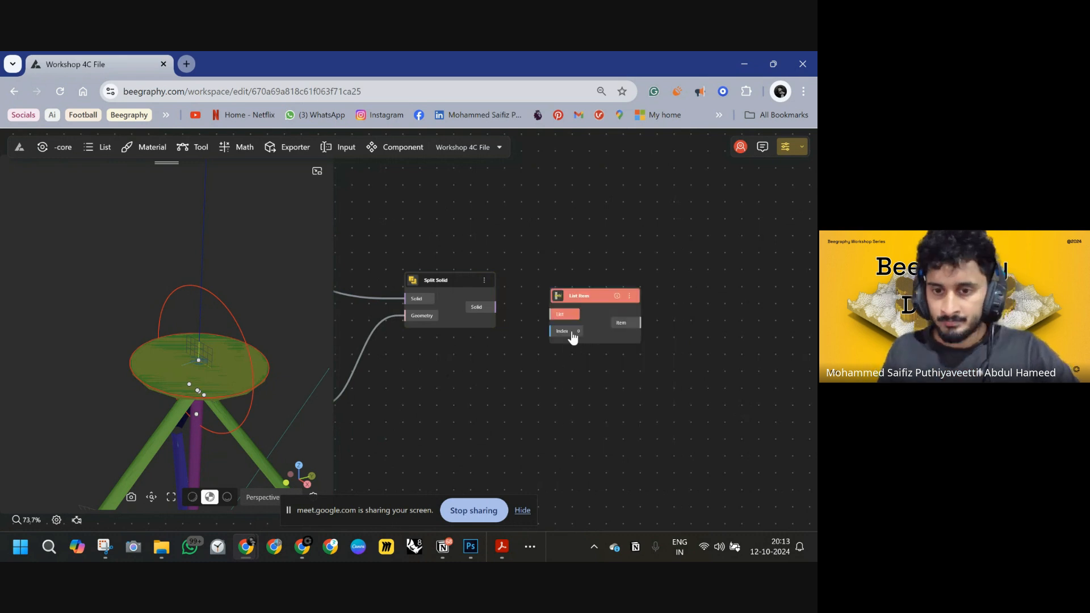
left_click_drag(575, 296, 495, 307)
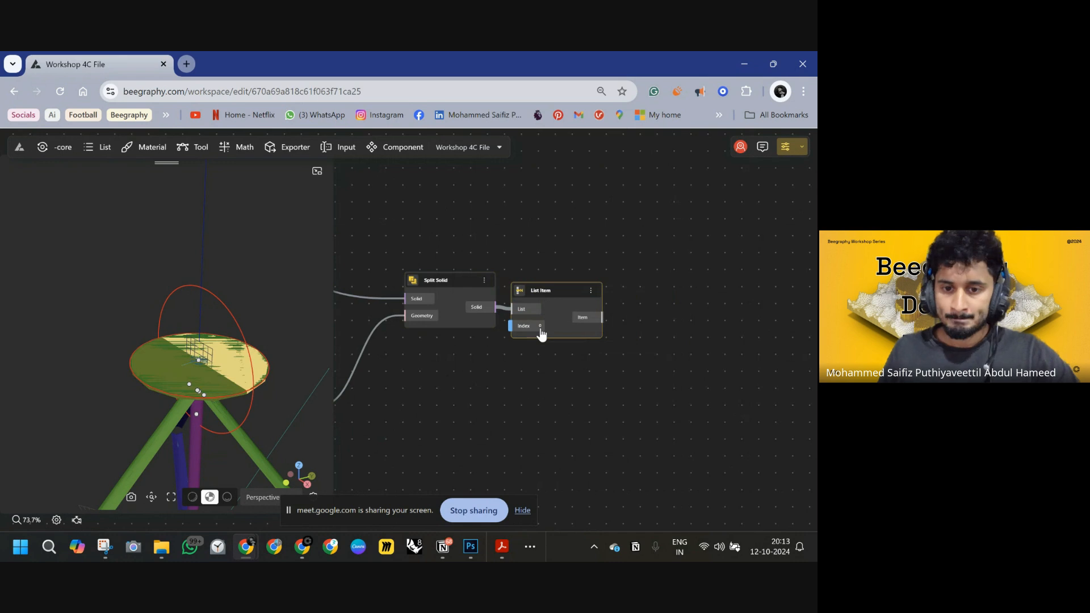
left_click_drag(557, 288, 567, 285)
- Hide the Split Solid node so only the List Item output is previewed
left_click_drag(413, 384, 655, 319)
left_click(625, 243)
left_click(638, 262)
- Hide the Math Expression, Circle CNR and lower Curve To Surface nodes together as one selection
scroll(483, 344, "down", 5)
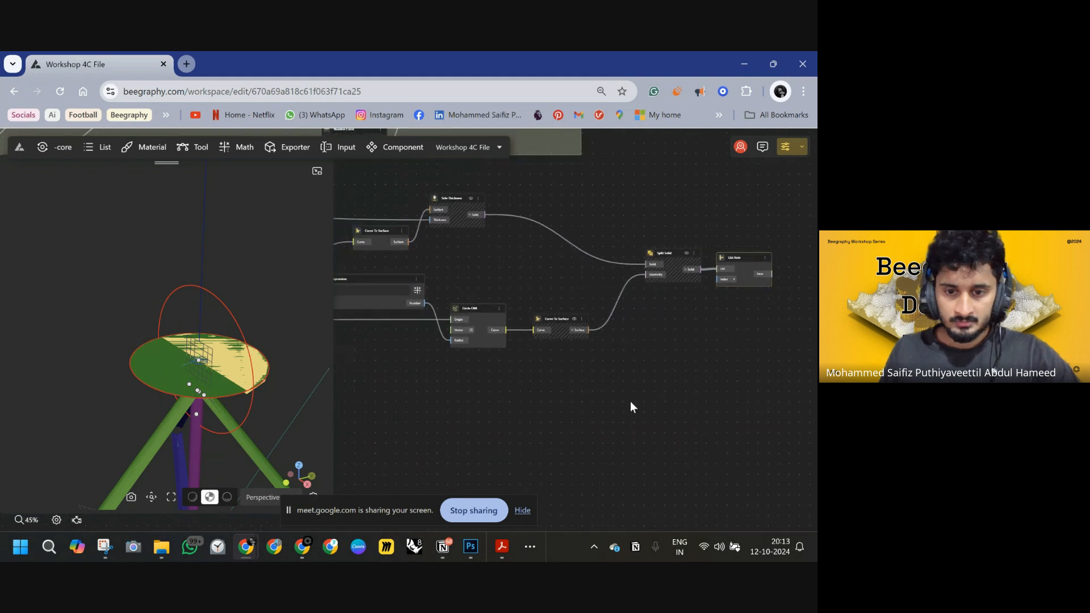
left_click_drag(628, 401, 354, 262)
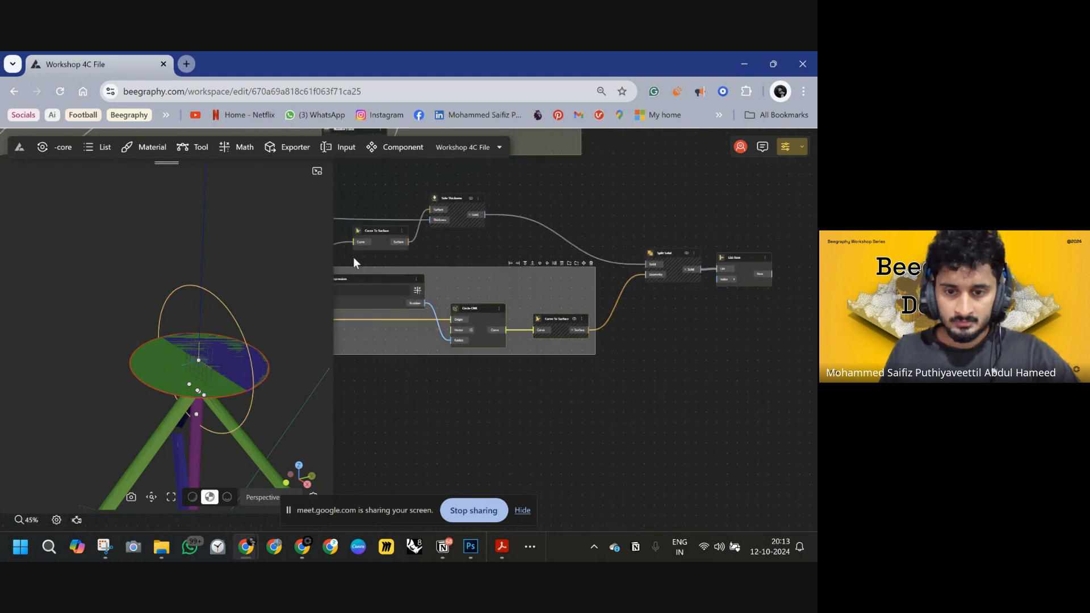
left_click(575, 319)
left_click(581, 319)
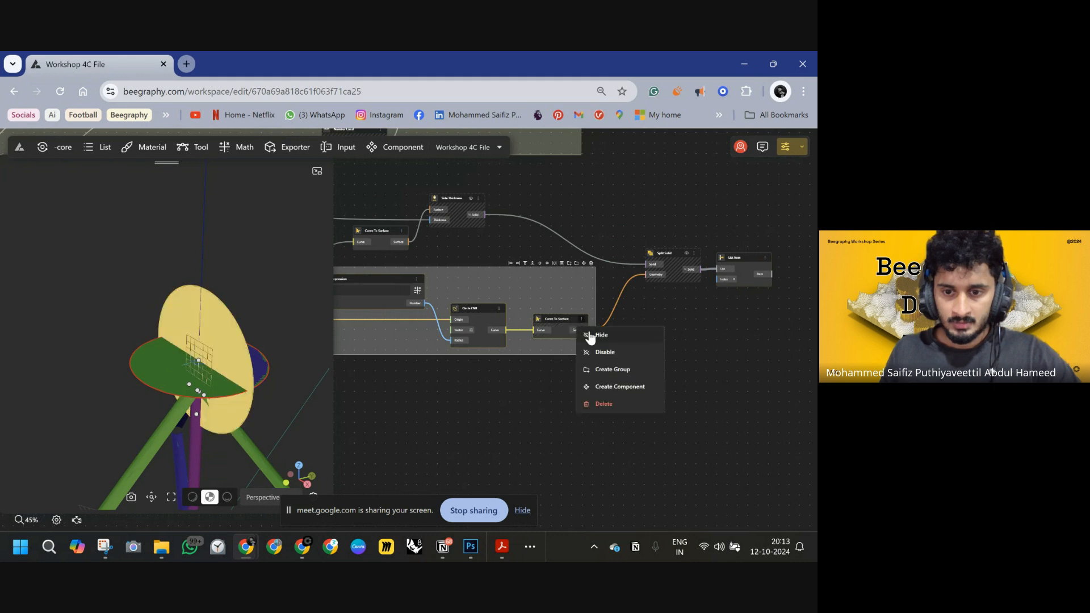
left_click(590, 337)
- Hide the Curve To Surface node that feeds the Side Thickness node of the seat
scroll(511, 345, "right", 5)
scroll(523, 299, "right", 3)
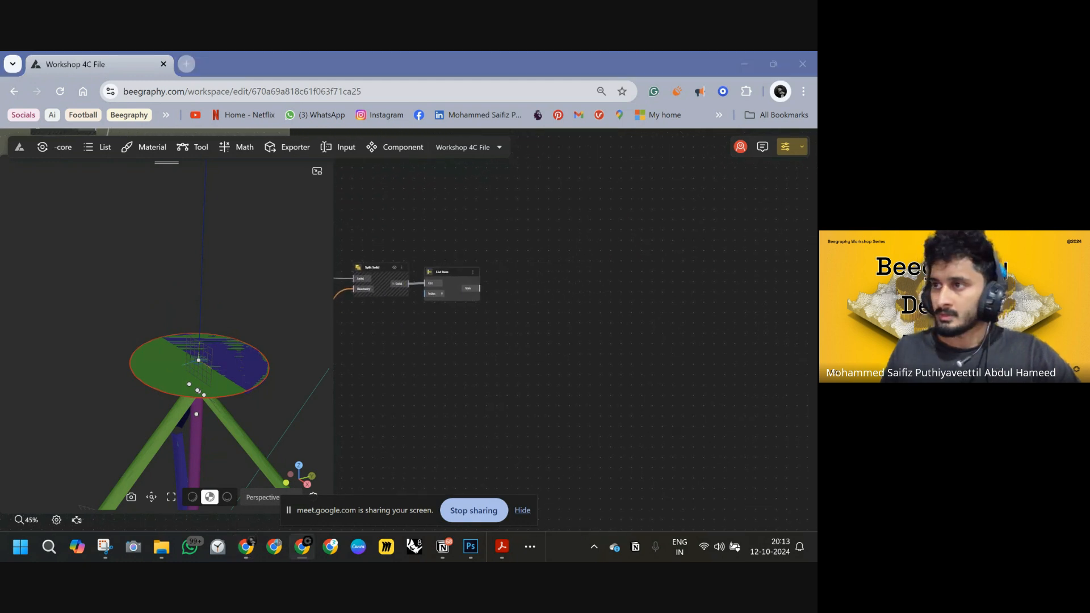
scroll(443, 293, "up", 5)
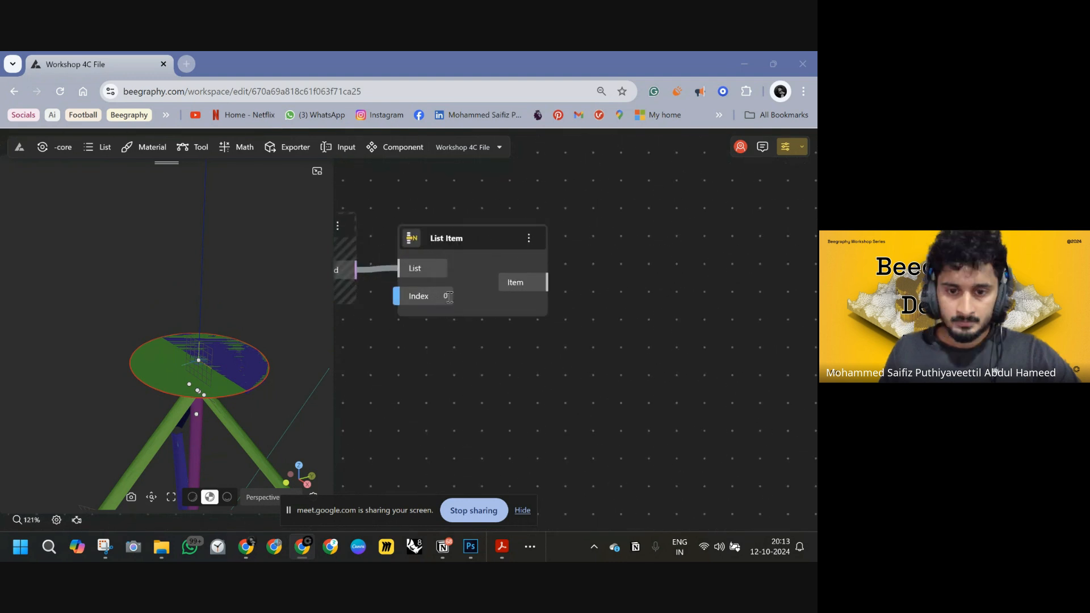
left_click(210, 390)
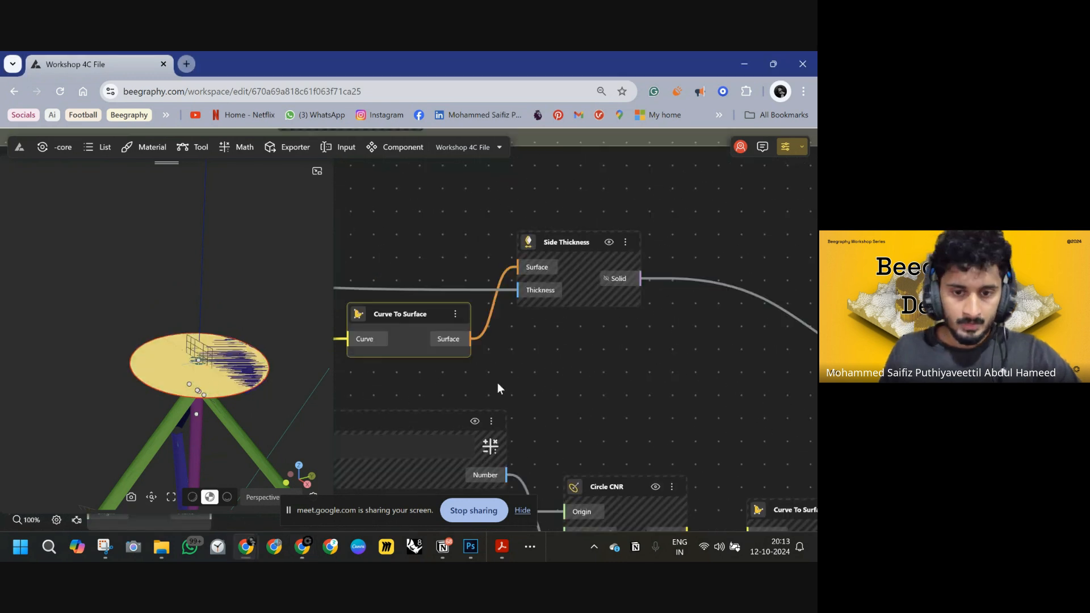
left_click(456, 314)
left_click(469, 339)
- Examine the split half of the circular seat from the side, from above and up close at the cylinder top
left_click_drag(200, 362, 216, 328)
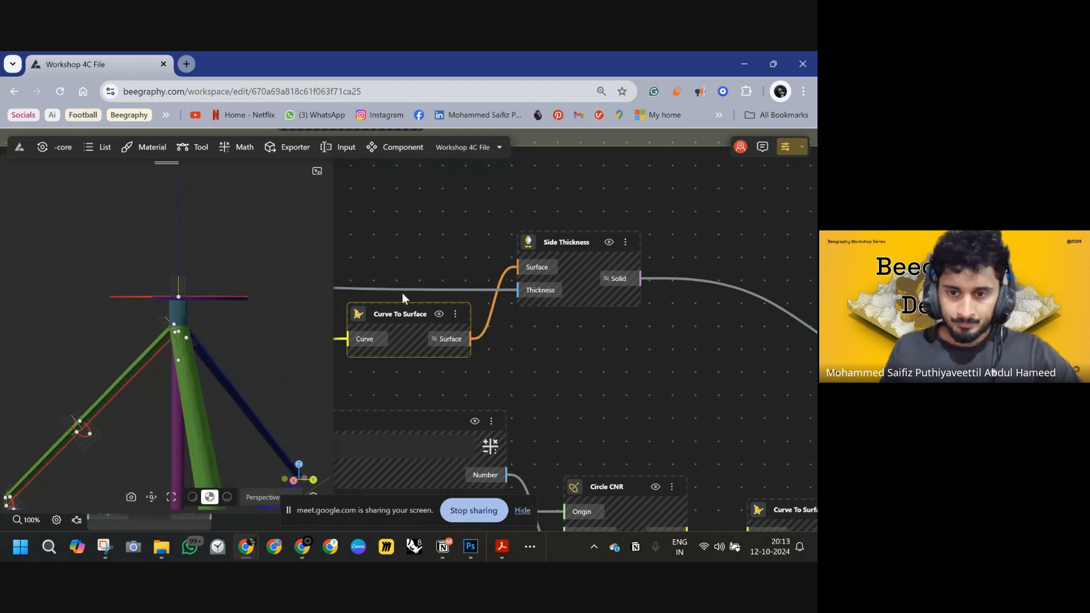
left_click_drag(236, 284, 106, 438)
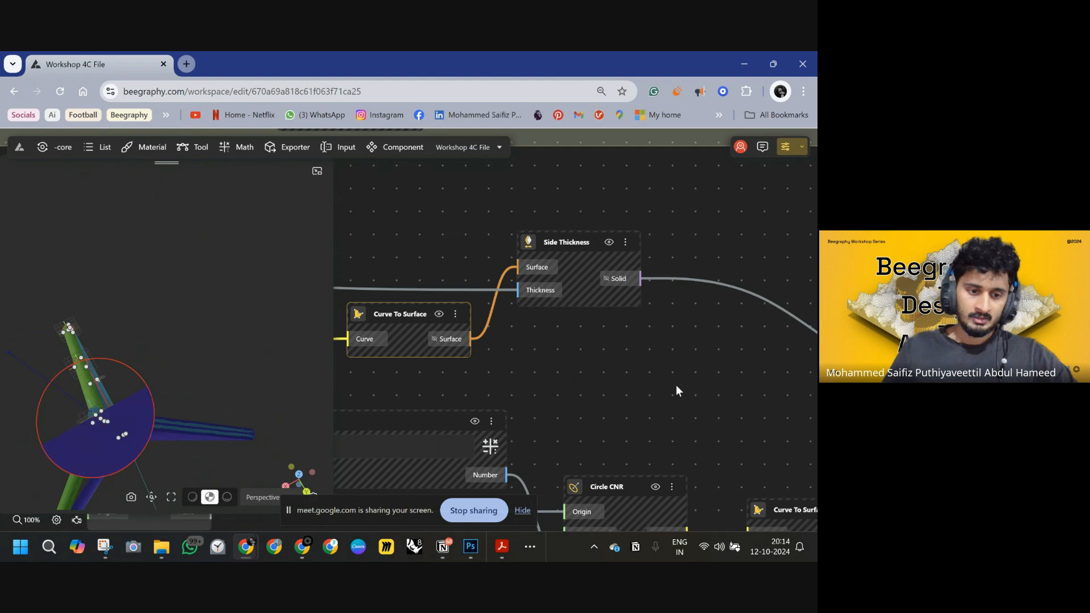
scroll(608, 307, "down", 10)
middle_click_drag(764, 309, 525, 297)
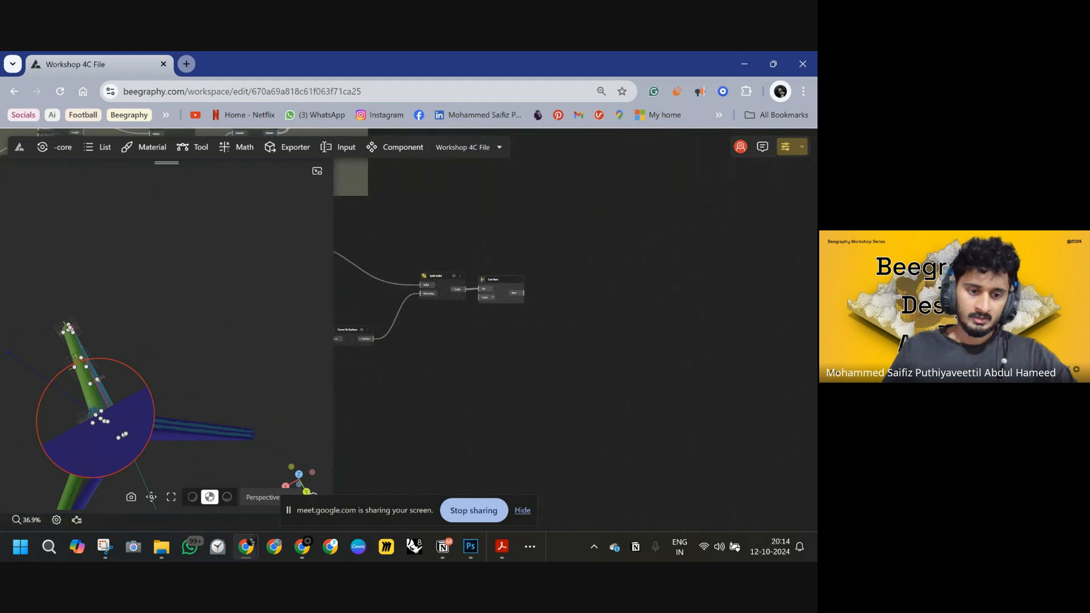
key("alt+Tab")
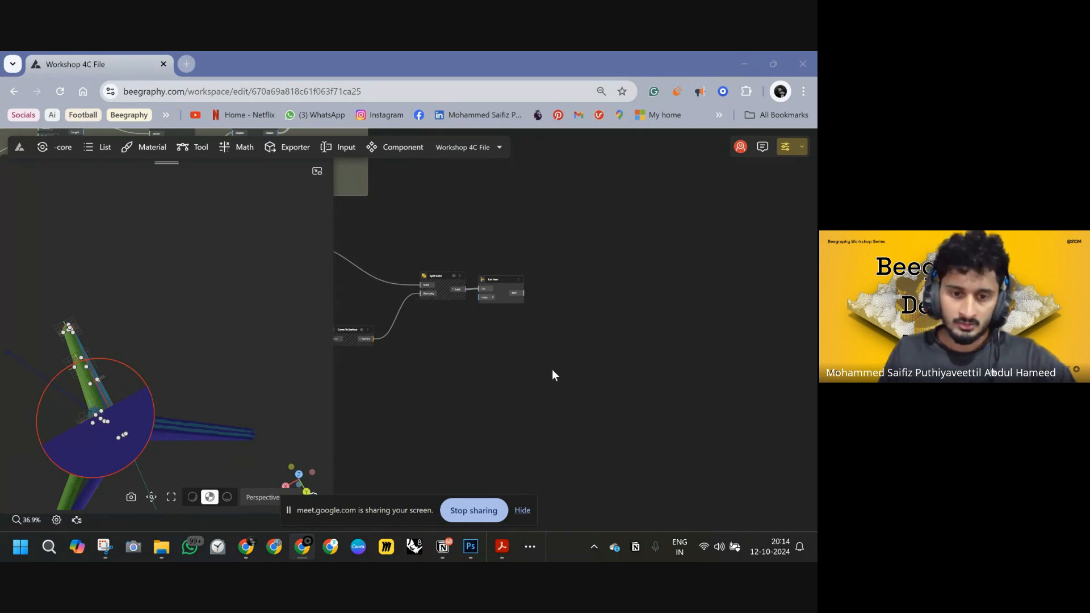
right_click_drag(99, 480, 246, 446)
left_click_drag(246, 450, 222, 194)
scroll(190, 270, "up", 8)
scroll(619, 328, "down", 10)
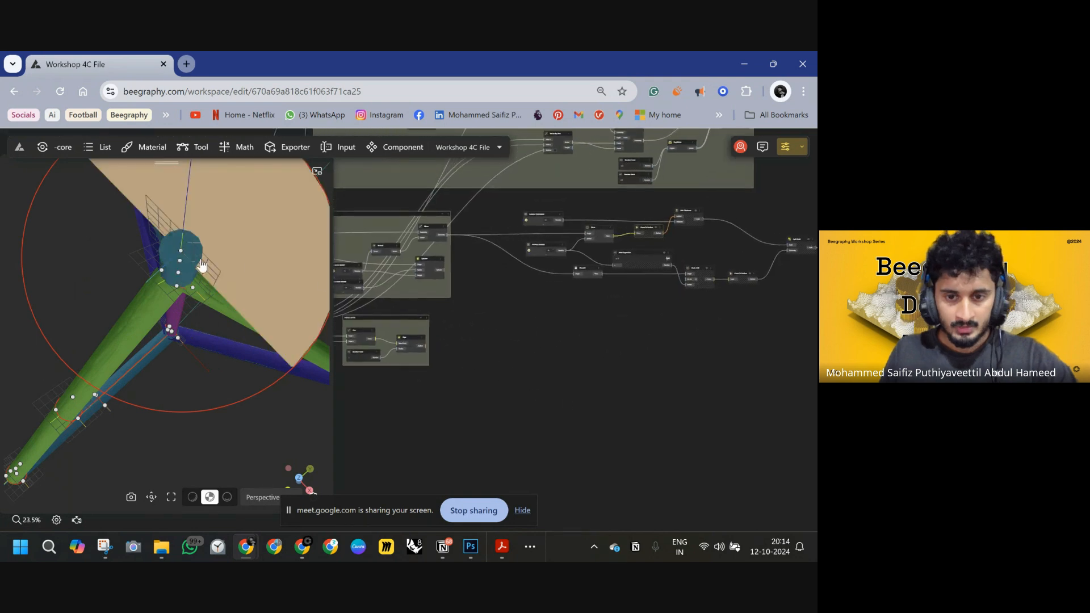
- Add a Line SDL node and feed its Point from the Move node that produces the point at the cylinder top
left_click(181, 251)
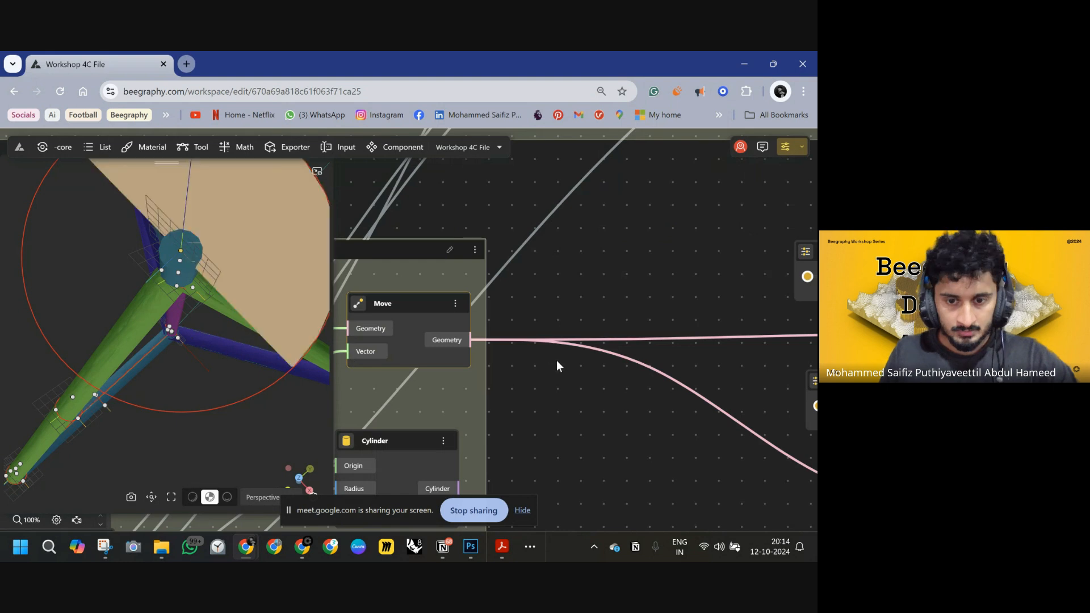
scroll(555, 359, "down", 8)
middle_click_drag(732, 460, 554, 355)
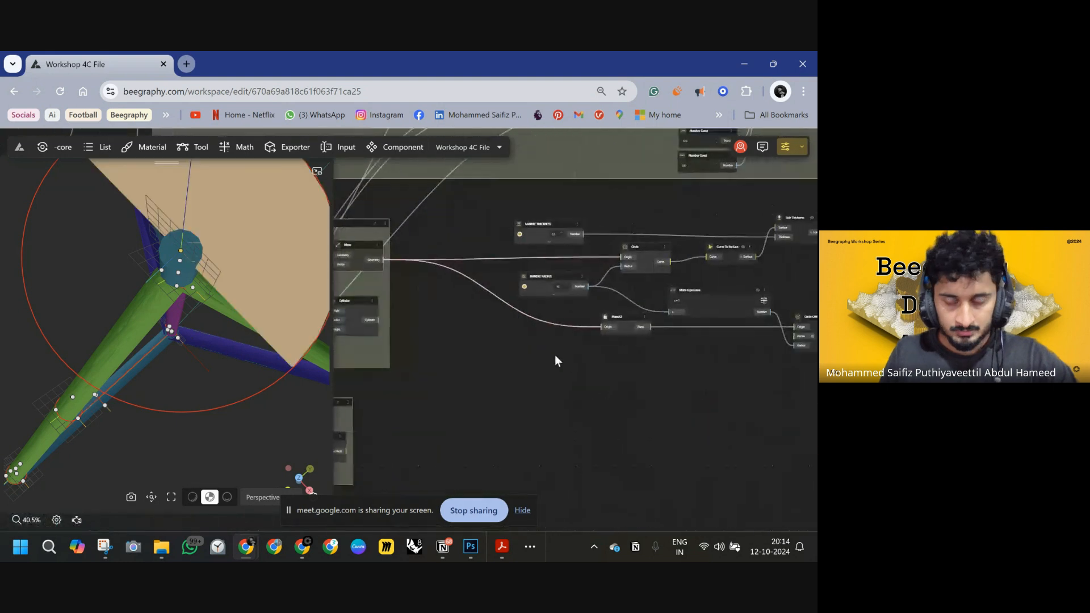
double_click(583, 395)
type("line")
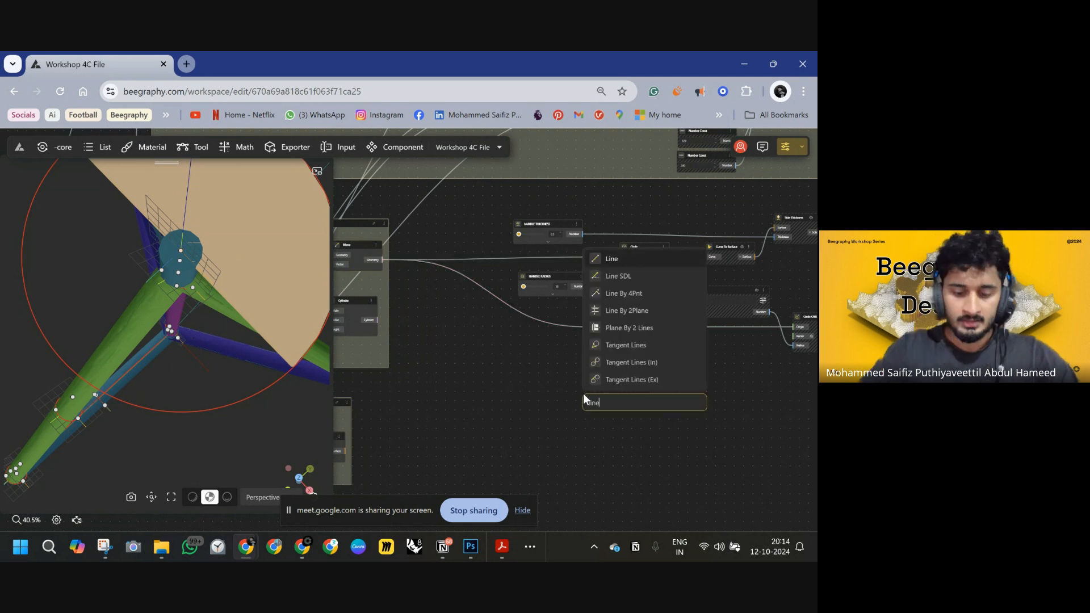
key("Down")
key("Return")
scroll(574, 395, "up", 4)
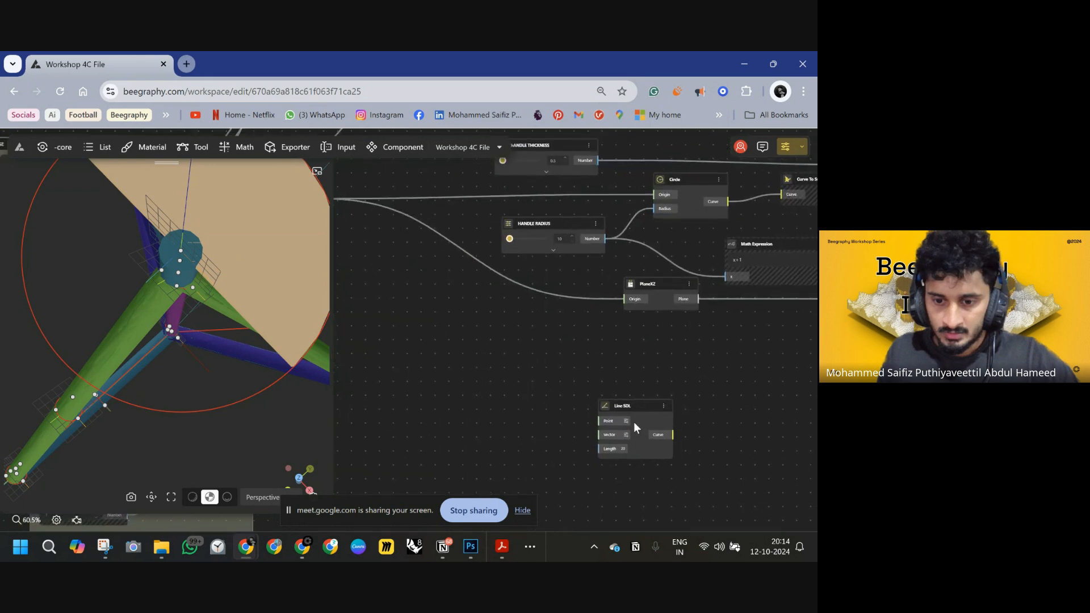
scroll(630, 417, "down", 4)
scroll(630, 423, "up", 2)
left_click_drag(630, 427, 380, 243)
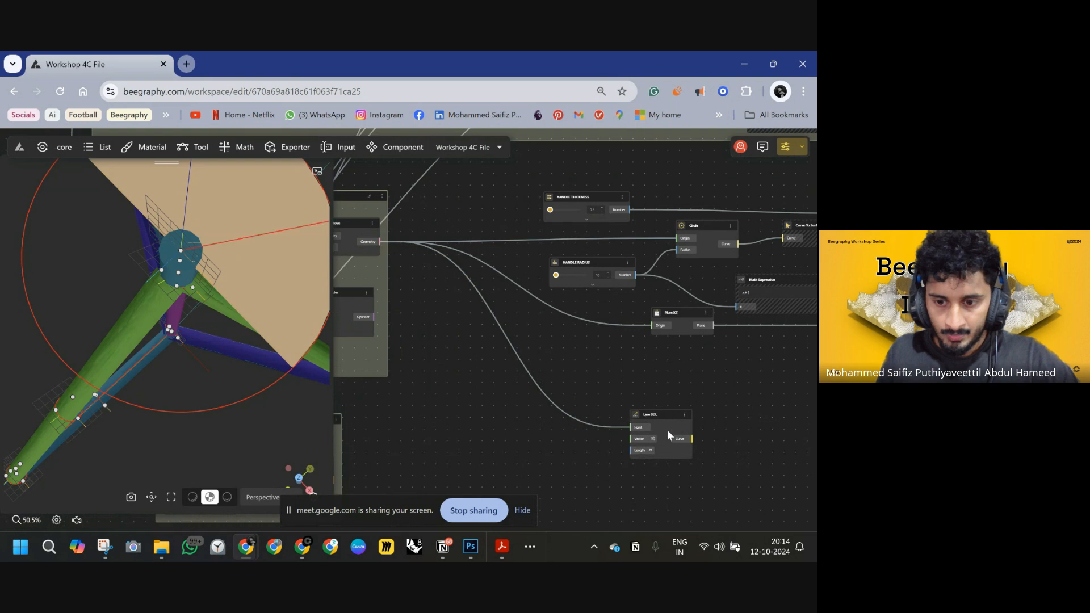
left_click_drag(676, 415, 760, 382)
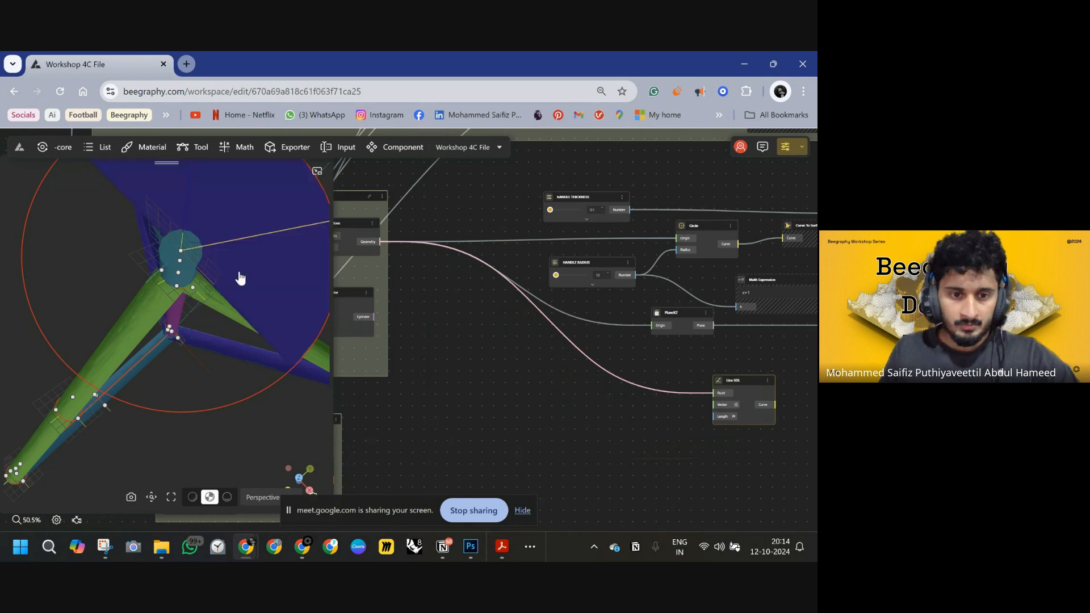
- Switch to Photoshop and sketch a D-shaped half seat with inner slot lines and downward arrows above the a/(√2a+a) formula
left_click(474, 550)
scroll(443, 301, "up", 3, "alt")
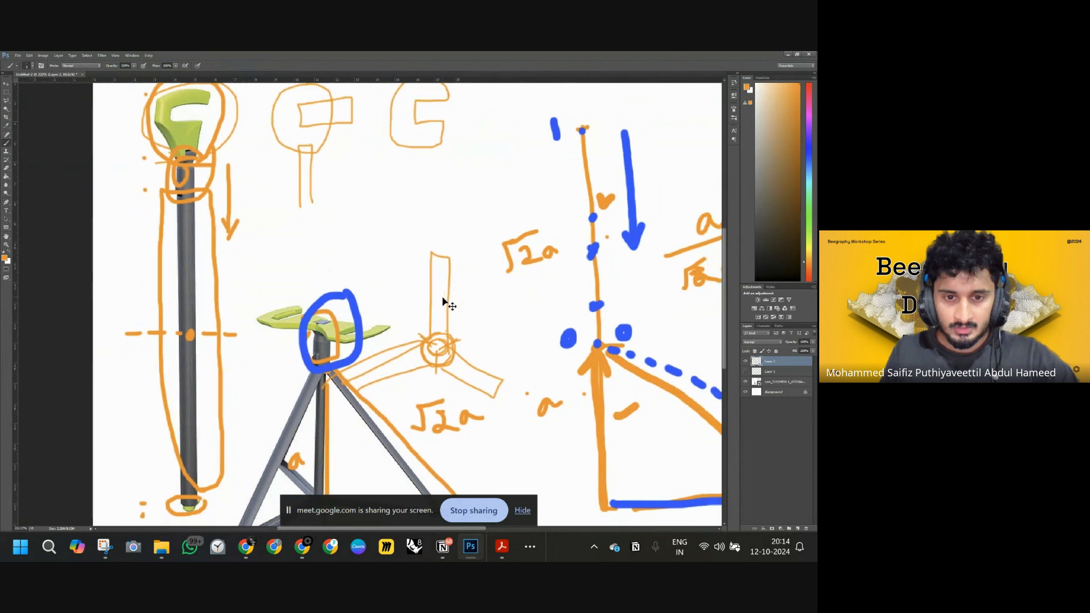
scroll(443, 301, "down", 4, "alt")
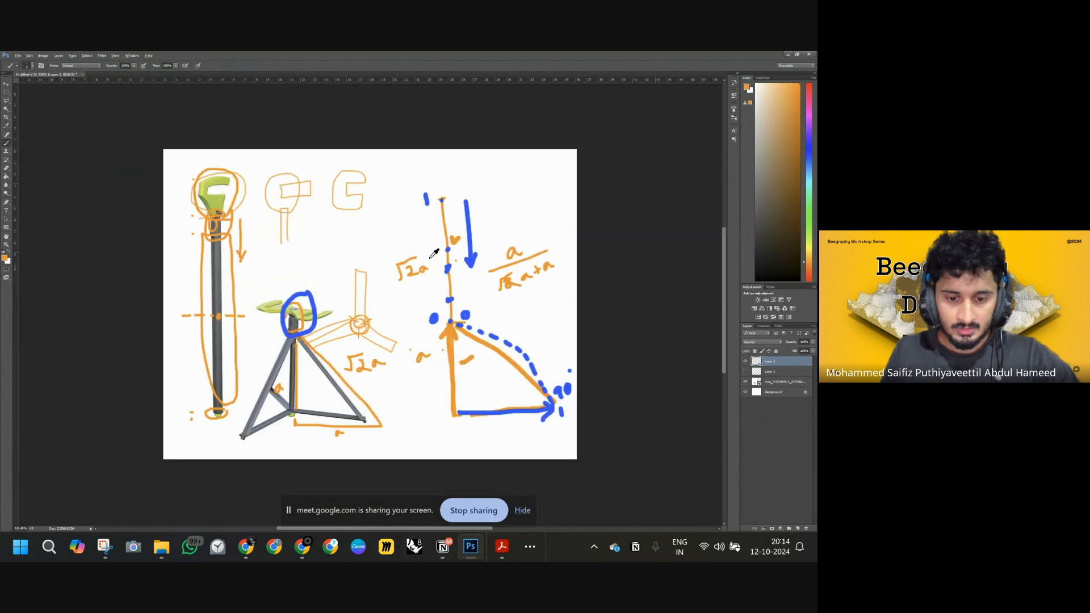
scroll(509, 203, "up", 1, "alt")
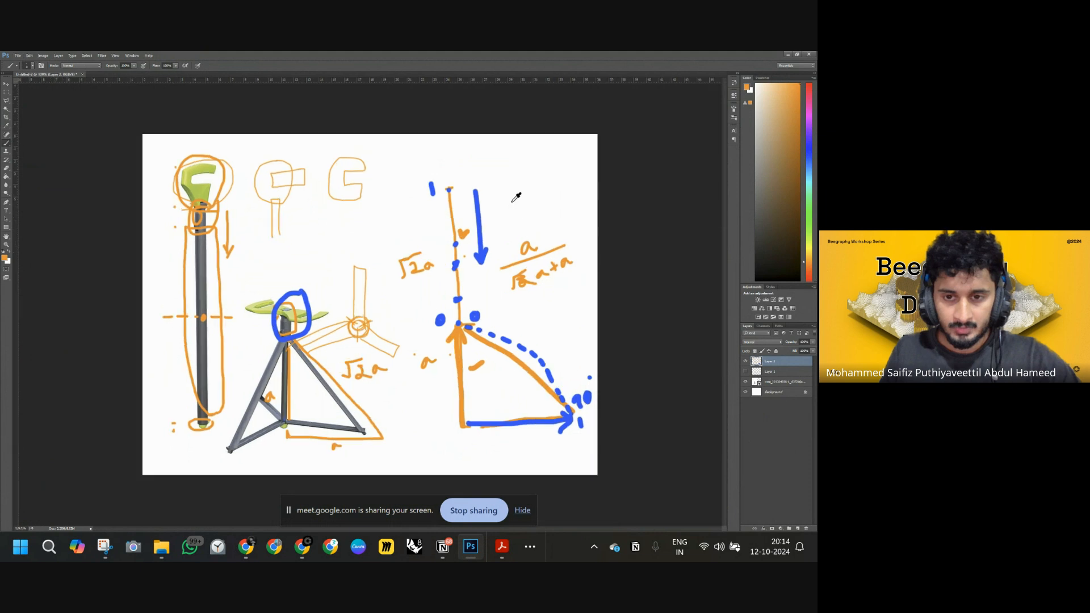
scroll(516, 197, "up", 1, "alt")
left_click_drag(526, 133, 529, 187)
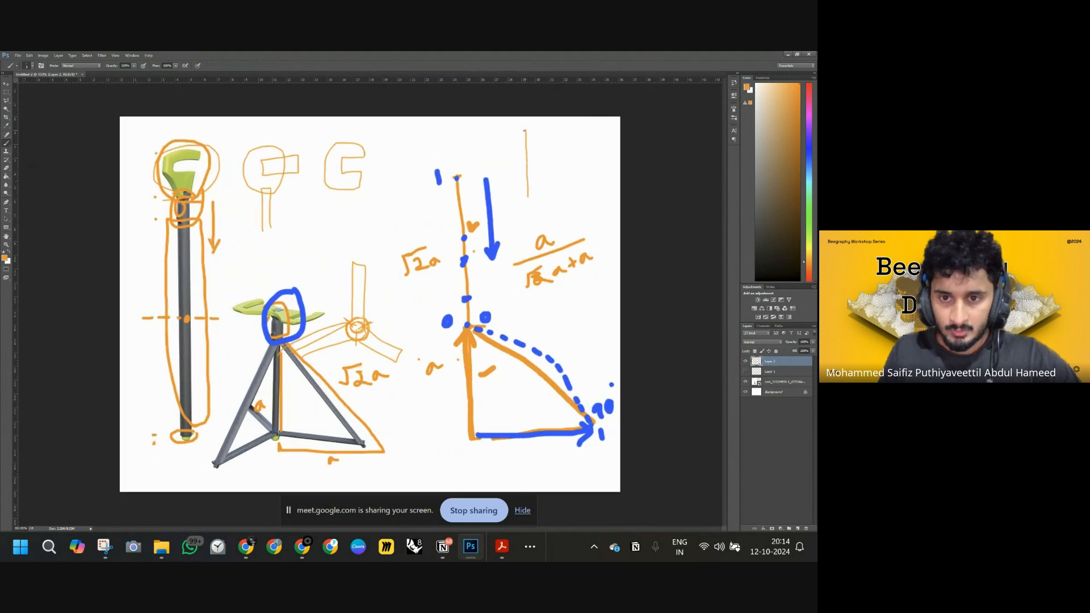
mouse_move(525, 130)
left_mouse_down()
mouse_move(570, 149)
mouse_move(567, 193)
mouse_move(530, 210)
mouse_move(523, 141)
left_mouse_up()
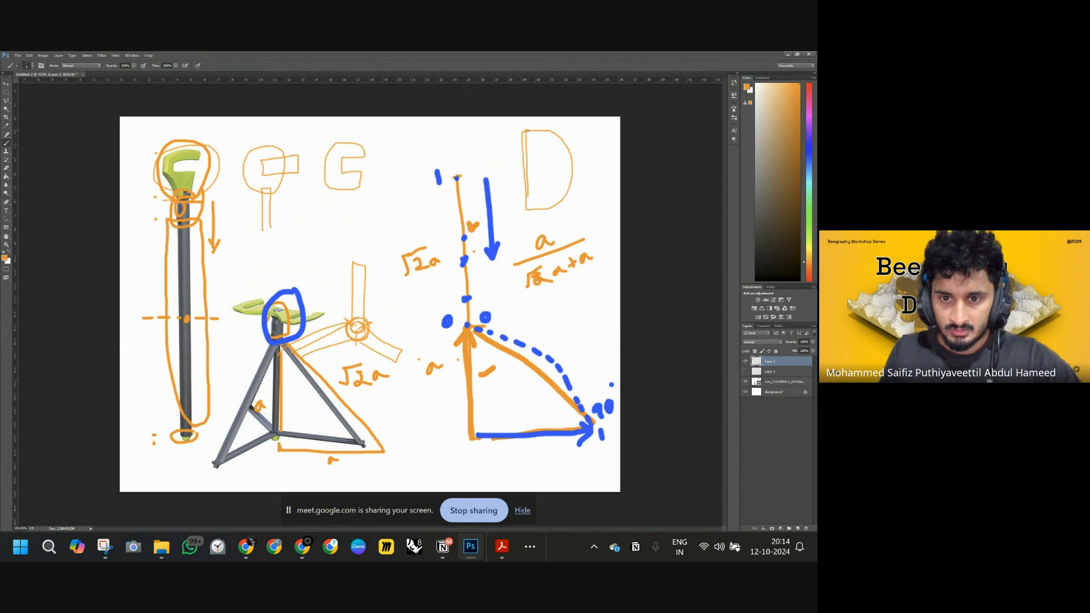
mouse_move(537, 222)
left_mouse_down()
mouse_move(538, 163)
mouse_move(550, 203)
left_mouse_up()
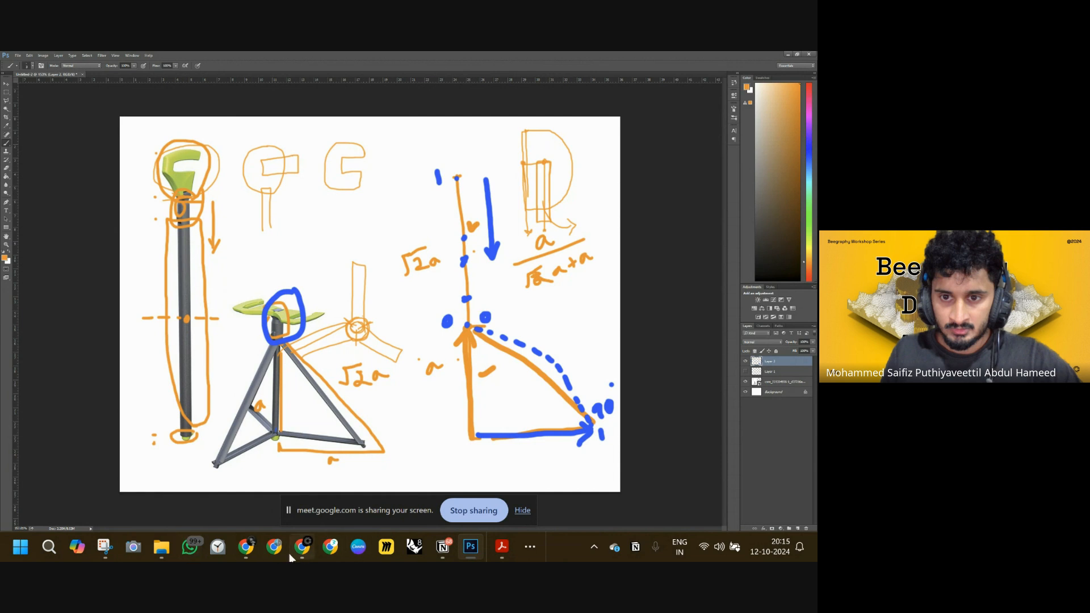
- Return to the Beegraphy graph in Chrome and add a VectorX node feeding the Vector input of Line SDL
mouse_move(291, 553)
left_click(221, 486)
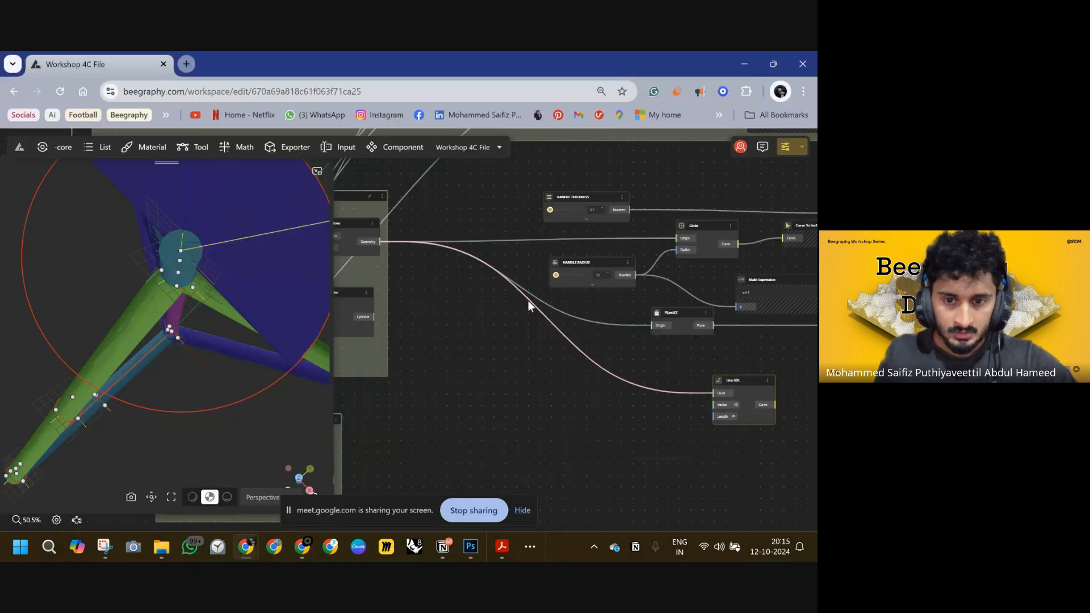
middle_click_drag(794, 443, 590, 314)
left_click_drag(540, 253, 544, 250)
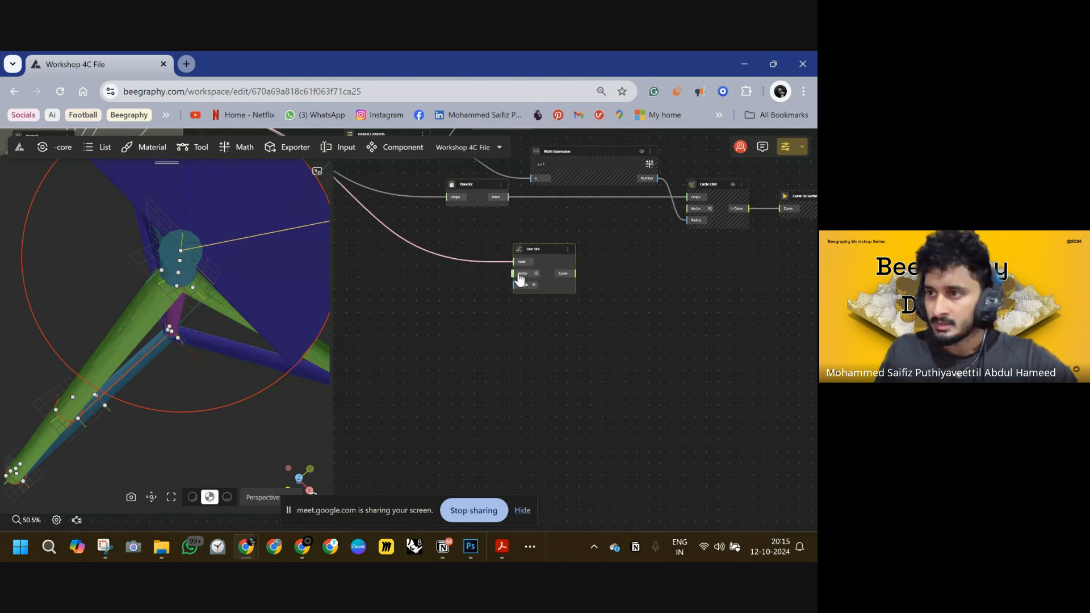
middle_click_drag(538, 293, 596, 294)
double_click(473, 290)
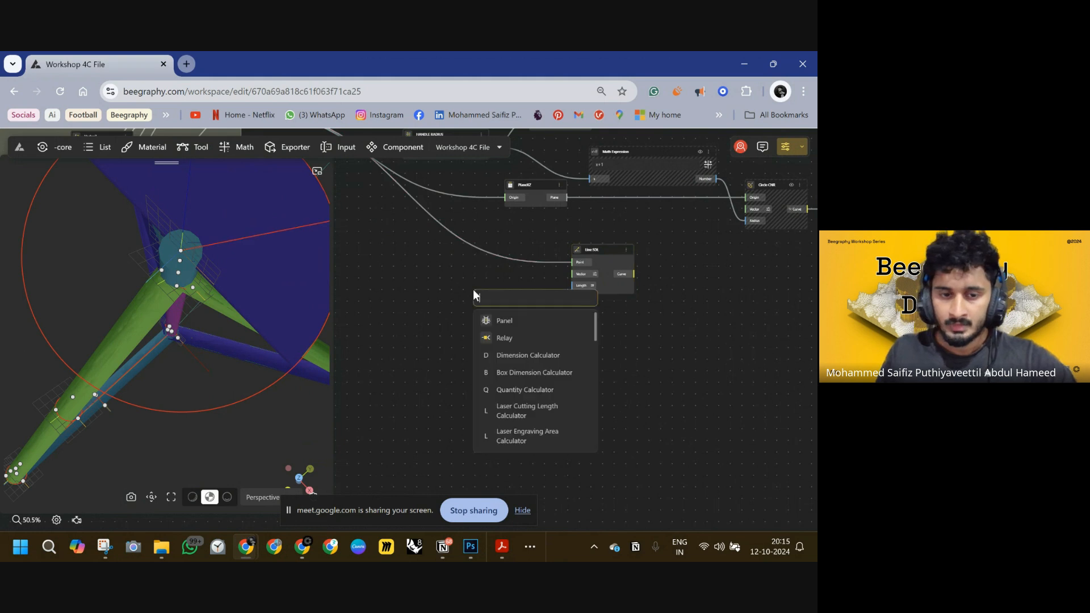
type("x")
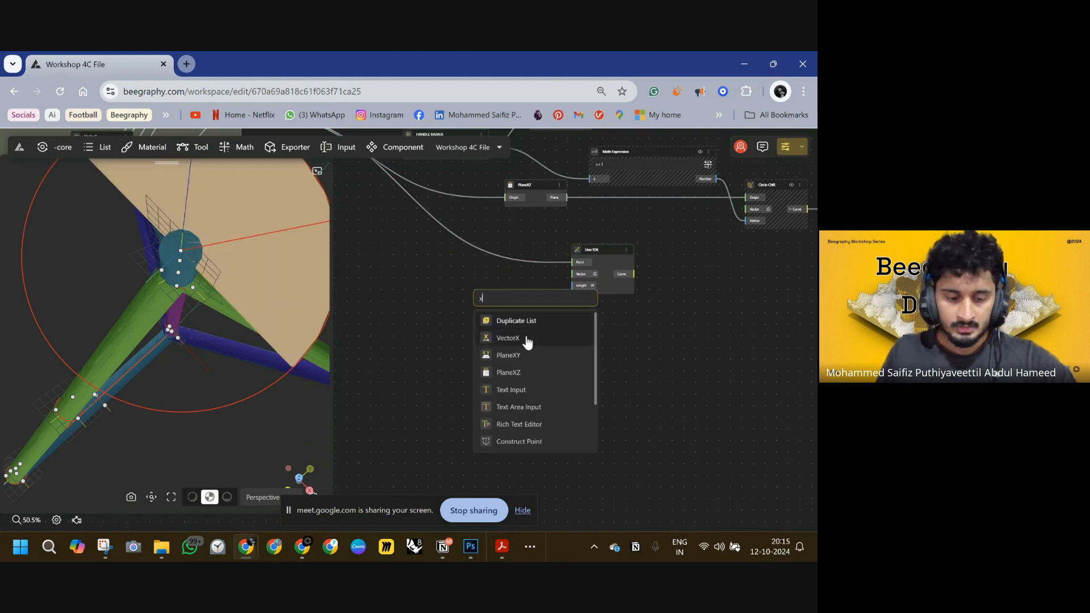
left_click(514, 341)
left_click_drag(500, 293, 574, 275)
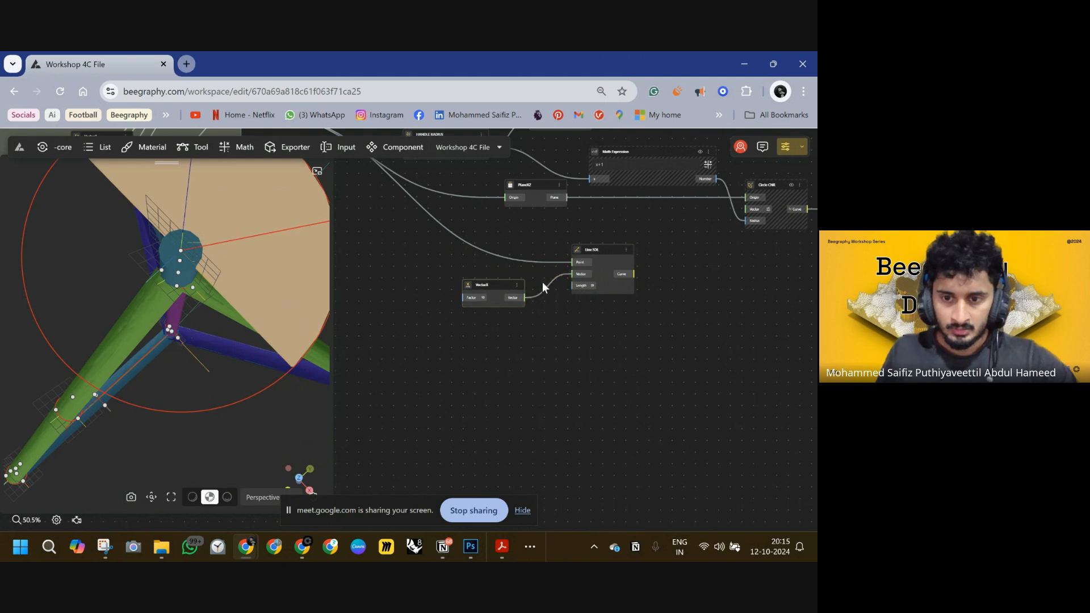
left_click_drag(485, 281, 469, 266)
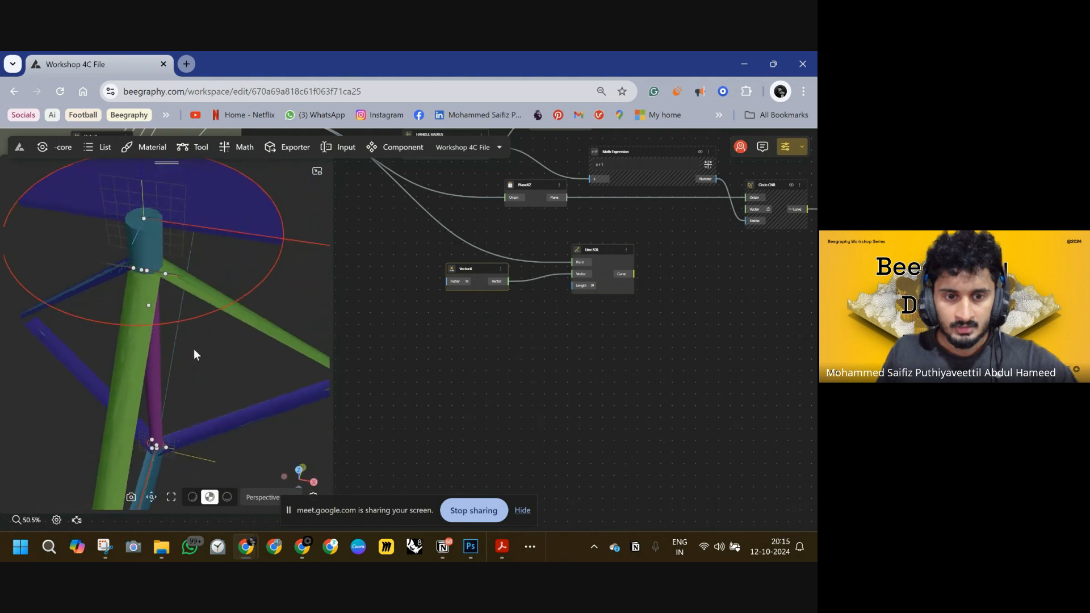
- Add a Move node and feed its Geometry from the Line SDL curve
left_click_drag(292, 280, 226, 274)
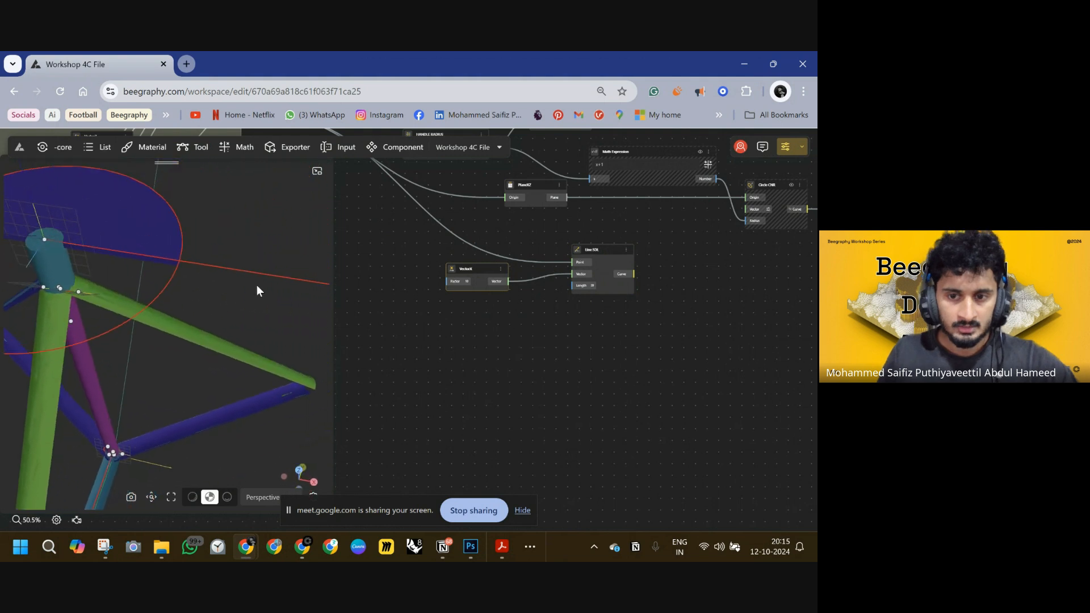
left_click_drag(146, 289, 217, 294)
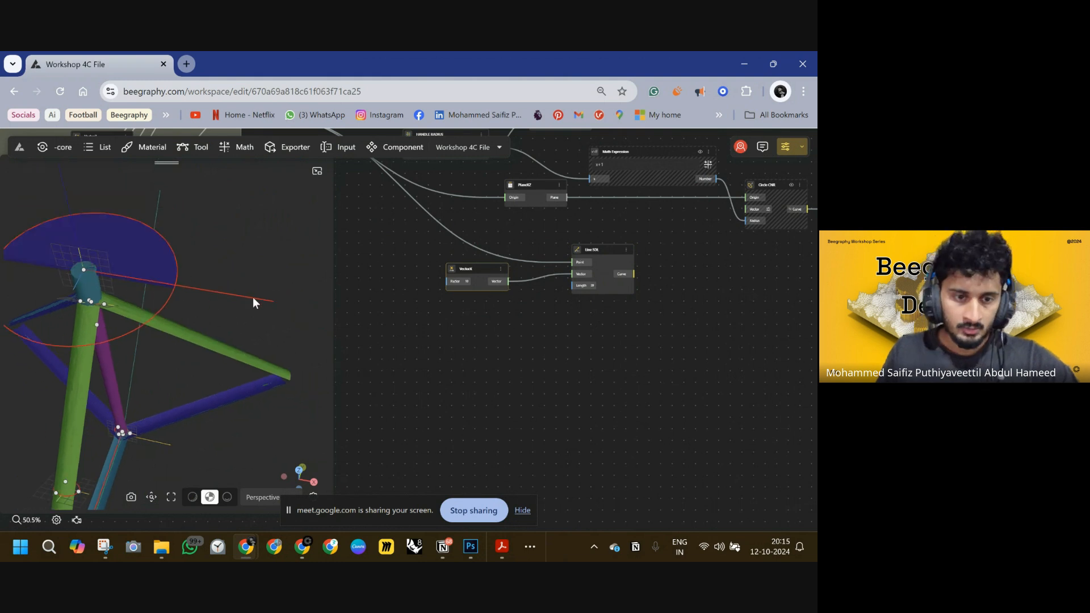
left_click_drag(650, 322, 561, 339)
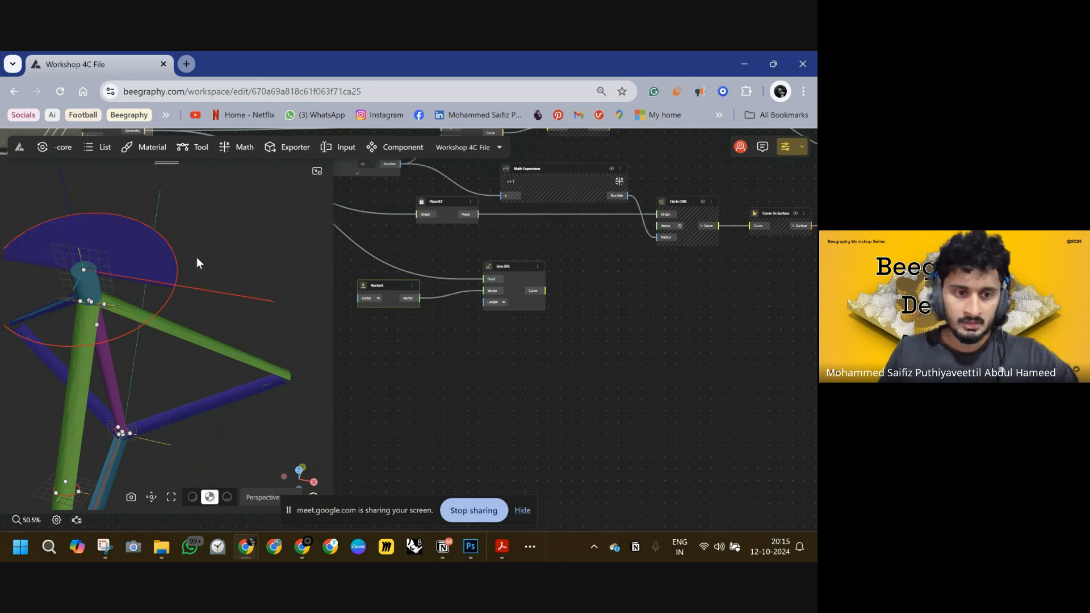
left_click_drag(626, 323, 591, 317)
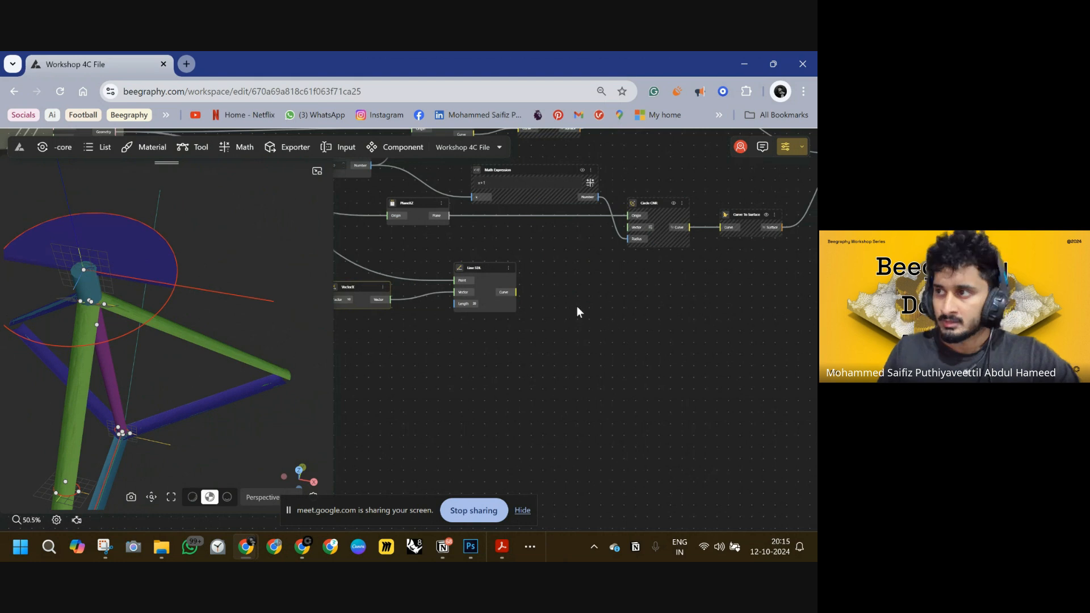
double_click(574, 301)
type("move")
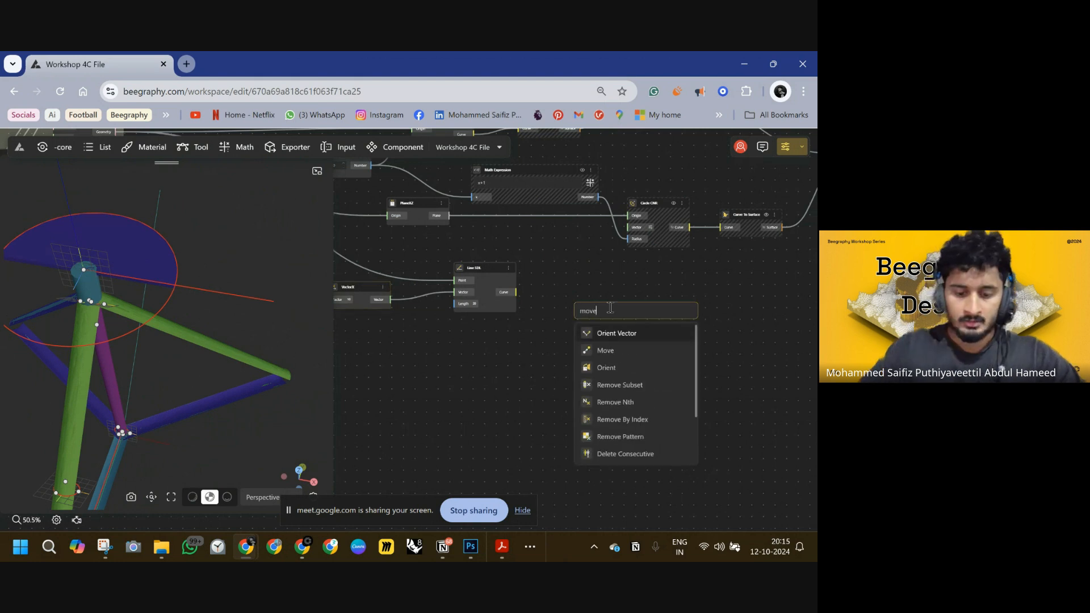
left_click(647, 351)
left_click_drag(516, 292, 587, 309)
- Add a VectorY node feeding the new Move node's Vector input and place it below Line SDL
double_click(494, 344)
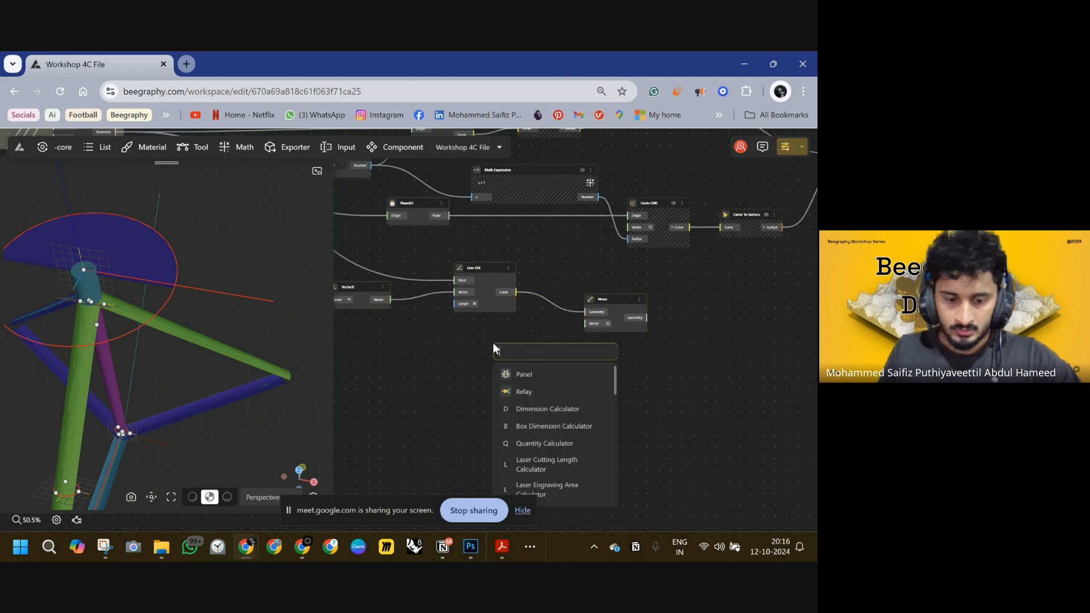
type("y")
left_click(559, 378)
left_click_drag(539, 347, 585, 325)
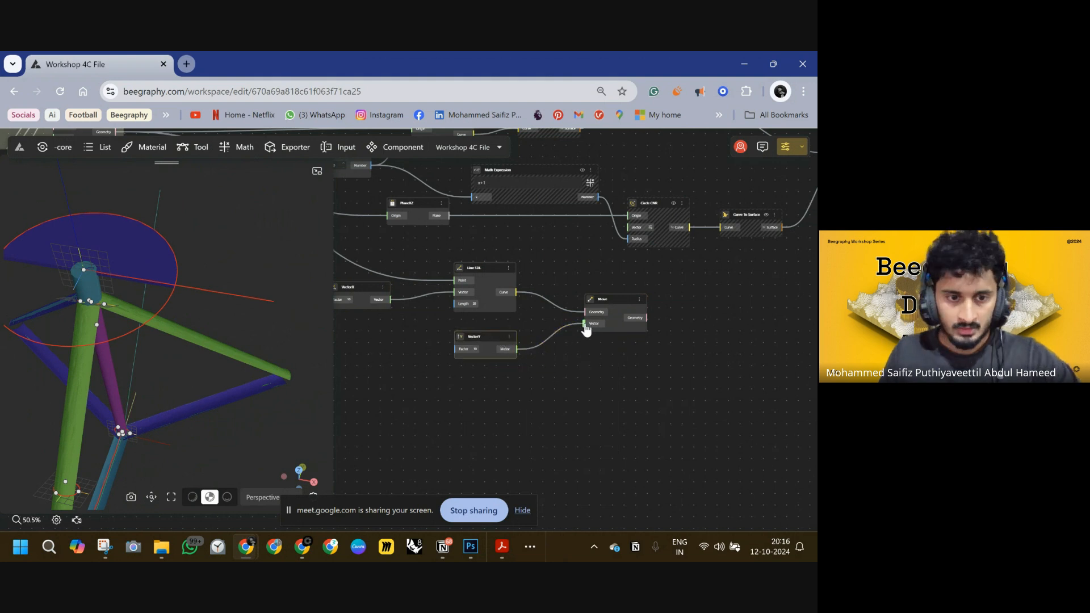
right_click_drag(488, 351, 603, 355)
left_click_drag(603, 337, 617, 341)
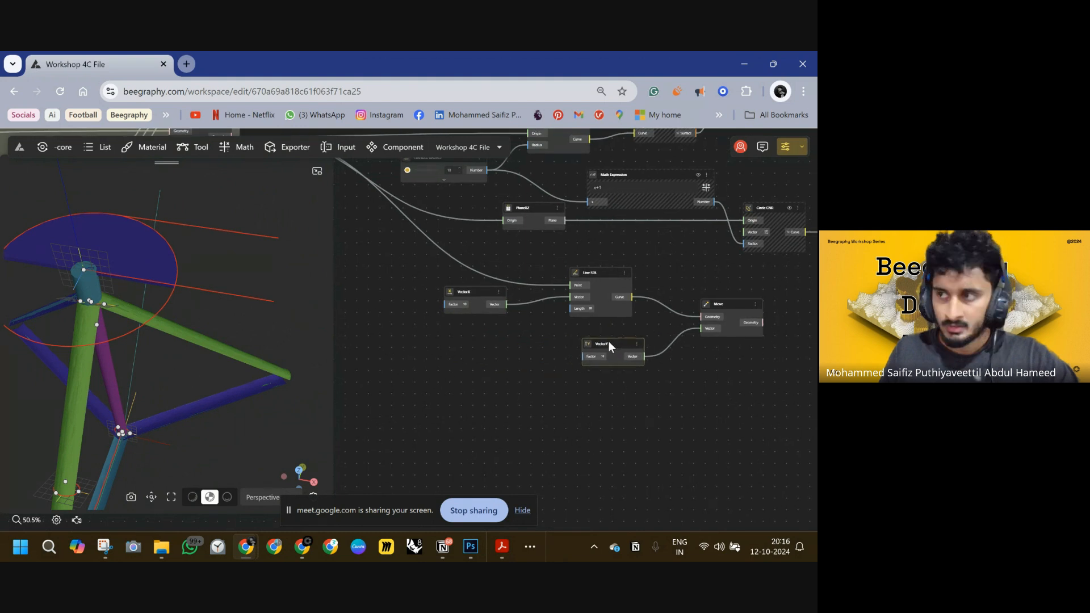
double_click(482, 367)
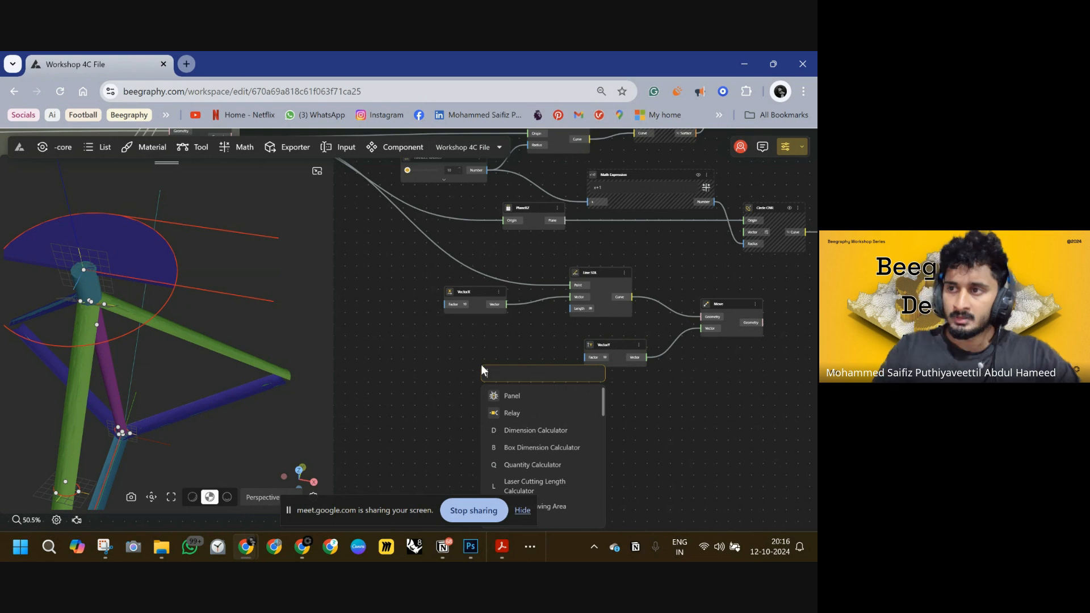
type("3.5")
key("Return")
mouse_move(515, 368)
left_mouse_down()
mouse_move(502, 353)
mouse_move(499, 363)
left_mouse_up()
key("Delete")
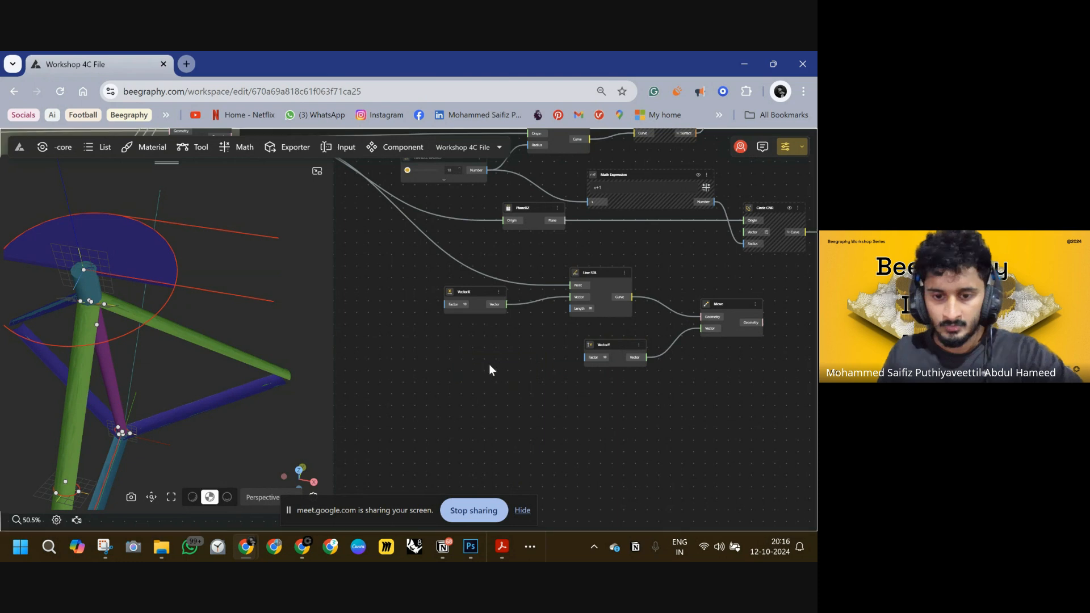
- Add a 2.5<4 Range Input, wire it to the VectorY node's Factor and set its value to 4
double_click(488, 366)
type("2.5<4")
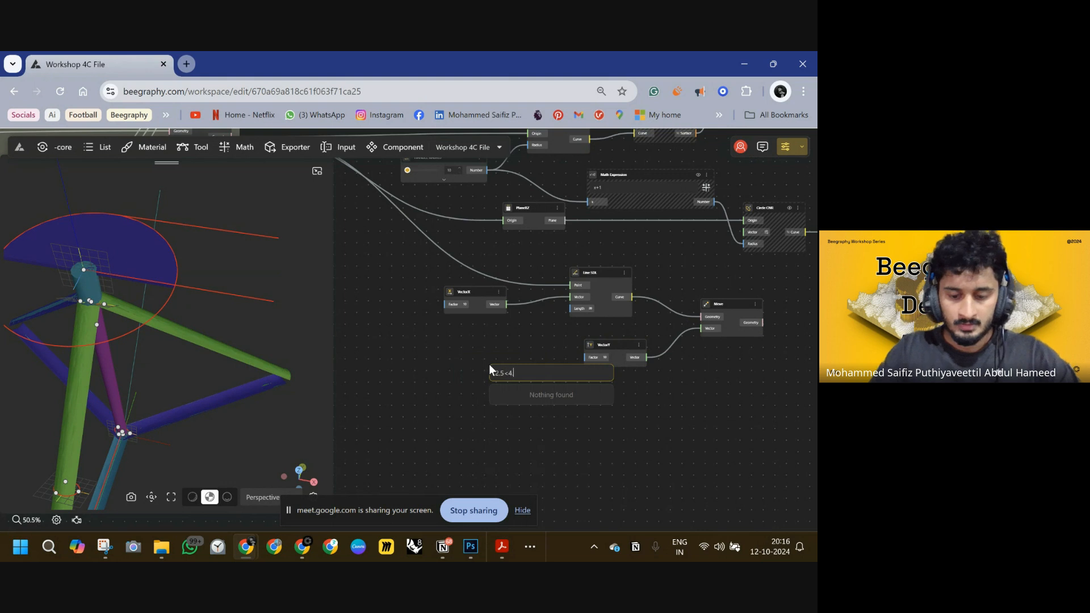
key("Return")
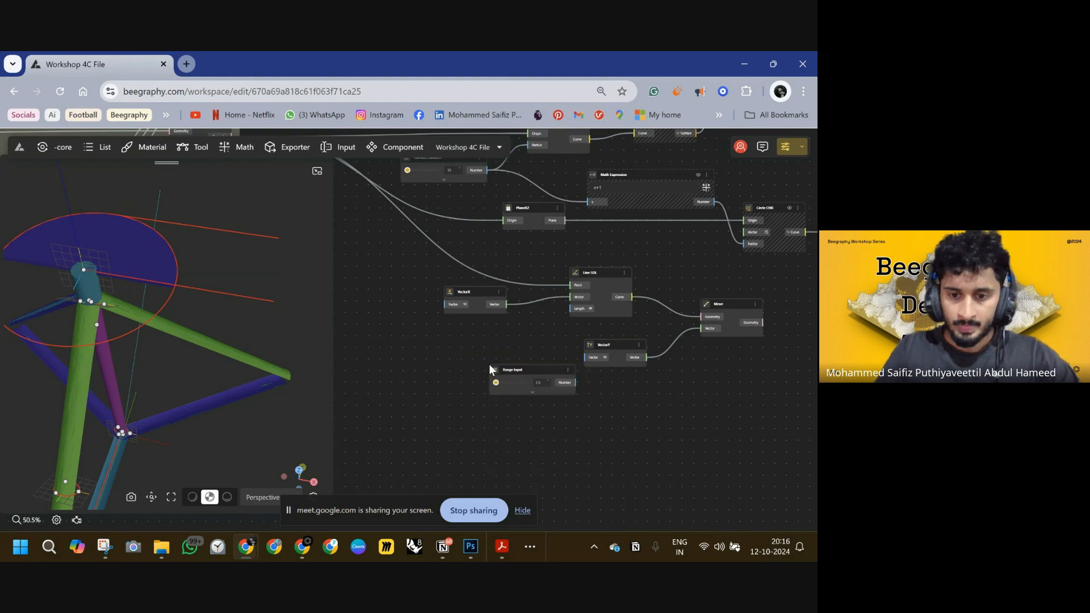
left_click_drag(522, 371, 590, 361)
left_click_drag(446, 358, 475, 358)
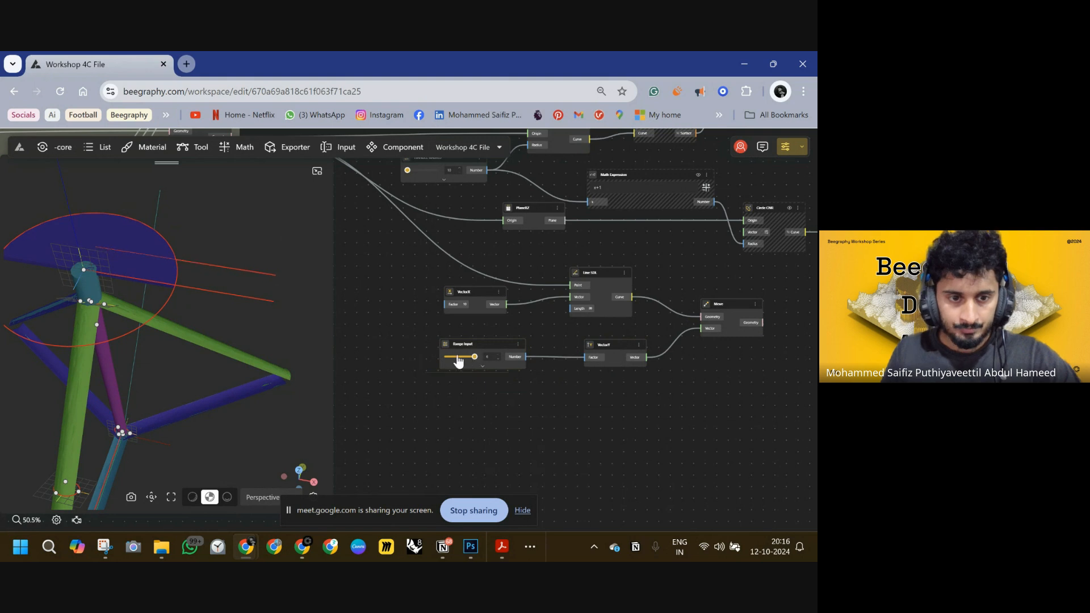
- Add a Pipe node and feed its Base Curve from the Geometry output of the line's Move node
scroll(584, 398, "right", 5)
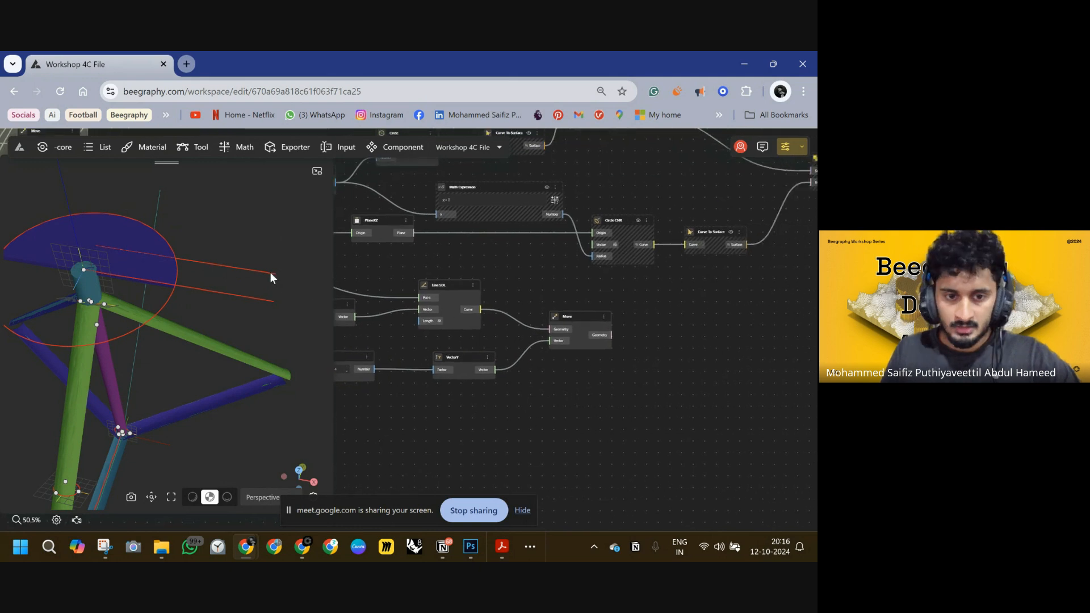
scroll(684, 370, "up", 5)
left_click_drag(713, 367, 622, 313)
scroll(523, 356, "down", 3)
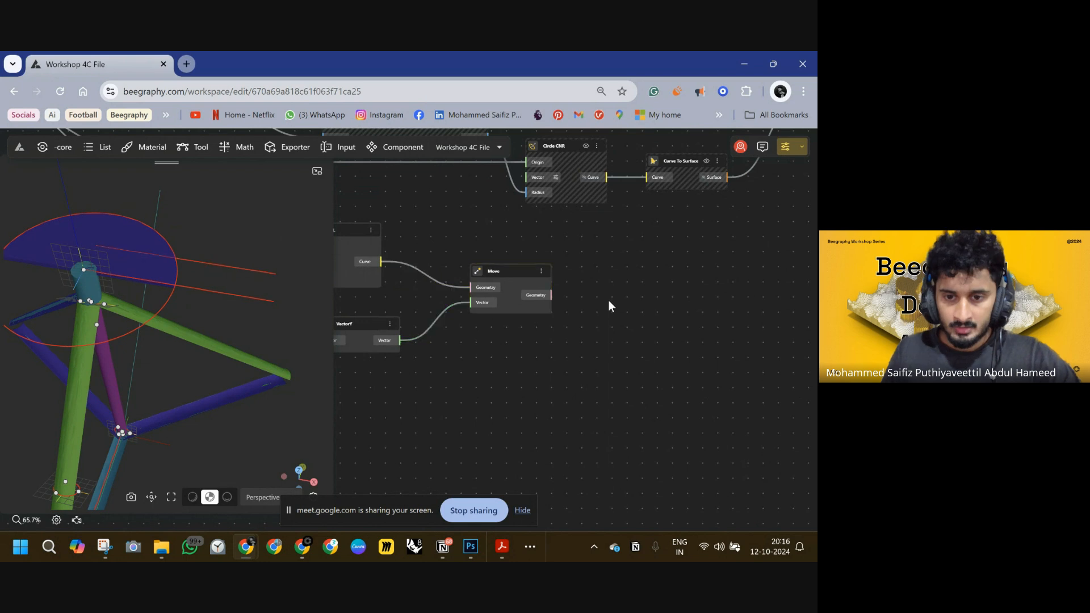
double_click(609, 302)
type("pipe")
left_click(644, 332)
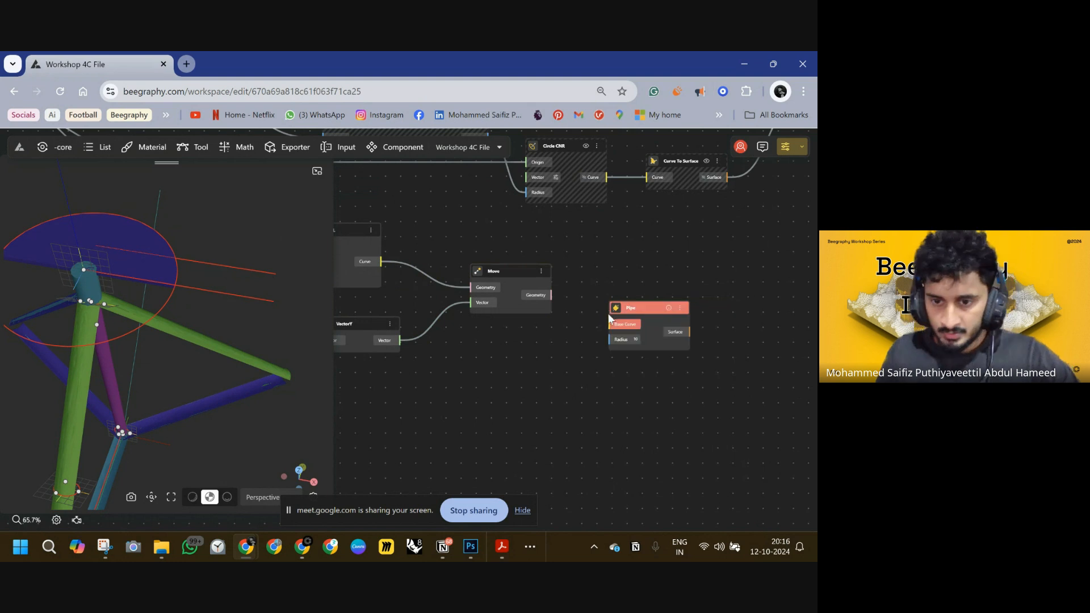
left_click_drag(611, 330, 551, 296)
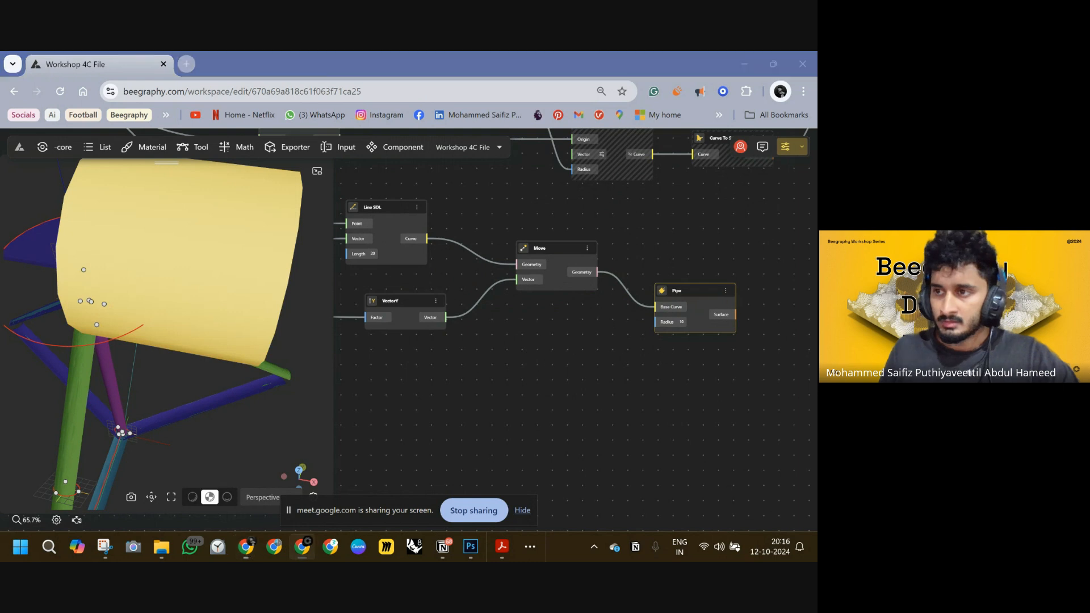
- Add a 1.5<3 Range Input below the VectorY's range input and rename it "void size"
left_click_drag(584, 355, 711, 316)
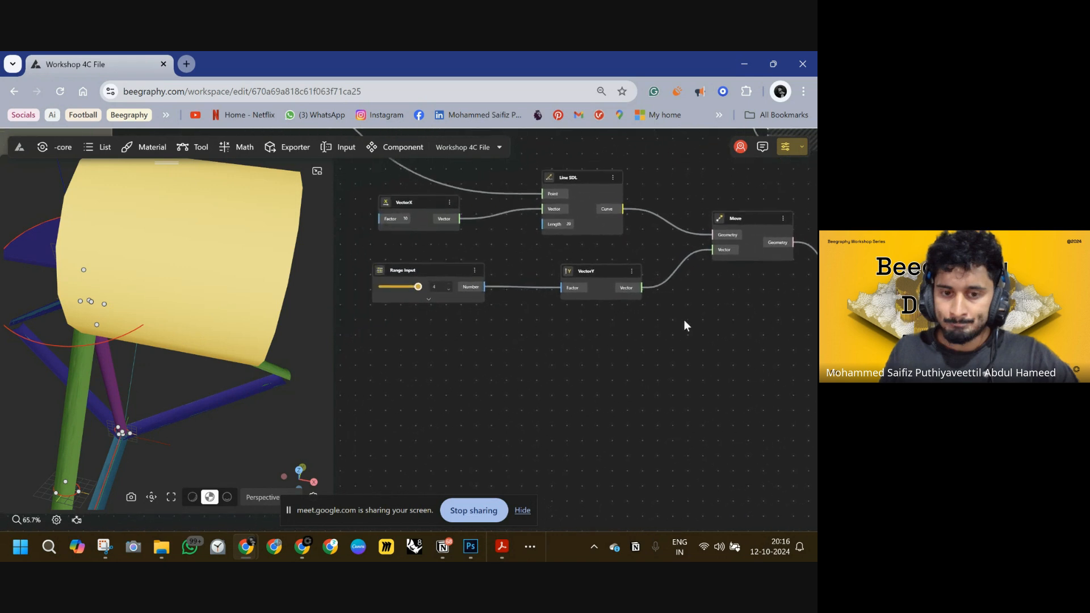
double_click(454, 343)
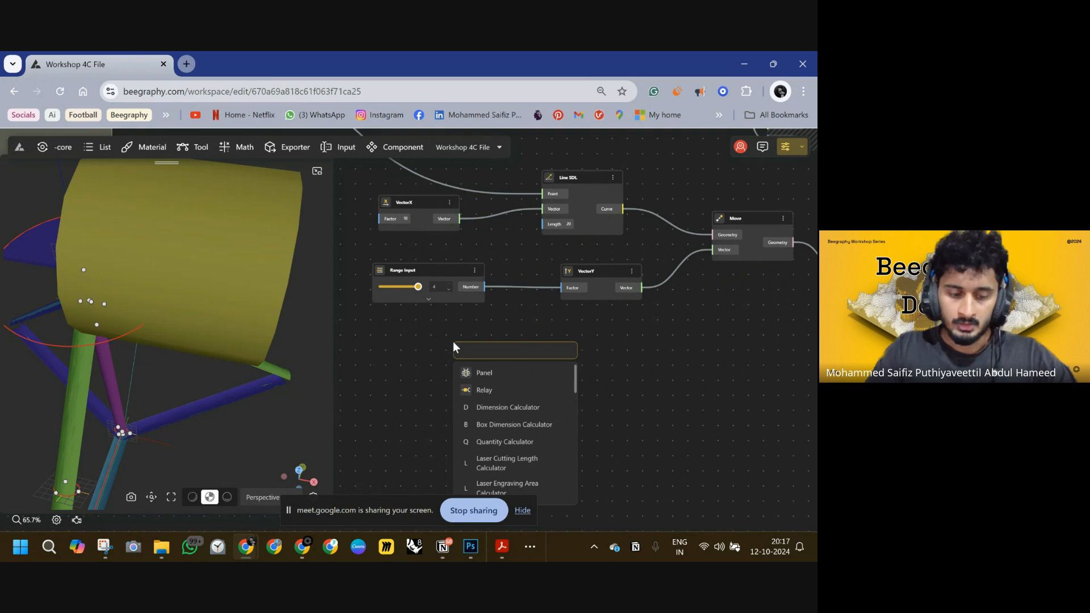
type("1")
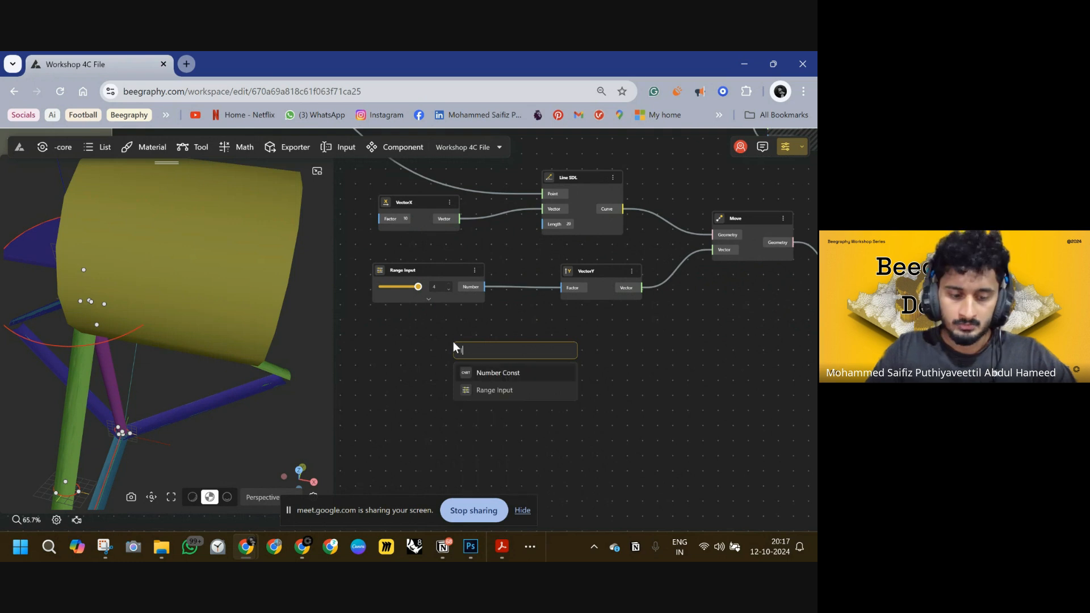
type(".5<3")
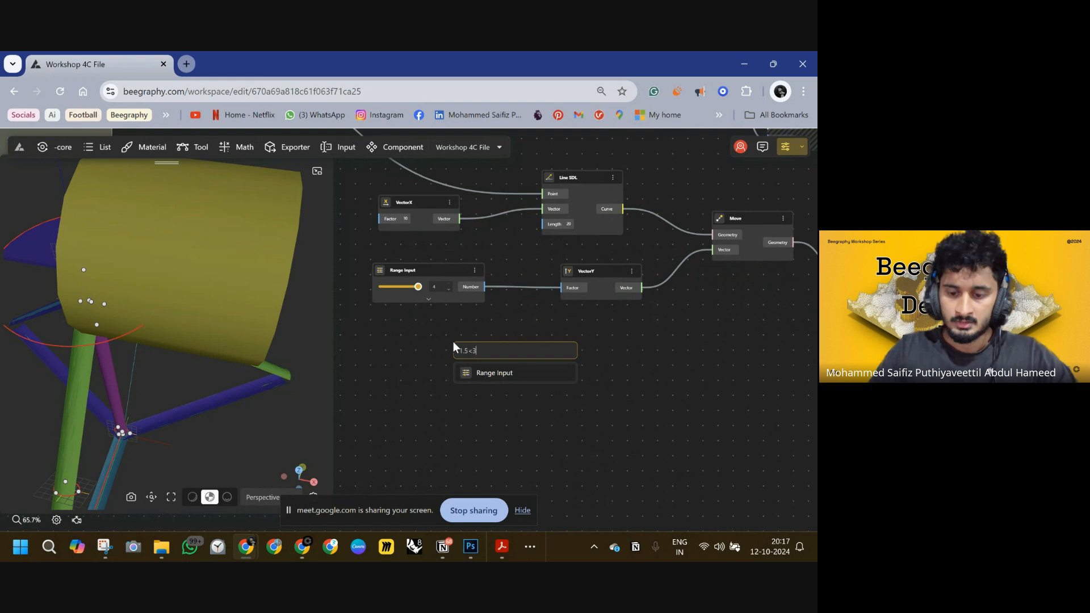
key("Return")
double_click(483, 348)
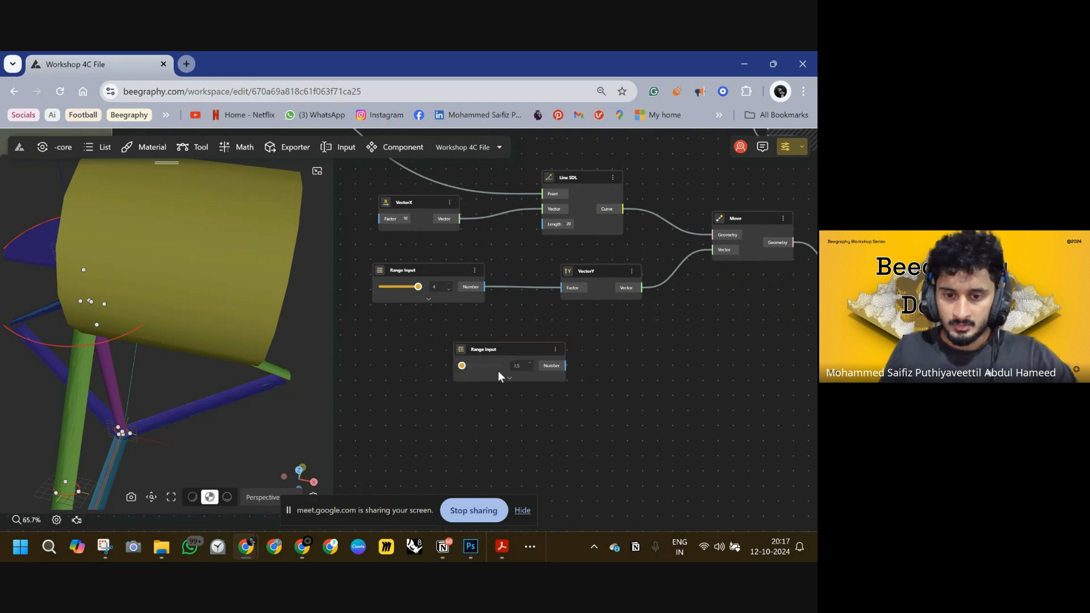
key("BackSpace")
type("void size")
key("Return")
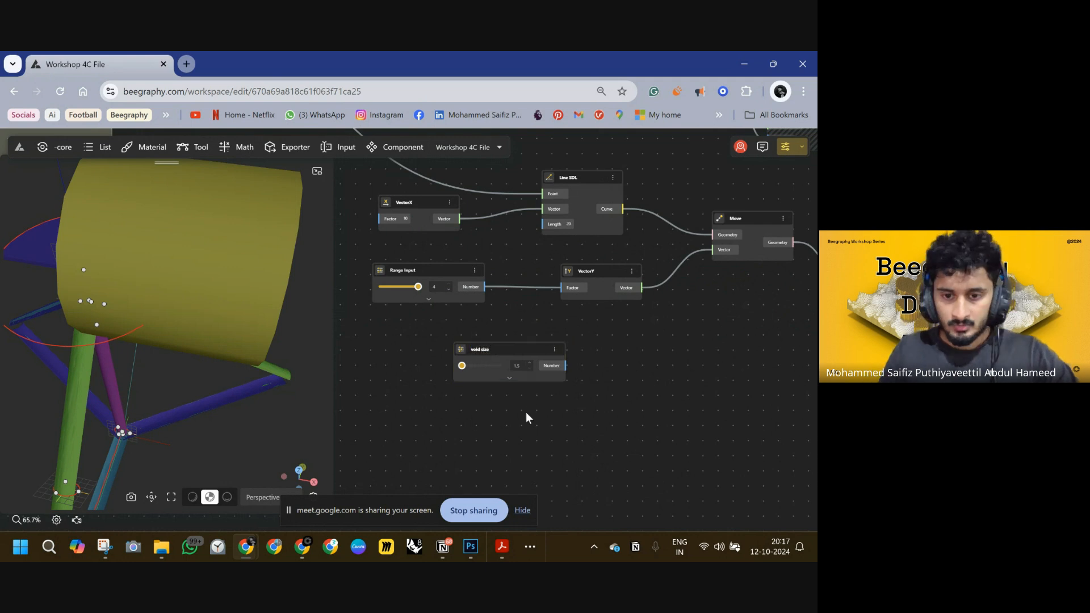
- Rename the Range Input feeding the VectorY's Factor as "void move"
double_click(404, 271)
triple_click(406, 271)
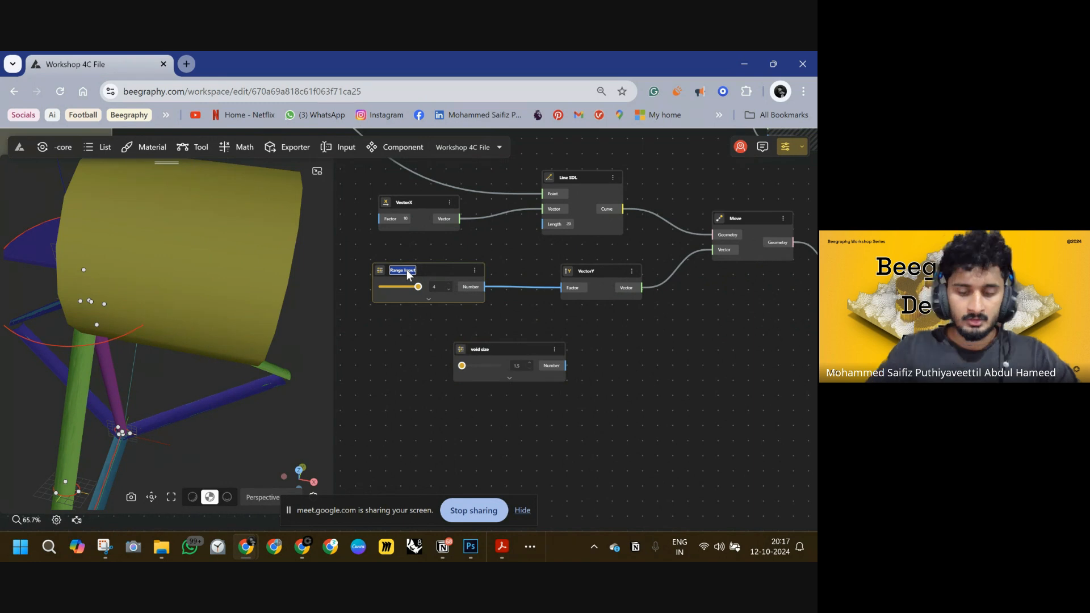
type("void mov")
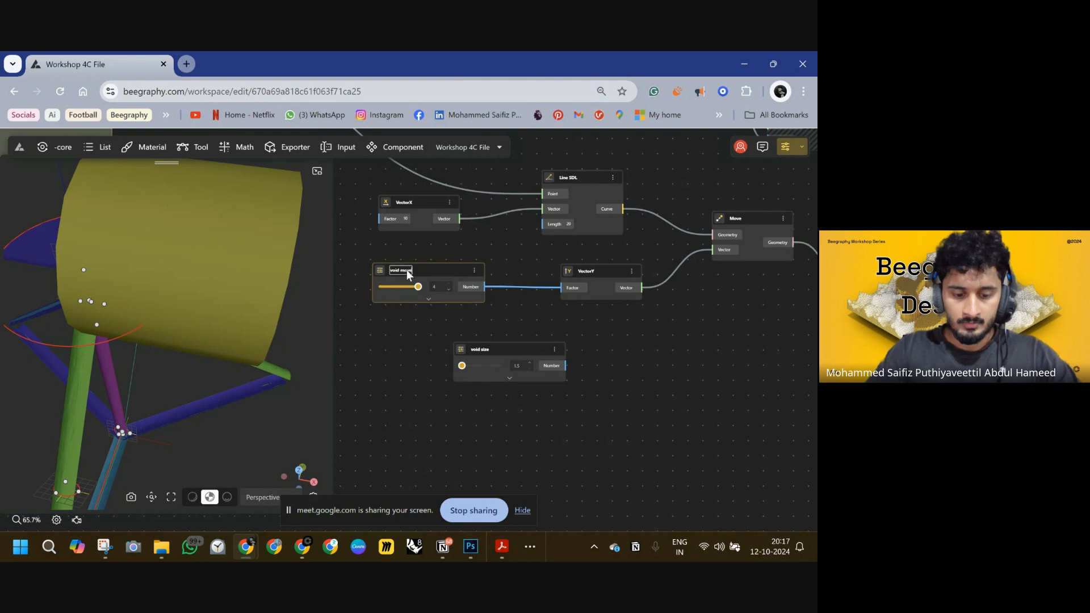
key("Return")
- Place the void size input under void move, wire it to the Pipe's Radius and raise its value slightly
left_click_drag(517, 347, 431, 326)
scroll(468, 381, "down", 3)
left_click_drag(380, 356, 641, 321)
middle_click_drag(453, 402, 569, 393)
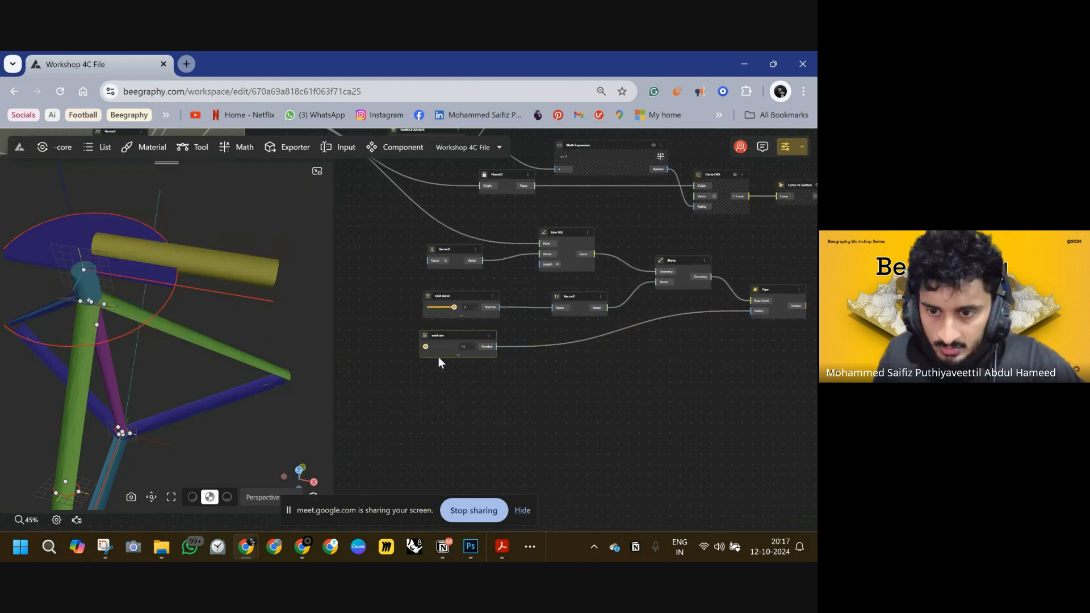
left_click_drag(426, 347, 429, 347)
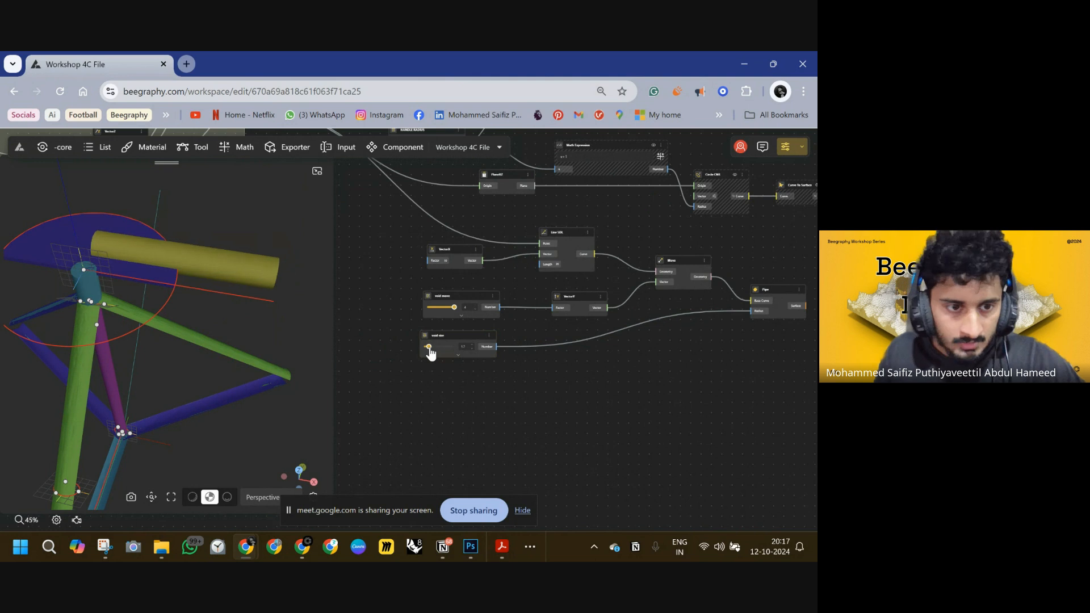
left_click_drag(315, 311, 289, 293)
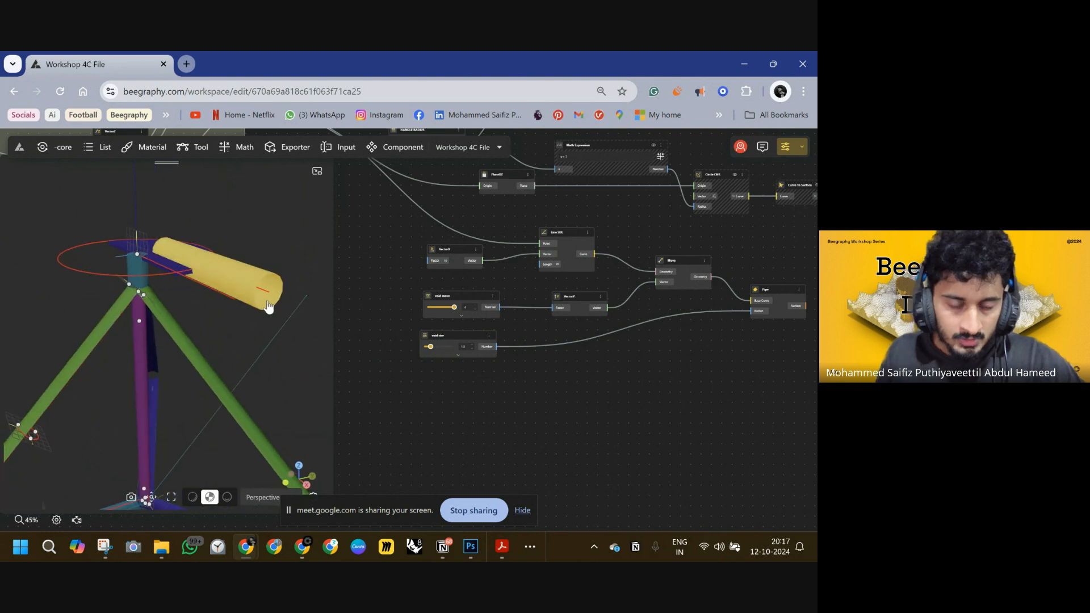
- Add a Cap node after the Pipe and feed its Surface input from the Pipe's Surface output
scroll(603, 364, "right", 5)
double_click(586, 311)
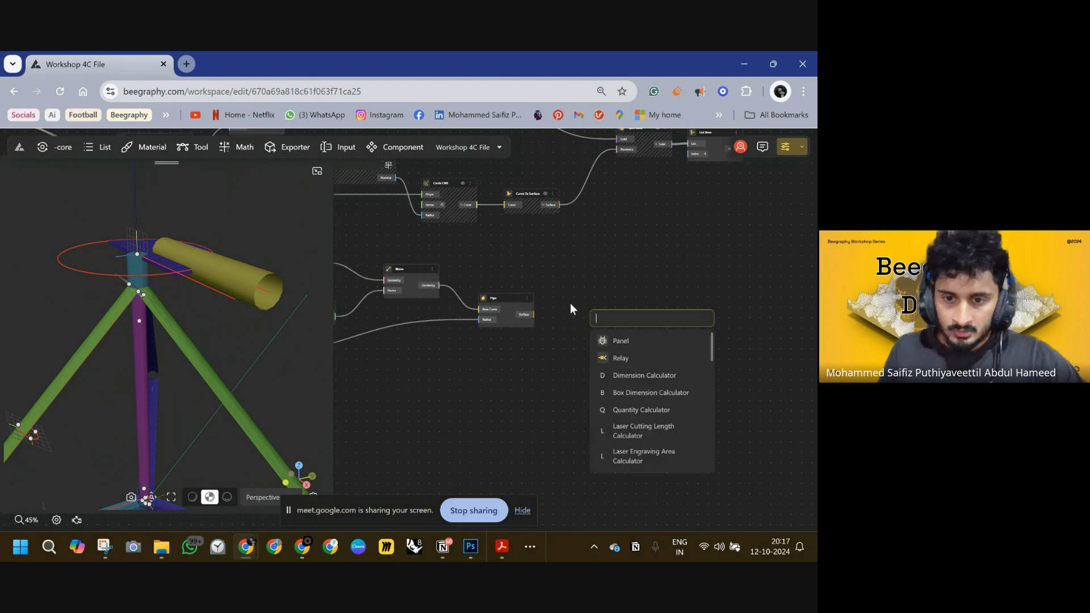
type("cap")
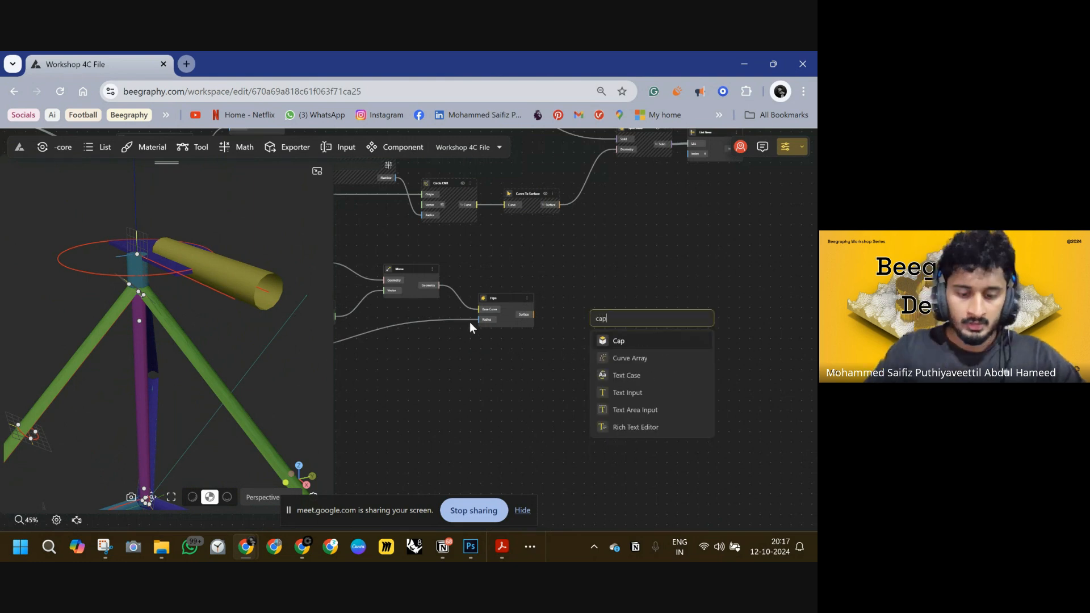
left_click(616, 341)
left_click_drag(600, 317, 575, 311)
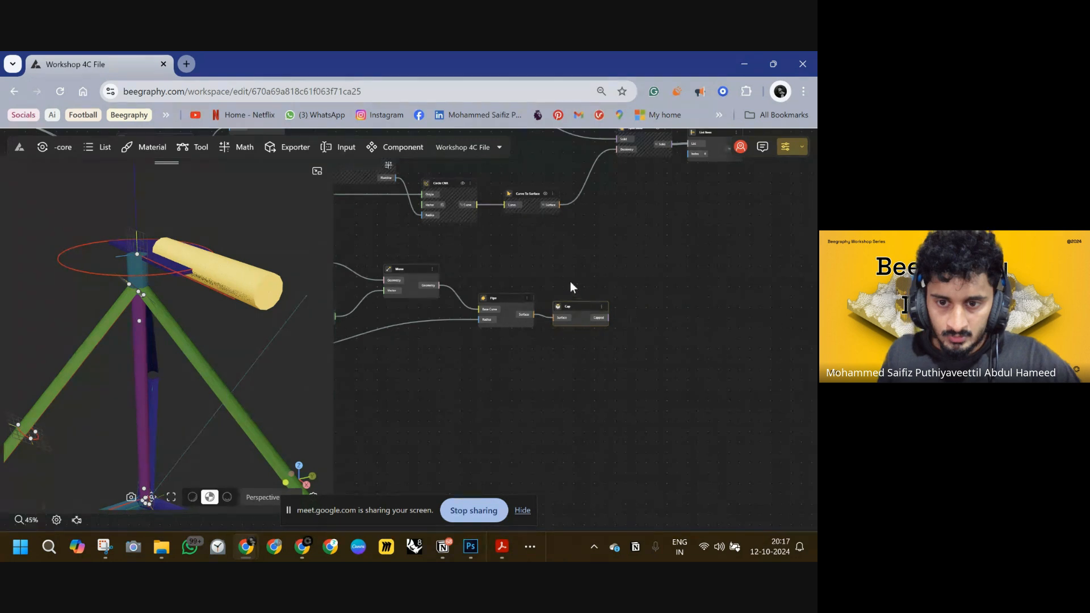
- Hide the previews of the Move and Pipe nodes that precede the Cap
left_click_drag(534, 261, 391, 348)
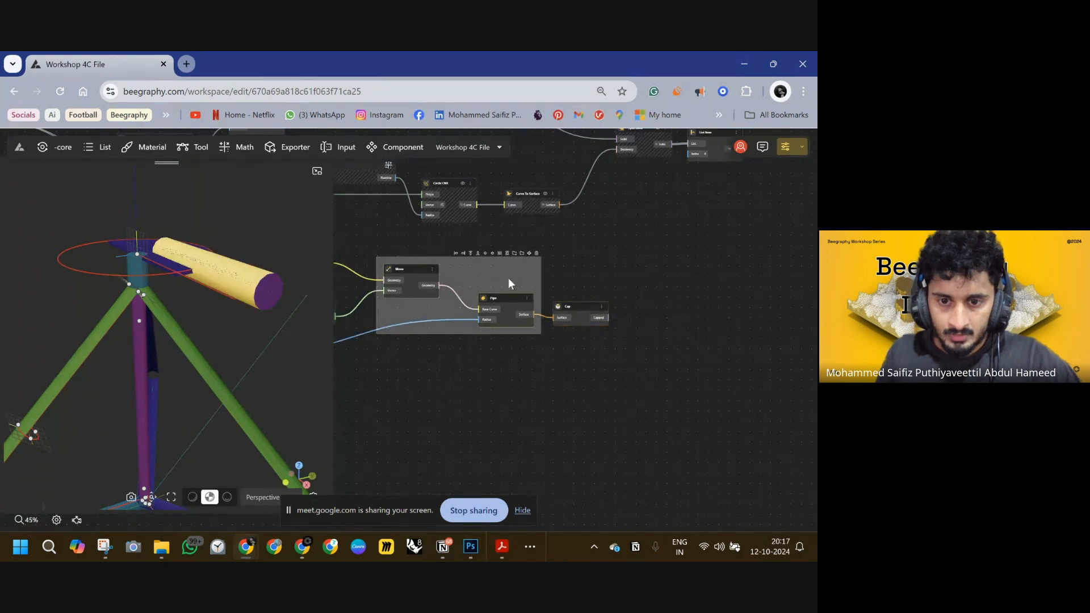
right_click(526, 304)
left_click(544, 317)
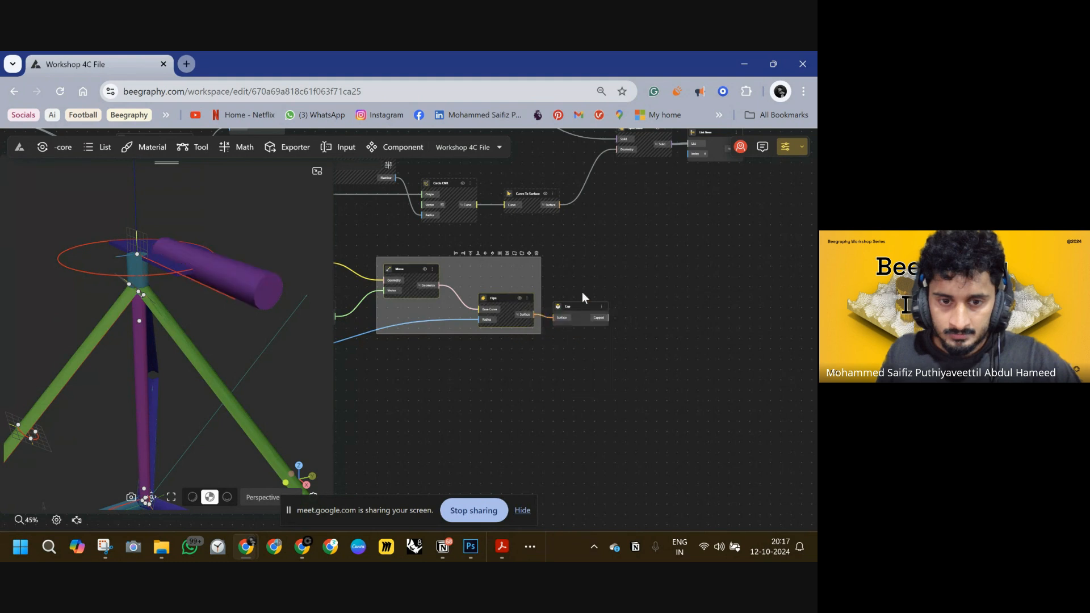
left_click(636, 305)
middle_click_drag(637, 304, 529, 321)
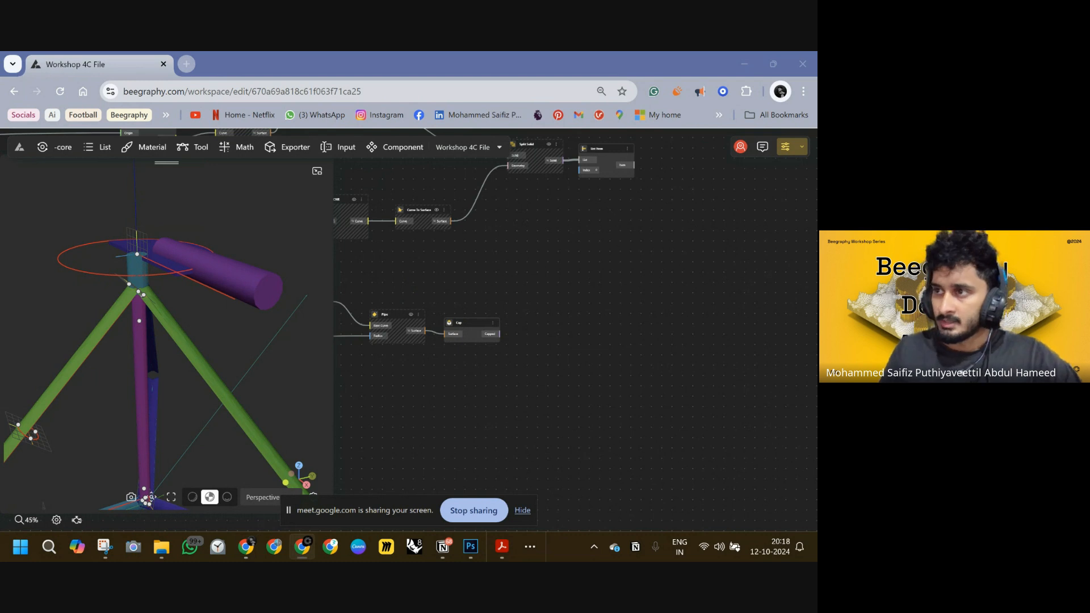
- Add a Solid Difference node with the List Item's Item as Solid and the Cap's Capped output as Solid 1
right_click_drag(656, 299, 606, 364)
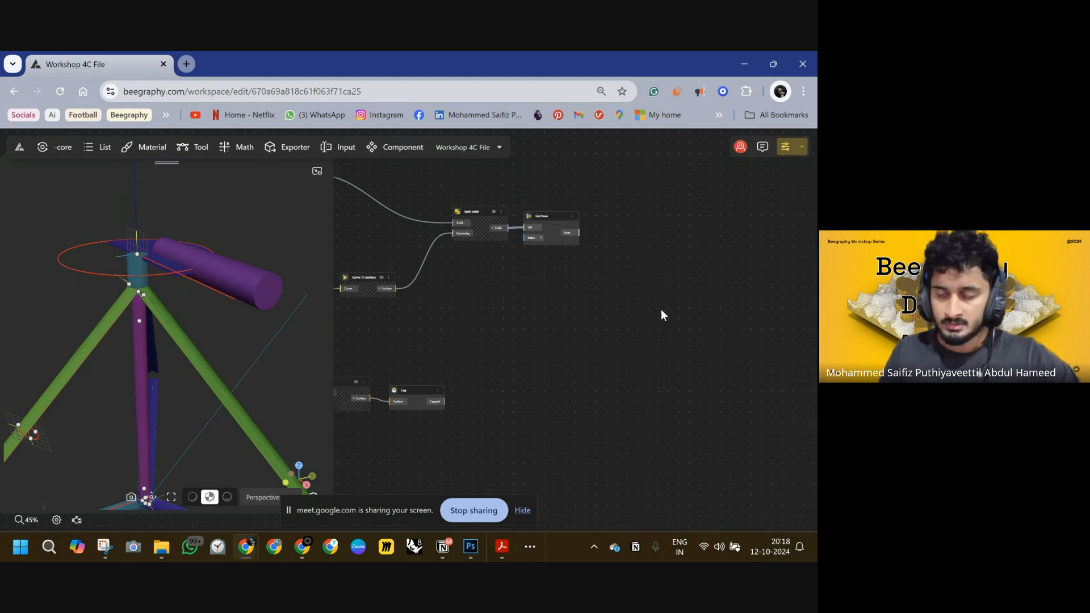
double_click(691, 316)
type("solid")
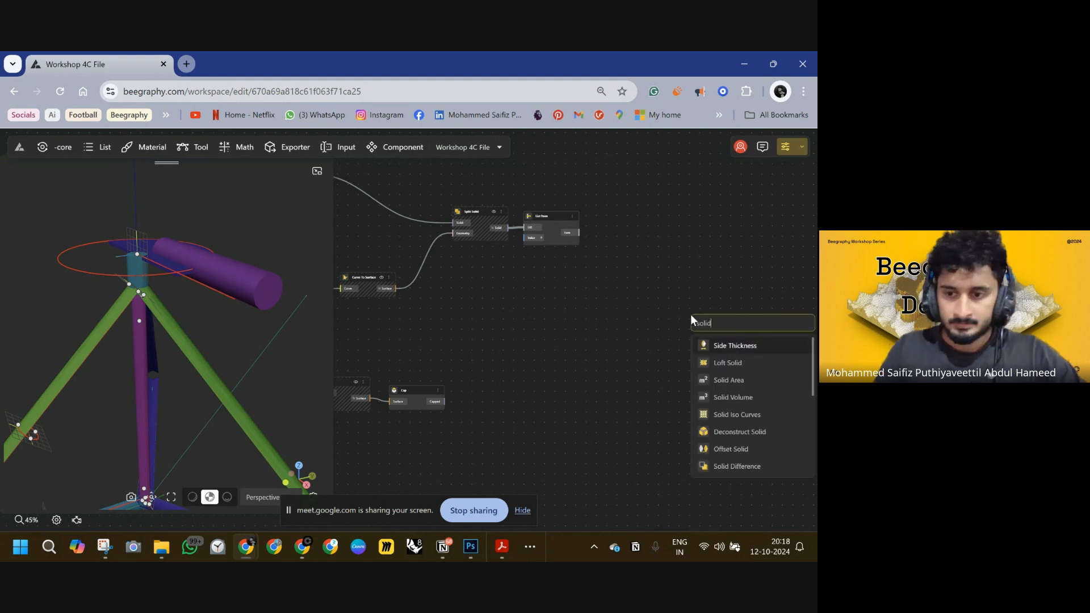
left_click(741, 466)
left_click_drag(580, 233, 446, 401)
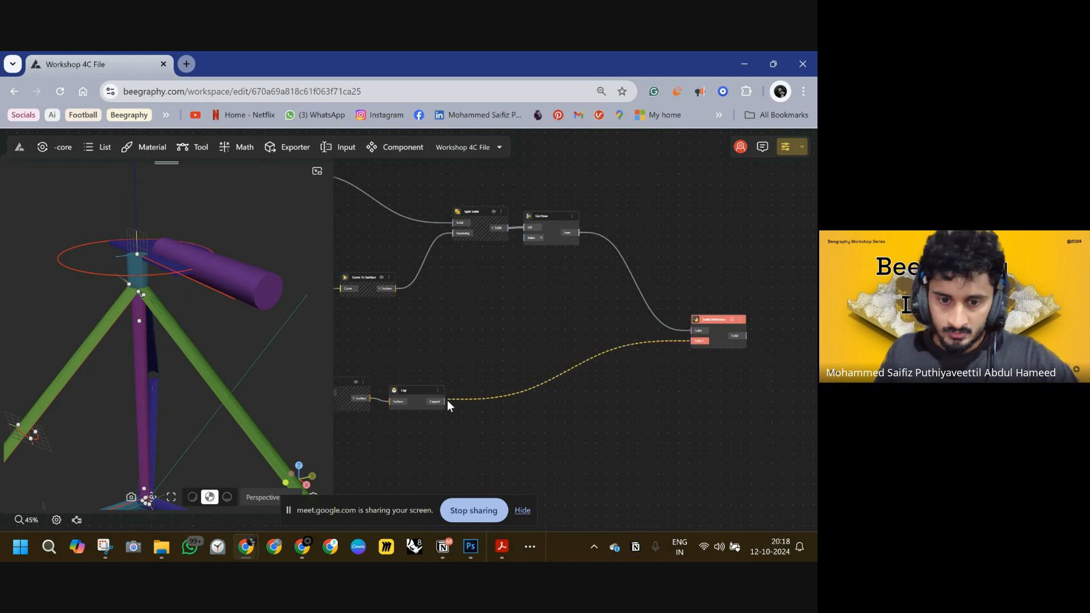
- Hide the Cap and List Item previews so only the Solid Difference result displays, and reposition the Solid Difference node higher
left_click(439, 390)
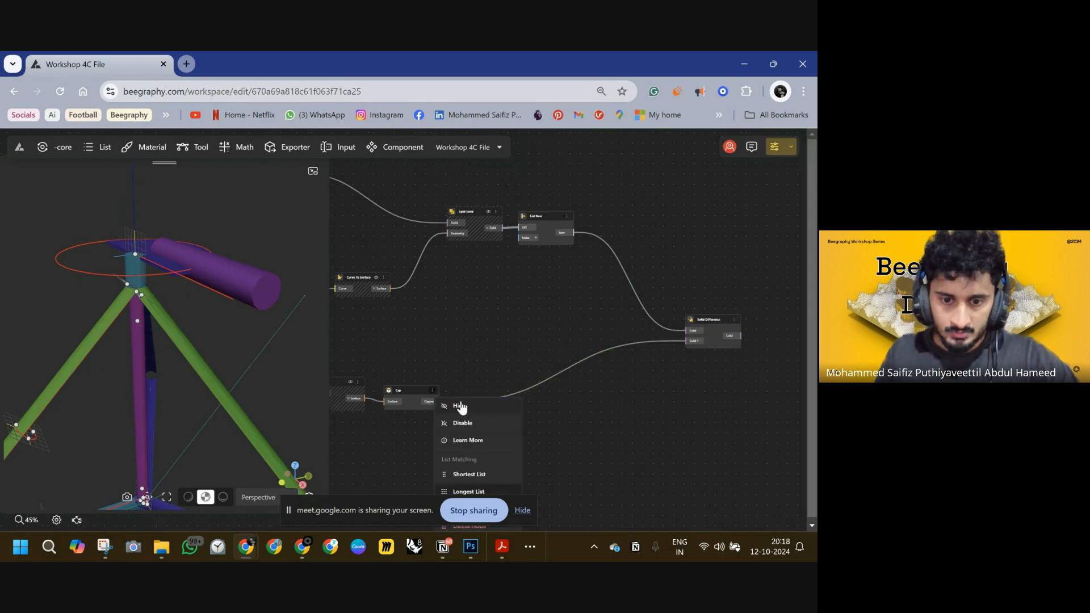
left_click(459, 405)
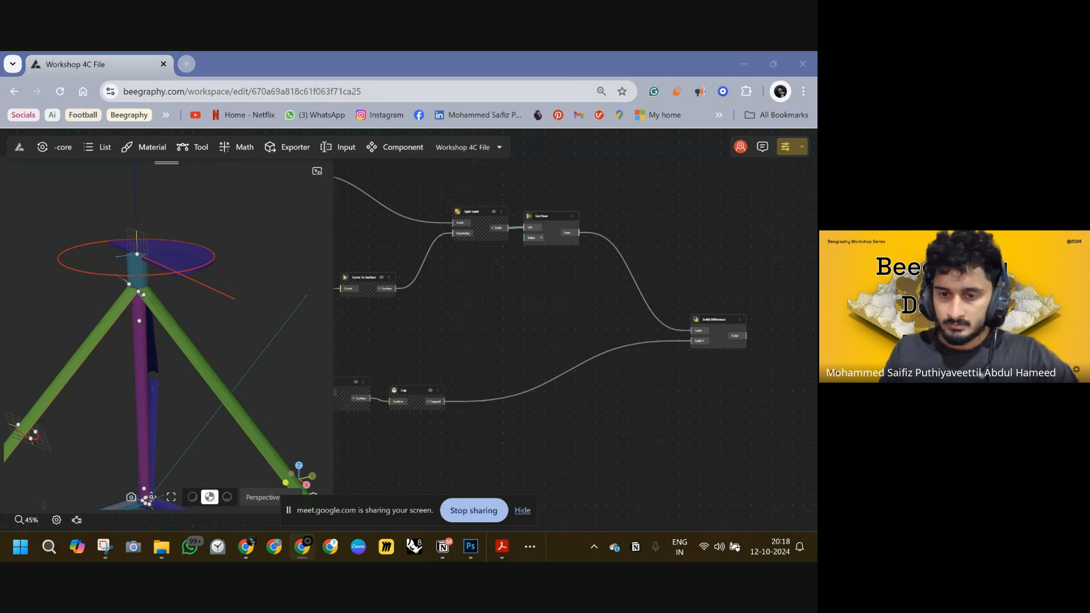
left_click_drag(727, 328, 676, 261)
scroll(676, 261, "up", 5)
right_click_drag(533, 277, 575, 279)
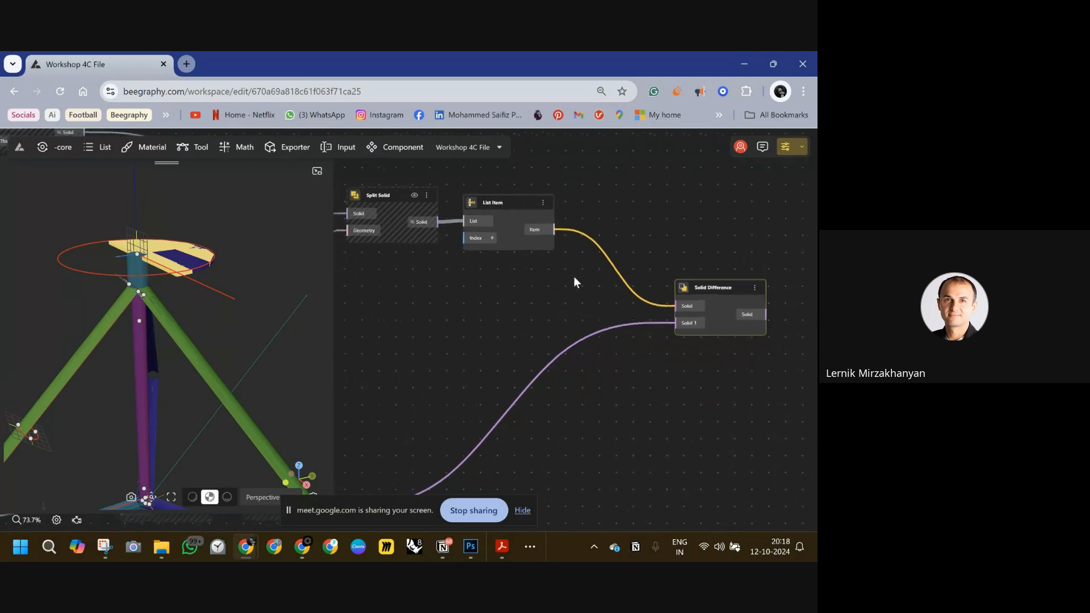
left_click(548, 204)
left_click(571, 222)
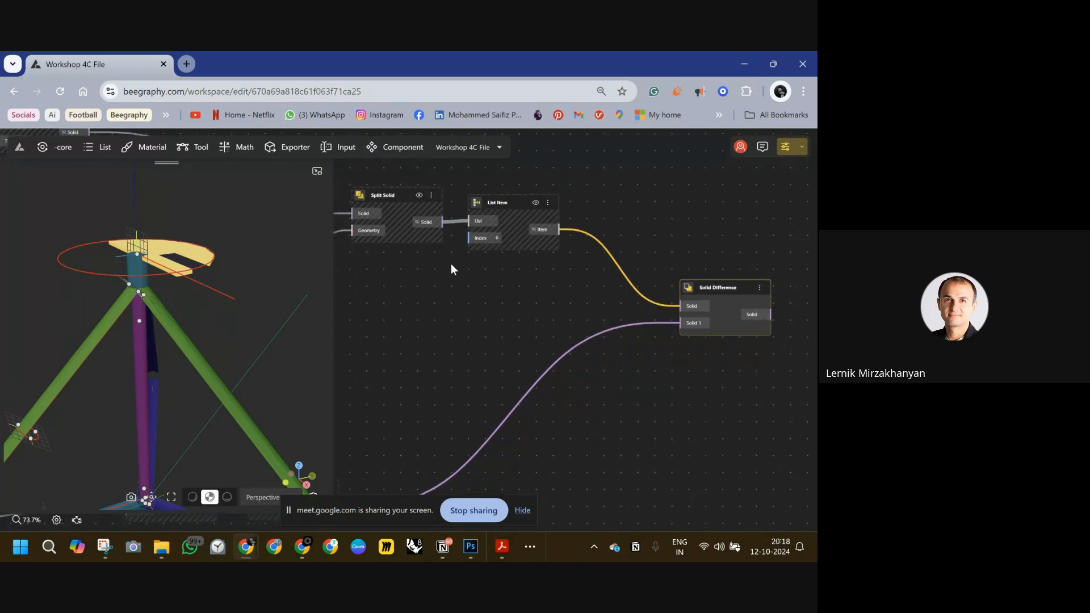
- Set the HANDLE THICKNESS input to 0.9 and check the slotted half seat in the 3D view
left_click_drag(325, 270, 272, 313)
scroll(407, 343, "down", 6)
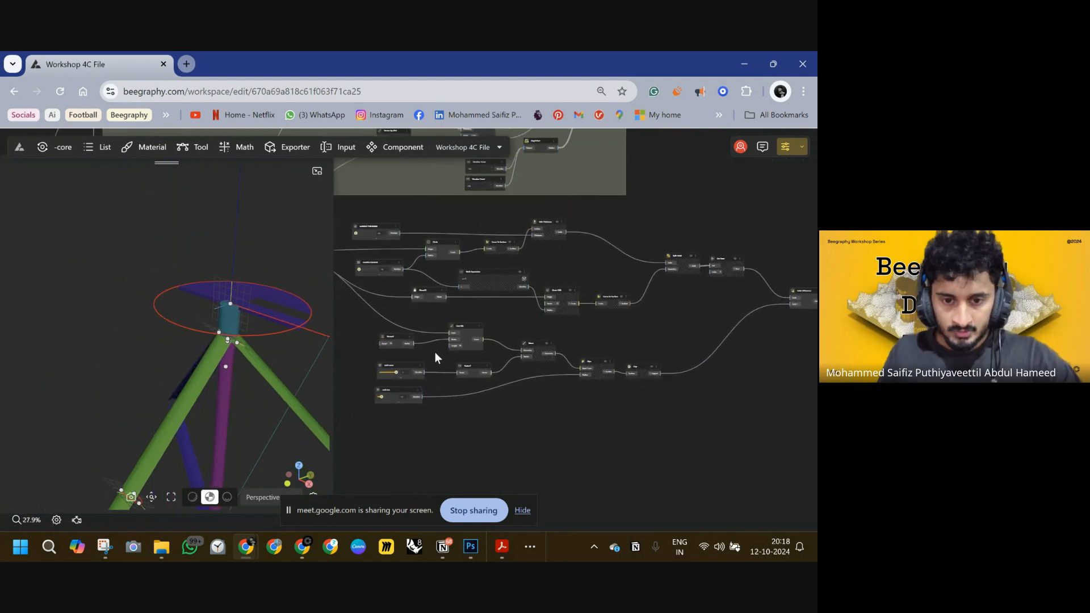
scroll(409, 352, "up", 7)
right_click_drag(496, 427, 514, 457)
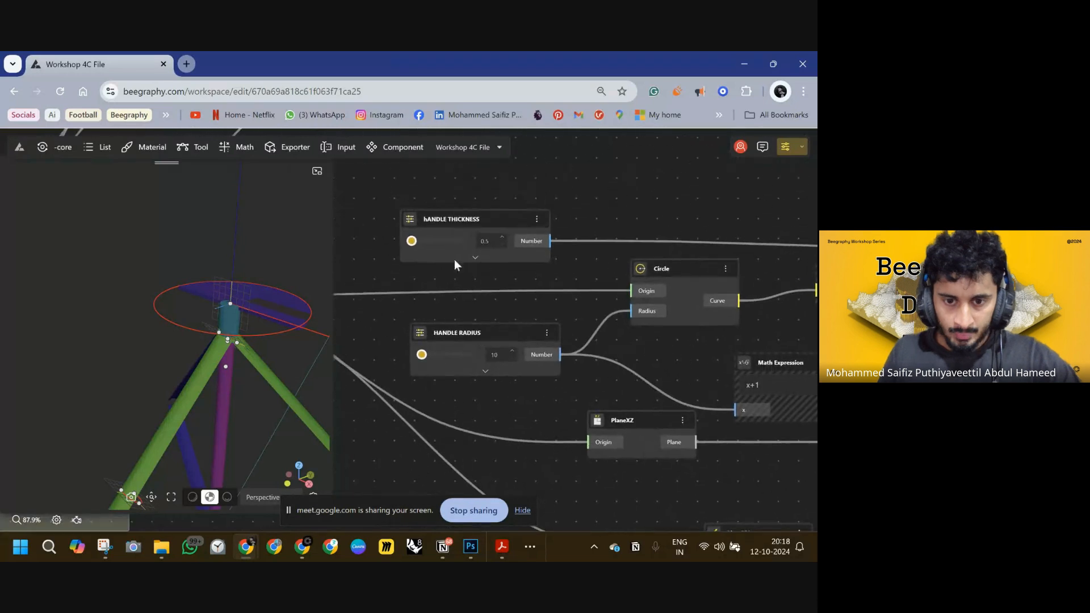
left_click_drag(413, 242, 426, 243)
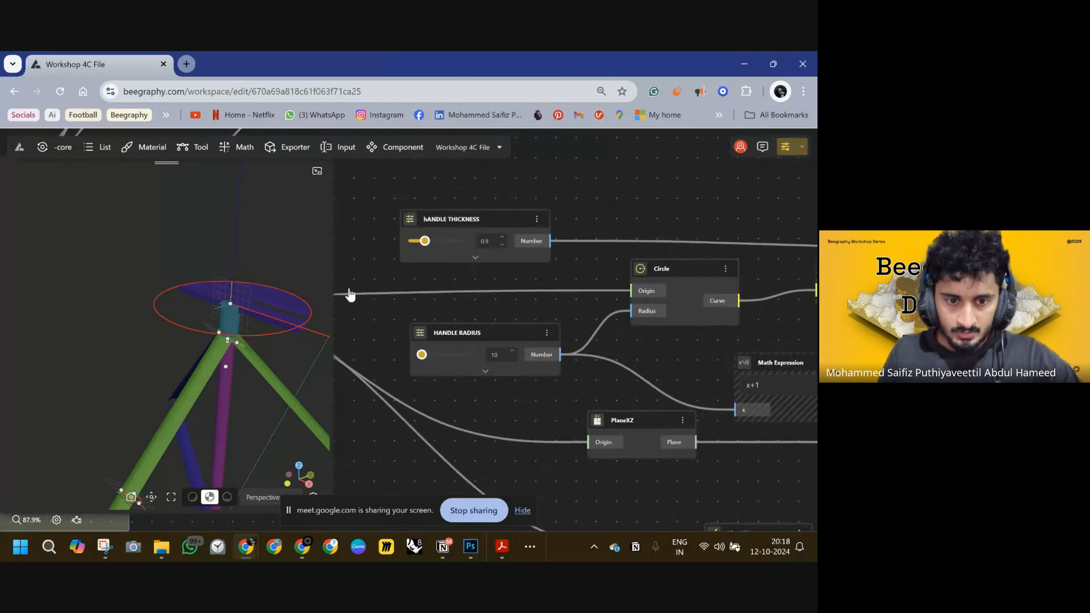
left_click_drag(265, 311, 243, 262)
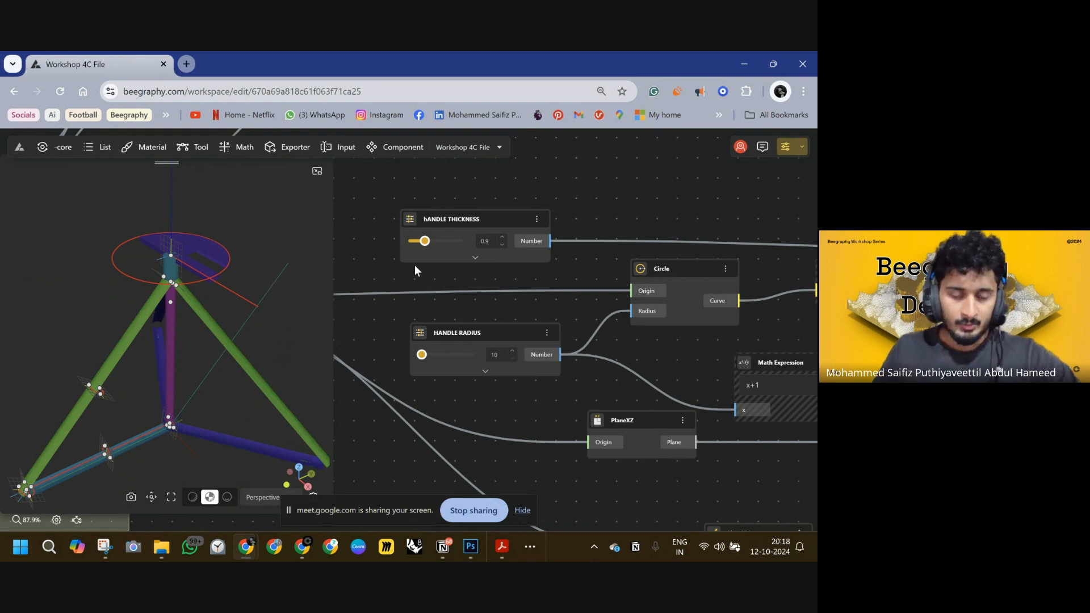
- Inspect the tripod from several angles and set the STICK TO SEAT SWITCH input to 89.9
scroll(598, 248, "down", 10)
right_click_drag(668, 284, 523, 266)
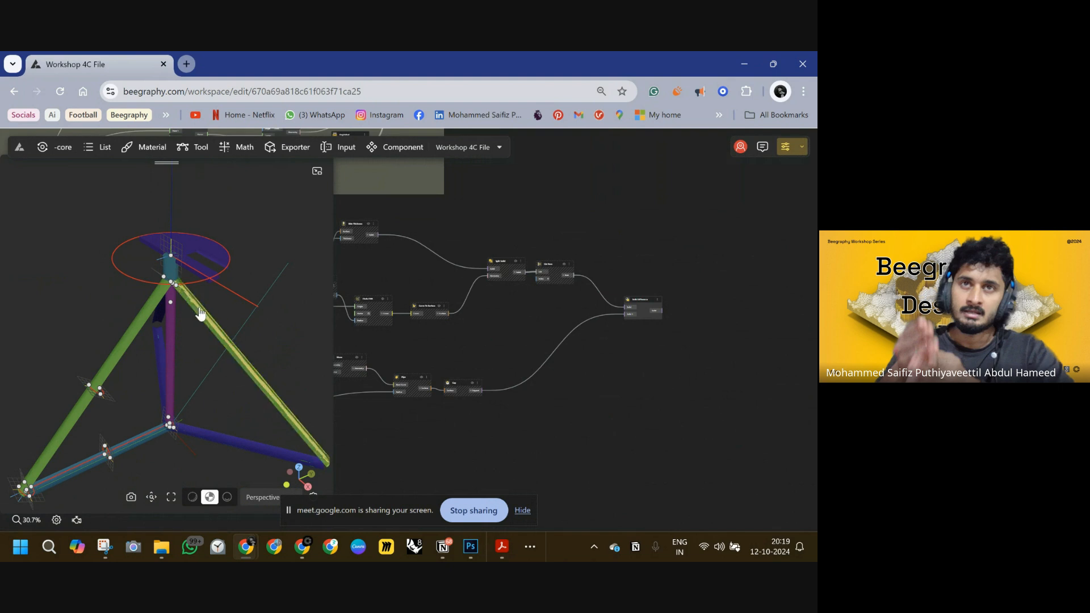
right_click_drag(269, 401, 251, 335)
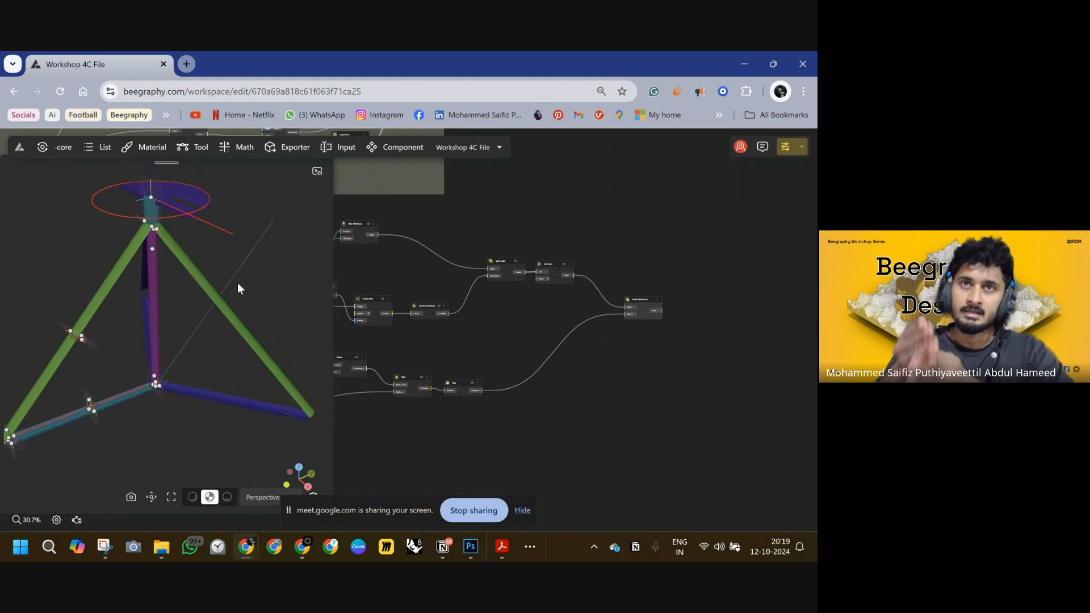
left_click_drag(241, 414, 195, 354)
scroll(409, 354, "down", 5)
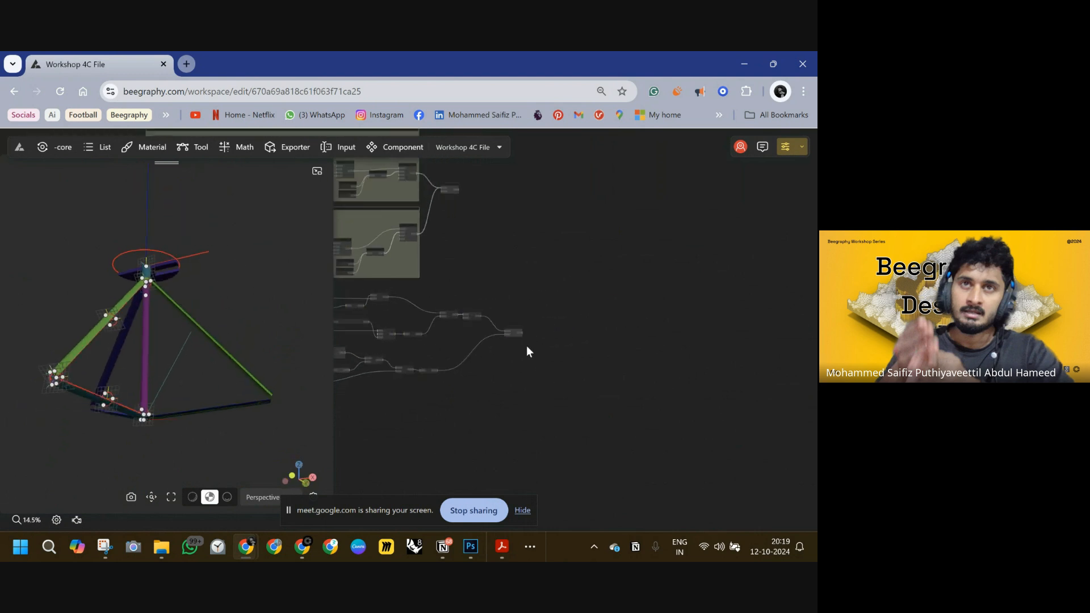
scroll(488, 347, "up", 10)
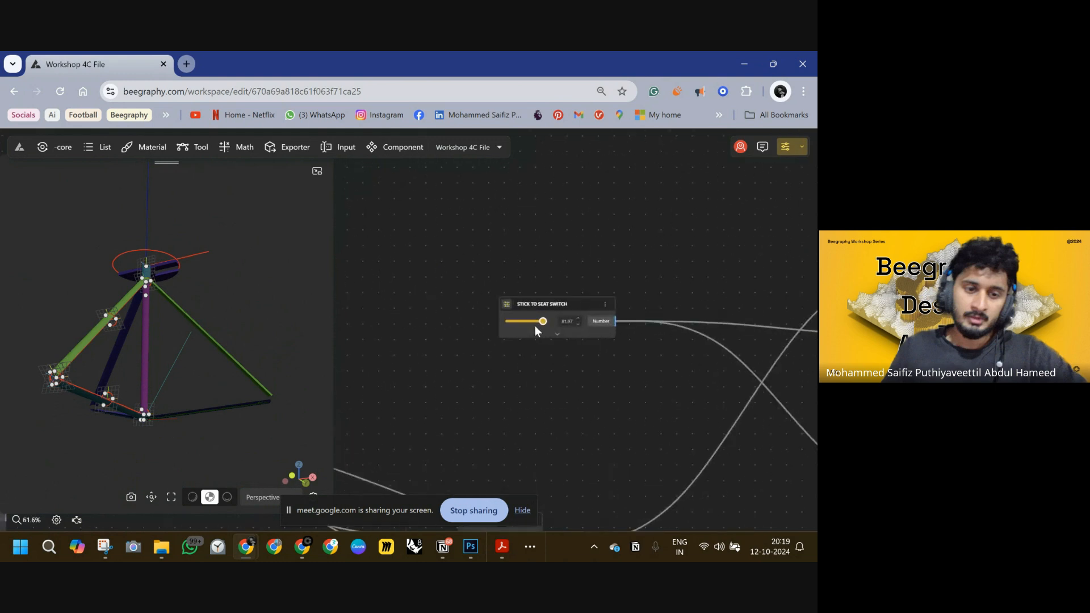
left_click_drag(206, 294, 146, 274)
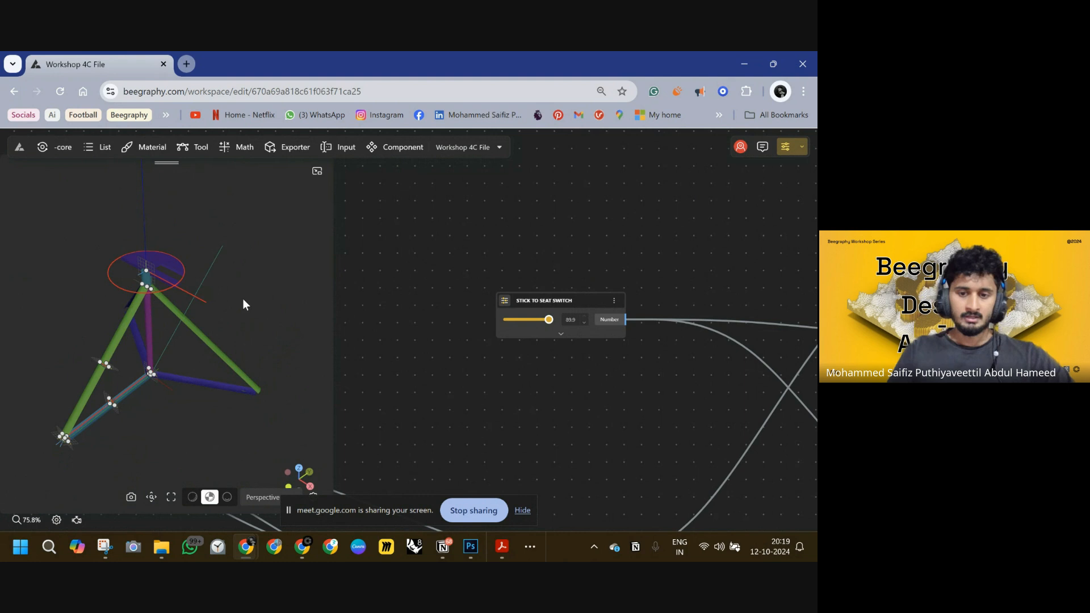
- Examine the end of the node graph around the Solid Difference node
scroll(609, 342, "down", 4)
scroll(640, 347, "down", 4)
middle_click_drag(679, 341, 490, 305)
middle_click_drag(786, 339, 604, 316)
middle_click_drag(791, 308, 482, 303)
middle_click_drag(786, 287, 559, 302)
middle_click_drag(810, 300, 531, 311)
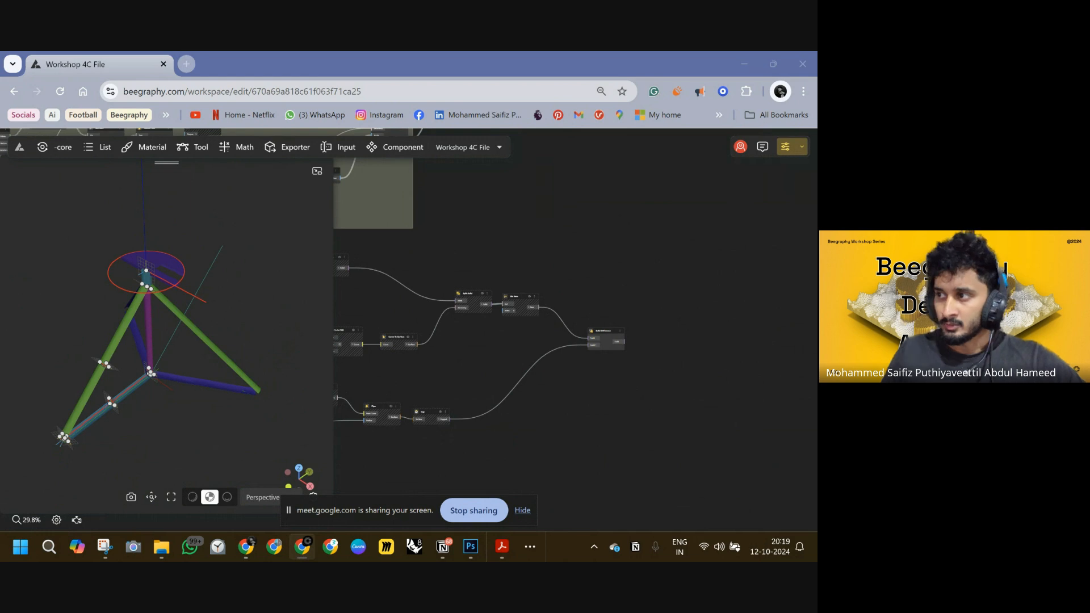
middle_click_drag(682, 340, 587, 337)
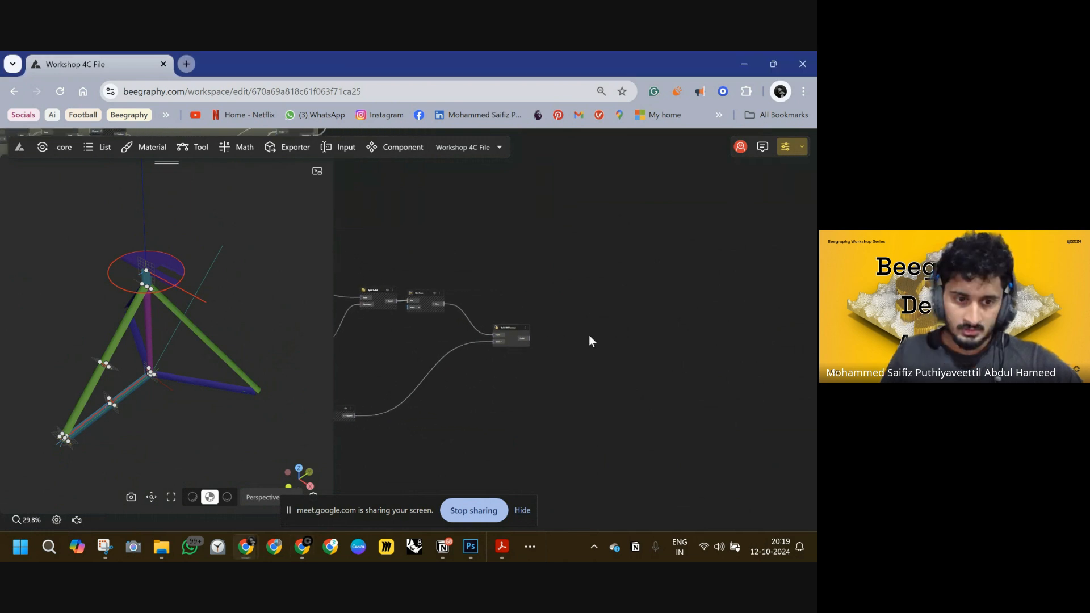
scroll(588, 338, "up", 3)
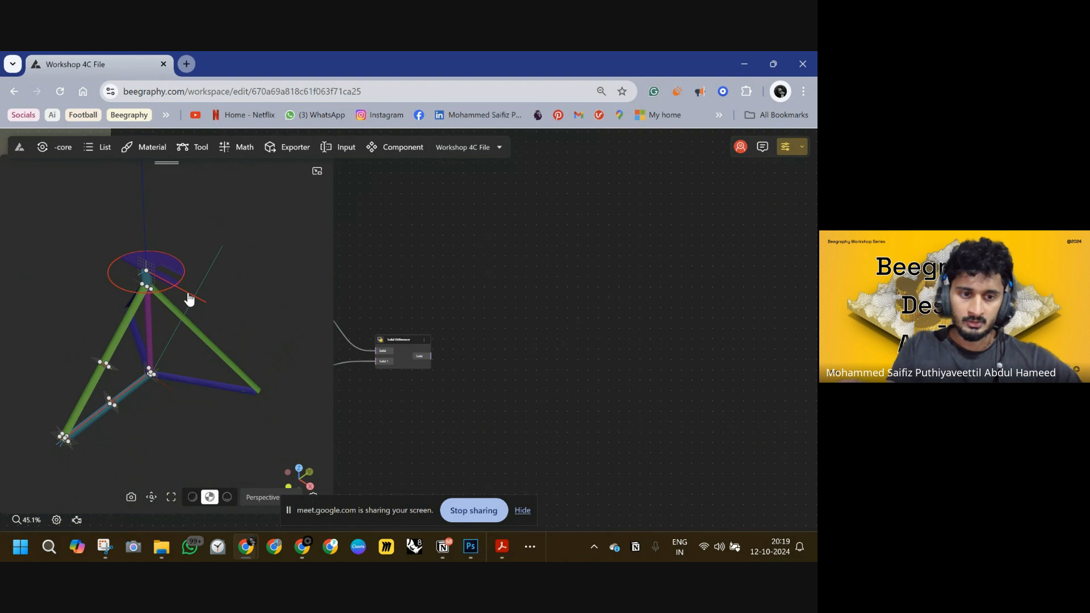
left_click_drag(467, 359, 548, 377)
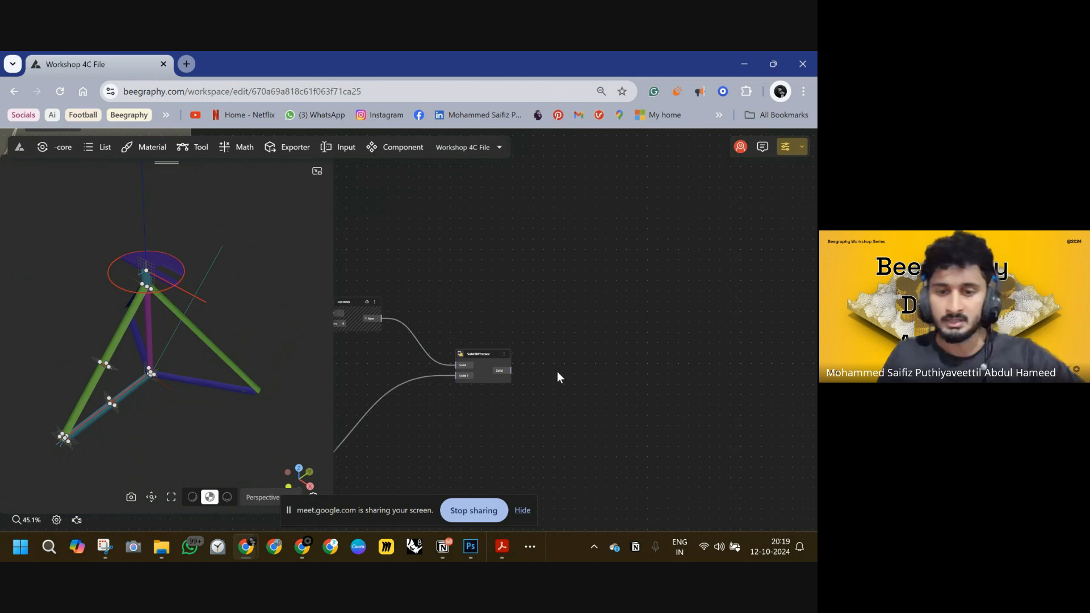
scroll(545, 335, "up", 5)
double_click(557, 336)
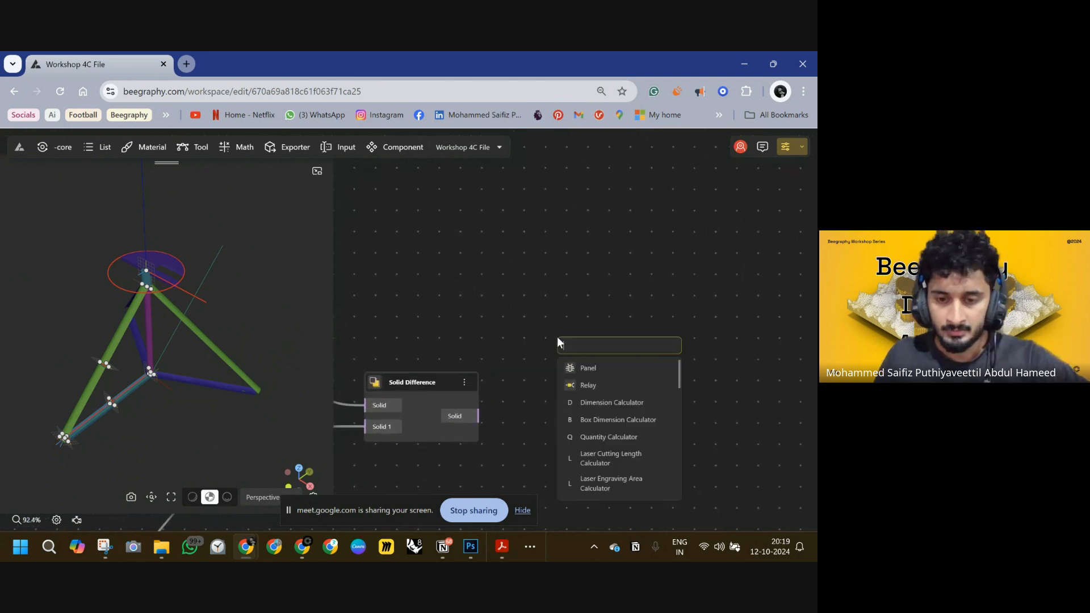
type("rotat")
left_click(602, 368)
left_click_drag(652, 329, 768, 258)
scroll(511, 391, "down", 3)
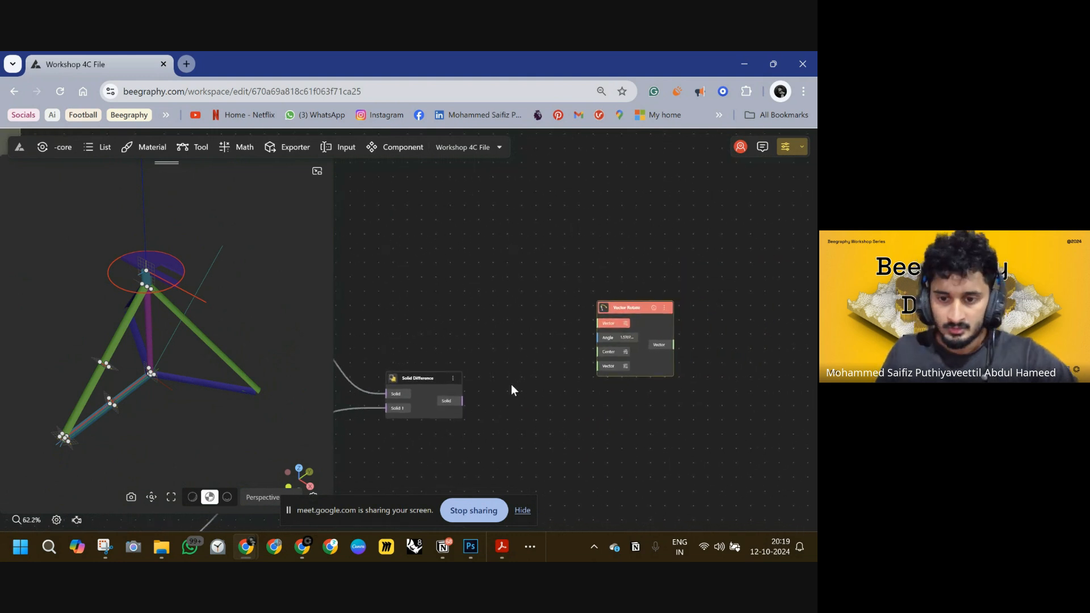
left_click_drag(576, 331, 679, 328)
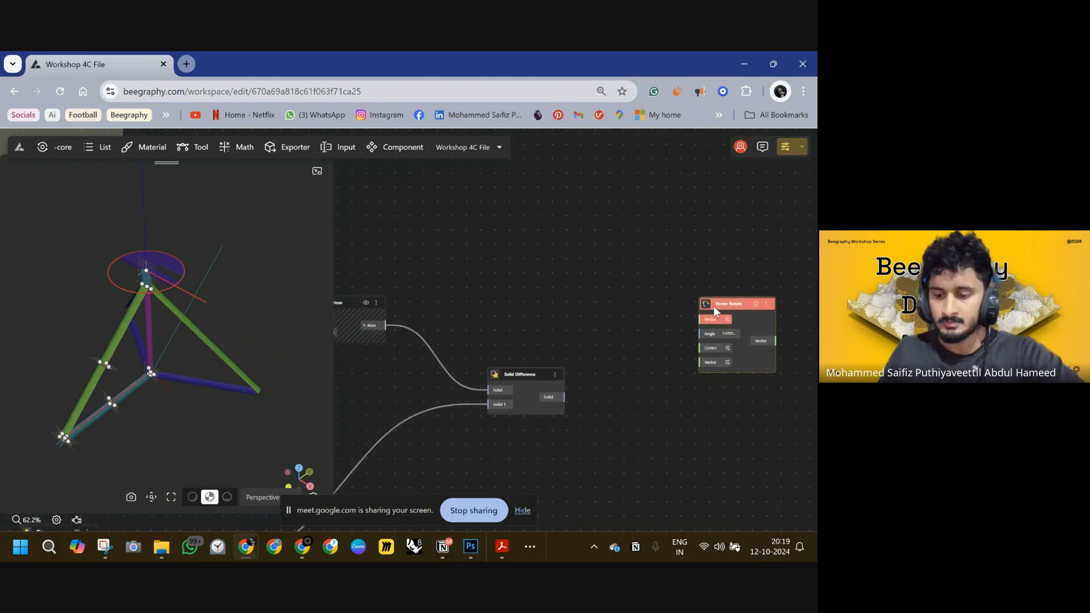
key("Delete")
- Add a Rotate node after the Solid Difference node and connect the Solid output to its Geometry input
double_click(682, 312)
type("rotat")
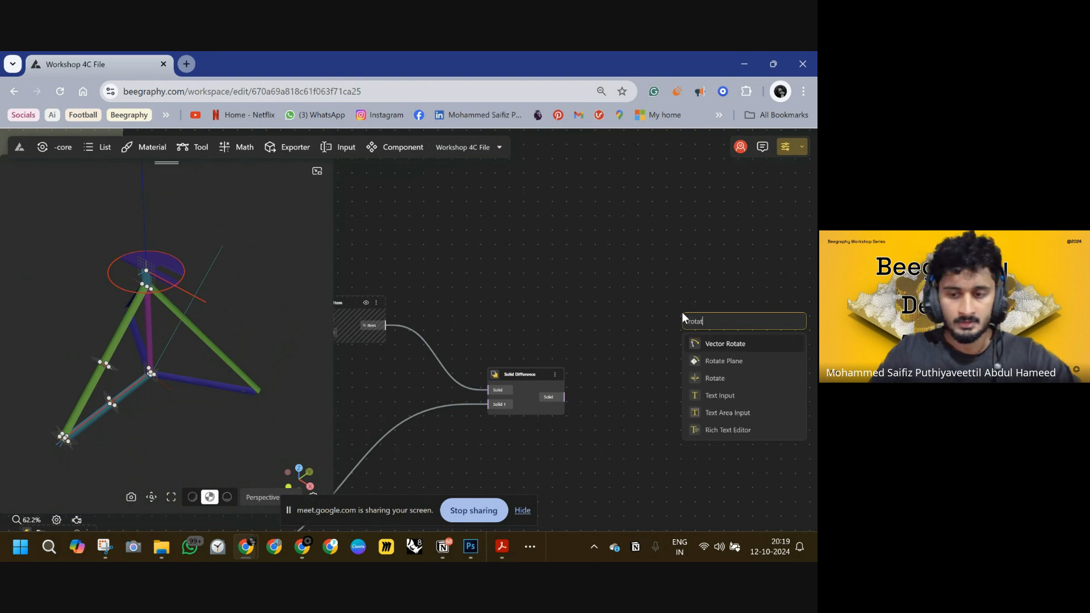
left_click(718, 379)
left_click_drag(709, 322, 565, 397)
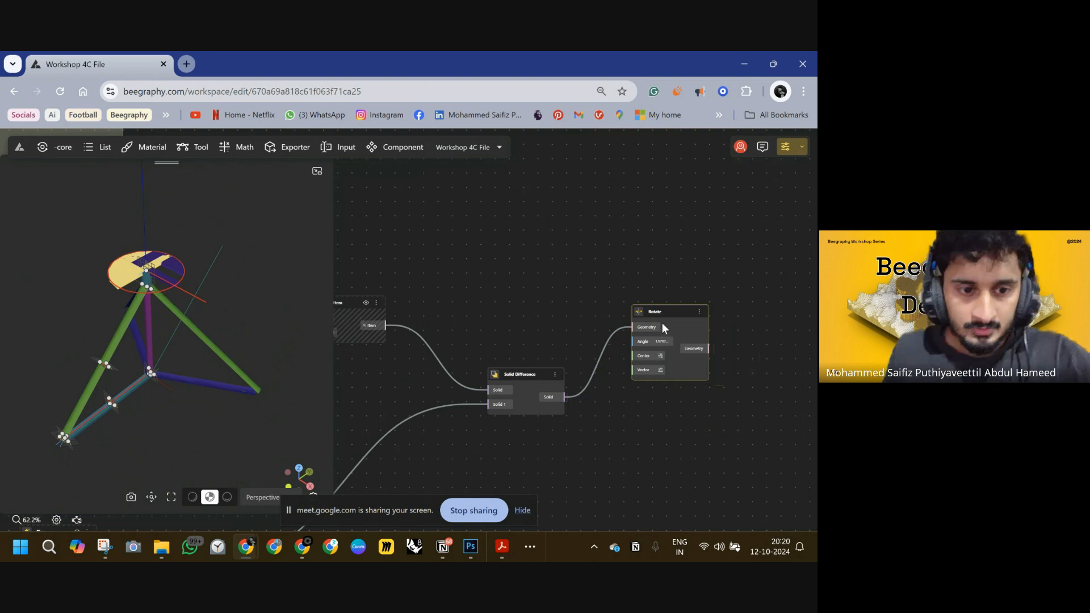
left_click_drag(666, 317, 689, 316)
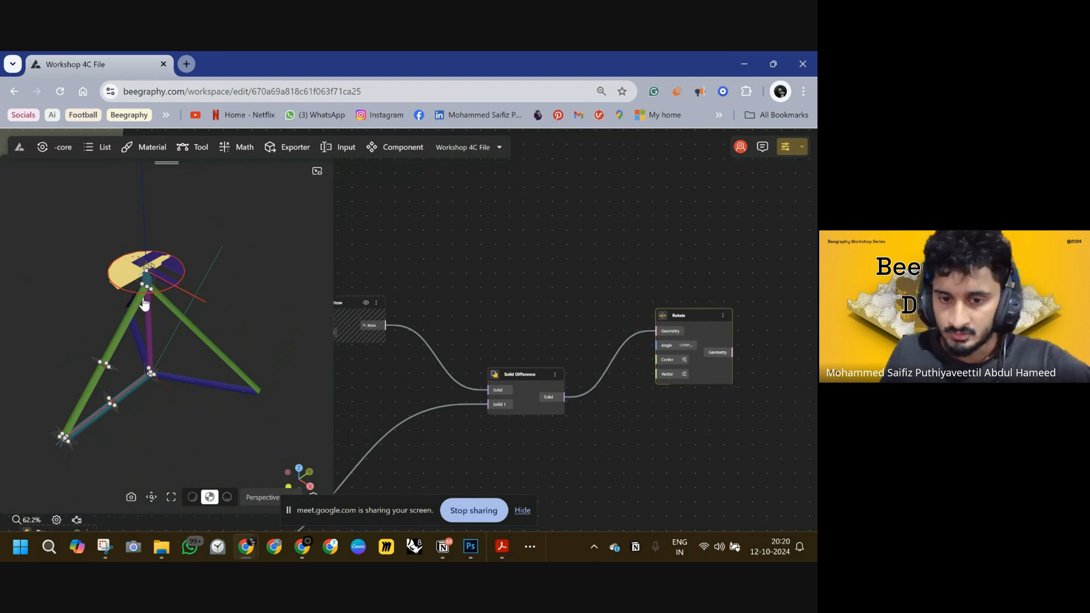
- Locate the Line SDL node of the red axis line and connect its Curve output to the Rotate node's Vector input
left_click(185, 292)
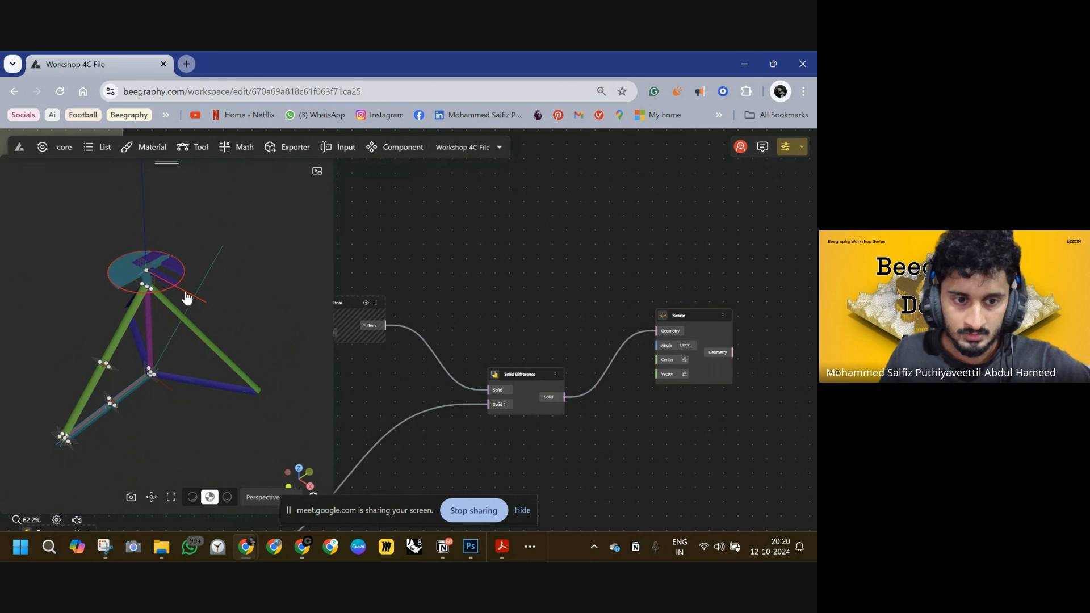
left_click(187, 296)
scroll(431, 343, "down", 5)
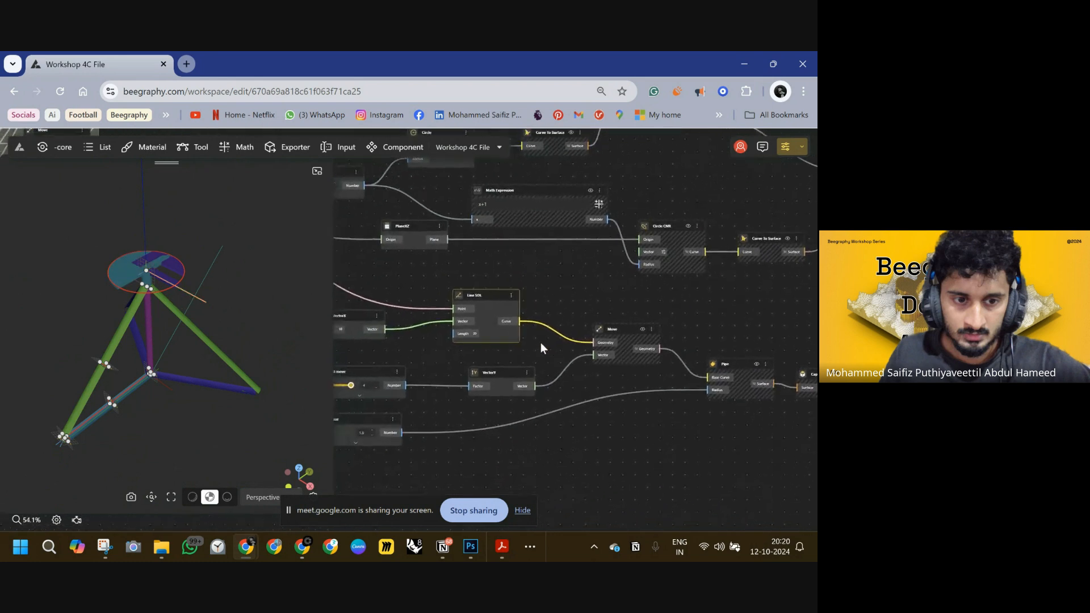
left_click_drag(755, 375, 673, 255)
left_click_drag(638, 300, 702, 301)
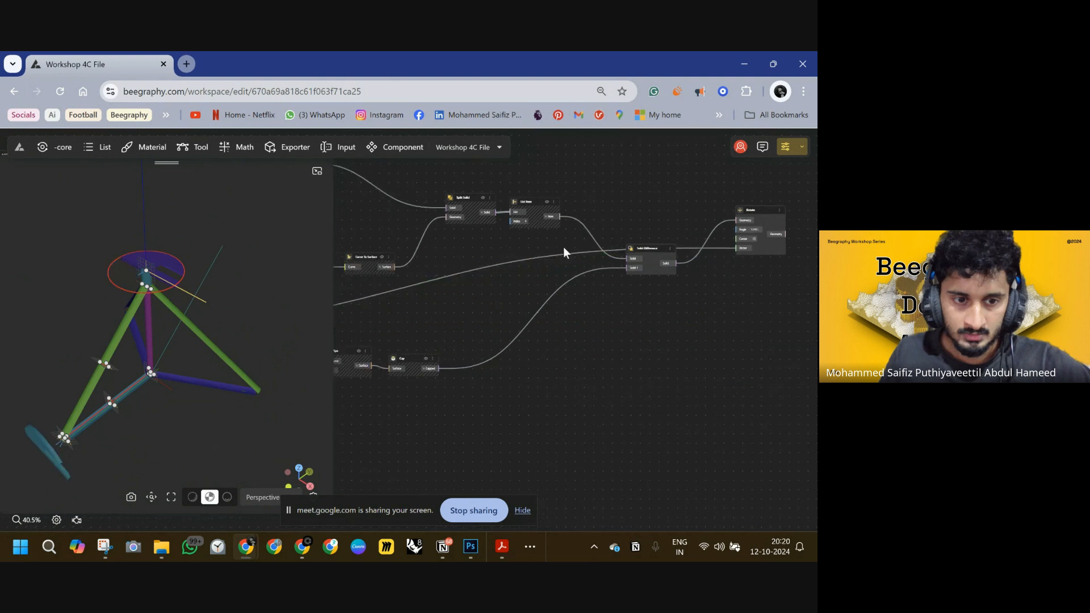
- Find the source of the point at the tripod's top joint and connect it to the Rotate node's Center input
double_click(146, 271)
scroll(608, 383, "down", 10)
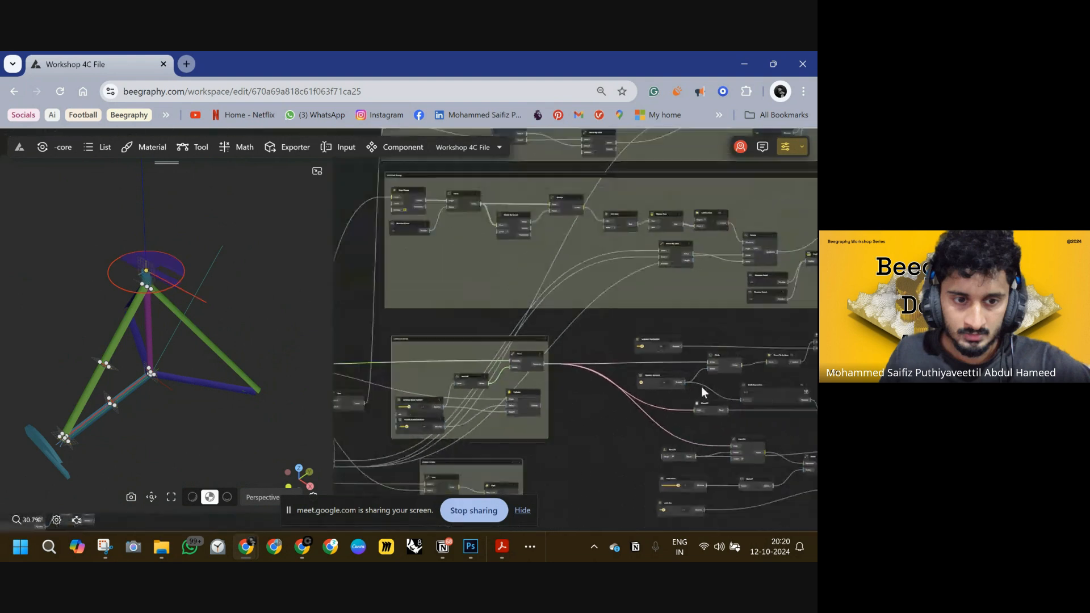
scroll(440, 287, "down", 2)
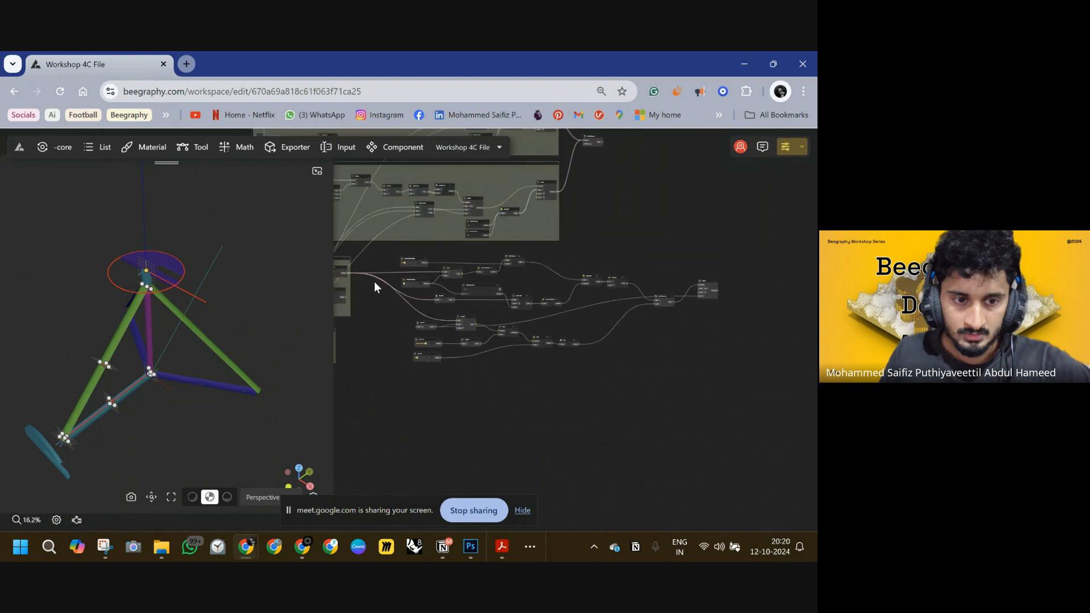
left_click_drag(678, 291, 698, 301)
scroll(722, 280, "up", 8)
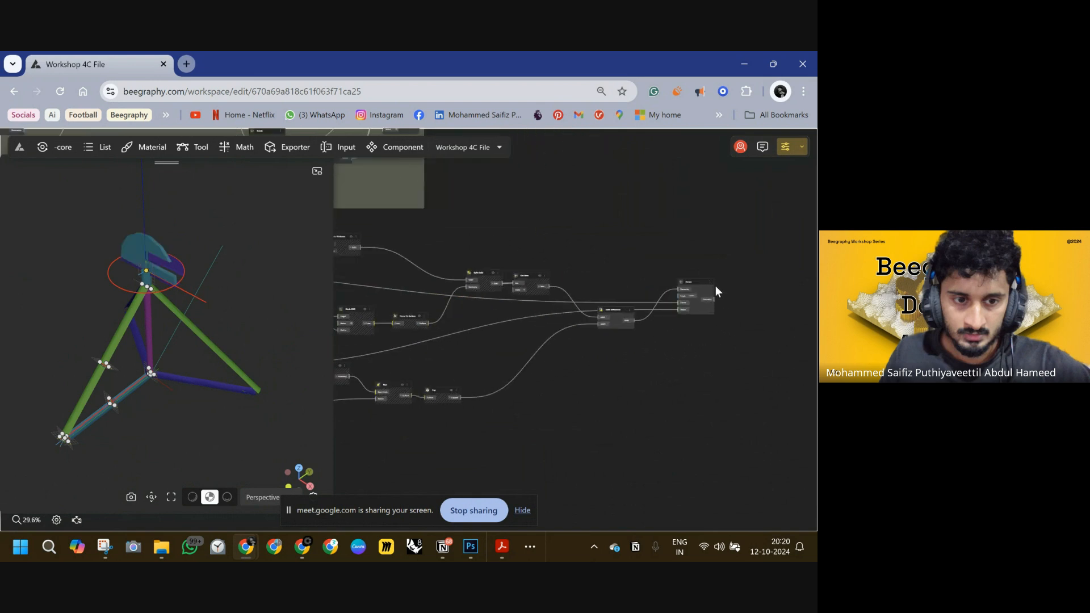
- Move the STICK TO SEAT SWITCH slider node out of its distant spot to just above the Solid Difference node, near Rotate
scroll(634, 315, "down", 3)
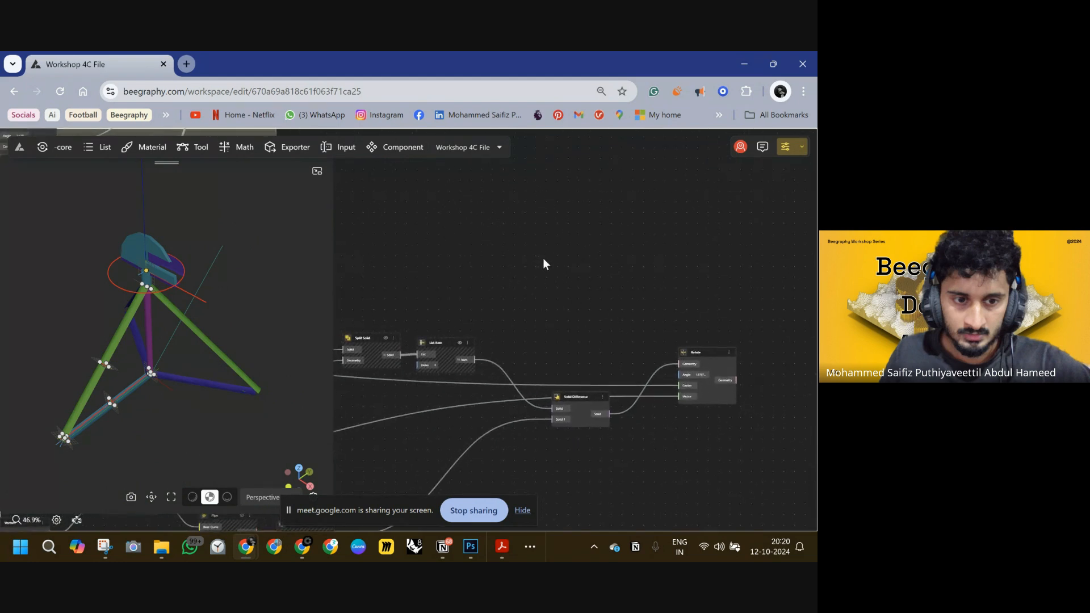
double_click(557, 280)
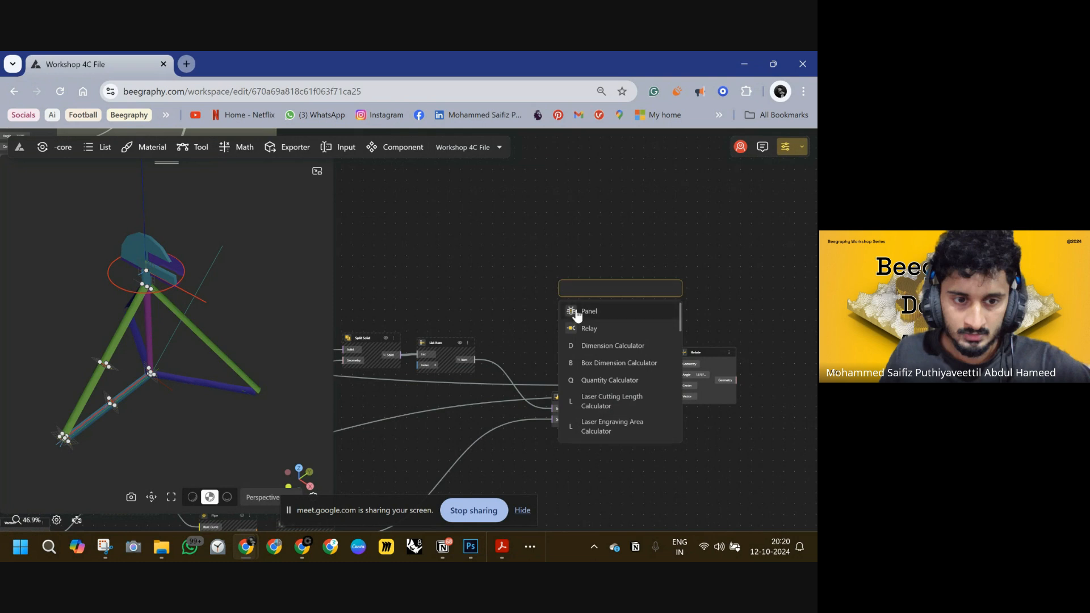
key("Escape")
scroll(602, 322, "down", 6)
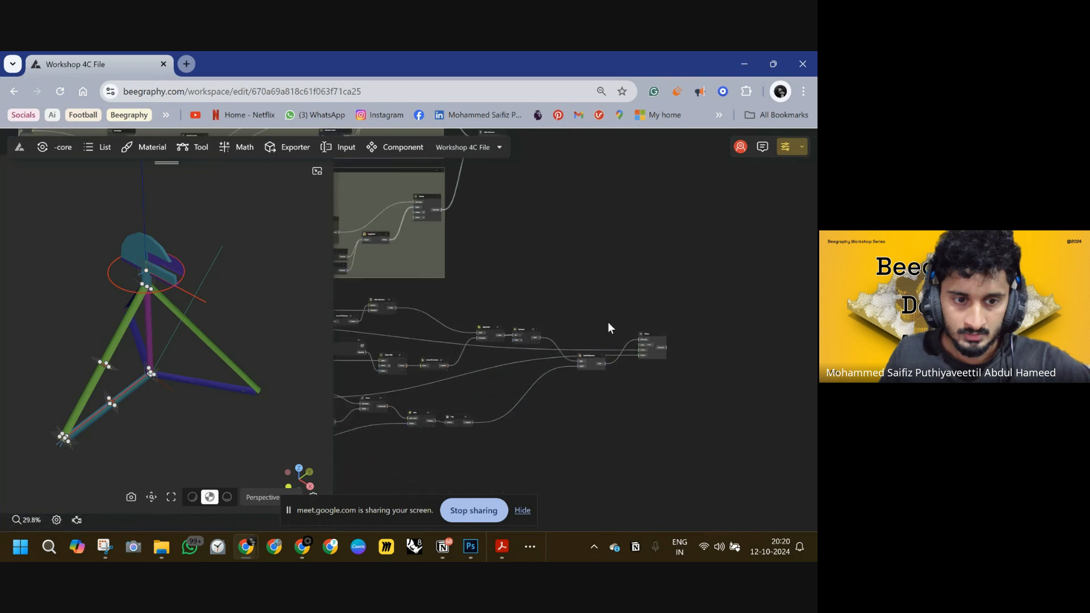
scroll(491, 325, "down", 4)
left_click_drag(499, 317, 687, 303)
left_click_drag(342, 300, 731, 255)
scroll(499, 309, "up", 3)
left_click_drag(771, 286, 349, 292)
left_click_drag(471, 285, 561, 279)
left_click_drag(405, 254, 756, 261)
left_click_drag(772, 299, 423, 298)
scroll(489, 293, "up", 1)
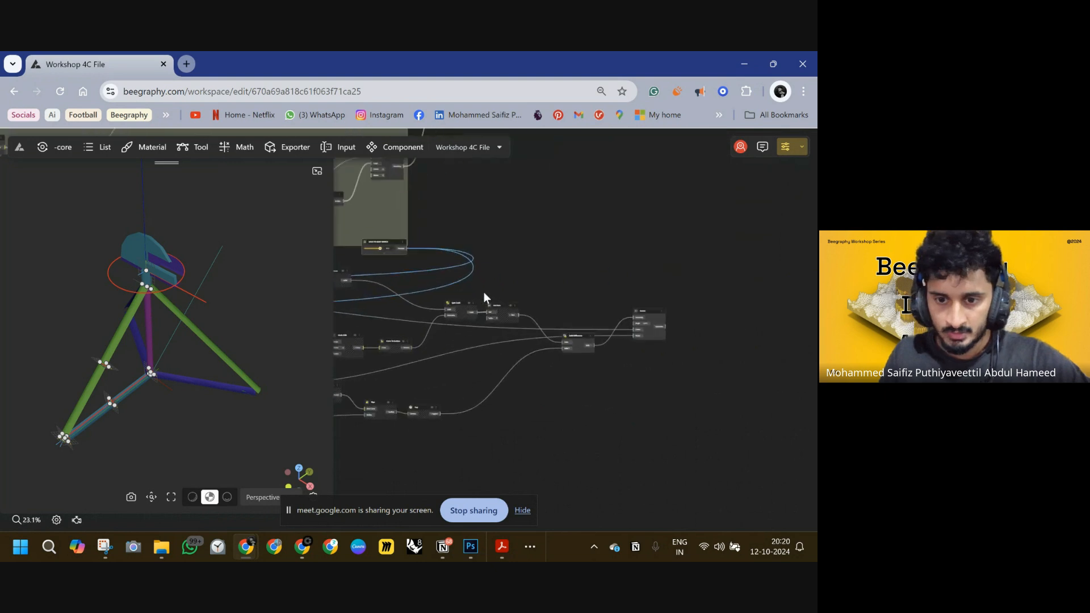
scroll(489, 293, "up", 1)
left_click_drag(366, 229, 615, 285)
scroll(667, 332, "up", 1)
scroll(671, 335, "up", 3)
left_click_drag(560, 309, 497, 314)
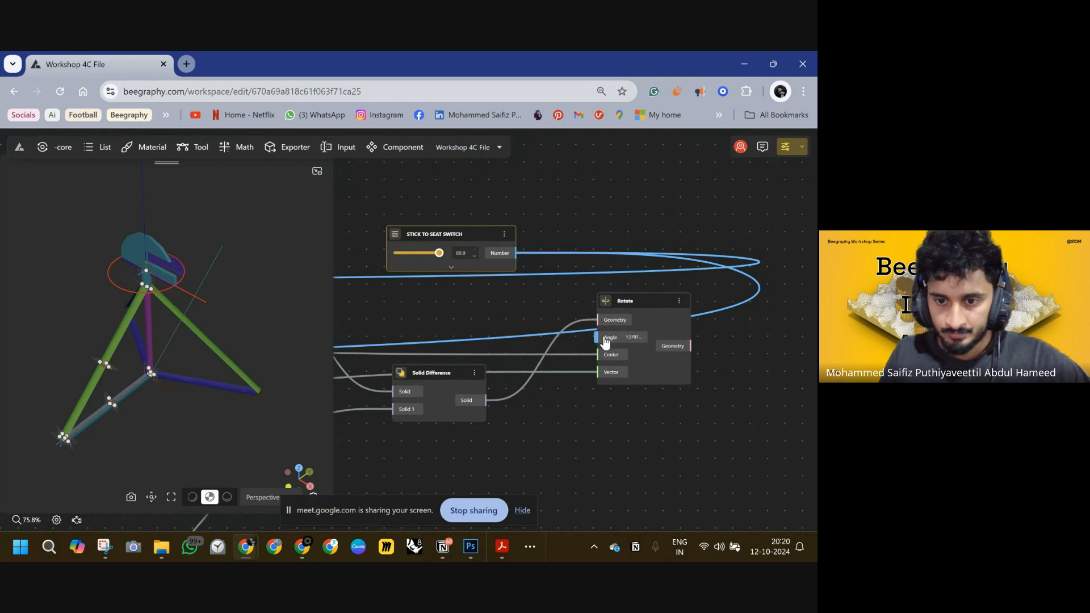
- Try driving the Rotate node's Angle input from the STICK TO SEAT SWITCH number through a new DegToRad node
left_click_drag(492, 247, 506, 209)
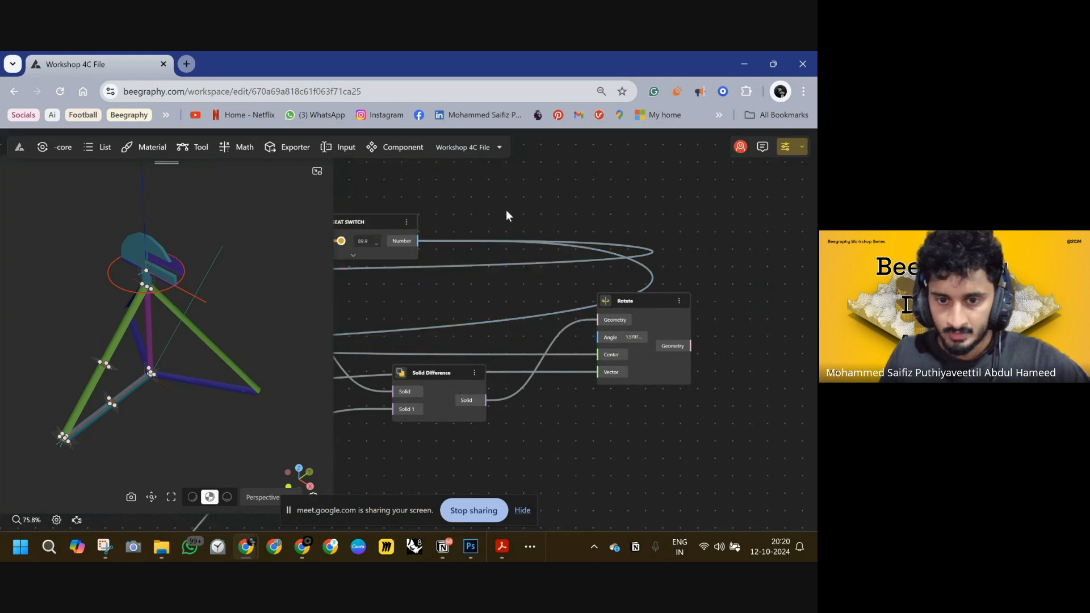
type("deg")
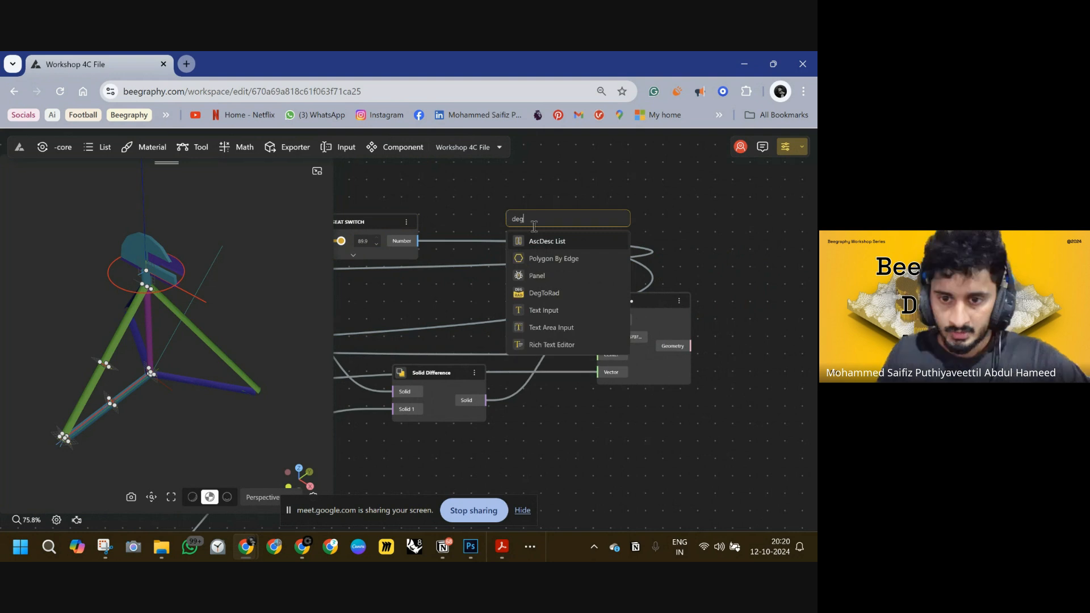
left_click(555, 294)
left_click_drag(526, 217, 509, 184)
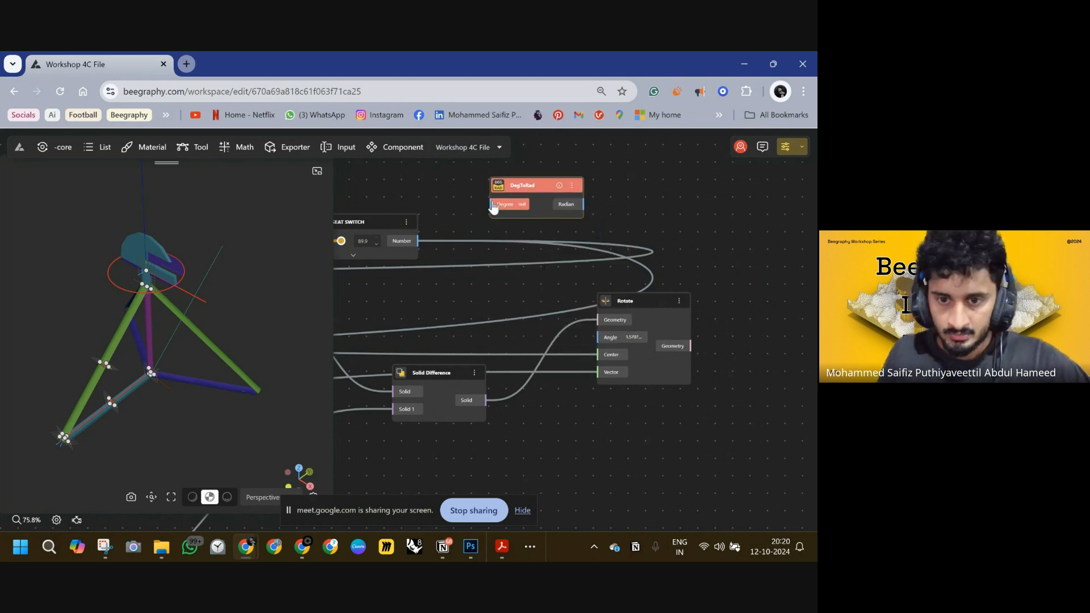
left_click_drag(422, 242, 420, 241)
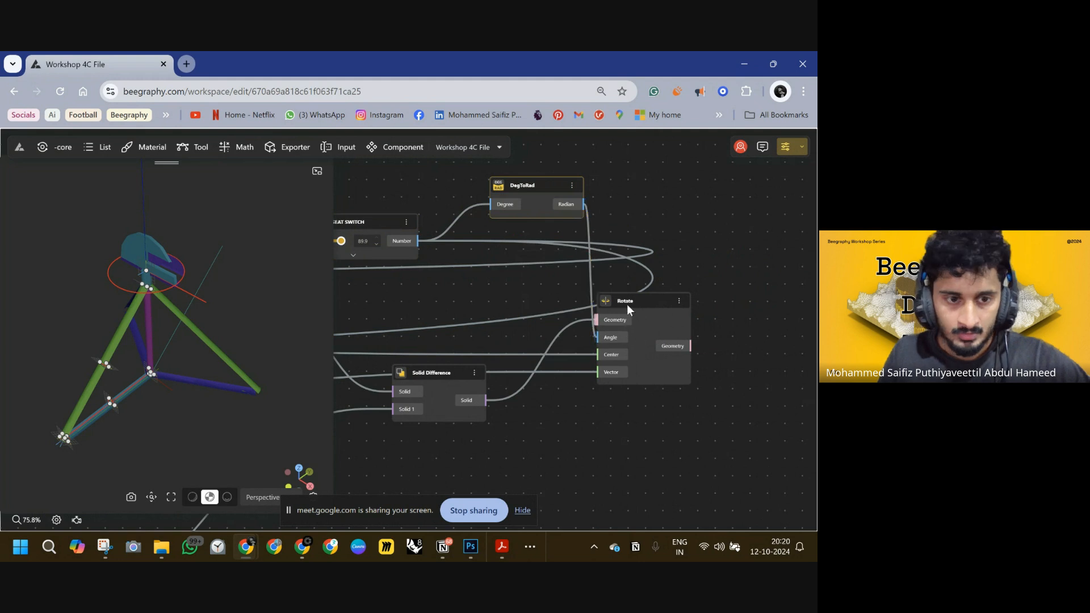
- Space out the DegToRad node and vary the STICK TO SEAT SWITCH slider to check how the half seat rotates
left_click_drag(536, 187, 499, 191)
left_click_drag(608, 230, 741, 223)
left_click_drag(475, 245, 468, 245)
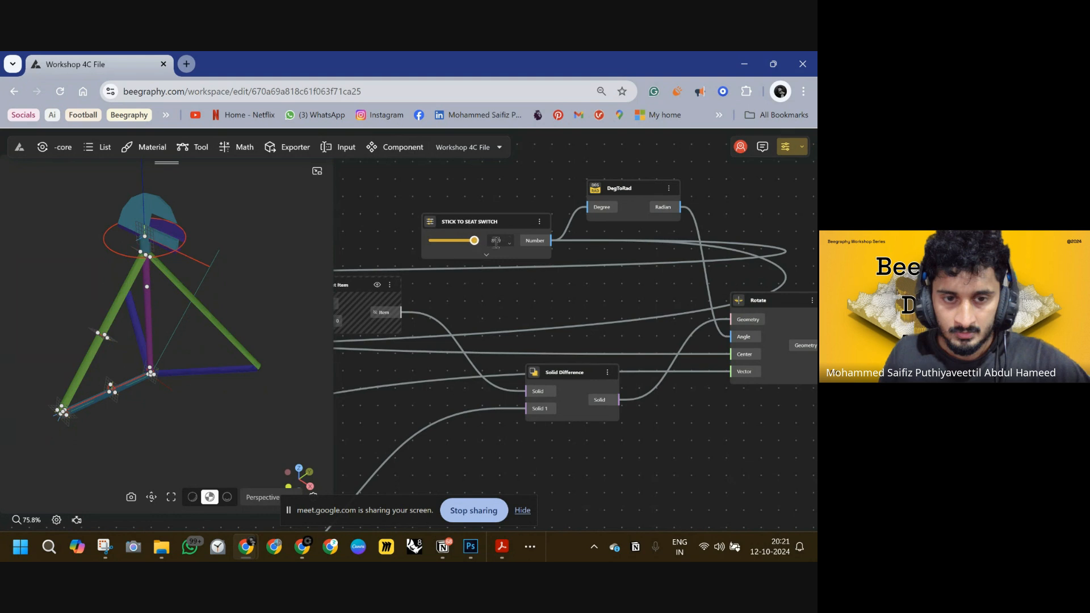
left_click_drag(757, 203, 619, 227)
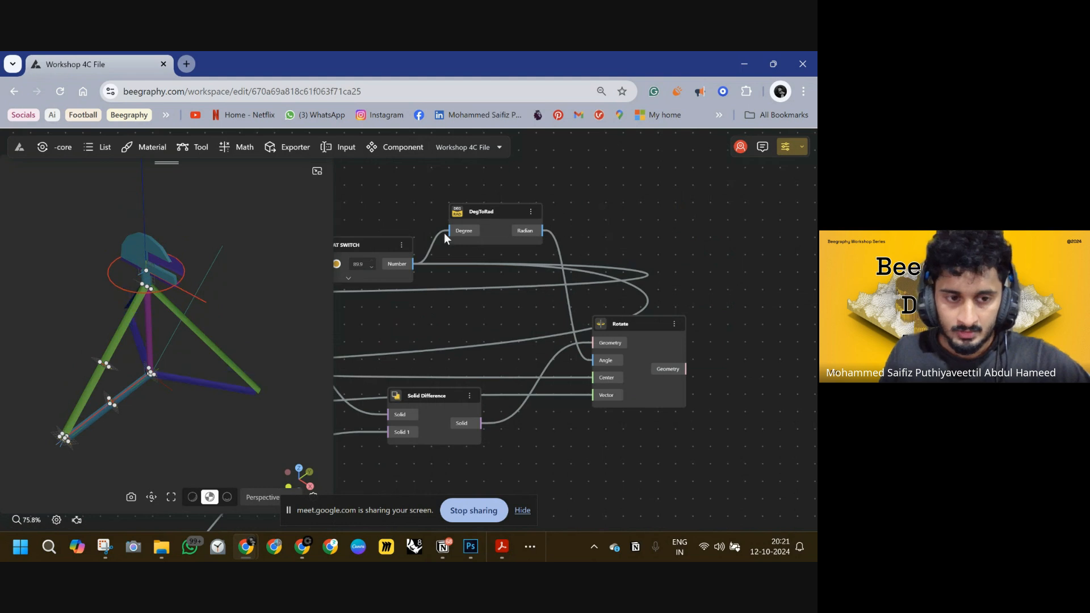
- Try reversing the rotation by routing the DegToRad output through a new Opposite node into the Rotate node's Angle input
left_click_drag(376, 243, 345, 164)
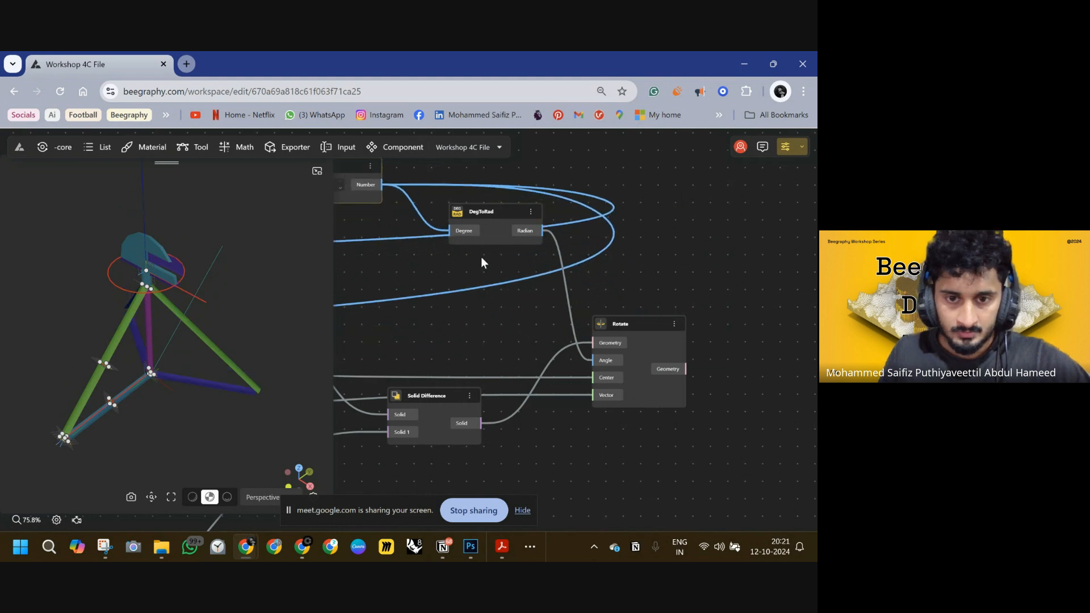
left_click_drag(492, 246, 467, 266)
double_click(556, 173)
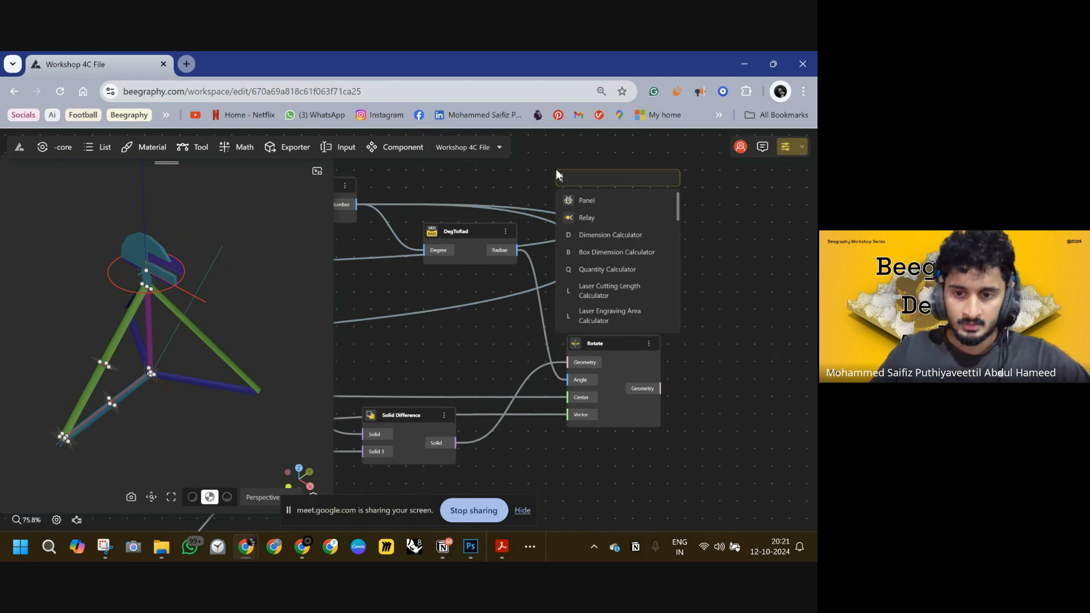
type("op")
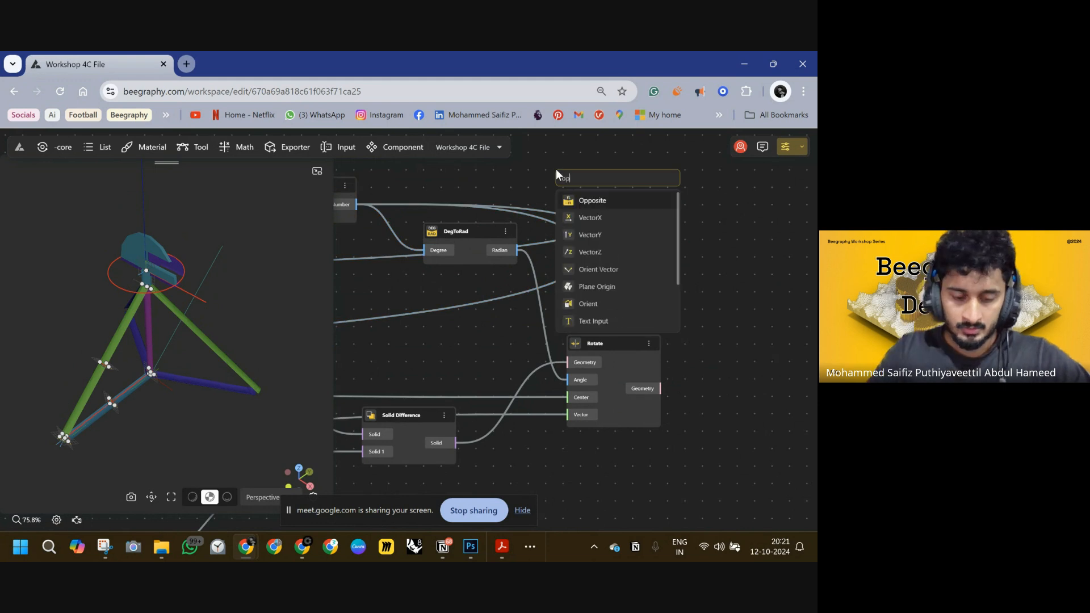
left_click(585, 203)
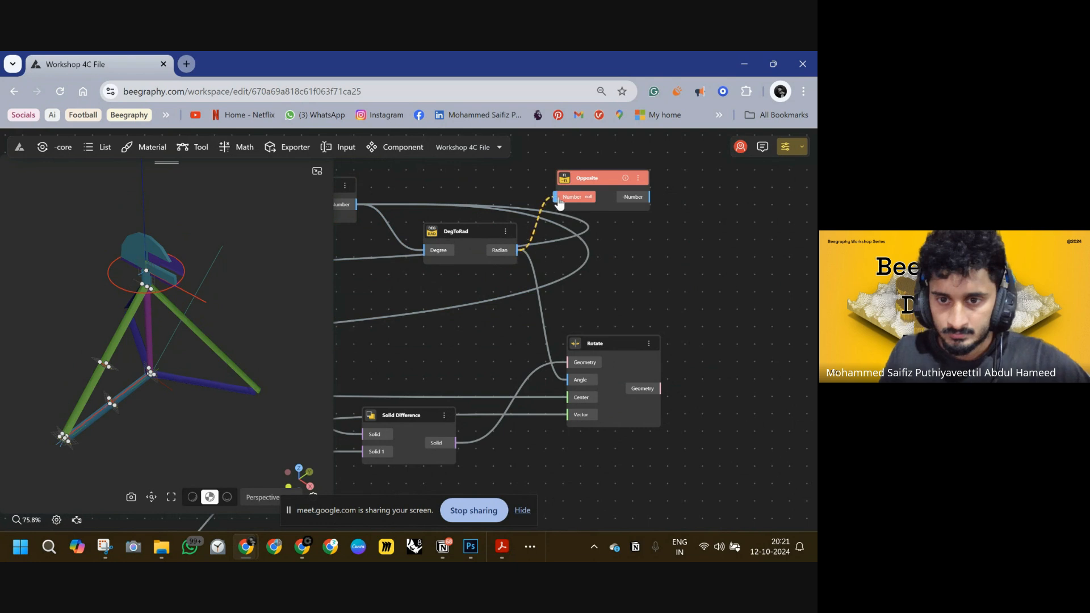
left_click_drag(559, 202, 558, 199)
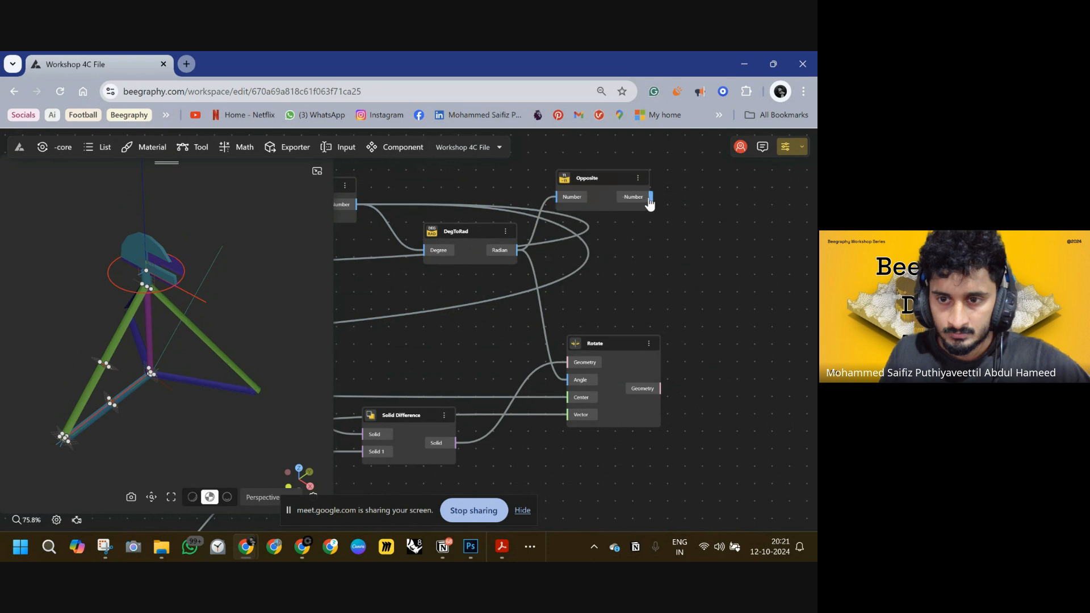
left_click_drag(585, 351, 568, 381)
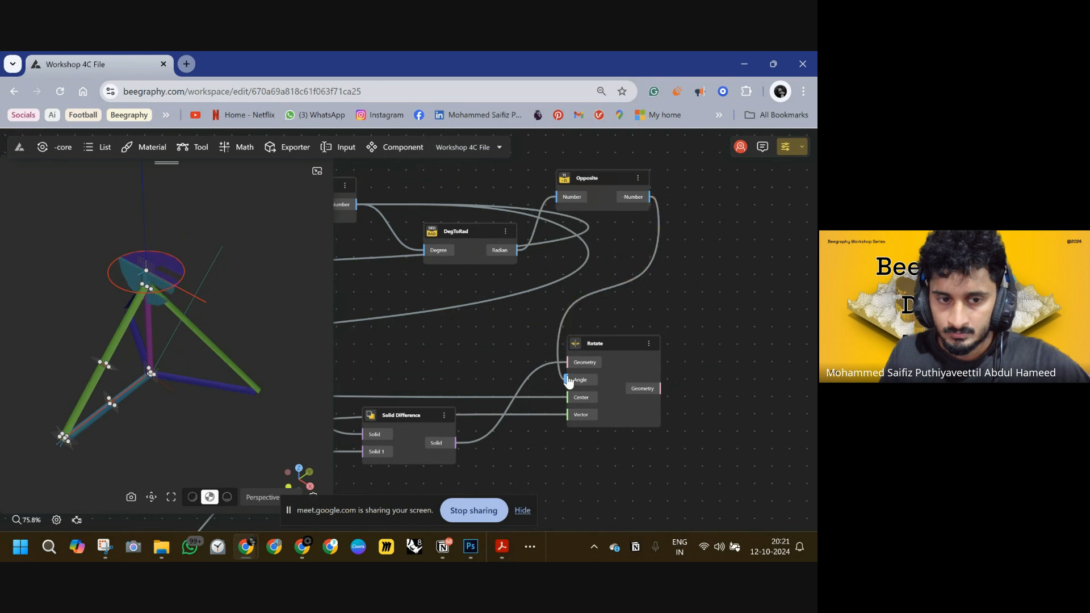
- Delete the Opposite and DegToRad nodes from between the STICK TO SEAT SWITCH and Rotate nodes
scroll(557, 243, "left", 3)
left_click(710, 203)
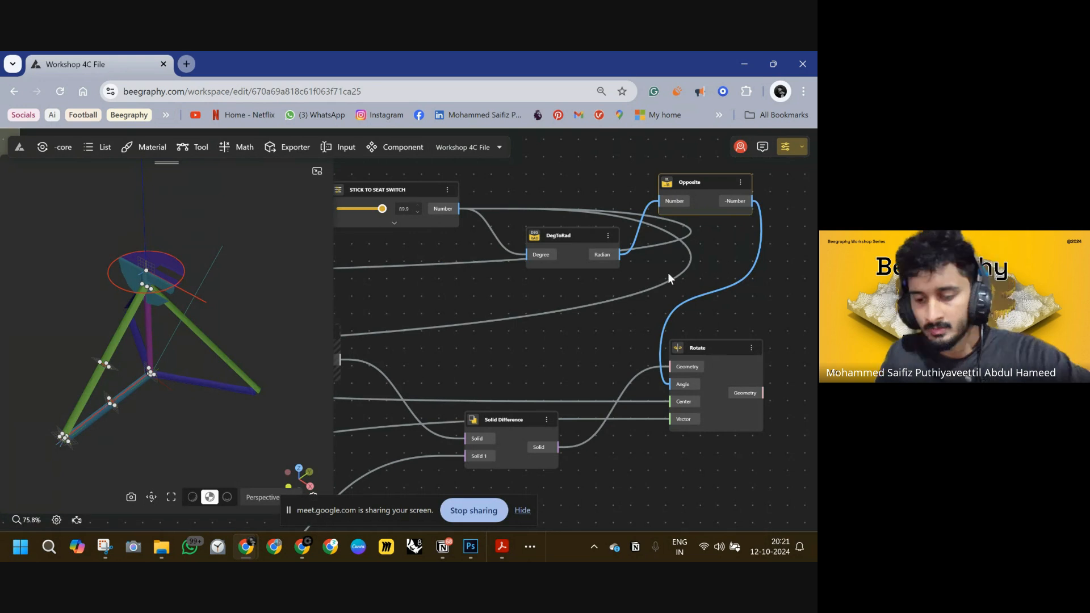
scroll(668, 273, "down", 5)
left_click_drag(532, 223, 454, 200)
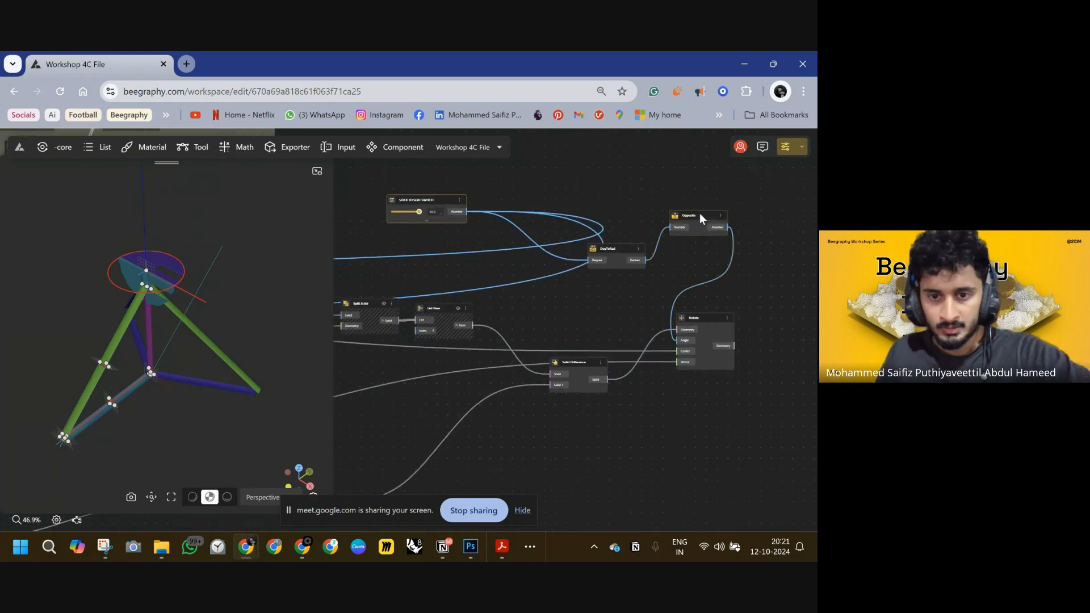
key("Delete")
left_click(618, 250)
key("Delete")
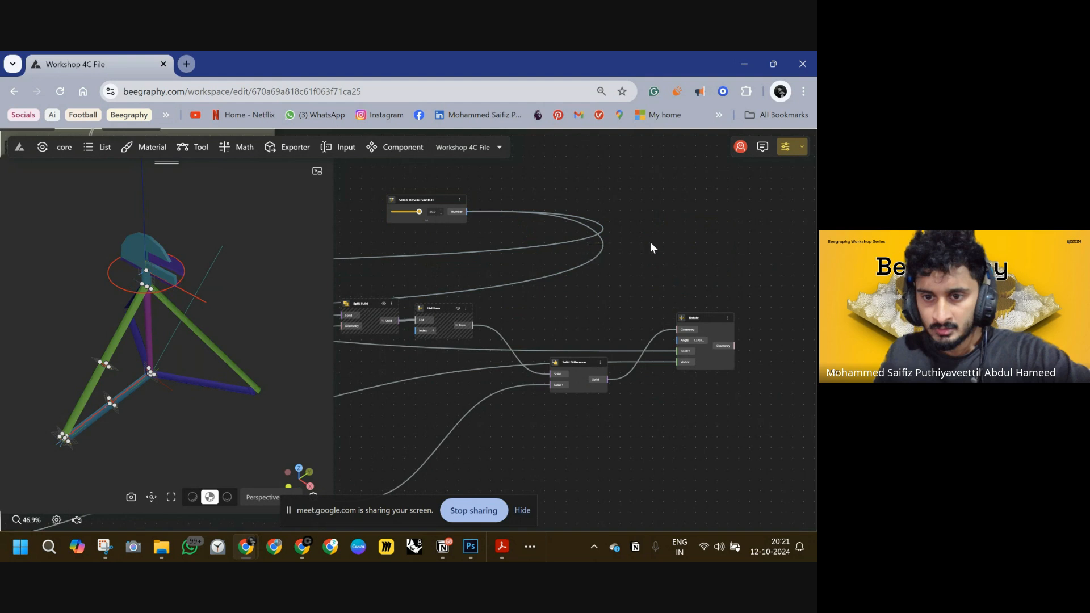
- Add a Remap Numbers node with Source Min 0, Source Max 90, Target Min 90 and Target Max 0
double_click(621, 256)
type("rem")
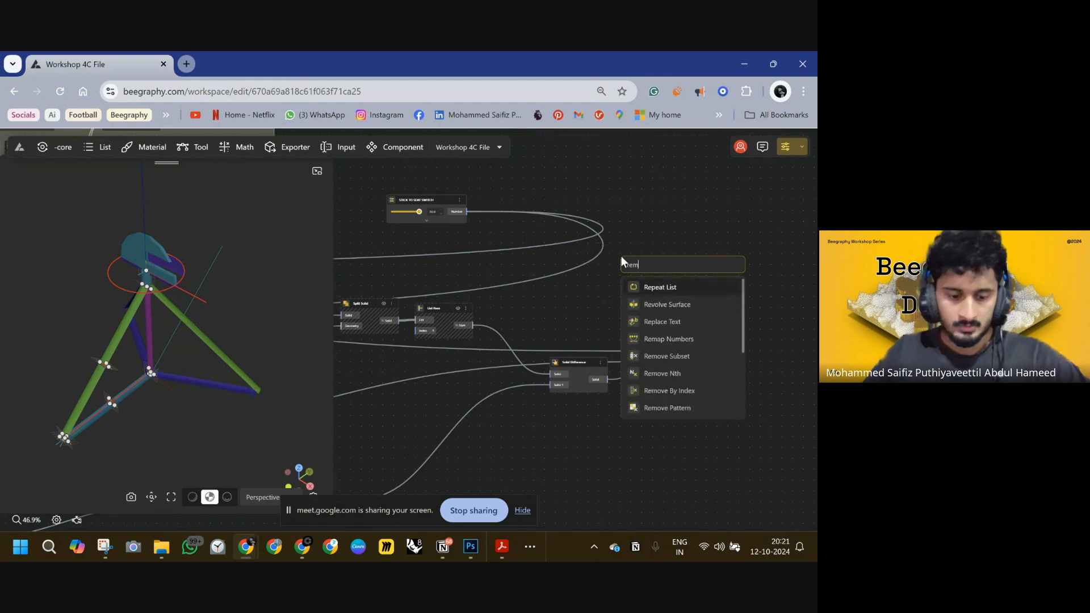
left_click(659, 339)
left_click_drag(644, 262, 608, 145)
scroll(590, 164, "up", 3)
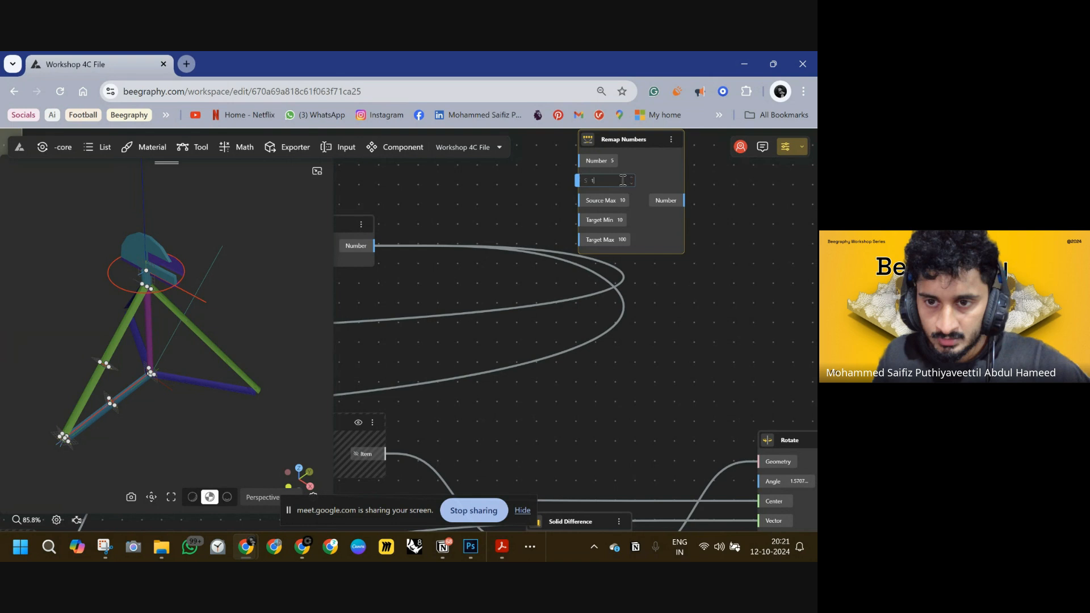
type("0")
left_click(624, 201)
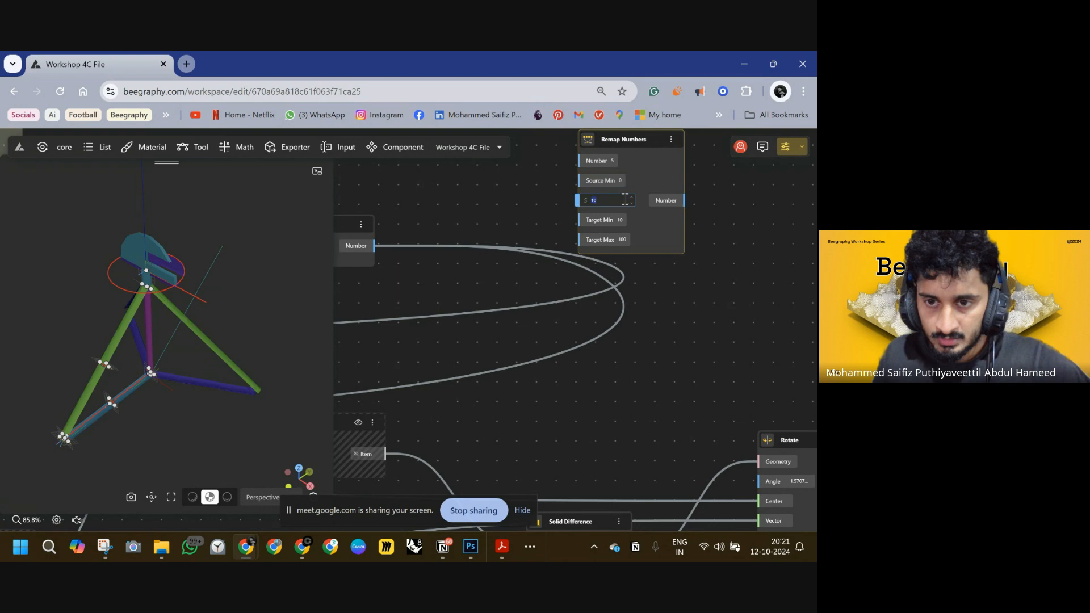
left_click(733, 246)
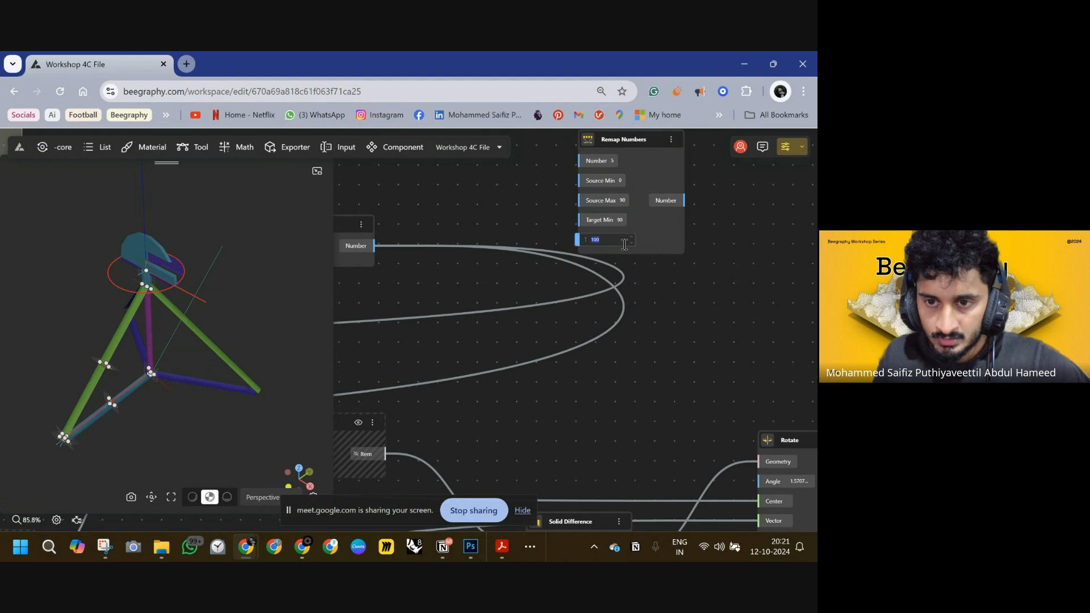
left_click(698, 249)
key("alt+Tab")
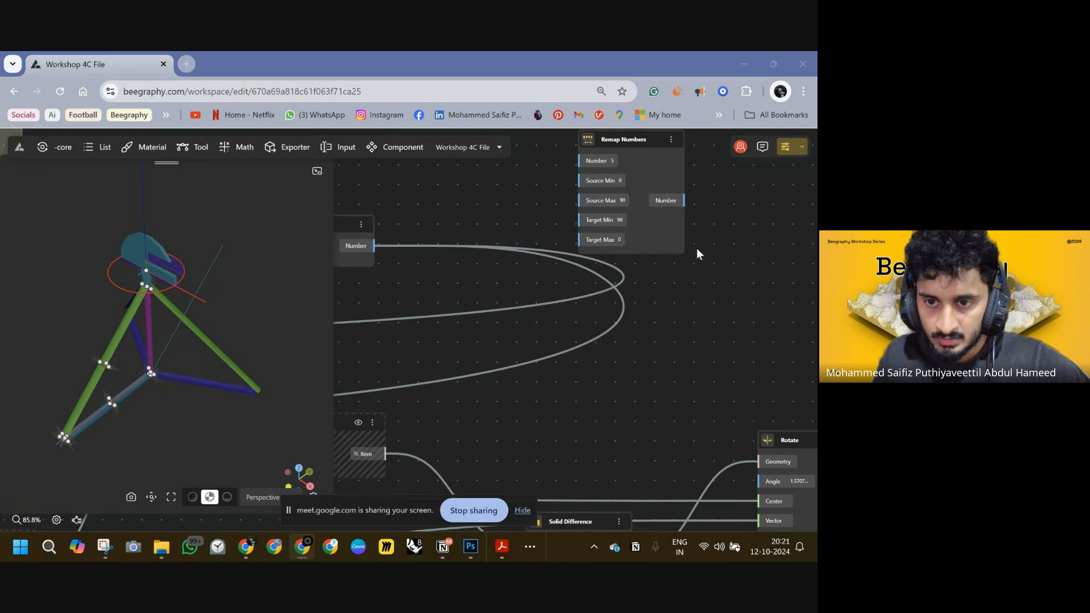
- Route the STICK TO SEAT SWITCH number through the Remap Numbers node into the Rotate node's Angle input
scroll(690, 269, "down", 5)
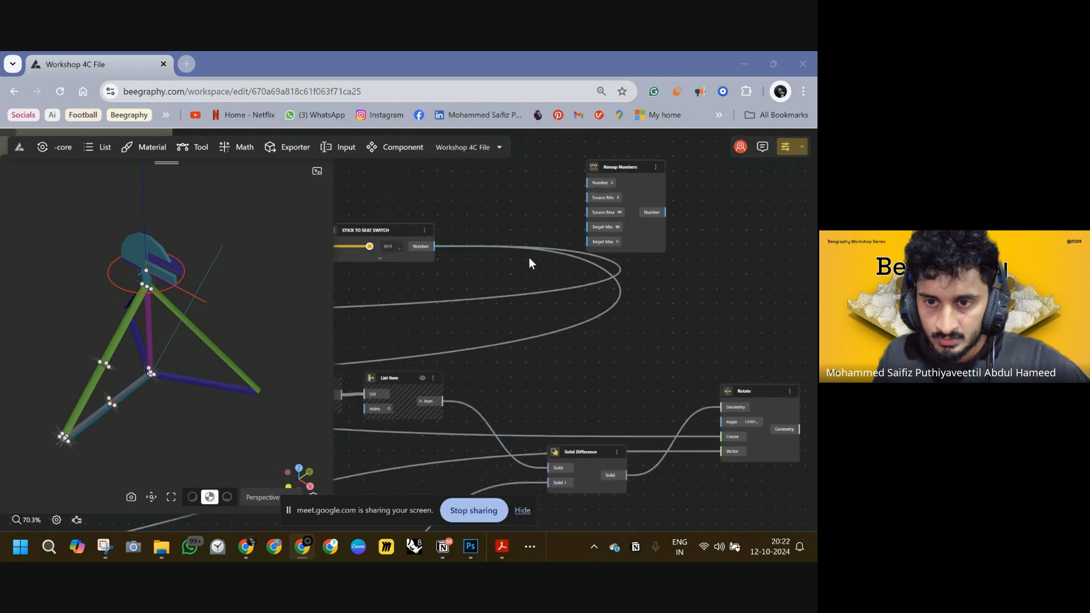
left_click(502, 242)
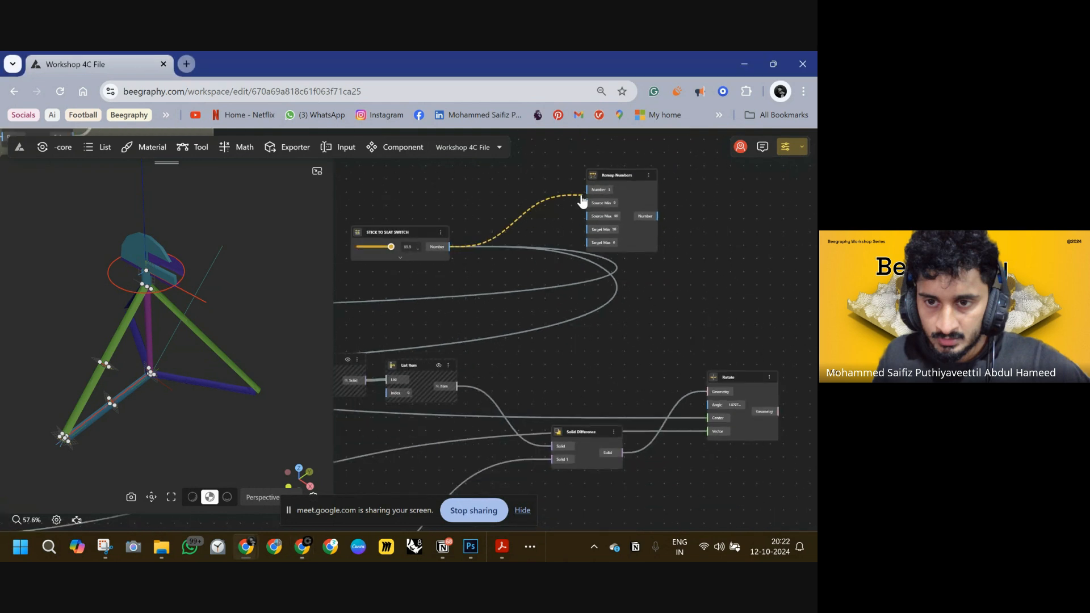
left_click_drag(706, 391, 707, 405)
scroll(681, 308, "down", 2)
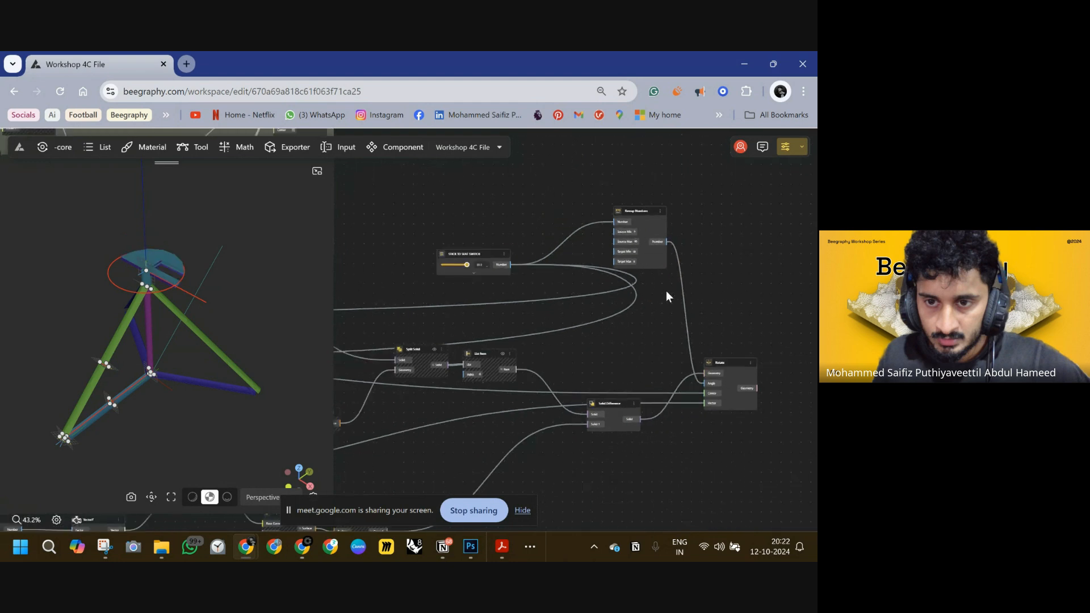
- Vary the STICK TO SEAT SWITCH slider between its extremes and examine the half seat's rotation from several angles in the 3D view
scroll(465, 271, "up", 2)
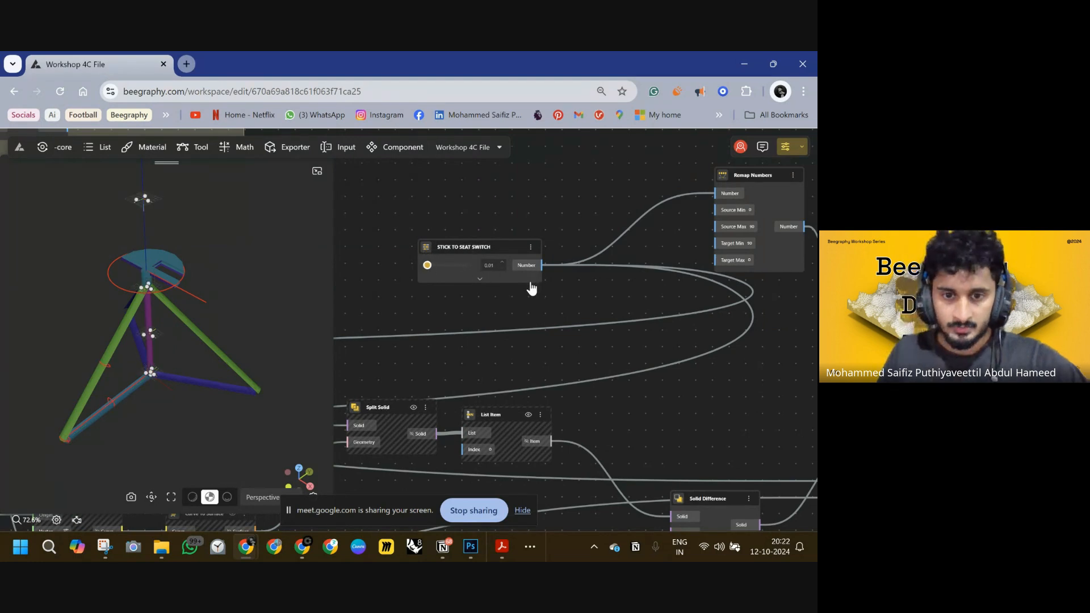
scroll(203, 267, "down", 5)
right_click_drag(202, 269, 191, 336)
scroll(152, 309, "up", 2)
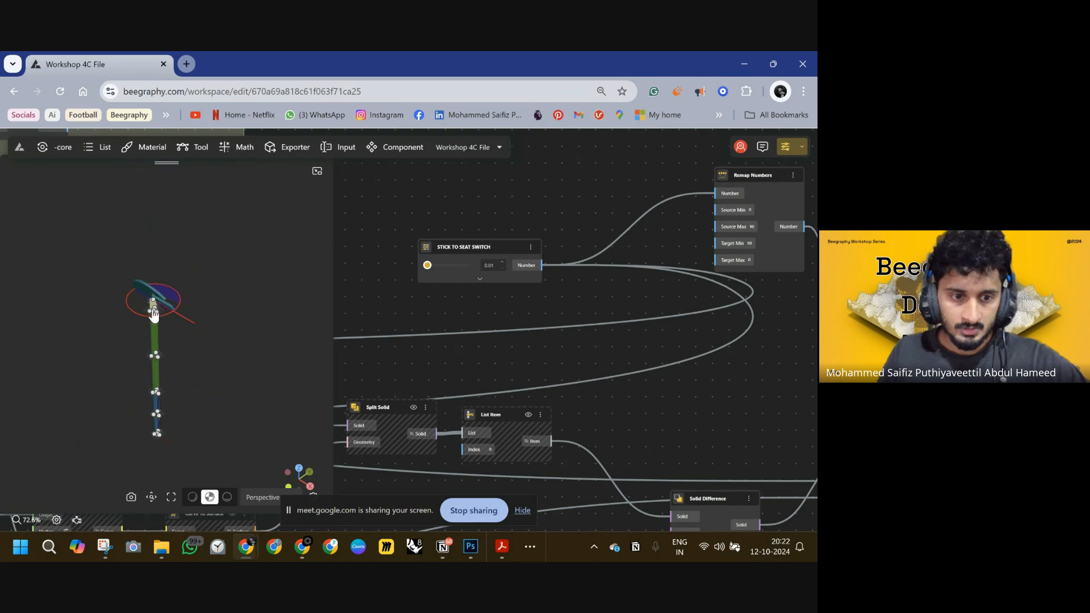
right_click_drag(698, 286, 597, 292)
left_click_drag(197, 303, 155, 273)
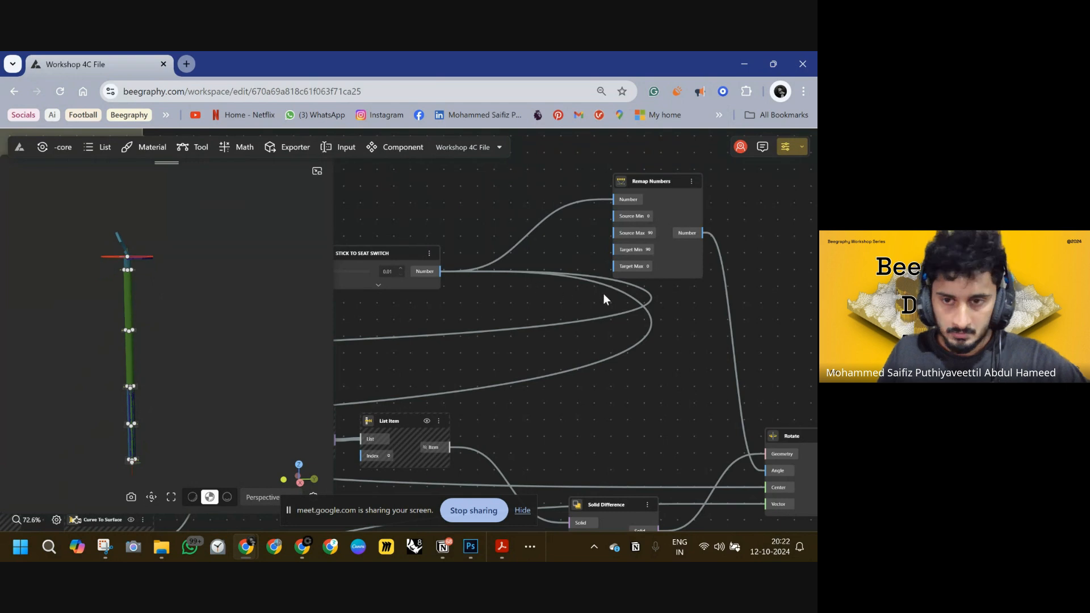
right_click_drag(759, 340, 733, 396)
right_click_drag(385, 306, 483, 310)
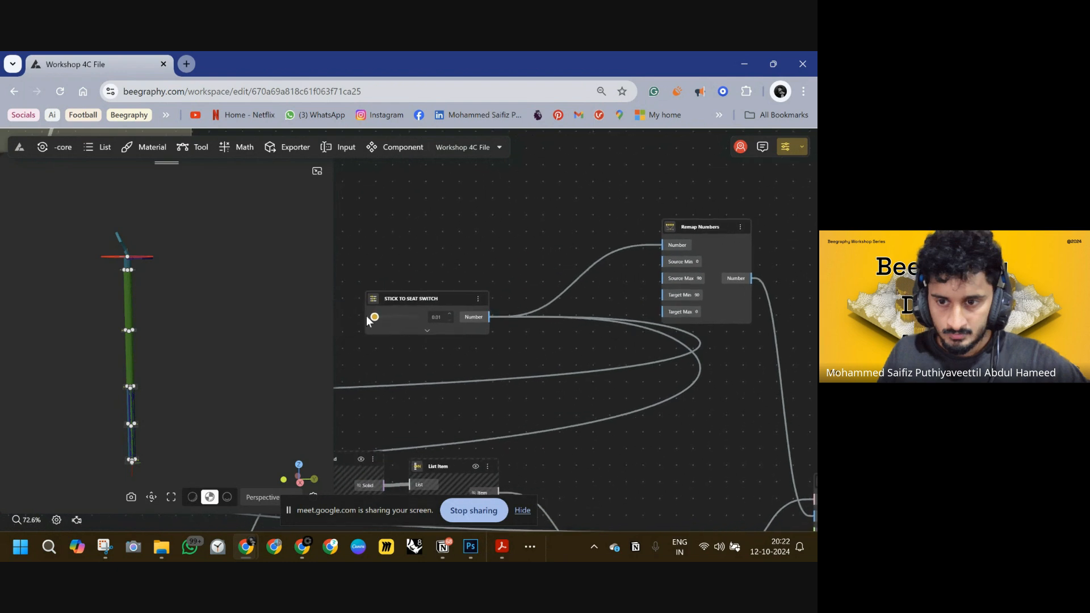
left_click_drag(374, 320, 407, 324)
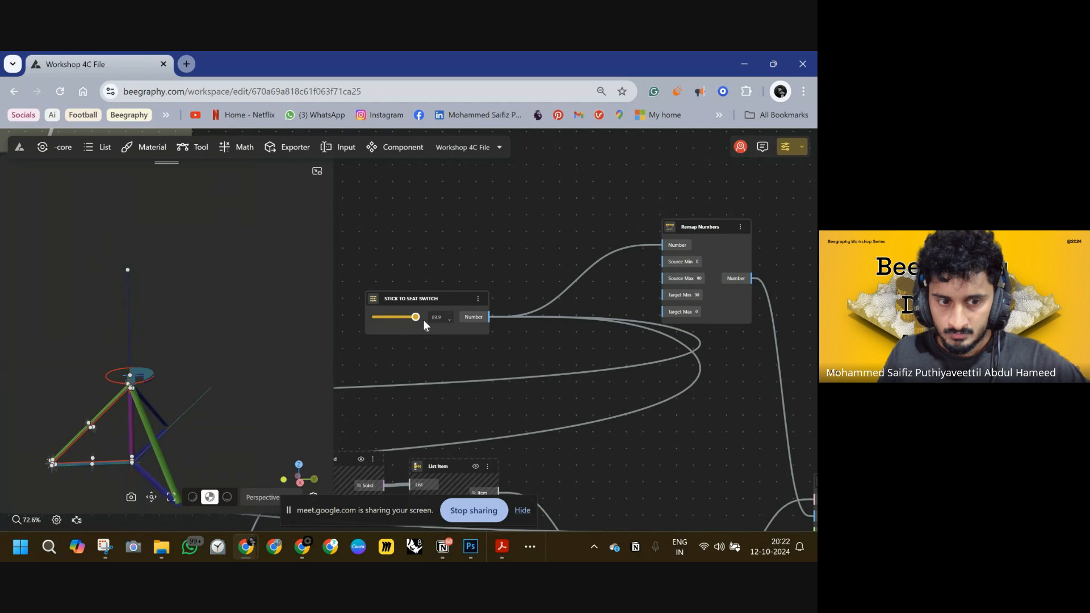
mouse_move(167, 376)
left_mouse_down()
mouse_move(162, 361)
mouse_move(164, 370)
left_mouse_up()
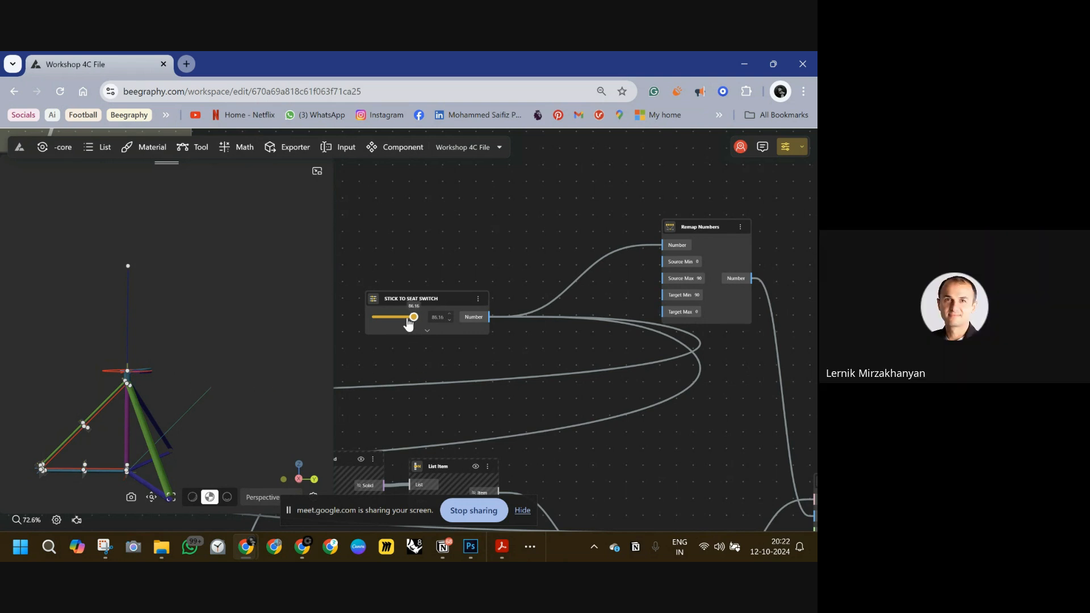
left_click_drag(401, 323, 383, 321)
left_click_drag(150, 323, 182, 357)
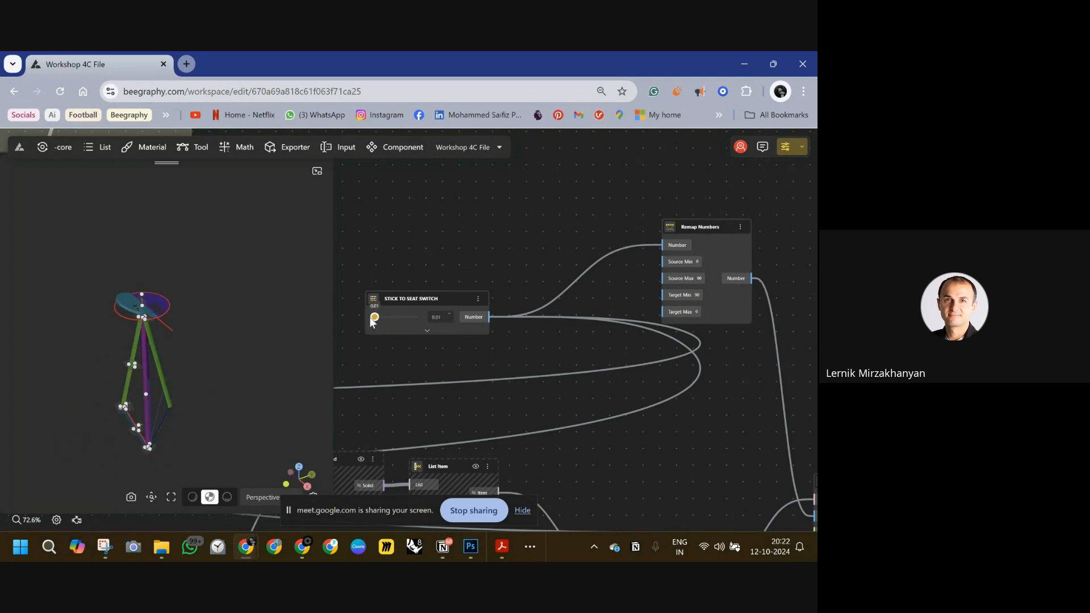
- Insert a DegToRad node between the Remap Numbers output and the Rotate node's Angle input, and space out both converter nodes
scroll(502, 326, "down", 4)
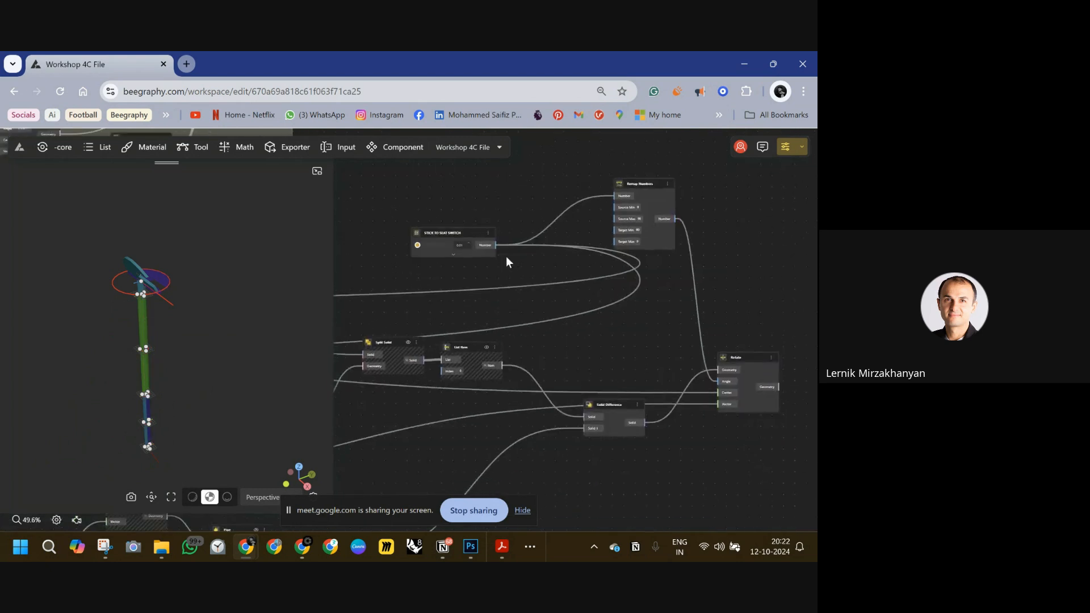
left_click_drag(751, 271, 636, 268)
double_click(592, 256)
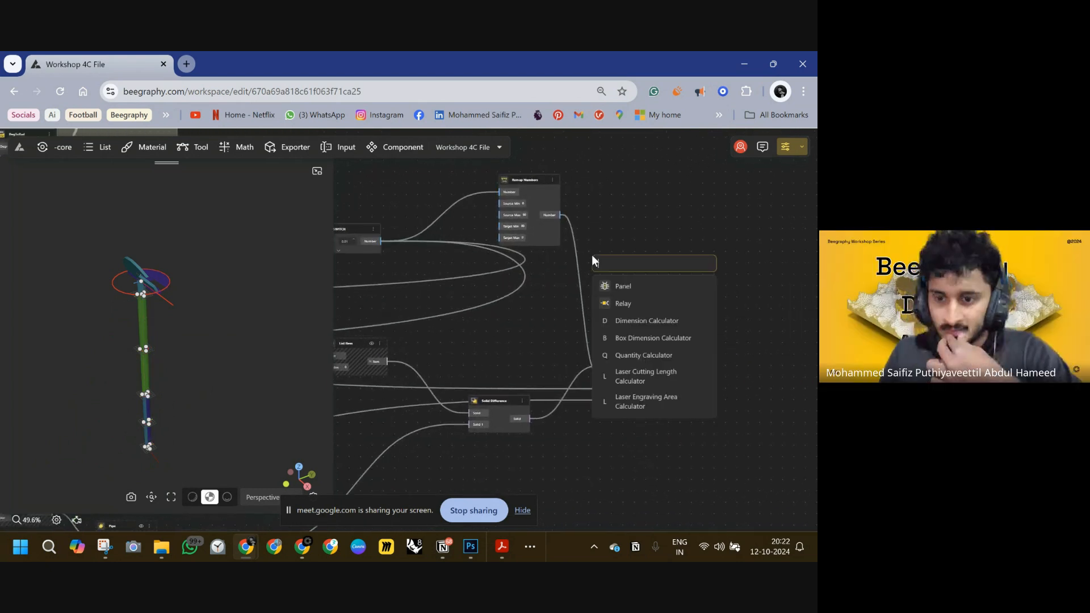
type("deg")
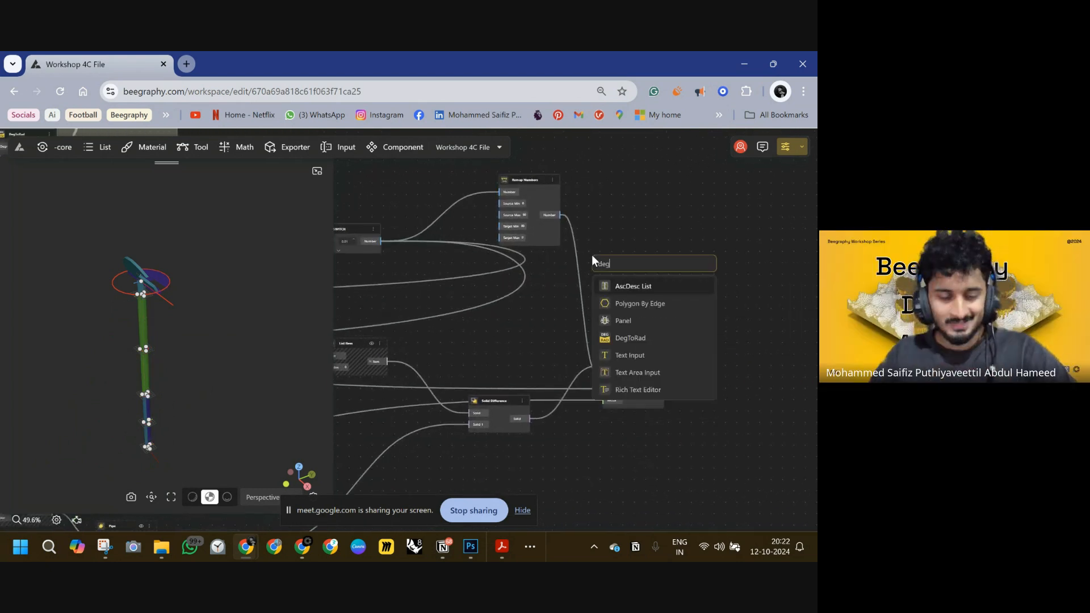
left_click(635, 336)
left_click_drag(594, 267, 560, 217)
left_click_drag(610, 383, 606, 377)
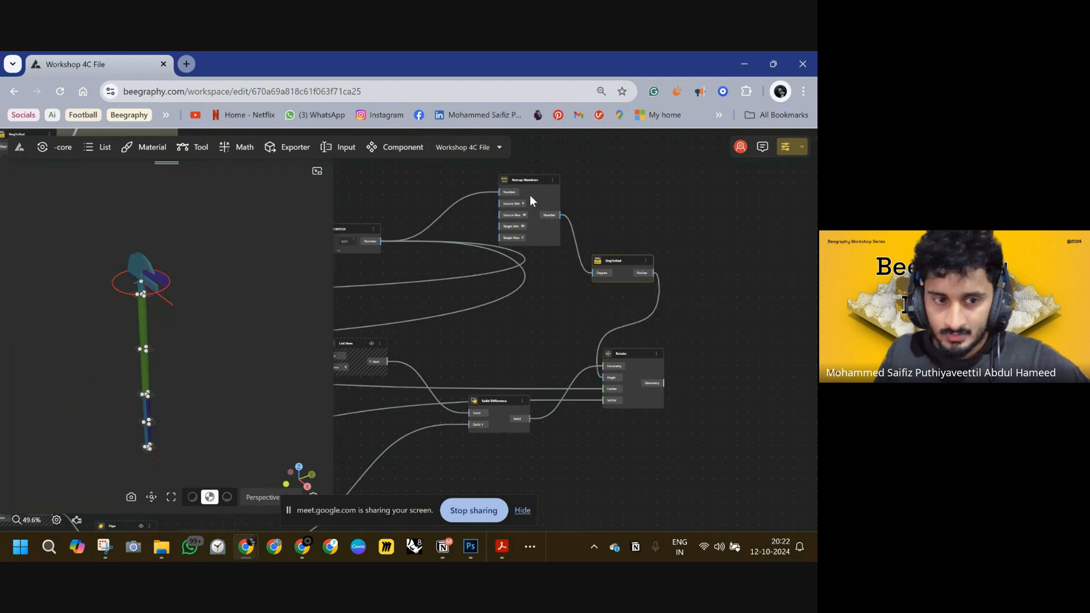
left_click_drag(523, 178, 447, 170)
left_click_drag(615, 271, 544, 224)
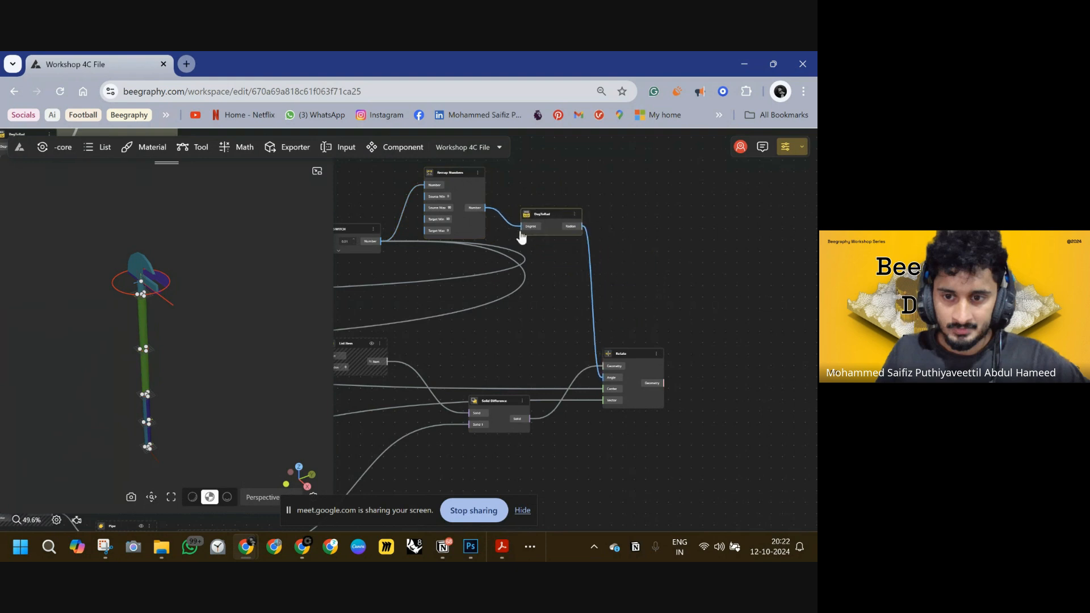
- Raise the STICK TO SEAT SWITCH to 89.75 to check that the half seat folds with the tripod
scroll(448, 267, "left", 4)
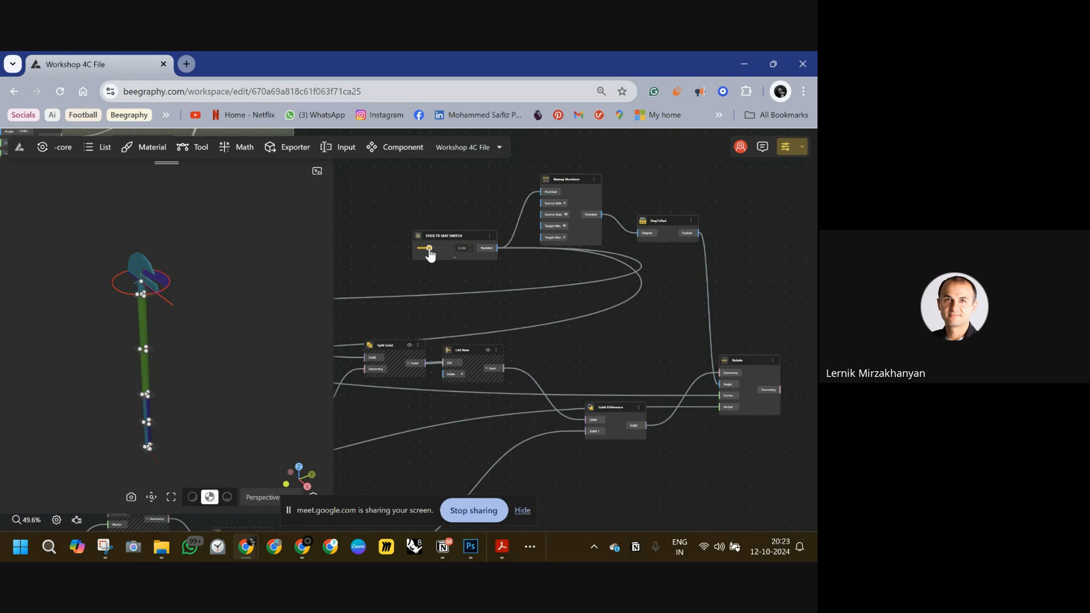
left_click_drag(436, 249, 447, 249)
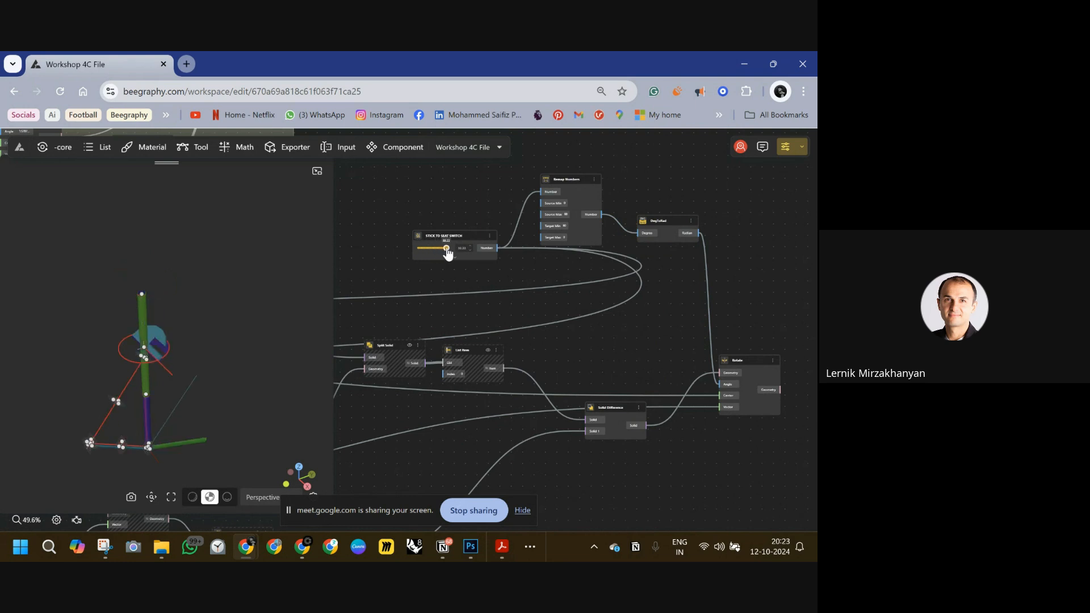
scroll(684, 318, "left", 3)
scroll(683, 318, "down", 1)
- Rearrange the STICK TO SEAT SWITCH, Remap Numbers and DegToRad nodes above the half seat's node chain
left_click_drag(599, 330, 661, 382)
scroll(568, 291, "down", 5)
left_click_drag(759, 248, 653, 267)
left_click_drag(637, 334, 659, 322)
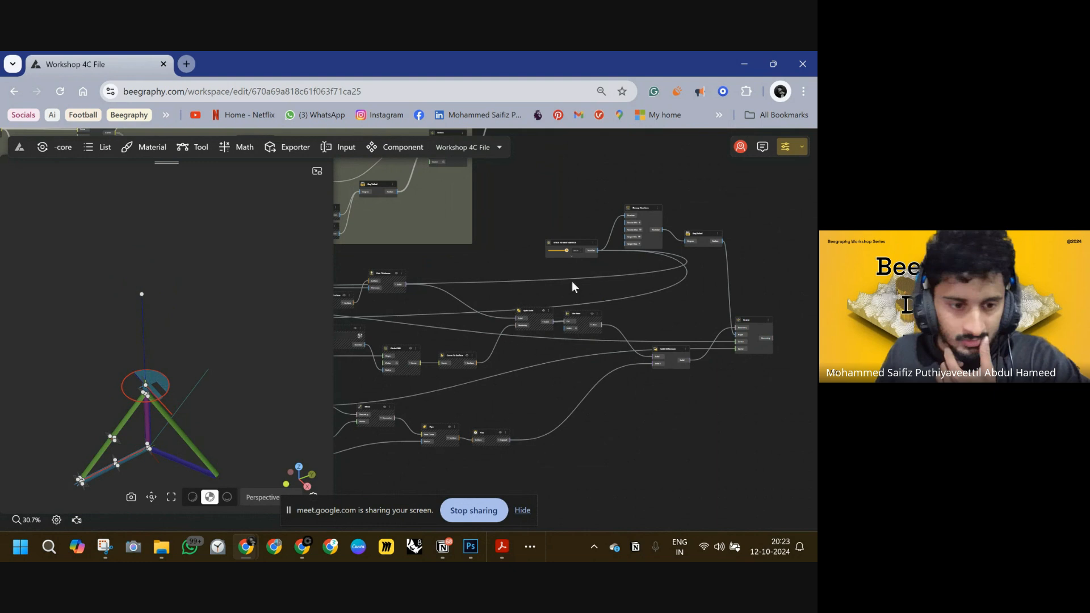
left_click_drag(566, 248, 485, 260)
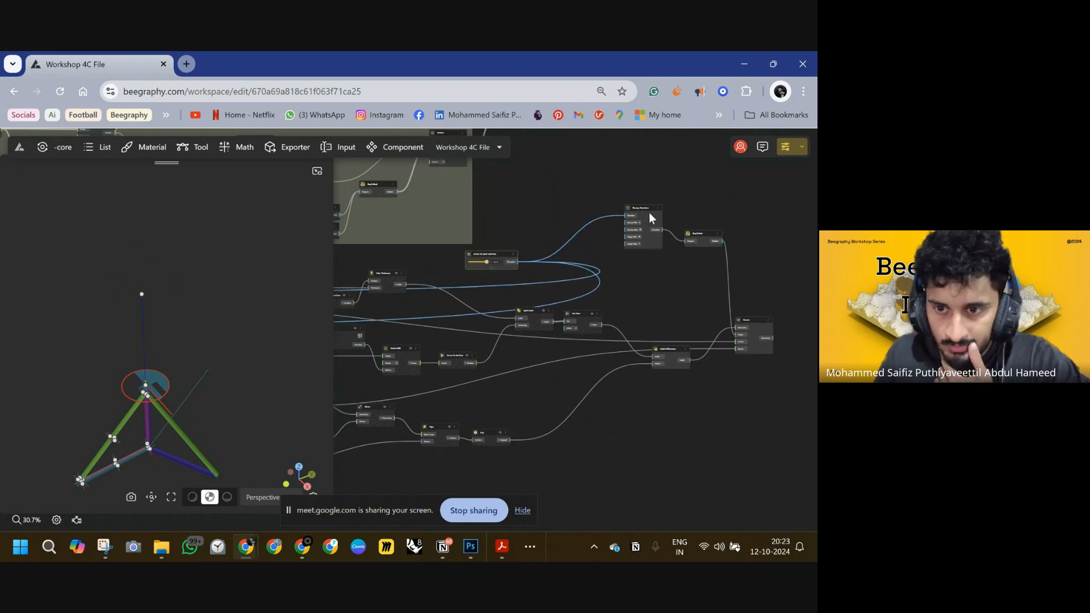
left_click_drag(640, 226, 632, 262)
left_click_drag(698, 238, 691, 296)
scroll(633, 351, "left", 2)
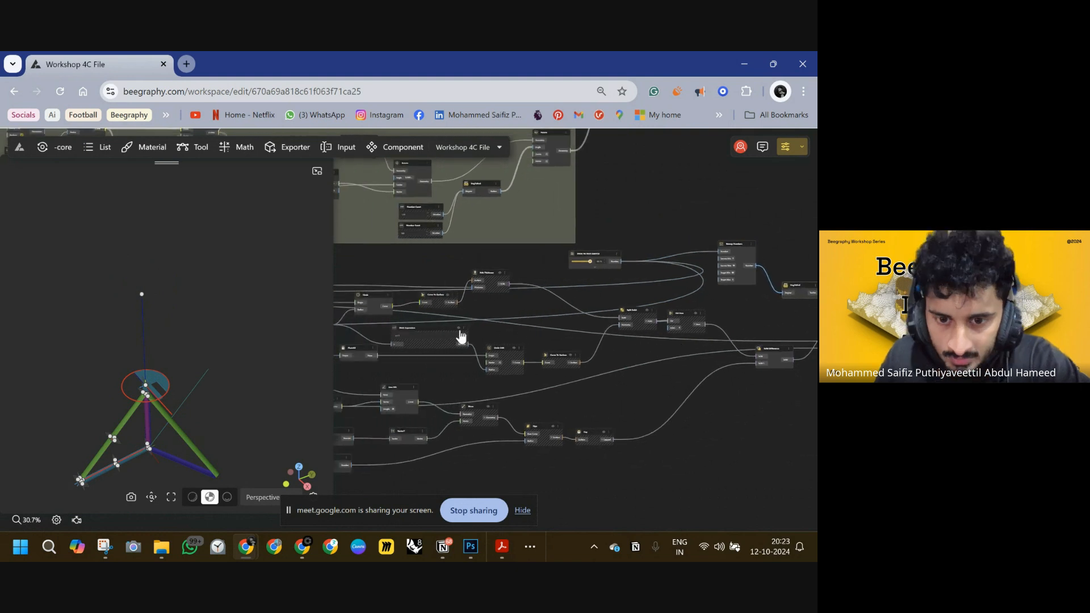
- Move the STICK TO SEAT SWITCH node beside the large node group and place the Rotate node clear of DegToRad
scroll(411, 336, "left", 1)
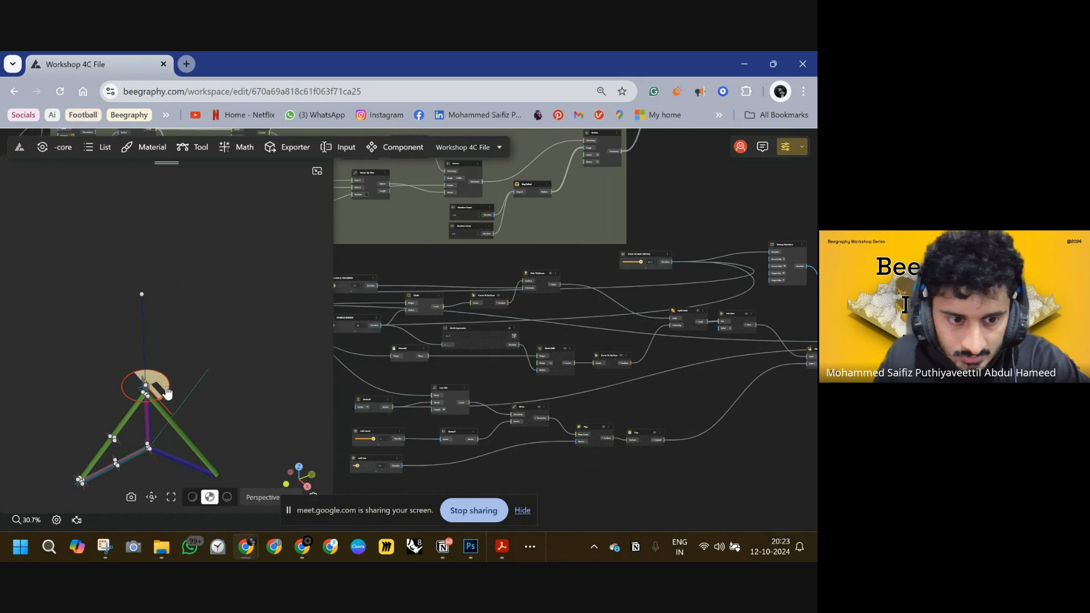
scroll(664, 273, "up", 5)
scroll(568, 258, "up", 2)
left_click_drag(143, 317, 268, 282)
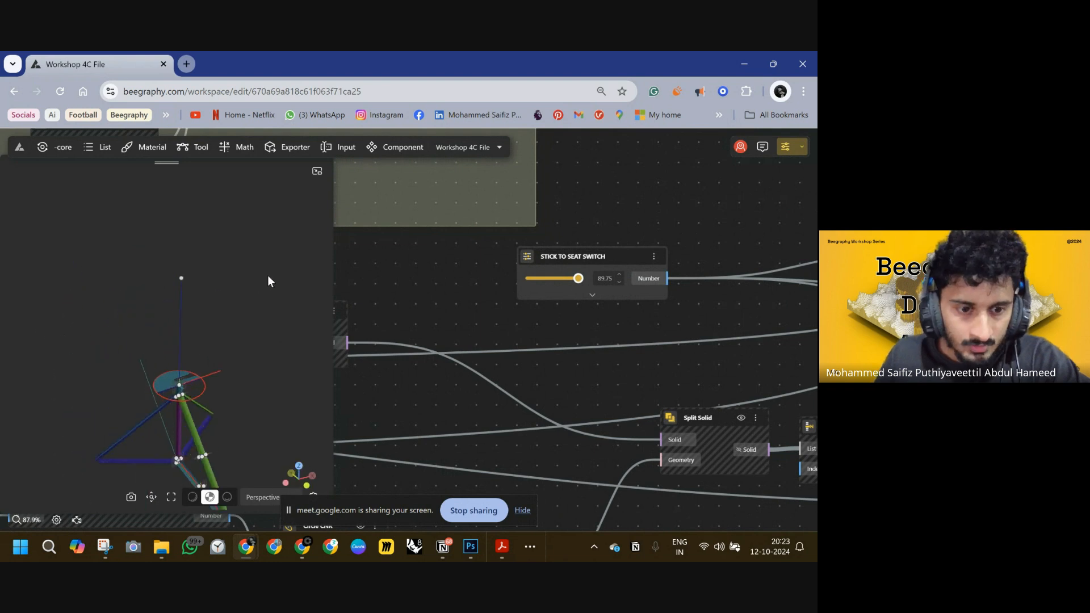
scroll(638, 294, "down", 4)
scroll(637, 294, "down", 8)
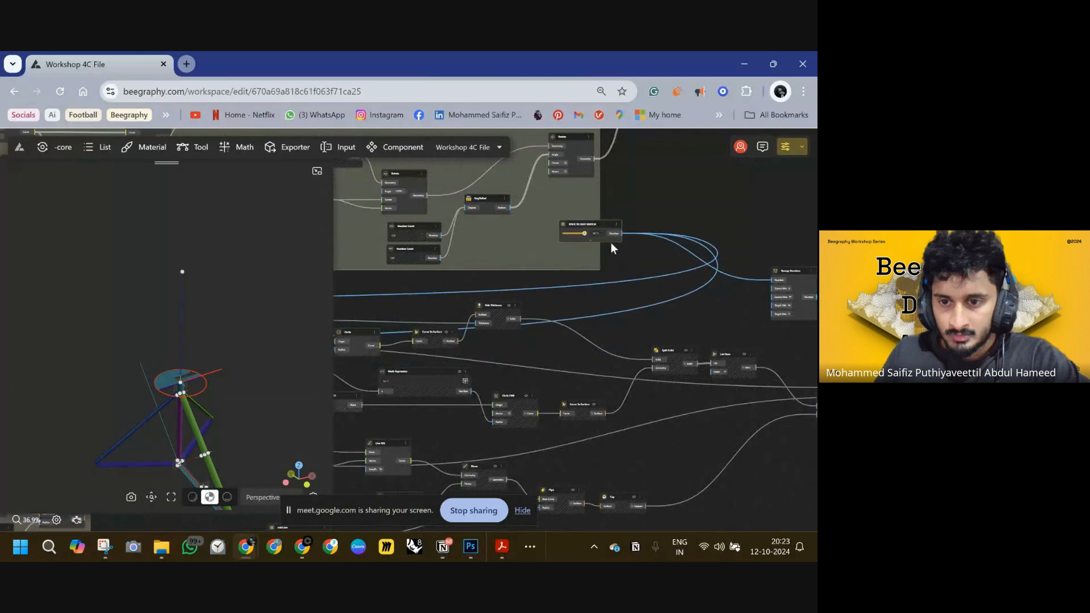
scroll(585, 266, "up", 9)
left_click_drag(594, 270, 715, 238)
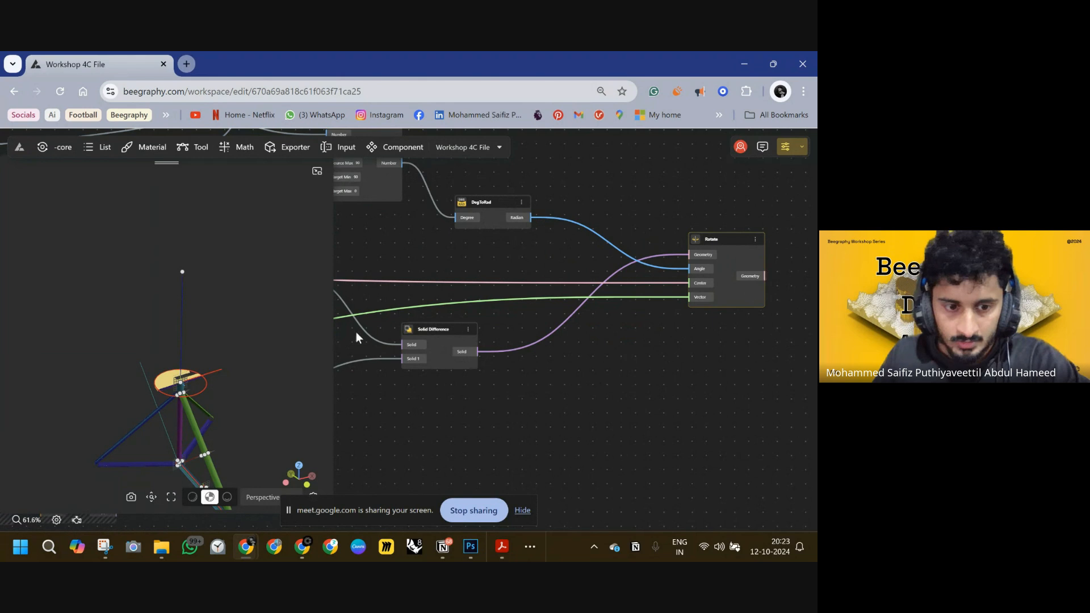
- Hide the previews of the seat's circle outline and the Line SDL curve in the 3D view
left_click(201, 390)
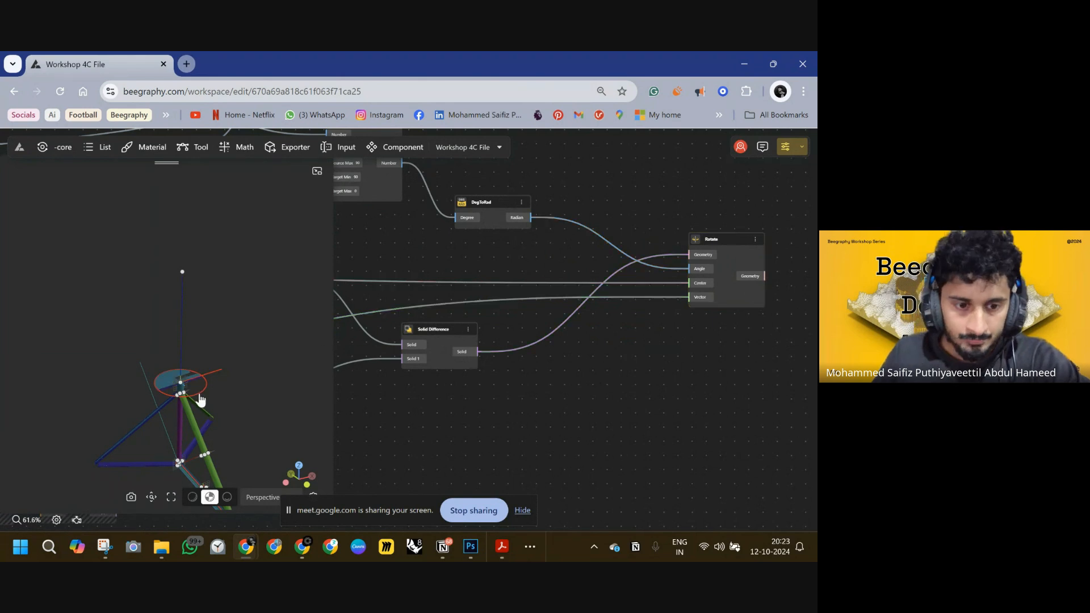
double_click(198, 394)
scroll(433, 338, "down", 3)
scroll(433, 338, "down", 1)
left_click(445, 321)
left_click(448, 340)
scroll(467, 341, "down", 4)
left_click(217, 370)
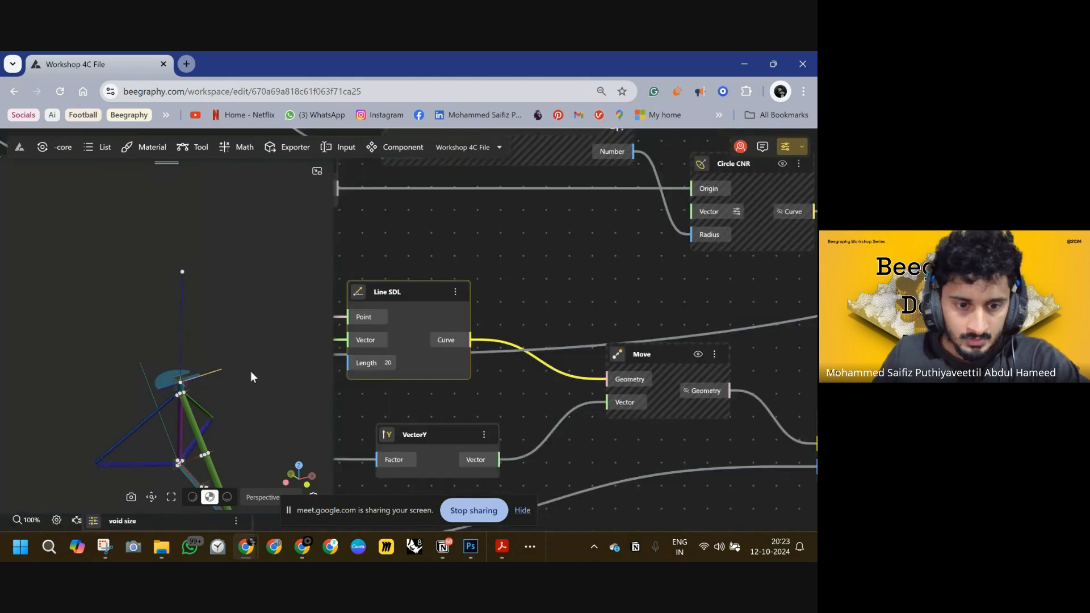
left_click(456, 293)
left_click(467, 318)
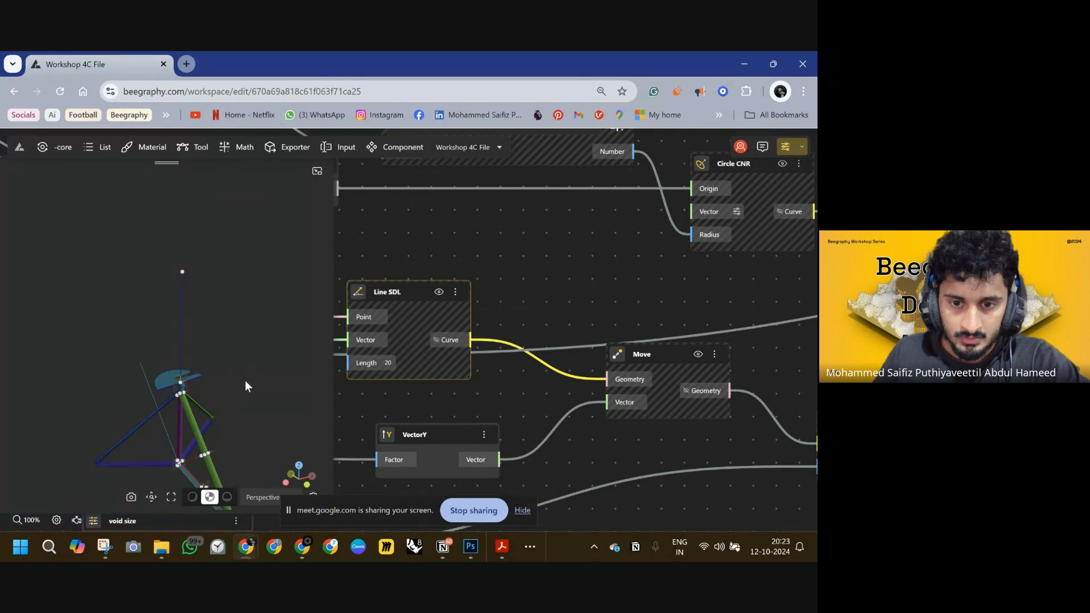
- Move the small node group beneath the large one further down to free space in the graph
middle_click_drag(244, 389, 284, 285)
scroll(577, 295, "down", 10)
scroll(680, 351, "down", 1)
middle_click_drag(679, 350, 604, 304)
middle_click_drag(618, 249, 750, 254)
left_click_drag(478, 282, 529, 335)
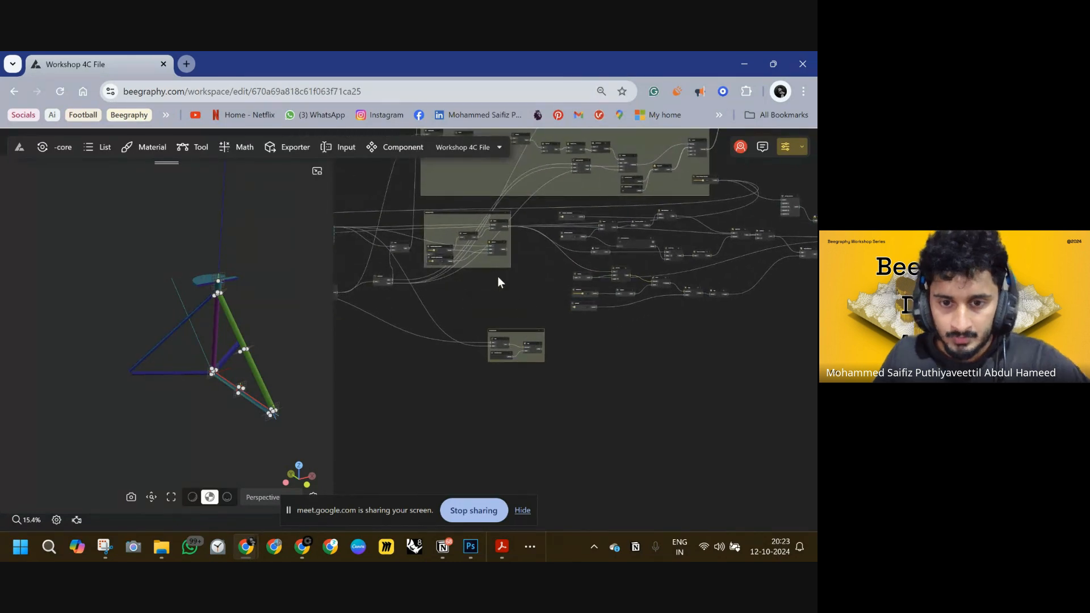
left_click_drag(504, 271, 509, 293)
- Hide the 3D previews of all the half seat's construction nodes, up to the List Item node before Solid Difference
scroll(664, 290, "right", 3)
left_click_drag(696, 319, 477, 212)
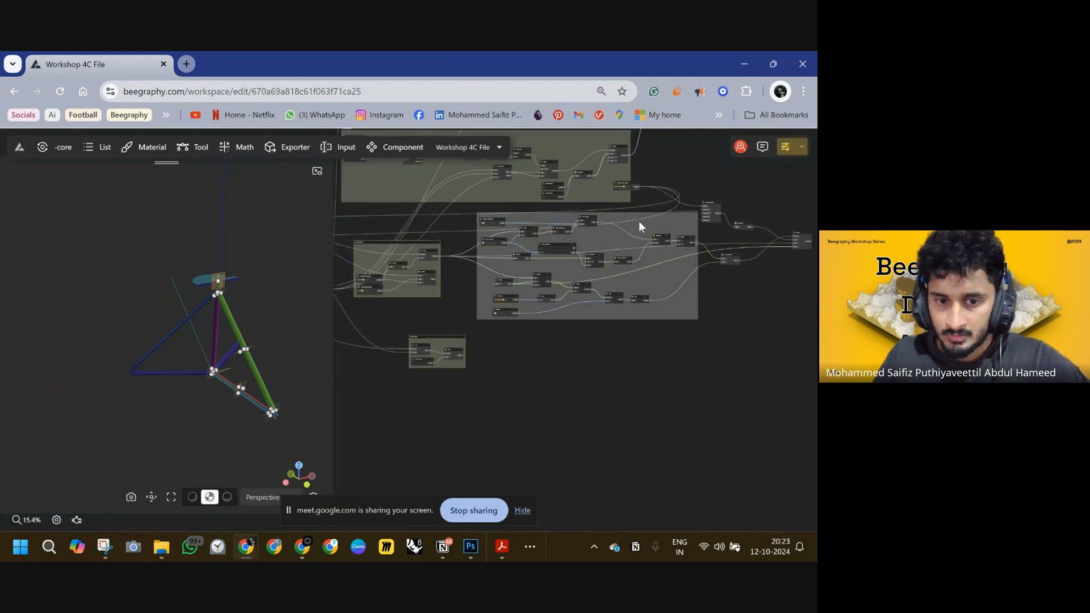
scroll(688, 233, "up", 5)
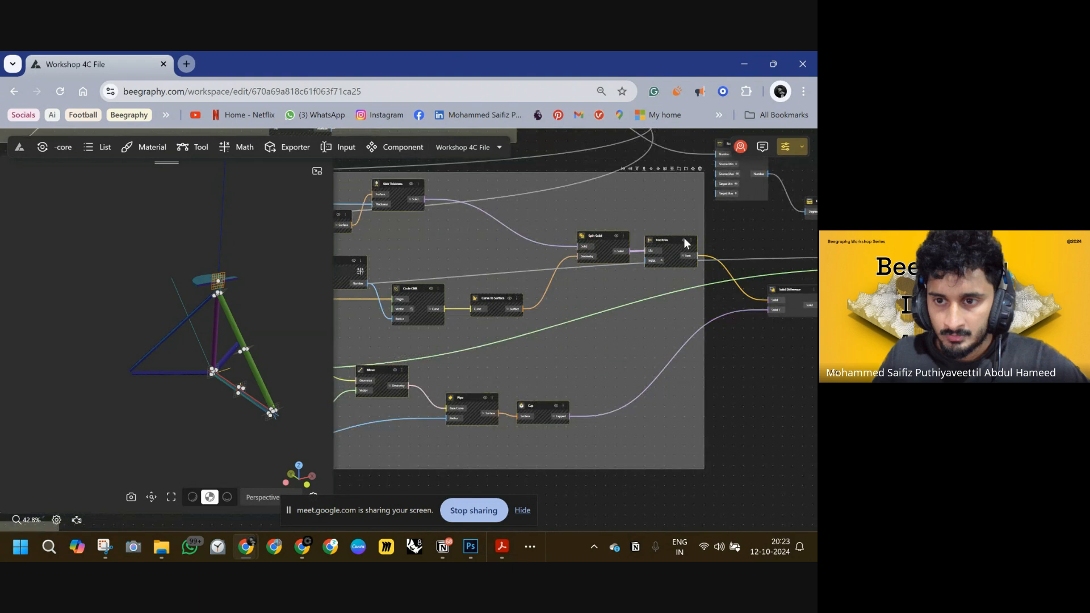
right_click(688, 250)
left_click(697, 259)
scroll(547, 284, "down", 5)
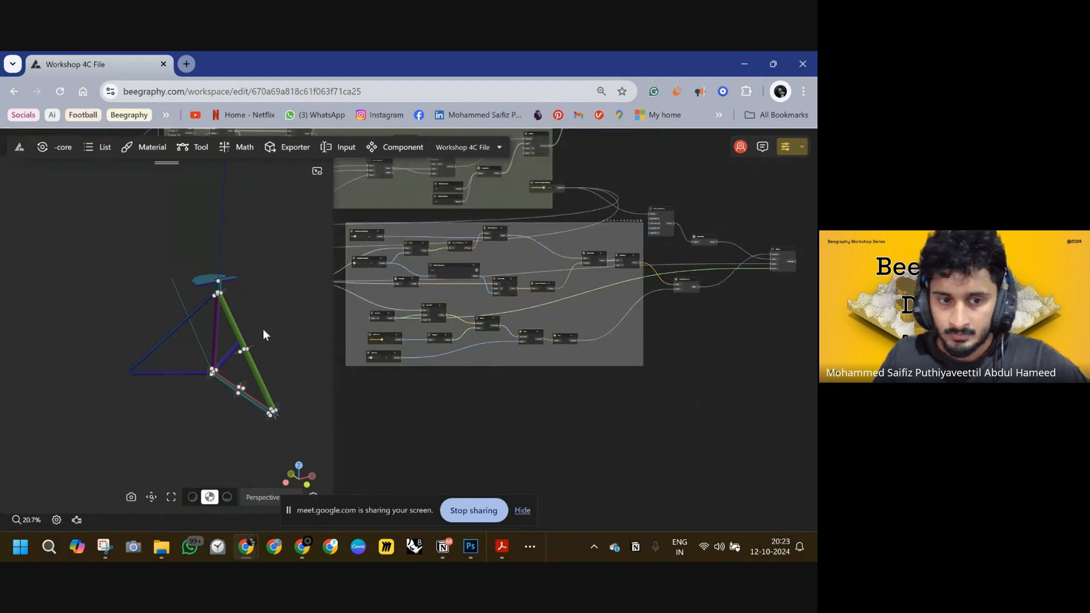
- Hide the 3D previews of all nodes in the two large leg groups
scroll(483, 288, "down", 3)
right_click_drag(355, 305, 498, 366)
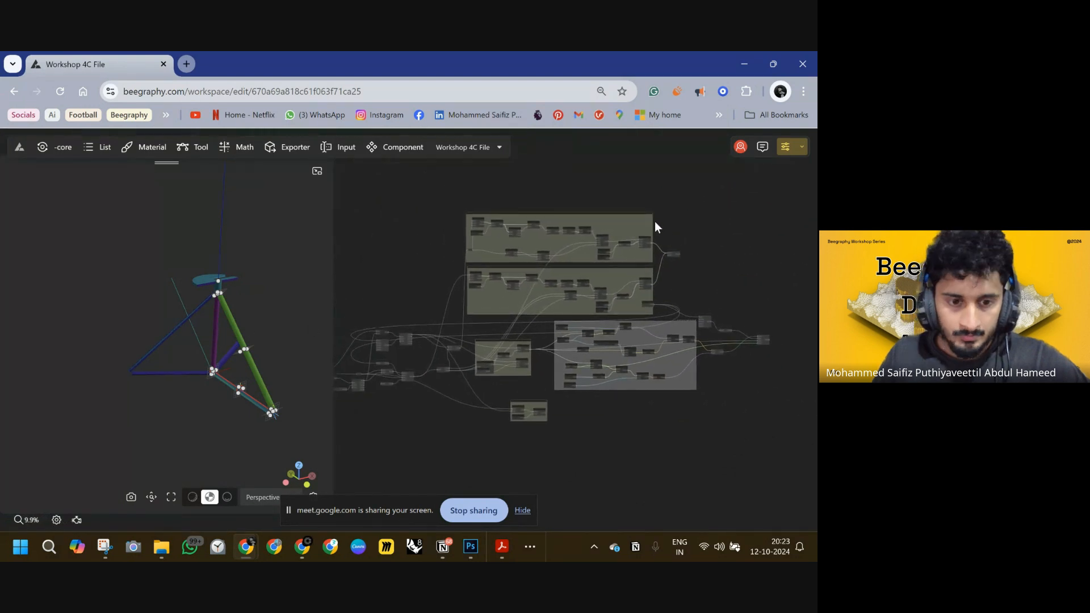
scroll(655, 240, "up", 3)
scroll(659, 206, "down", 1)
left_click_drag(660, 197, 374, 362)
scroll(657, 243, "up", 10)
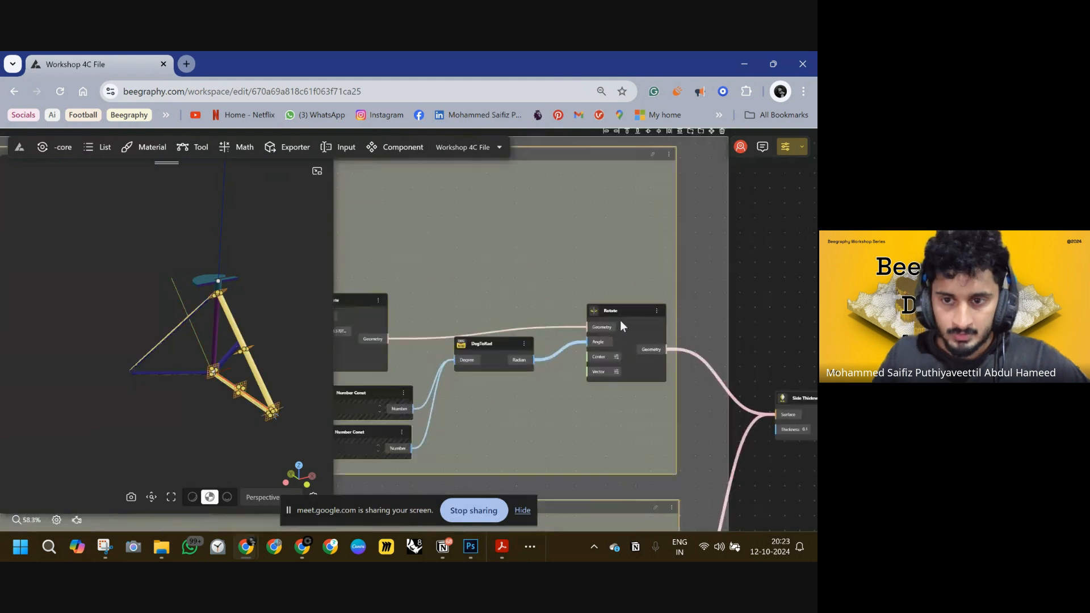
left_click(659, 313)
left_click(691, 335)
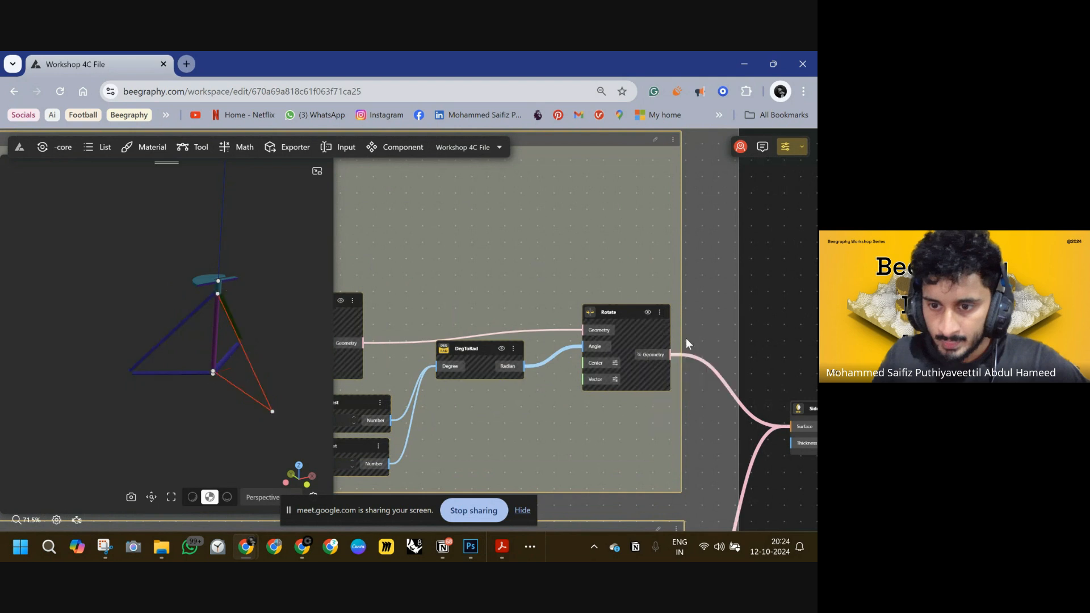
scroll(681, 312, "down", 4)
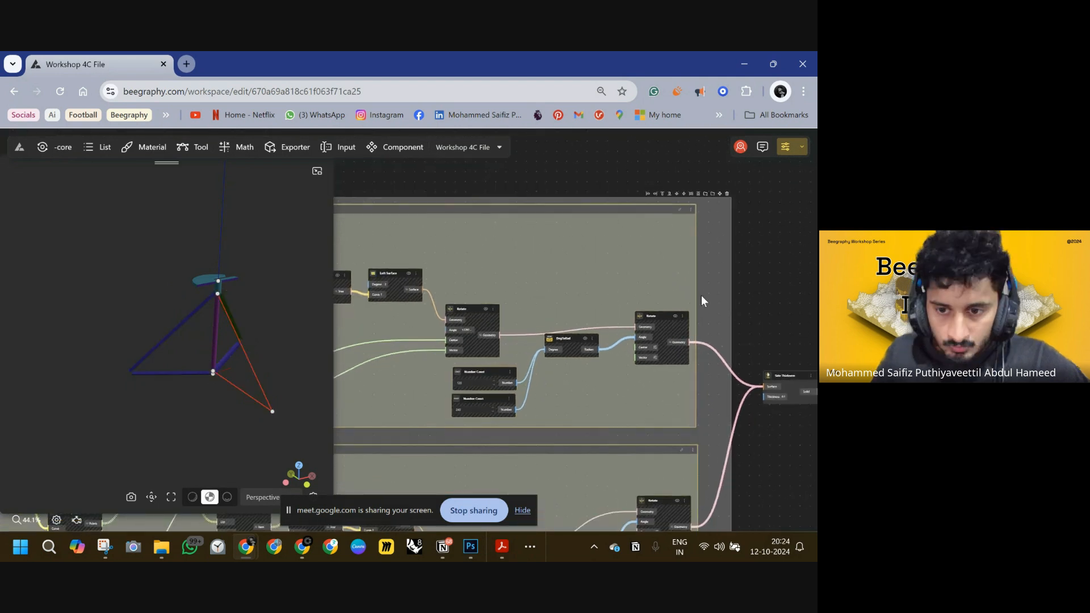
- Move the Side Thickness node further away from the two large leg groups
right_click_drag(813, 374, 581, 271)
left_click_drag(553, 277, 626, 274)
mouse_move(276, 340)
left_mouse_down()
mouse_move(265, 356)
mouse_move(266, 346)
left_mouse_up()
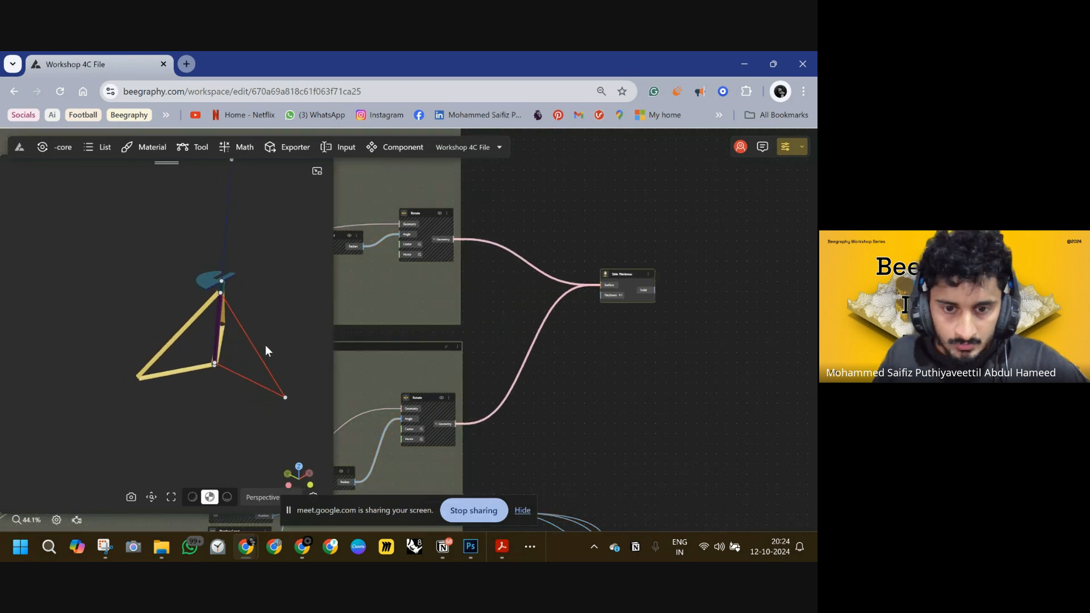
- Connect the first Rotate node's Geometry output in each of the two leg groups to the Side Thickness node's Surface input
scroll(523, 302, "down", 4)
right_click_drag(536, 299, 702, 281)
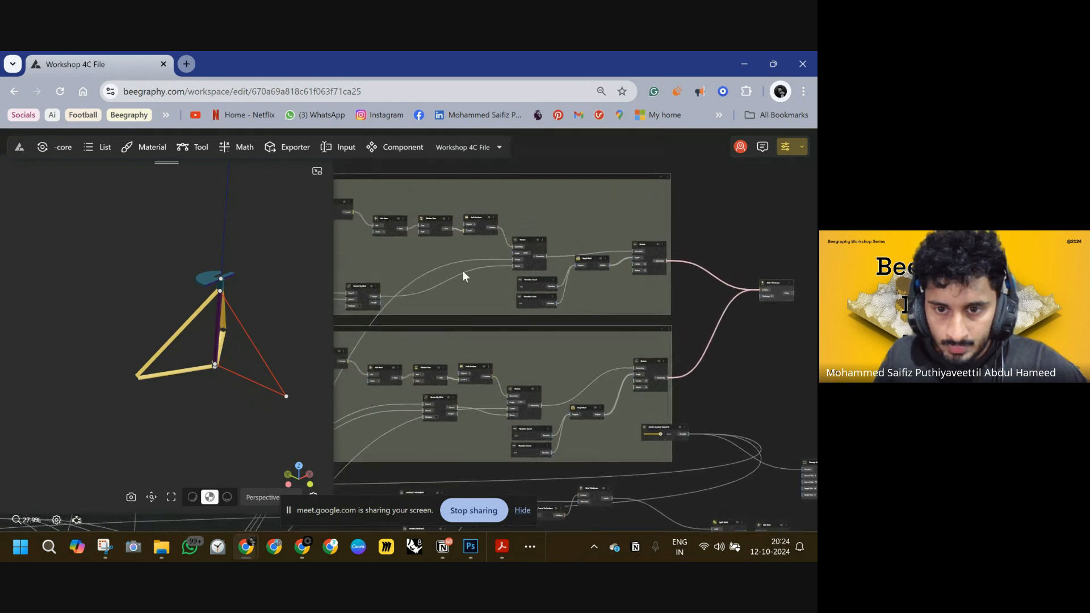
left_click_drag(498, 230, 632, 270)
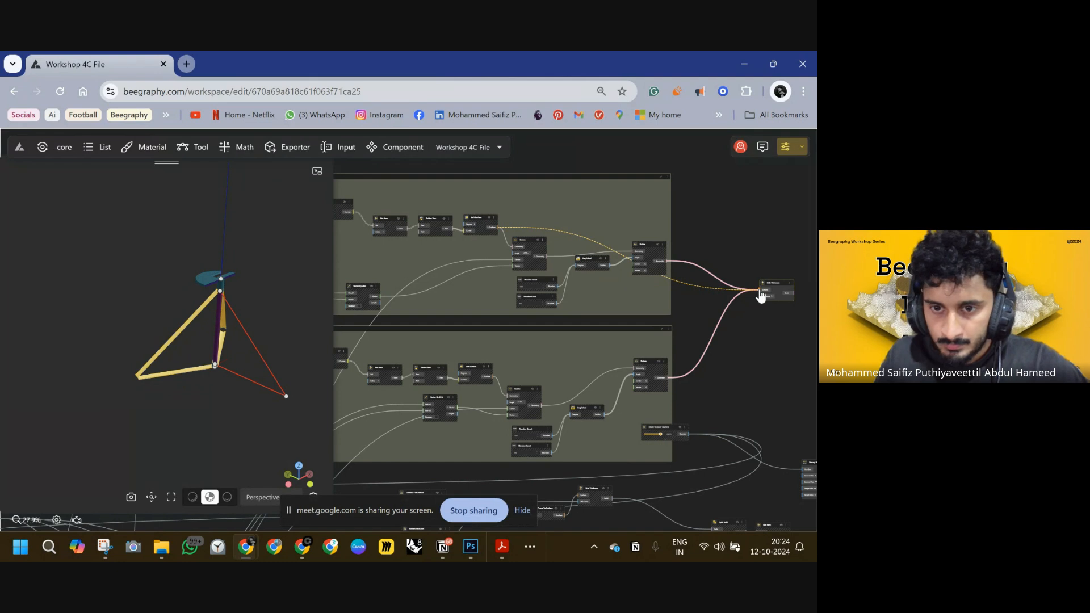
left_click_drag(572, 160, 573, 160)
left_click_drag(547, 256, 725, 302)
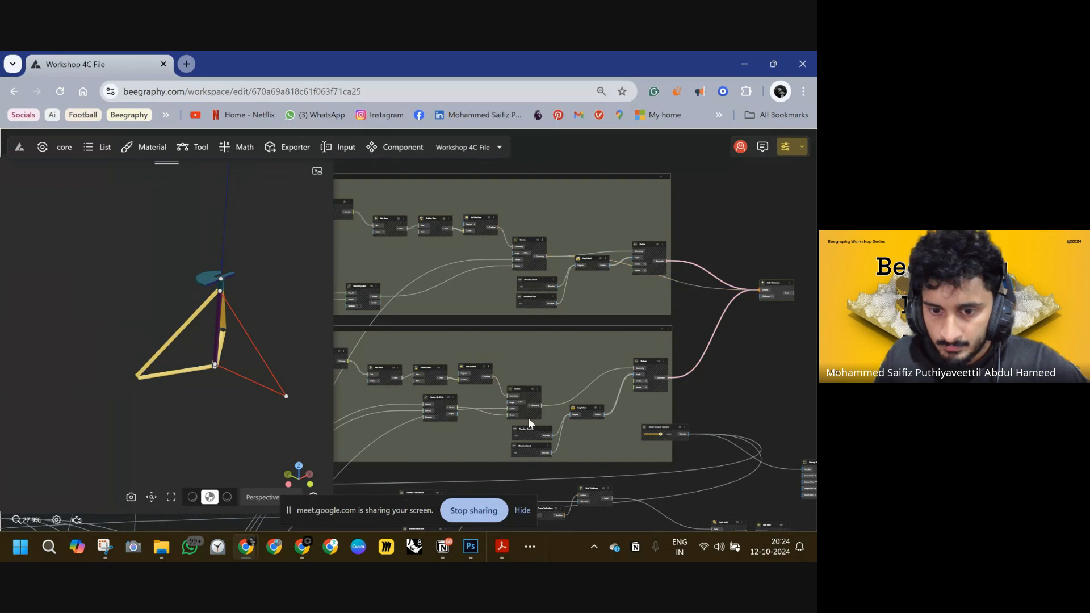
left_click_drag(713, 337, 761, 292)
scroll(737, 226, "down", 5)
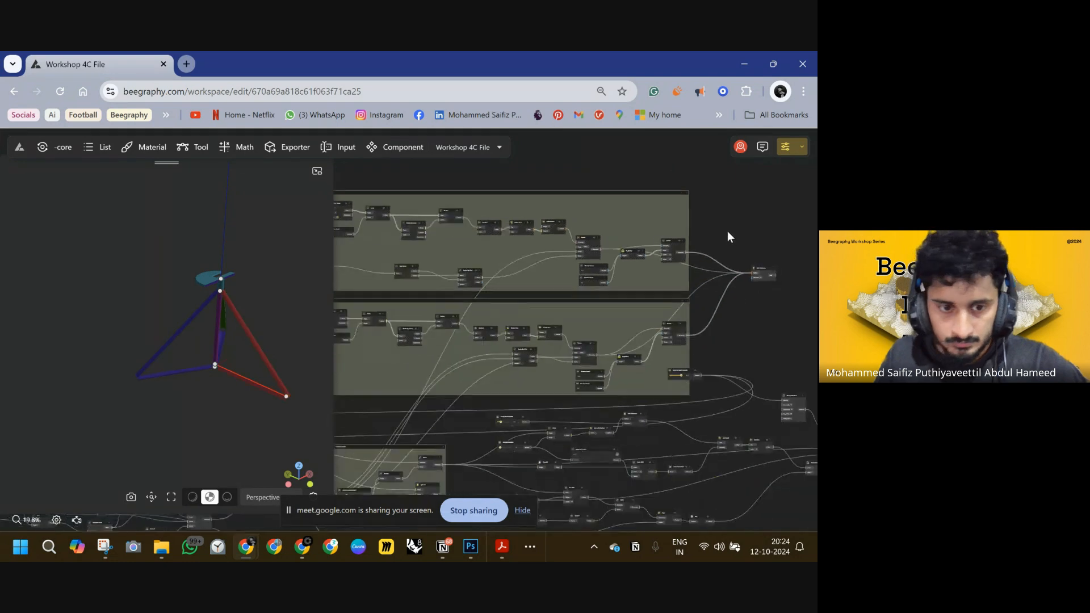
left_click_drag(263, 359, 246, 379)
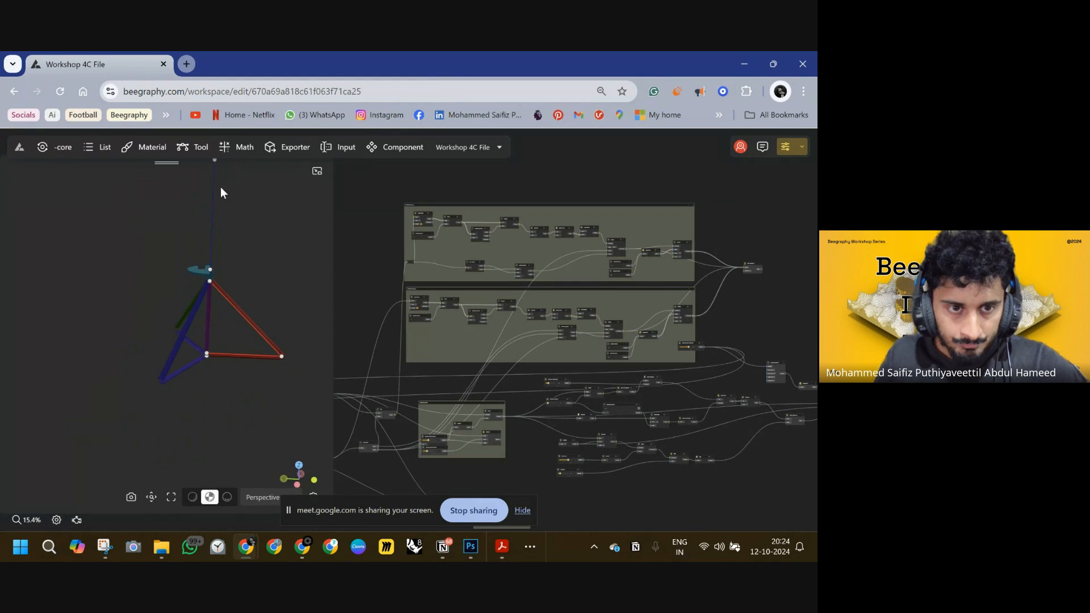
- Try to hide the preview of the point above the seat in the 3D view
double_click(215, 161)
left_click(455, 307)
left_click(478, 322)
scroll(505, 302, "down", 8)
- Hide the previews of the ungrouped nodes at the start of the graph
scroll(512, 298, "down", 10)
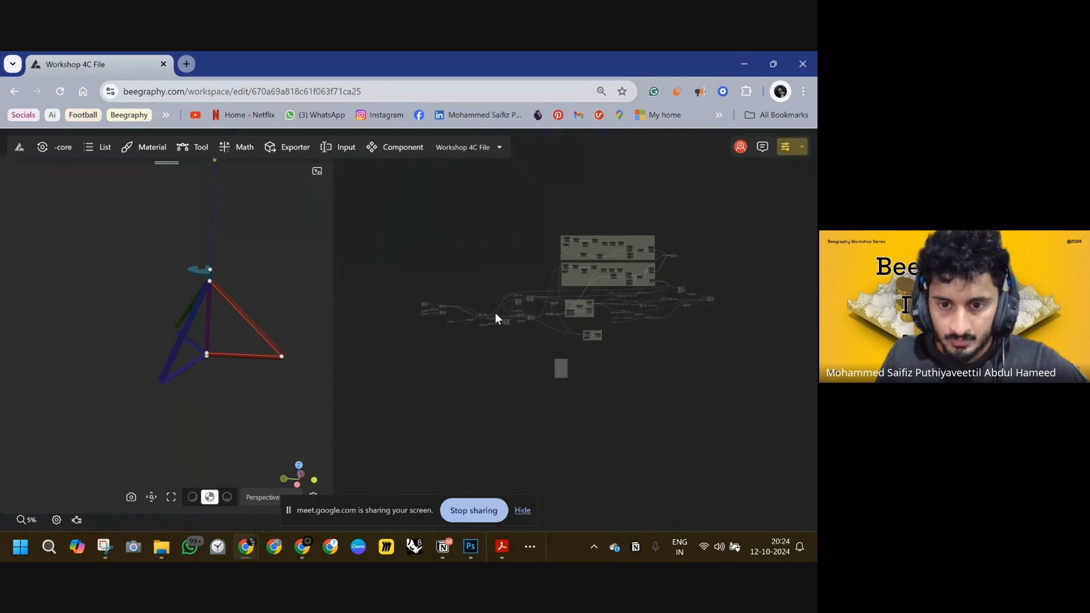
left_click_drag(569, 379, 407, 276)
scroll(522, 282, "up", 8)
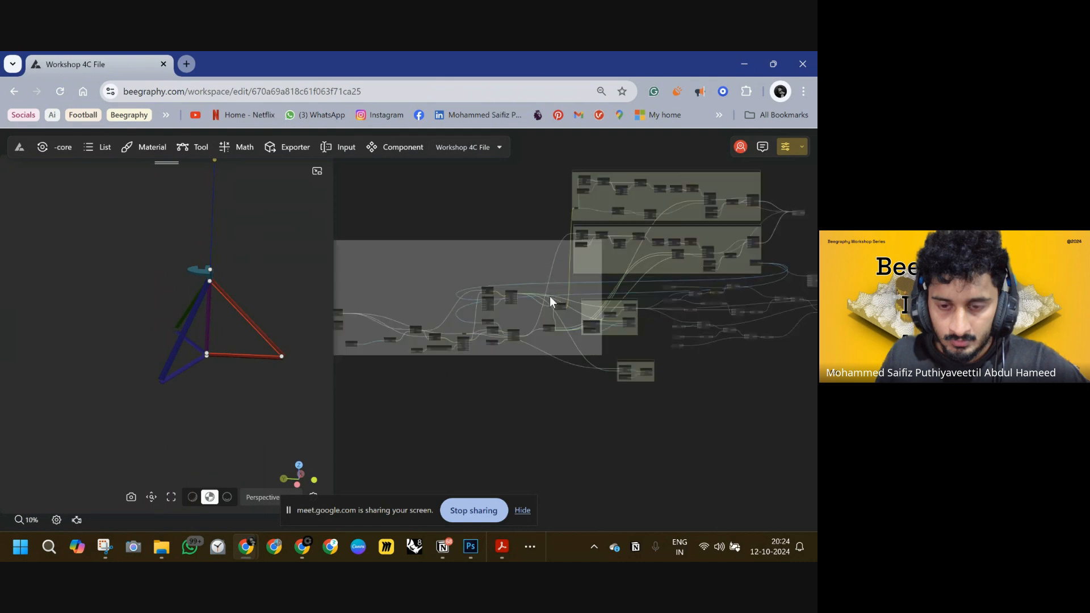
scroll(477, 311, "up", 4)
right_click(487, 309)
left_click(474, 284)
scroll(503, 260, "down", 5)
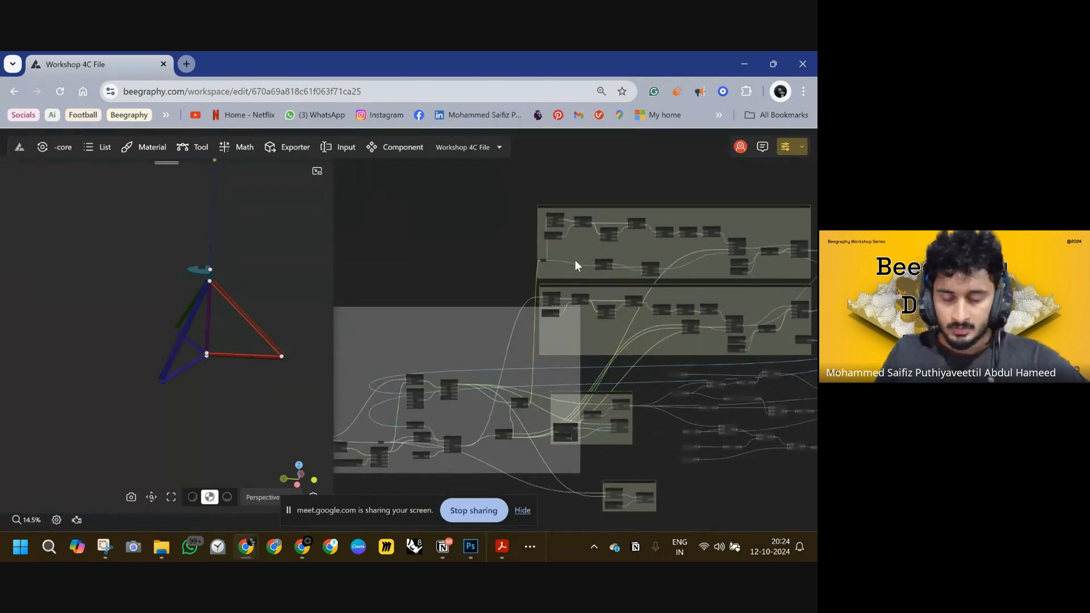
scroll(509, 306, "up", 4)
scroll(586, 299, "up", 6)
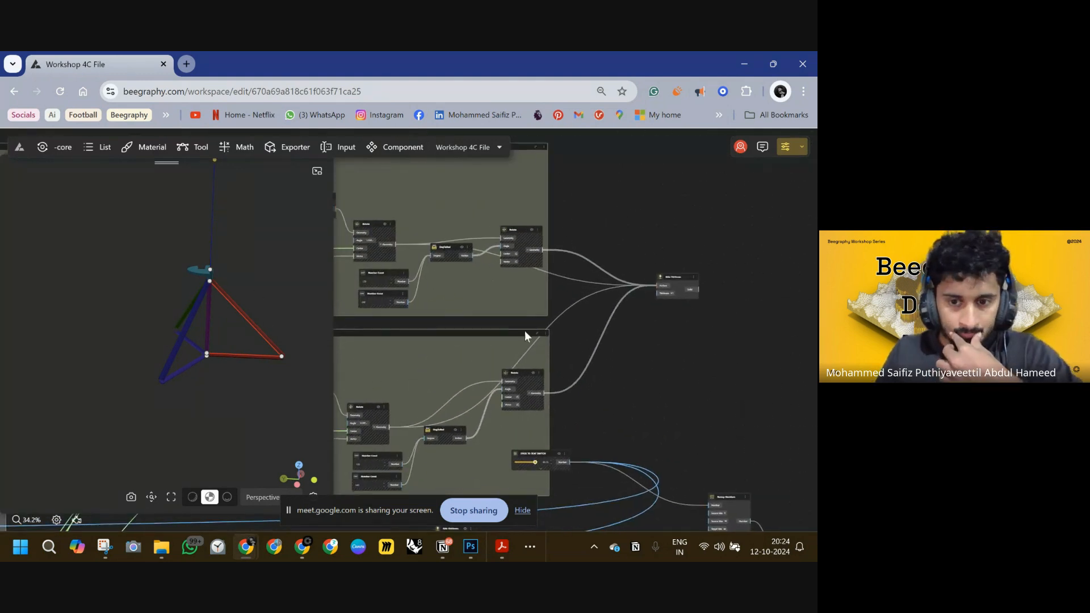
- Move the STICK TO SEAT SWITCH node out of the lower large leg group into empty space
scroll(499, 328, "down", 4)
right_click_drag(625, 386, 573, 301)
scroll(493, 329, "up", 4)
left_click_drag(494, 325, 594, 315)
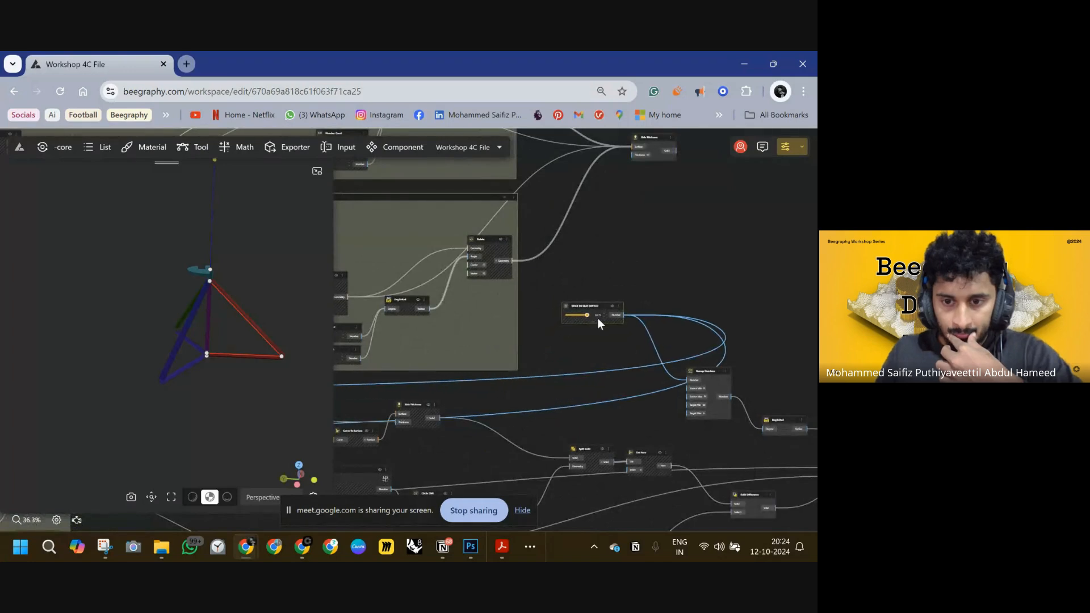
- Vary the STICK TO SEAT SWITCH down to 0.01 and inspect the model in seat and cane positions
scroll(594, 314, "up", 6)
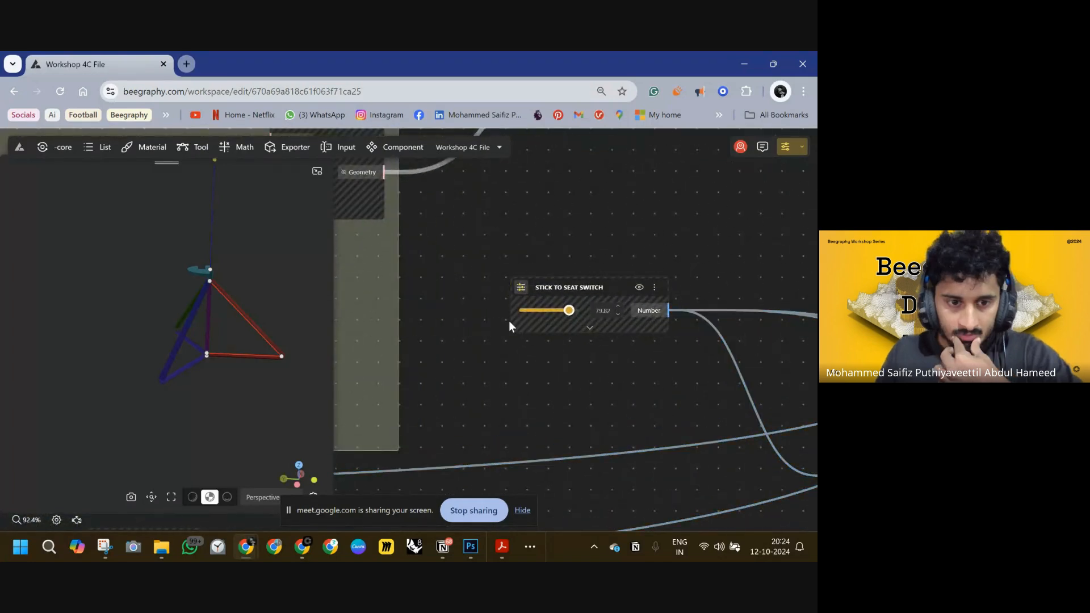
left_click_drag(236, 321, 214, 350)
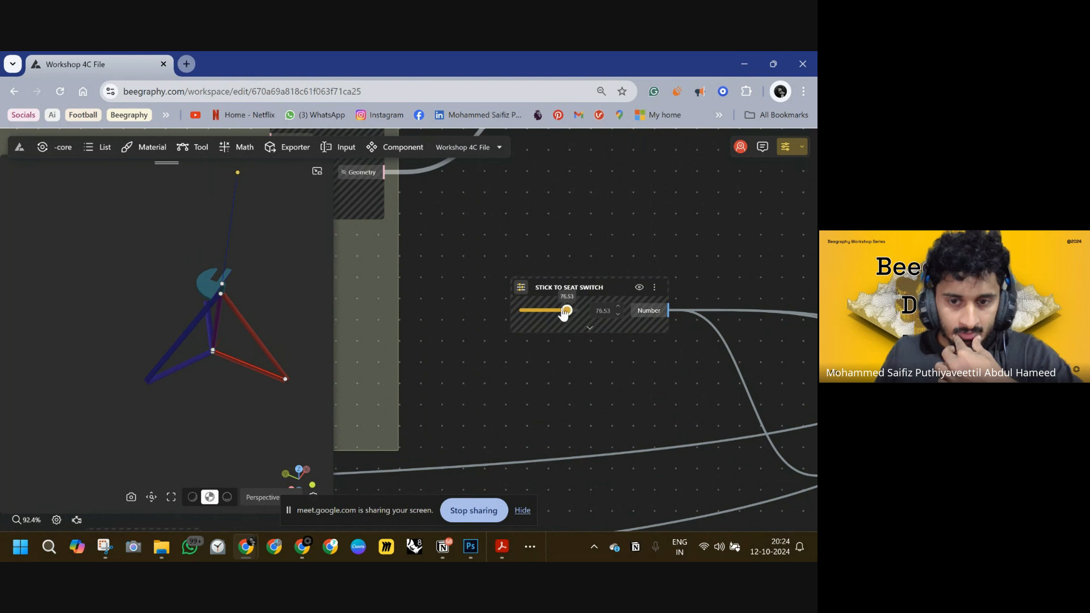
left_click_drag(163, 356, 253, 324)
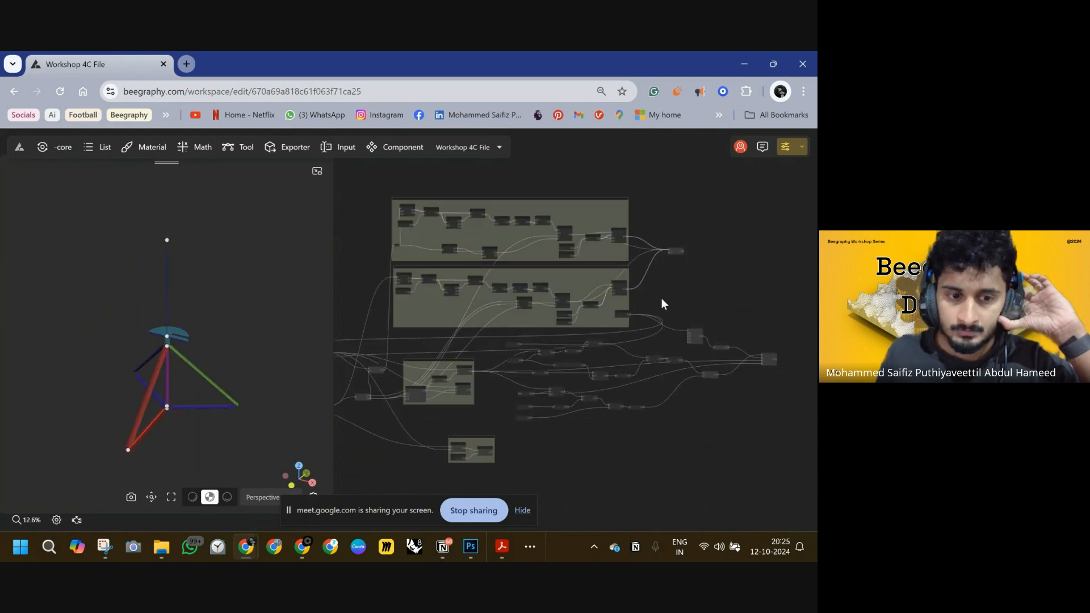
scroll(591, 332, "up", 10)
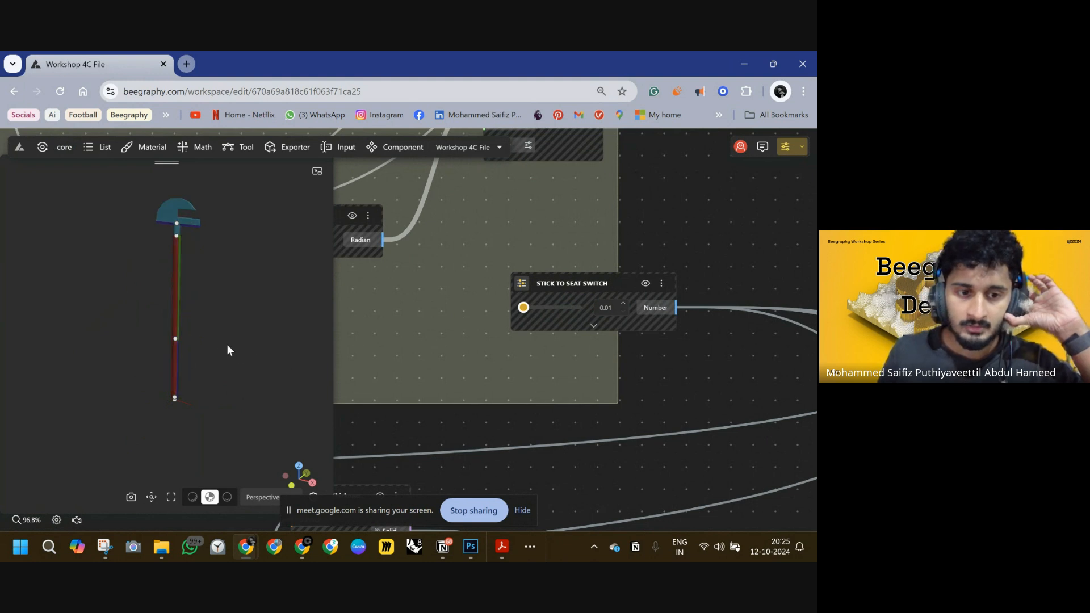
left_click_drag(220, 340, 153, 332)
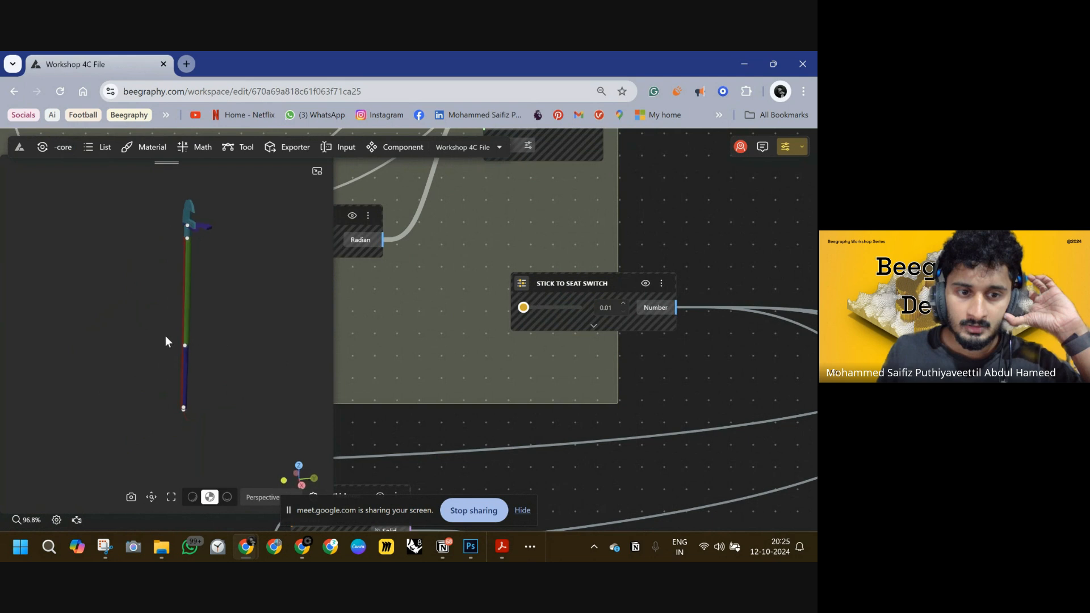
- Hide the preview of the Solid Difference node and inspect the rotated half seat on the folded cane
left_click(206, 230)
left_click(455, 304)
left_click(493, 328)
mouse_move(229, 297)
left_mouse_down()
mouse_move(285, 301)
mouse_move(217, 312)
mouse_move(195, 344)
mouse_move(131, 273)
mouse_move(204, 333)
mouse_move(295, 336)
mouse_move(286, 329)
left_mouse_up()
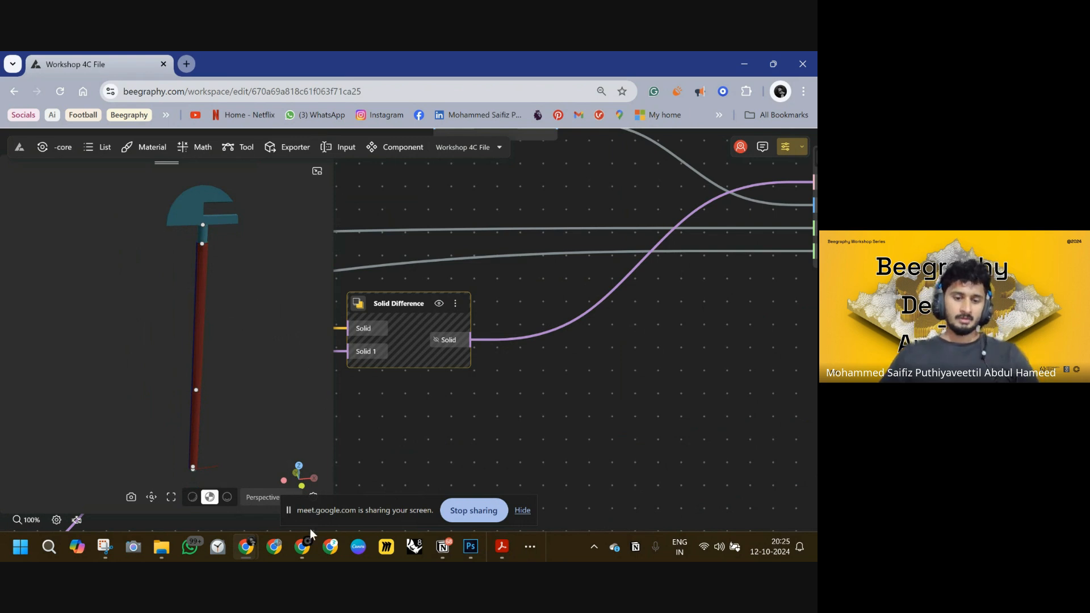
left_click_drag(250, 299, 275, 297)
scroll(274, 296, "down", 2)
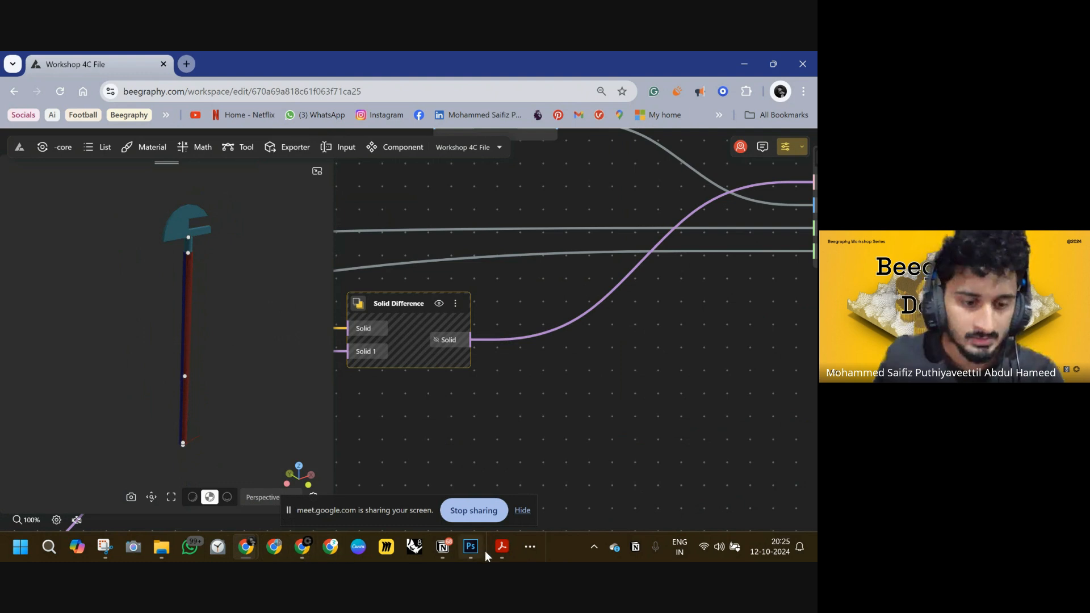
- Switch to the workshop PDF in Acrobat to check the cane and seat references, and return to the Rotate node in Beegraphy
left_click(502, 546)
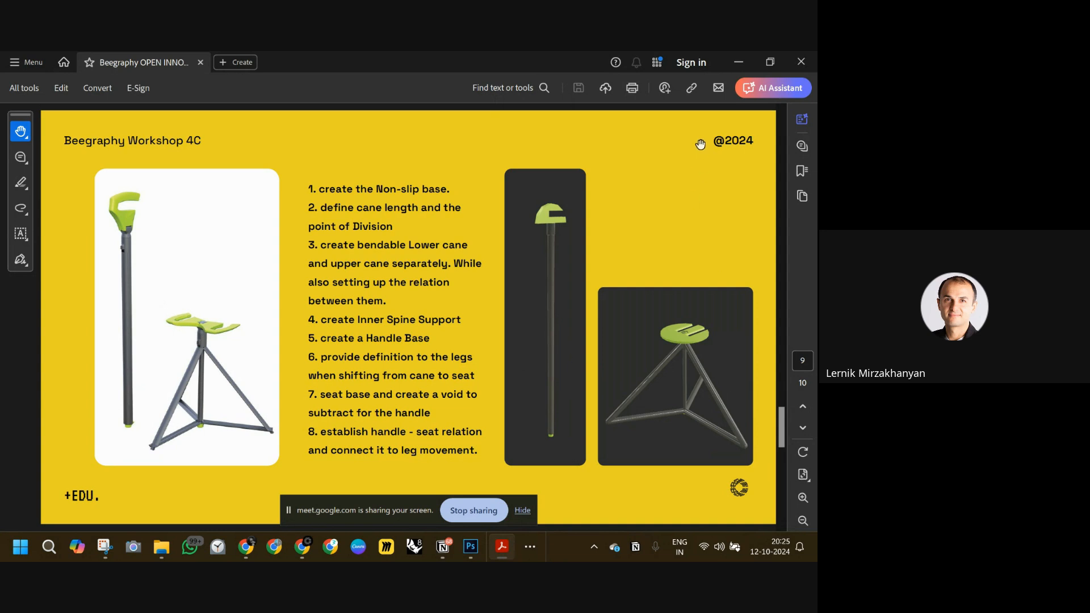
left_click(737, 63)
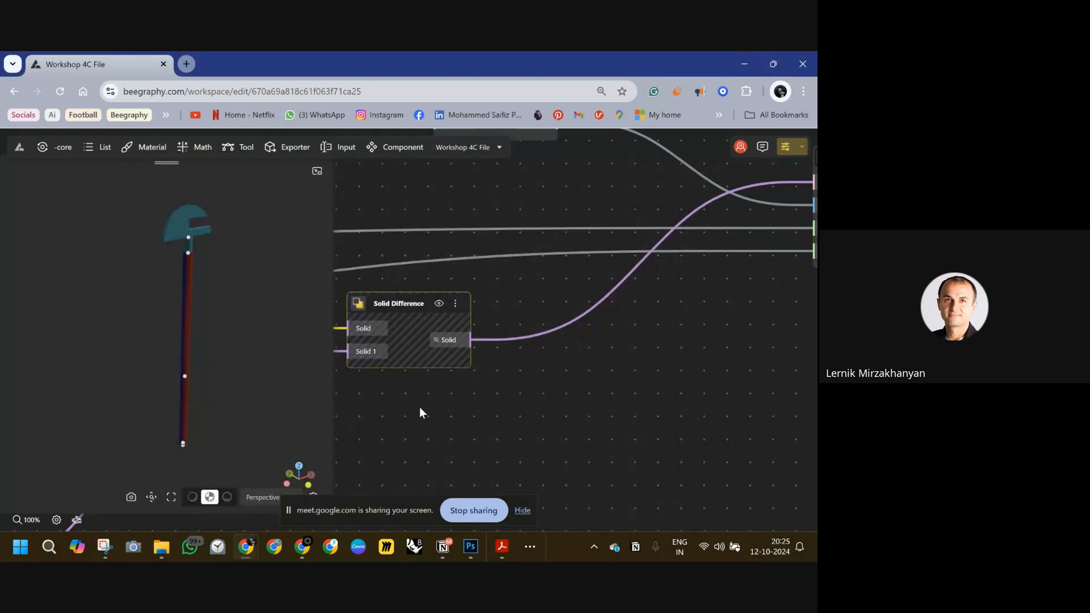
right_click_drag(421, 392, 443, 350)
scroll(607, 288, "down", 4)
right_click_drag(618, 284, 448, 298)
right_click_drag(726, 267, 611, 295)
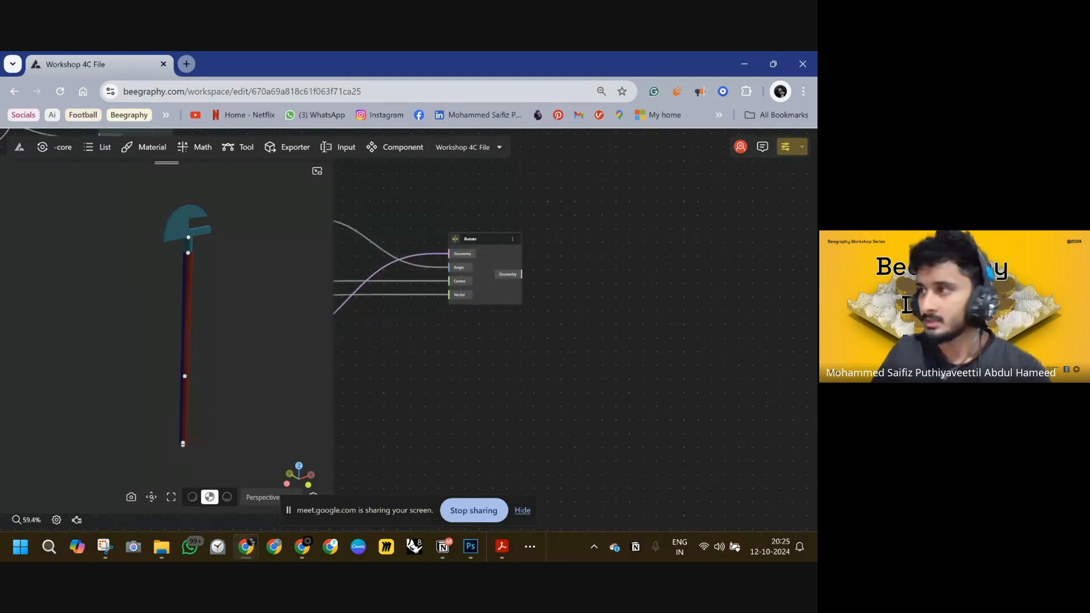
key("alt+Tab")
right_click_drag(523, 268, 446, 289)
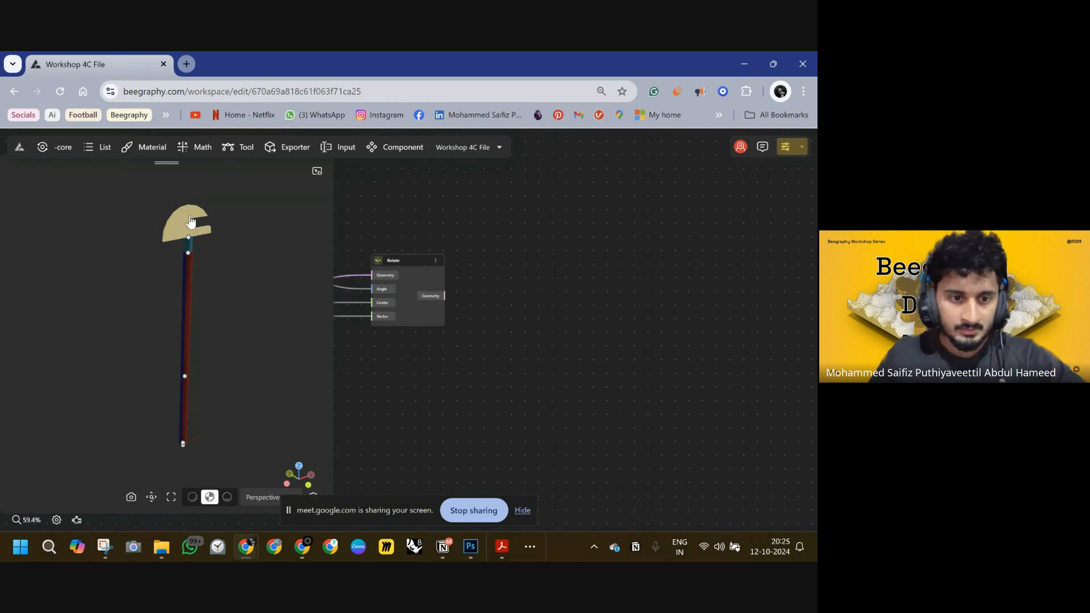
- Set the STICK TO SEAT SWITCH to 89.9 to open the model into its seat position
scroll(436, 335, "down", 4)
right_click_drag(436, 335, 670, 305)
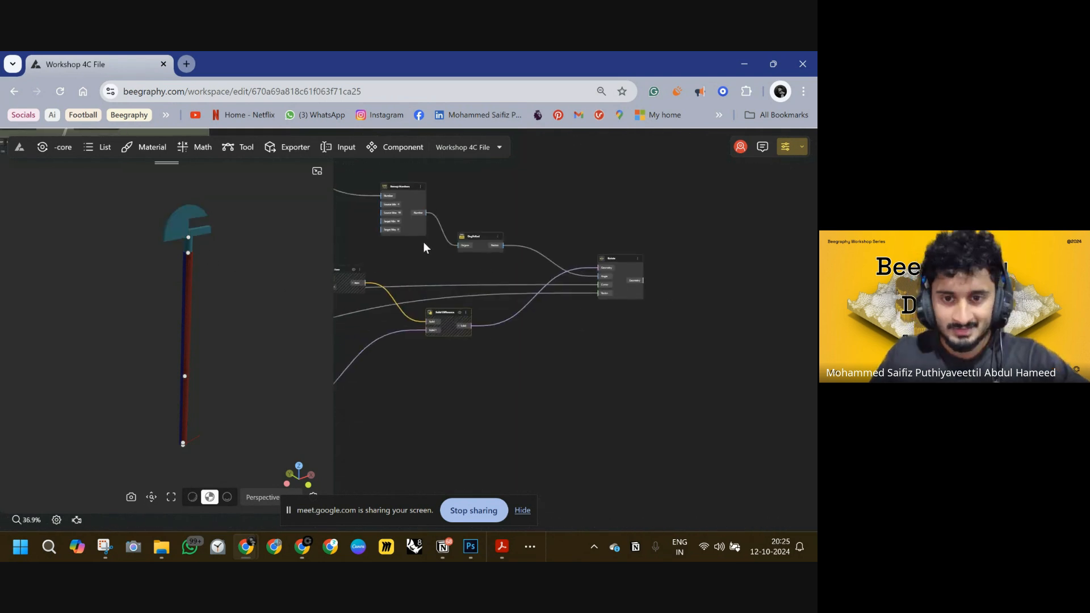
scroll(605, 324, "down", 2)
scroll(537, 255, "up", 6)
scroll(511, 255, "up", 4)
left_click_drag(465, 257, 524, 257)
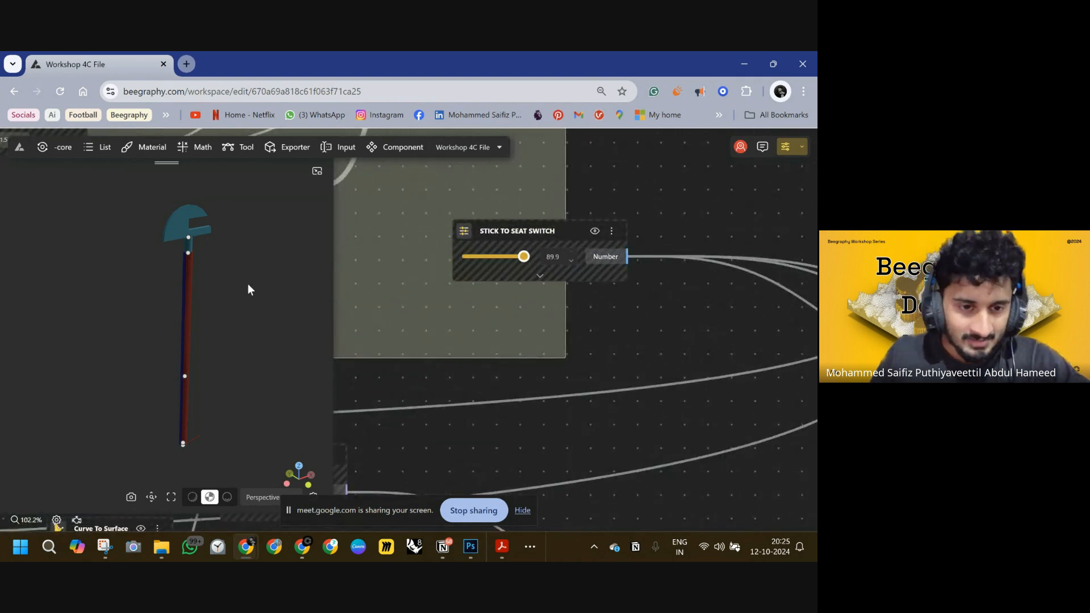
scroll(539, 314, "down", 1)
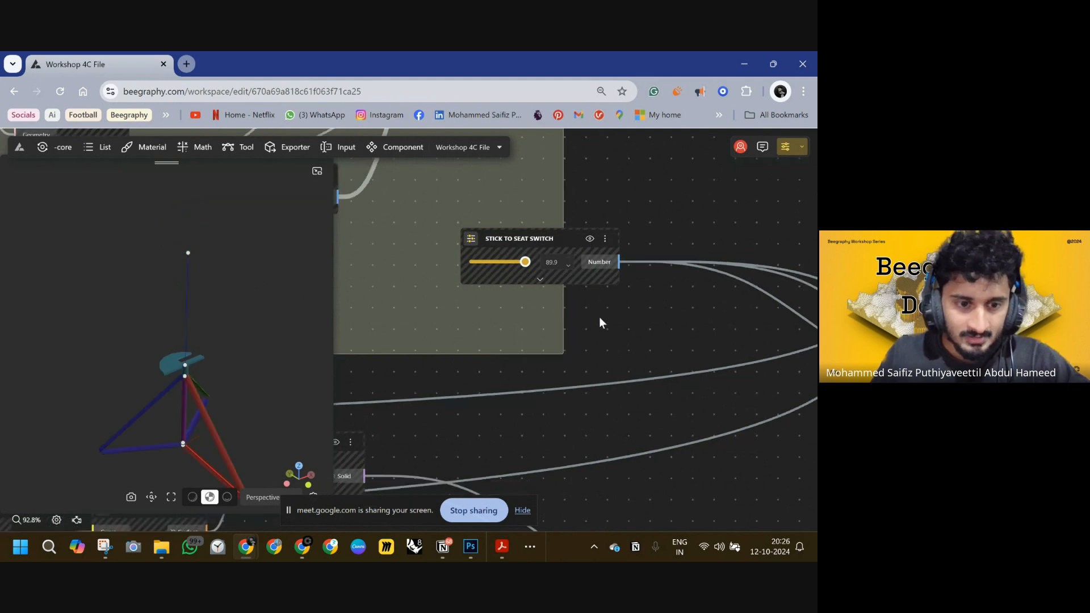
- Add a Mirror node and place it beyond the half seat's final Rotate node
scroll(487, 231, "down", 5)
scroll(628, 223, "up", 2)
scroll(574, 234, "down", 3)
scroll(590, 259, "up", 2)
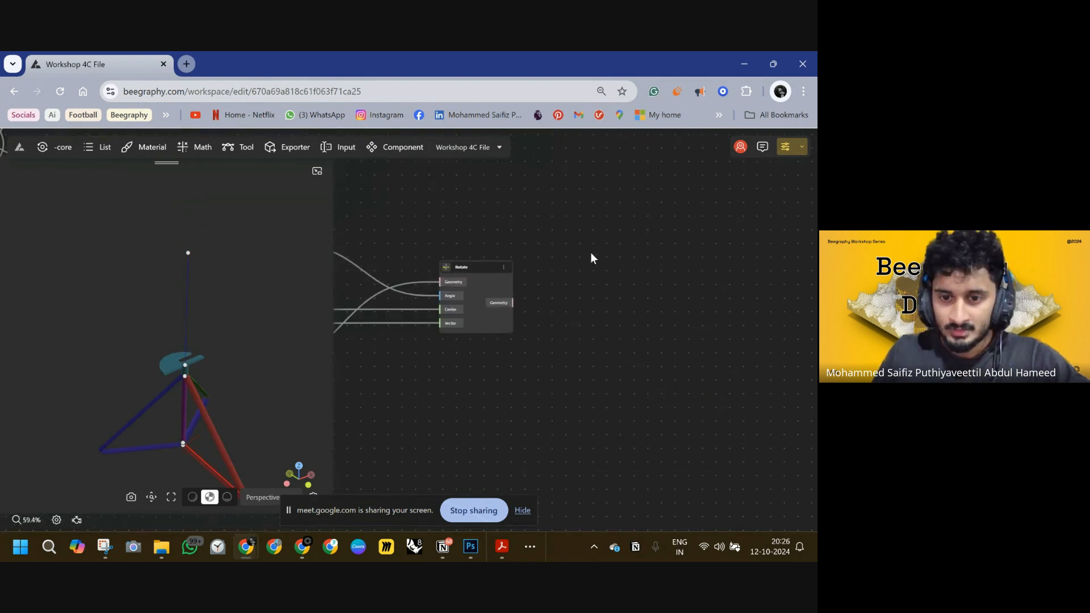
double_click(589, 260)
type("mirror")
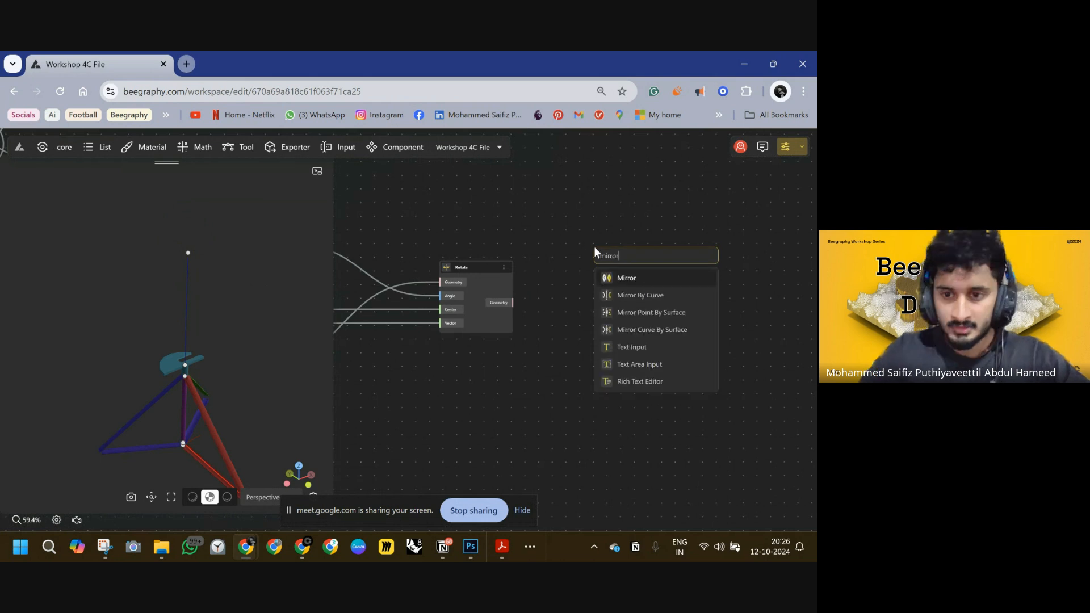
left_click(624, 278)
left_click_drag(599, 284, 616, 260)
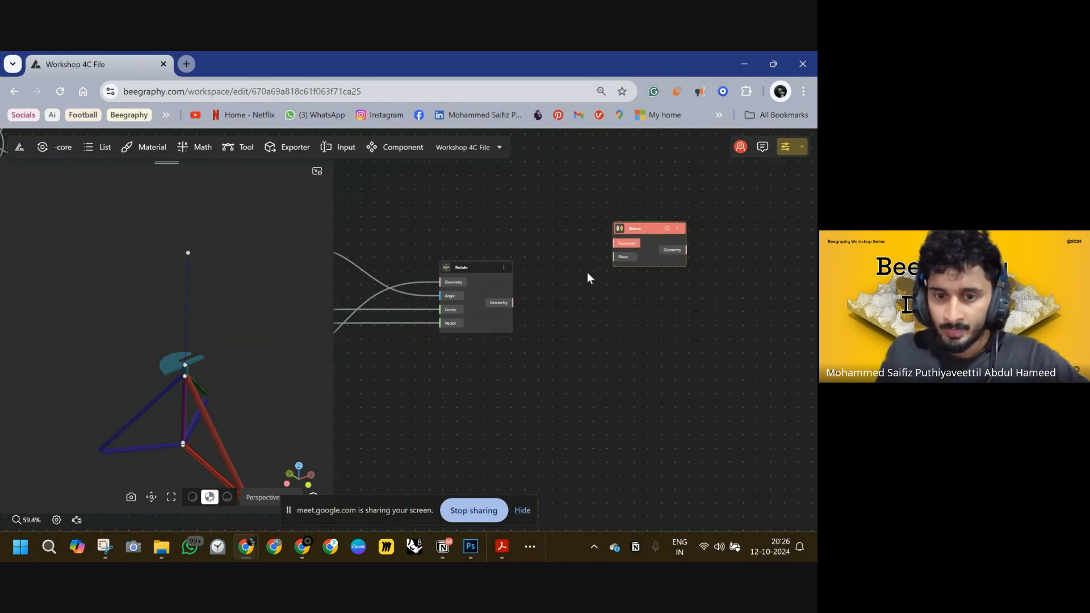
- Connect the final Rotate node's geometry output to the Mirror node's Geometry input
left_click_drag(513, 303, 613, 244)
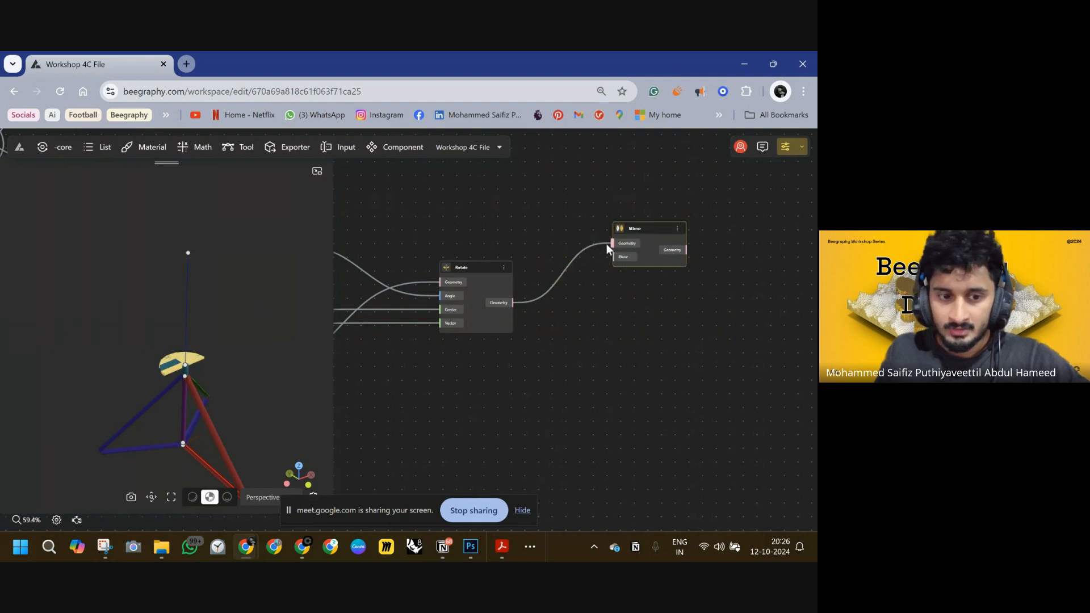
left_click_drag(606, 285, 669, 294)
key("alt+Tab")
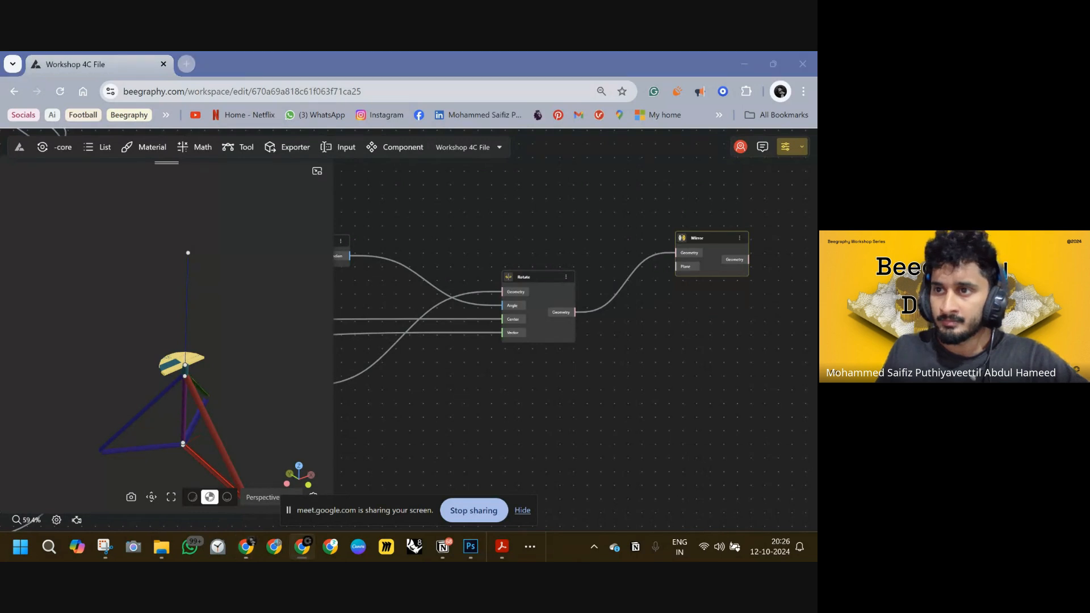
- Connect the existing plane node that feeds the Circle CNR node to the Mirror node's Plane input
double_click(577, 216)
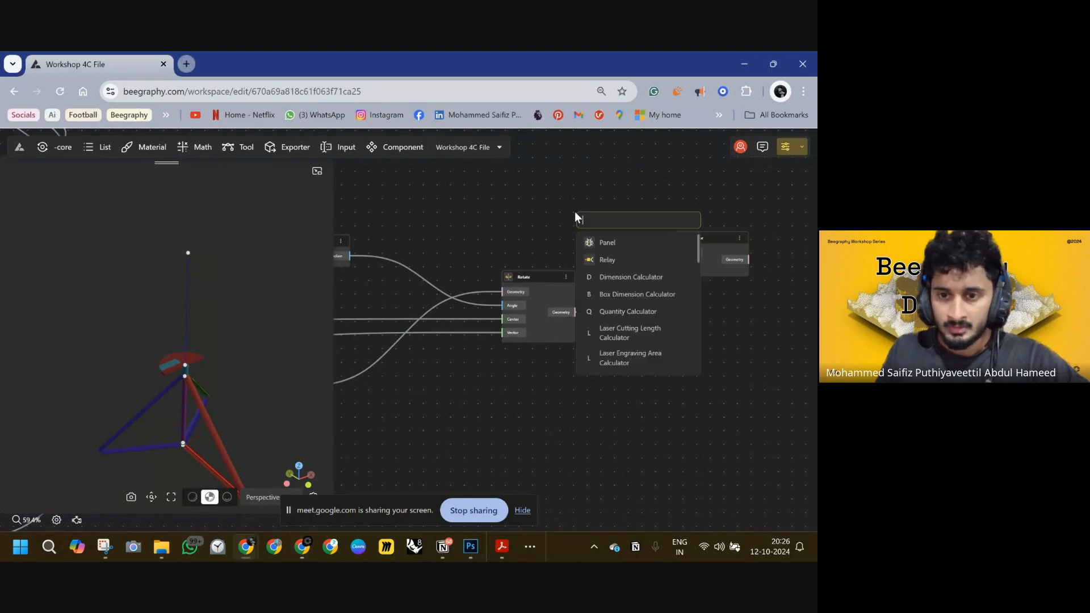
scroll(575, 222, "down", 1)
left_click_drag(533, 229, 756, 228)
left_click_drag(400, 324, 652, 283)
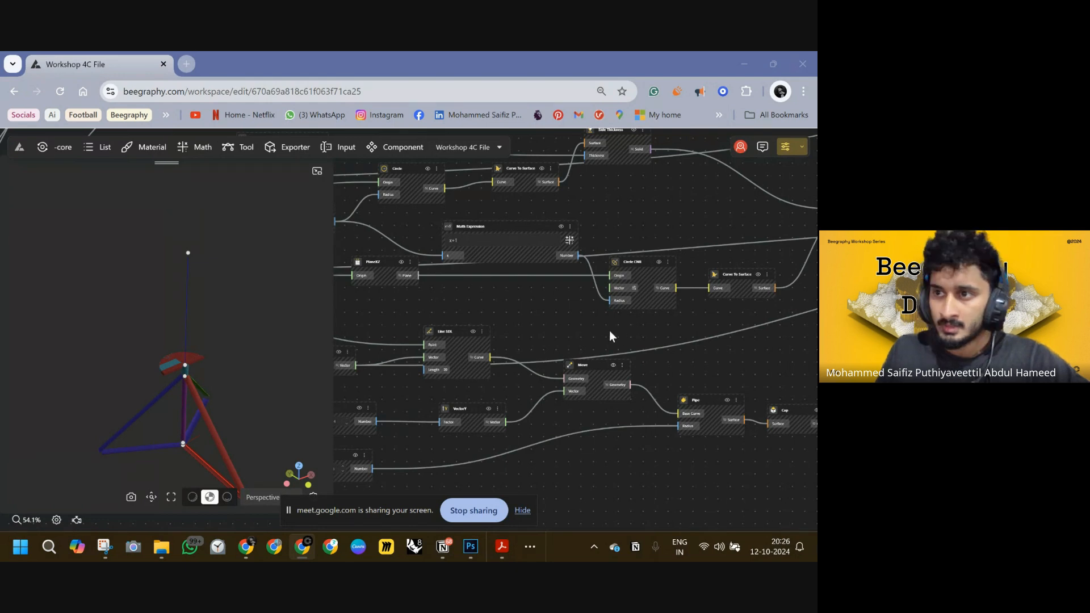
left_click_drag(356, 334, 643, 267)
left_click_drag(506, 331, 496, 347)
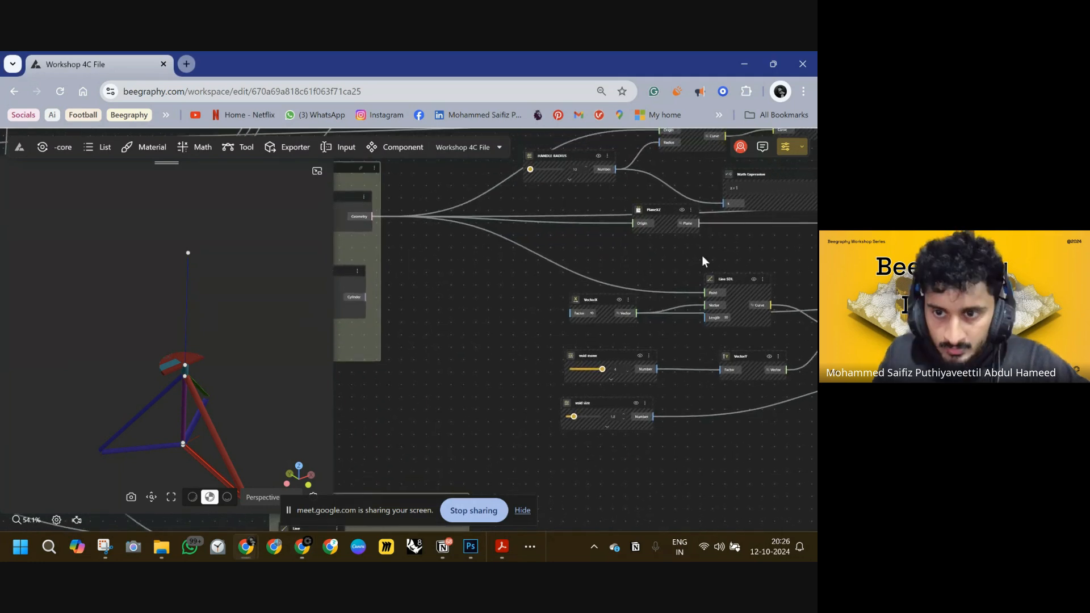
scroll(686, 261, "down", 3)
left_click_drag(709, 232, 506, 261)
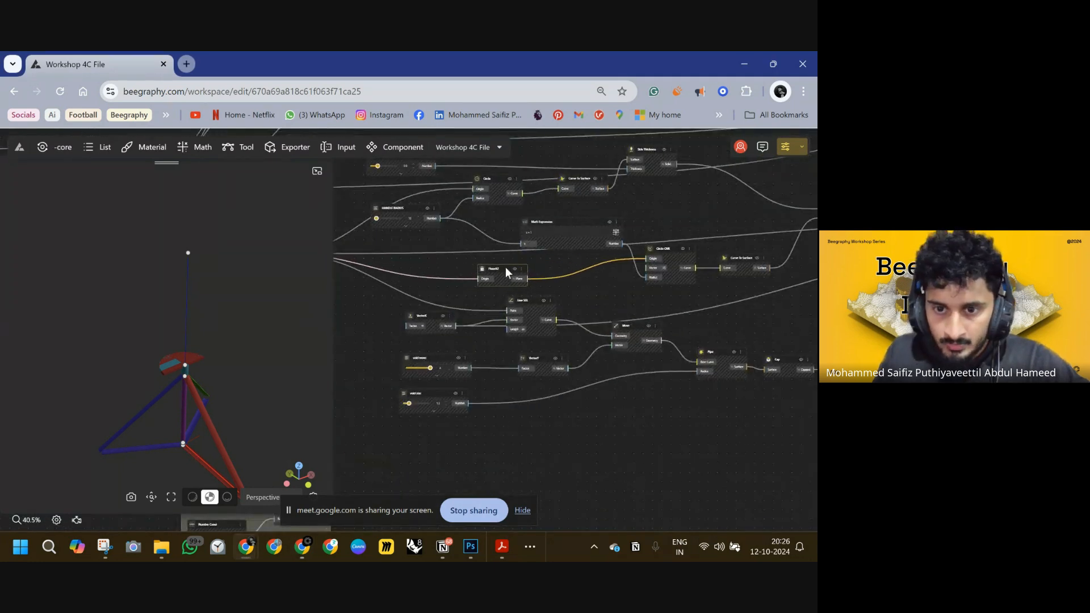
scroll(528, 295, "down", 3)
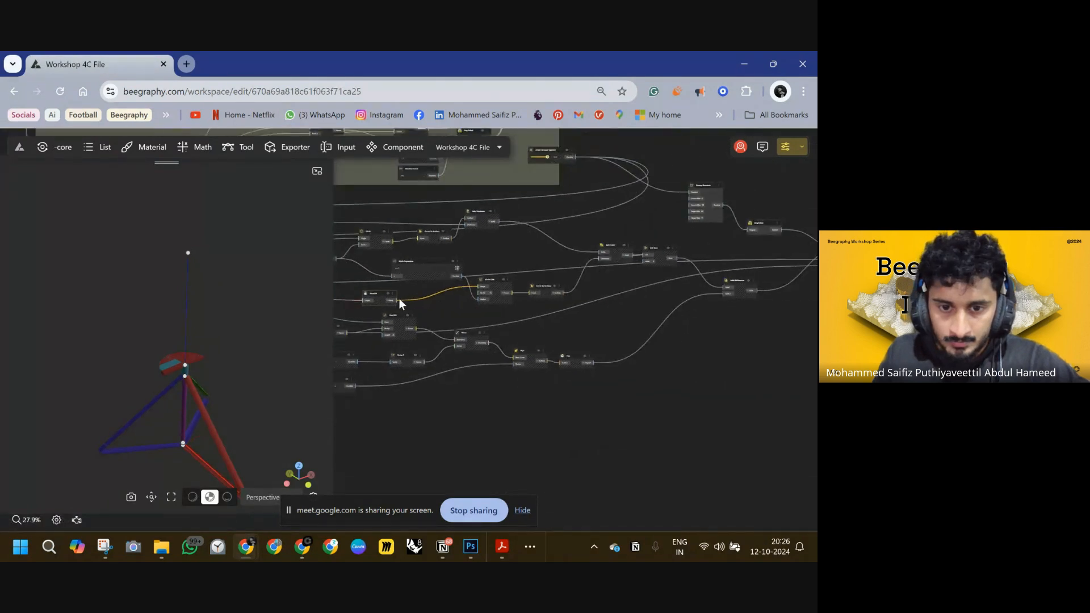
left_click_drag(398, 301, 720, 232)
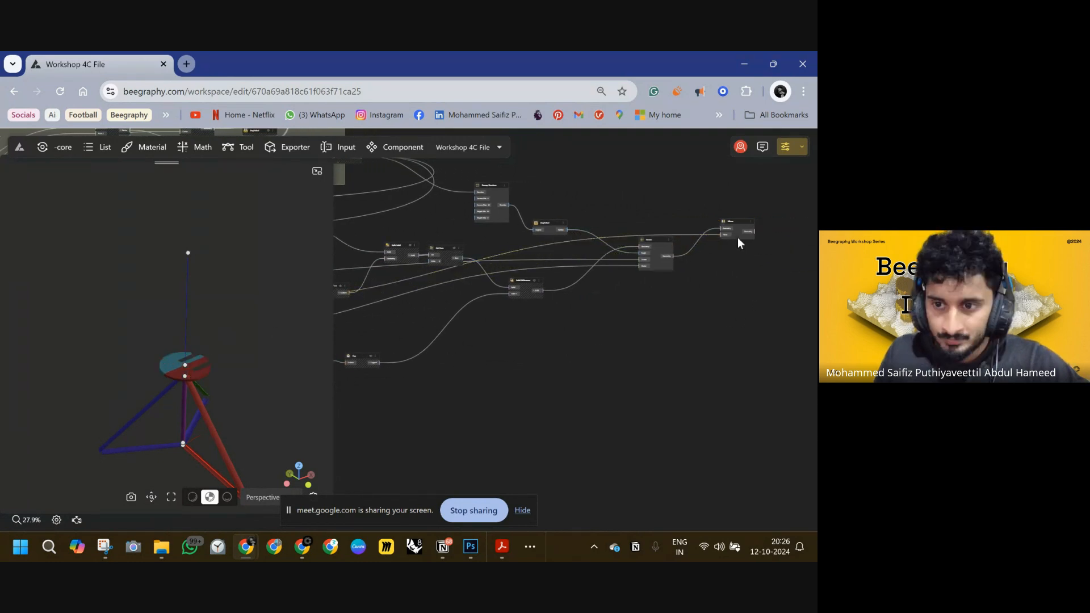
- Inspect the mirrored seat on the tripod legs and the chain of nodes feeding the Mirror node
scroll(690, 236, "up", 2)
scroll(690, 236, "up", 3)
right_click_drag(689, 256, 546, 256)
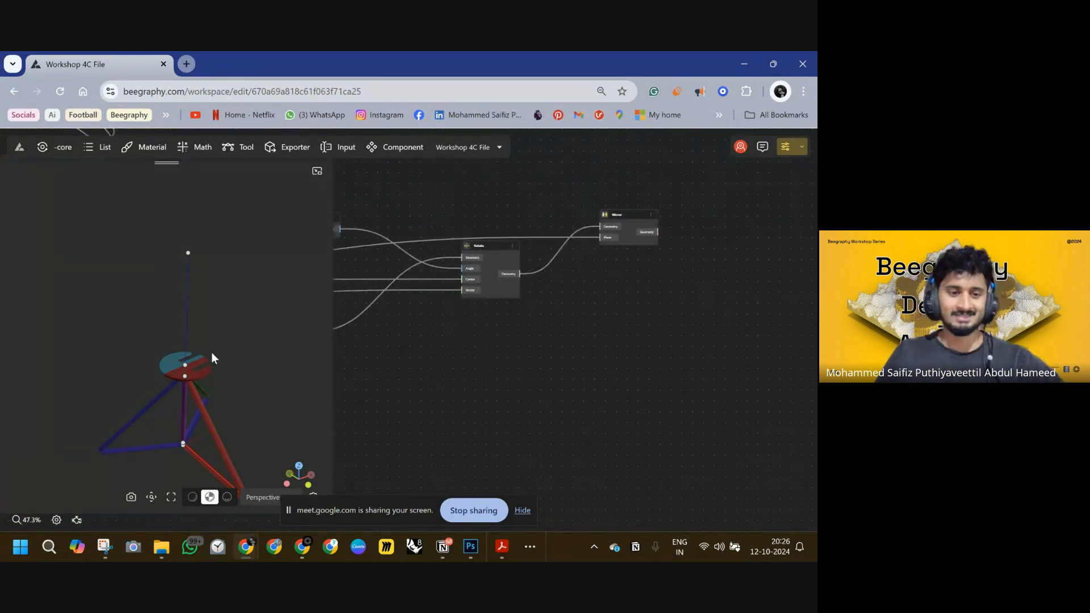
right_click_drag(215, 356, 193, 312)
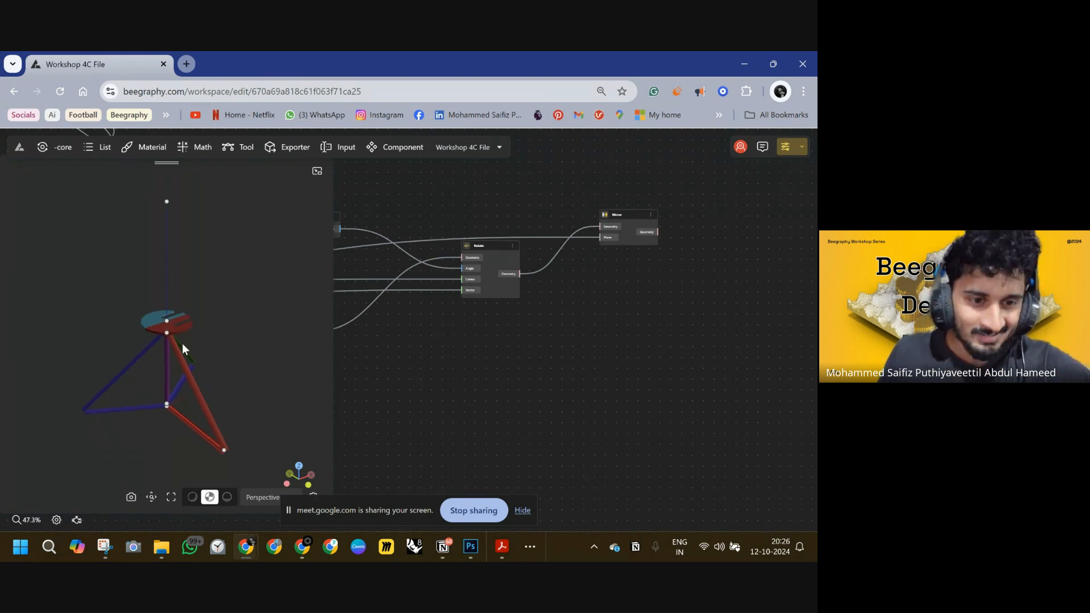
left_click_drag(187, 341, 155, 379)
scroll(450, 314, "down", 6)
right_click_drag(388, 345, 562, 304)
left_click_drag(188, 367, 224, 334)
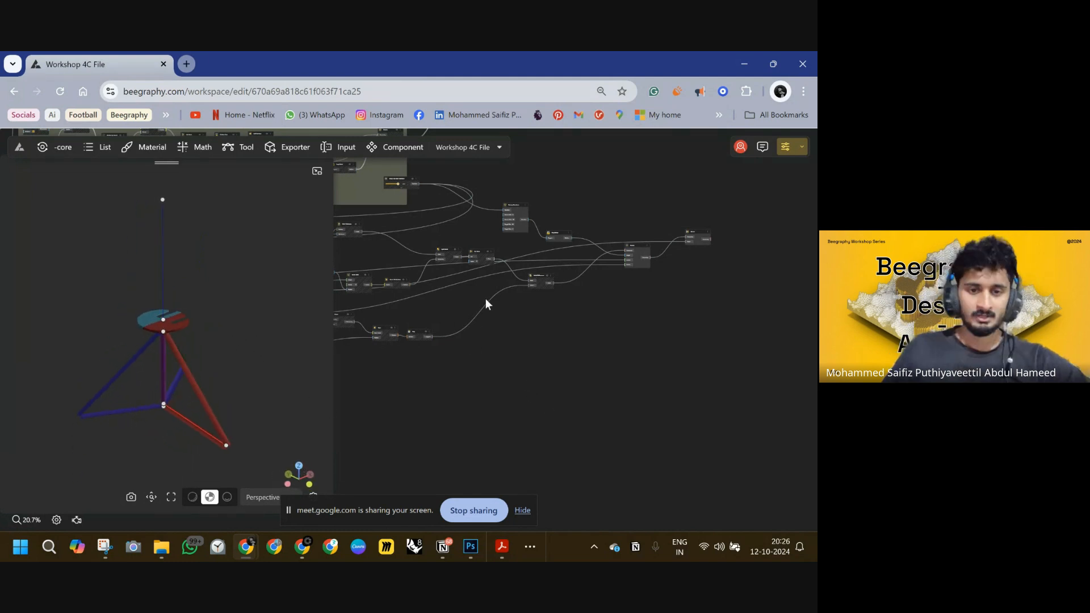
- Move the slider node that drives the seat rotation out of the group, beside the handle and seat sliders
right_click_drag(667, 254, 715, 259)
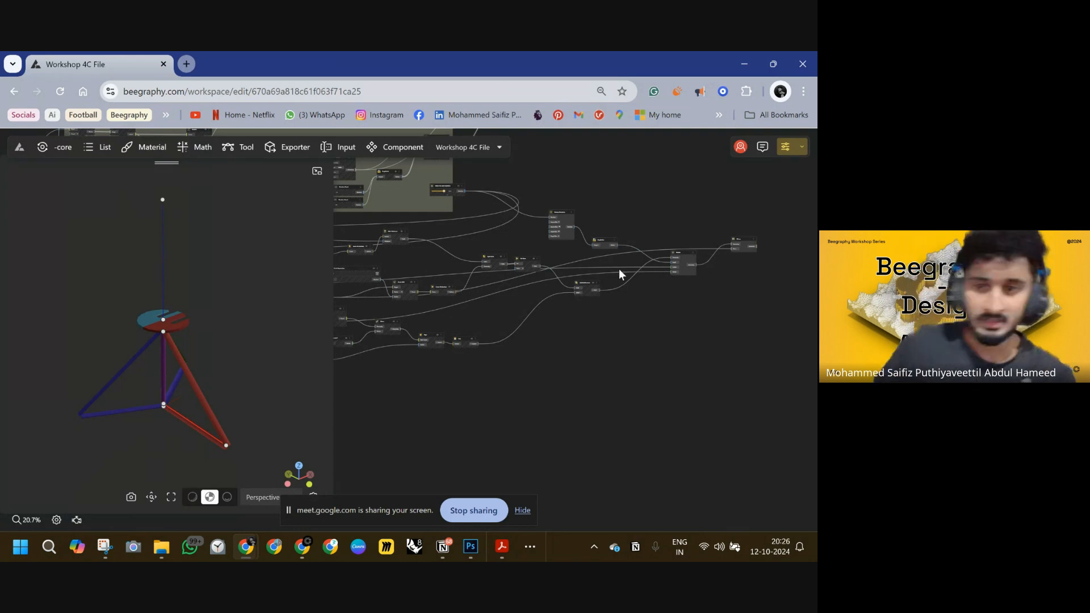
left_click_drag(451, 189, 417, 213)
right_click_drag(475, 222, 689, 227)
left_click_drag(624, 226, 451, 239)
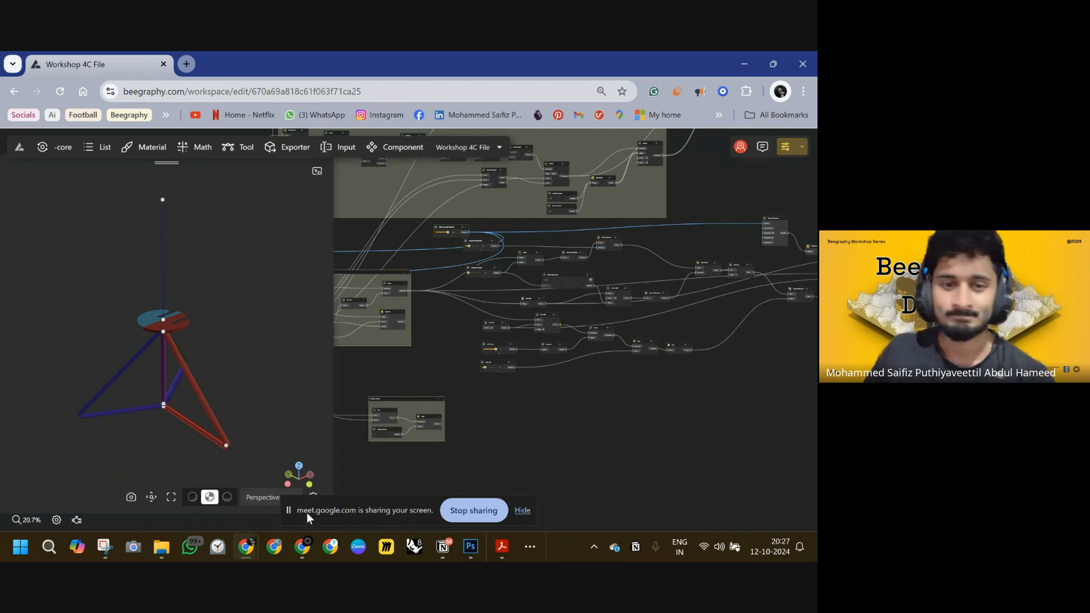
- Switch to the workshop PDF in Acrobat, review the numbered build steps and the node graph overview page, and end the screen sharing
left_click(302, 547)
left_click(250, 548)
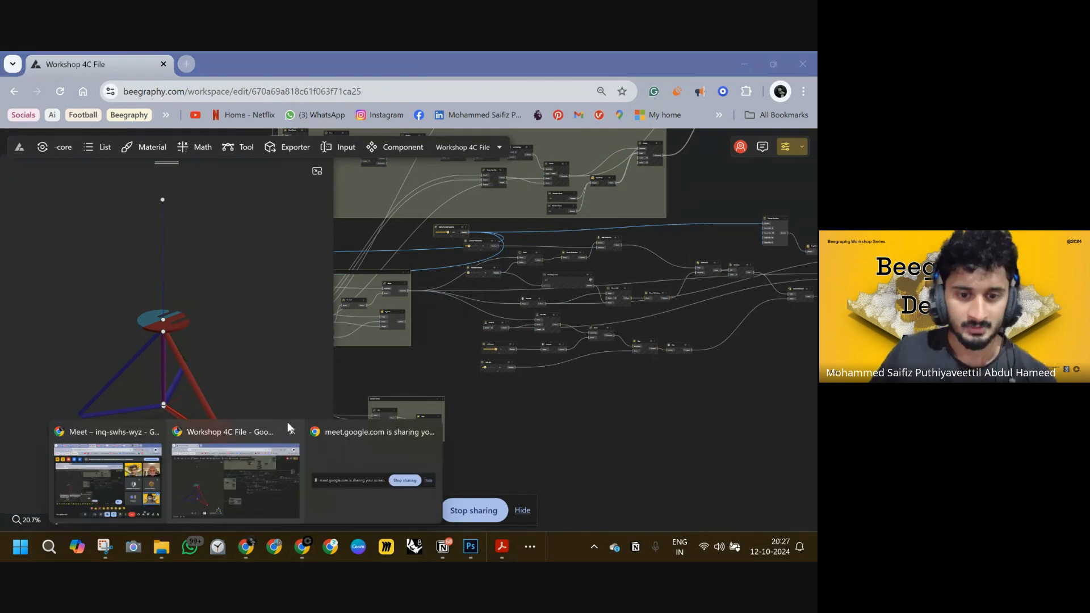
left_click(502, 546)
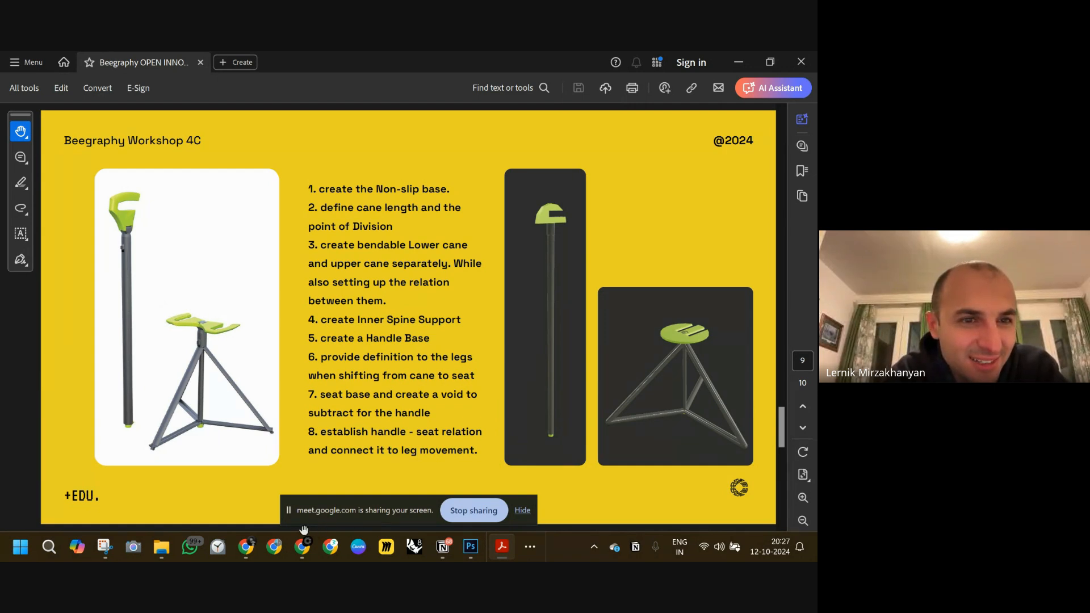
mouse_move(251, 550)
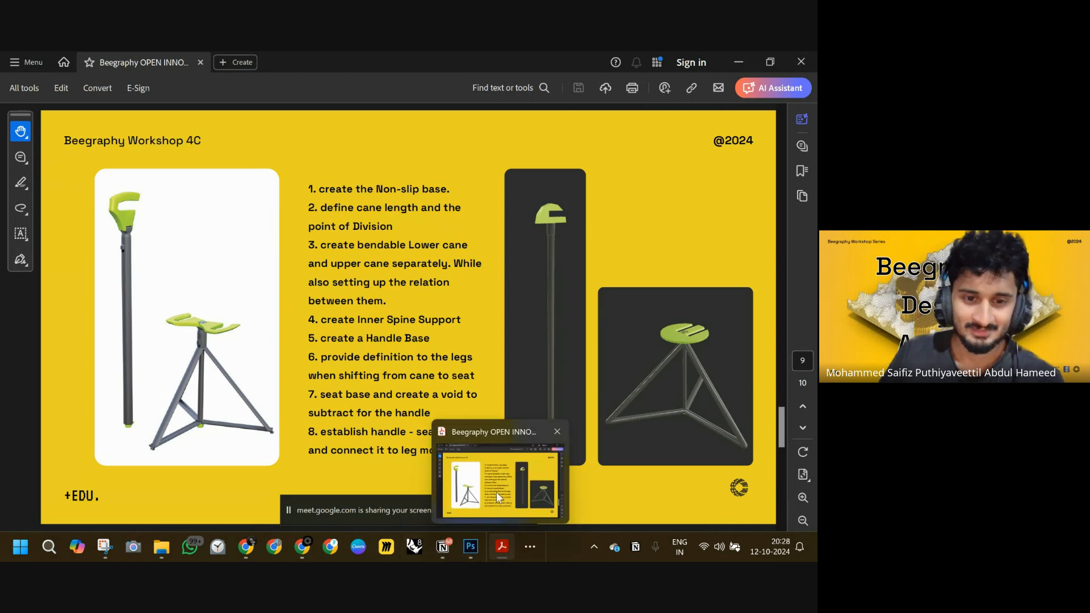
scroll(543, 242, "down", 3)
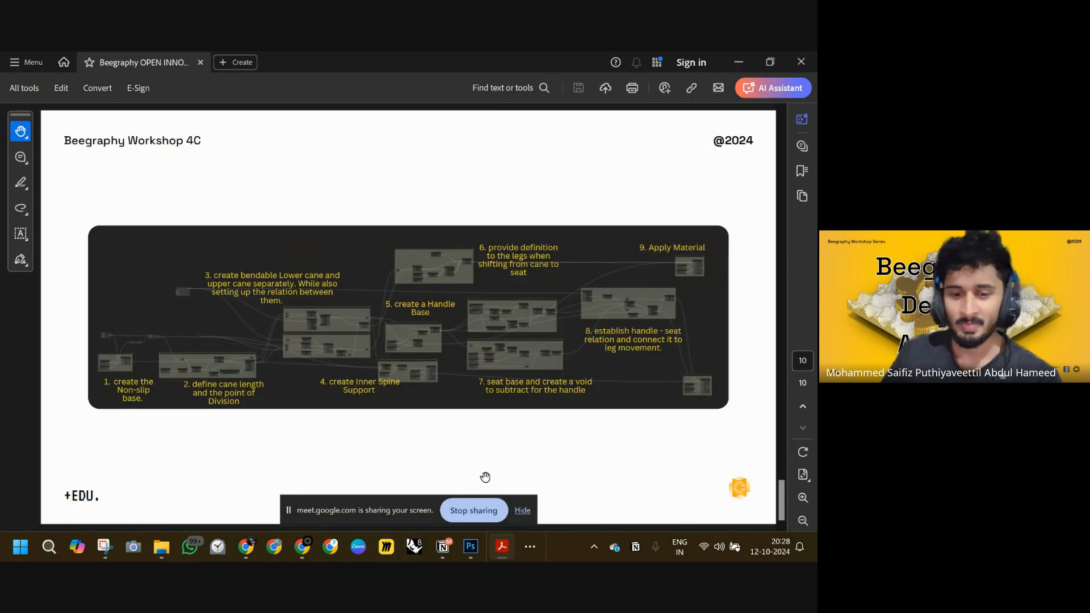
left_click(482, 510)
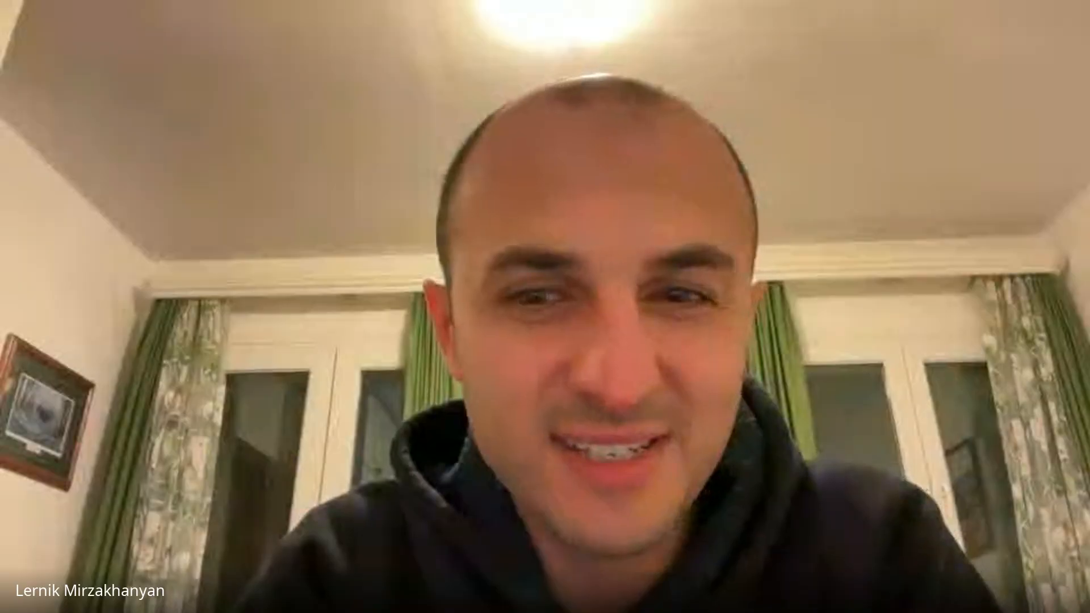